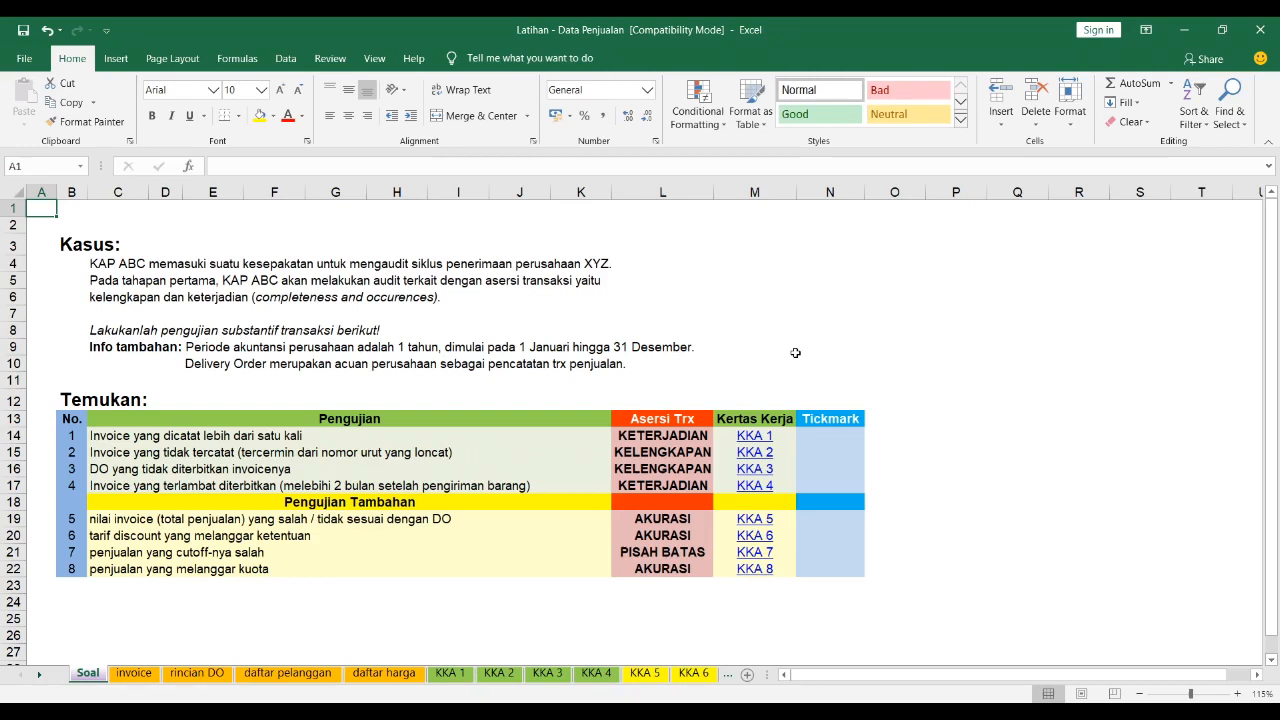
- Read the case description, the additional information and the list of tests with their transaction assertions on the Soal sheet
{"action": "left_click", "coordinate": [62, 262]}
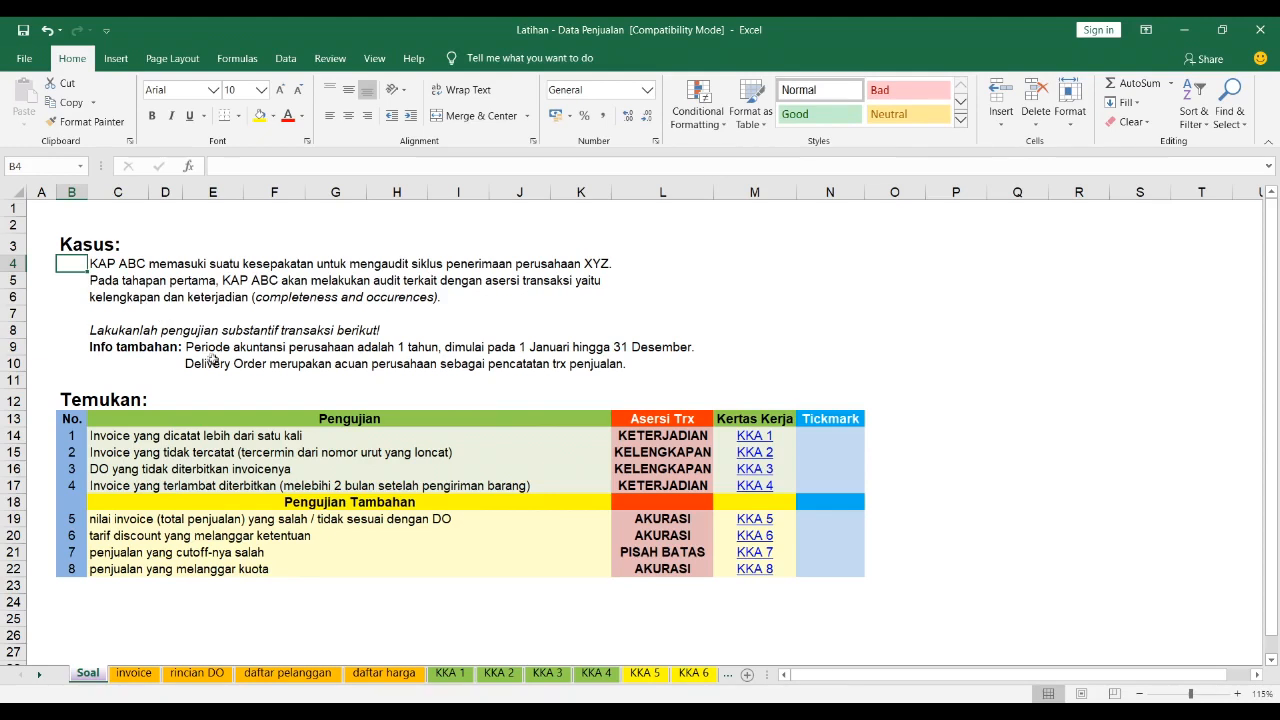
{"action": "left_click", "coordinate": [358, 392]}
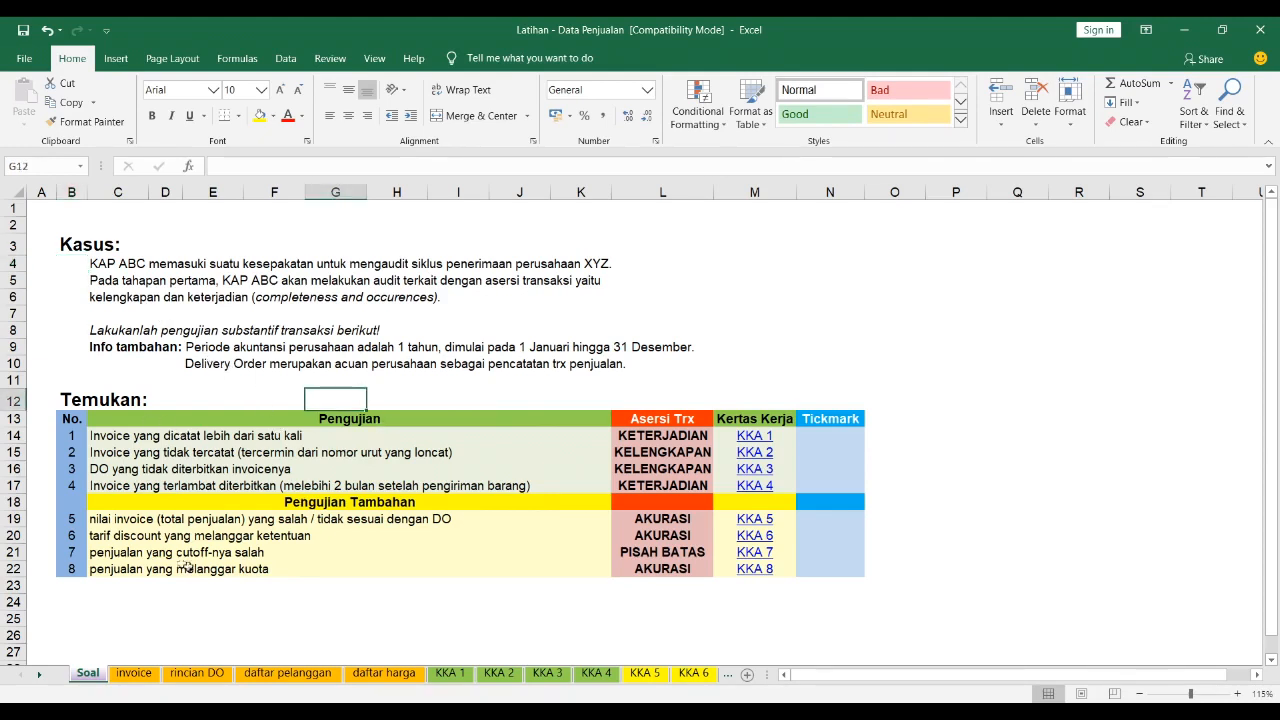
{"action": "left_click_drag", "start_coordinate": [170, 415], "coordinate": [380, 487]}
{"action": "left_click", "coordinate": [425, 519]}
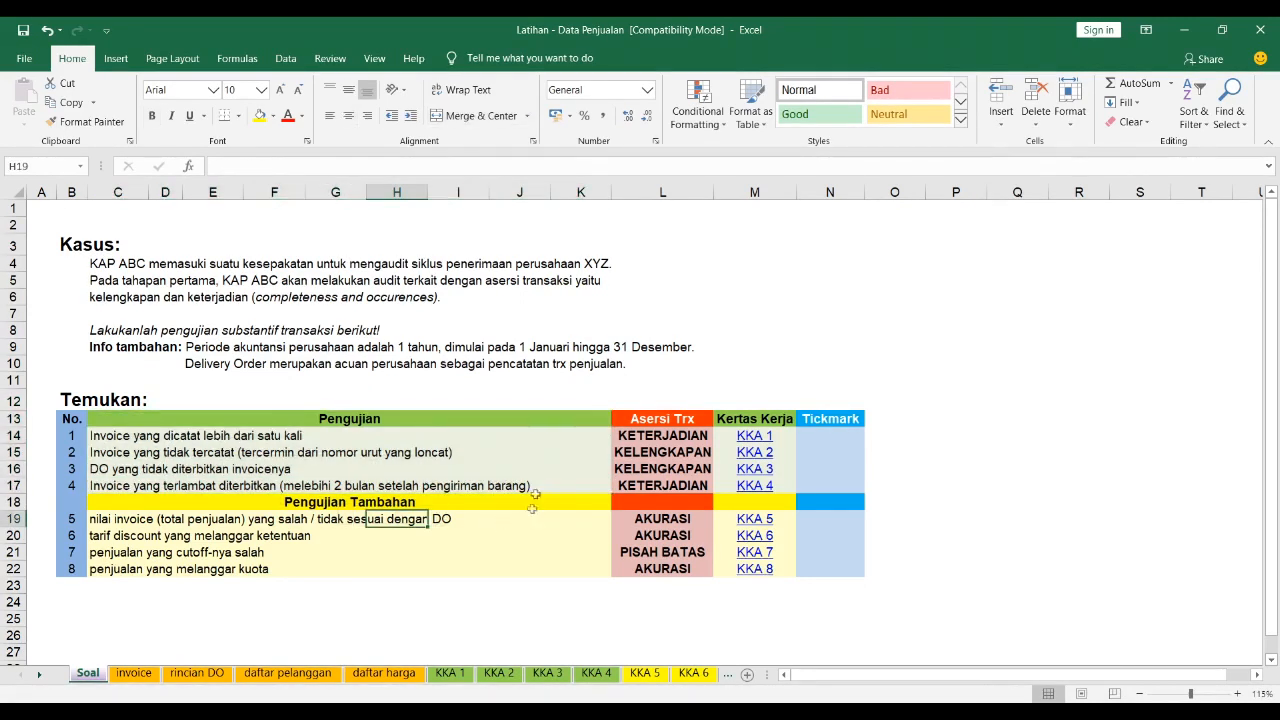
{"action": "left_click", "coordinate": [643, 437]}
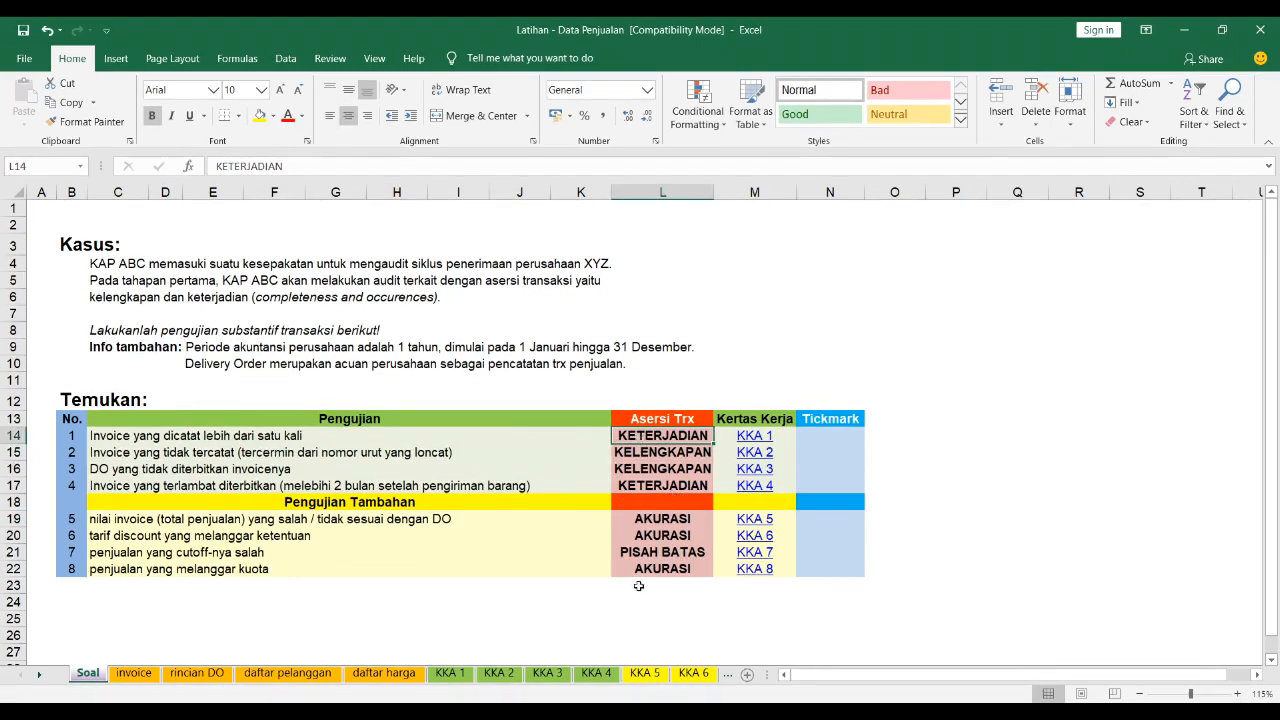
{"action": "left_click", "coordinate": [668, 532]}
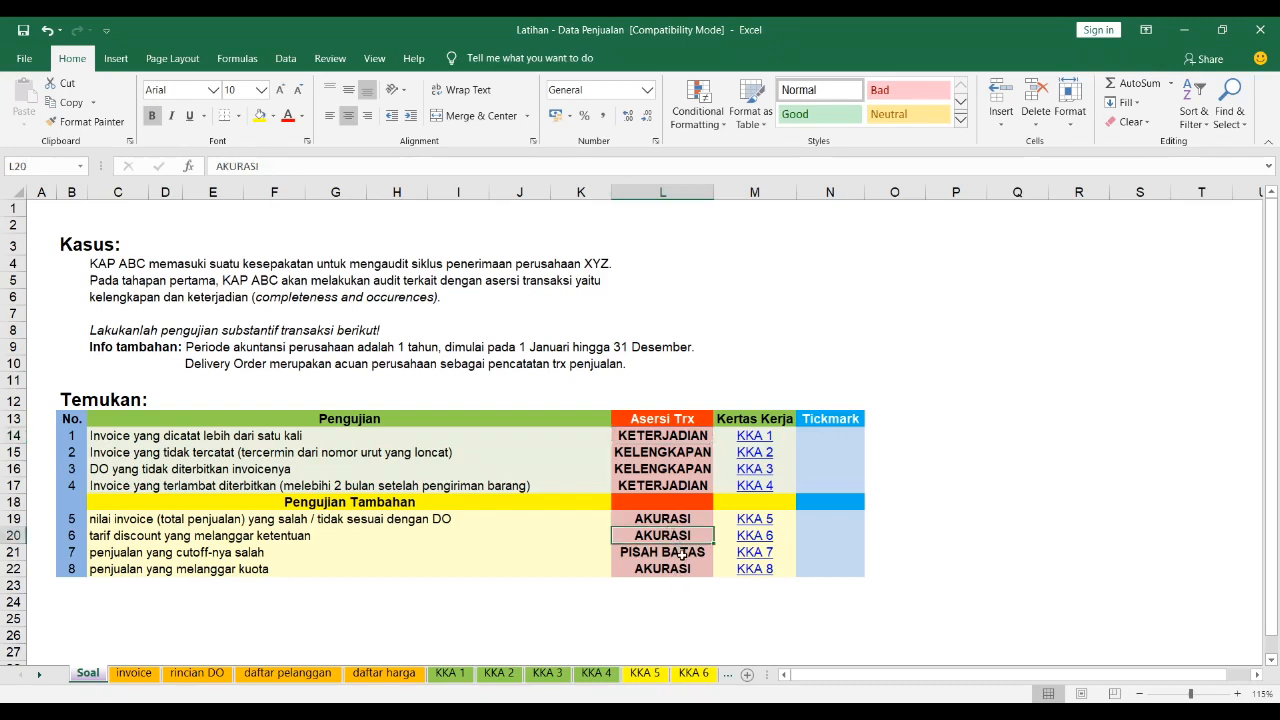
{"action": "left_click", "coordinate": [663, 575]}
{"action": "left_click", "coordinate": [581, 566]}
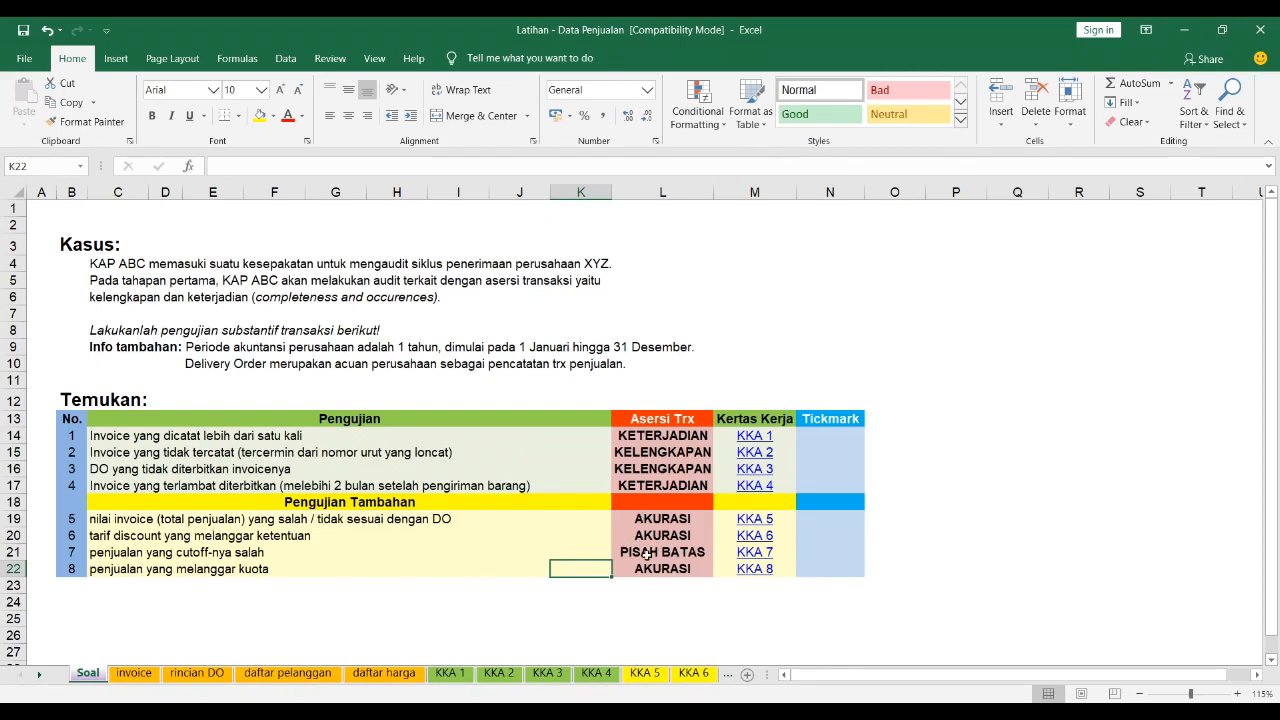
{"action": "left_click", "coordinate": [340, 584]}
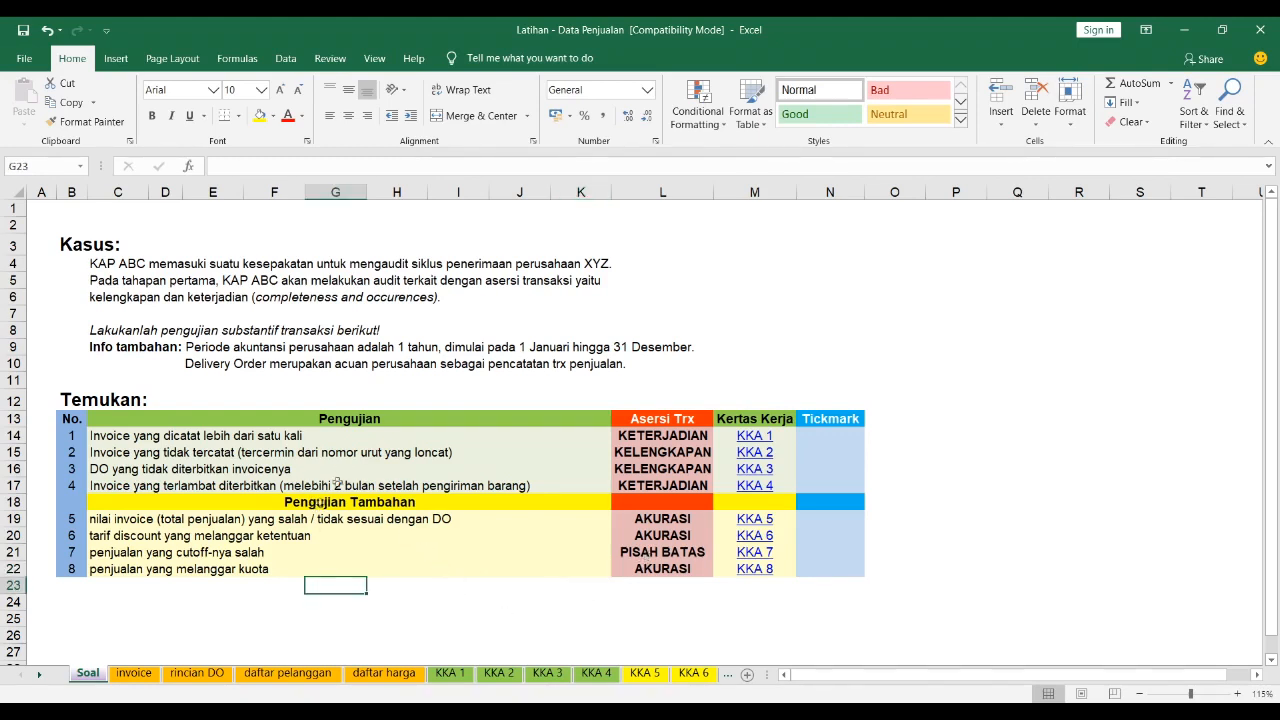
{"action": "left_click", "coordinate": [190, 348]}
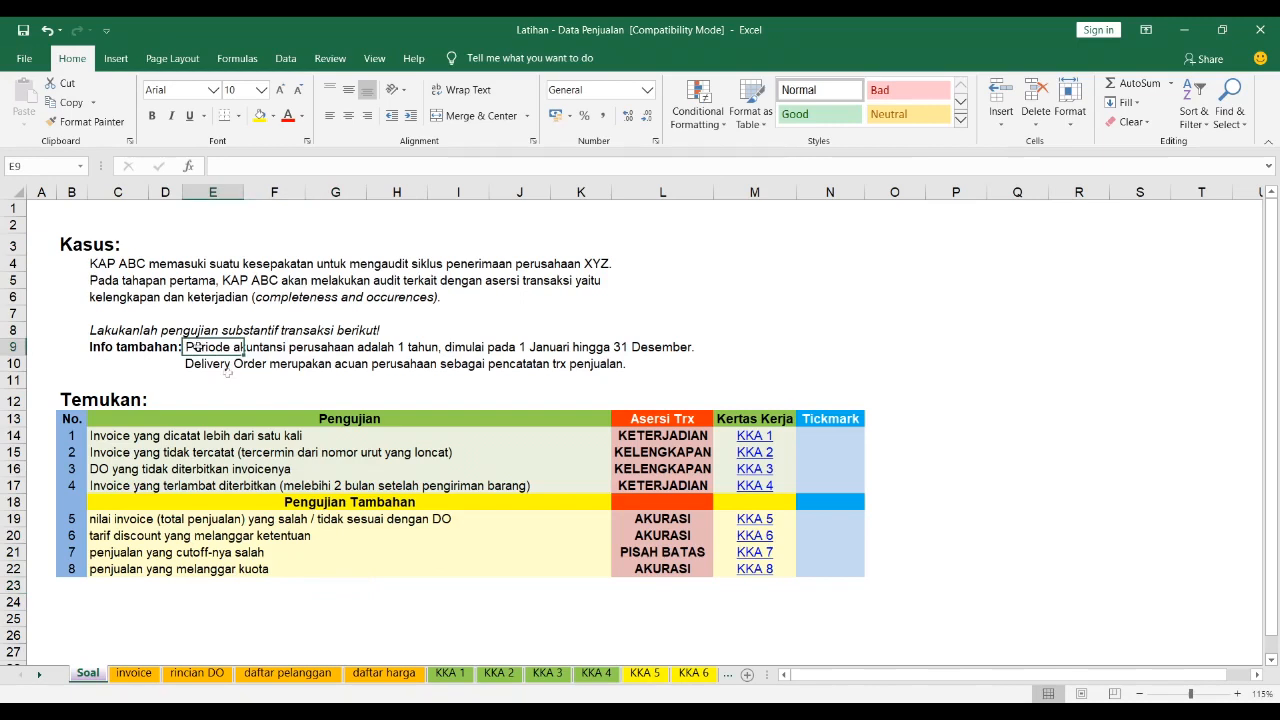
{"action": "left_click", "coordinate": [299, 384]}
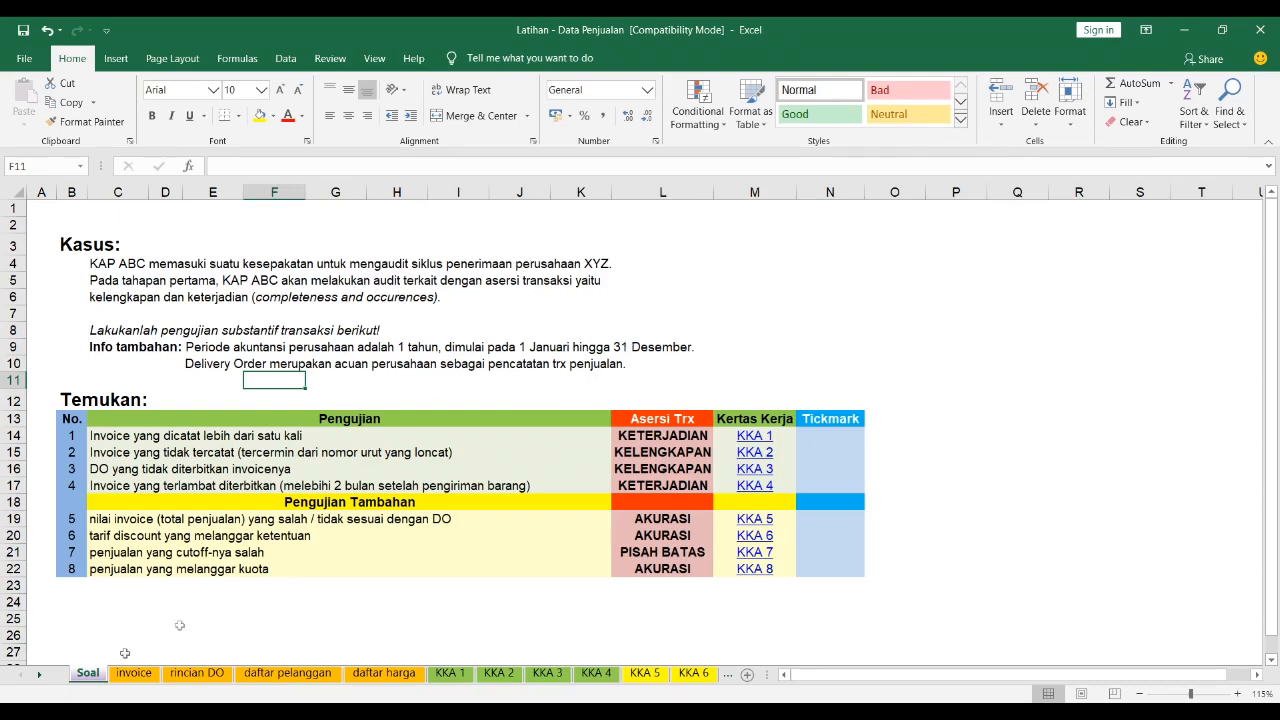
{"action": "left_click", "coordinate": [206, 366]}
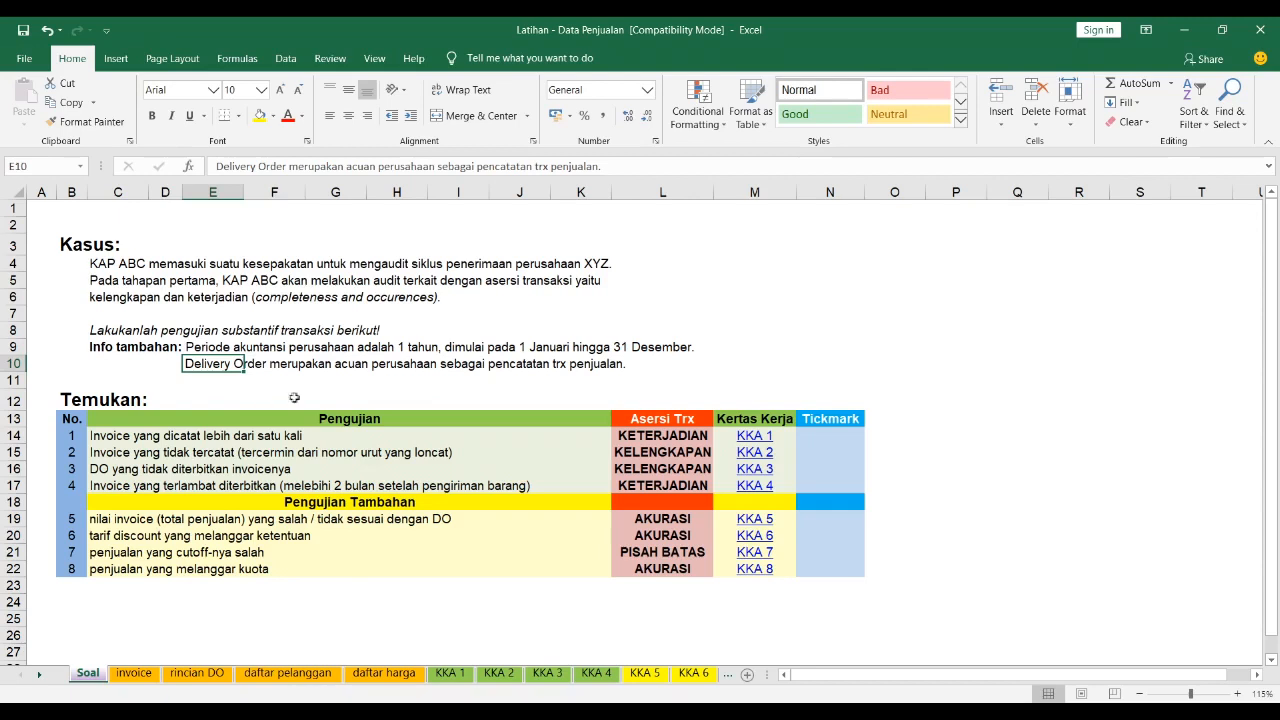
{"action": "left_click", "coordinate": [429, 393]}
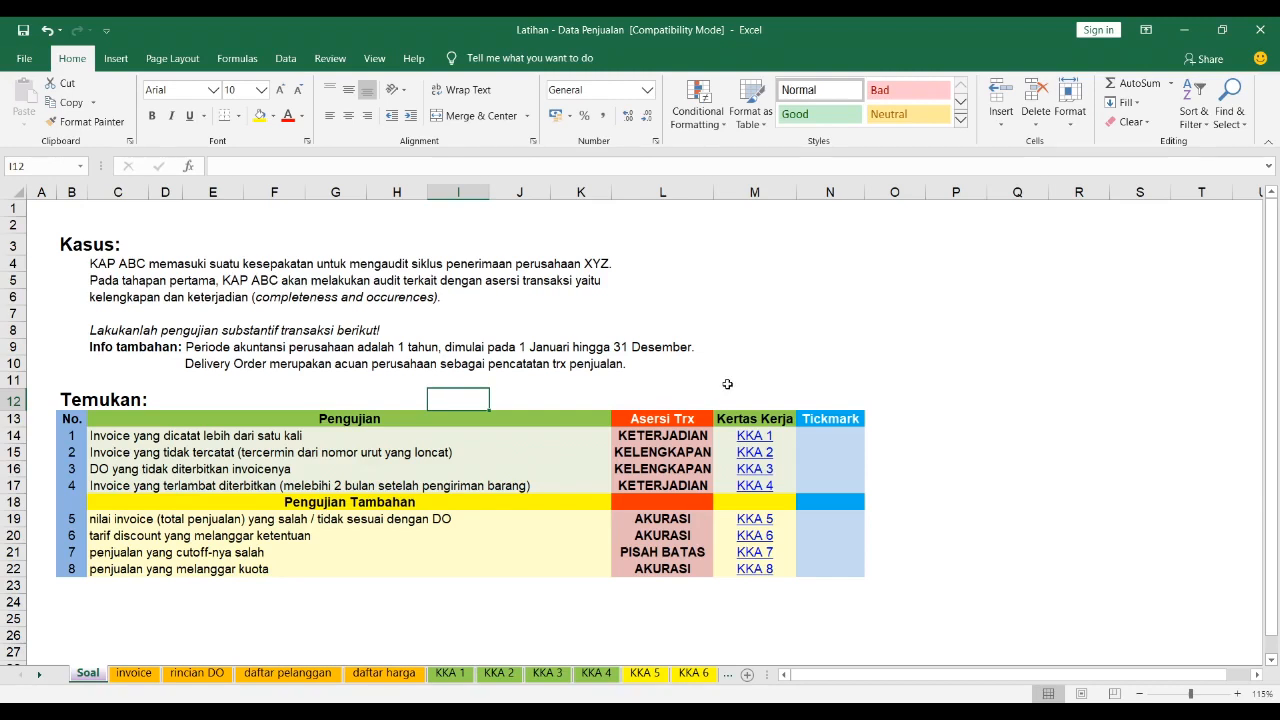
- Review the first test on invoices recorded more than once and its assertion, and open its linked working paper KKA 1
{"action": "left_click", "coordinate": [158, 436]}
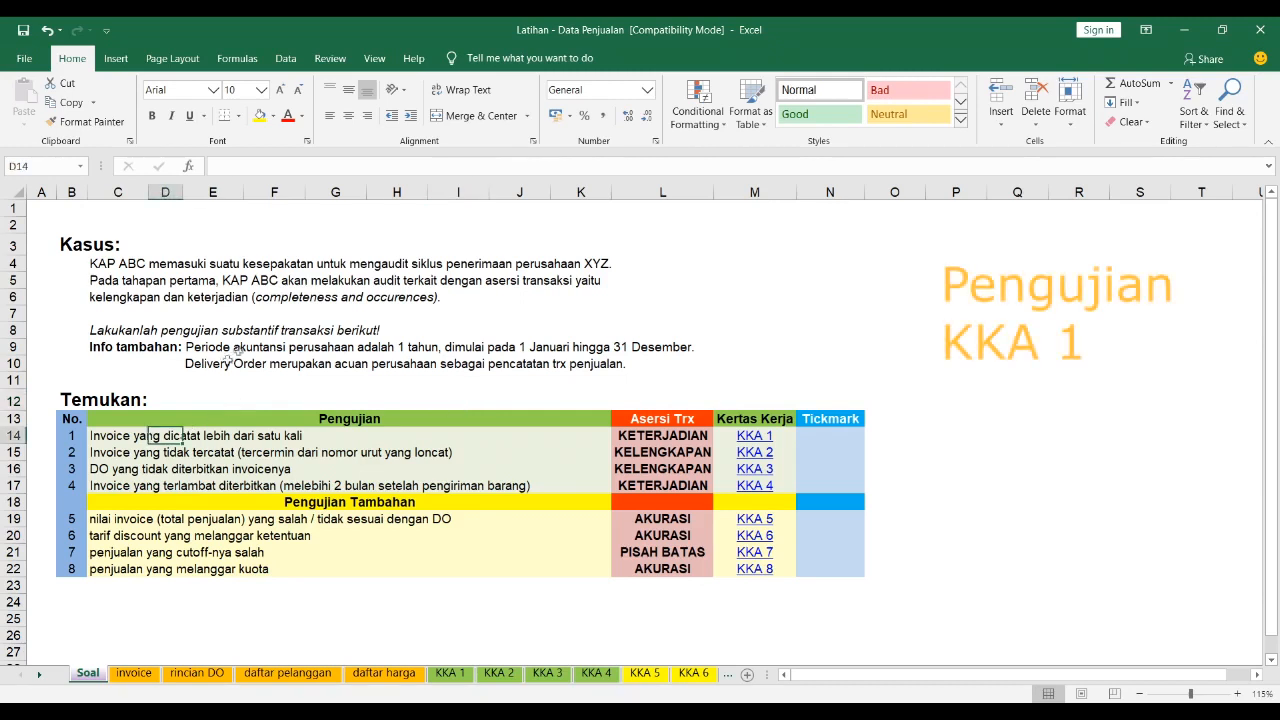
{"action": "left_click", "coordinate": [168, 394]}
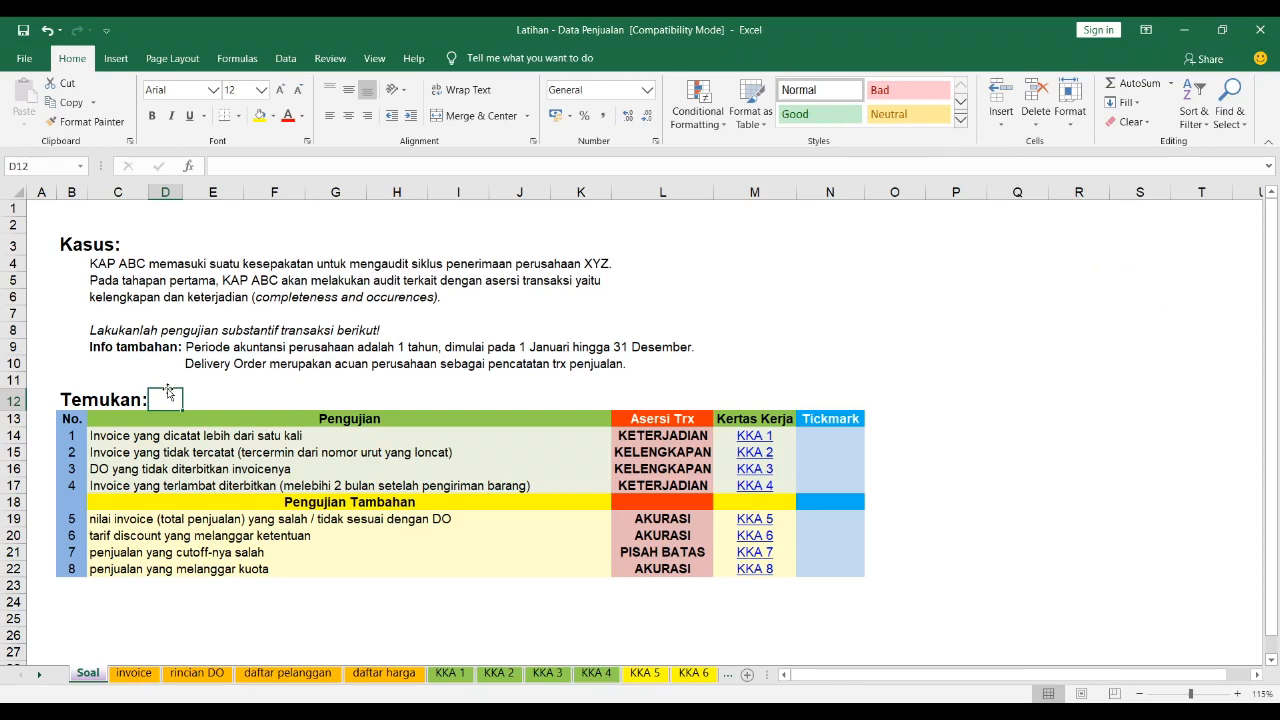
{"action": "left_click", "coordinate": [657, 432]}
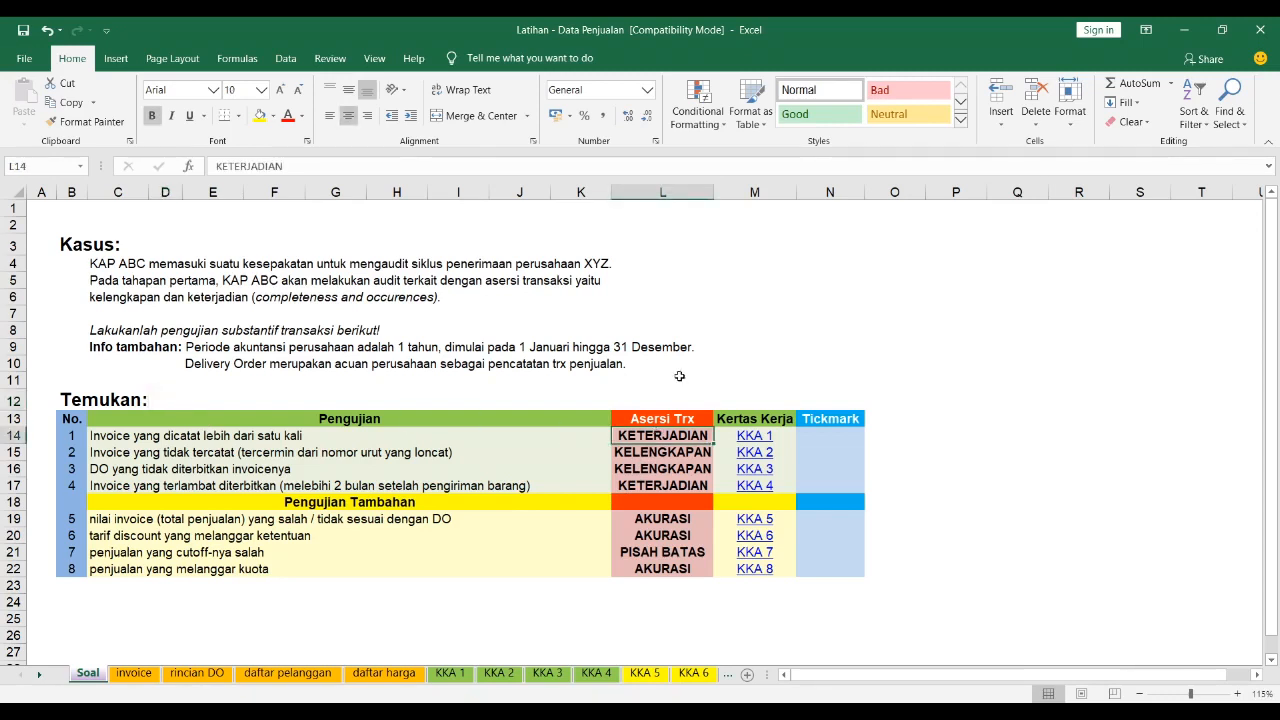
{"action": "left_click", "coordinate": [766, 443]}
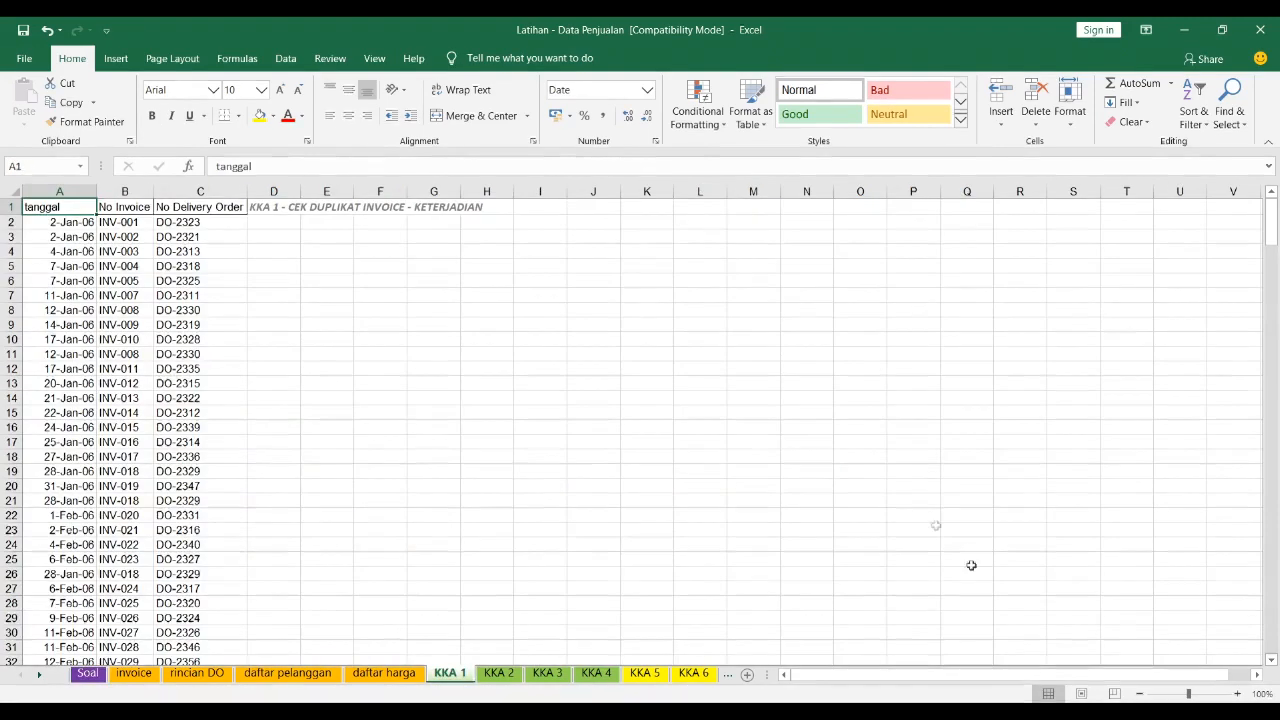
{"action": "left_click", "coordinate": [340, 302]}
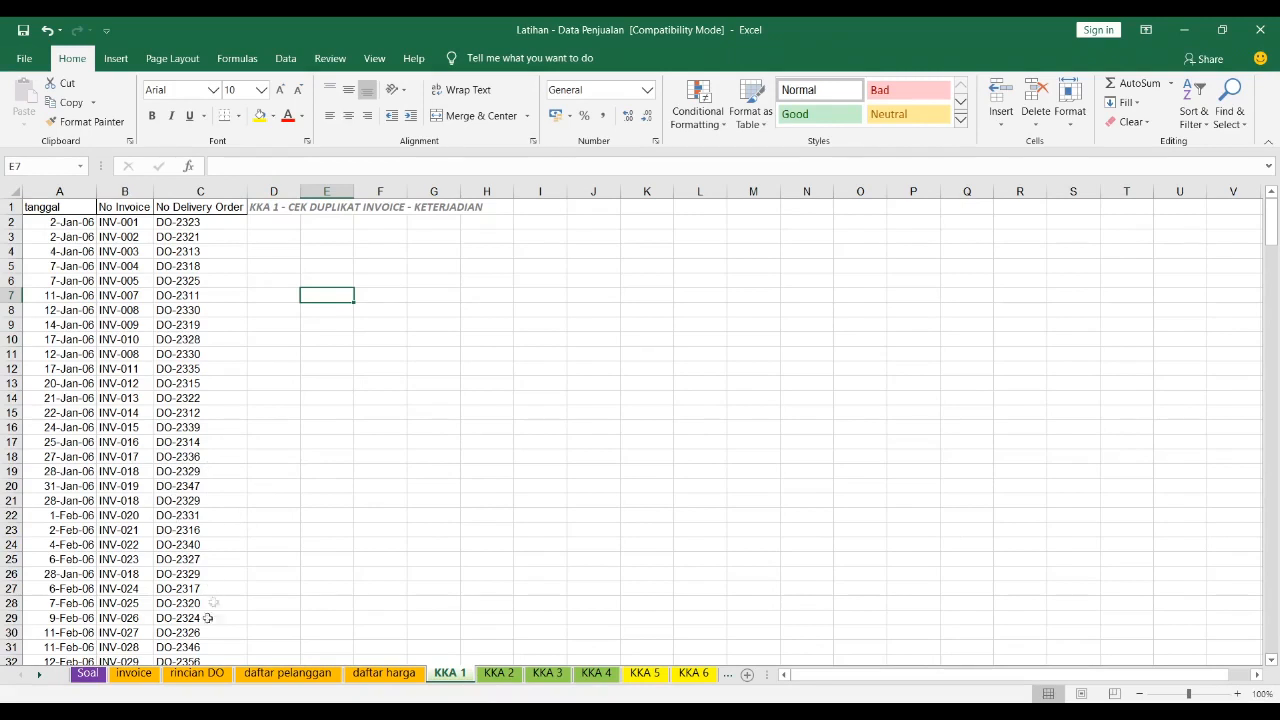
- Look through the source data on the invoice, rincian DO, daftar pelanggan and daftar harga sheets
{"action": "left_click", "coordinate": [152, 676]}
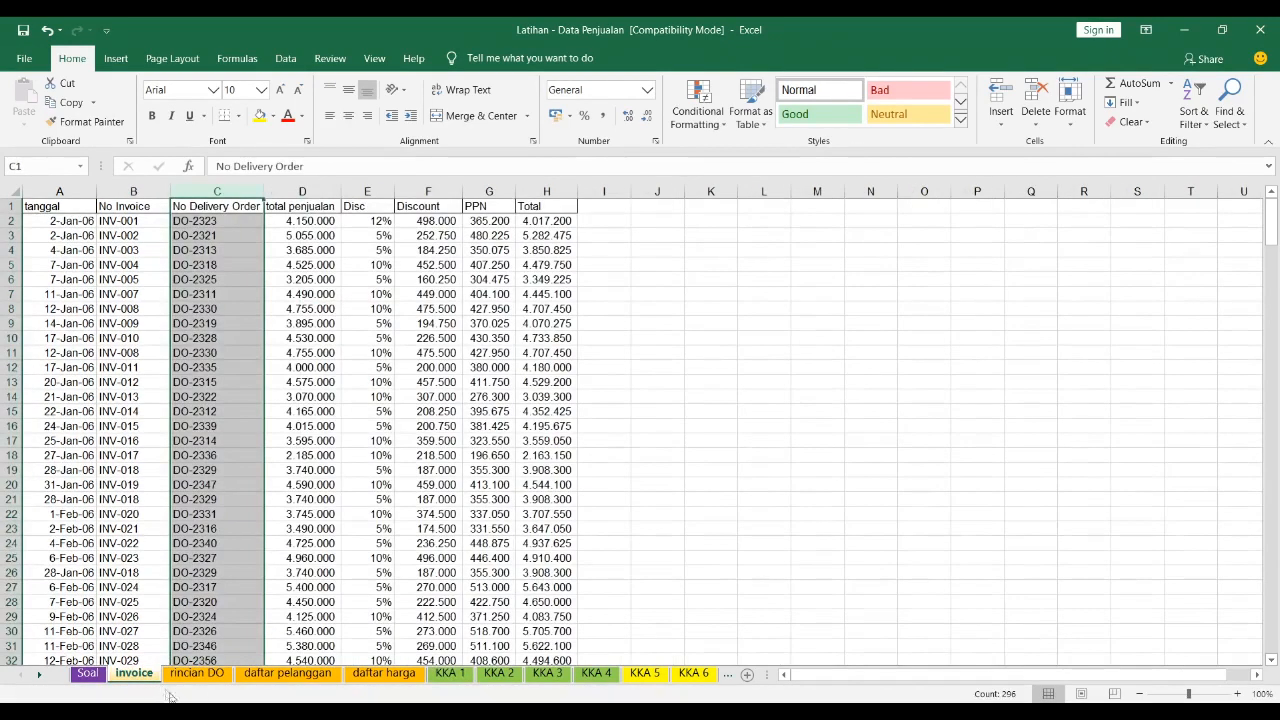
{"action": "left_click", "coordinate": [330, 356]}
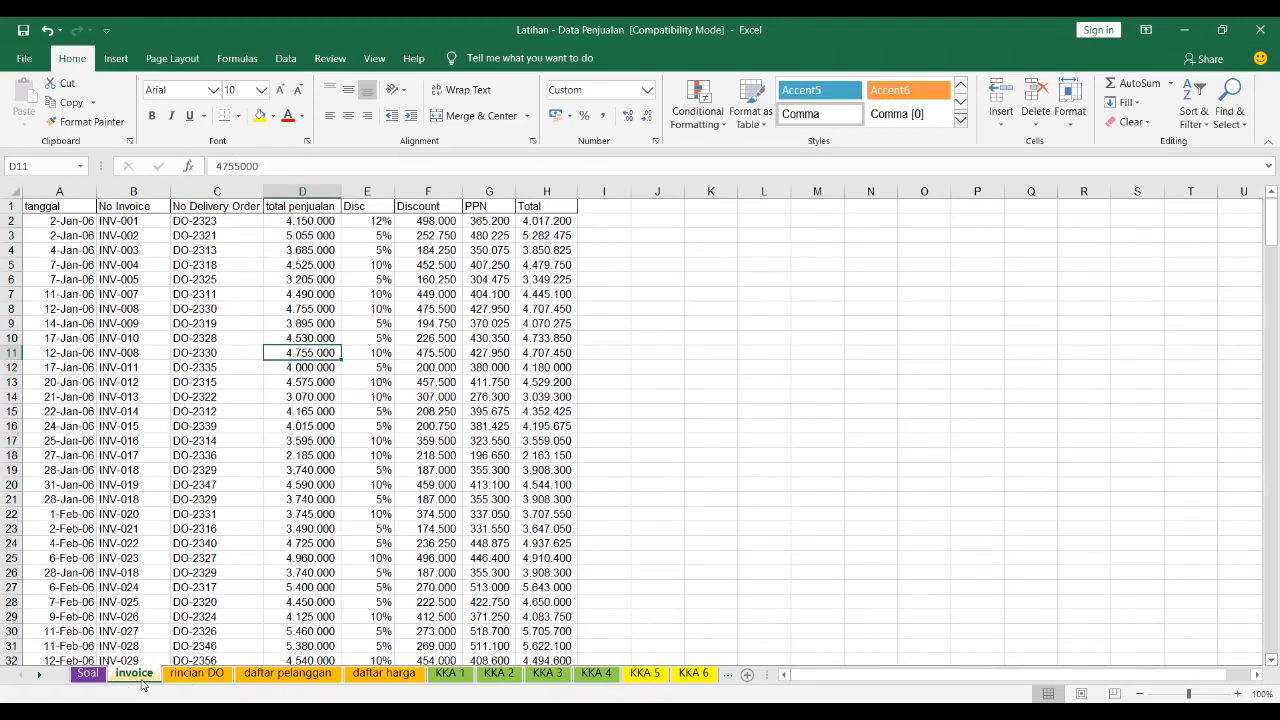
{"action": "left_click", "coordinate": [196, 675]}
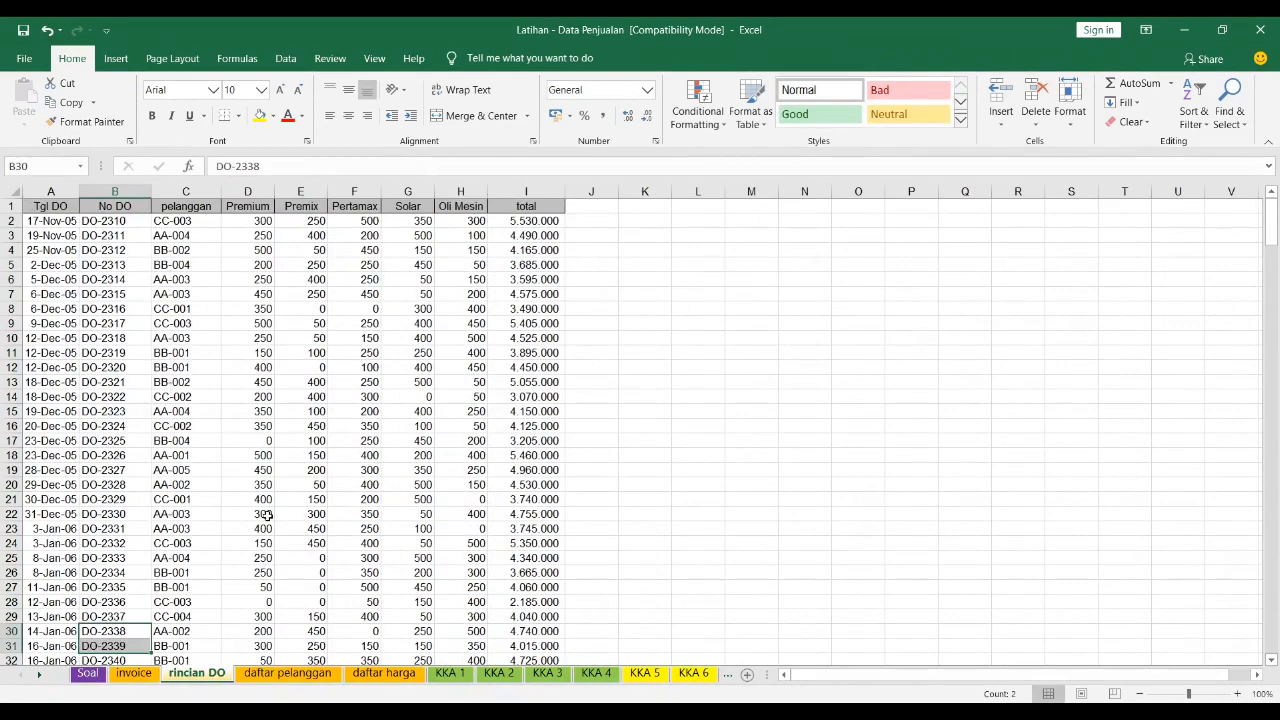
{"action": "left_click", "coordinate": [300, 673]}
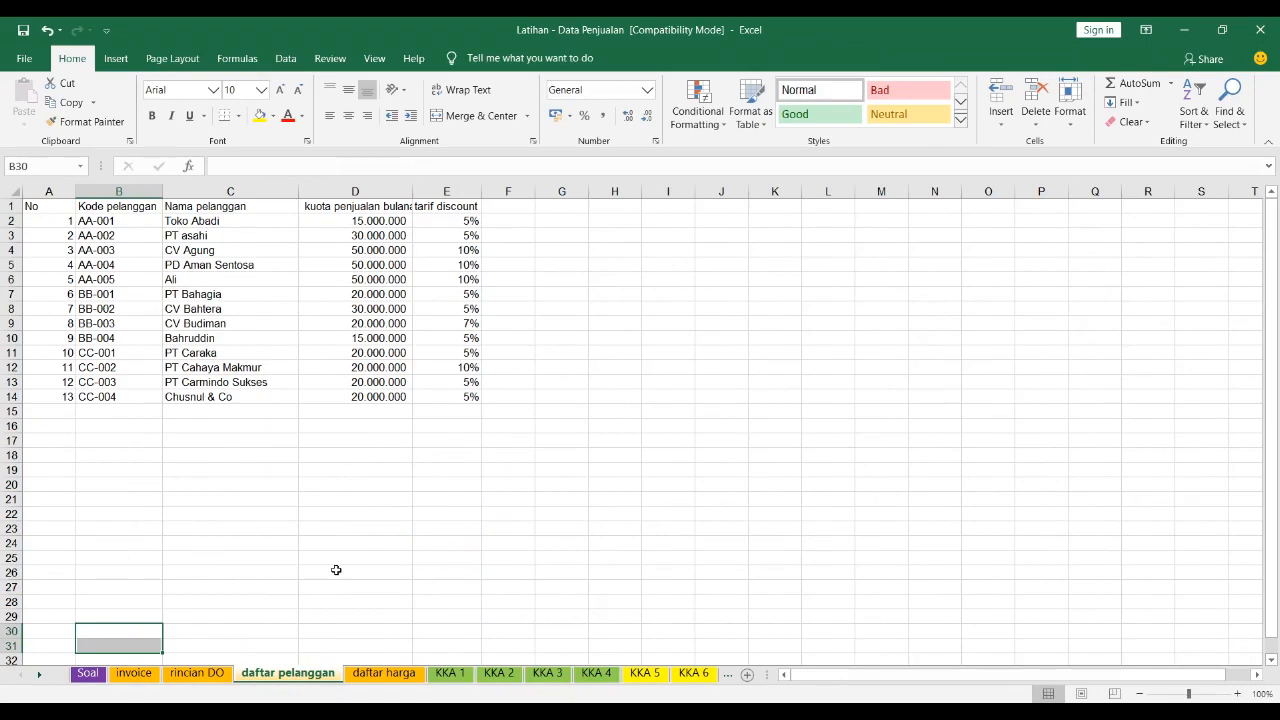
{"action": "left_click", "coordinate": [372, 673]}
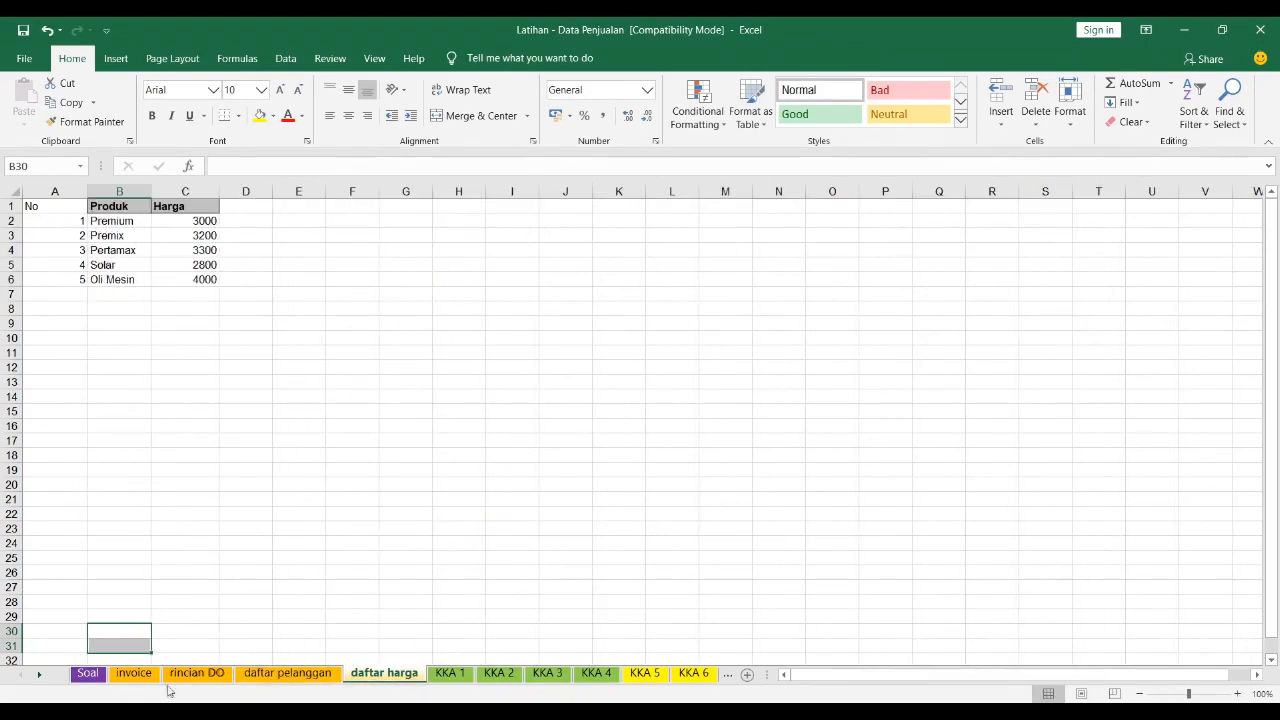
- Copy the tanggal, No Invoice and No Delivery Order columns from the invoice sheet and select cell A1 of KKA 1 as the destination
{"action": "left_click", "coordinate": [135, 673]}
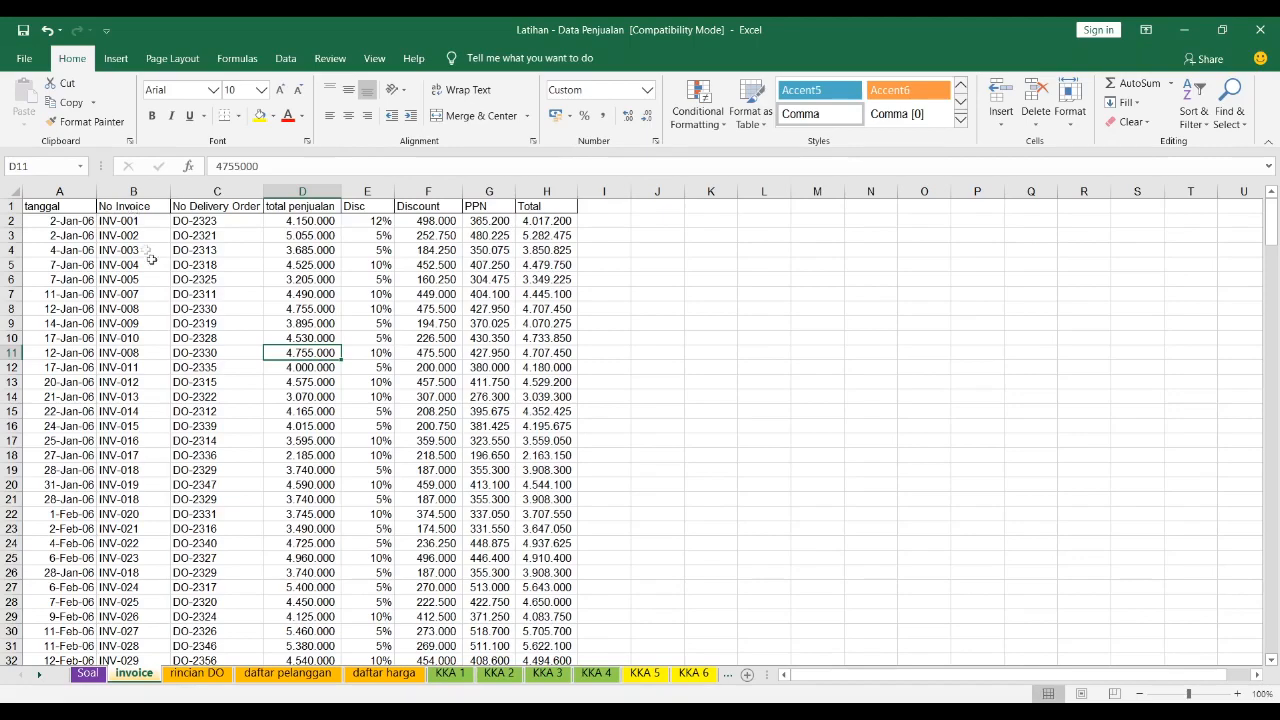
{"action": "left_click", "coordinate": [204, 210]}
{"action": "left_click_drag", "start_coordinate": [48, 206], "coordinate": [214, 626]}
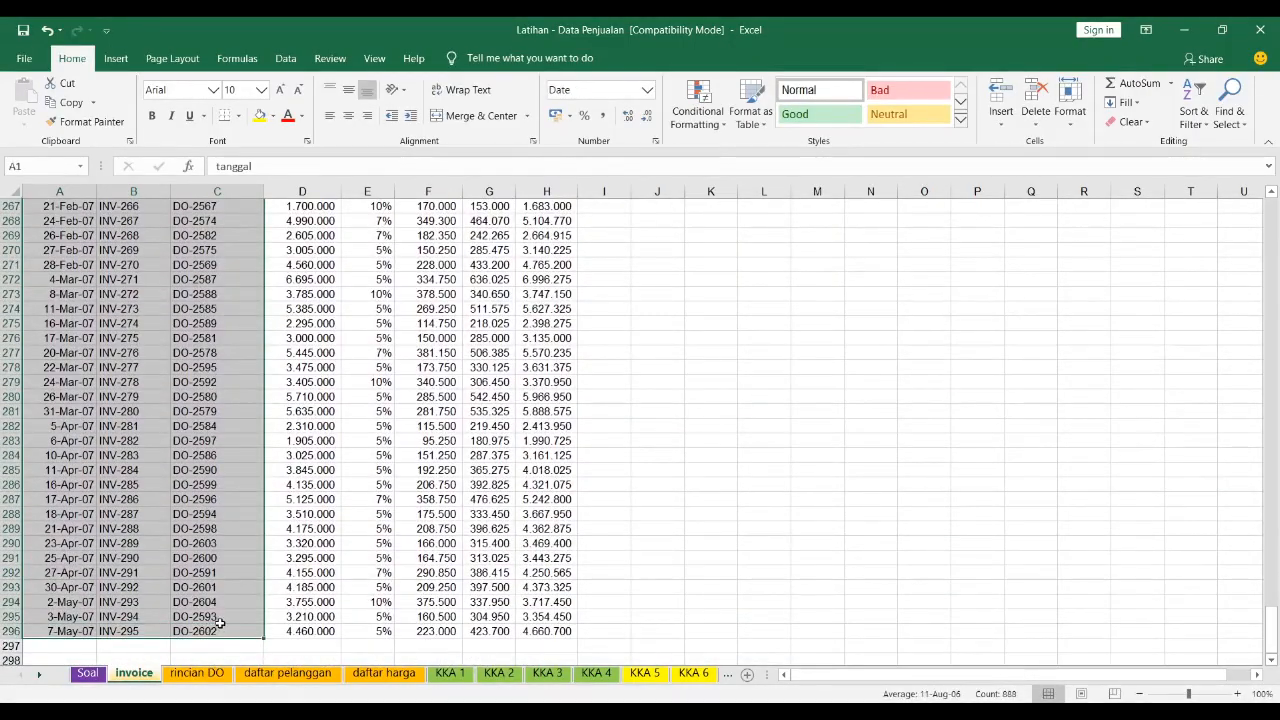
{"action": "key", "text": "ctrl+c"}
{"action": "left_click", "coordinate": [463, 672]}
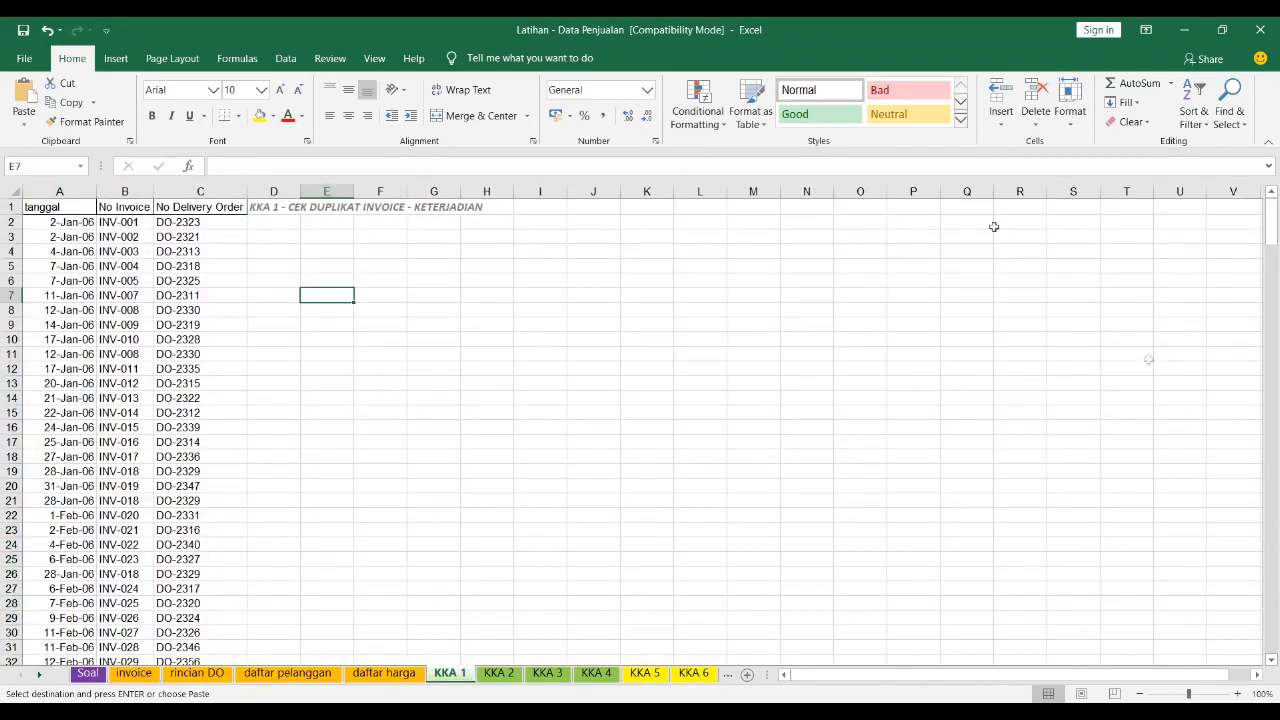
{"action": "left_click", "coordinate": [72, 206]}
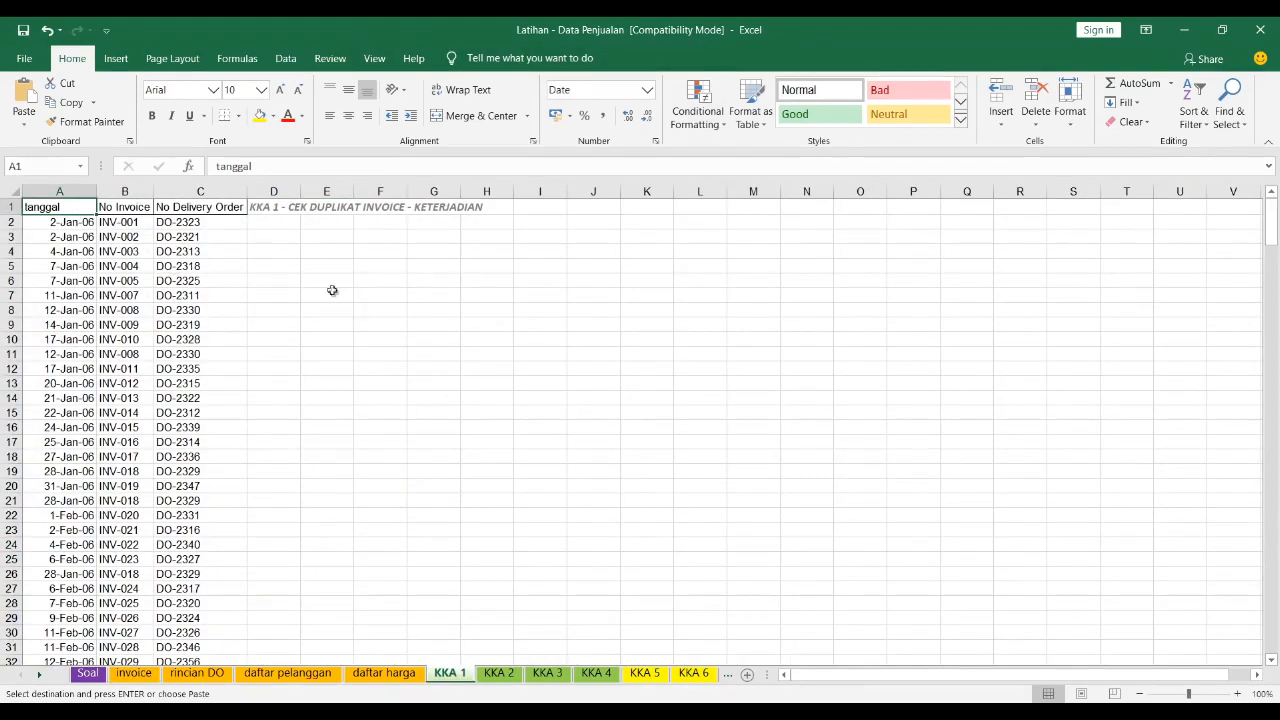
- Highlight the duplicate values in the No Invoice column of KKA 1 with a light red fill and dark red text
{"action": "left_click_drag", "start_coordinate": [340, 237], "coordinate": [338, 251]}
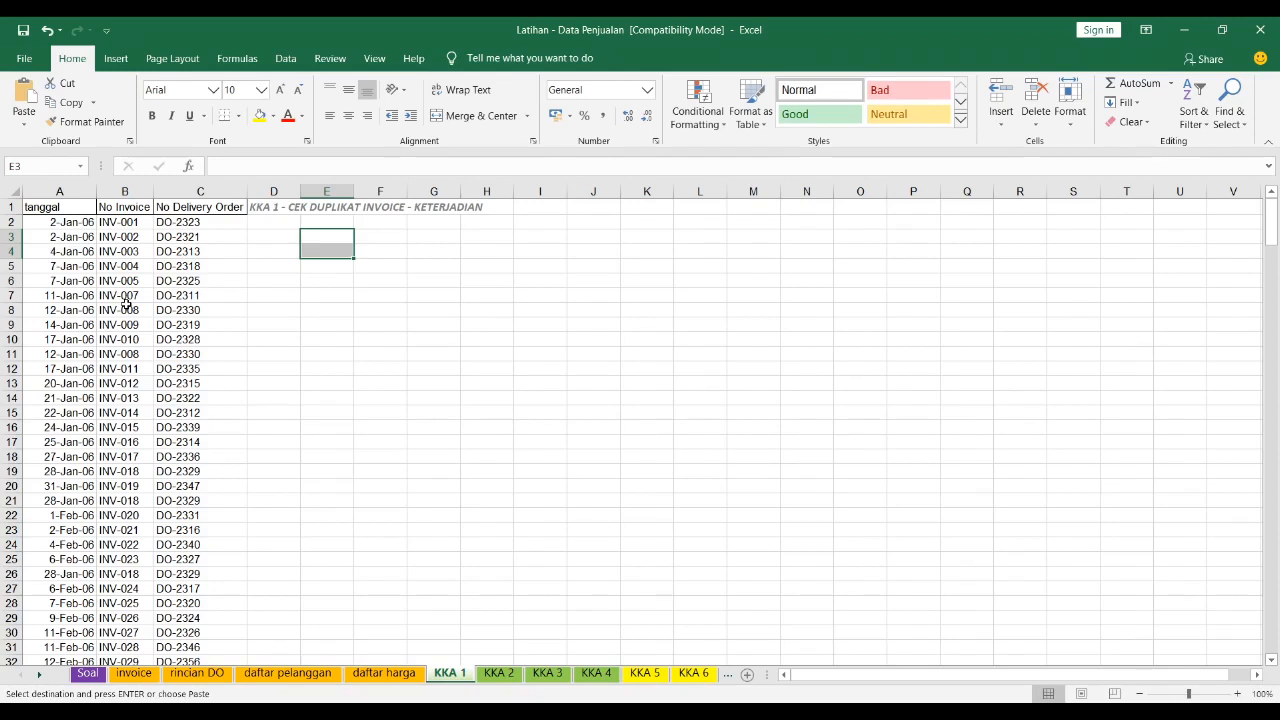
{"action": "left_click", "coordinate": [258, 236]}
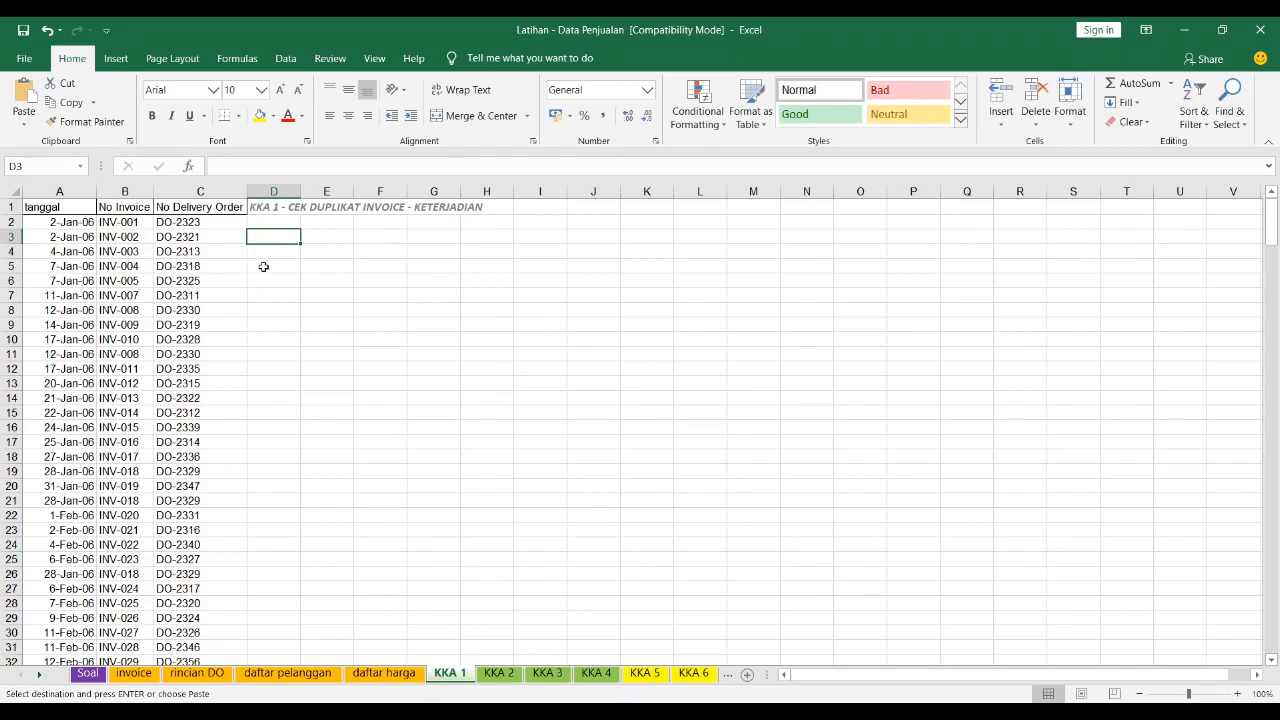
{"action": "left_click", "coordinate": [124, 206]}
{"action": "key", "text": "ctrl+shift+Down"}
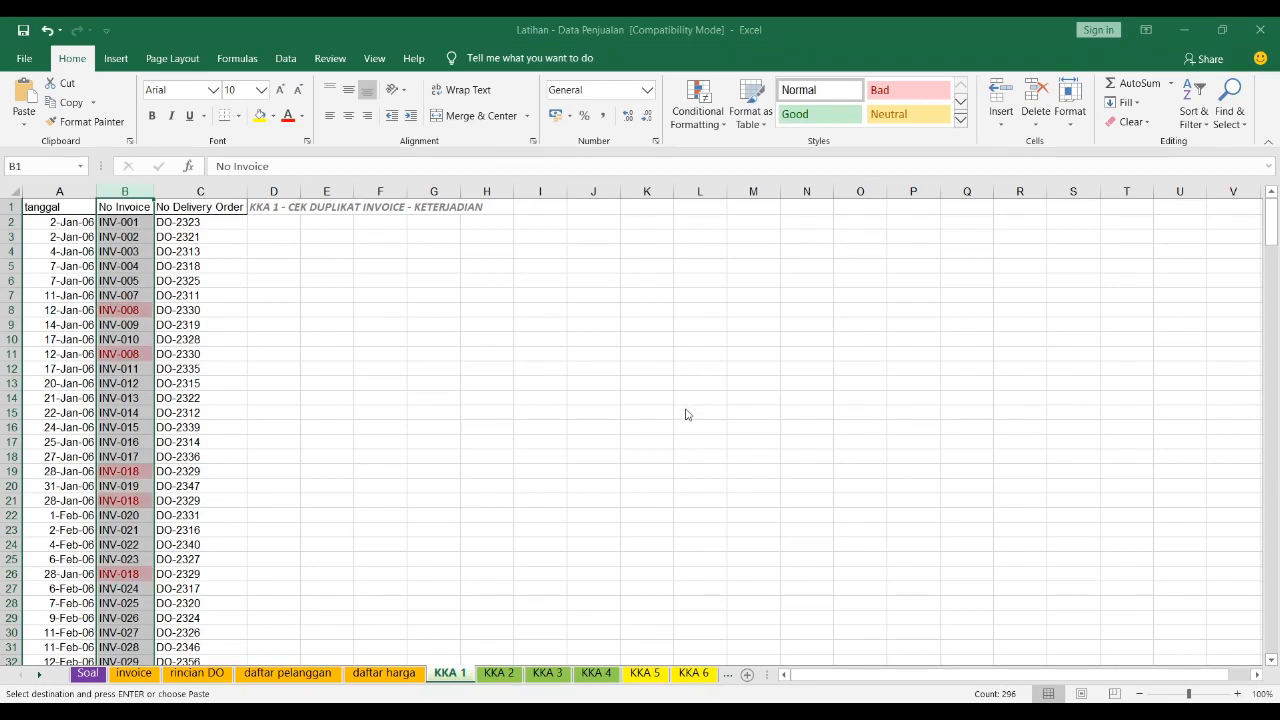
{"action": "left_click", "coordinate": [209, 340]}
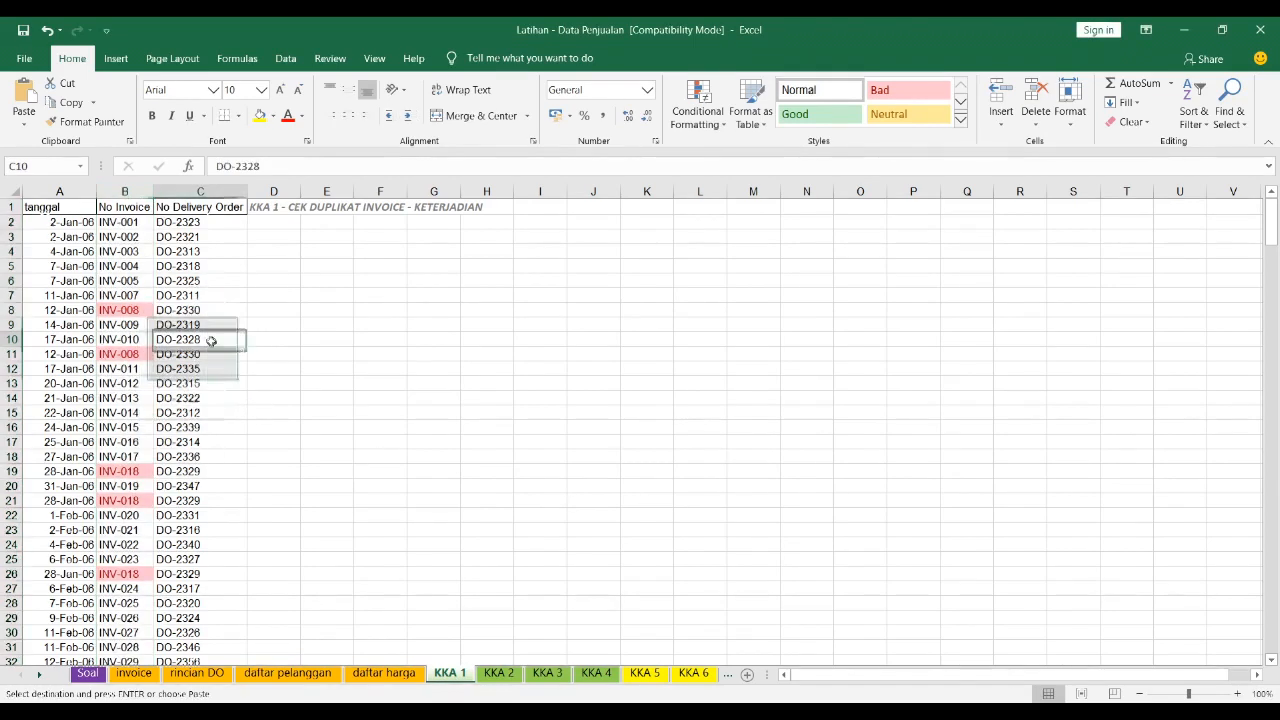
- Examine the entire No Invoice column of KKA 1 for highlighted duplicate invoice numbers
{"action": "left_click", "coordinate": [131, 226]}
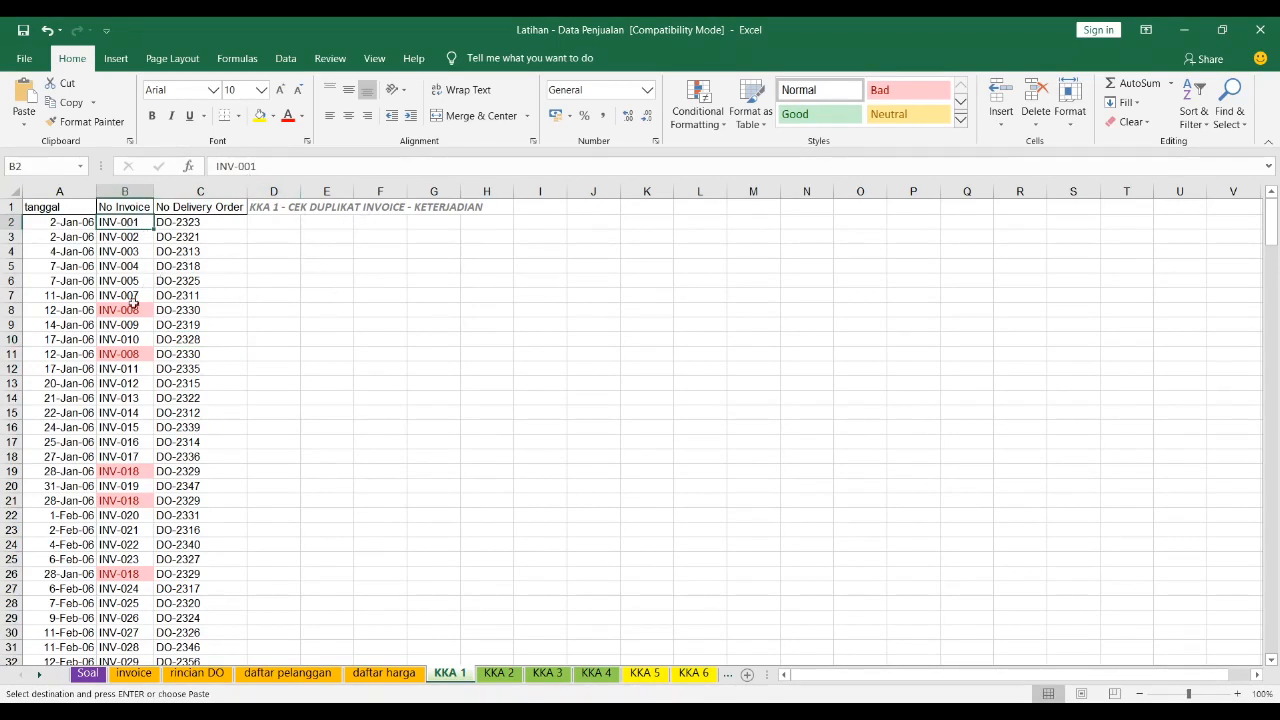
{"action": "scroll", "coordinate": [149, 367], "scroll_direction": "down", "scroll_amount": 1}
{"action": "scroll", "coordinate": [149, 367], "scroll_direction": "down", "scroll_amount": 7}
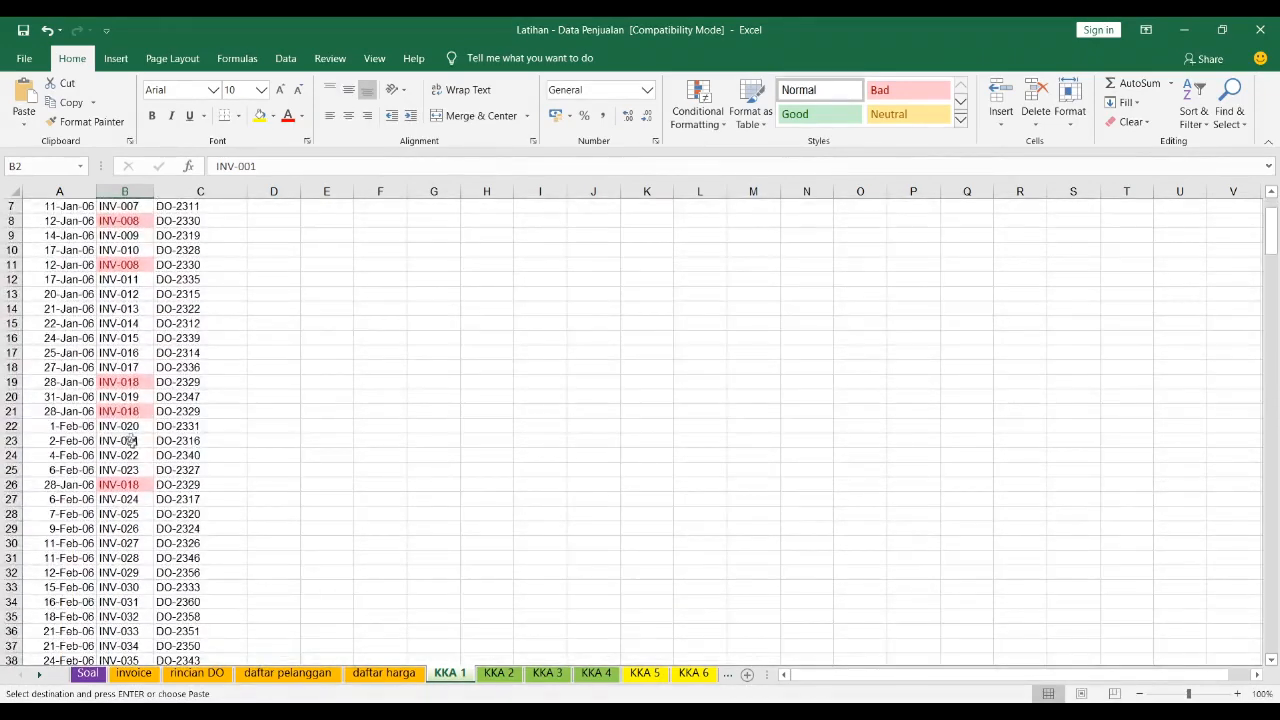
{"action": "scroll", "coordinate": [97, 368], "scroll_direction": "down", "scroll_amount": 20}
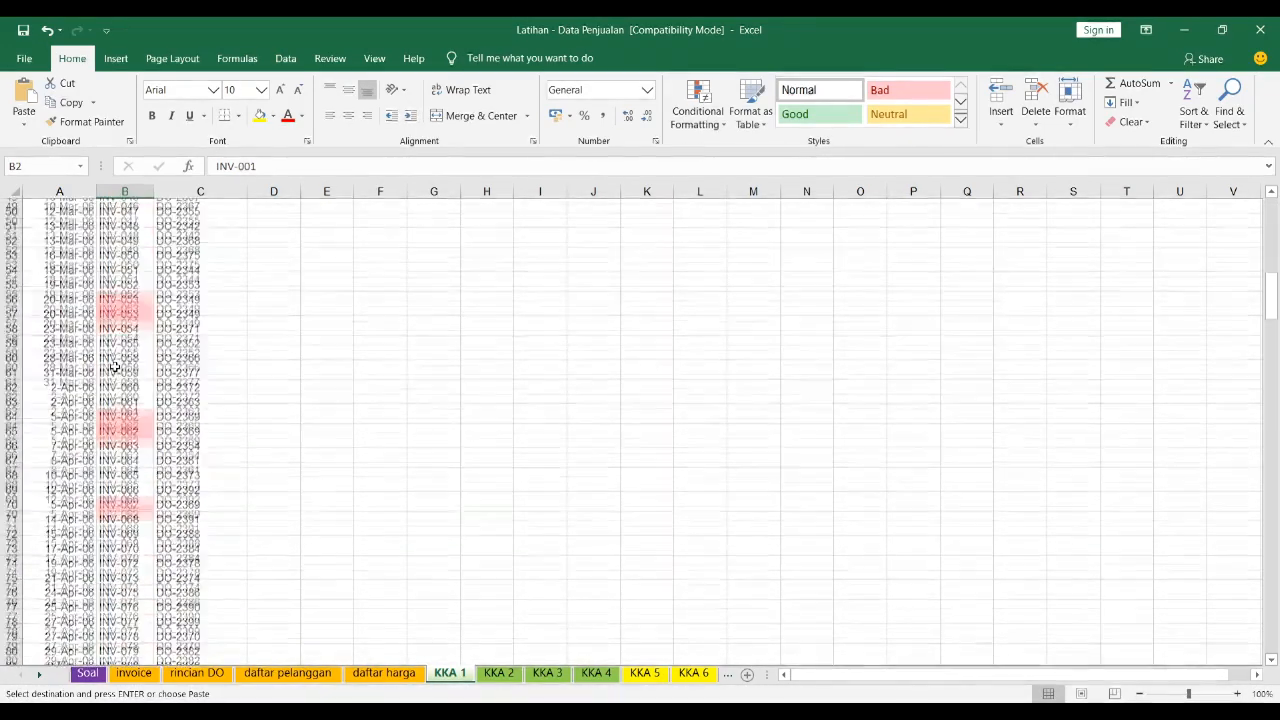
{"action": "scroll", "coordinate": [118, 367], "scroll_direction": "down", "scroll_amount": 20}
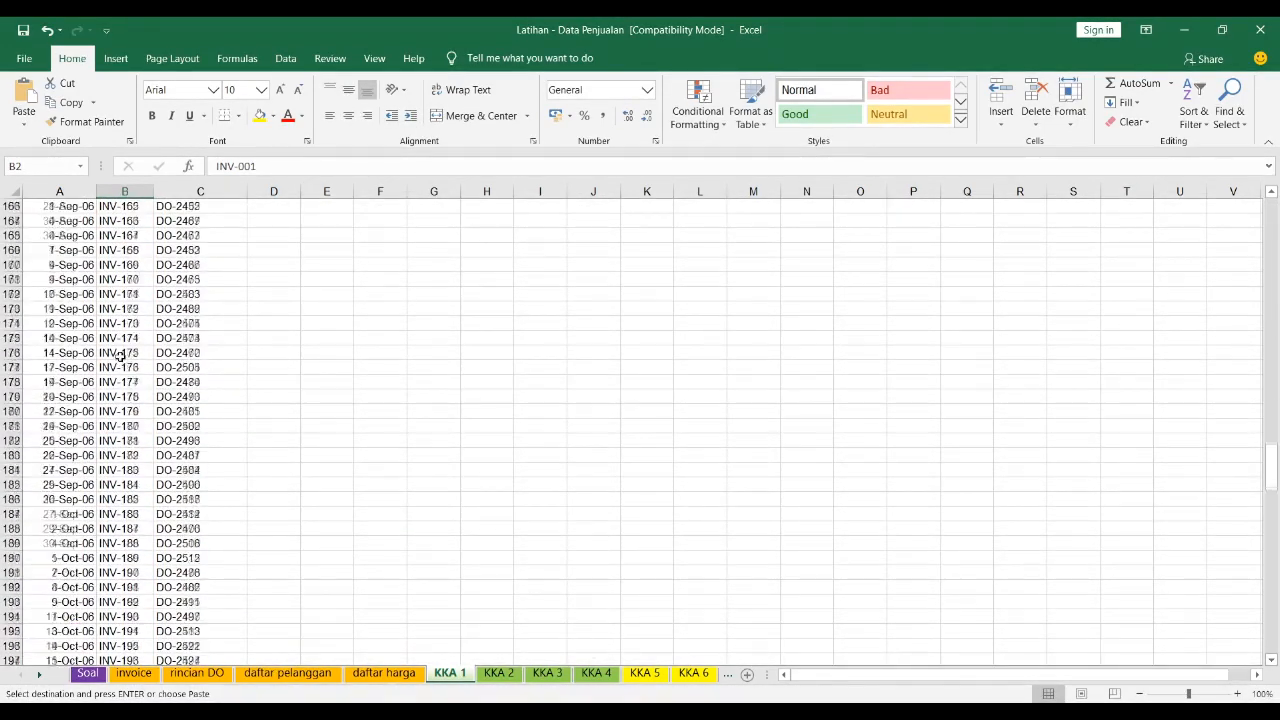
{"action": "scroll", "coordinate": [130, 349], "scroll_direction": "down", "scroll_amount": 7}
{"action": "scroll", "coordinate": [140, 345], "scroll_direction": "up", "scroll_amount": 20}
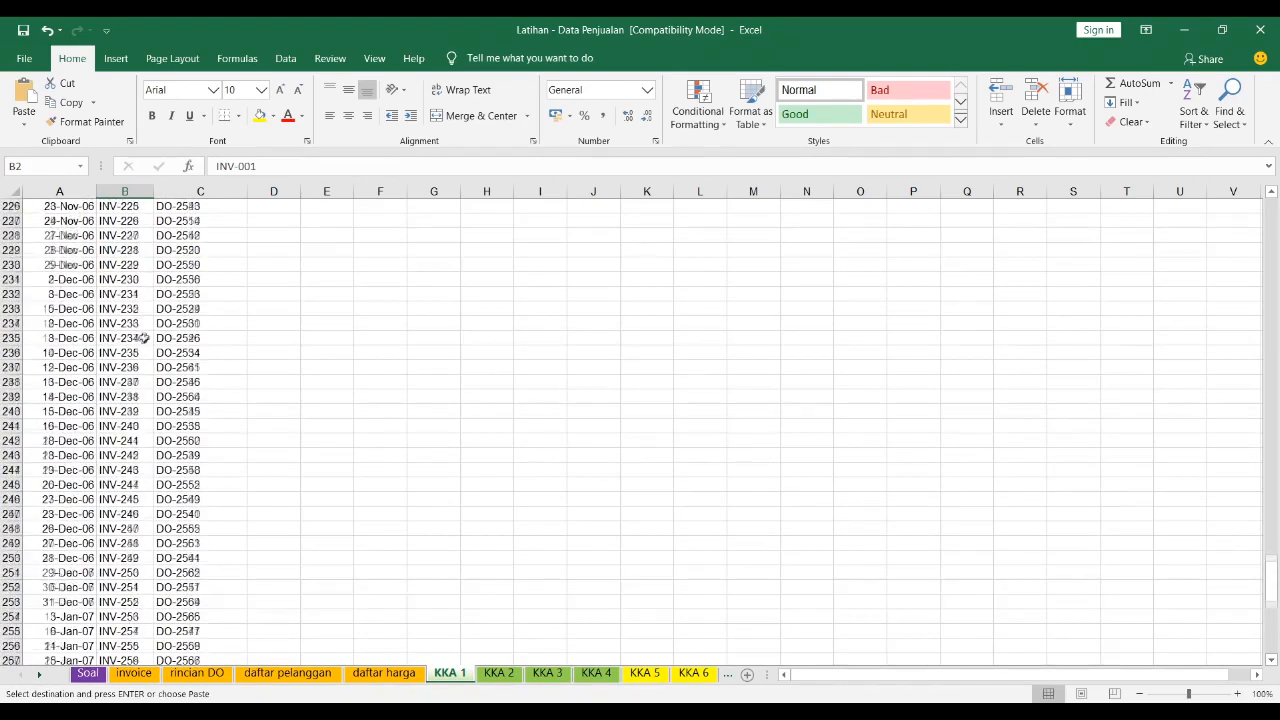
{"action": "scroll", "coordinate": [140, 345], "scroll_direction": "up", "scroll_amount": 20}
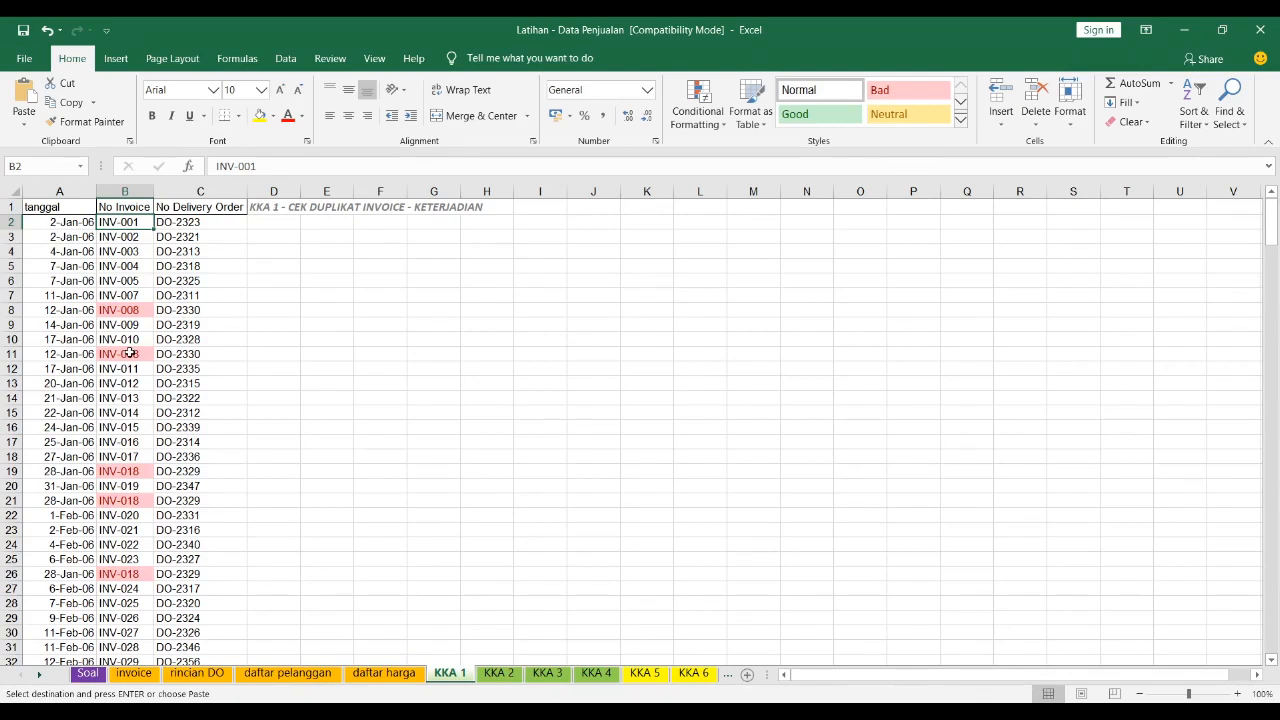
- Compare the tanggal, No Invoice and No Delivery Order entries of the two rows highlighted as INV-008 on KKA 1
{"action": "left_click", "coordinate": [131, 355]}
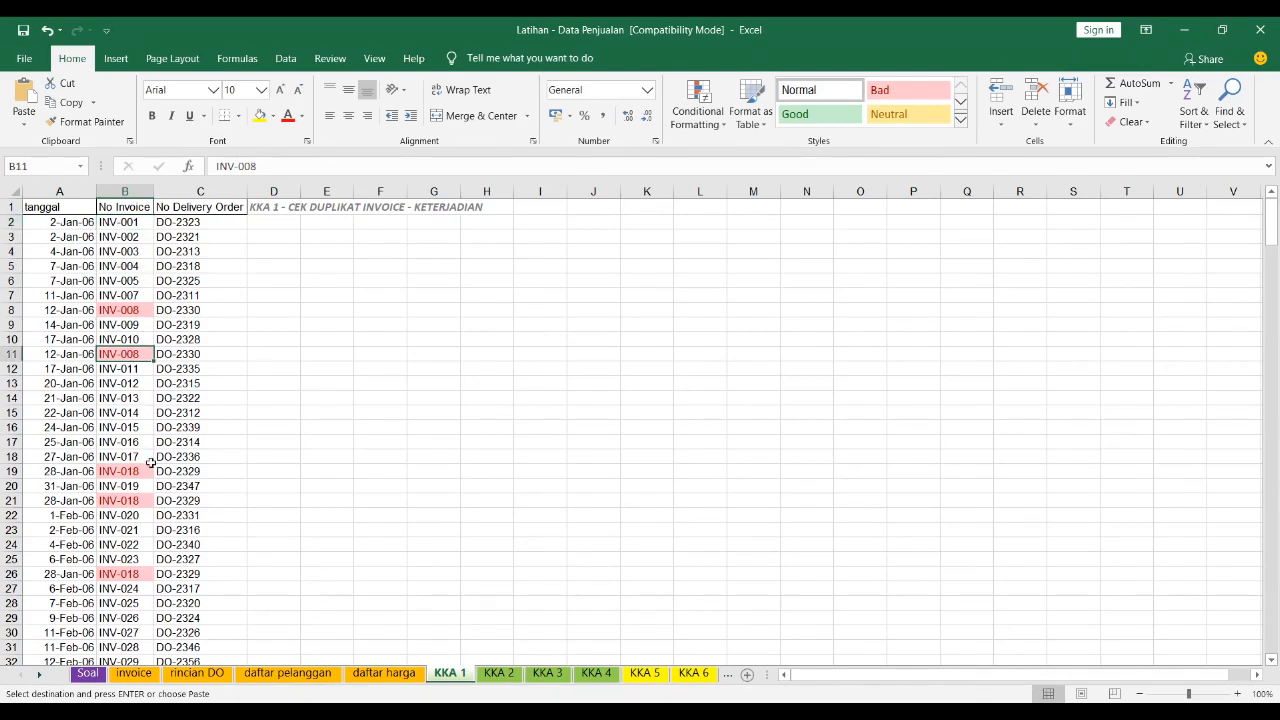
{"action": "left_click", "coordinate": [62, 357]}
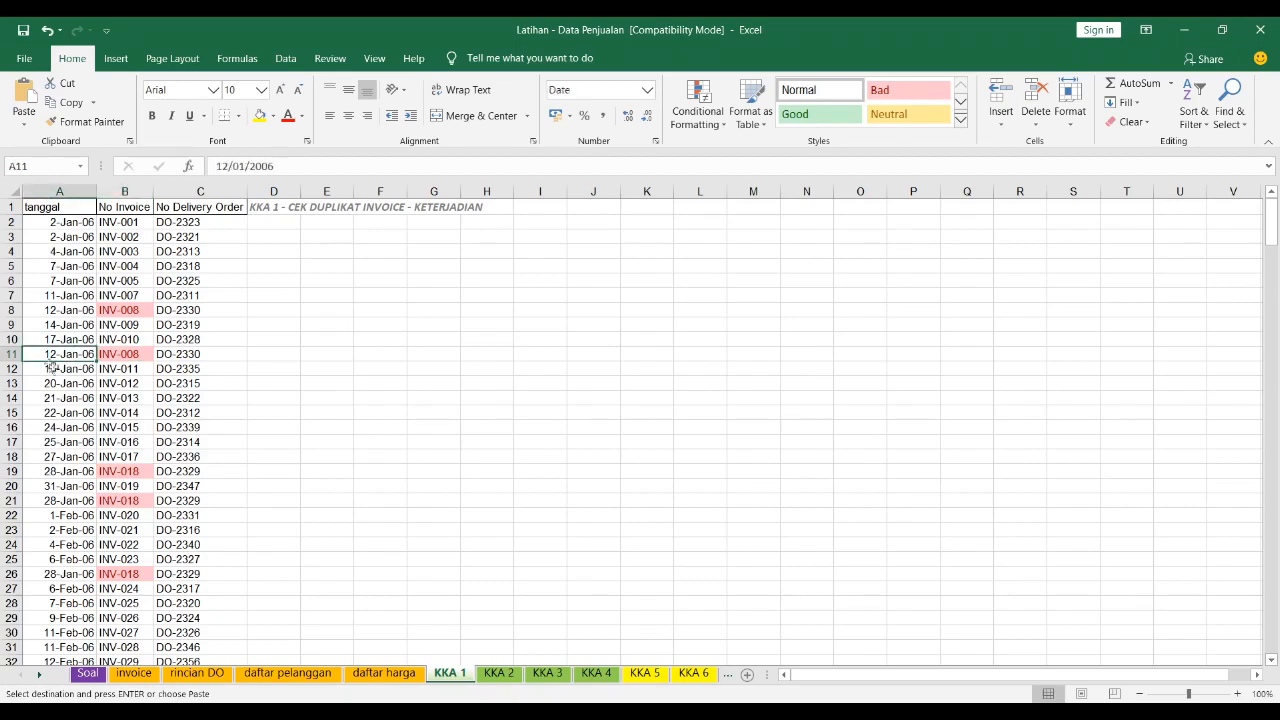
{"action": "left_click", "coordinate": [61, 314]}
{"action": "left_click", "coordinate": [61, 354]}
{"action": "left_click", "coordinate": [62, 324]}
{"action": "left_click", "coordinate": [63, 352]}
{"action": "left_click", "coordinate": [62, 322]}
{"action": "left_click", "coordinate": [78, 338]}
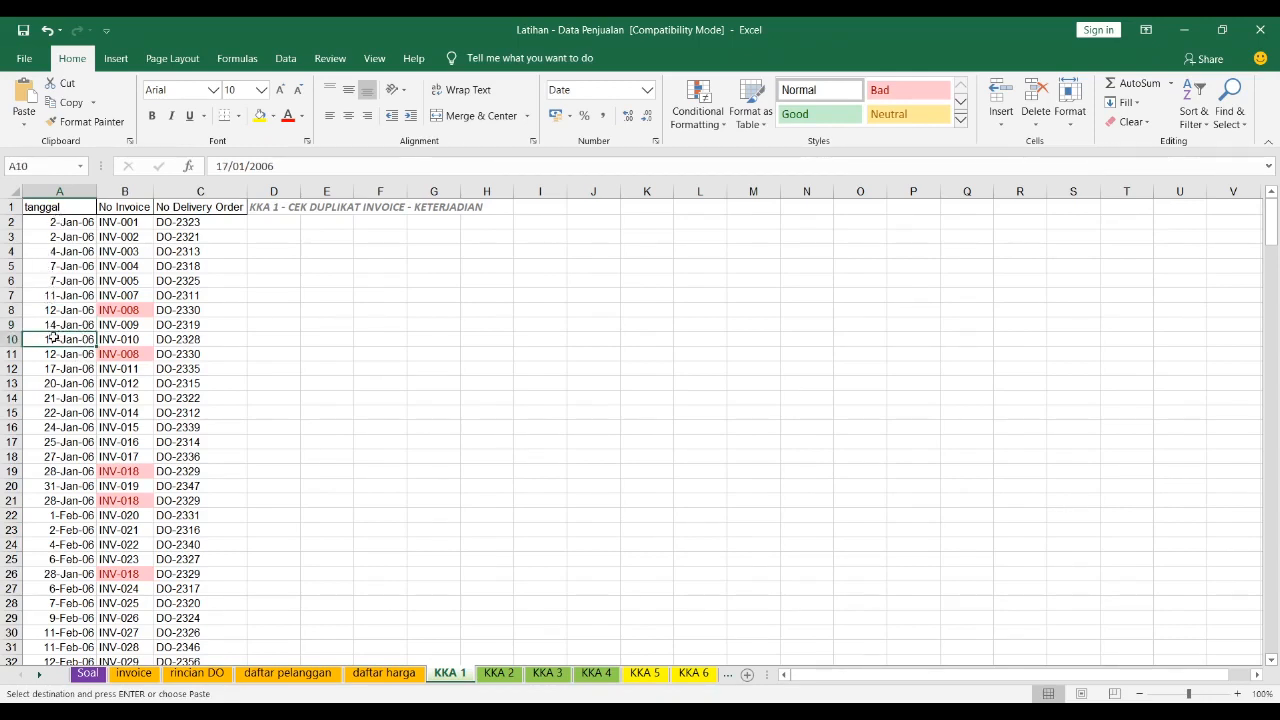
{"action": "left_click", "coordinate": [75, 353]}
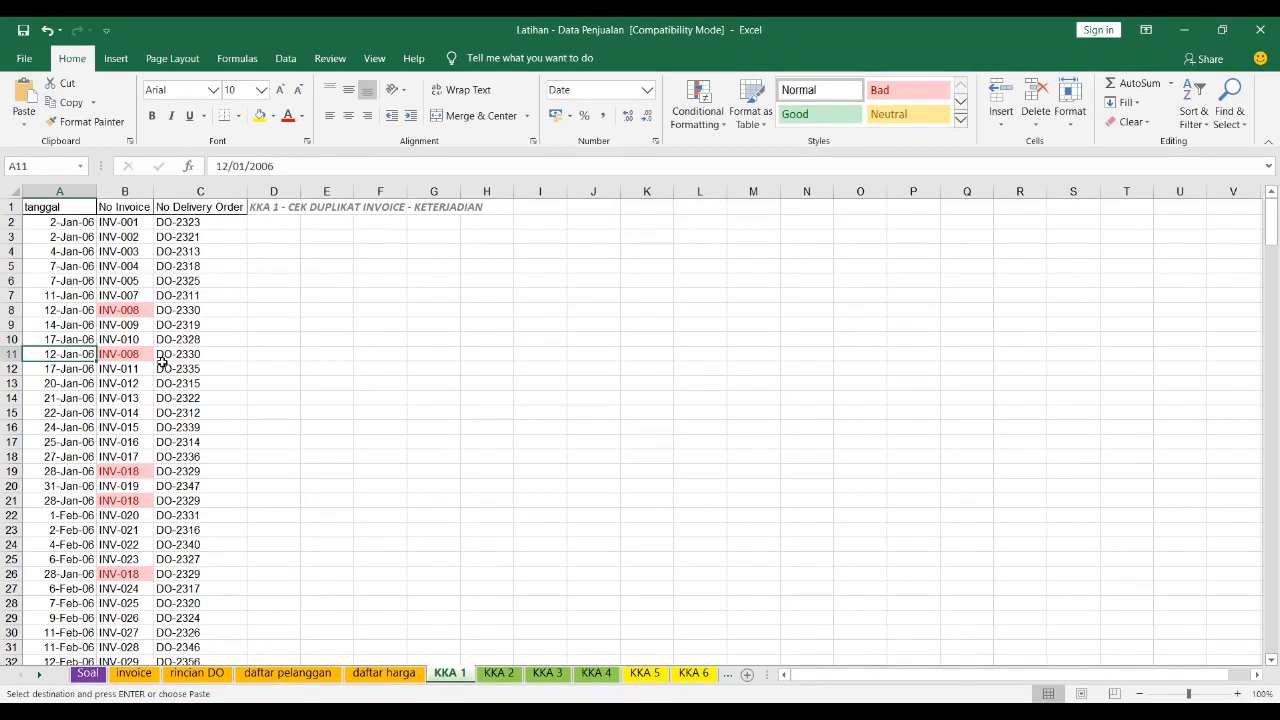
{"action": "left_click", "coordinate": [60, 207]}
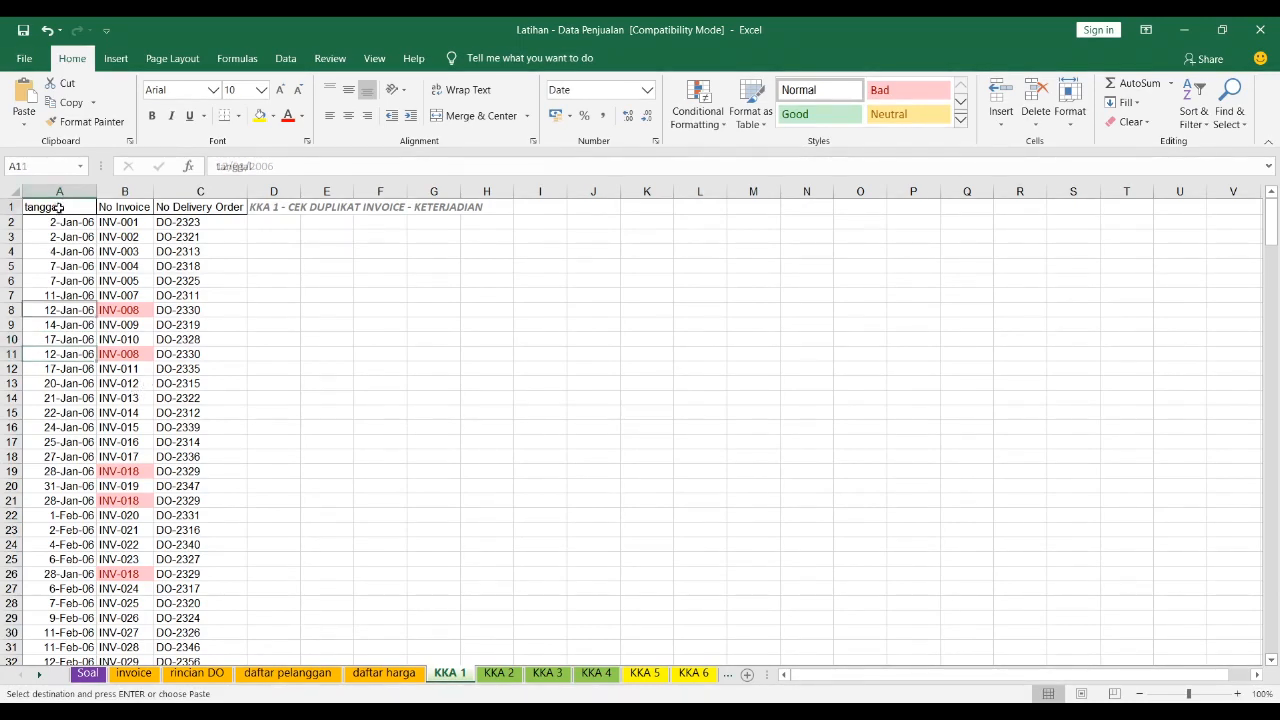
{"action": "left_click", "coordinate": [162, 210]}
{"action": "left_click", "coordinate": [85, 209]}
{"action": "left_click", "coordinate": [184, 218]}
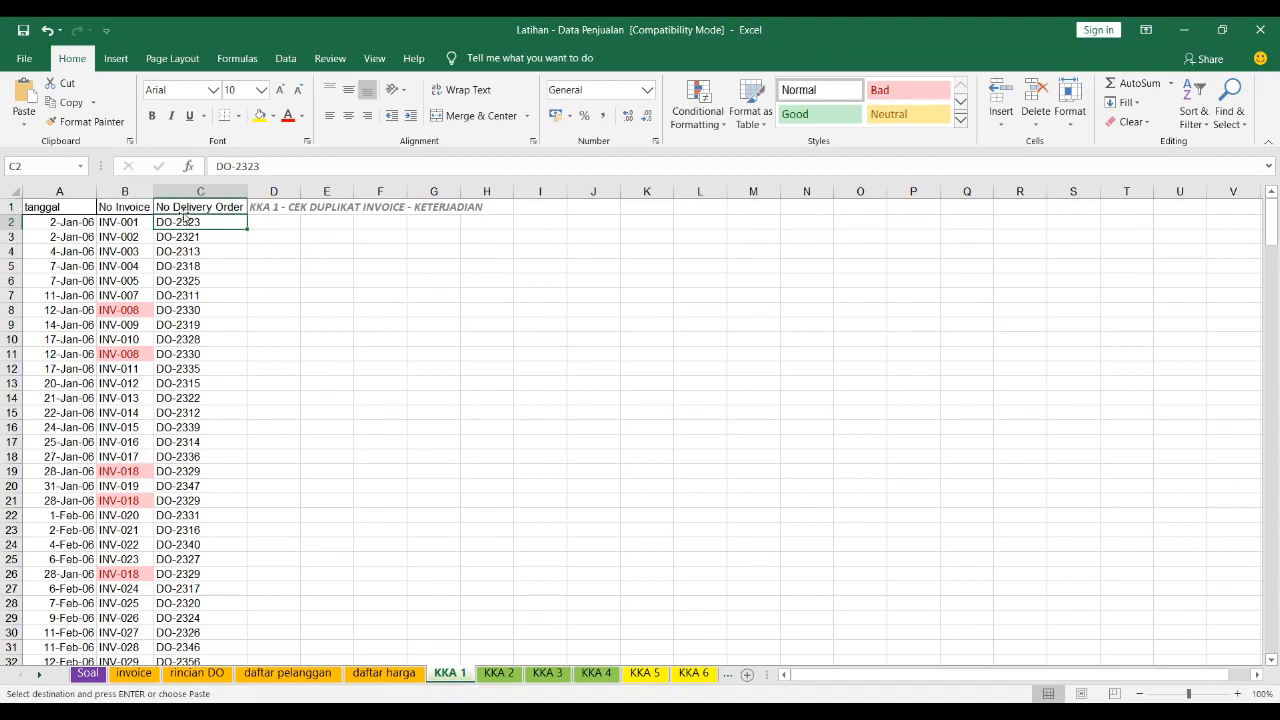
{"action": "left_click", "coordinate": [185, 209]}
{"action": "left_click", "coordinate": [261, 344]}
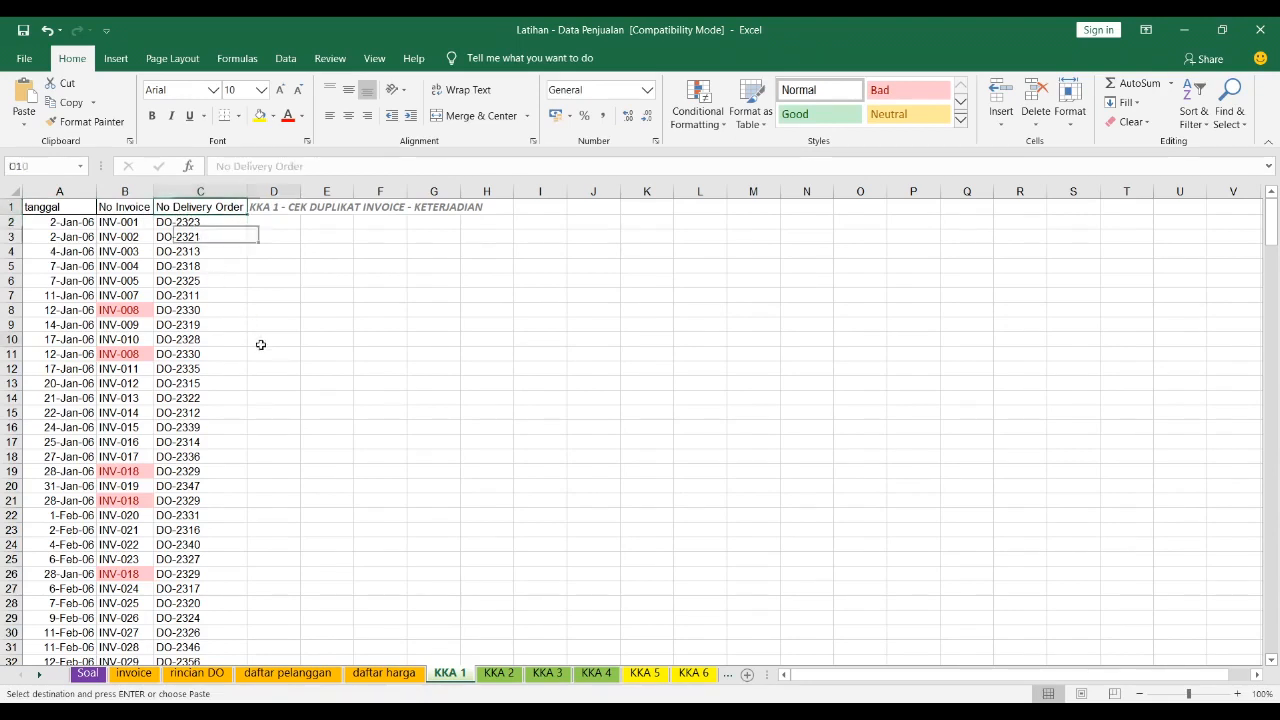
- Return to the Soal sheet and enter a centred V in the Tickmark cell of test 1
{"action": "left_click", "coordinate": [276, 210]}
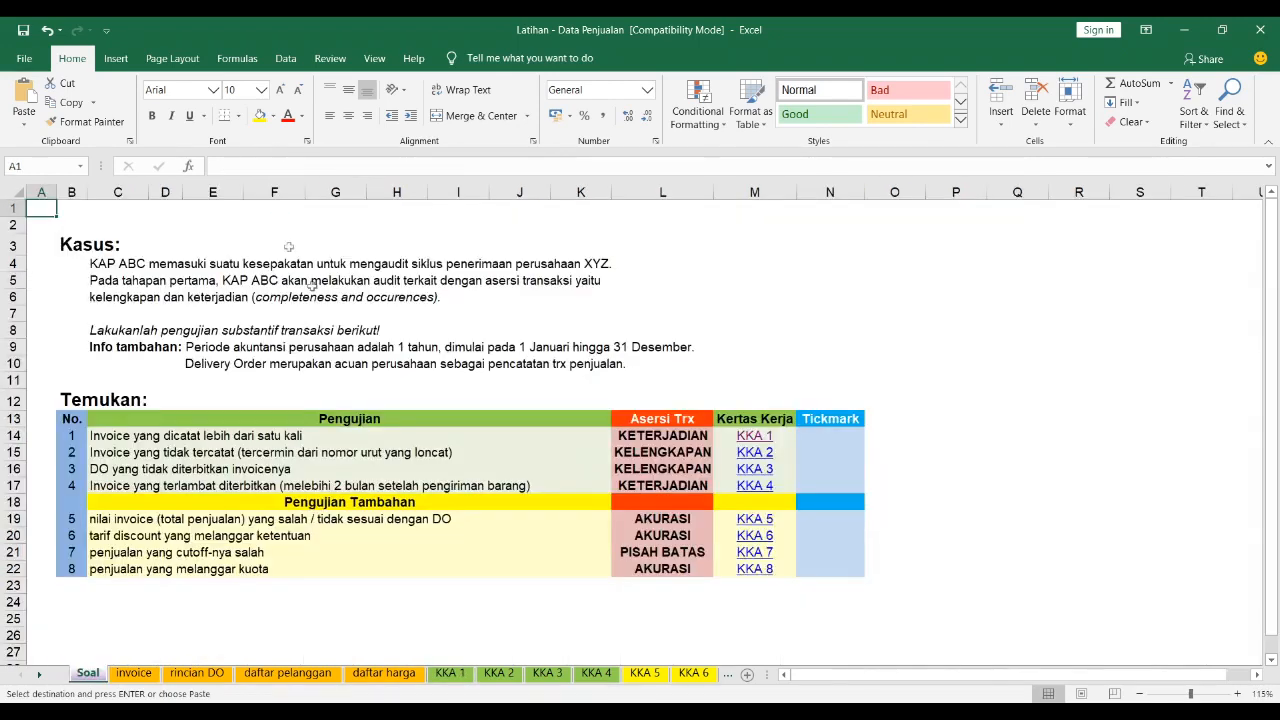
{"action": "left_click", "coordinate": [836, 437]}
{"action": "type", "text": "V"}
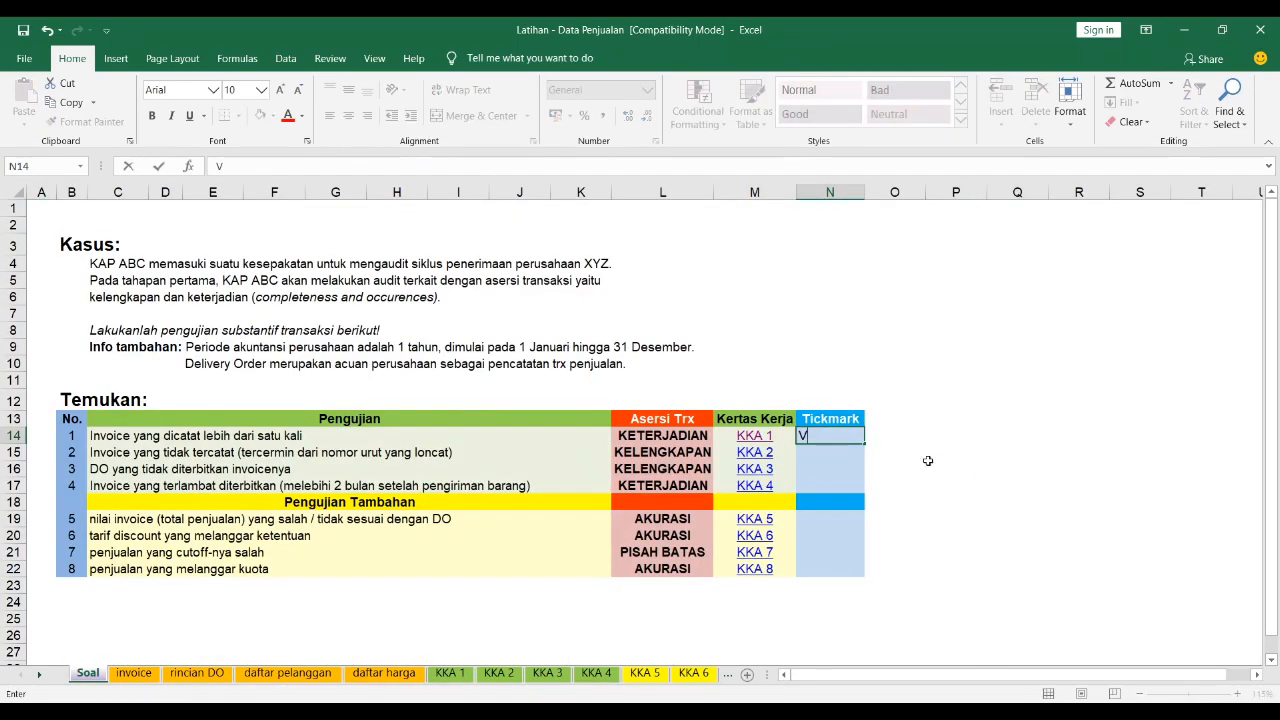
{"action": "left_click", "coordinate": [928, 463]}
{"action": "left_click", "coordinate": [844, 433]}
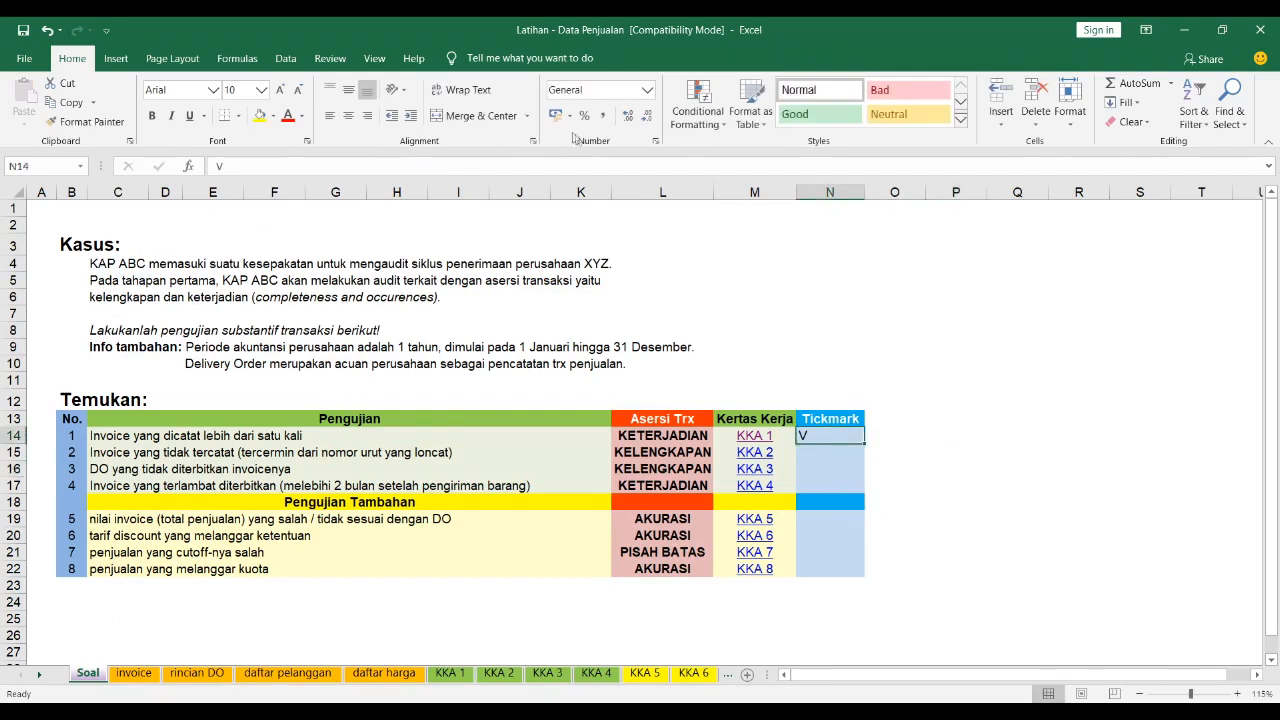
{"action": "left_click", "coordinate": [348, 116]}
{"action": "left_click", "coordinate": [754, 346]}
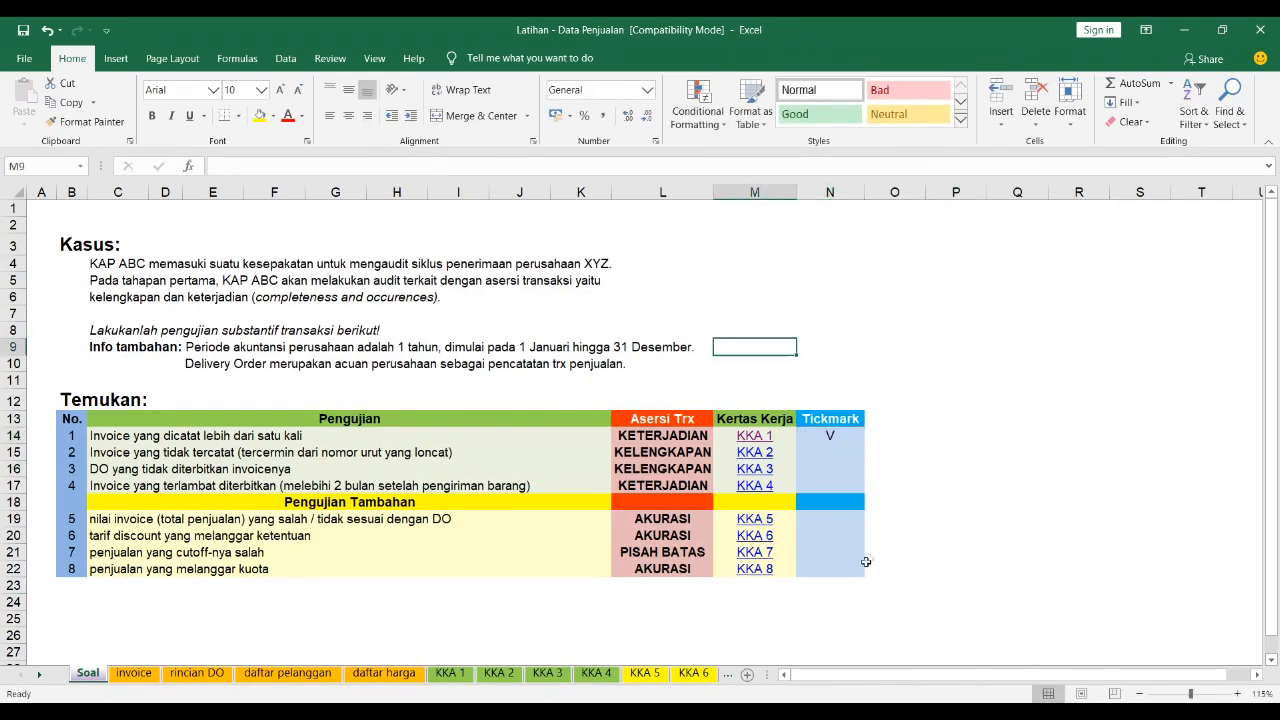
{"action": "left_click", "coordinate": [912, 472]}
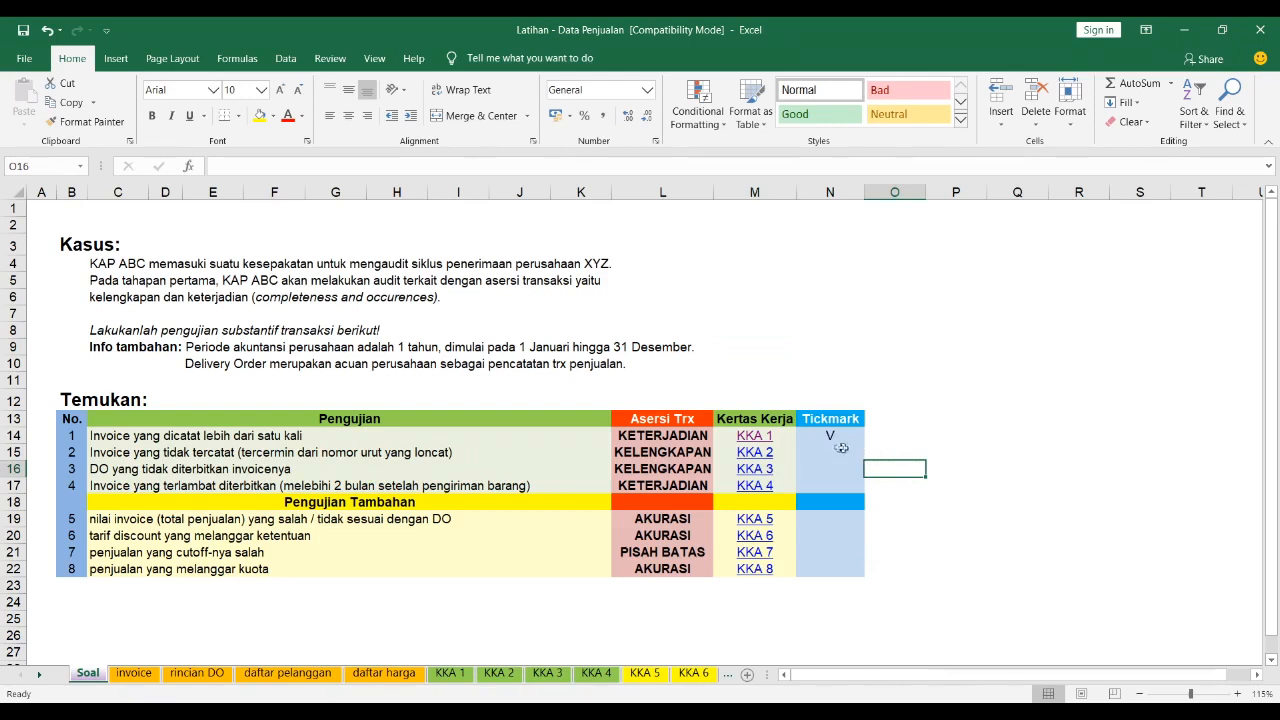
- Open the KKA 2 working paper for test 2, unrecorded invoices shown by gaps in the number sequence
{"action": "left_click", "coordinate": [850, 453]}
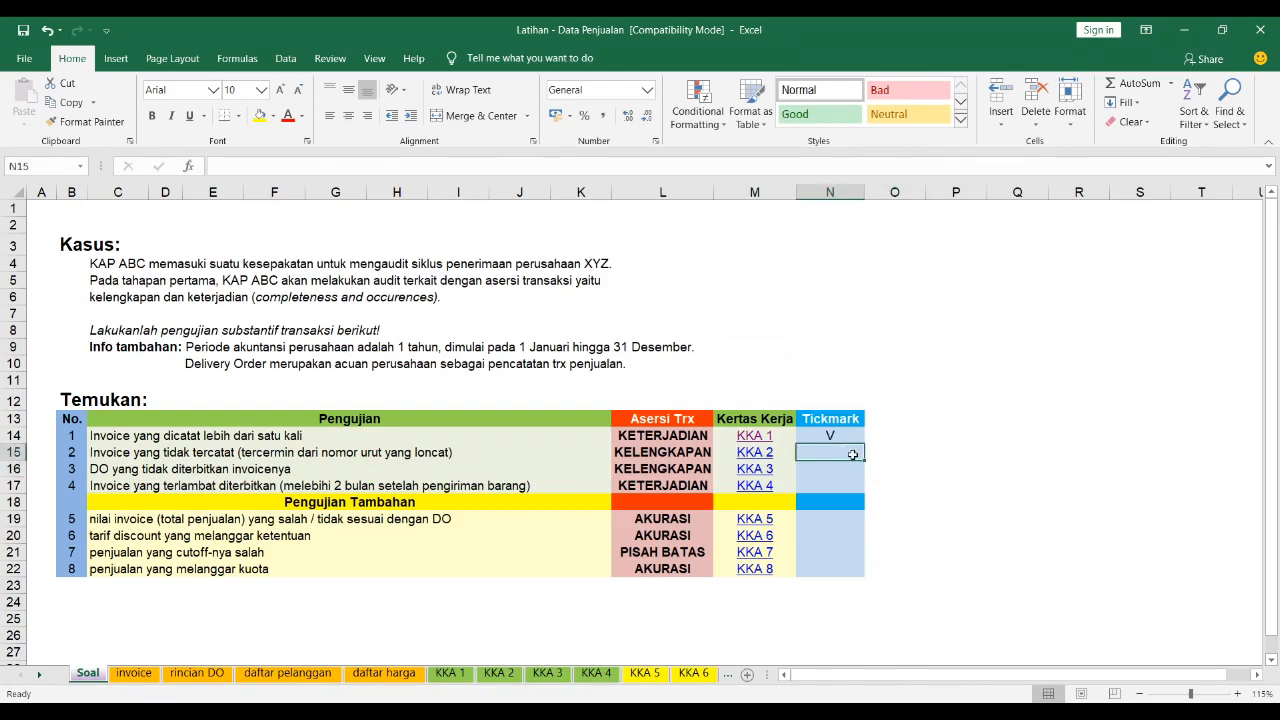
{"action": "left_click", "coordinate": [832, 712]}
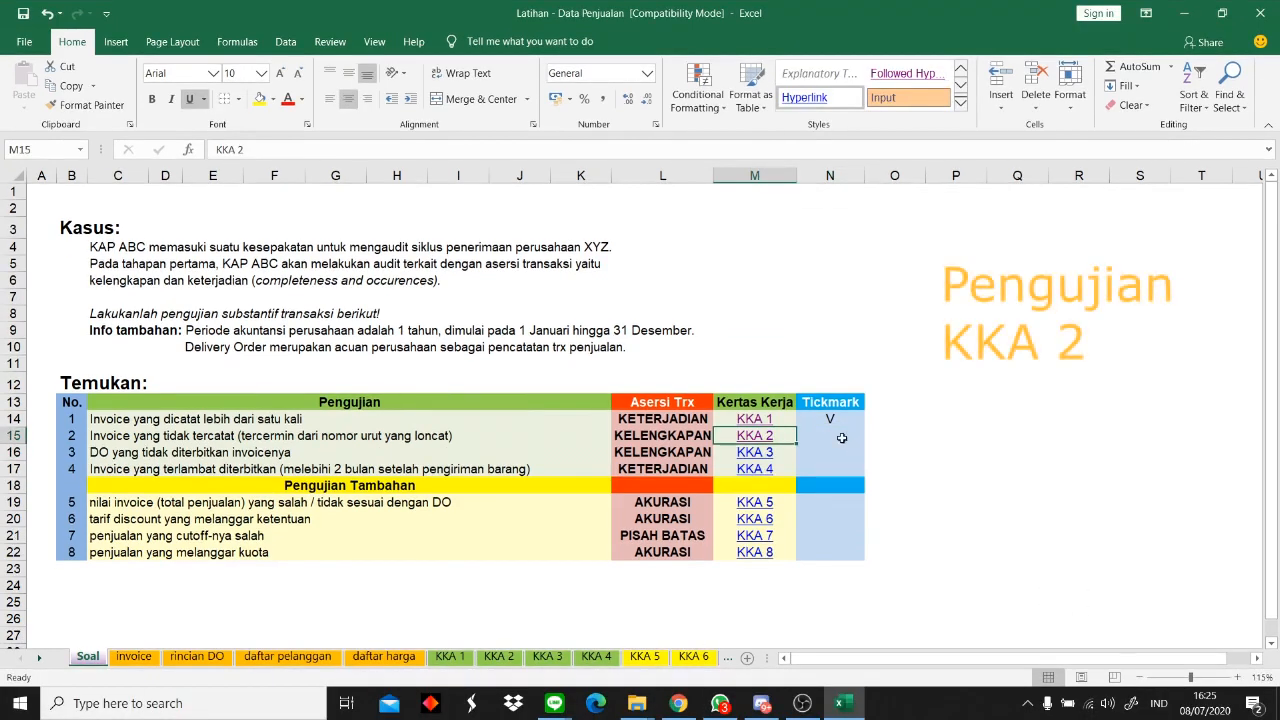
{"action": "left_click", "coordinate": [842, 453]}
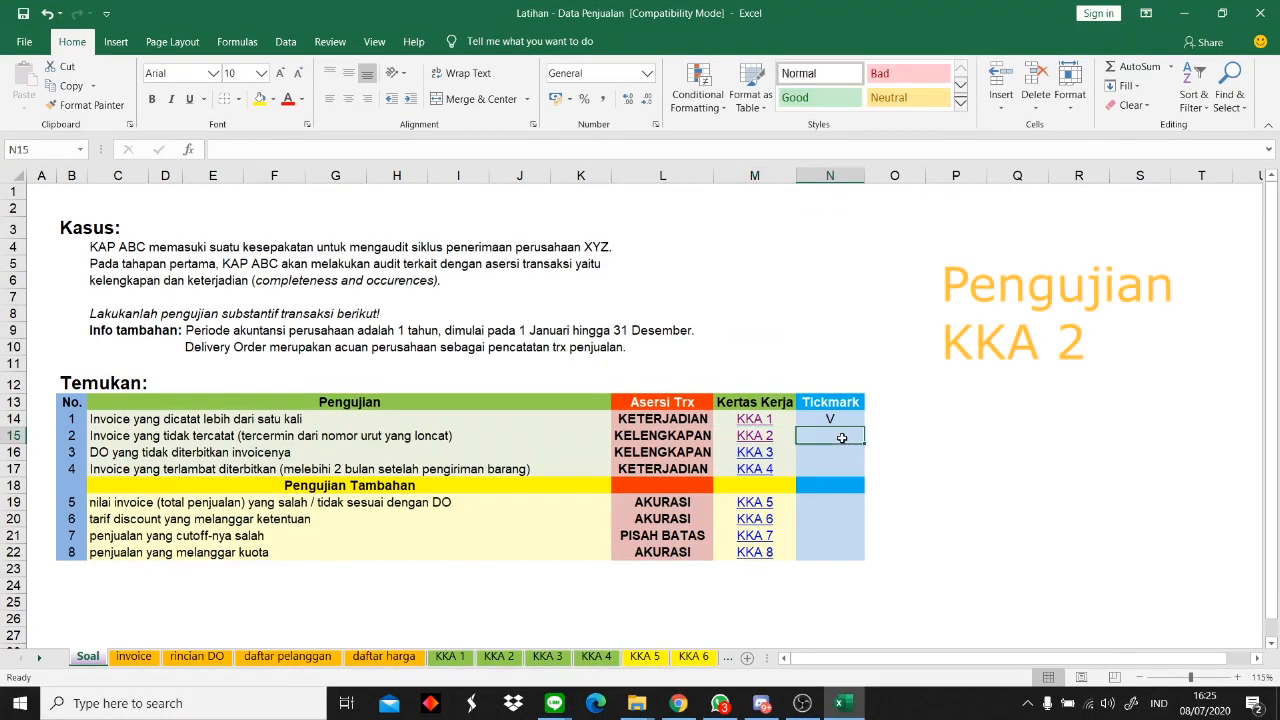
{"action": "left_click", "coordinate": [78, 437]}
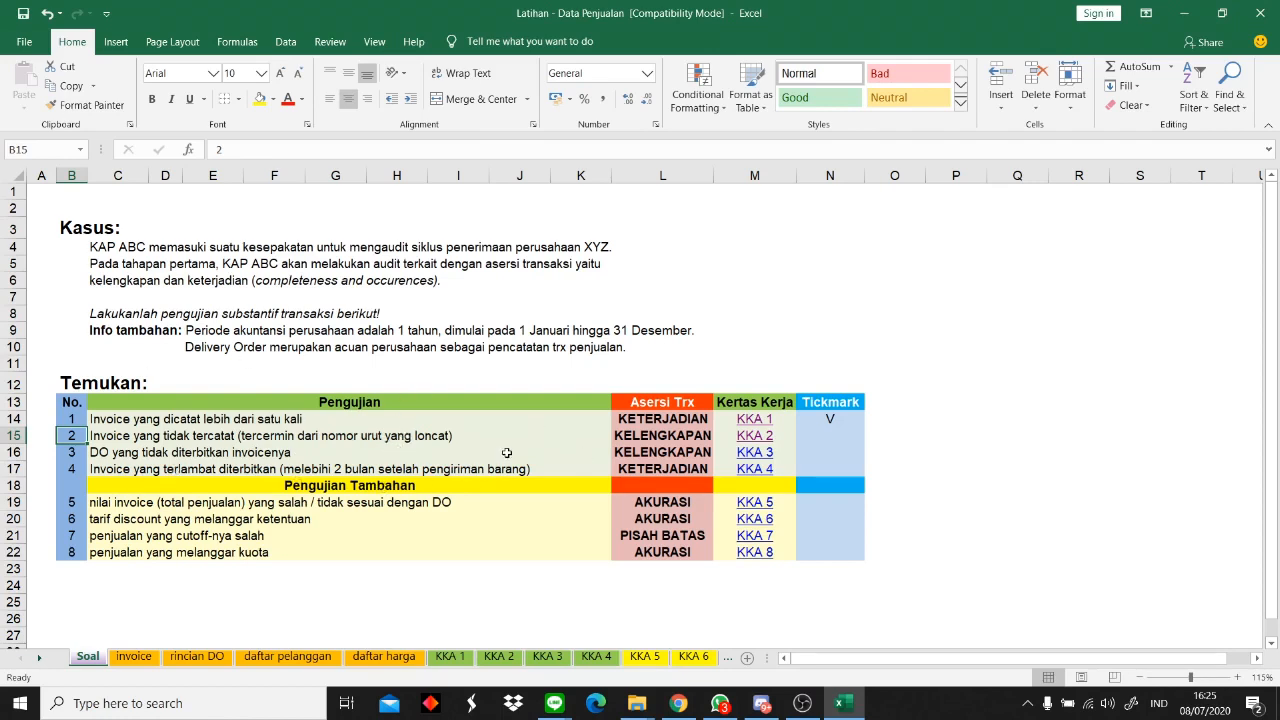
{"action": "left_click", "coordinate": [638, 440]}
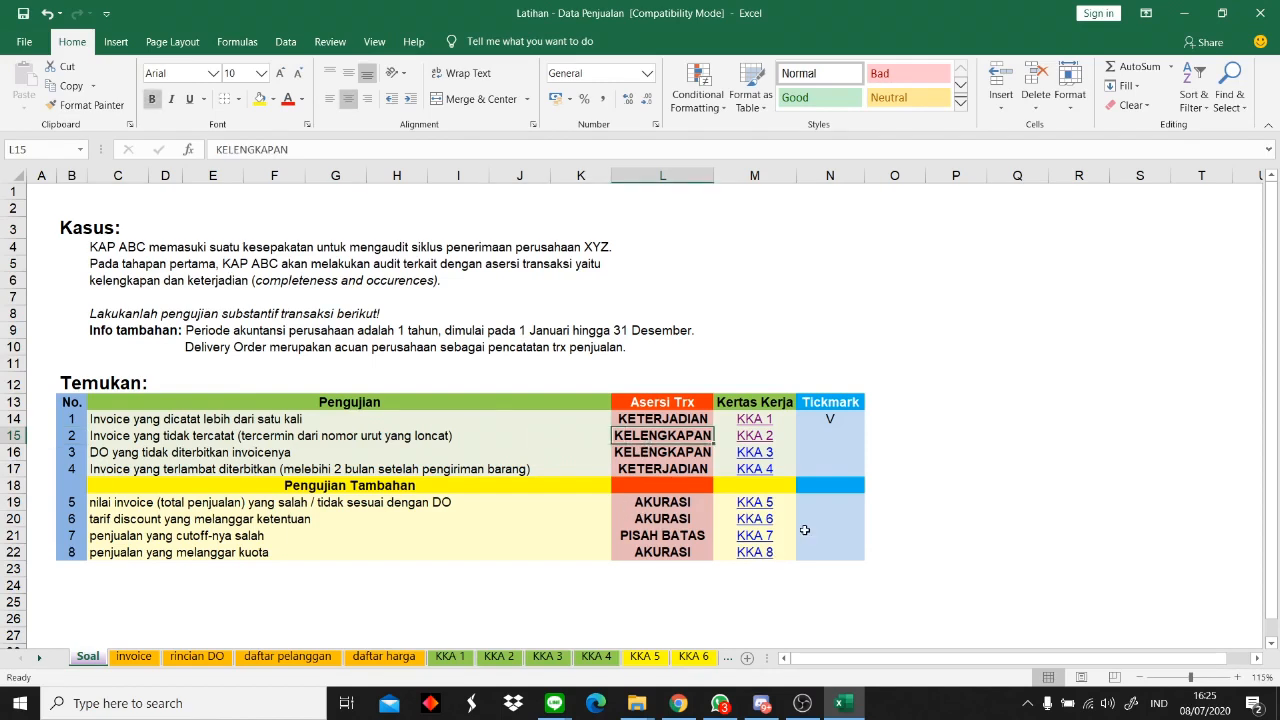
{"action": "left_click", "coordinate": [755, 436]}
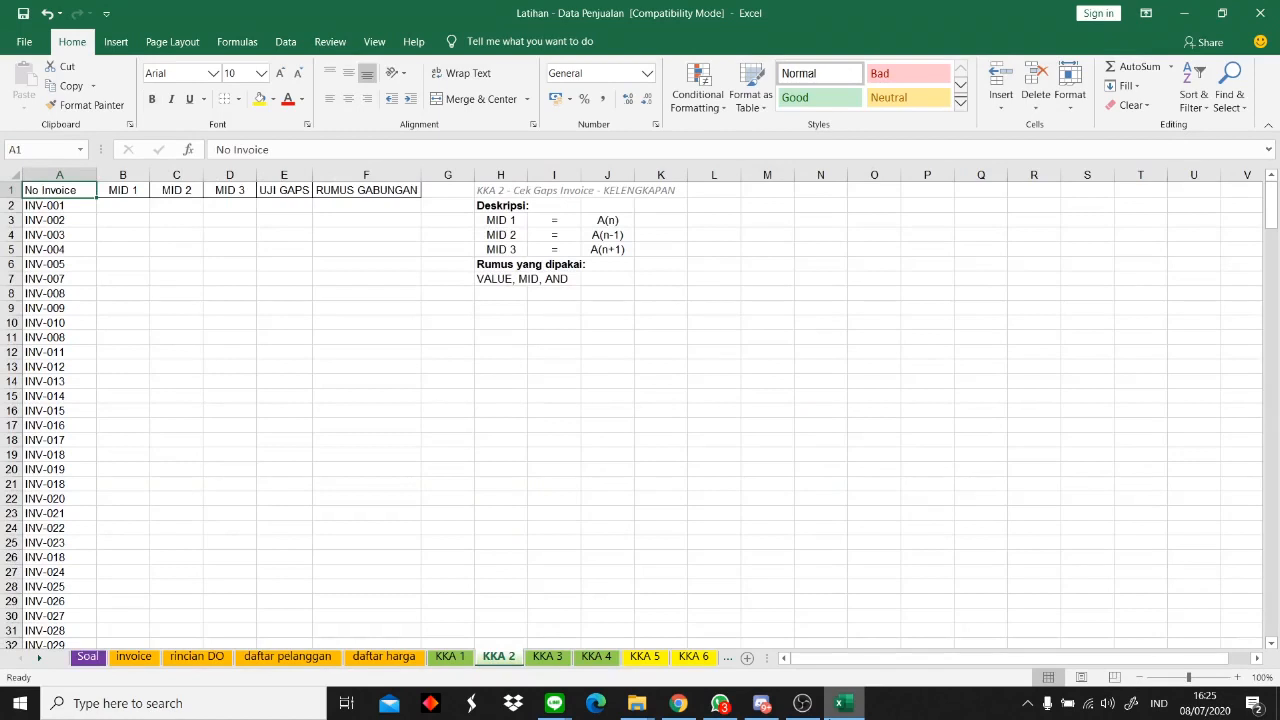
- Check the source No Invoice column on the invoice sheet and the list of formulas to use on KKA 2
{"action": "left_click", "coordinate": [283, 290]}
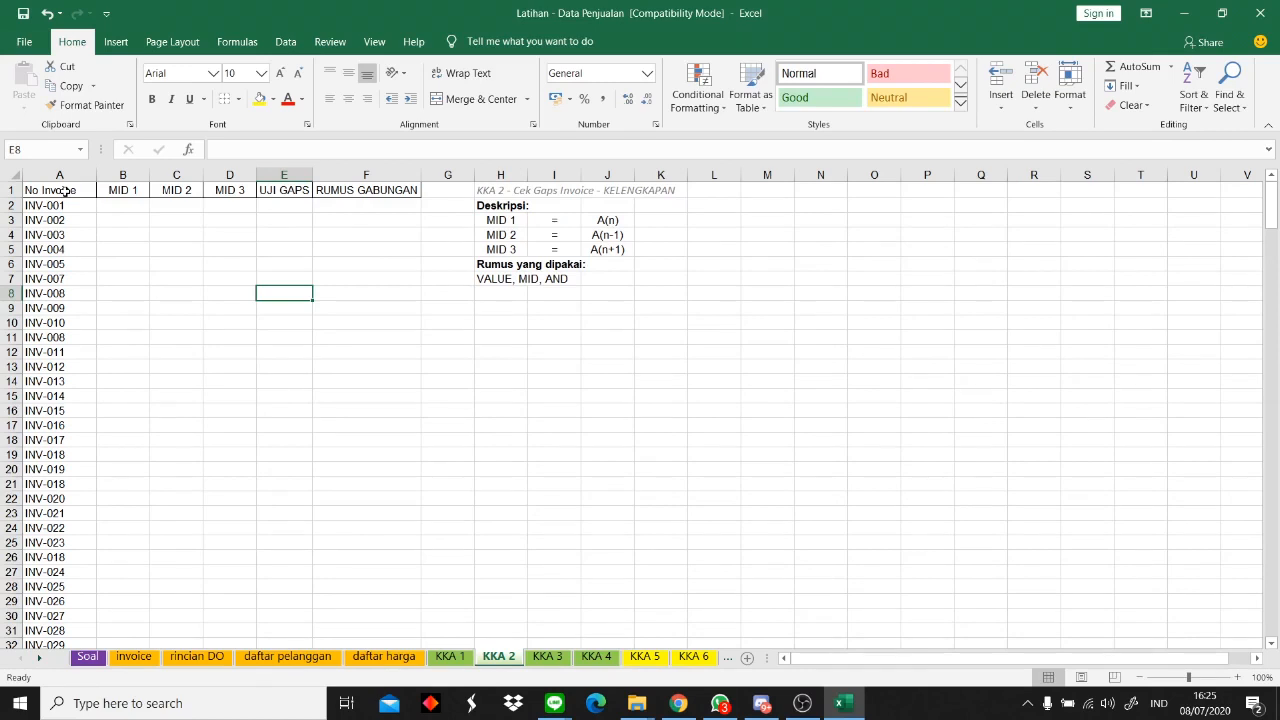
{"action": "left_click", "coordinate": [148, 659]}
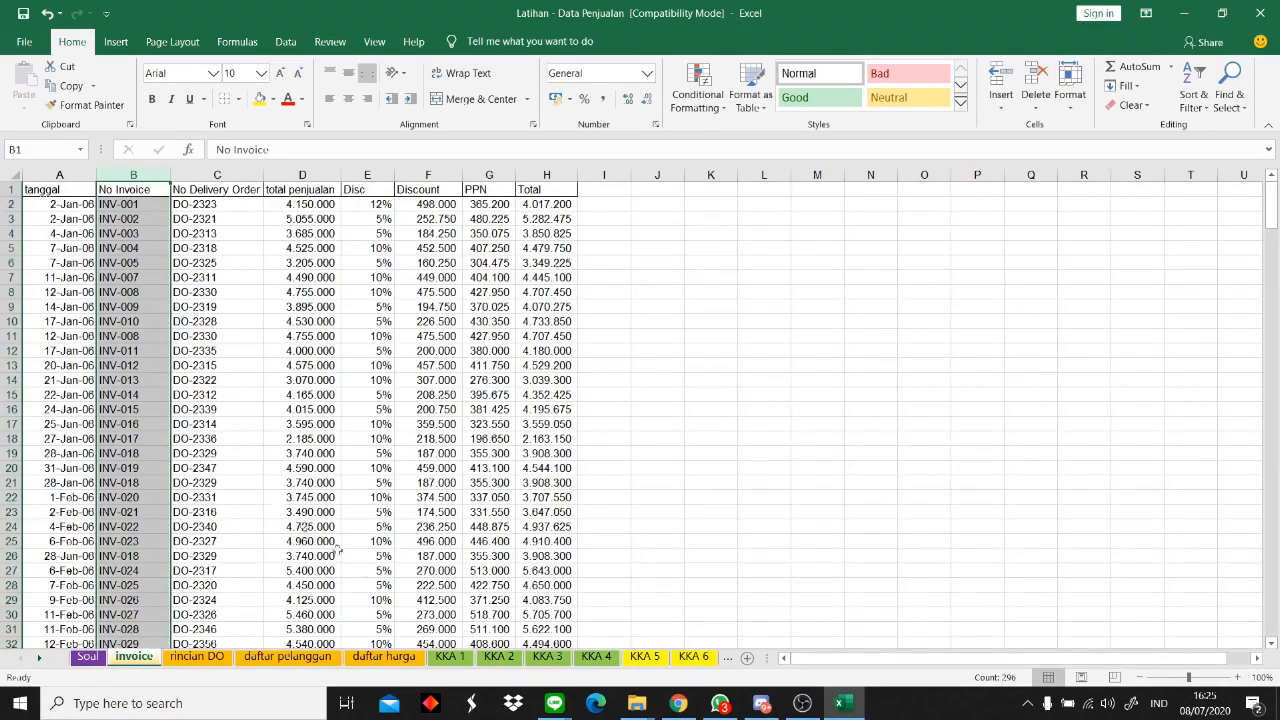
{"action": "left_click", "coordinate": [499, 657]}
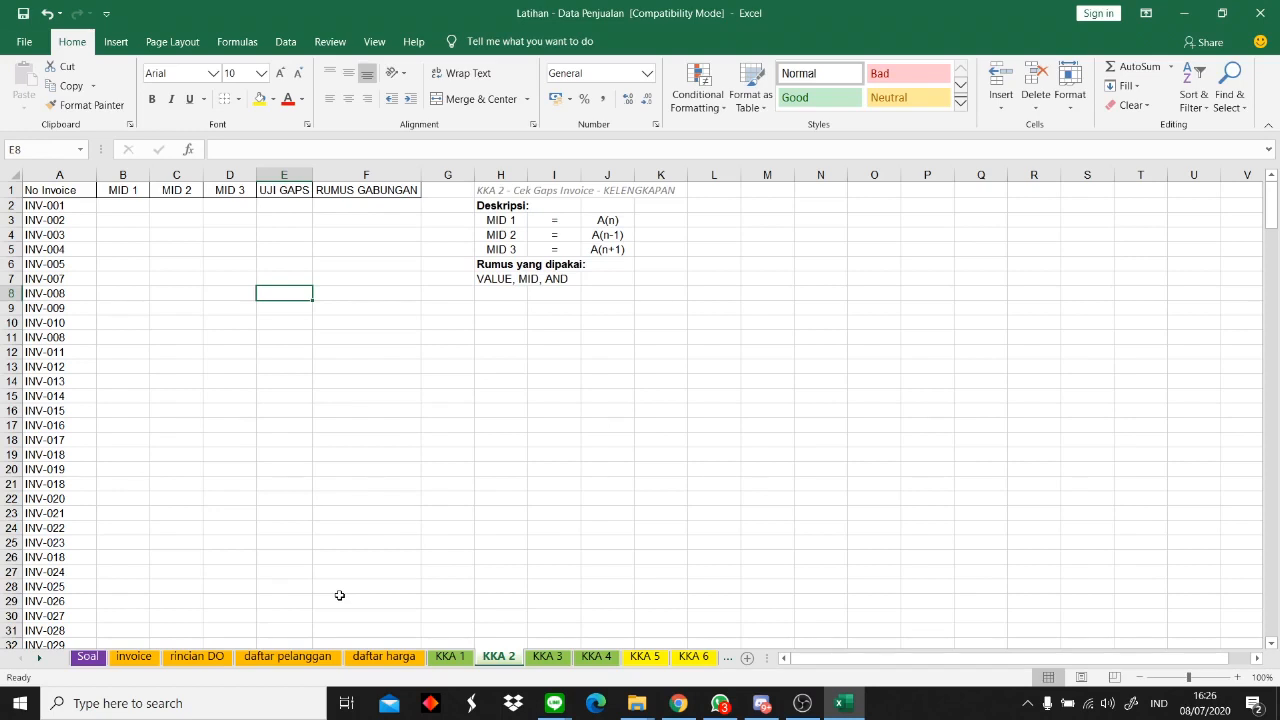
{"action": "left_click", "coordinate": [518, 285]}
{"action": "key", "text": "Down"}
{"action": "key", "text": "Down"}
{"action": "left_click", "coordinate": [499, 358]}
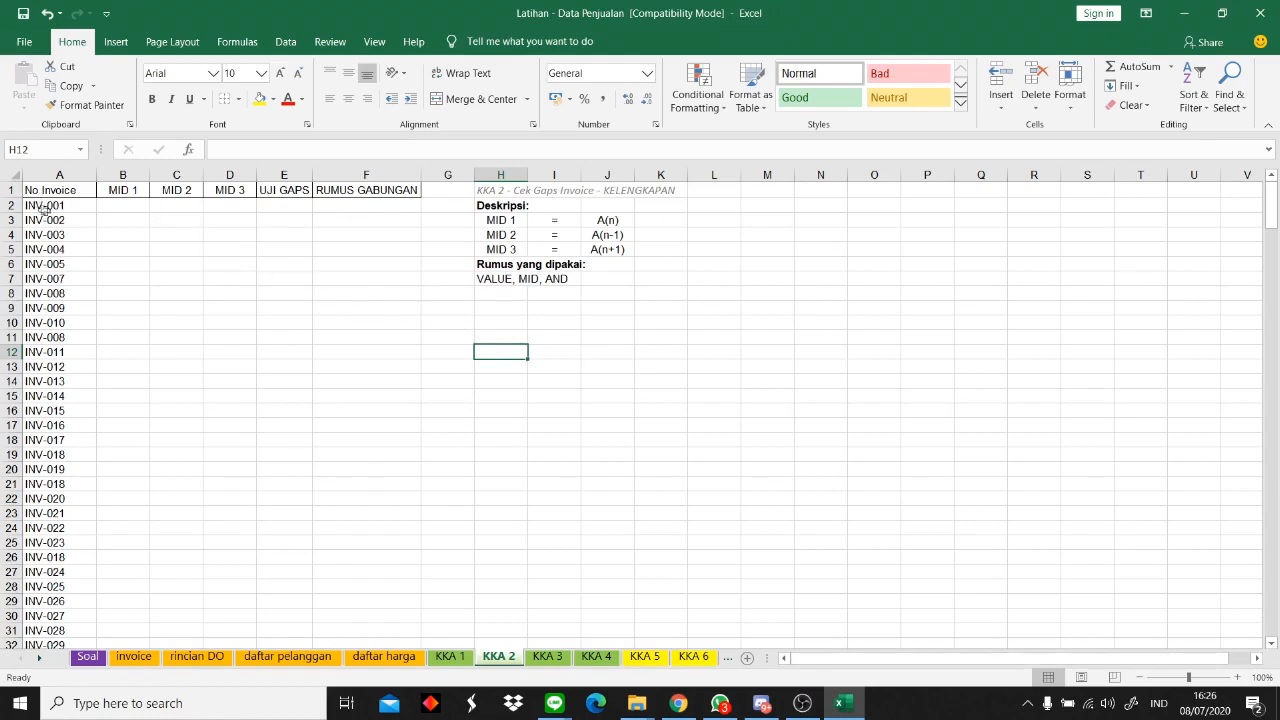
{"action": "left_click", "coordinate": [497, 286]}
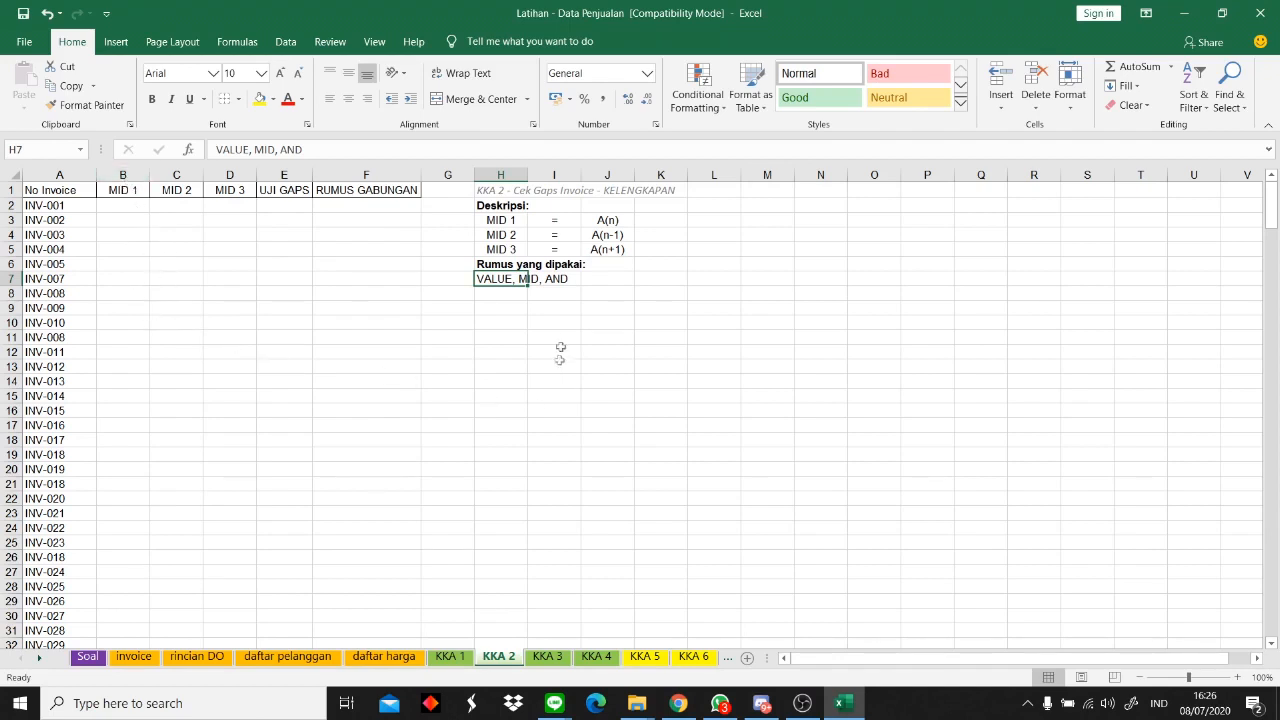
{"action": "left_click", "coordinate": [554, 283]}
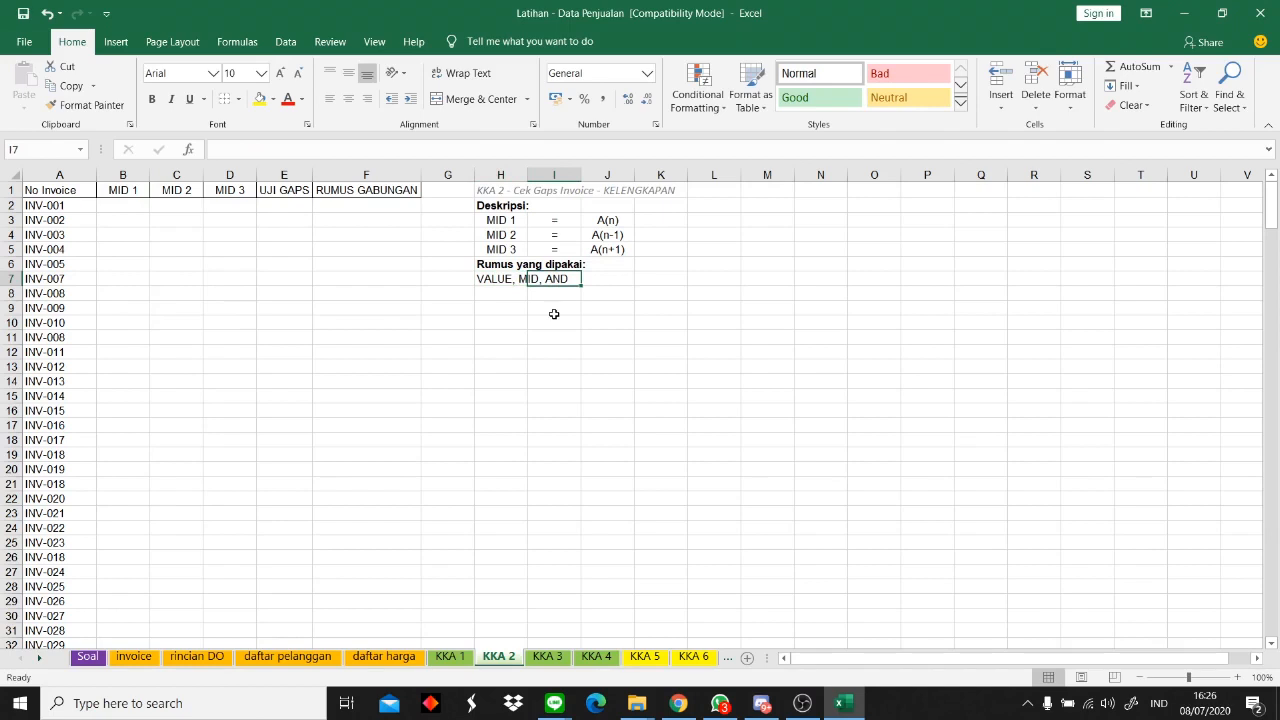
{"action": "left_click", "coordinate": [466, 322]}
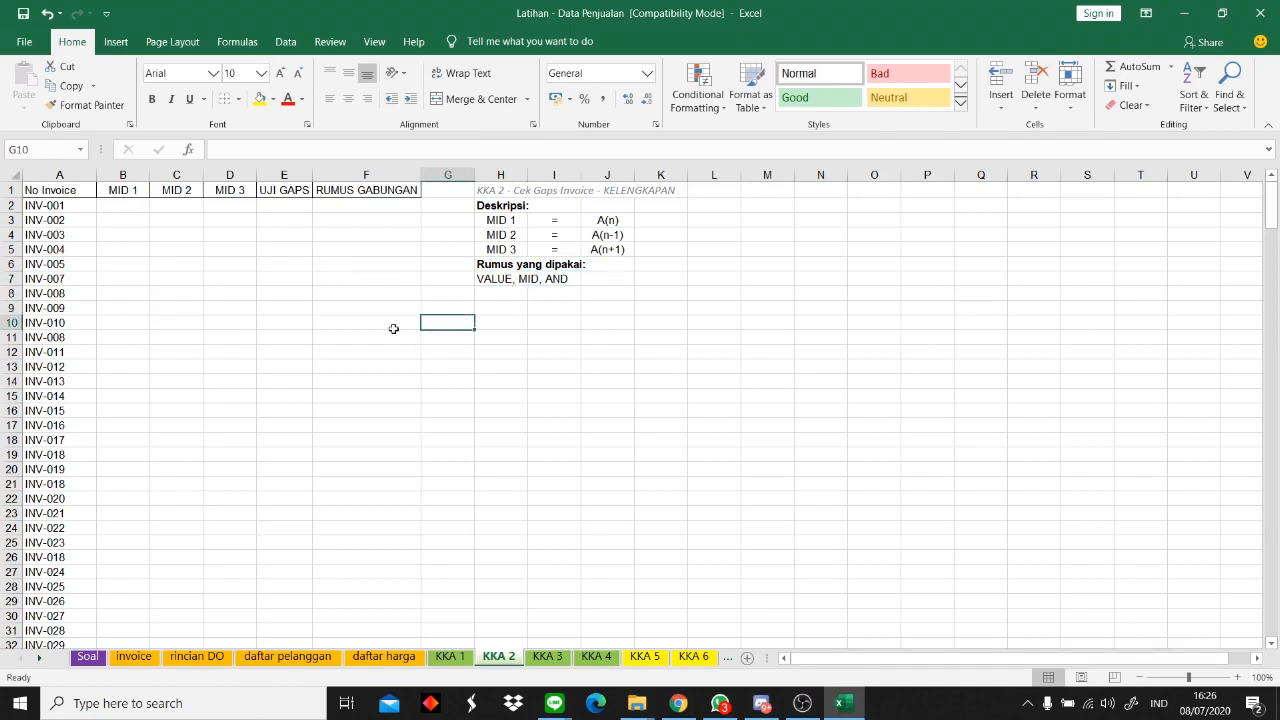
- Examine the MID 1, MID 2 and MID 3 descriptions on KKA 2 and the columns they apply to
{"action": "left_click", "coordinate": [142, 218]}
{"action": "left_click", "coordinate": [165, 222]}
{"action": "left_click", "coordinate": [217, 288]}
{"action": "left_click", "coordinate": [127, 222]}
{"action": "left_click", "coordinate": [217, 222]}
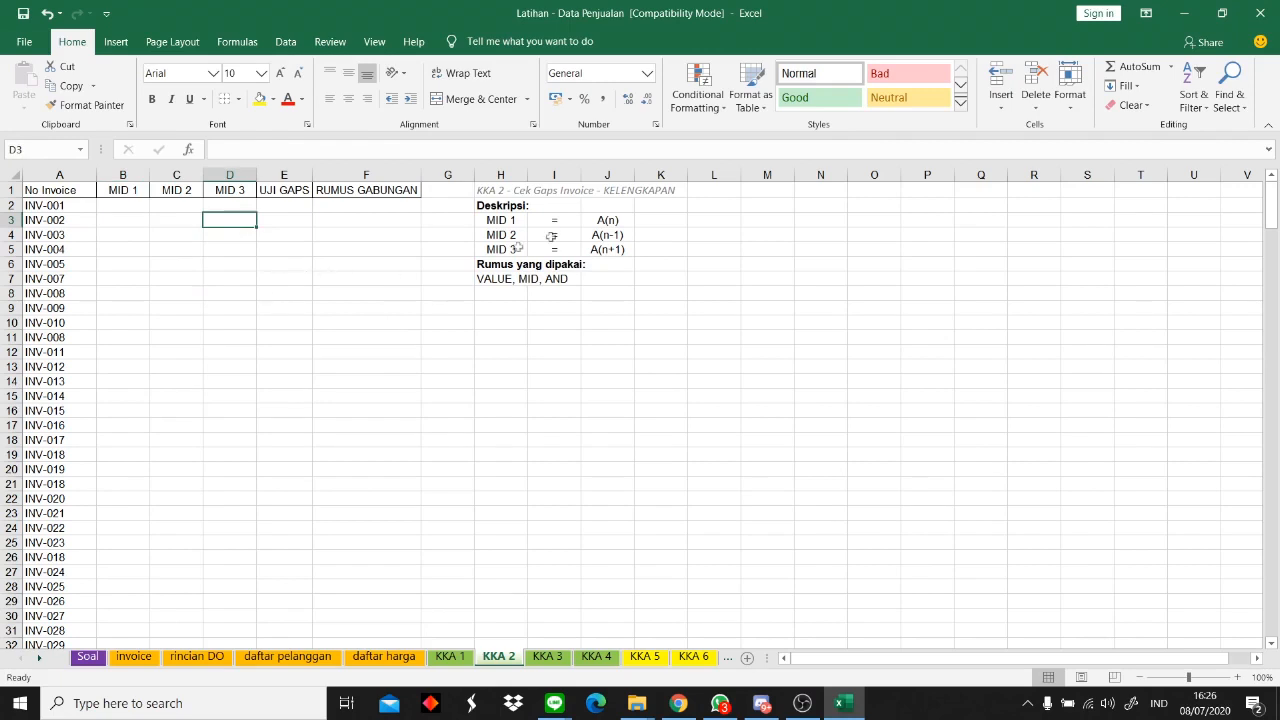
{"action": "left_click", "coordinate": [514, 219]}
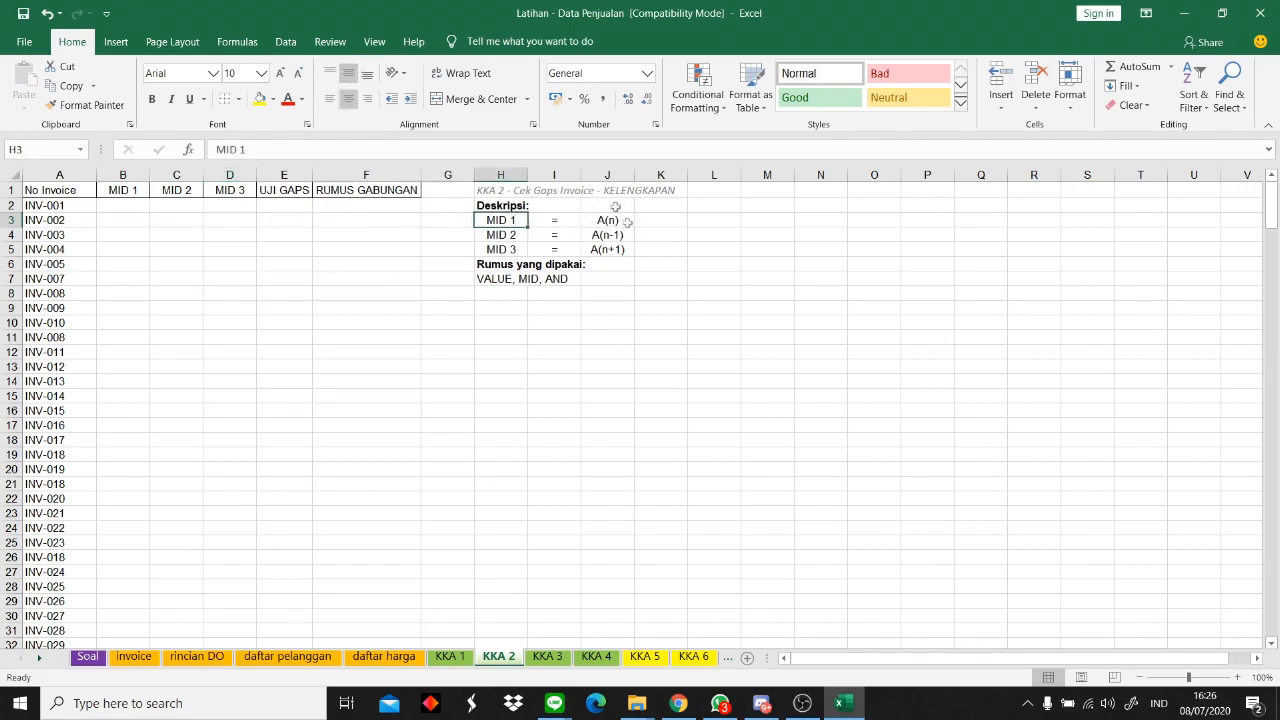
{"action": "left_click", "coordinate": [622, 238]}
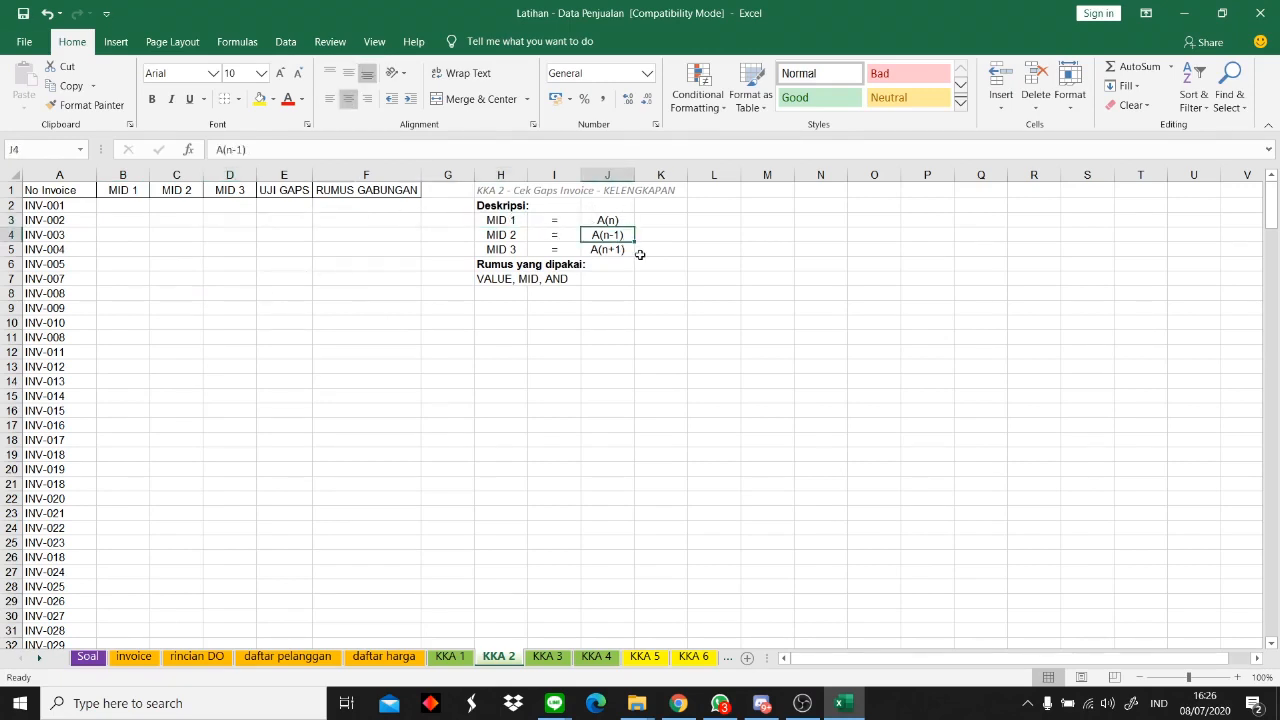
{"action": "left_click", "coordinate": [622, 251]}
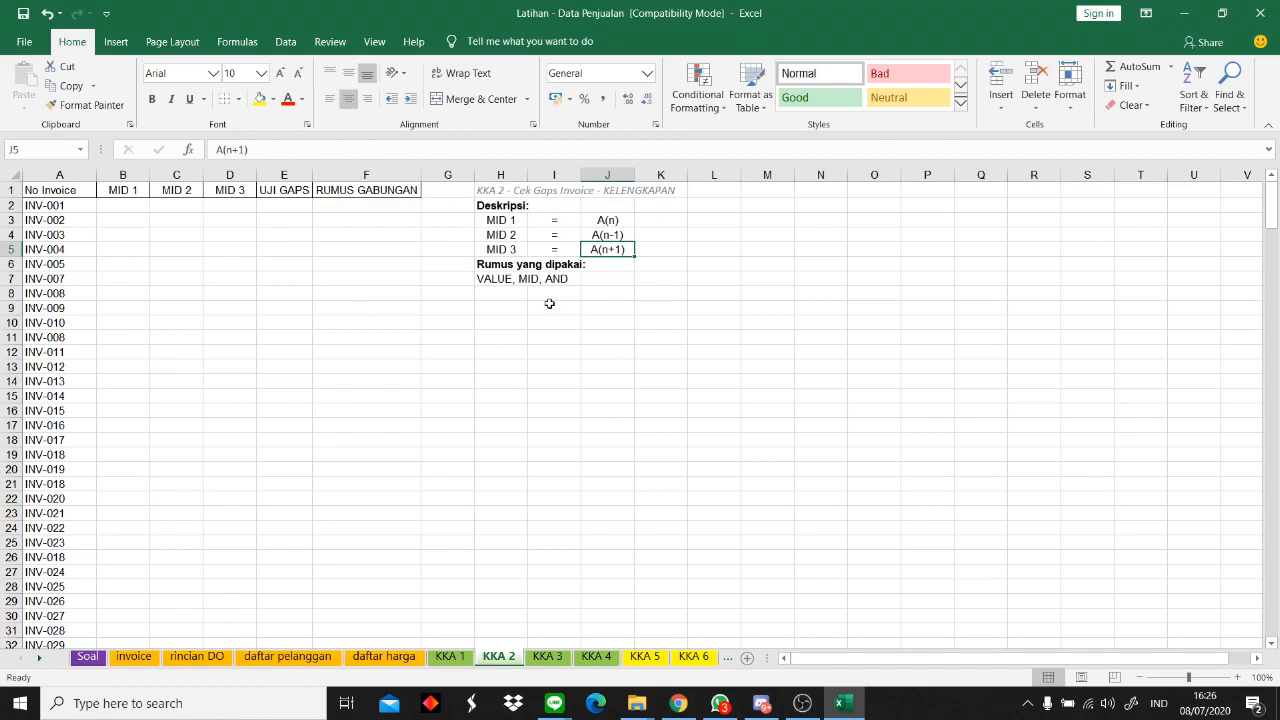
{"action": "left_click", "coordinate": [515, 222]}
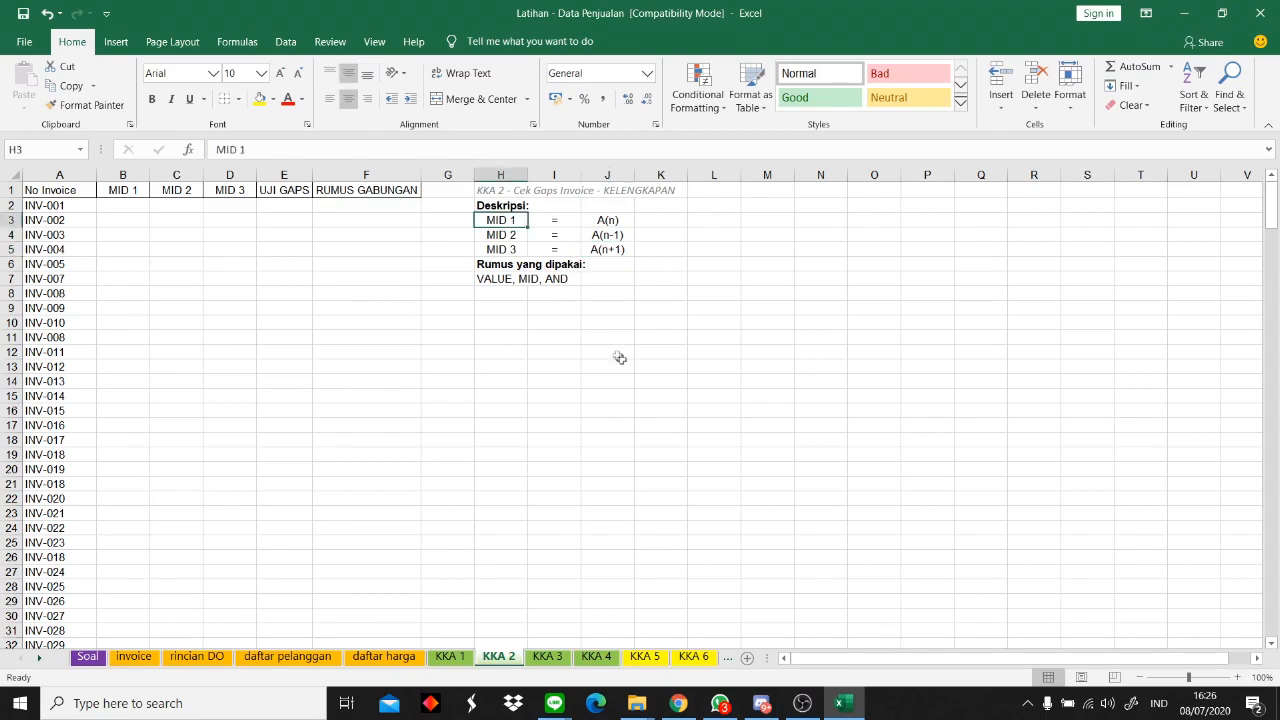
- Enter the MID 1 formula =VALUE(MID(A3;5;3)) for INV-002 in cell B3
{"action": "left_click", "coordinate": [76, 221]}
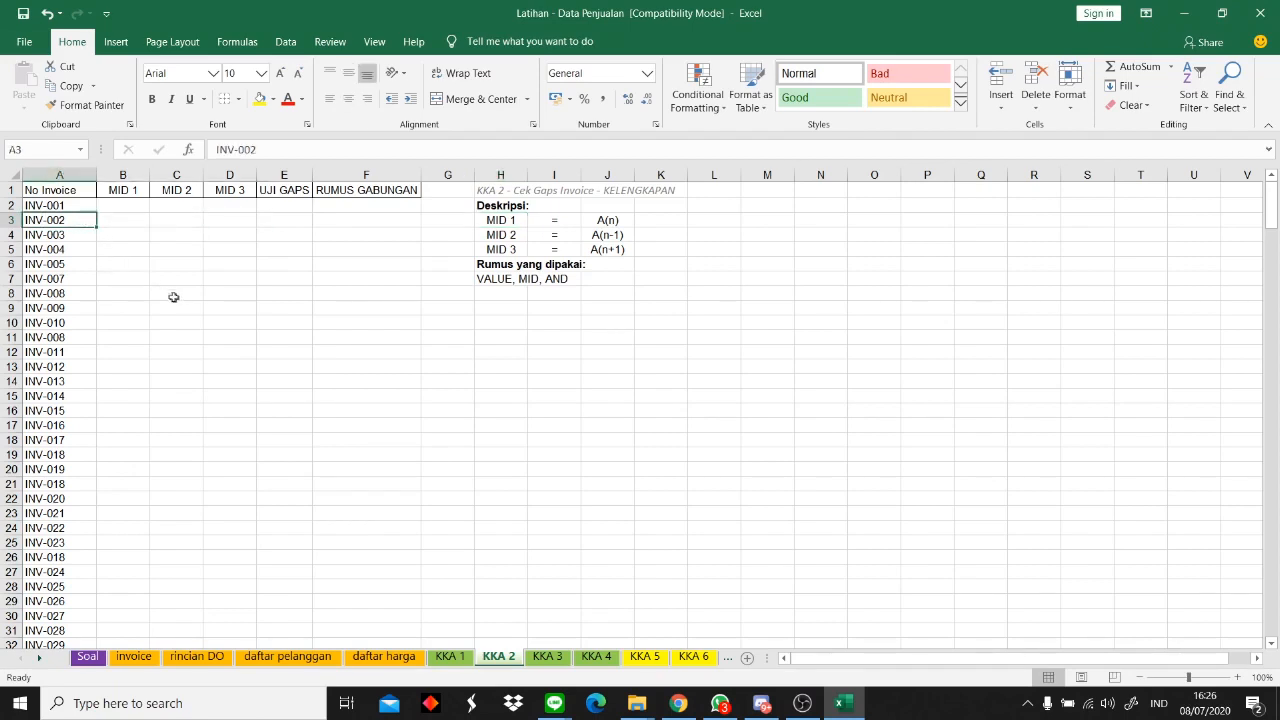
{"action": "left_click", "coordinate": [134, 219]}
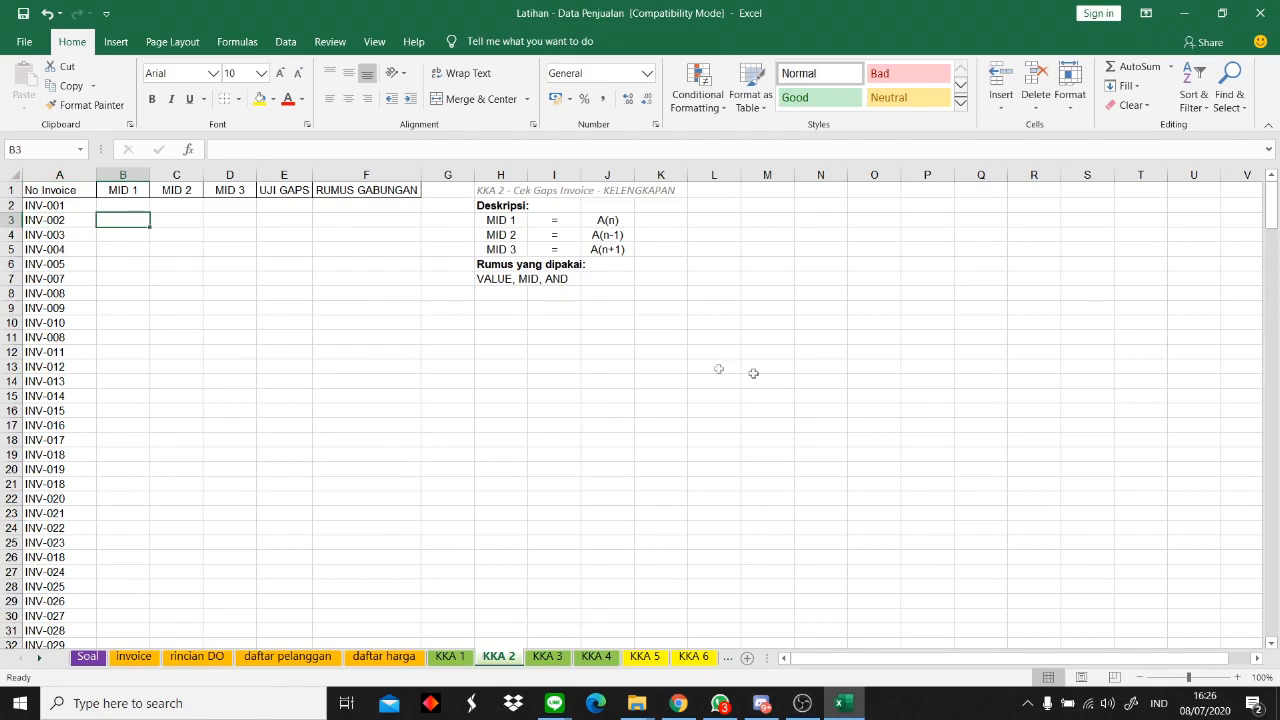
{"action": "type", "text": "=valu"}
{"action": "key", "text": "Tab"}
{"action": "type", "text": "mid"}
{"action": "key", "text": "Tab"}
{"action": "key", "text": "Left"}
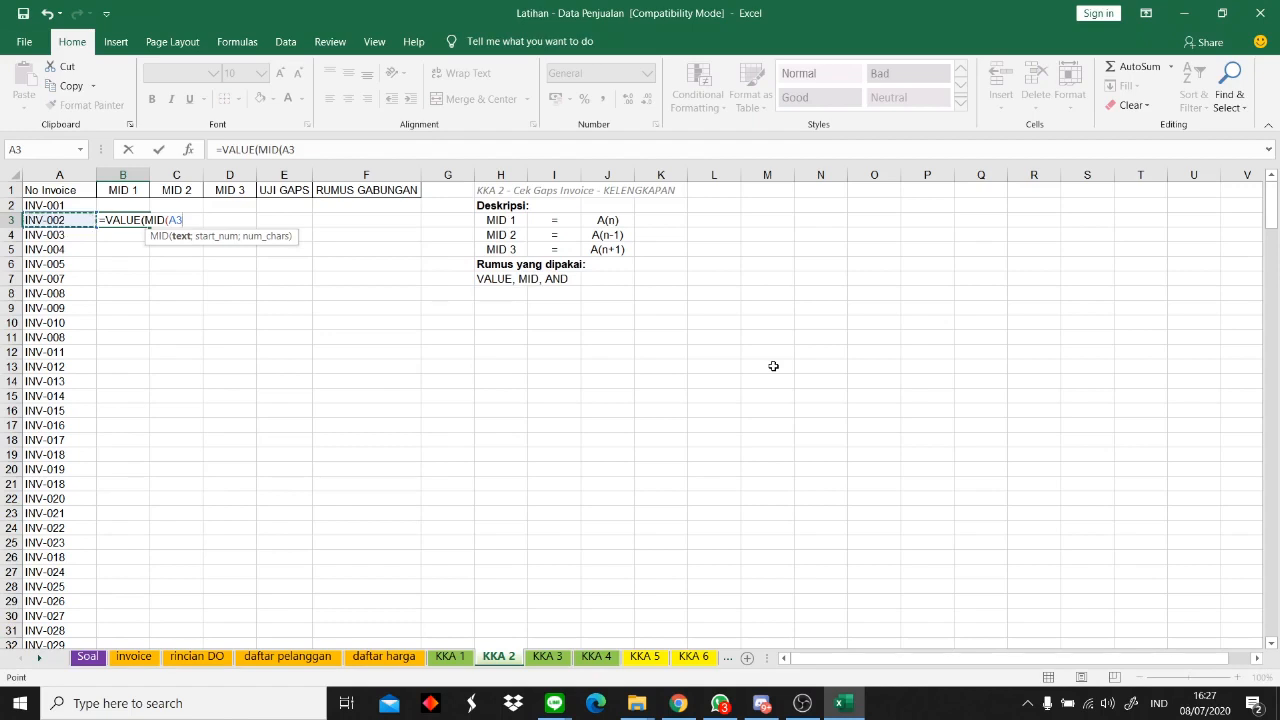
{"action": "type", "text": ";5"}
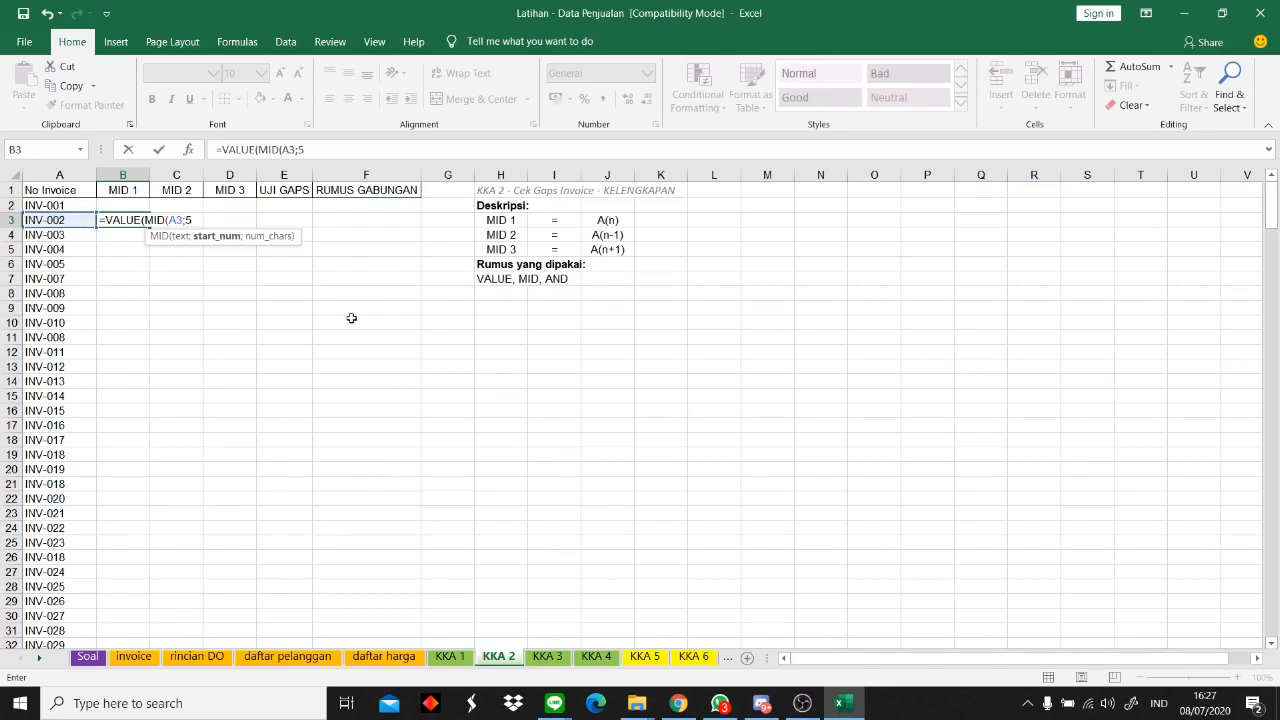
{"action": "type", "text": ";"}
{"action": "type", "text": ")"}
{"action": "key", "text": "Return"}
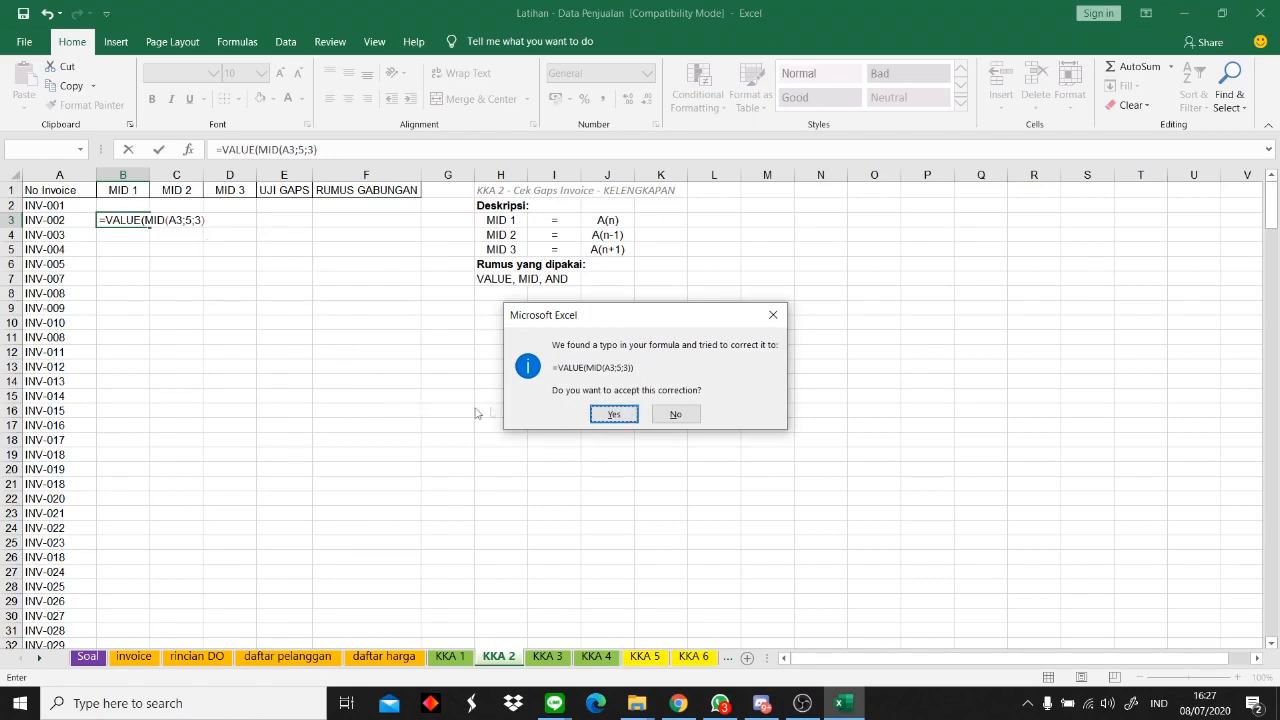
{"action": "left_click", "coordinate": [614, 414]}
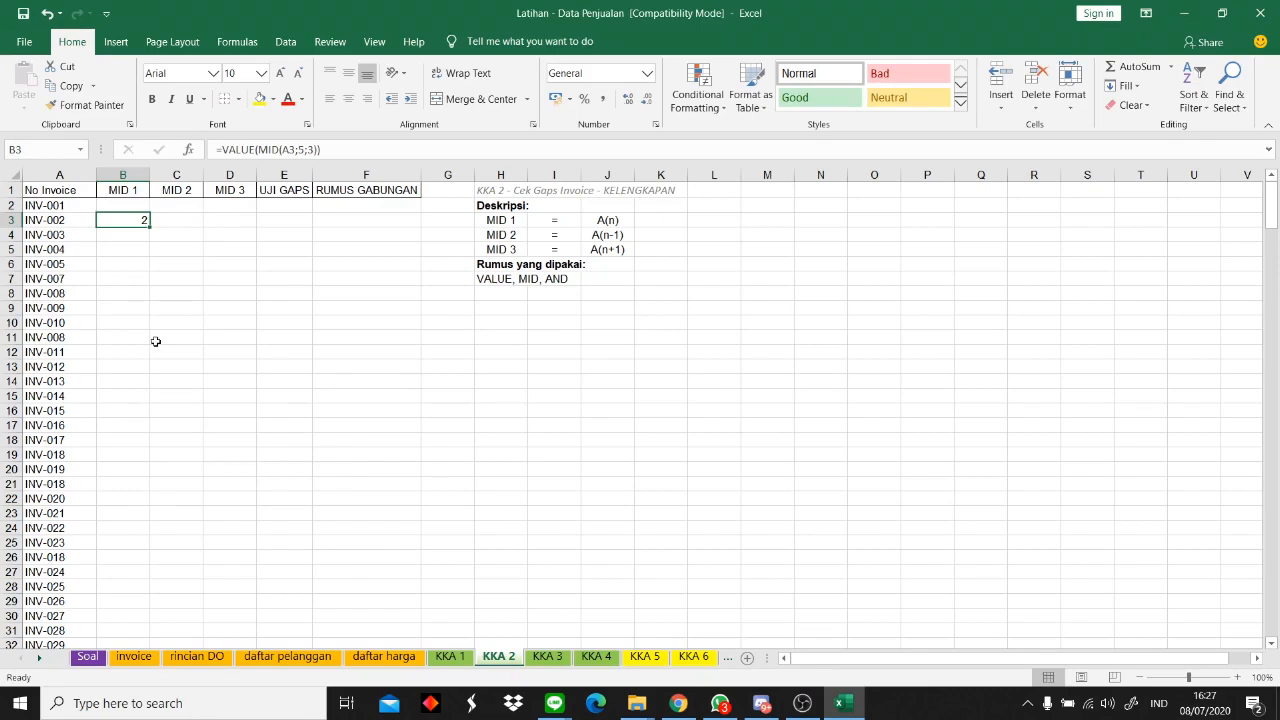
- Try the MID 1 formula in B3 without the VALUE function and undo that change
{"action": "left_click", "coordinate": [258, 149]}
{"action": "key", "text": "Left"}
{"action": "key", "text": "BackSpace"}
{"action": "key", "text": "BackSpace"}
{"action": "key", "text": "BackSpace"}
{"action": "key", "text": "BackSpace"}
{"action": "key", "text": "BackSpace"}
{"action": "key", "text": "Return"}
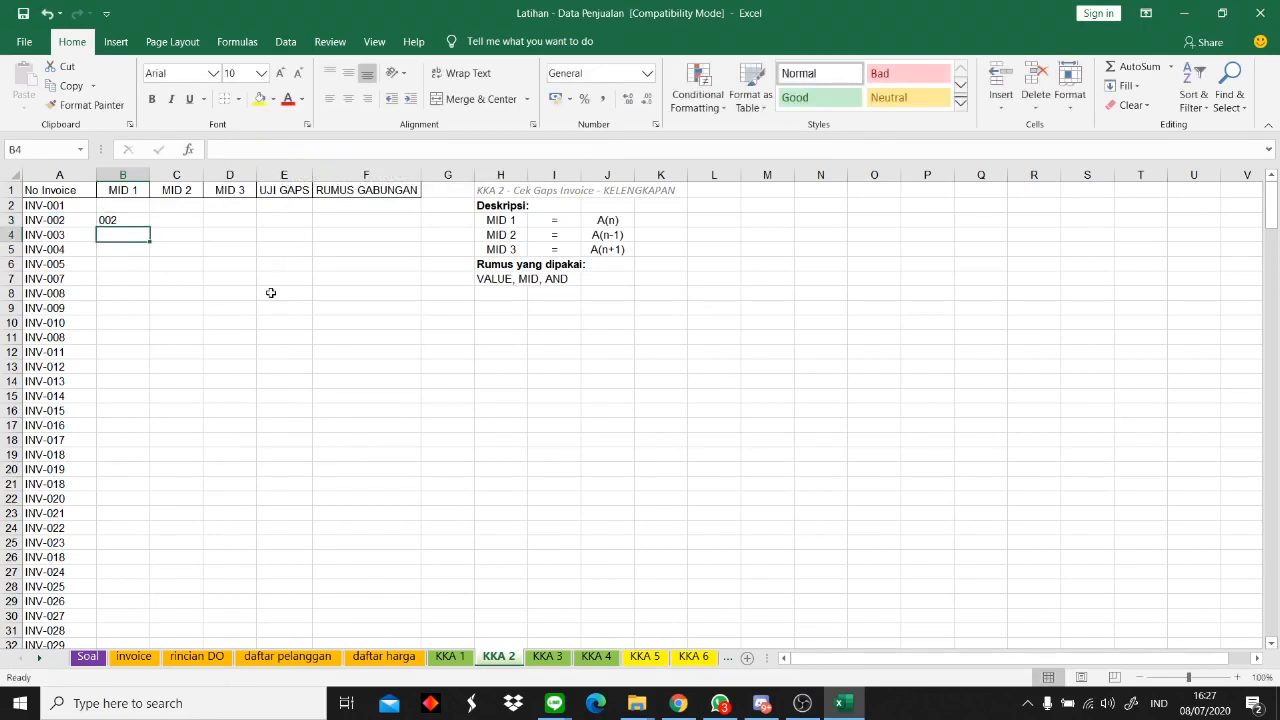
{"action": "key", "text": "ctrl+z"}
{"action": "key", "text": "ctrl+z"}
{"action": "left_click", "coordinate": [183, 251]}
{"action": "key", "text": "ctrl+y"}
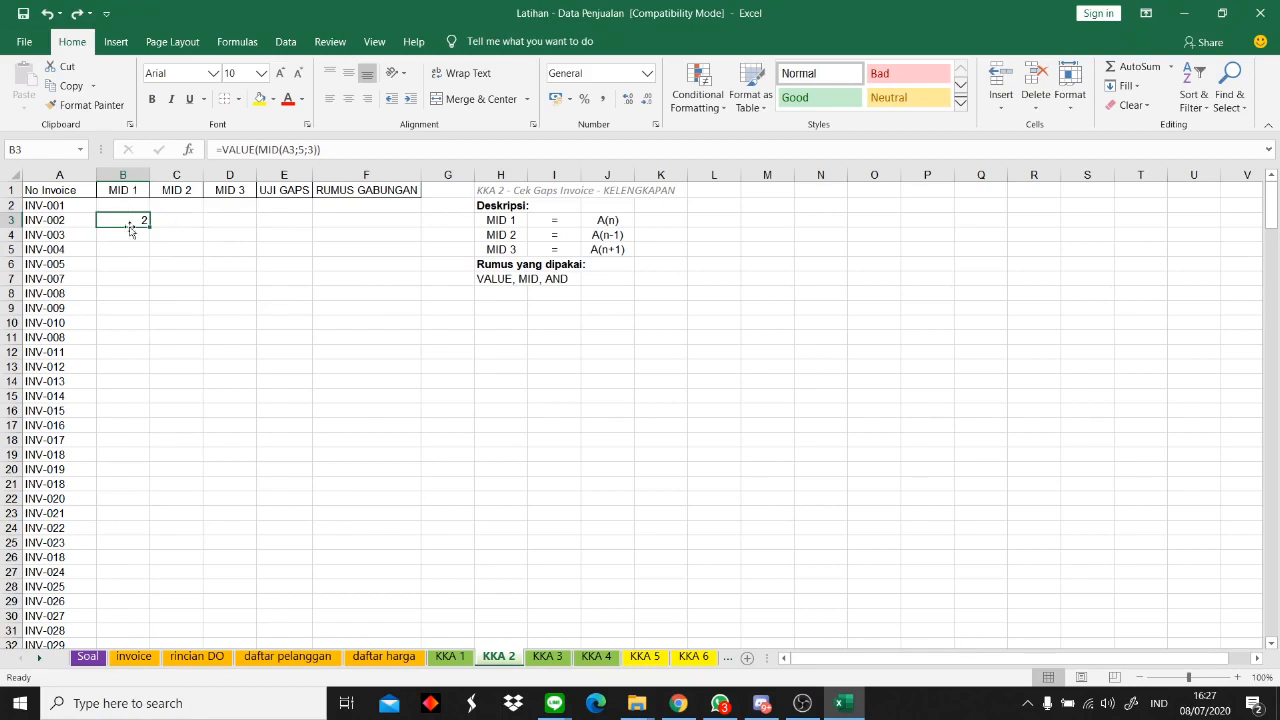
- Enter the MID 2 formula =VALUE(MID(A2;5;3)) in cell C3, referring to the previous invoice number
{"action": "left_click", "coordinate": [58, 224]}
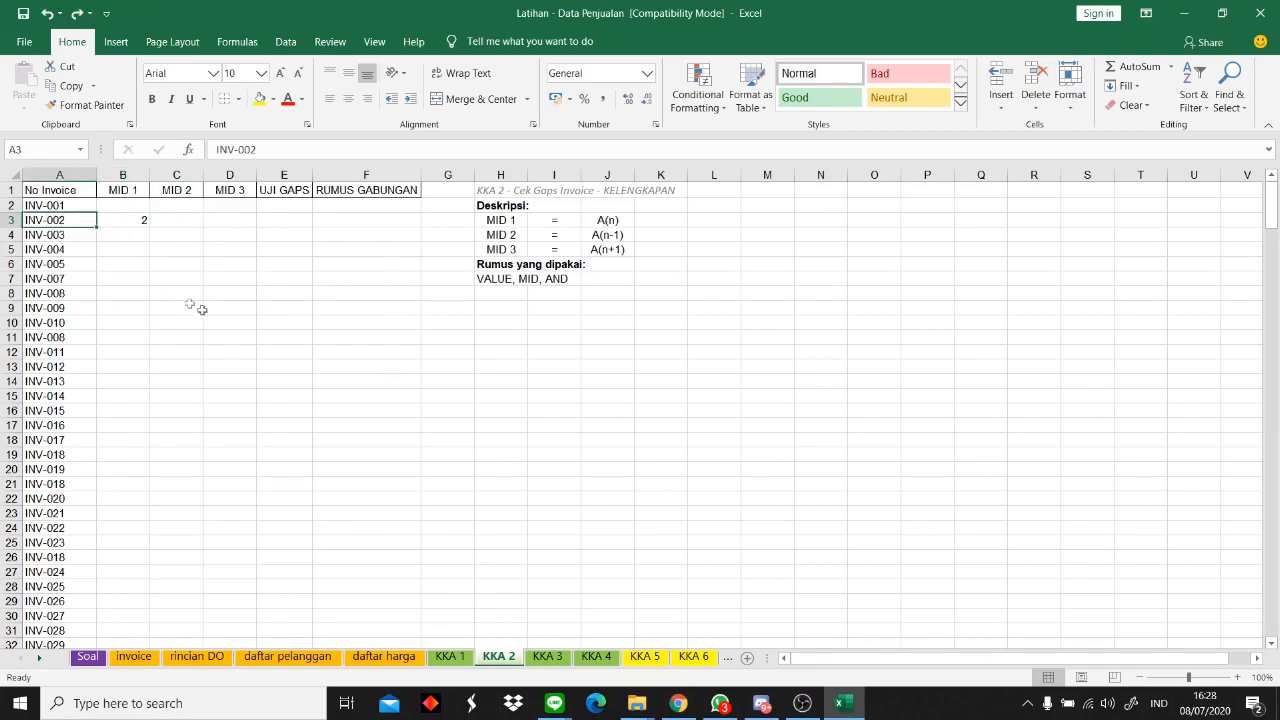
{"action": "left_click", "coordinate": [596, 236]}
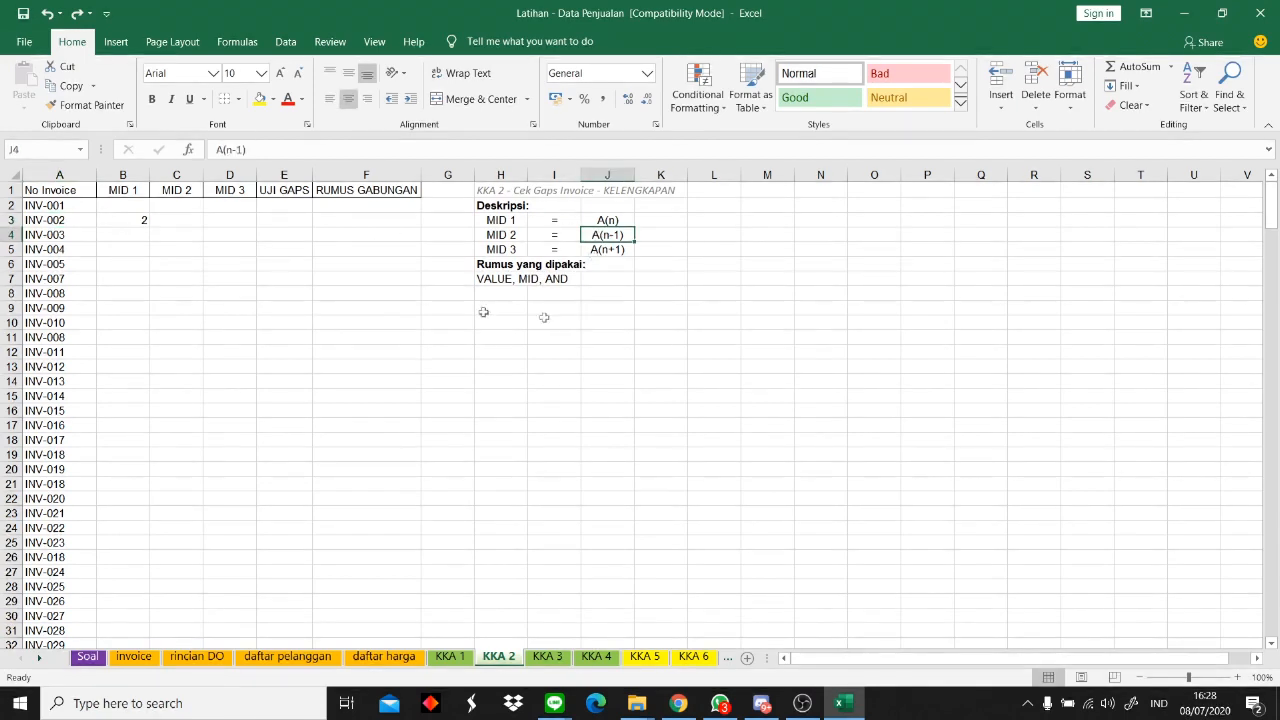
{"action": "left_click", "coordinate": [181, 222]}
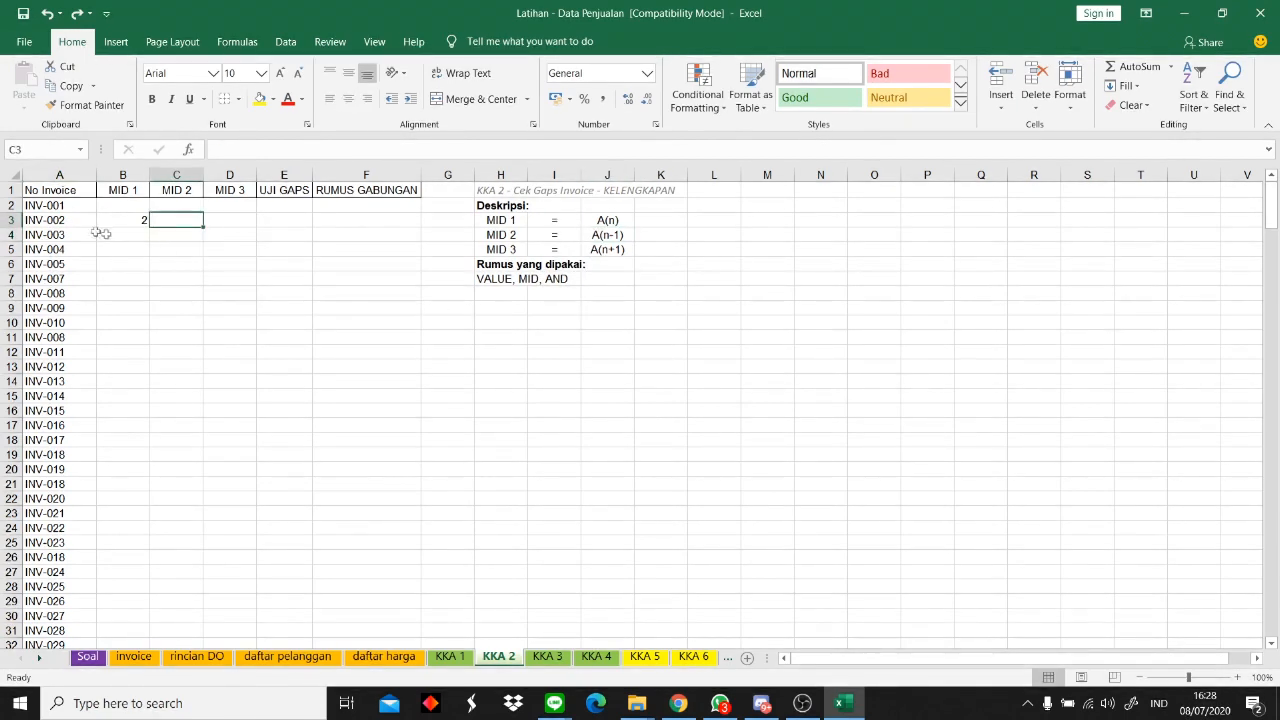
{"action": "left_click", "coordinate": [43, 204]}
{"action": "left_click", "coordinate": [195, 222]}
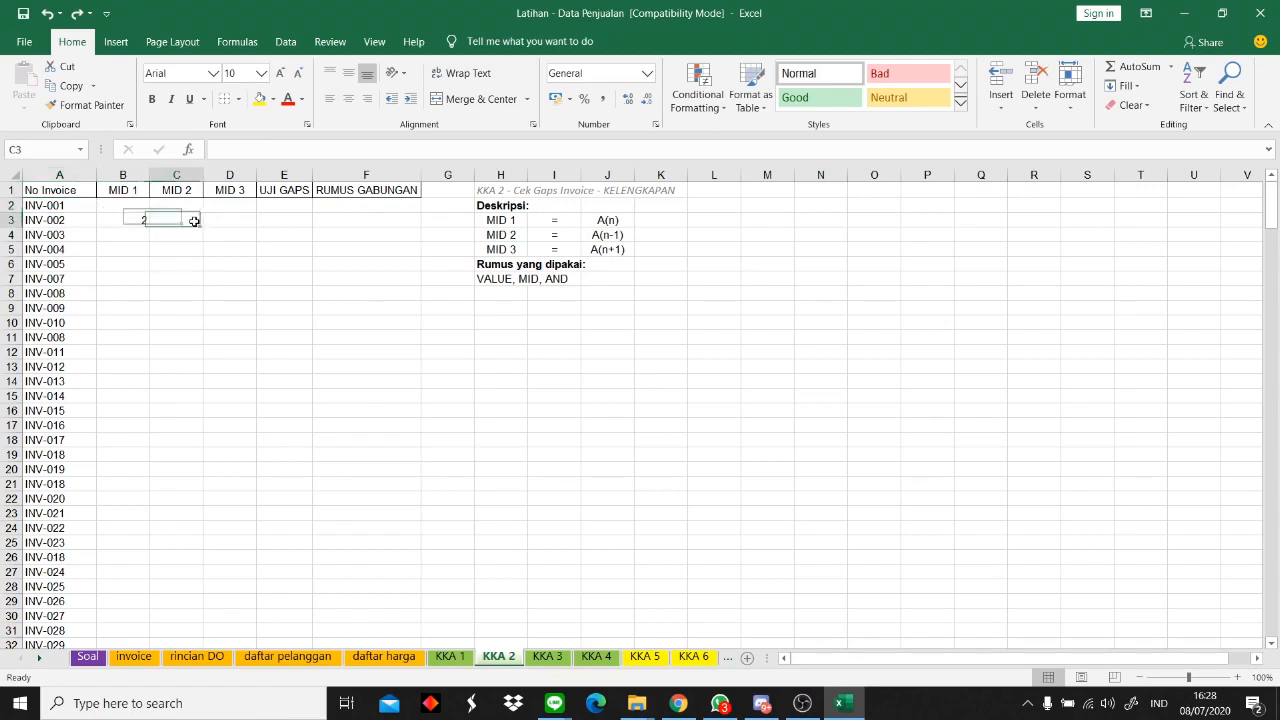
{"action": "type", "text": "=VALUE(MID("}
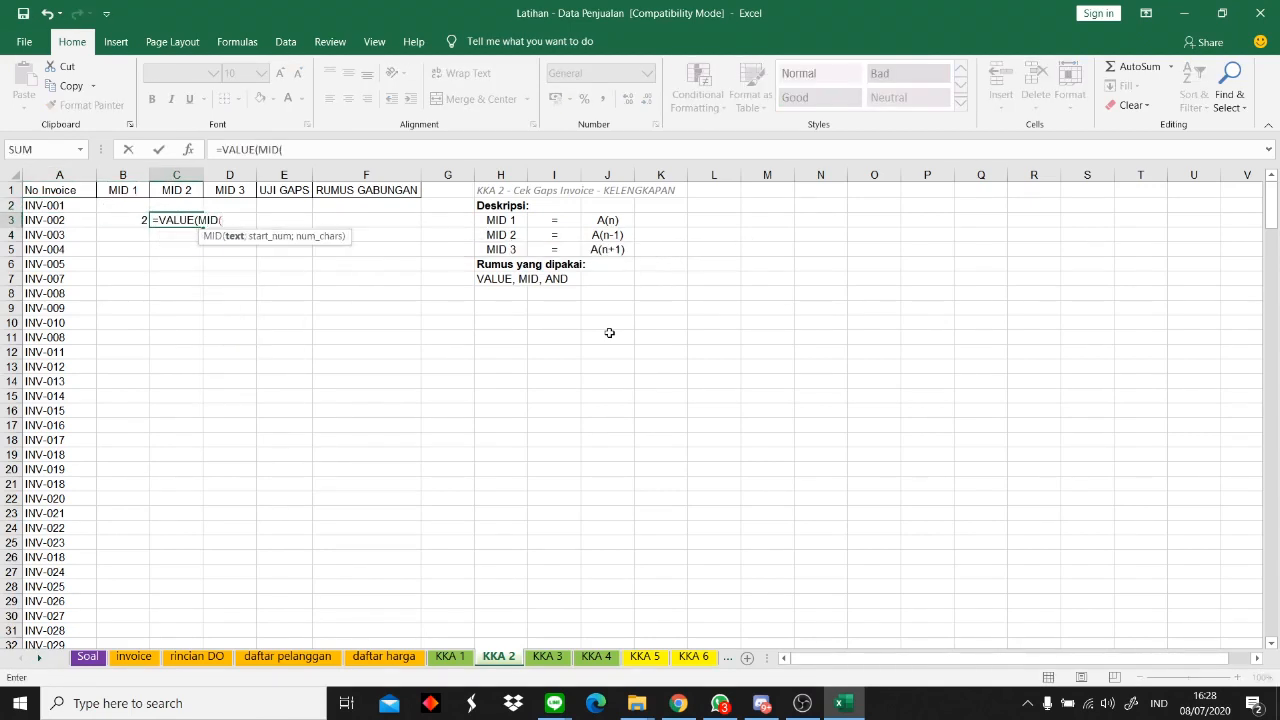
{"action": "key", "text": "Left"}
{"action": "key", "text": "Up"}
{"action": "key", "text": "Left"}
{"action": "type", "text": ";"}
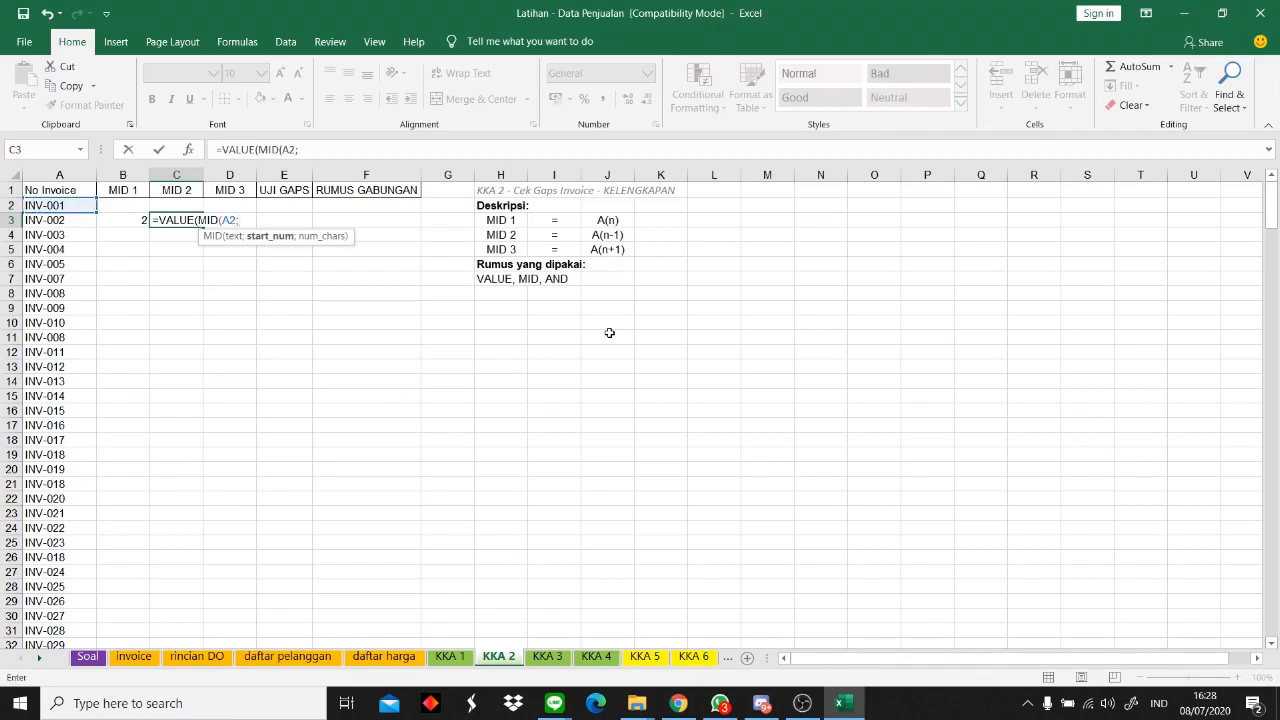
{"action": "type", "text": "5;3)"}
{"action": "key", "text": "Return"}
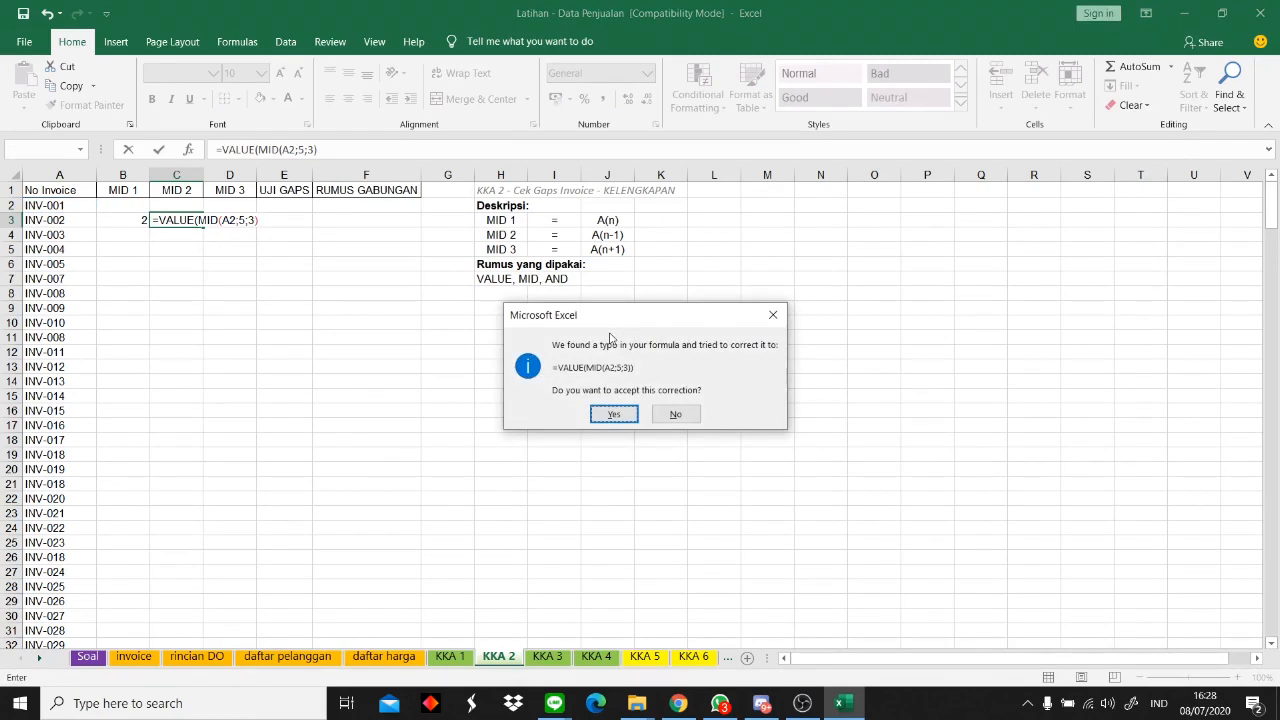
{"action": "key", "text": "Return"}
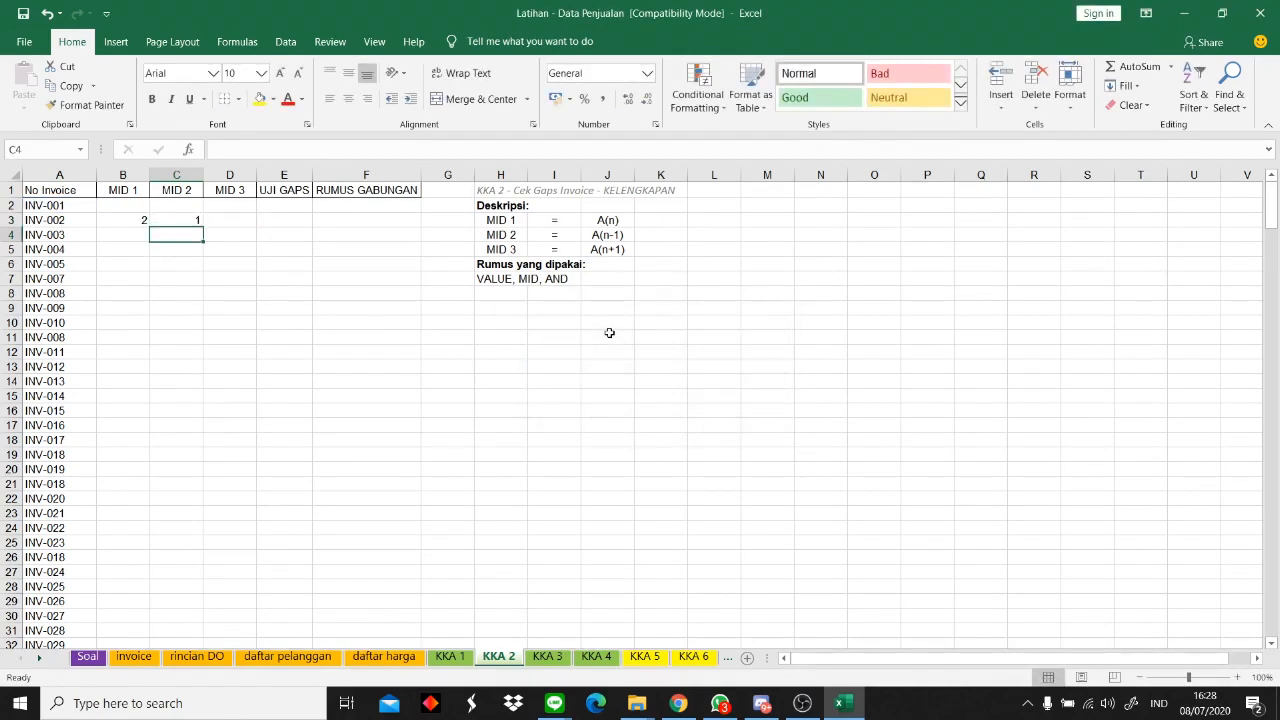
- Enter the MID 3 formula =VALUE(MID(A4;5;3)) in cell D3, referring to the next invoice number
{"action": "left_click", "coordinate": [45, 206]}
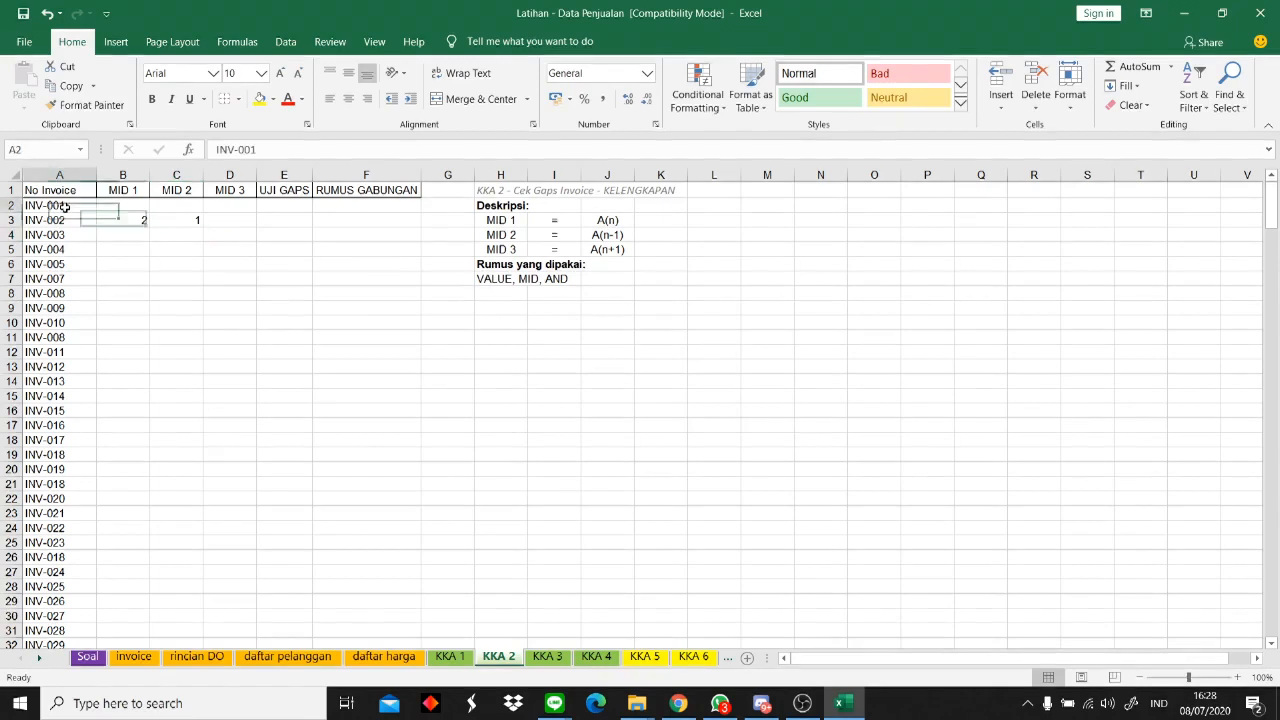
{"action": "left_click", "coordinate": [245, 222]}
{"action": "type", "text": "=value(MID"}
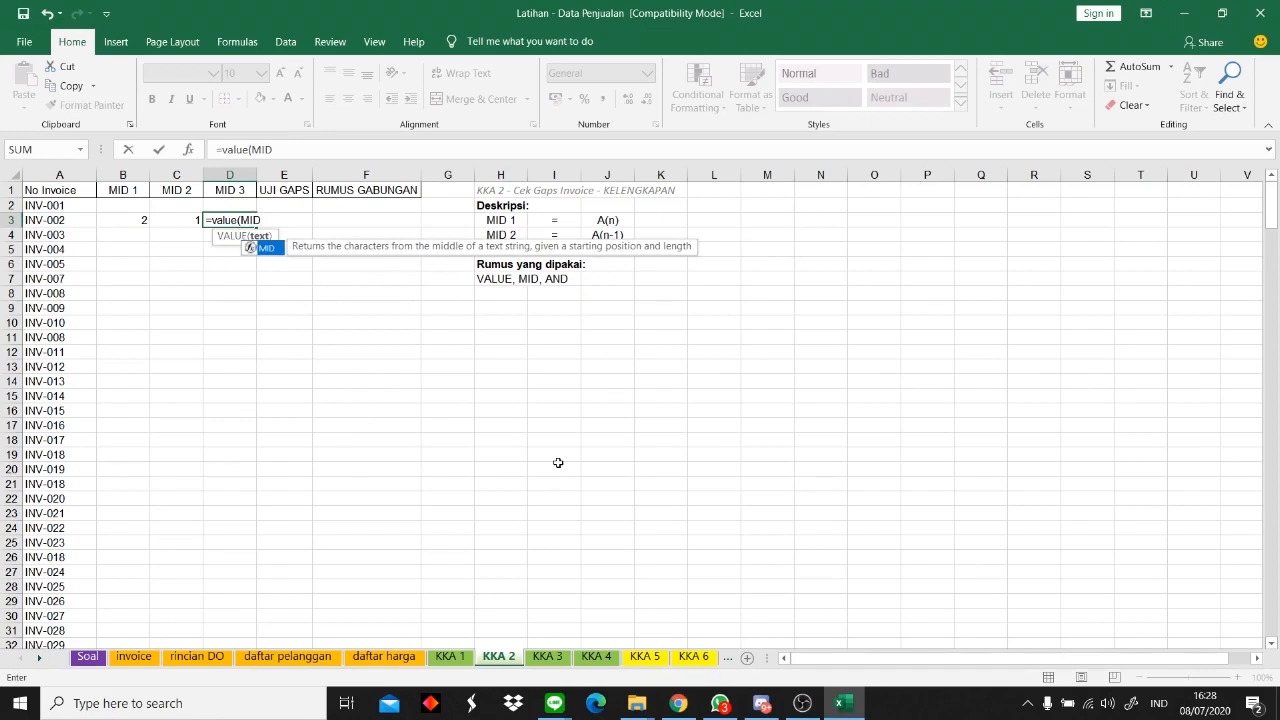
{"action": "type", "text": "("}
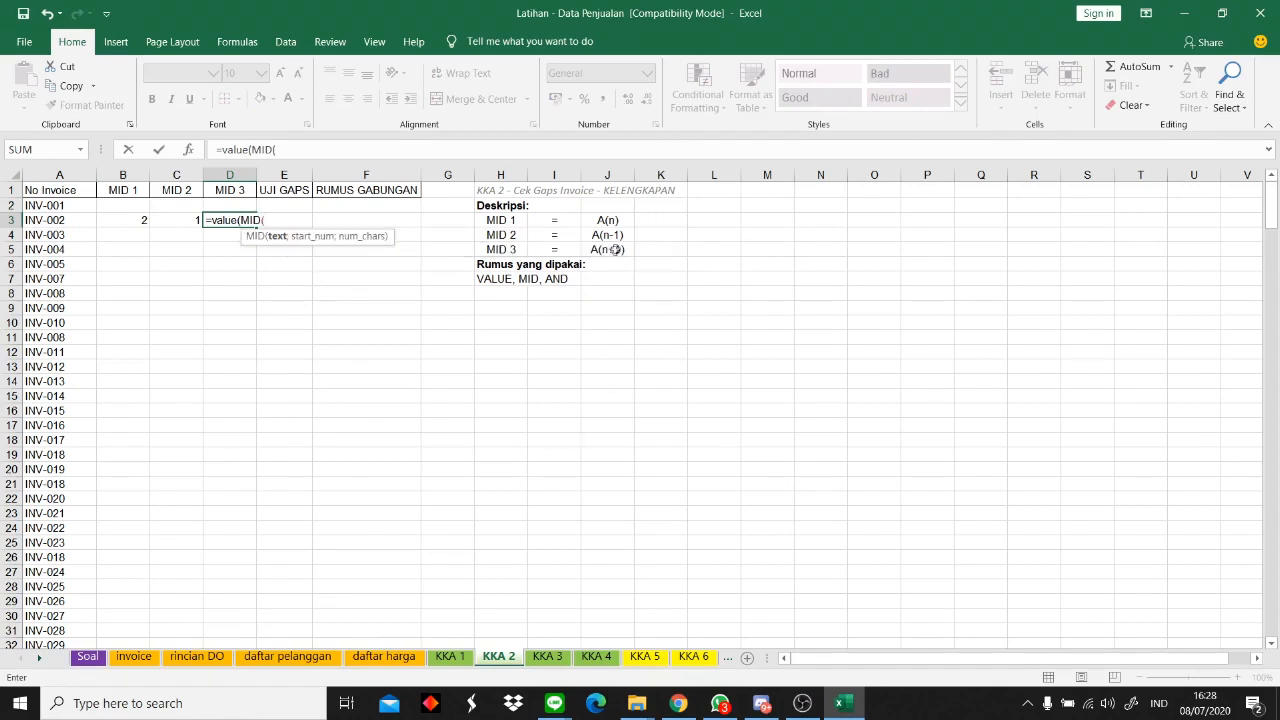
{"action": "left_click", "coordinate": [45, 237]}
{"action": "type", "text": ";5;3"}
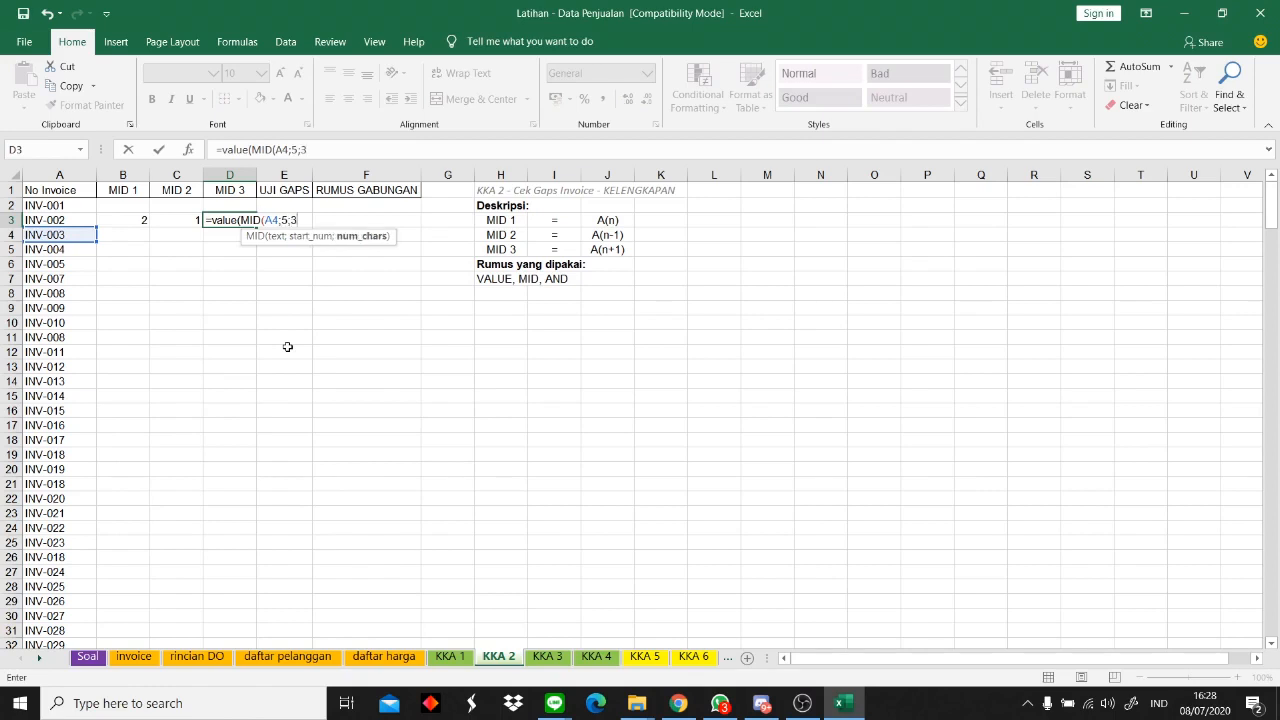
{"action": "type", "text": "))"}
{"action": "key", "text": "Return"}
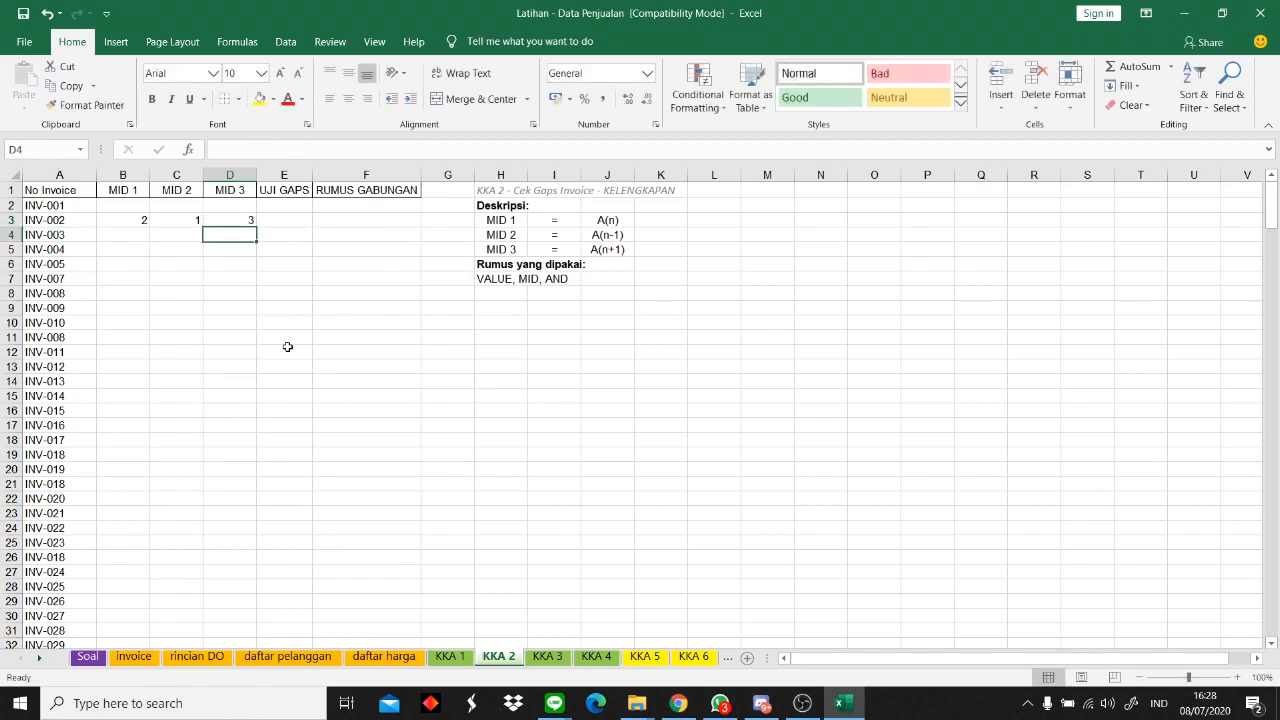
- Review the three MID cells in the INV-002 row and the list of formulas to use
{"action": "left_click", "coordinate": [134, 224]}
{"action": "left_click_drag", "start_coordinate": [182, 222], "coordinate": [200, 241]}
{"action": "left_click", "coordinate": [233, 222]}
{"action": "left_click", "coordinate": [259, 291]}
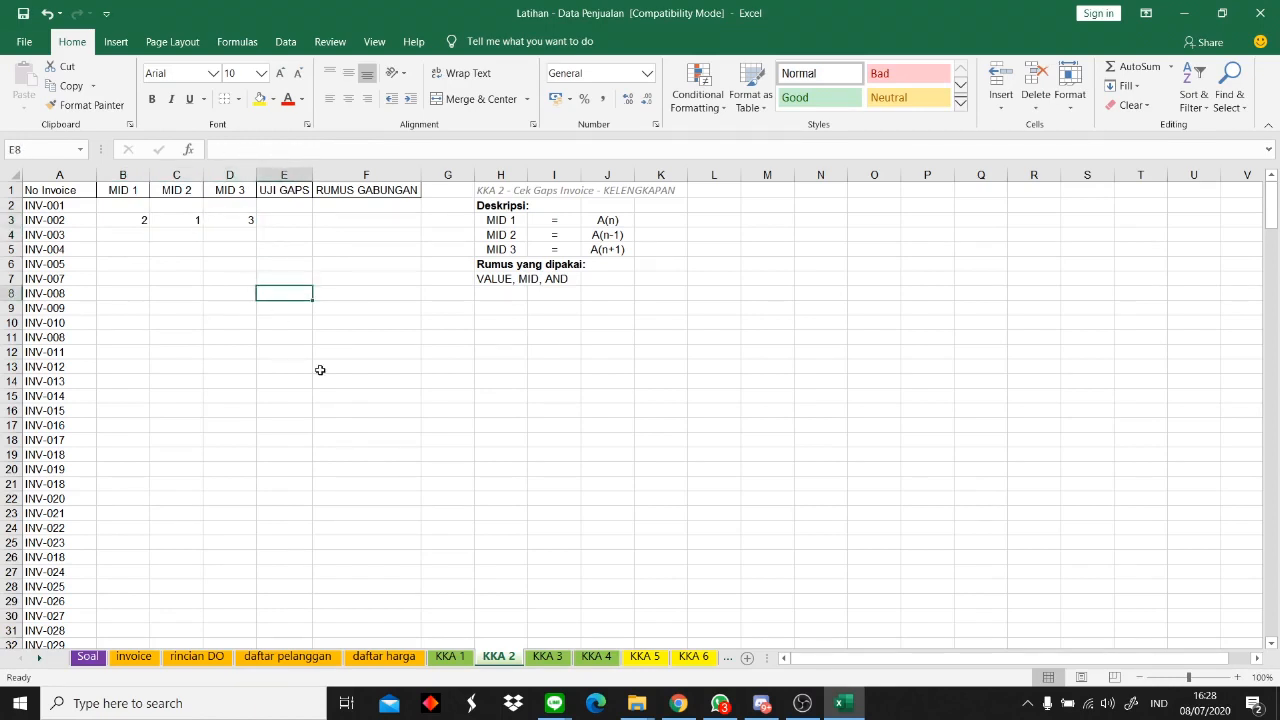
{"action": "left_click", "coordinate": [558, 281]}
{"action": "left_click", "coordinate": [557, 349]}
- Enter the UJI GAPS formula =AND(B3-C3=1;D3-B3=1) for INV-002 in cell E3
{"action": "left_click", "coordinate": [300, 222]}
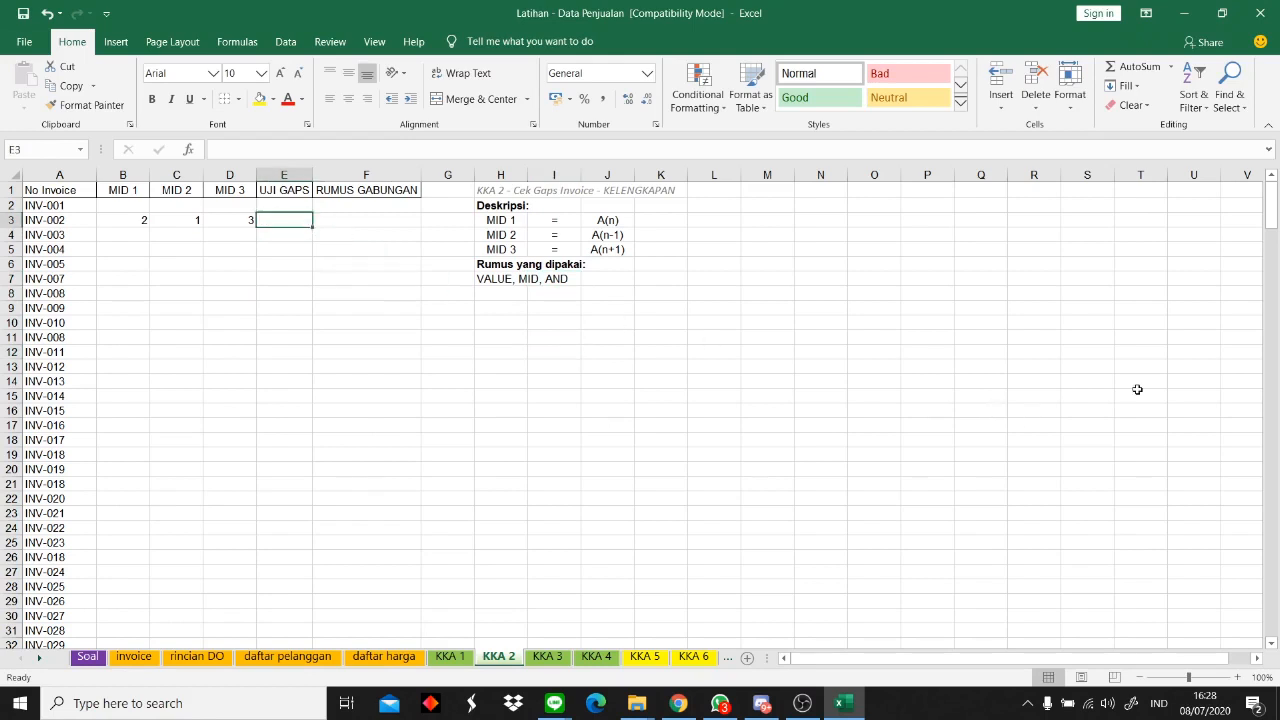
{"action": "type", "text": "=AND"}
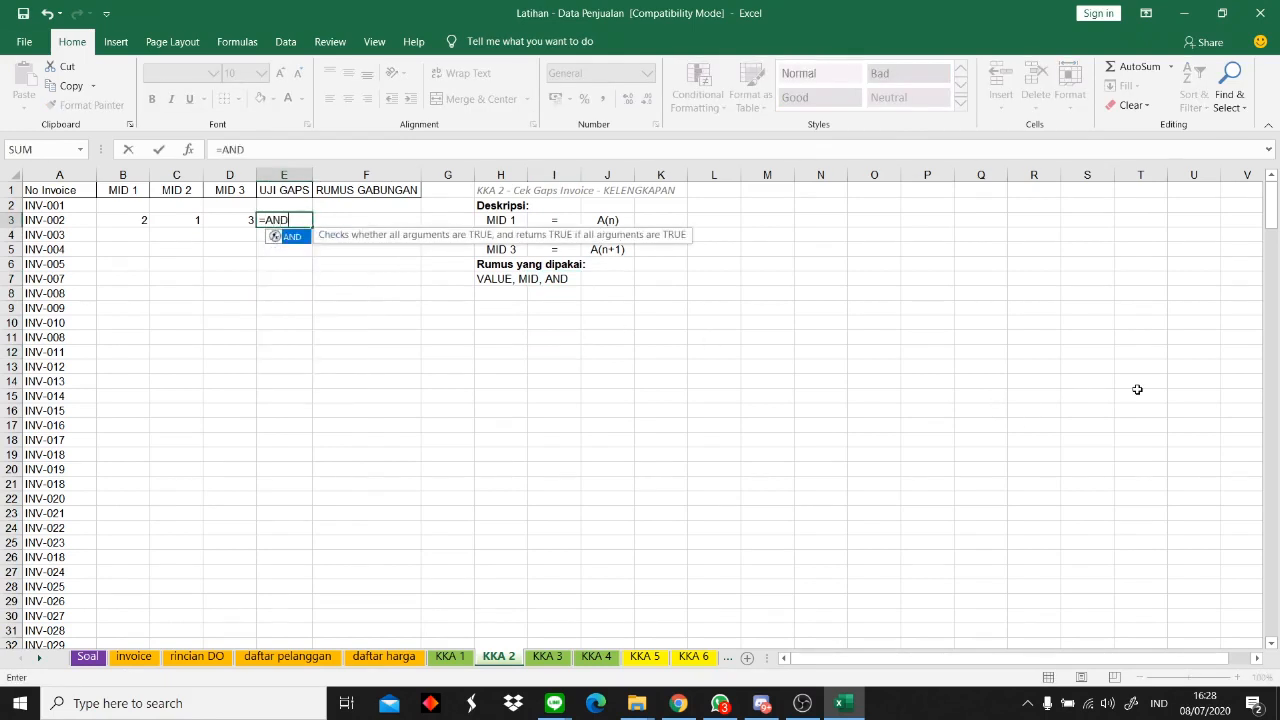
{"action": "type", "text": "("}
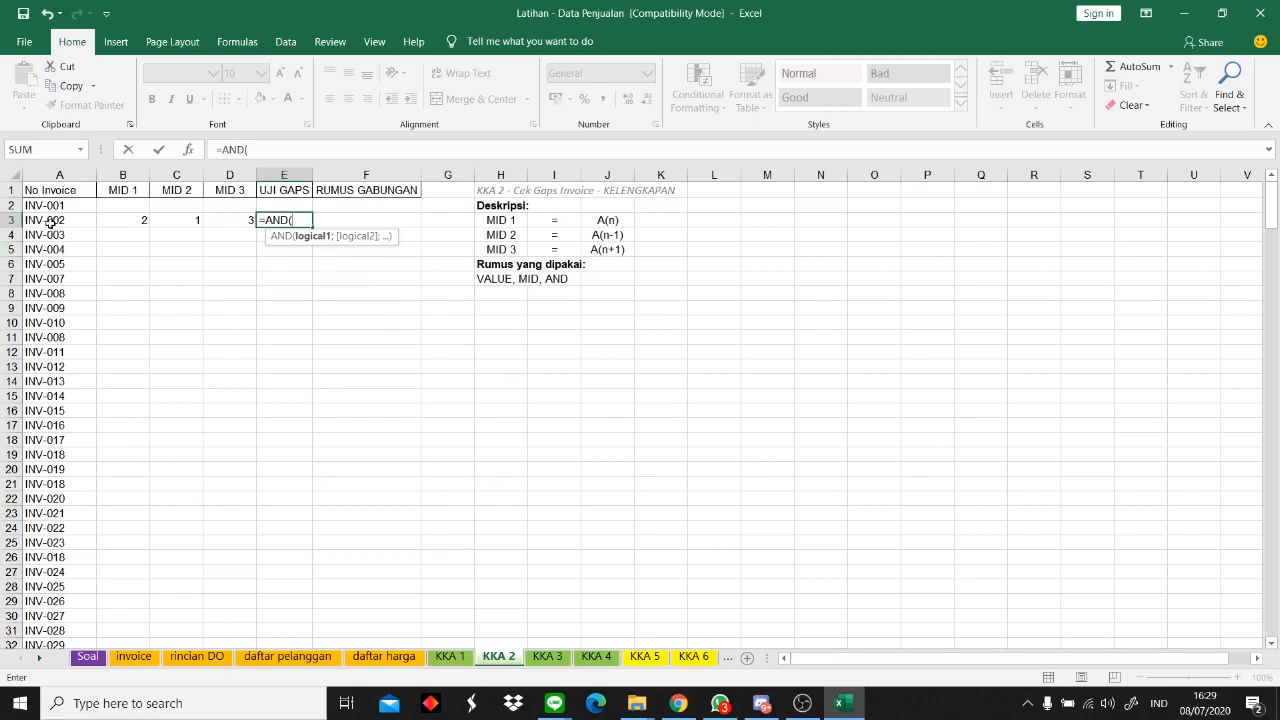
{"action": "left_click", "coordinate": [127, 217]}
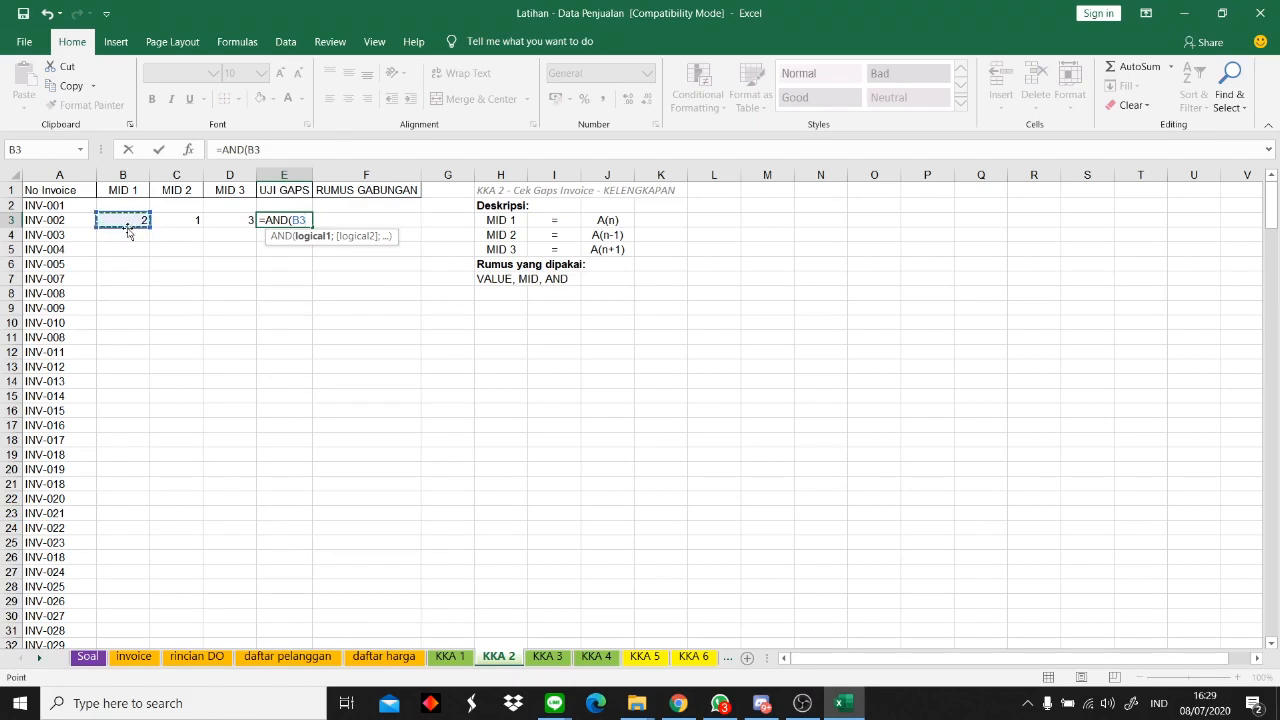
{"action": "type", "text": "-"}
{"action": "left_click", "coordinate": [190, 222]}
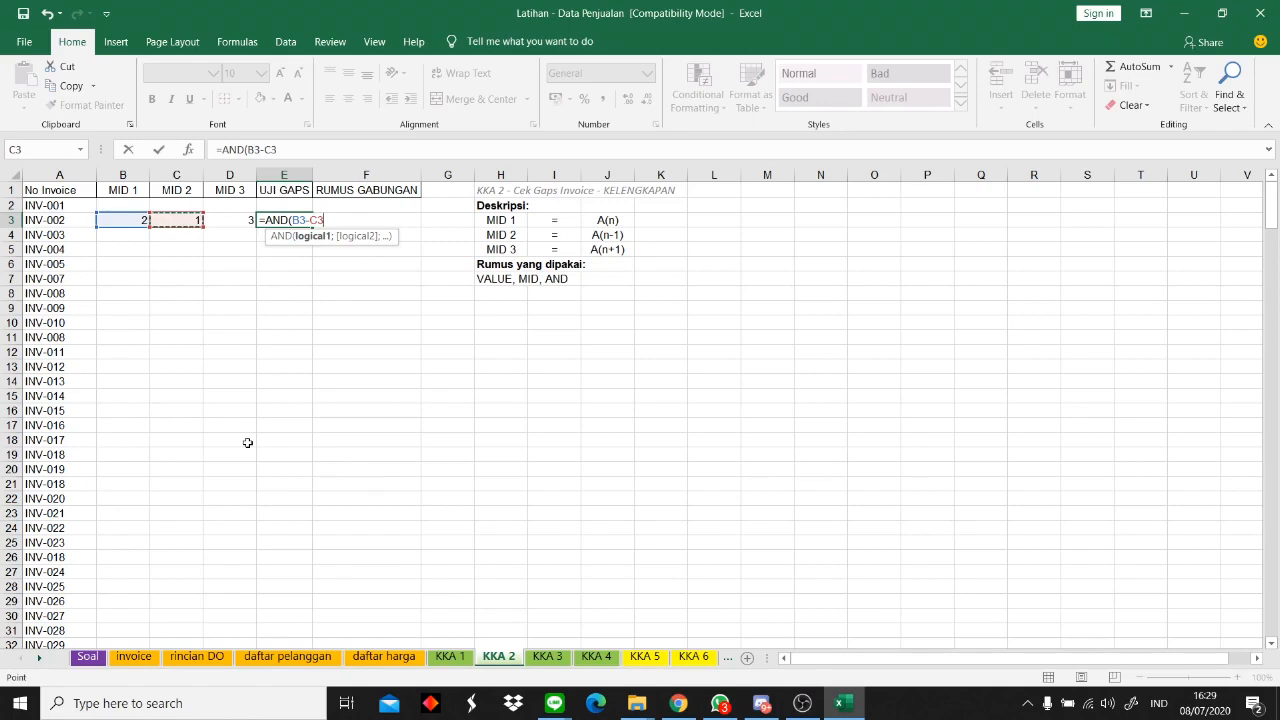
{"action": "type", "text": "=1"}
{"action": "type", "text": ";"}
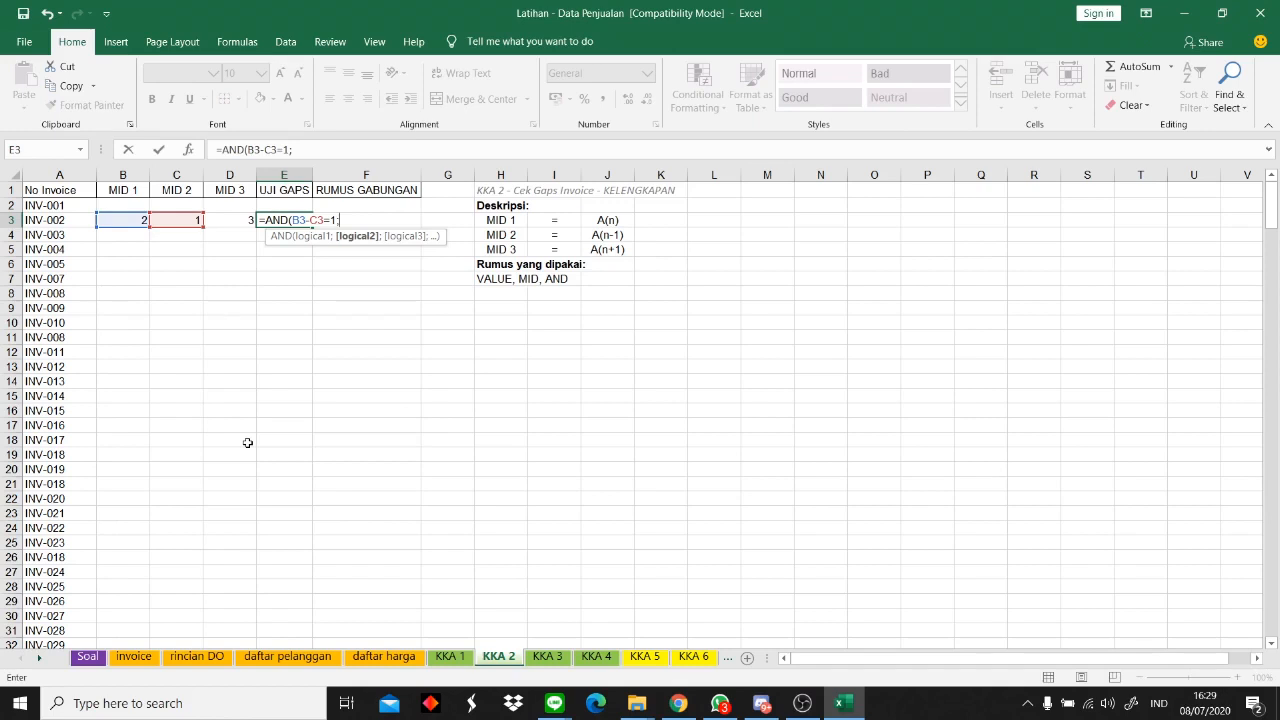
{"action": "left_click", "coordinate": [219, 221]}
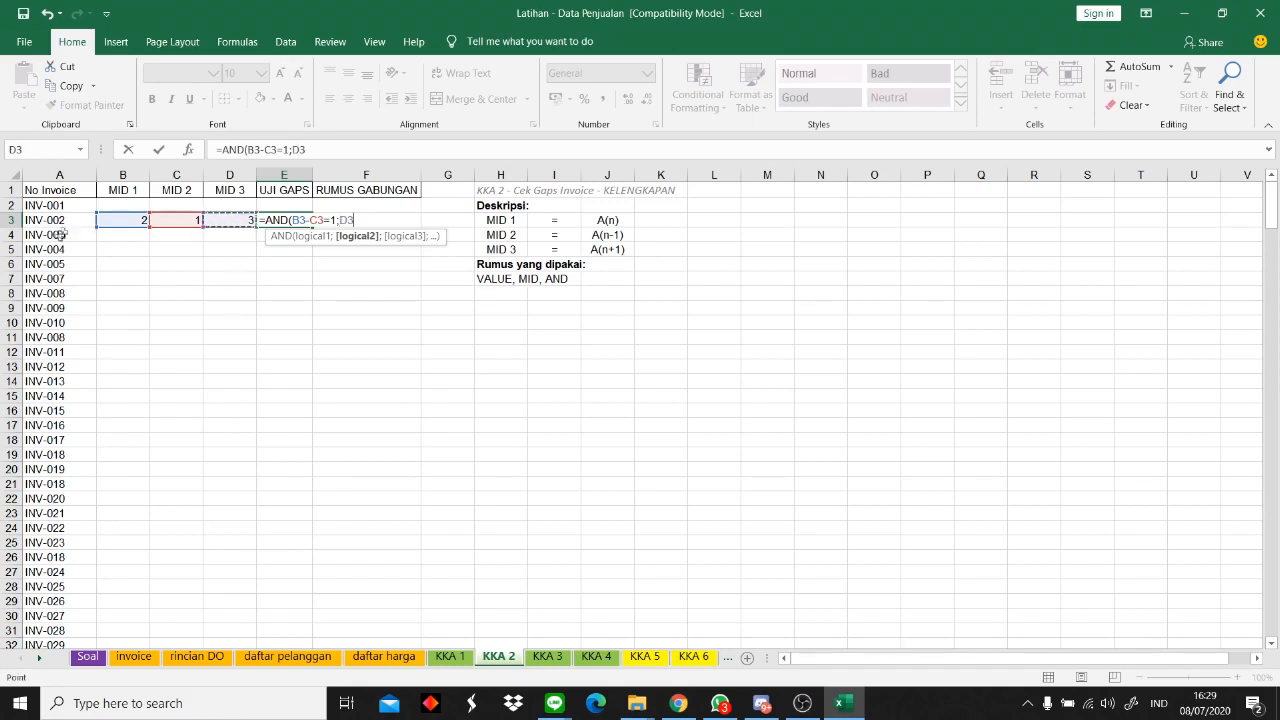
{"action": "type", "text": "-"}
{"action": "left_click", "coordinate": [117, 220]}
{"action": "type", "text": "=1"}
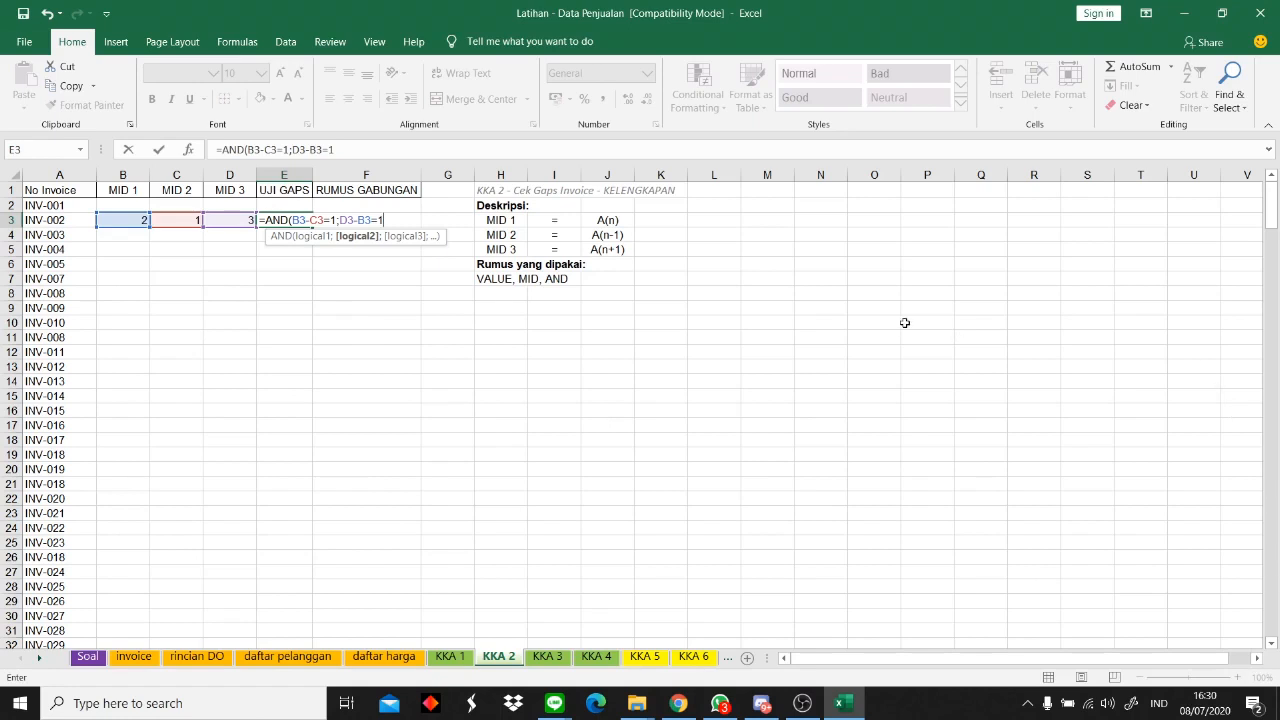
{"action": "key", "text": "Return"}
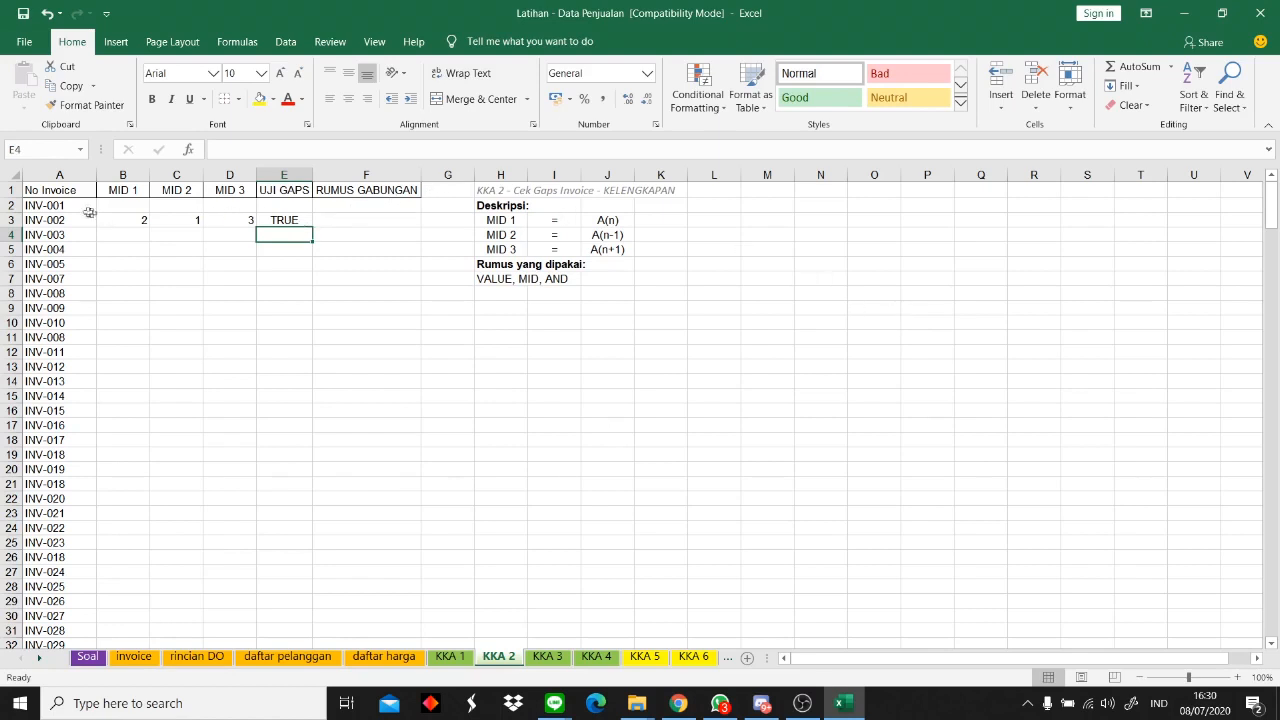
- Fill the MID 1, MID 2, MID 3 and UJI GAPS formulas from row 3 down through the whole invoice list
{"action": "left_click_drag", "start_coordinate": [70, 205], "coordinate": [66, 235]}
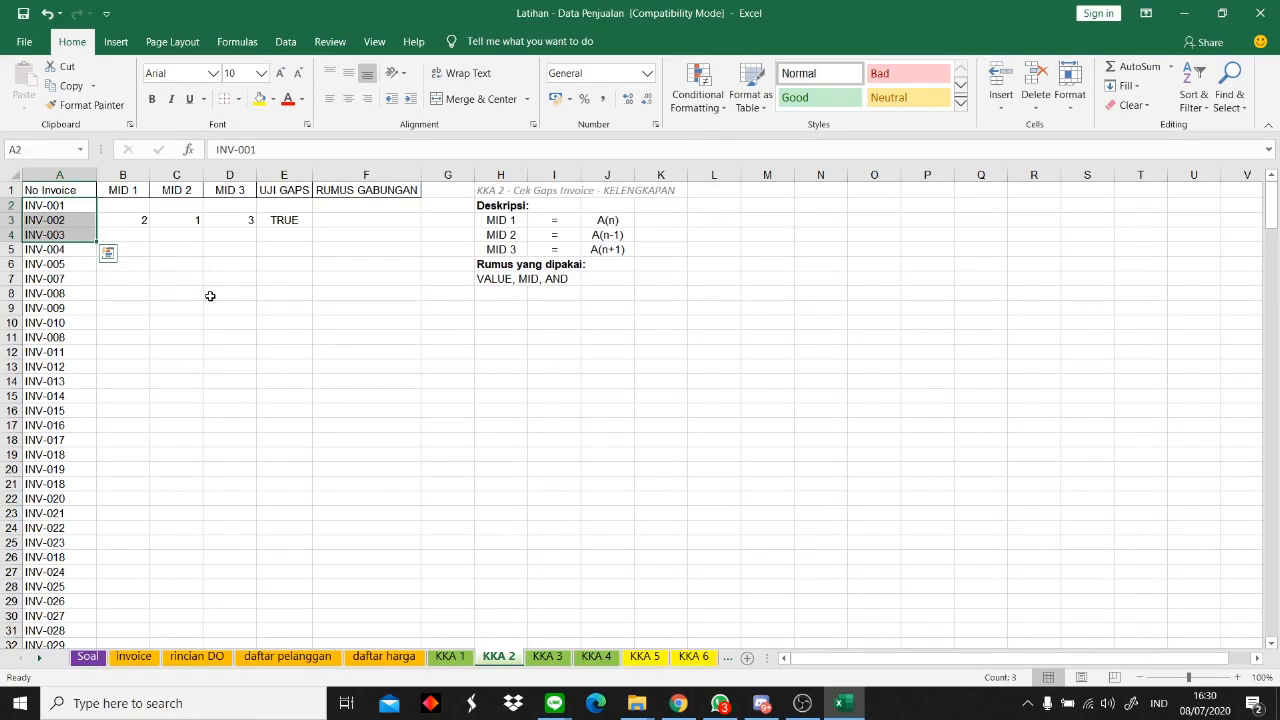
{"action": "left_click", "coordinate": [210, 296]}
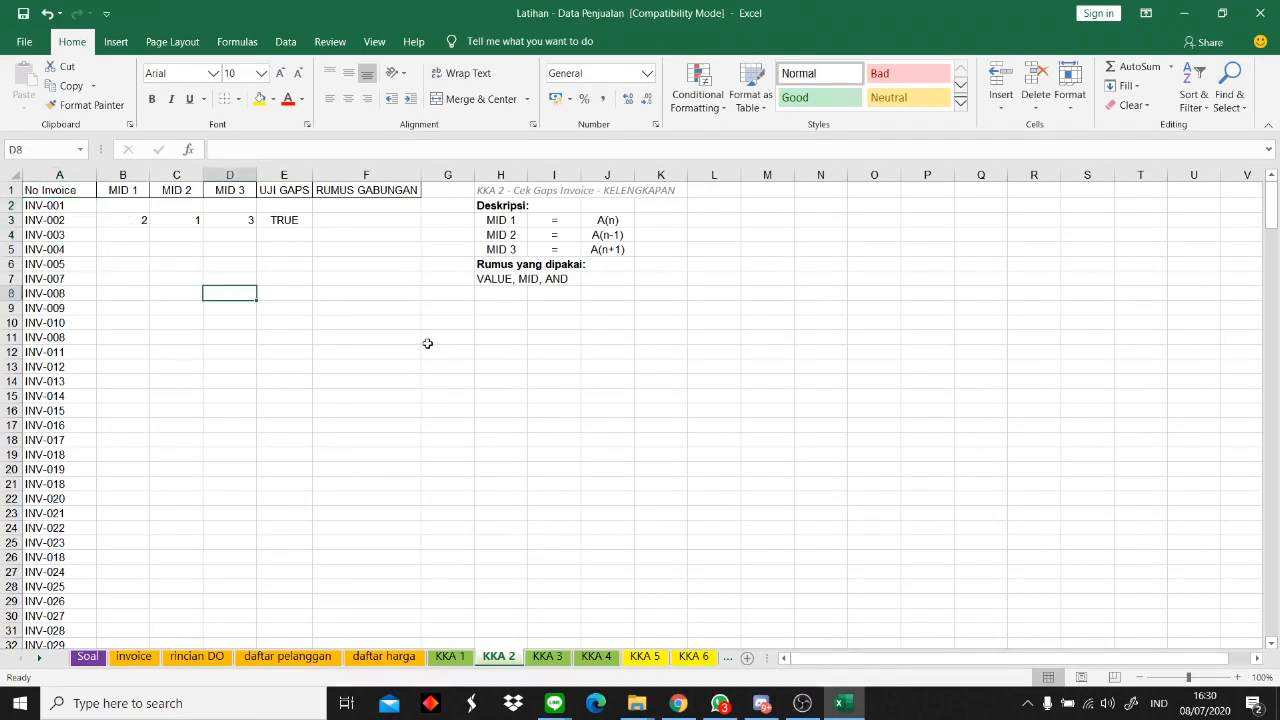
{"action": "left_click", "coordinate": [139, 217]}
{"action": "double_click", "coordinate": [150, 226]}
{"action": "left_click", "coordinate": [191, 229]}
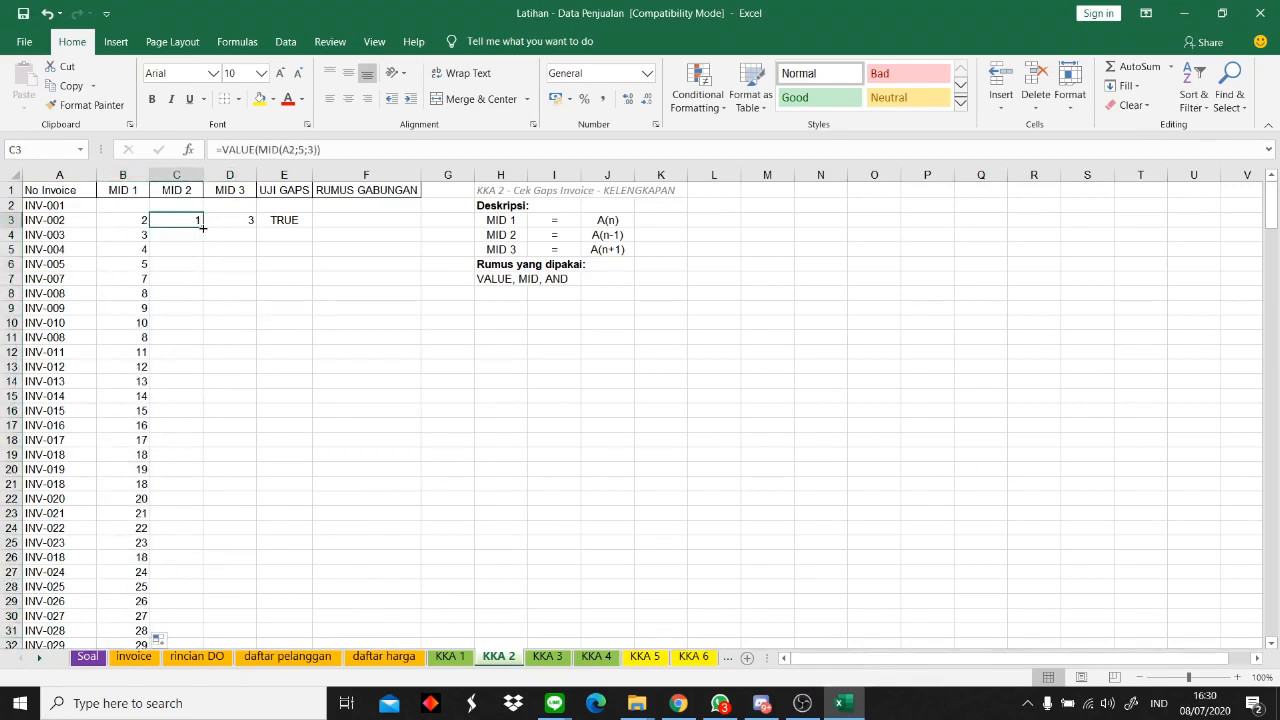
{"action": "double_click", "coordinate": [202, 228]}
{"action": "left_click", "coordinate": [243, 226]}
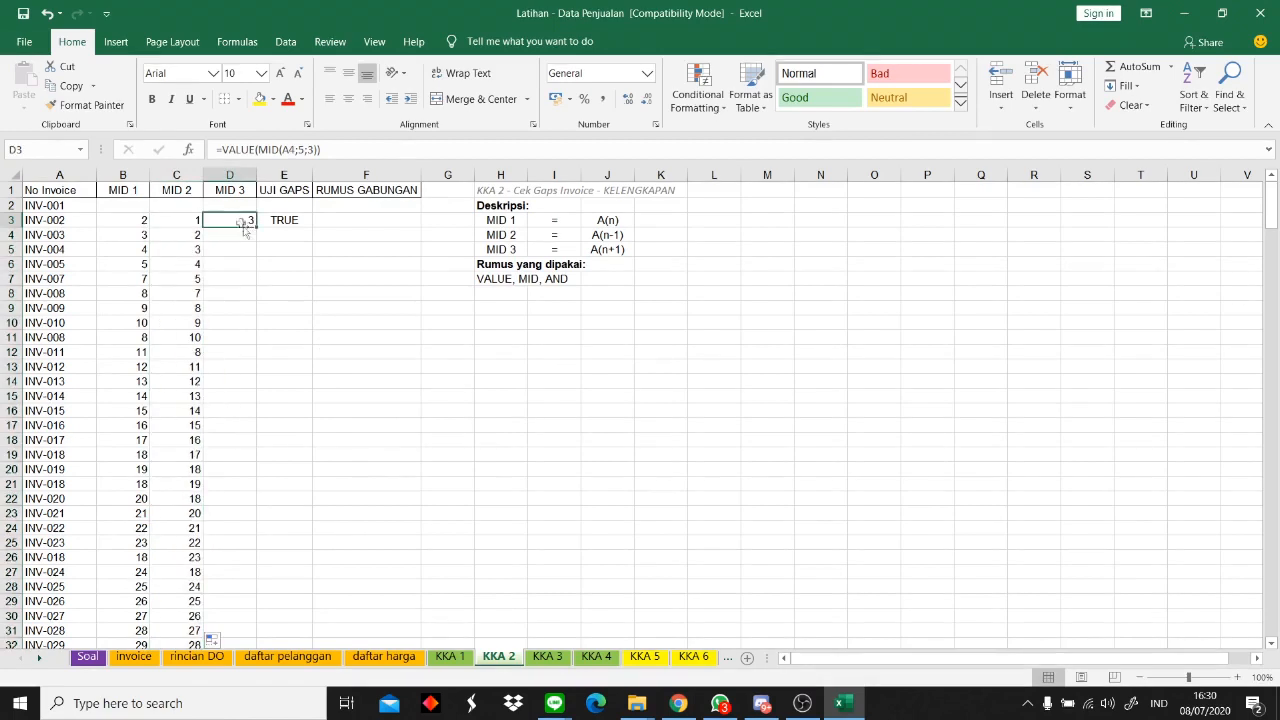
{"action": "double_click", "coordinate": [254, 228]}
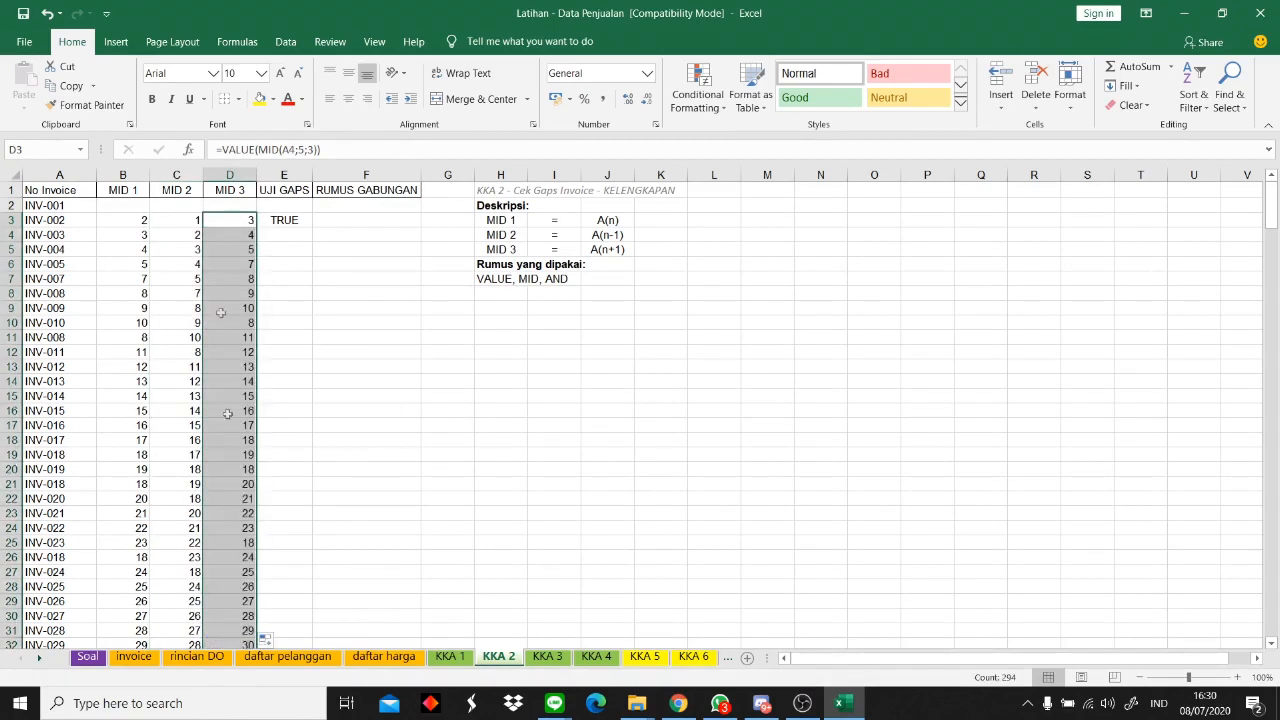
{"action": "left_click", "coordinate": [308, 221]}
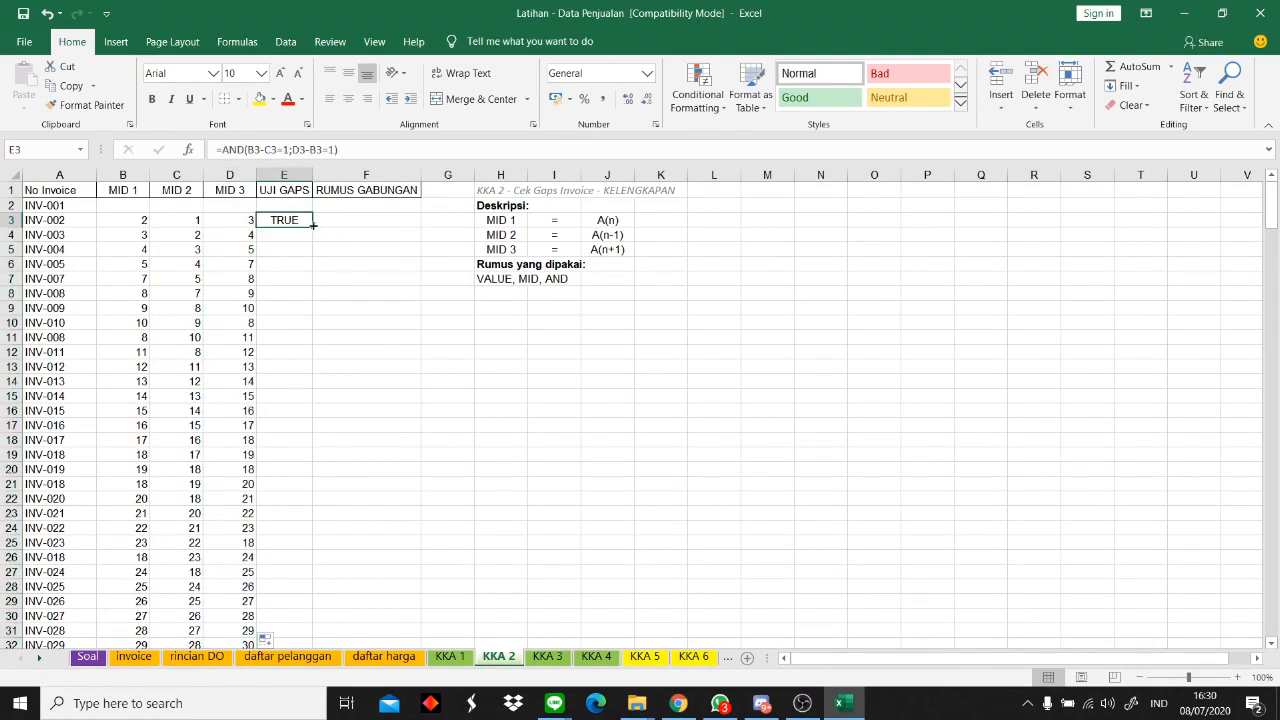
{"action": "double_click", "coordinate": [312, 226]}
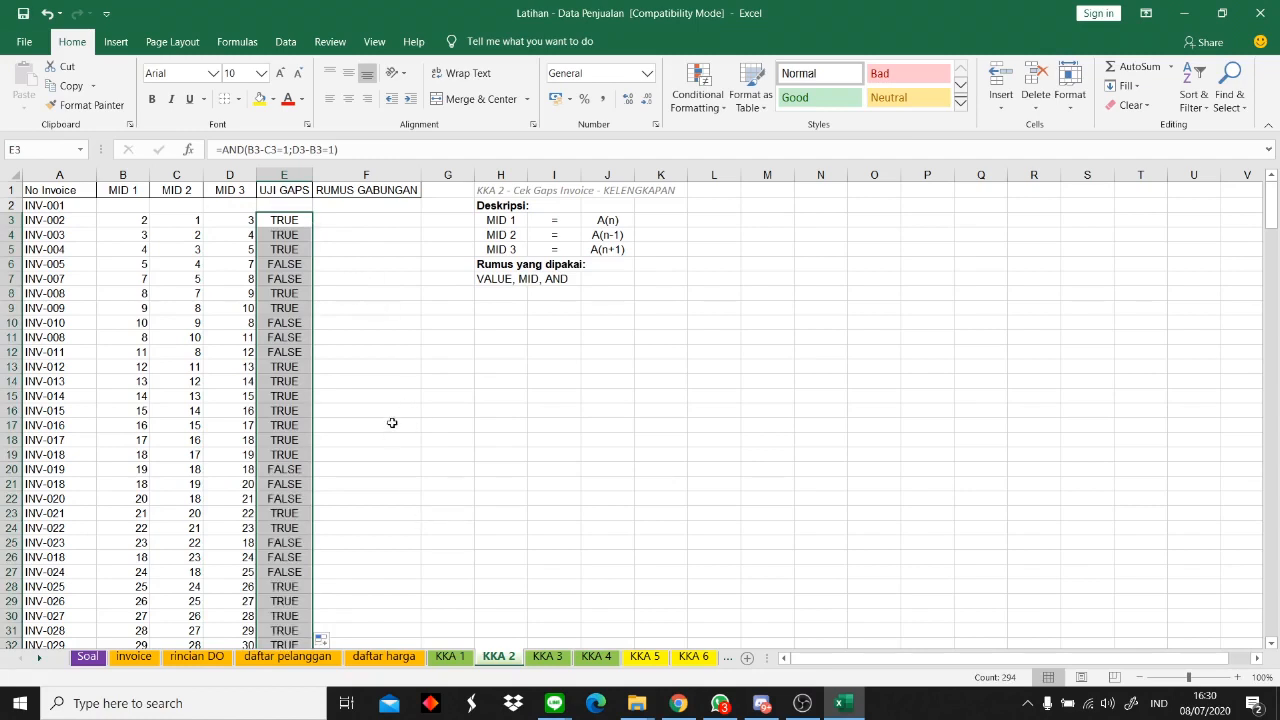
- Compare the UJI GAPS results with the invoice numbers around INV-005, INV-007 and the INV-010 to INV-011 rows
{"action": "left_click", "coordinate": [300, 234]}
{"action": "left_click", "coordinate": [303, 279]}
{"action": "left_click", "coordinate": [300, 308]}
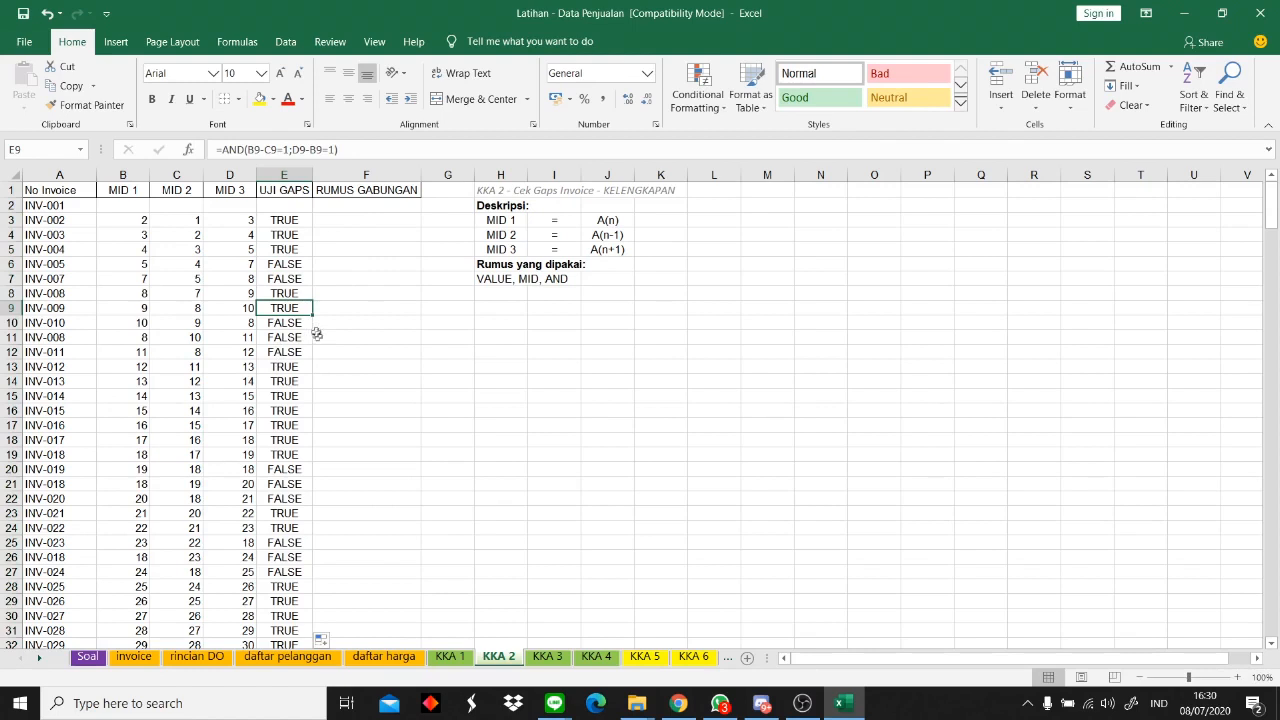
{"action": "left_click", "coordinate": [283, 265]}
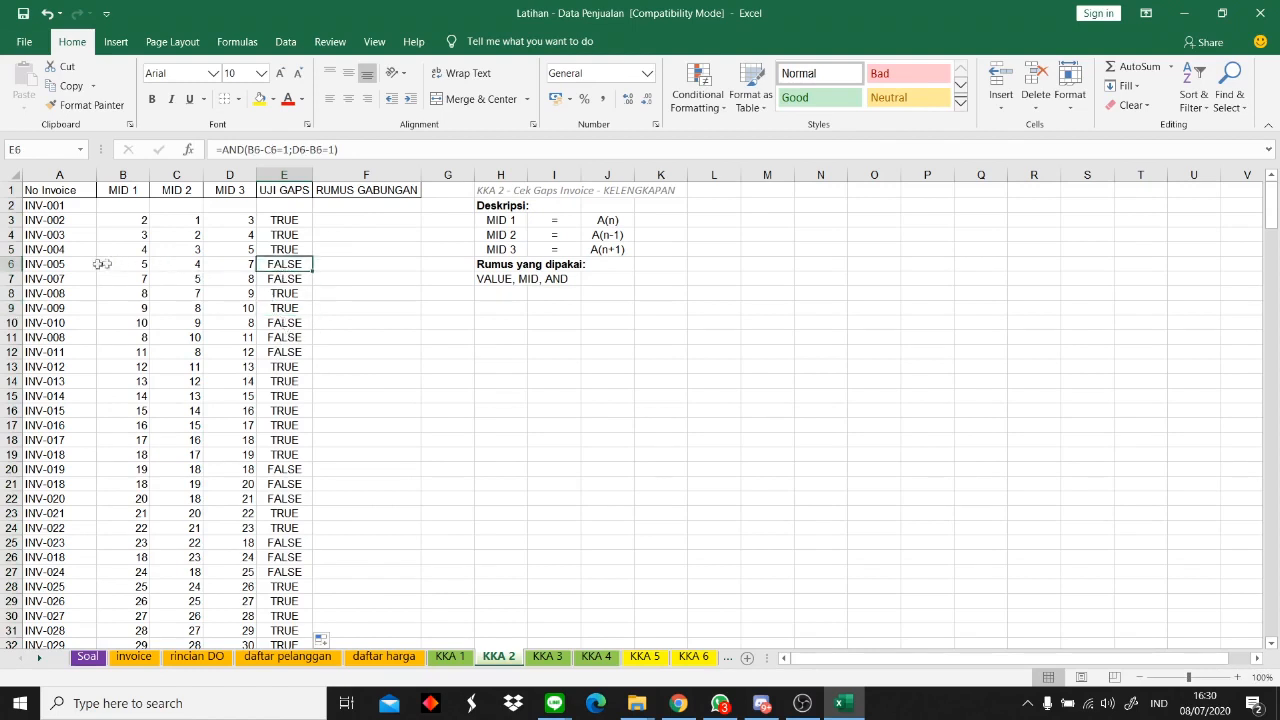
{"action": "left_click", "coordinate": [66, 264]}
{"action": "left_click", "coordinate": [67, 274]}
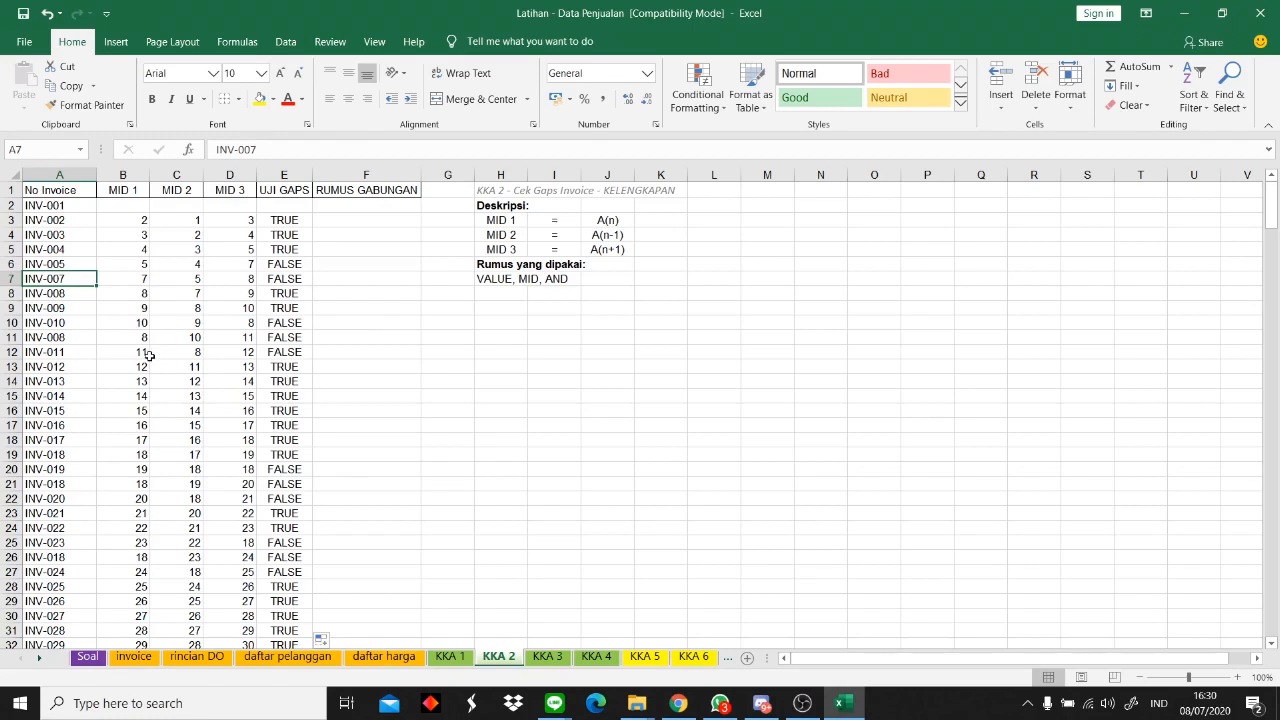
{"action": "left_click", "coordinate": [290, 326]}
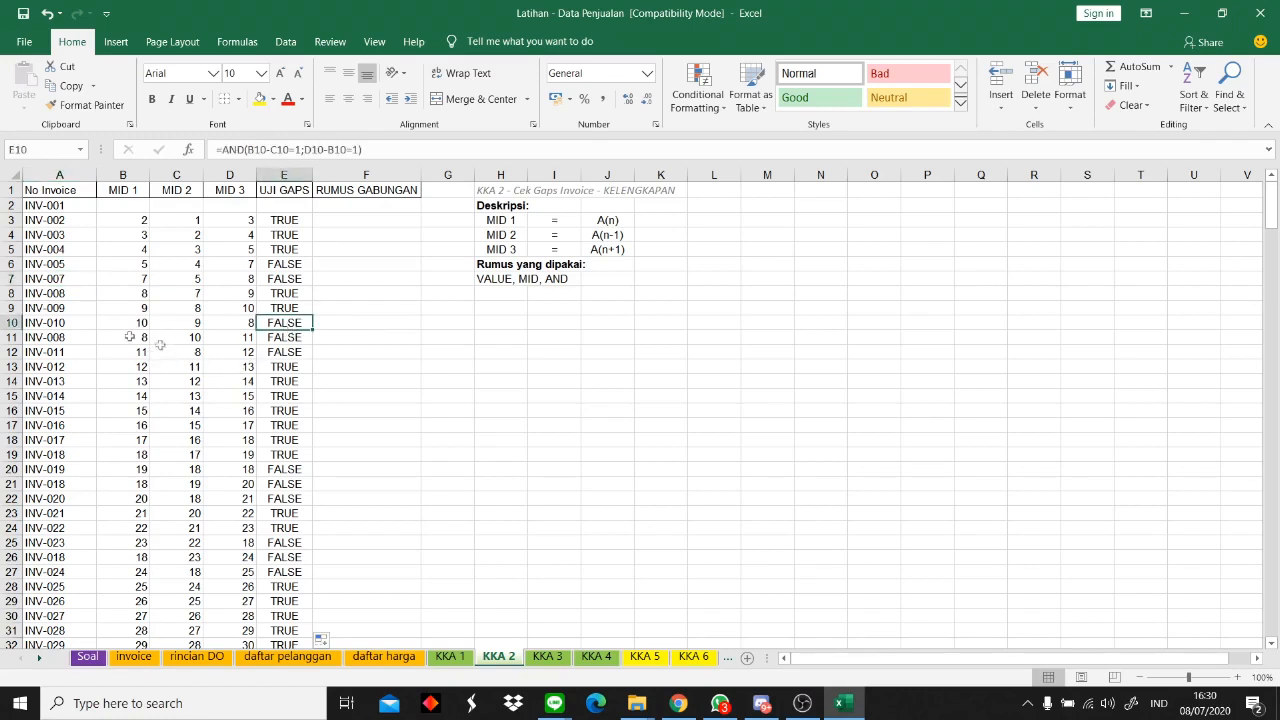
{"action": "left_click", "coordinate": [84, 325]}
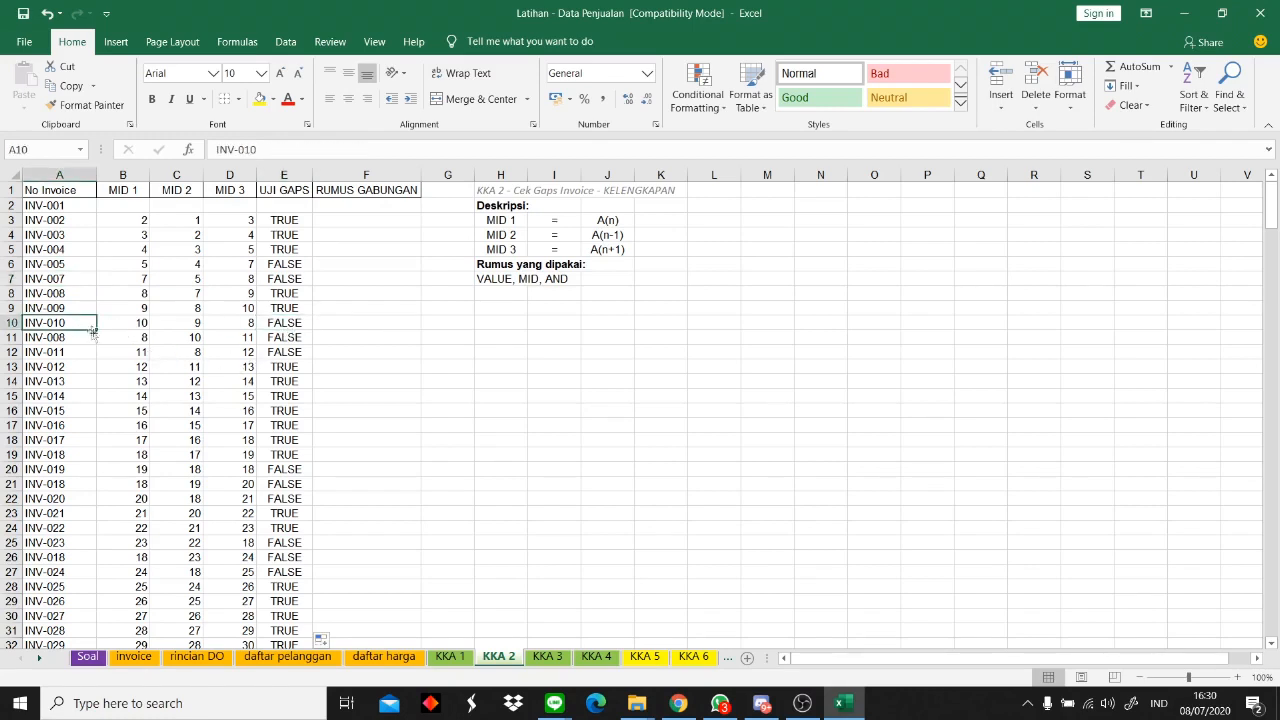
{"action": "left_click", "coordinate": [78, 353]}
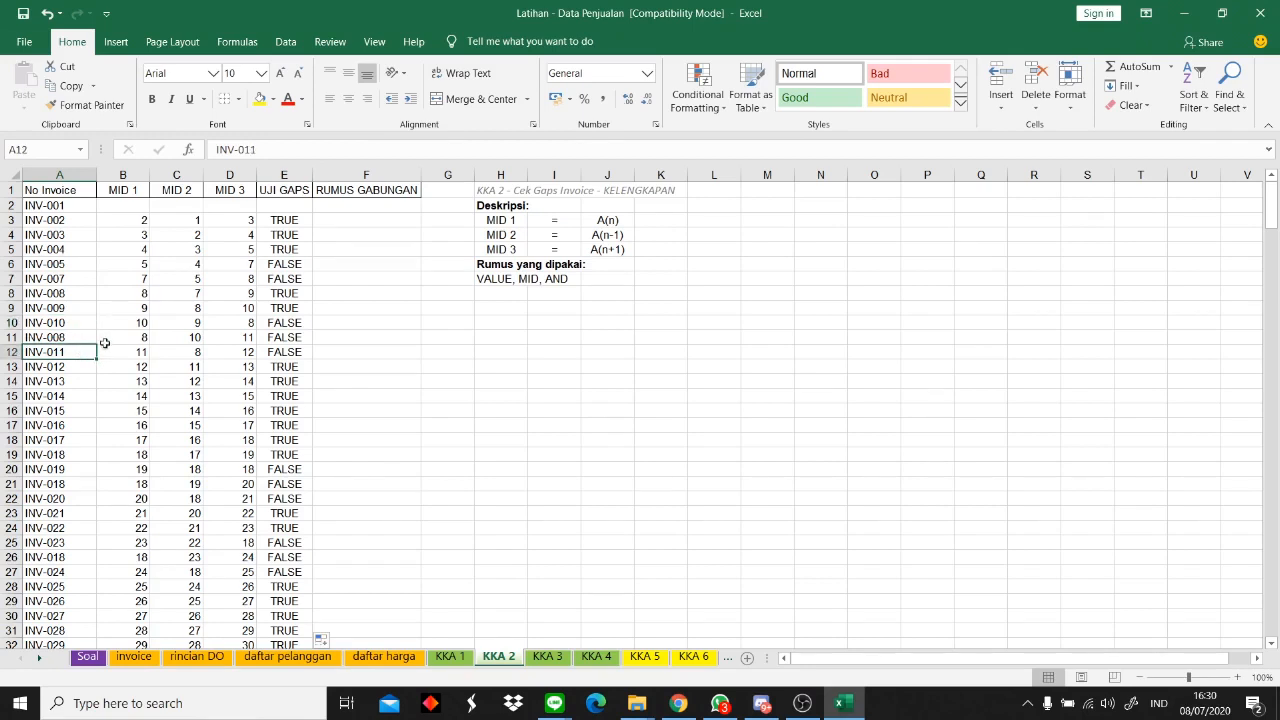
{"action": "left_click", "coordinate": [84, 337]}
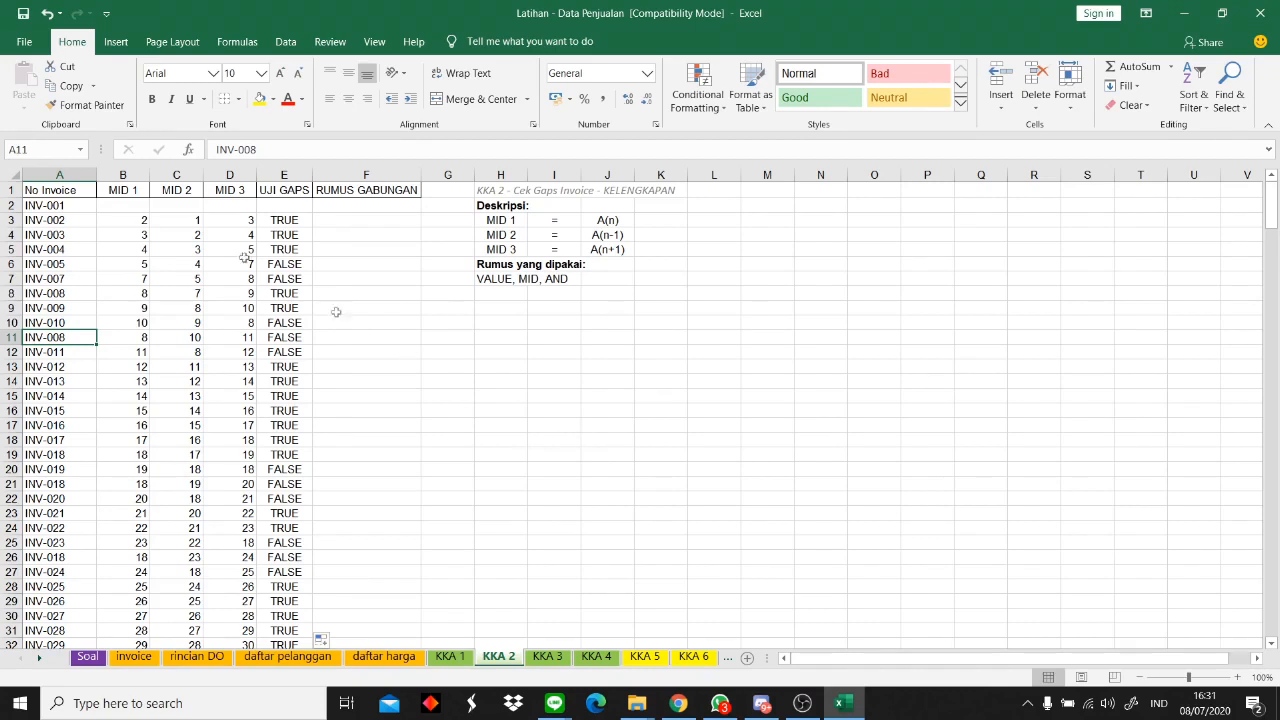
- Highlight duplicate values in the No Invoice column with Light Red Fill with Dark Red Text
{"action": "left_click", "coordinate": [59, 175]}
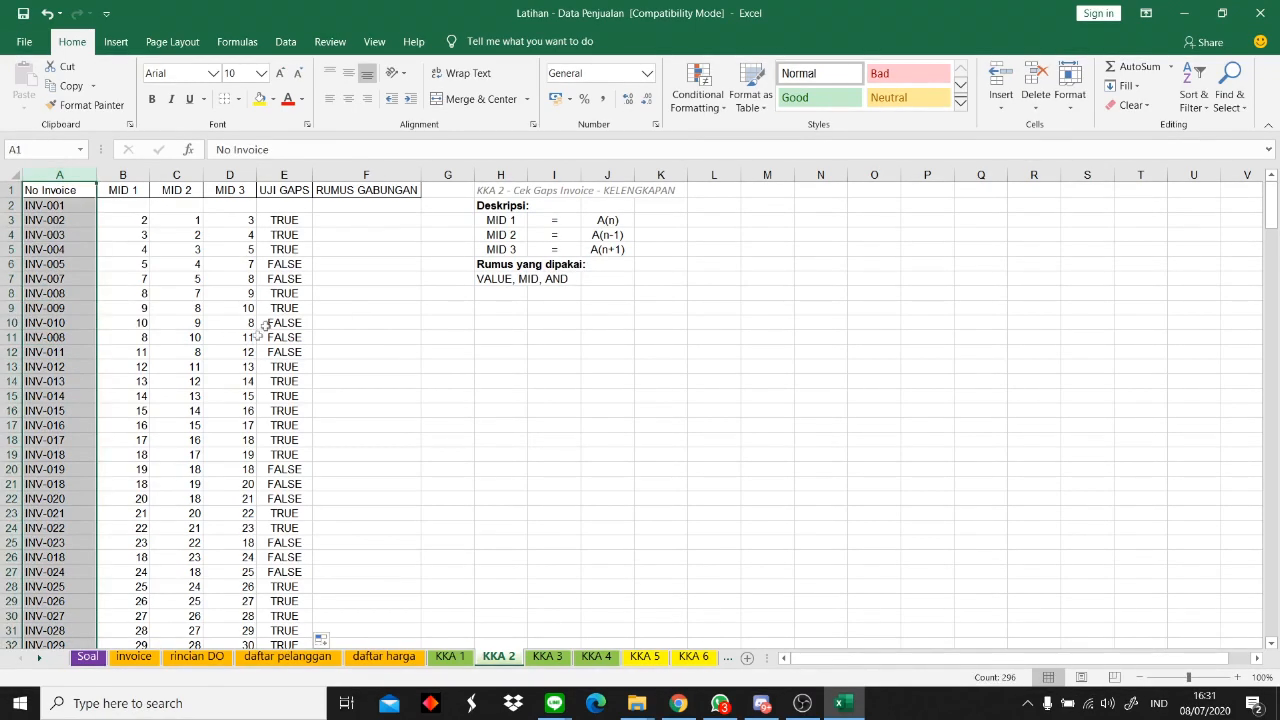
{"action": "left_click", "coordinate": [697, 92]}
{"action": "mouse_move", "coordinate": [718, 145]}
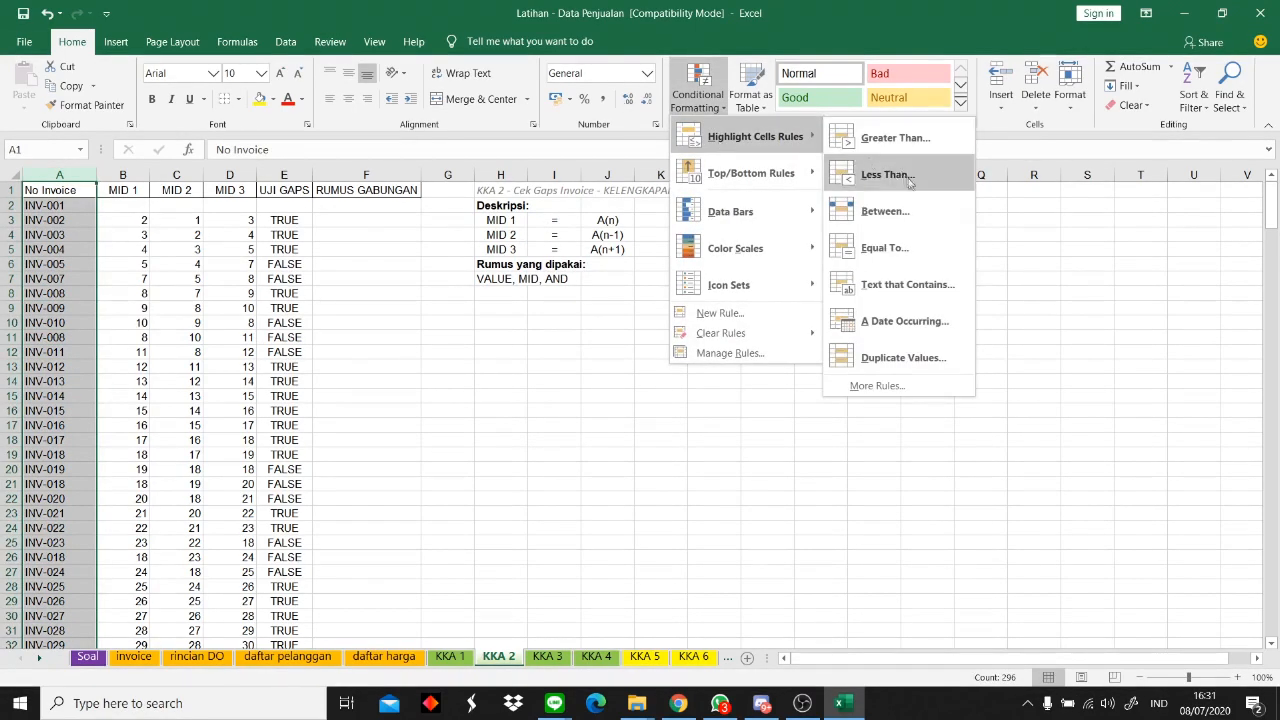
{"action": "left_click", "coordinate": [900, 357]}
{"action": "left_click", "coordinate": [695, 390]}
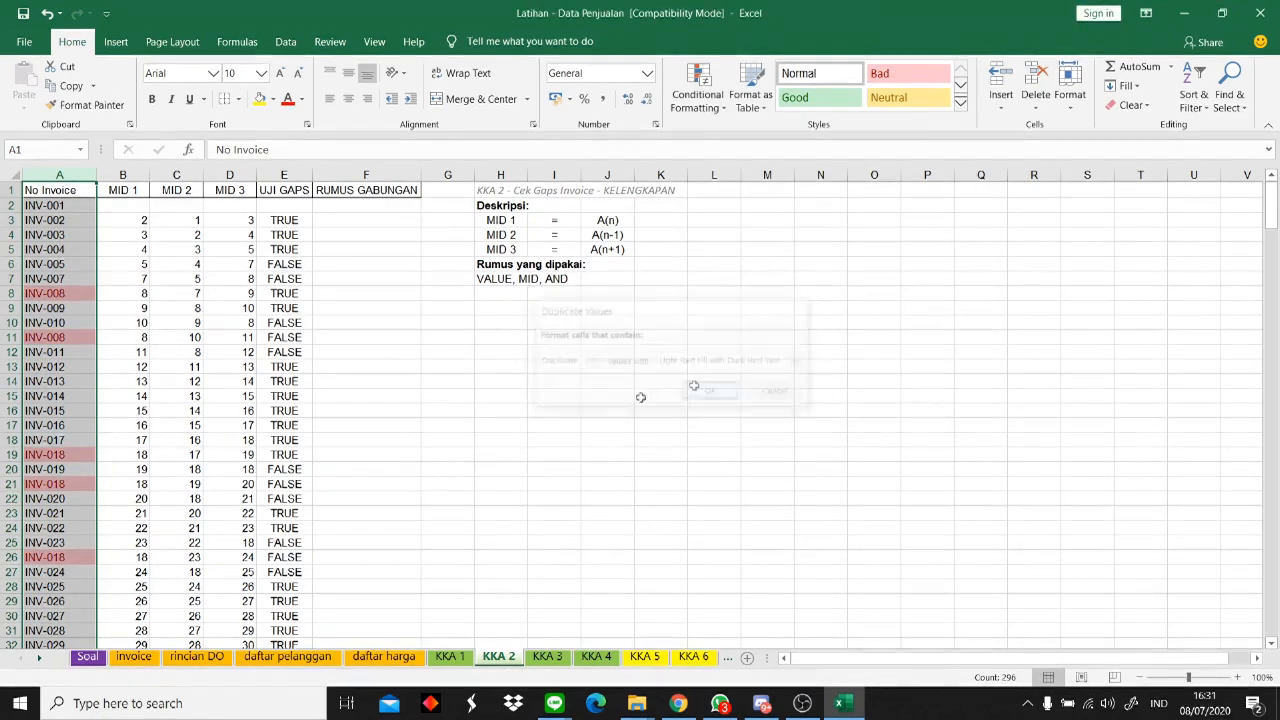
- Examine the highlighted duplicate invoice numbers in the list and the gap between INV-005 and INV-007
{"action": "left_click", "coordinate": [284, 352]}
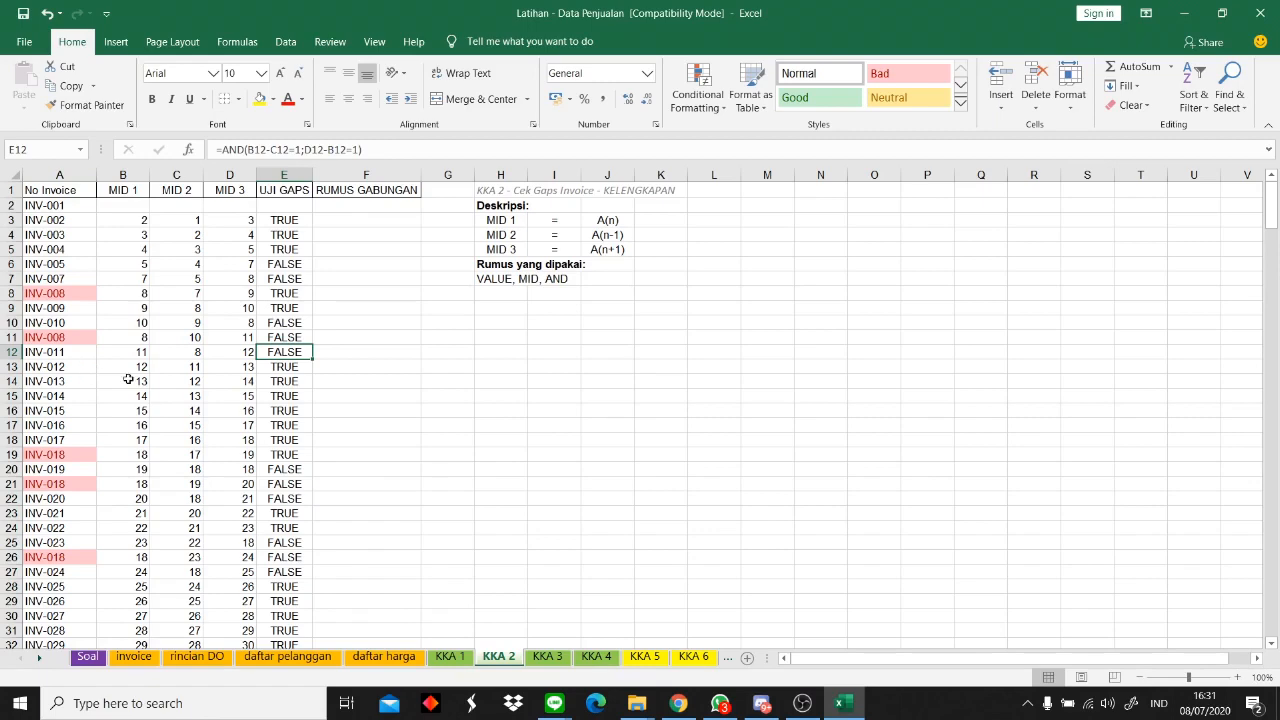
{"action": "scroll", "coordinate": [128, 385], "scroll_direction": "down", "scroll_amount": 2}
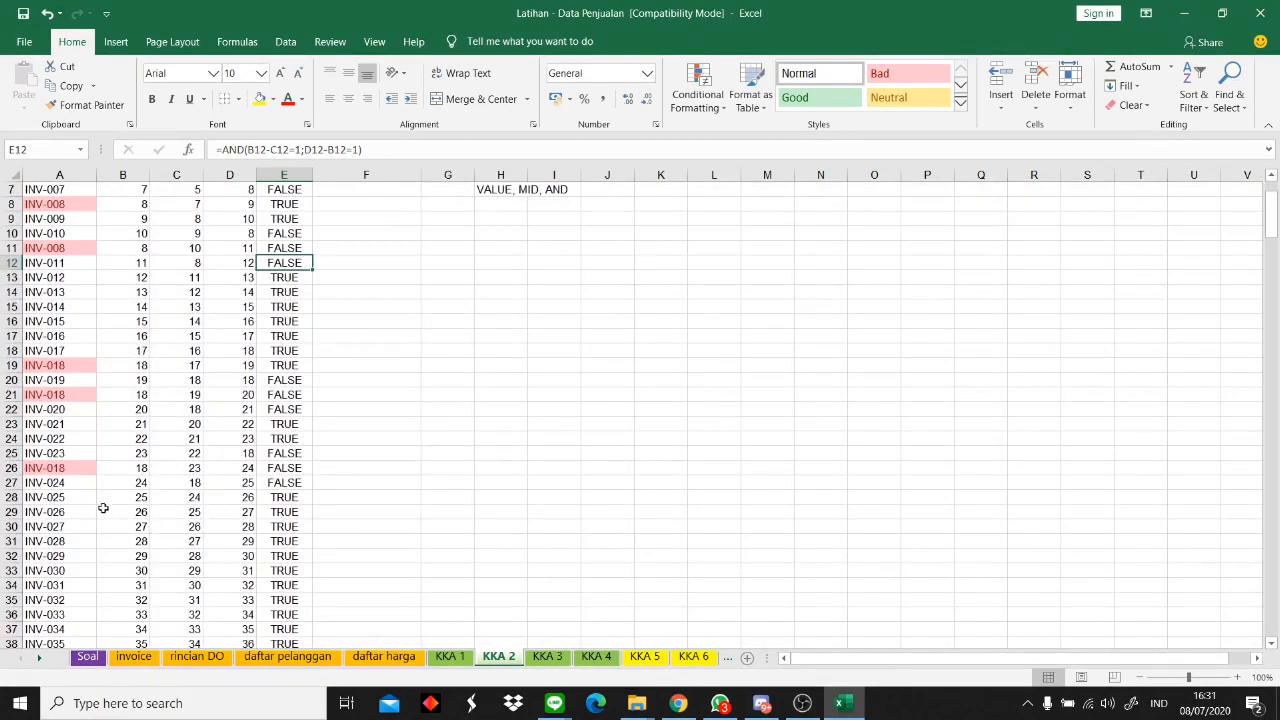
{"action": "scroll", "coordinate": [92, 480], "scroll_direction": "down", "scroll_amount": 4}
{"action": "scroll", "coordinate": [92, 474], "scroll_direction": "up", "scroll_amount": 3}
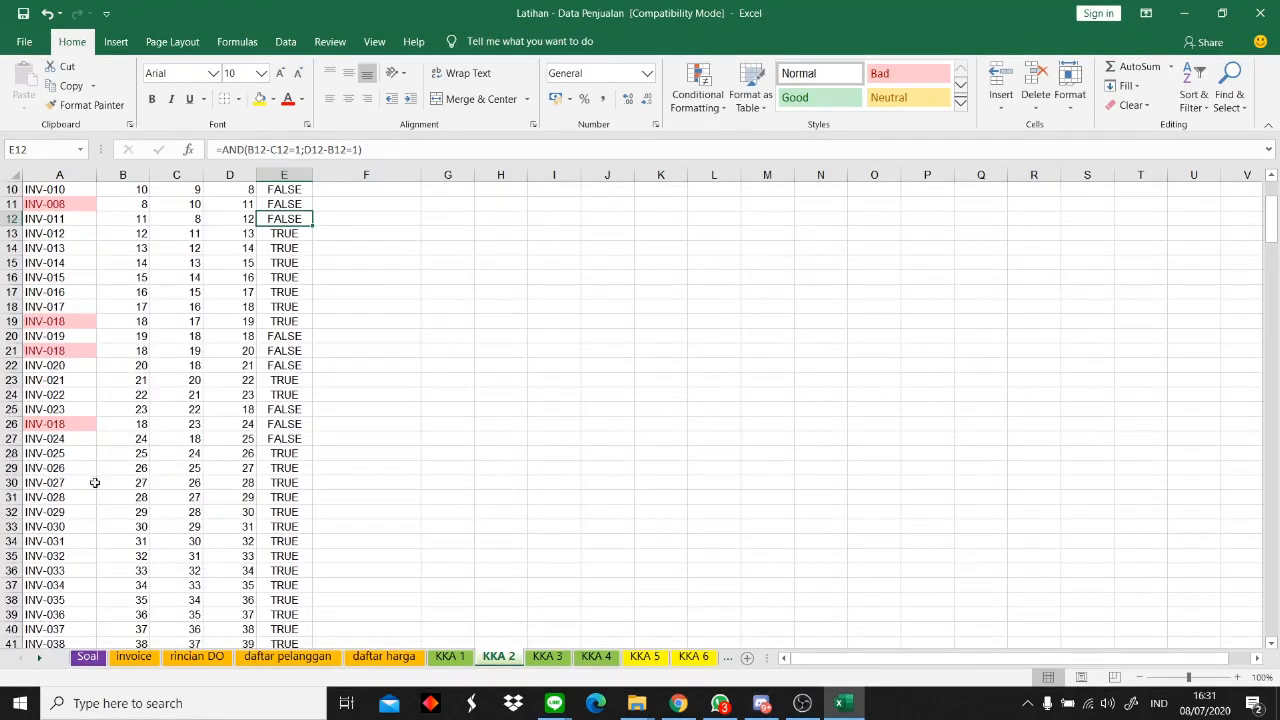
{"action": "left_click", "coordinate": [82, 424]}
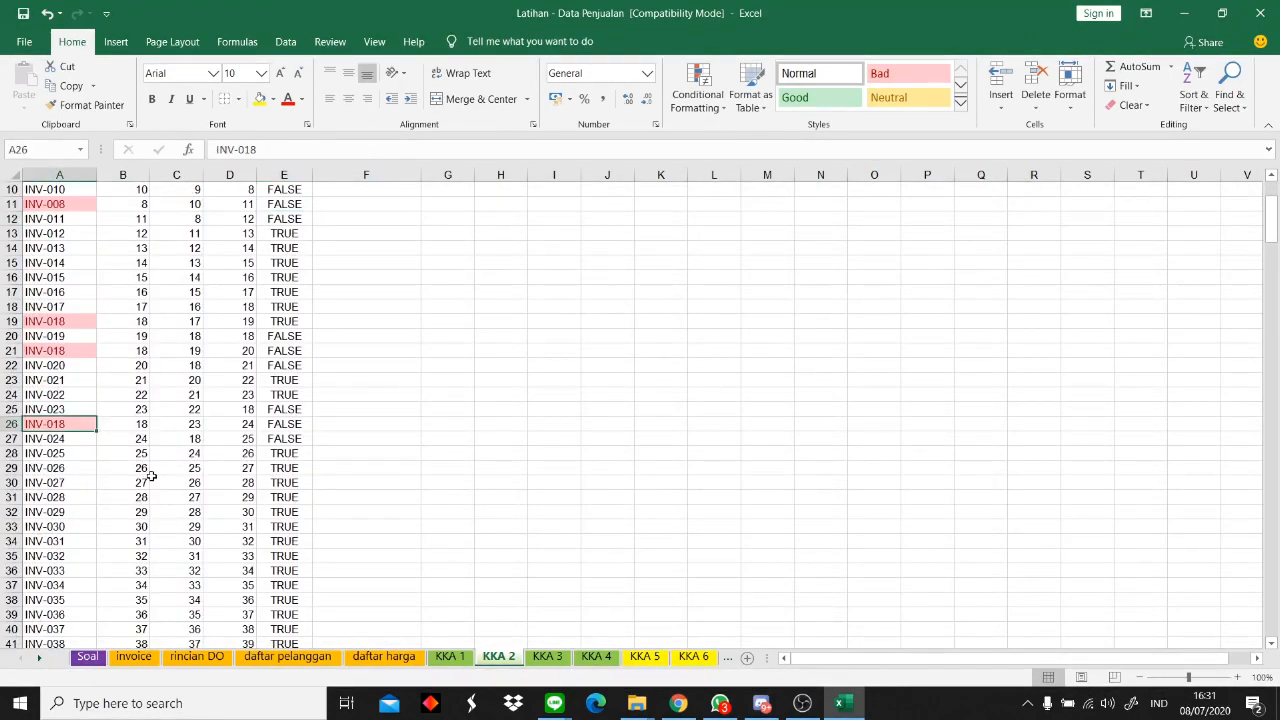
{"action": "scroll", "coordinate": [151, 477], "scroll_direction": "up", "scroll_amount": 3}
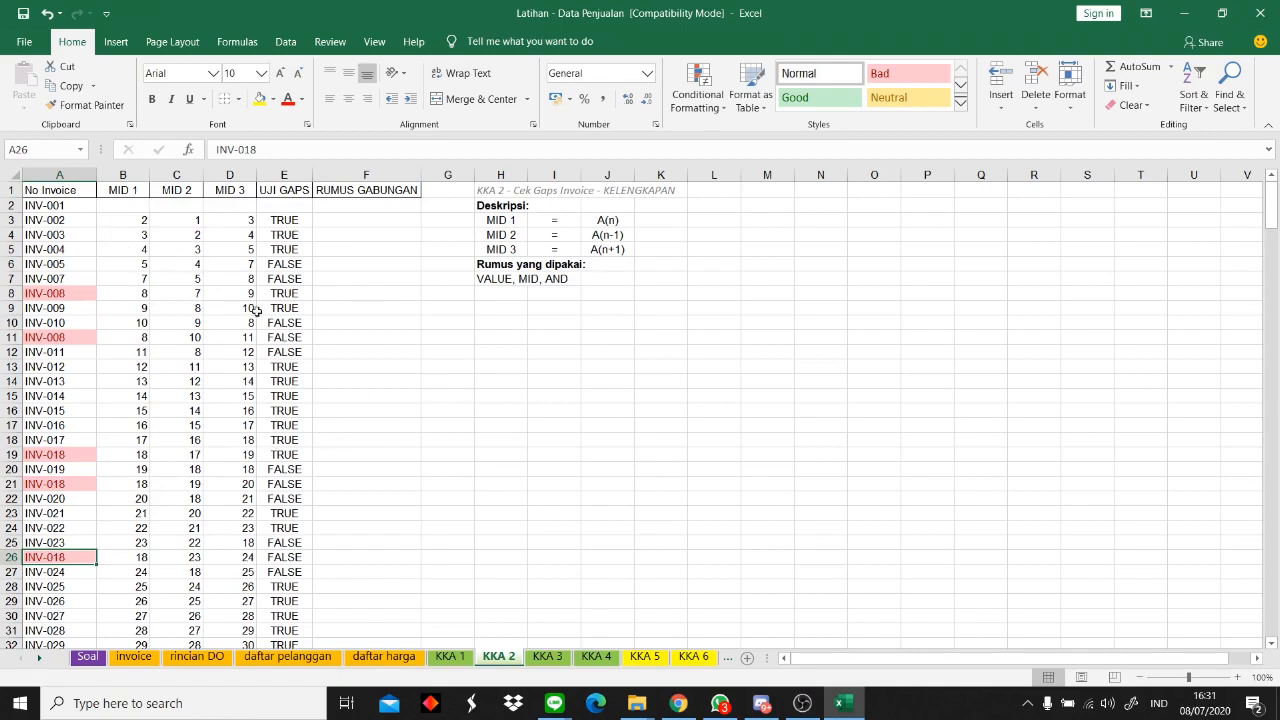
{"action": "left_click_drag", "start_coordinate": [52, 263], "coordinate": [58, 279]}
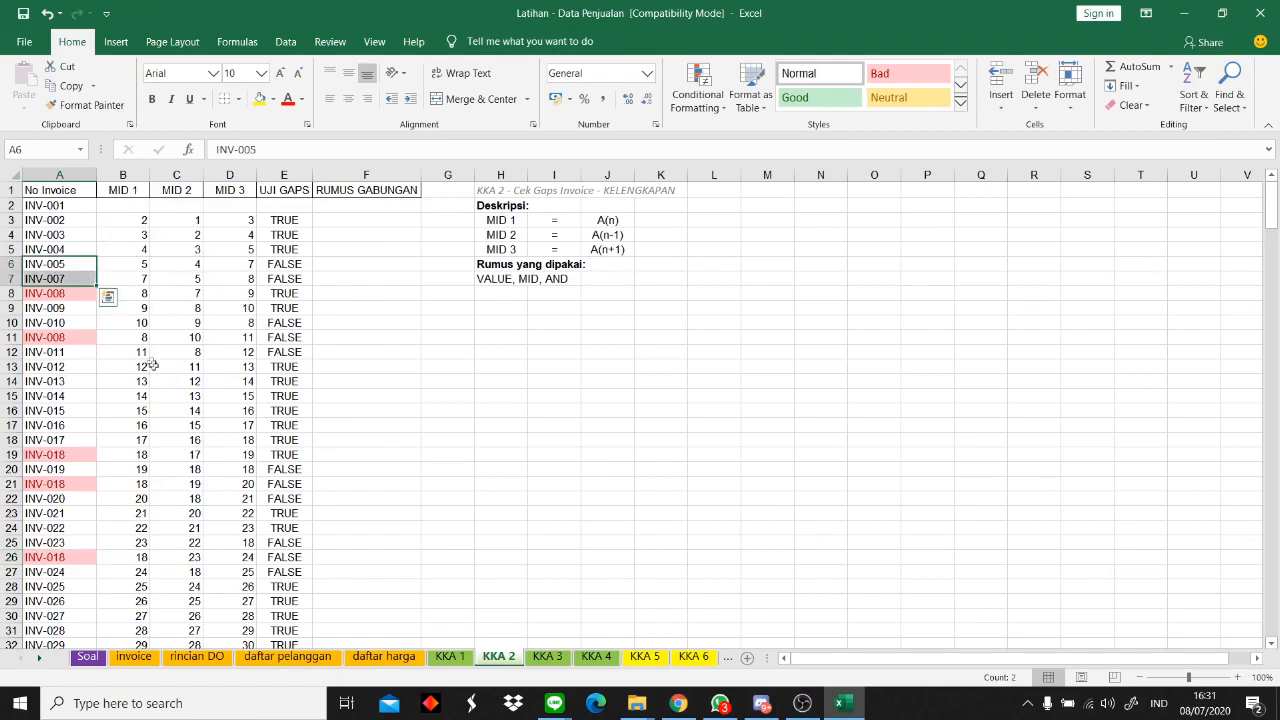
{"action": "left_click", "coordinate": [337, 265]}
- Begin the RUMUS GABUNGAN formula in cell F3 with =AND(VALUE(MID(A3;5;3), referring to the current invoice number
{"action": "left_click", "coordinate": [330, 220]}
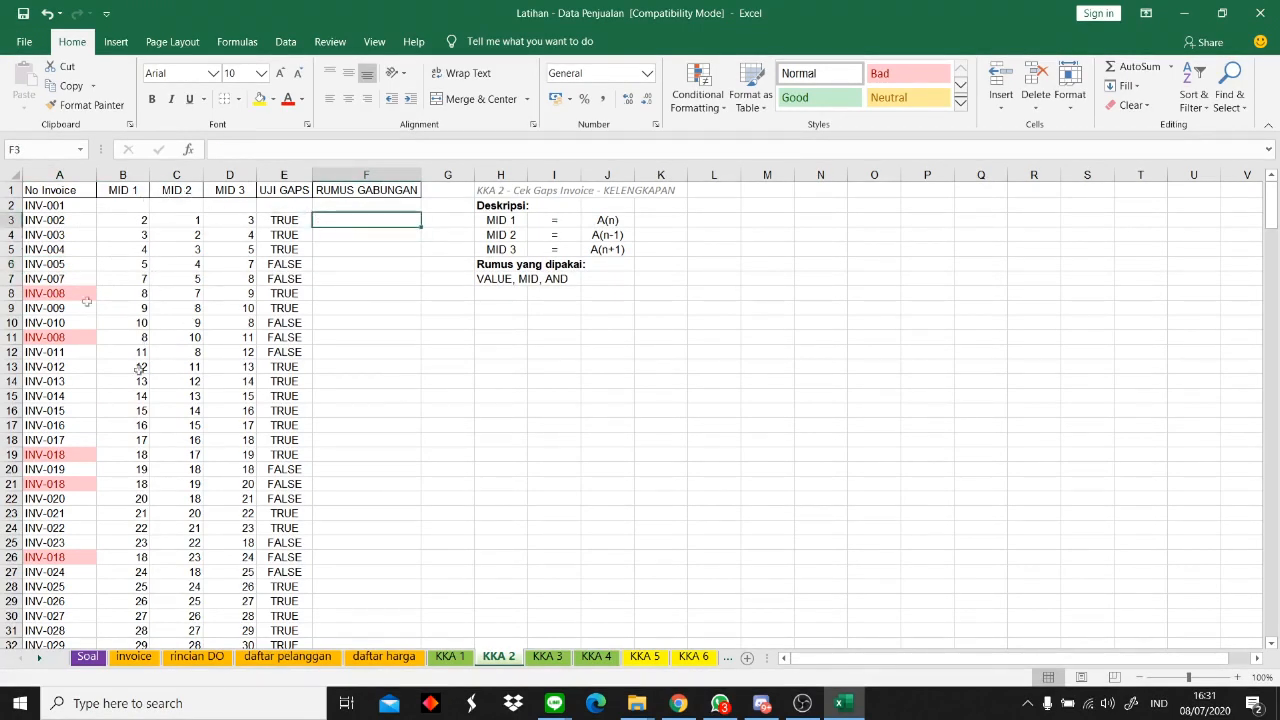
{"action": "double_click", "coordinate": [356, 222]}
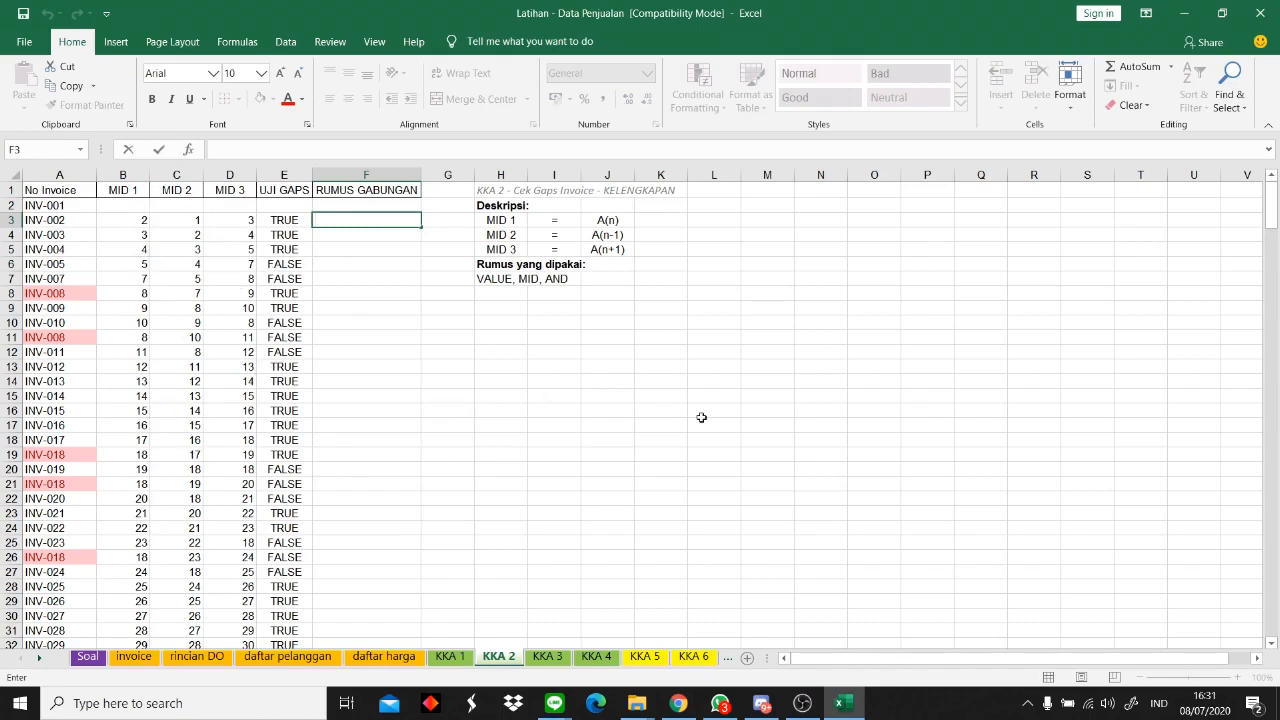
{"action": "type", "text": "=AND"}
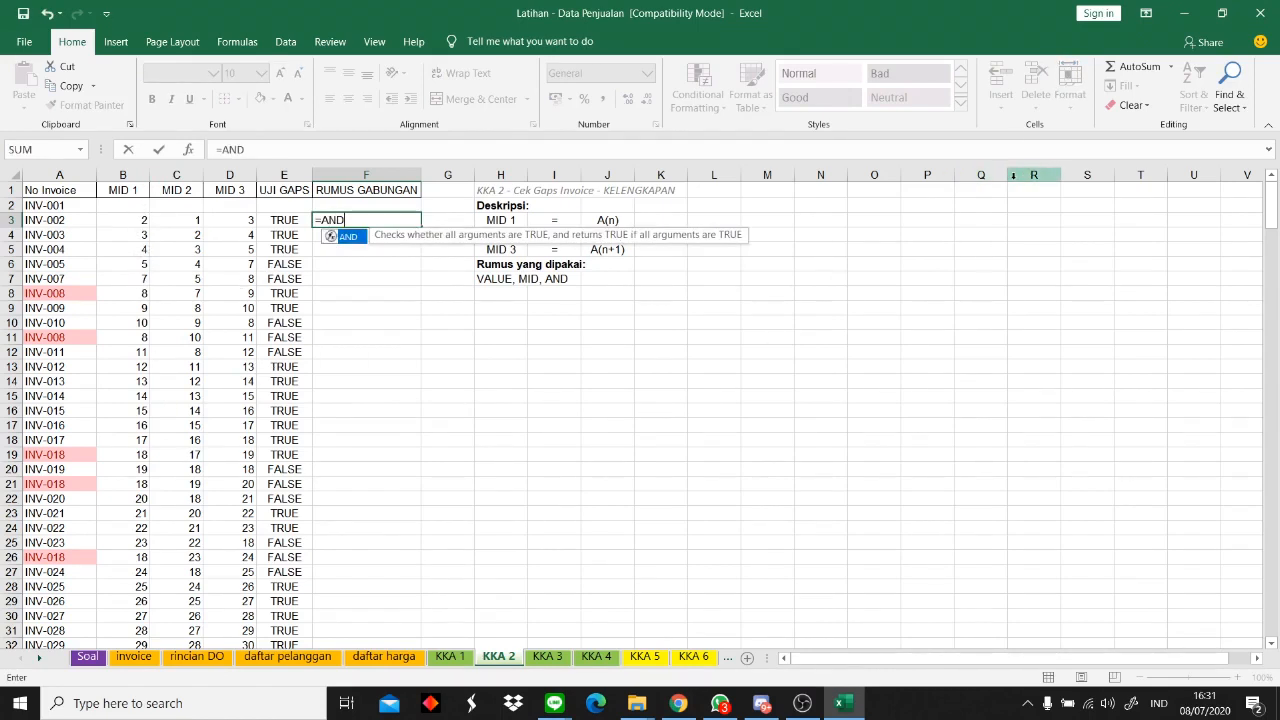
{"action": "type", "text": "("}
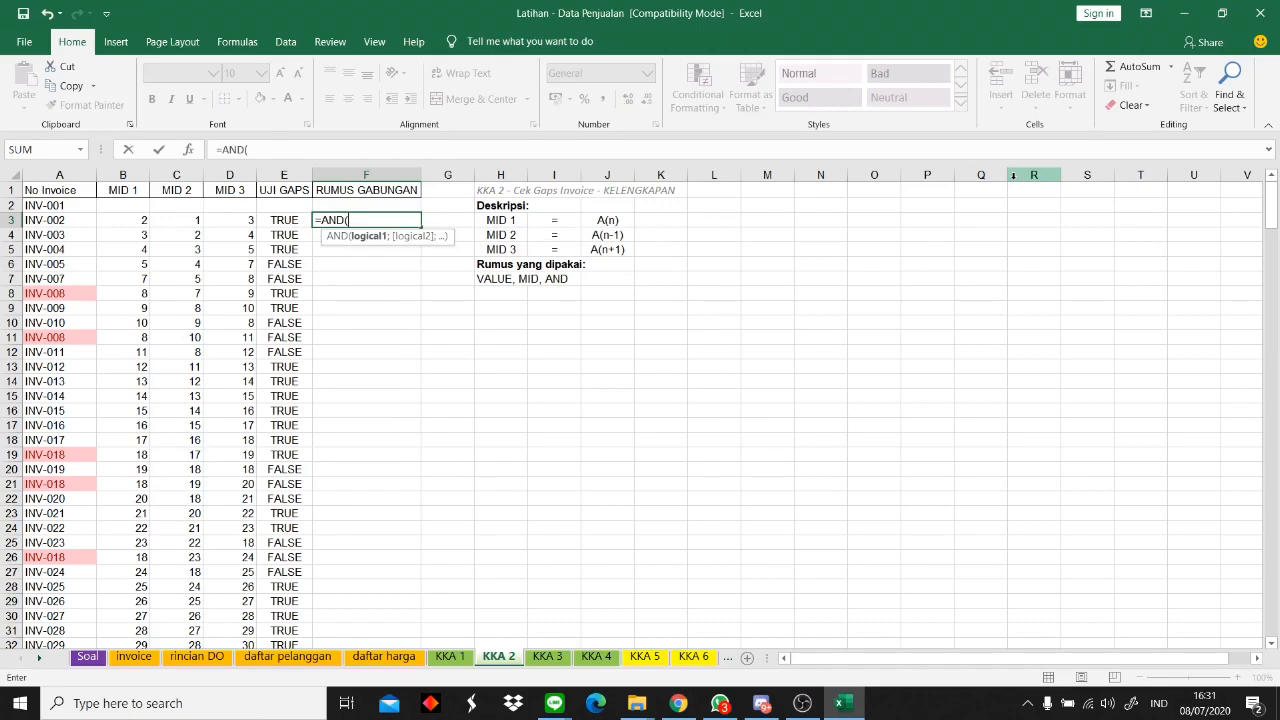
{"action": "type", "text": "VALUE"}
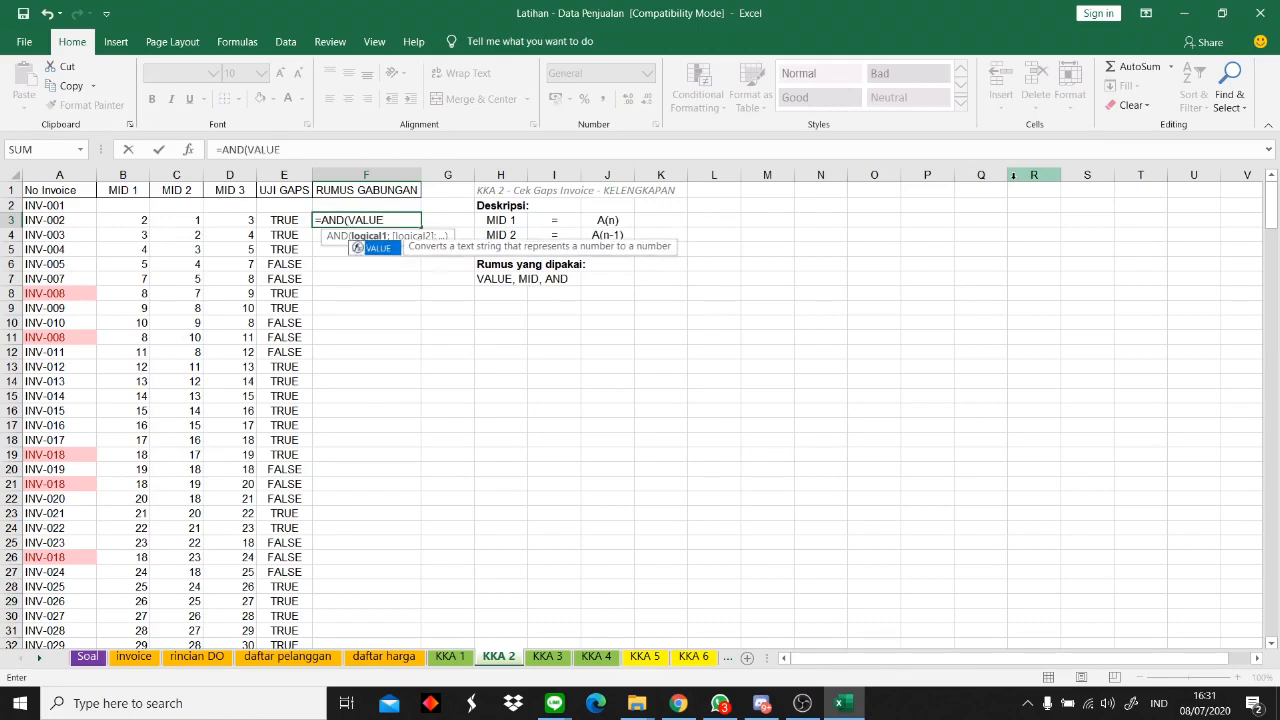
{"action": "type", "text": "(MID("}
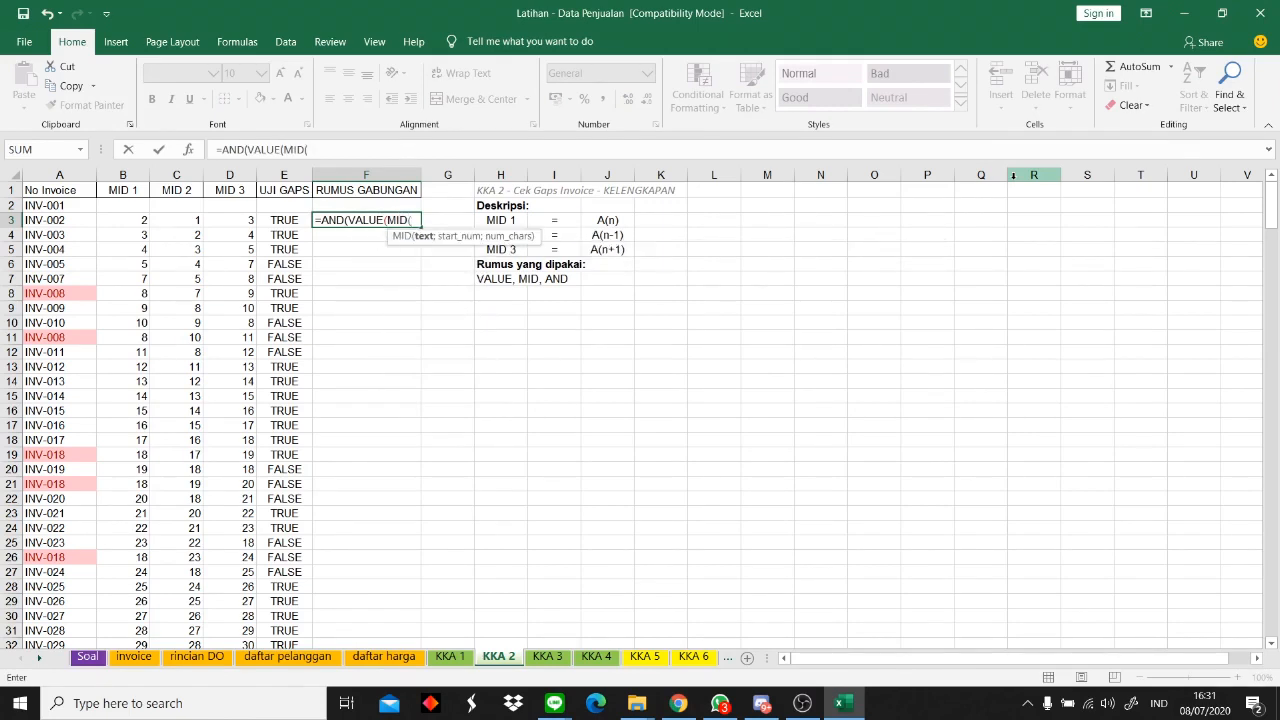
{"action": "left_click", "coordinate": [122, 219]}
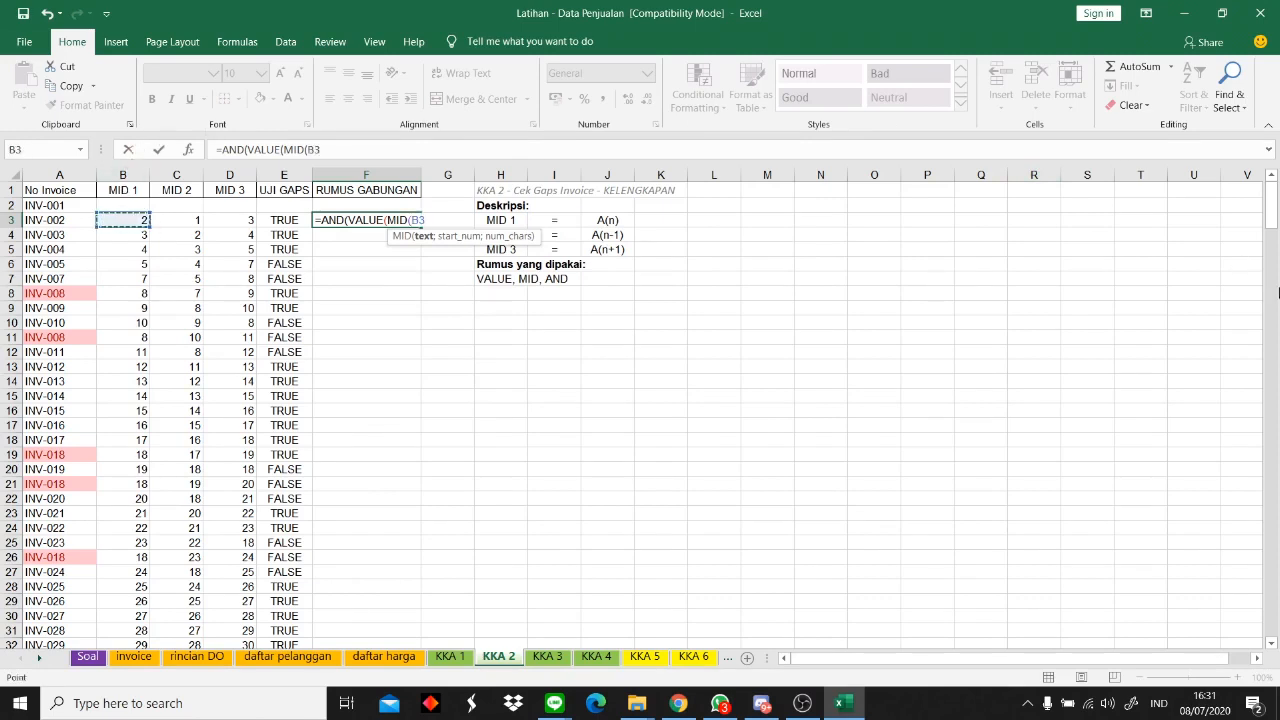
{"action": "left_click", "coordinate": [60, 215]}
{"action": "type", "text": ";5;3)"}
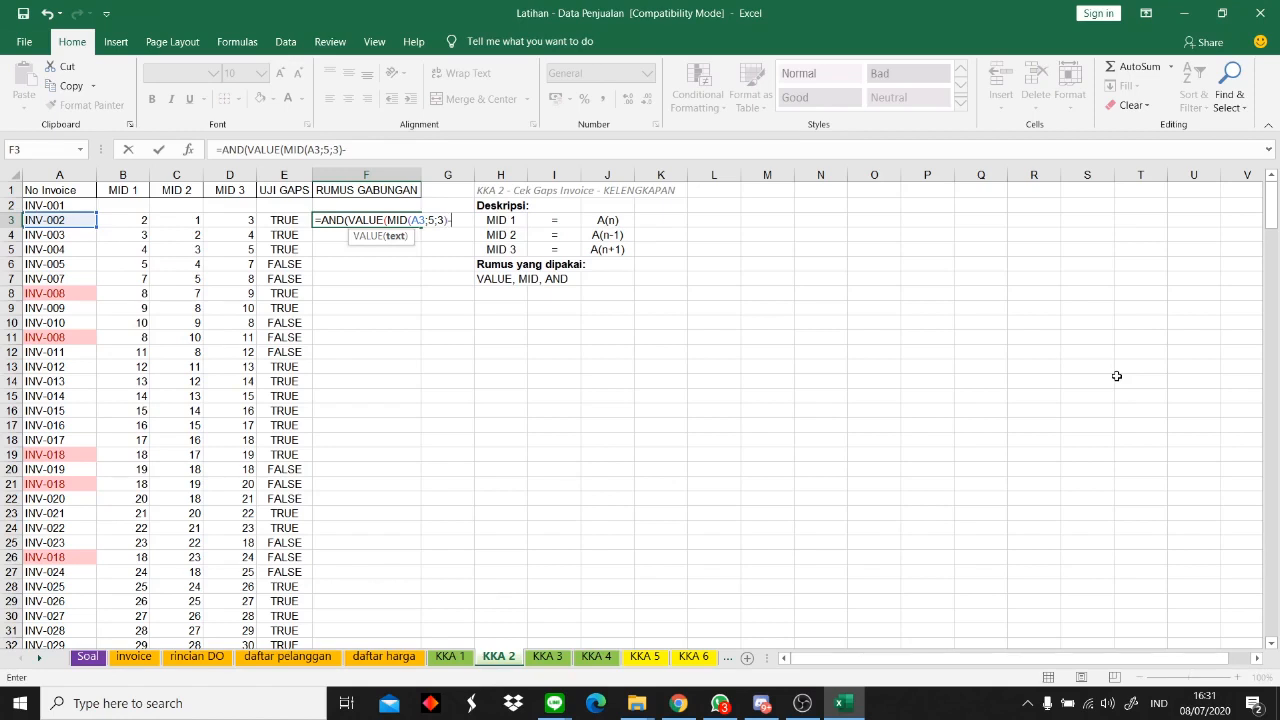
- Complete the first AND condition in F3 by subtracting VALUE(MID(A2;5;3)) from the current invoice number and requiring the difference to equal 1
{"action": "type", "text": ")-VALIE"}
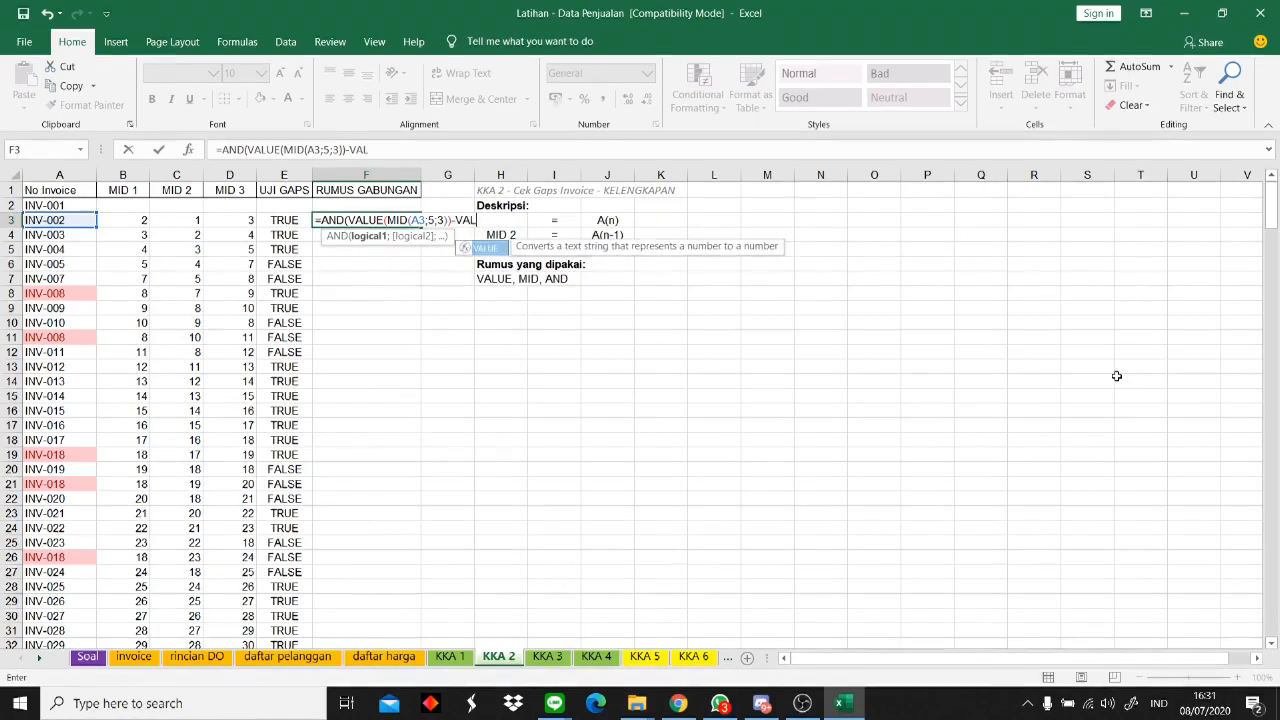
{"action": "key", "text": "BackSpace"}
{"action": "key", "text": "BackSpace"}
{"action": "key", "text": "BackSpace"}
{"action": "type", "text": "LUE"}
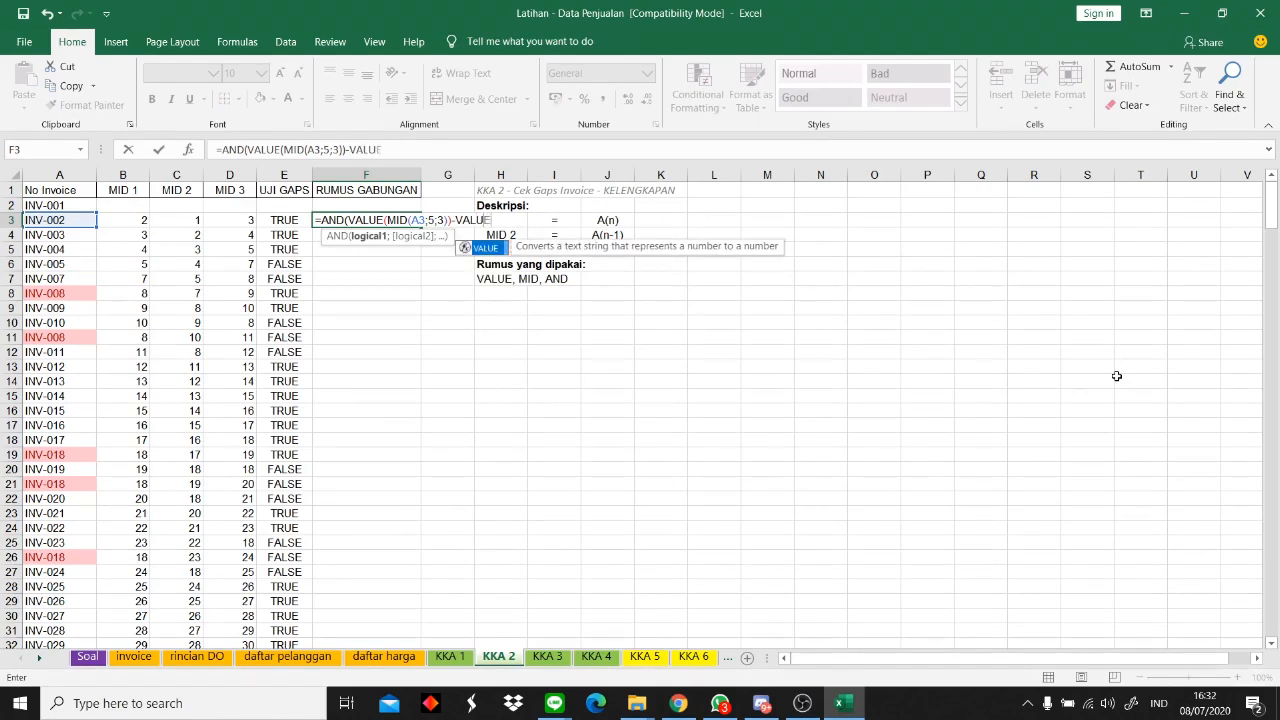
{"action": "type", "text": "(MID("}
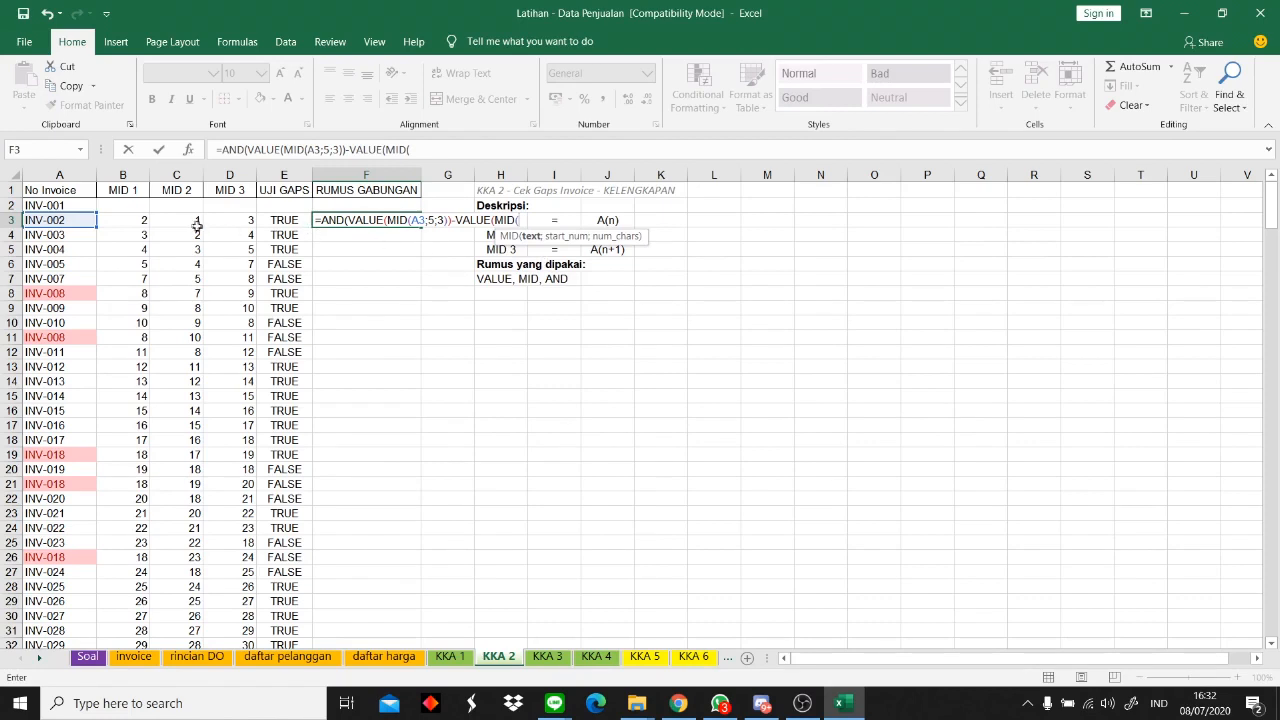
{"action": "left_click", "coordinate": [88, 205]}
{"action": "type", "text": ";"}
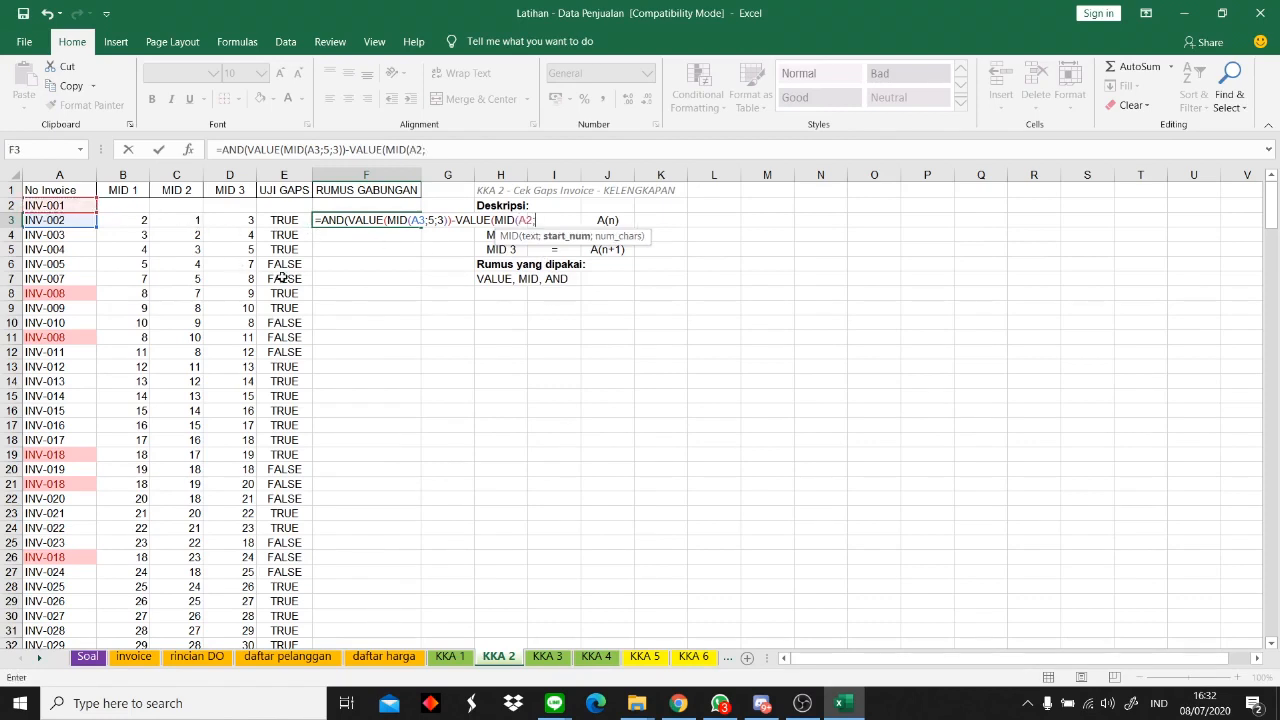
{"action": "type", "text": "5;3)"}
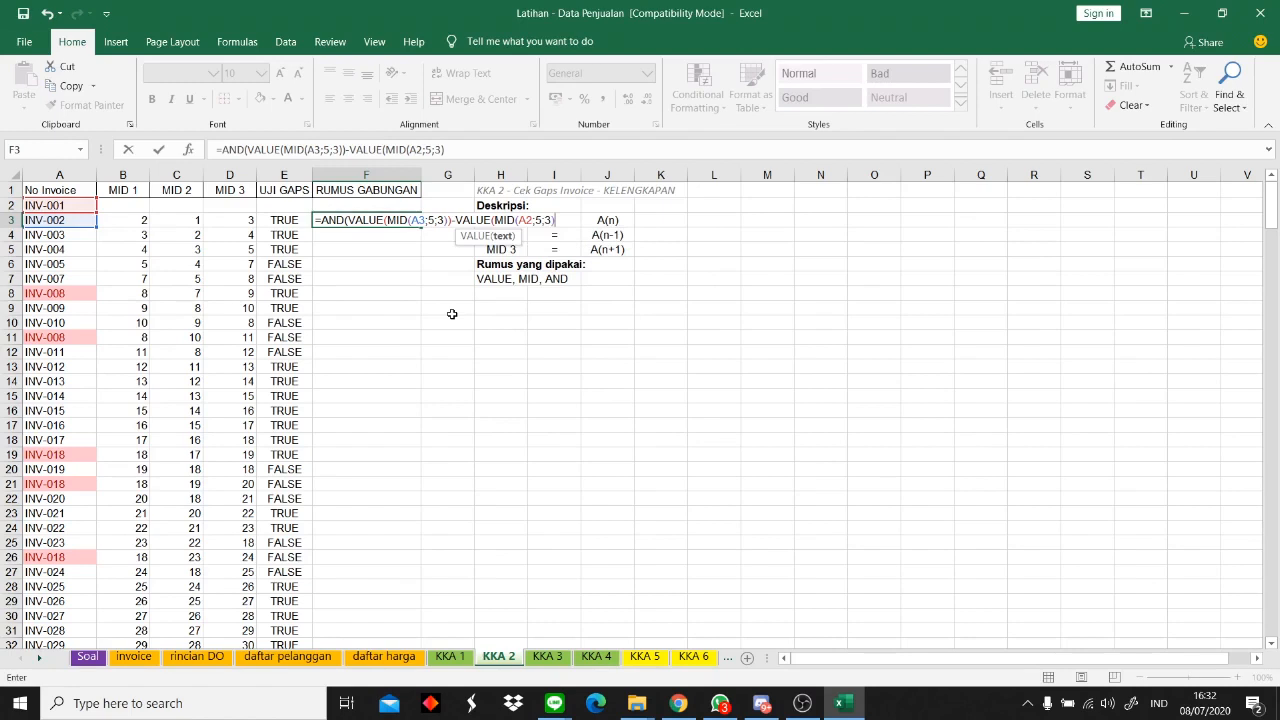
{"action": "type", "text": ")=1"}
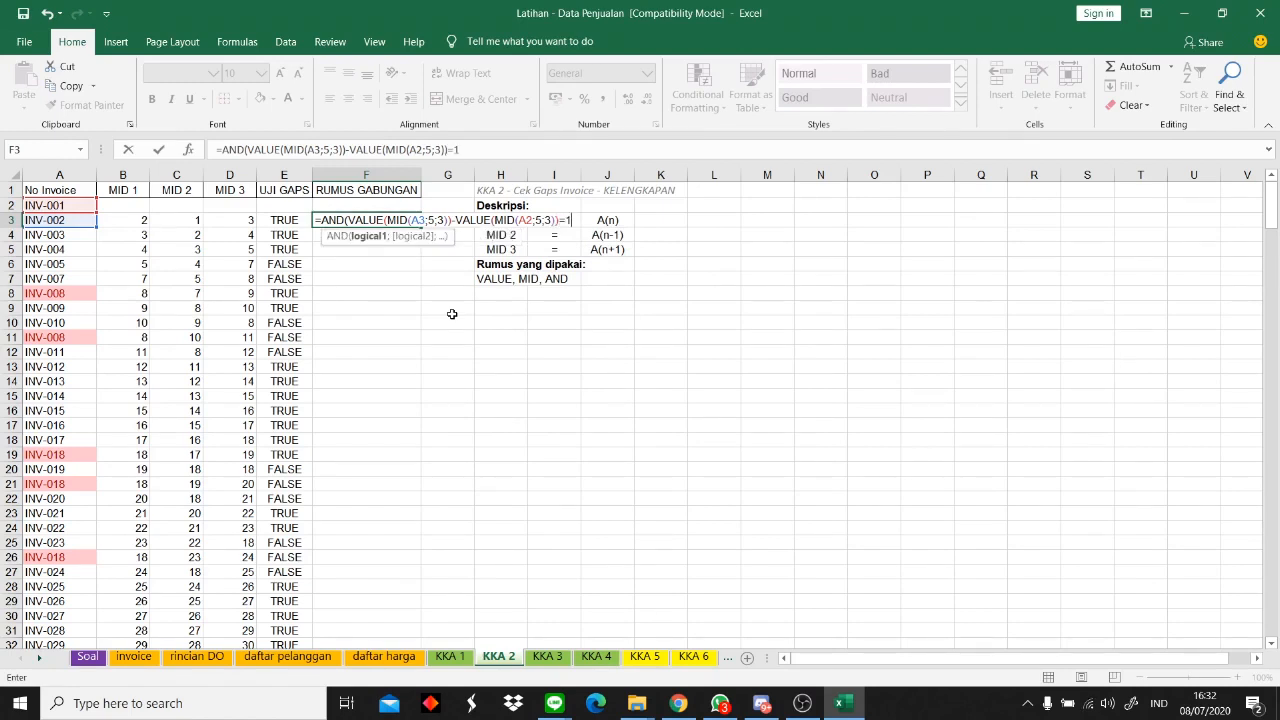
{"action": "type", "text": ";"}
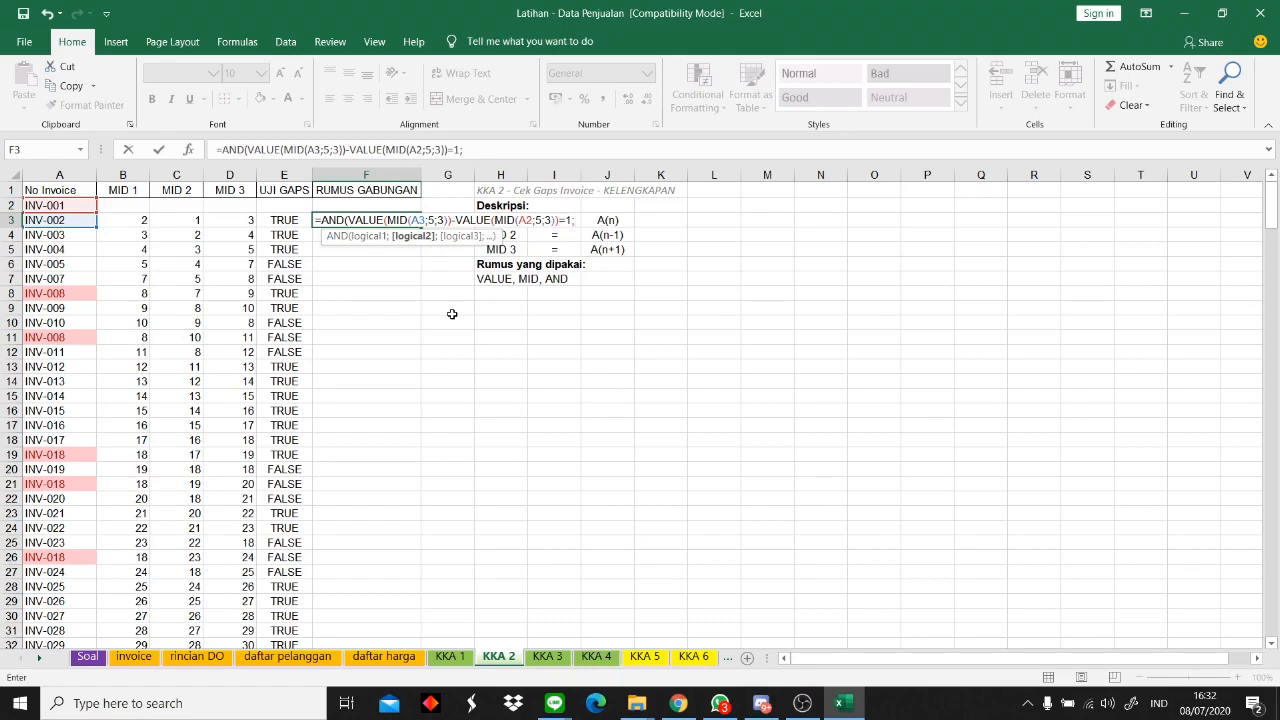
- Start the second AND condition in F3 with VALUE(MID(A4;5;3))- for the next invoice number
{"action": "type", "text": "VALUE("}
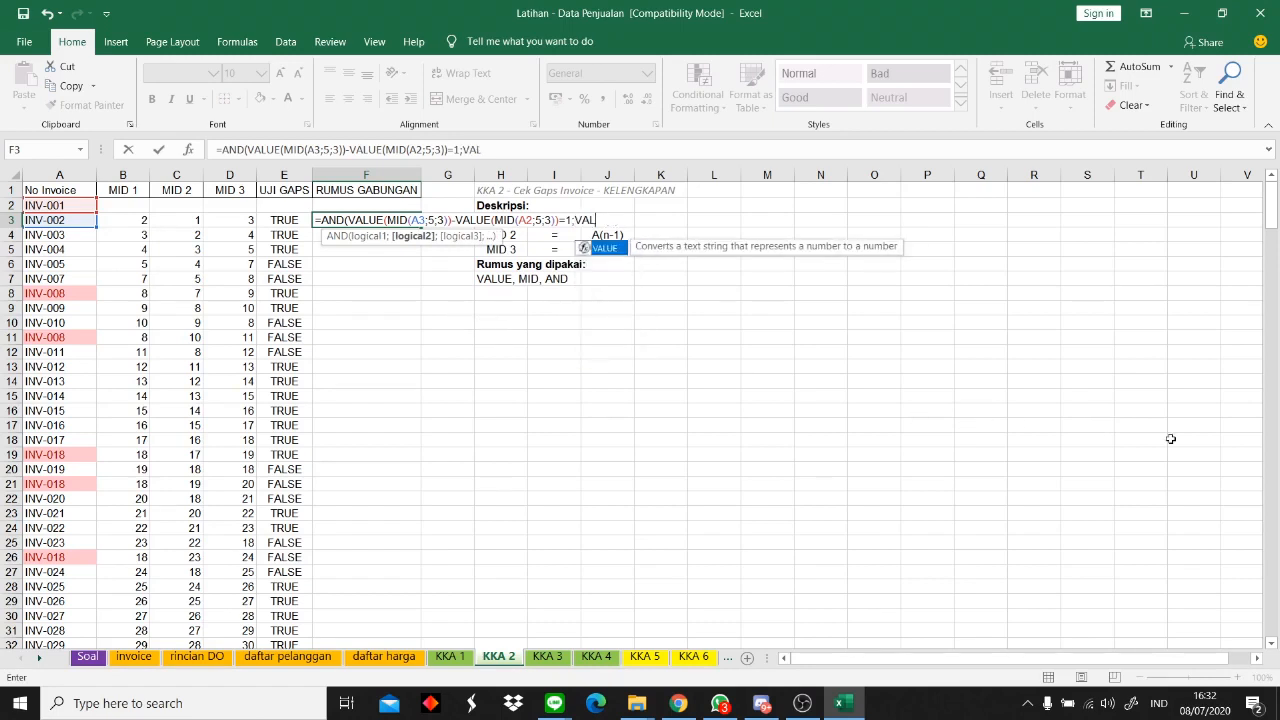
{"action": "type", "text": "MID("}
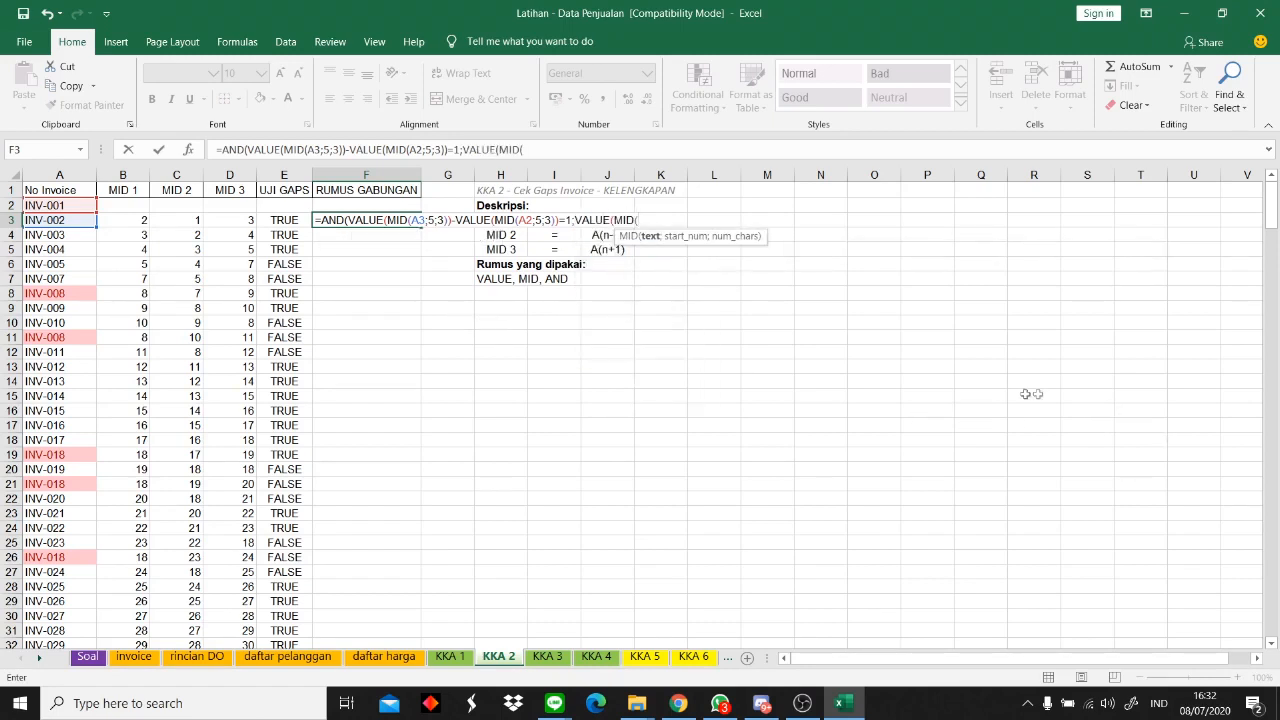
{"action": "left_click", "coordinate": [60, 234]}
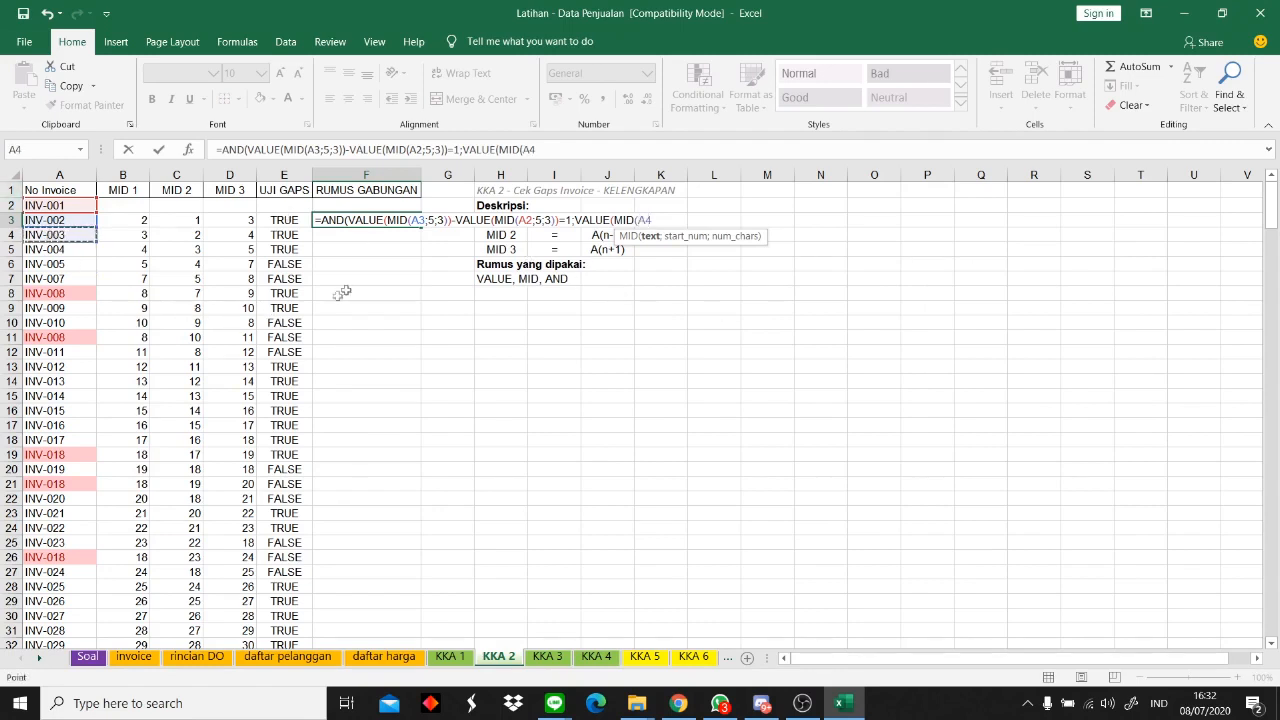
{"action": "type", "text": ";"}
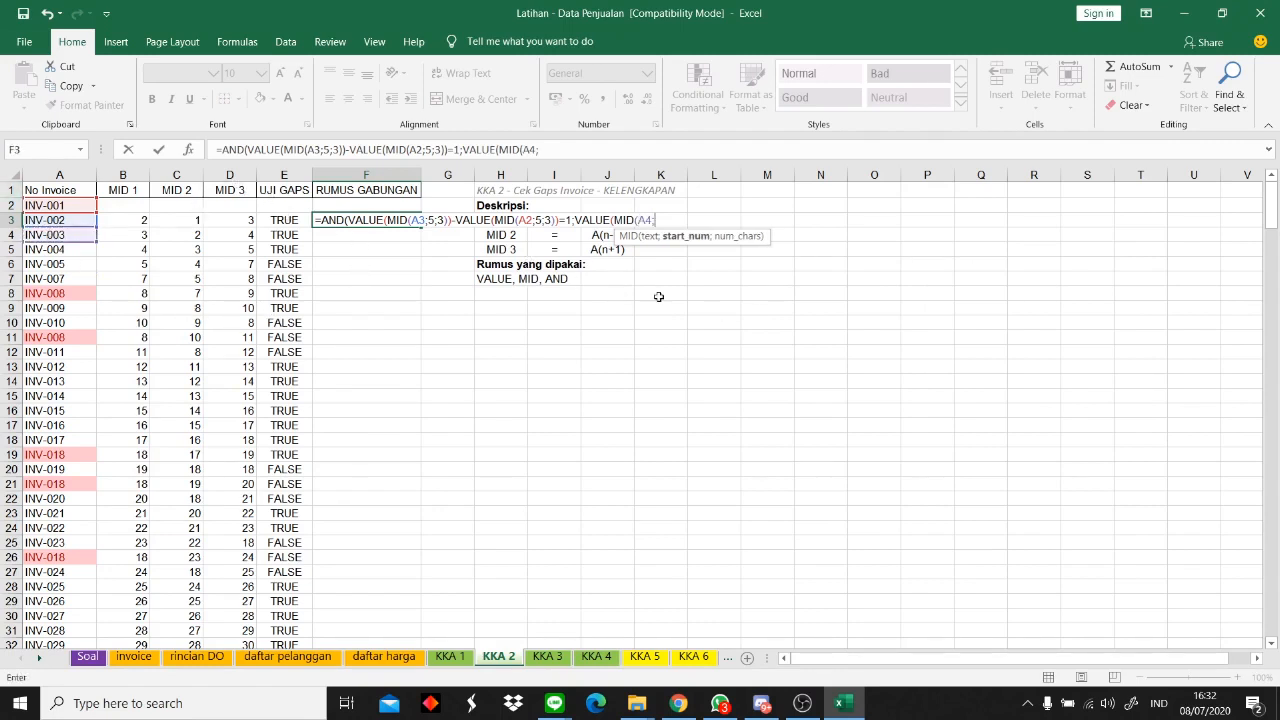
{"action": "type", "text": "5;3)"}
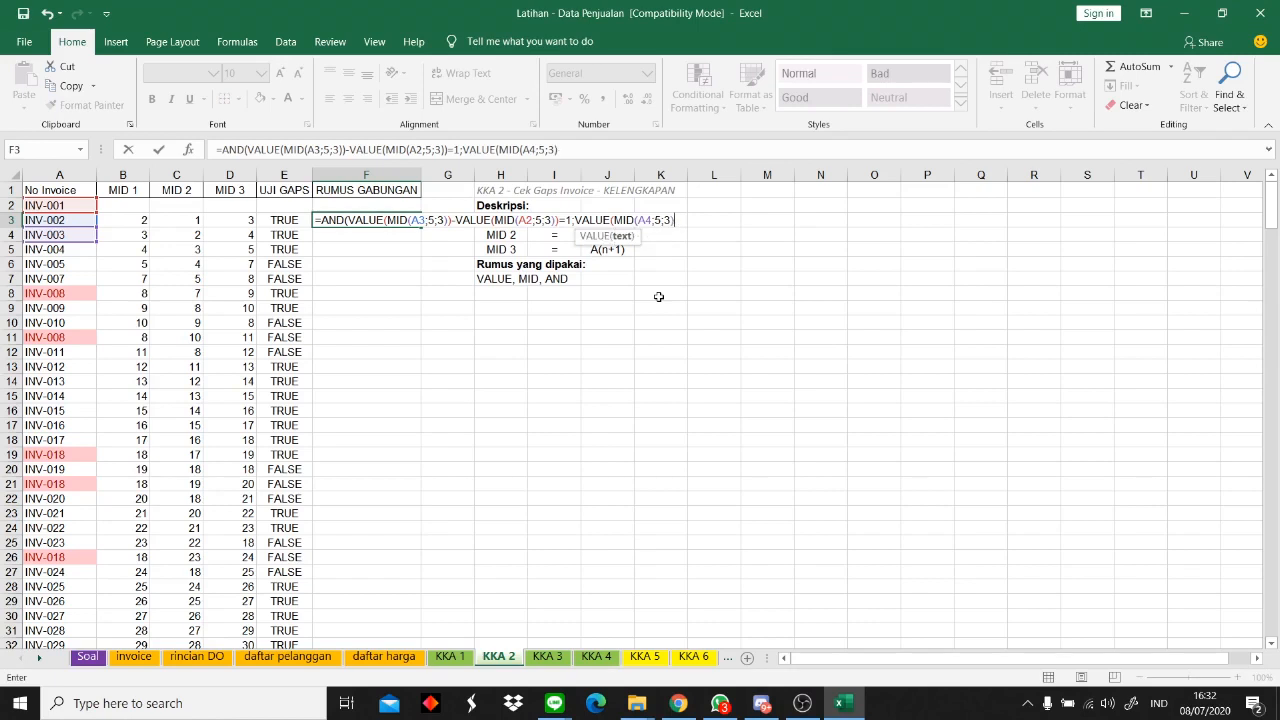
{"action": "type", "text": ")-"}
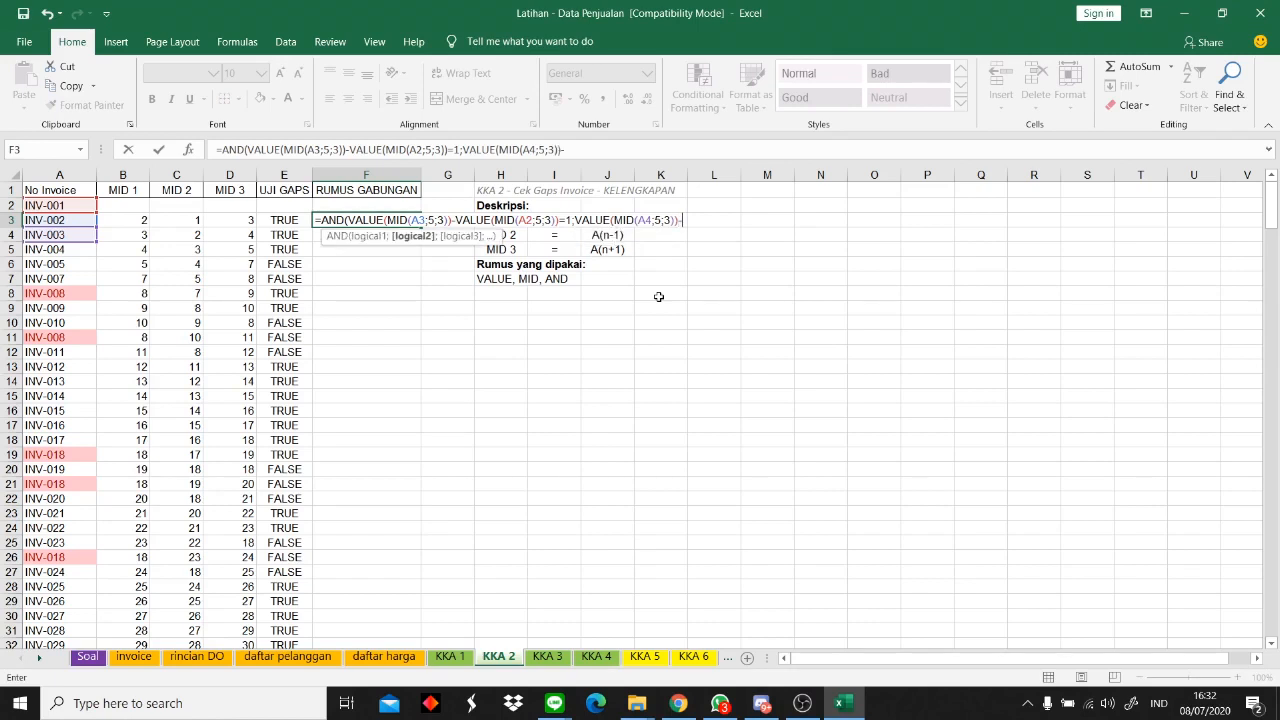
- Finish the second condition by subtracting VALUE(MID(A3;5;3)), require the difference to equal 1, and enter the formula in F3
{"action": "left_click", "coordinate": [73, 222]}
{"action": "key", "text": "BackSpace"}
{"action": "key", "text": "BackSpace"}
{"action": "type", "text": "VALUE"}
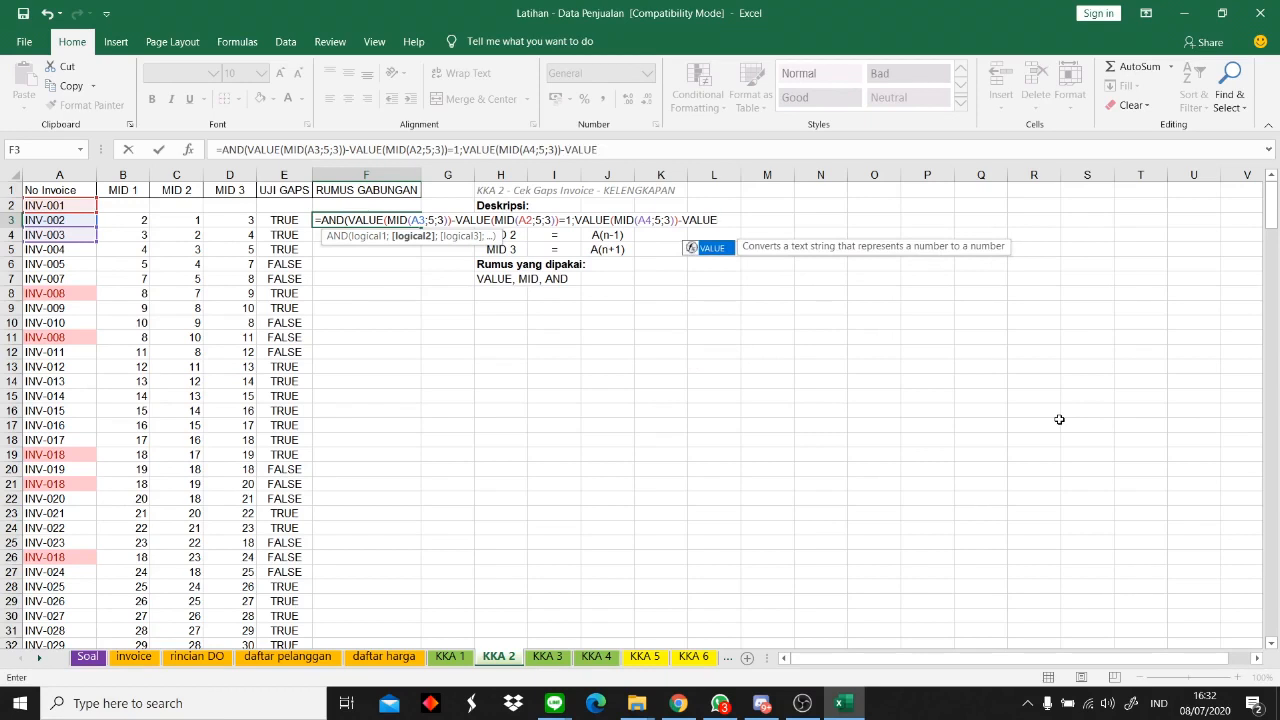
{"action": "type", "text": "(MID("}
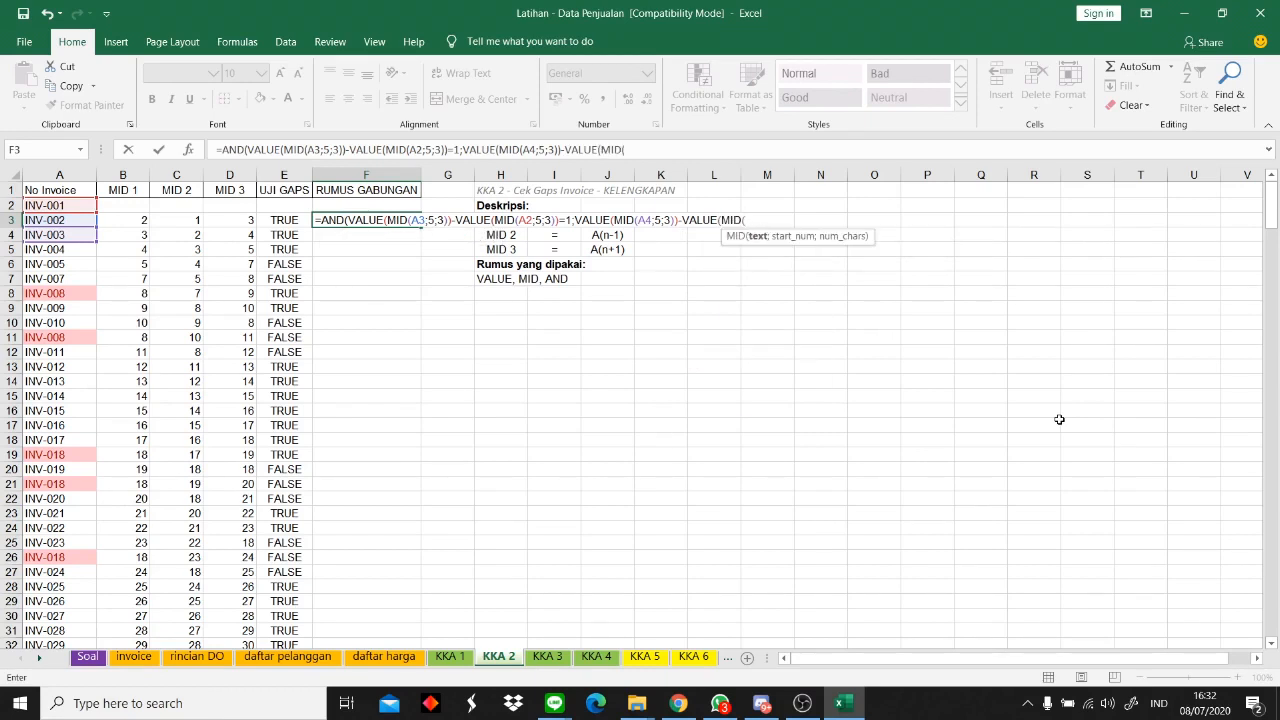
{"action": "left_click", "coordinate": [80, 220]}
{"action": "type", "text": ";5;3)"}
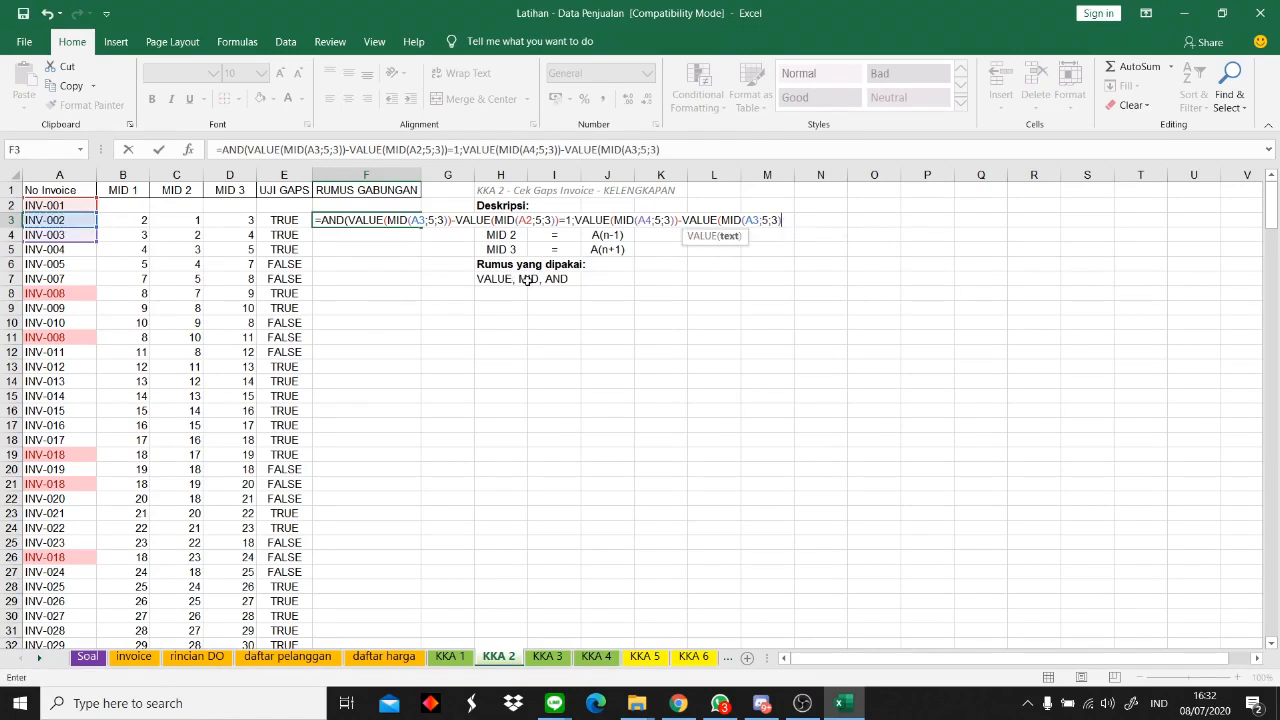
{"action": "type", "text": ")="}
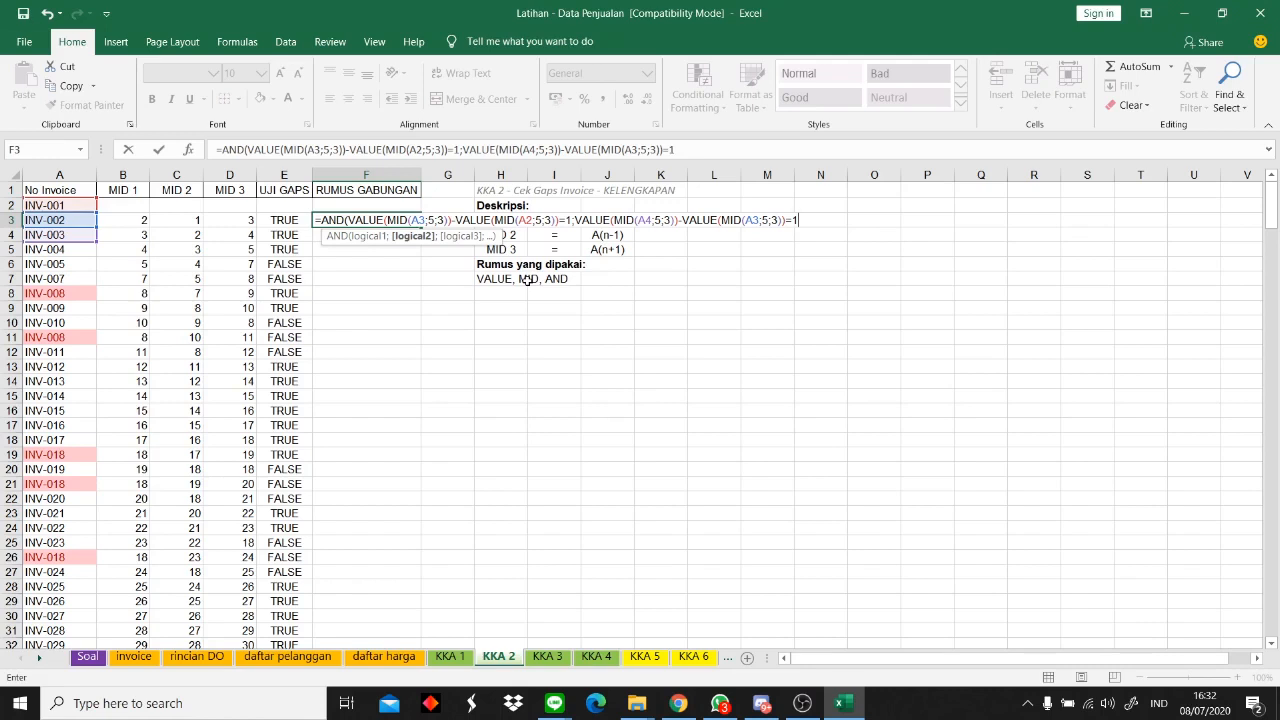
{"action": "type", "text": "1)"}
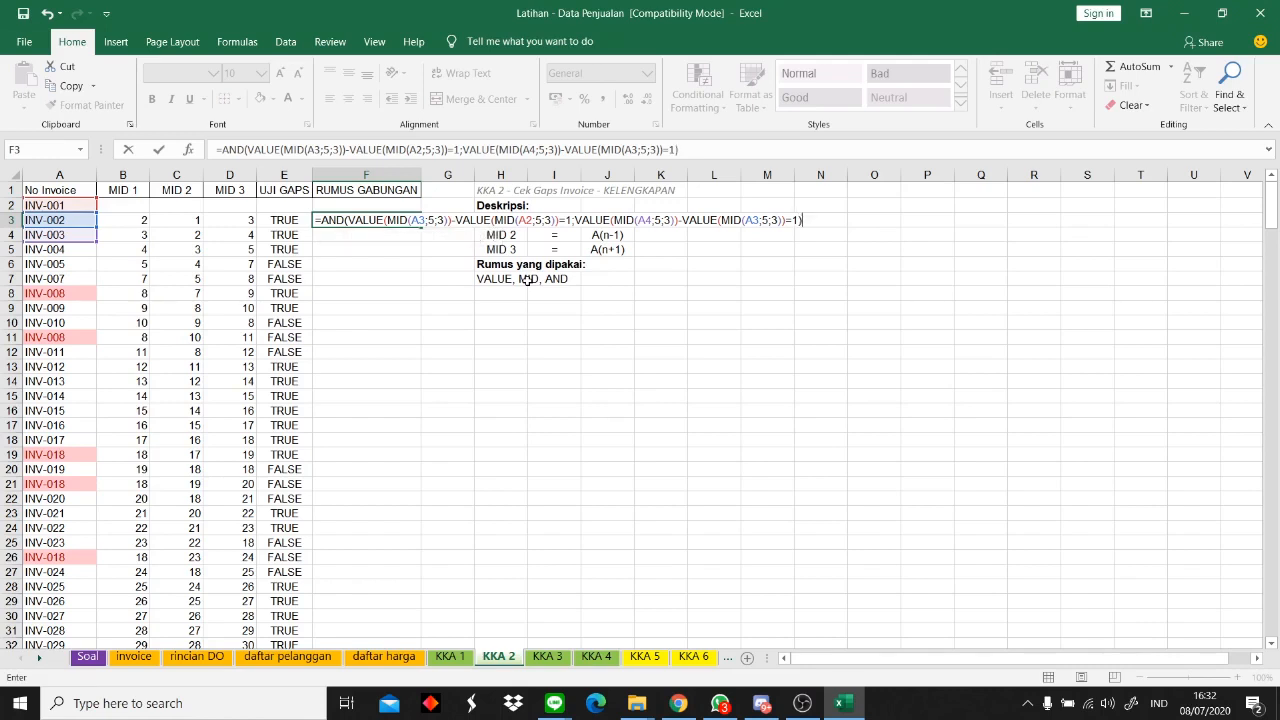
{"action": "key", "text": "Return"}
- Fill the F3 formula down the whole RUMUS GABUNGAN column
{"action": "left_click", "coordinate": [405, 220]}
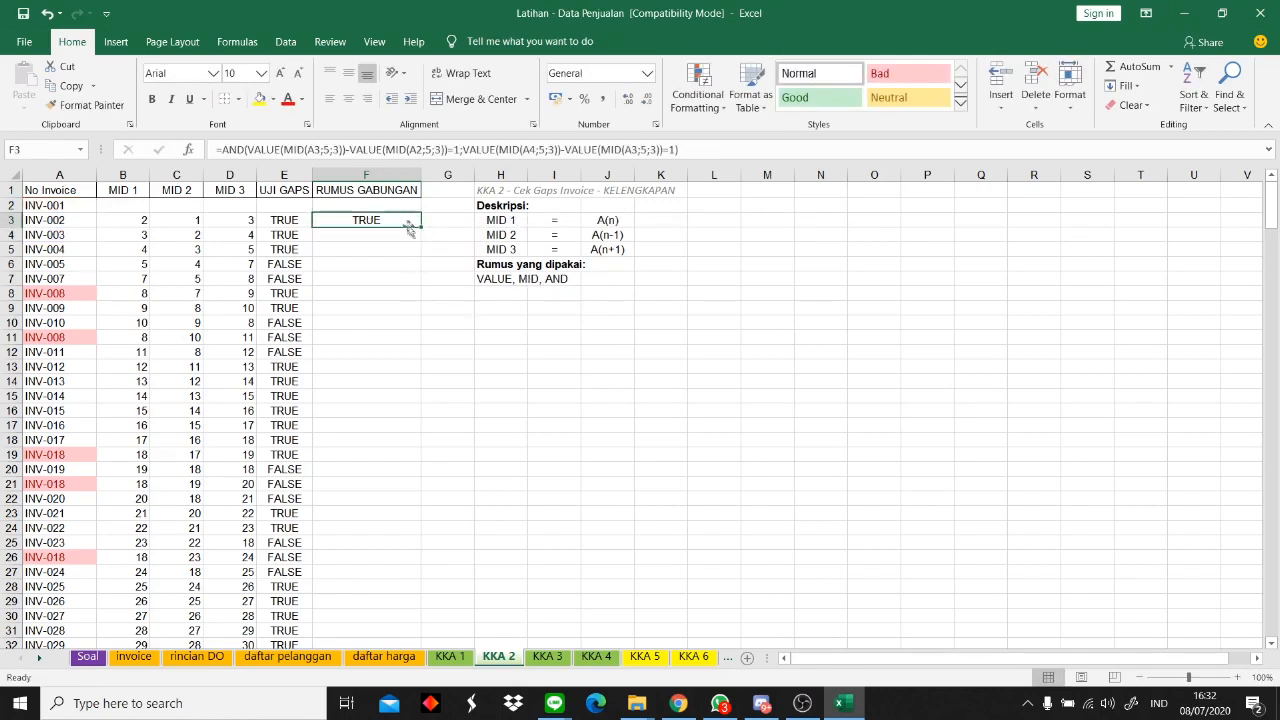
{"action": "double_click", "coordinate": [421, 227]}
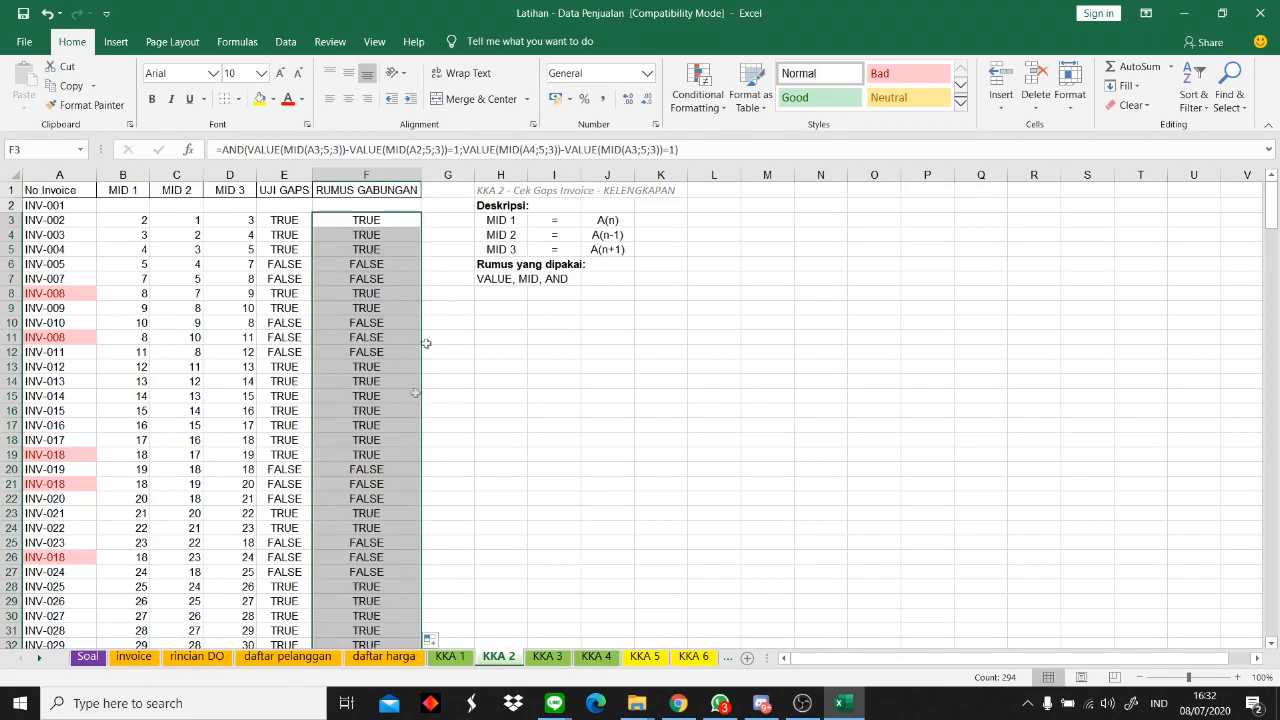
{"action": "left_click", "coordinate": [500, 454]}
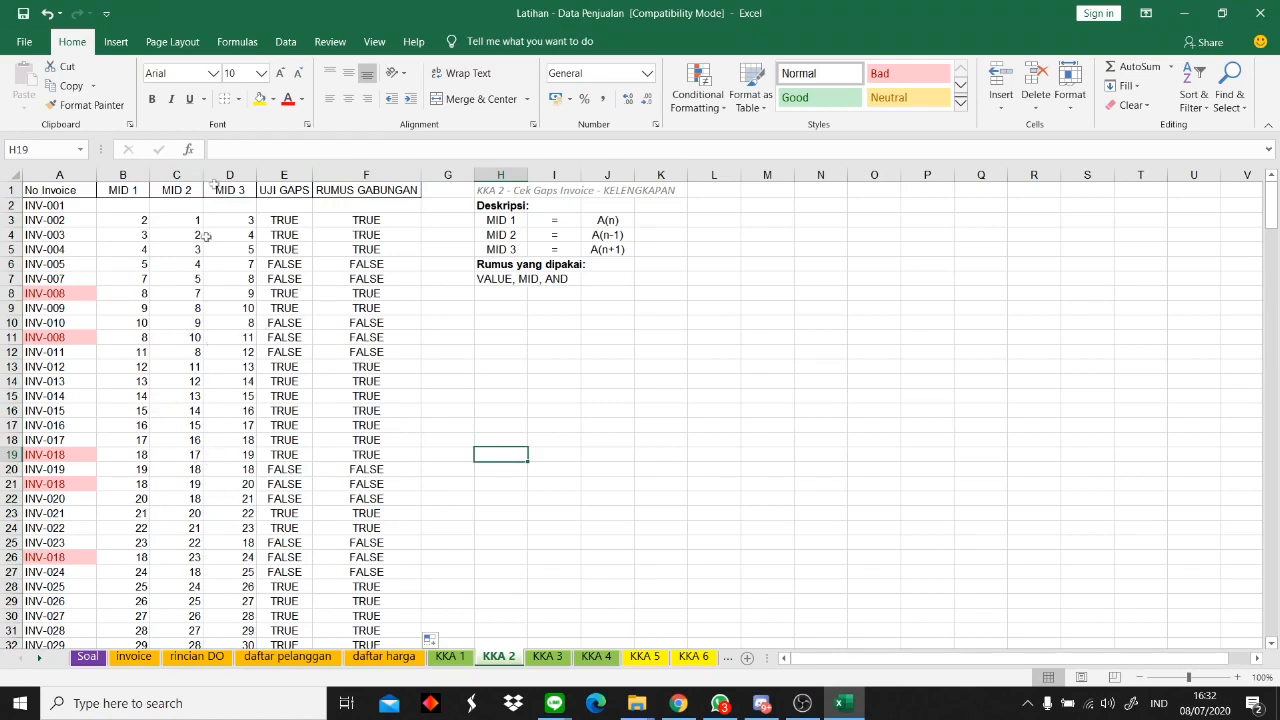
- Merge and center cells B2:F2 in the INV-001 row and enter TRUE in the merged cell
{"action": "left_click", "coordinate": [264, 250]}
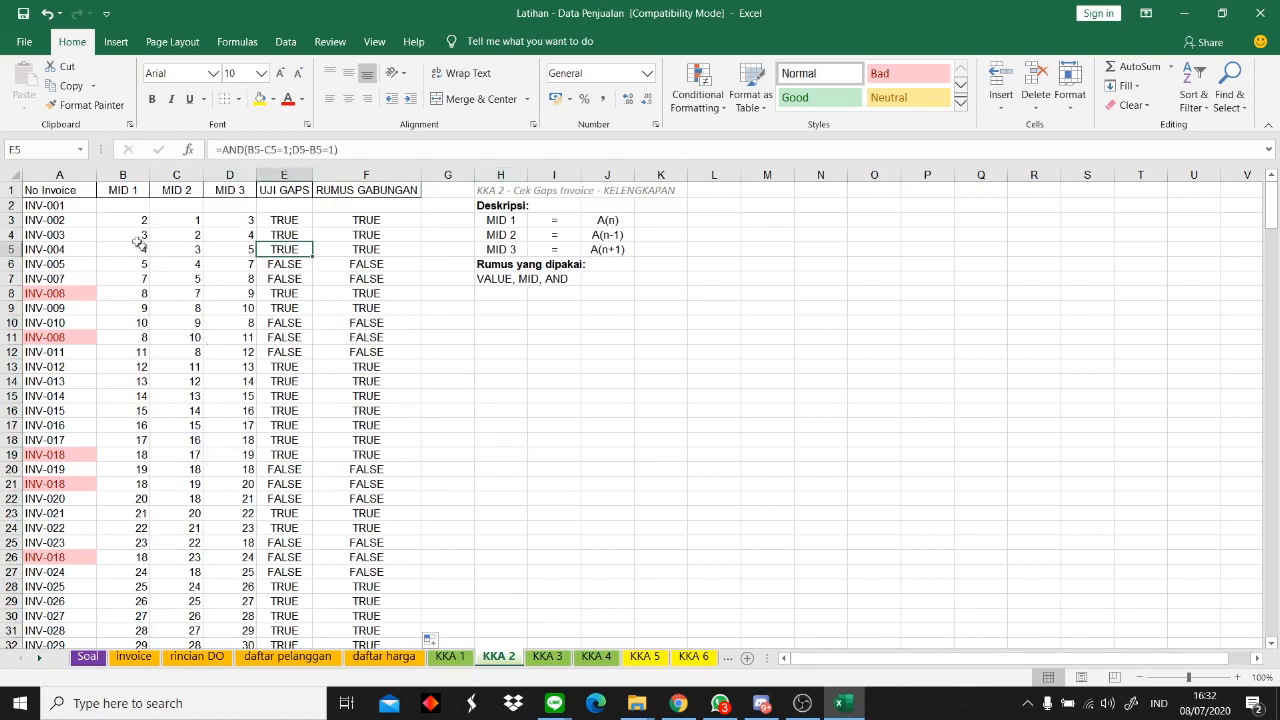
{"action": "left_click", "coordinate": [74, 208]}
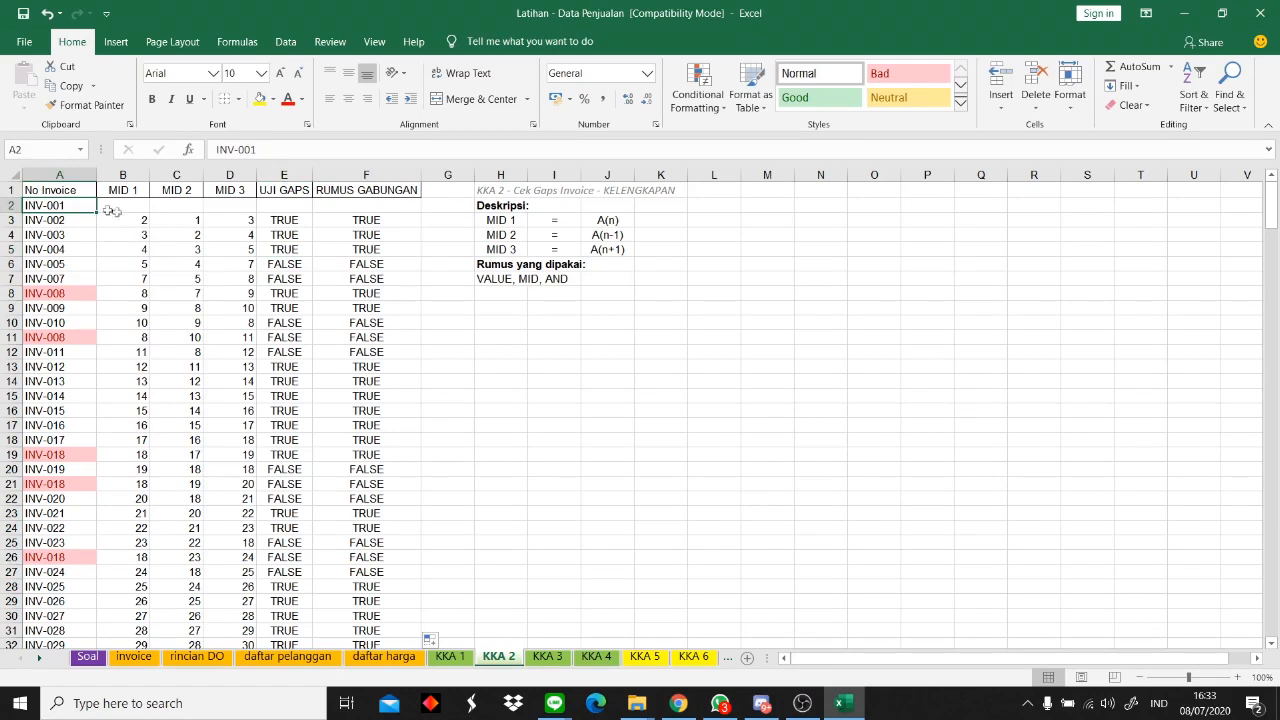
{"action": "left_click", "coordinate": [279, 208]}
{"action": "left_click_drag", "start_coordinate": [143, 208], "coordinate": [402, 206]}
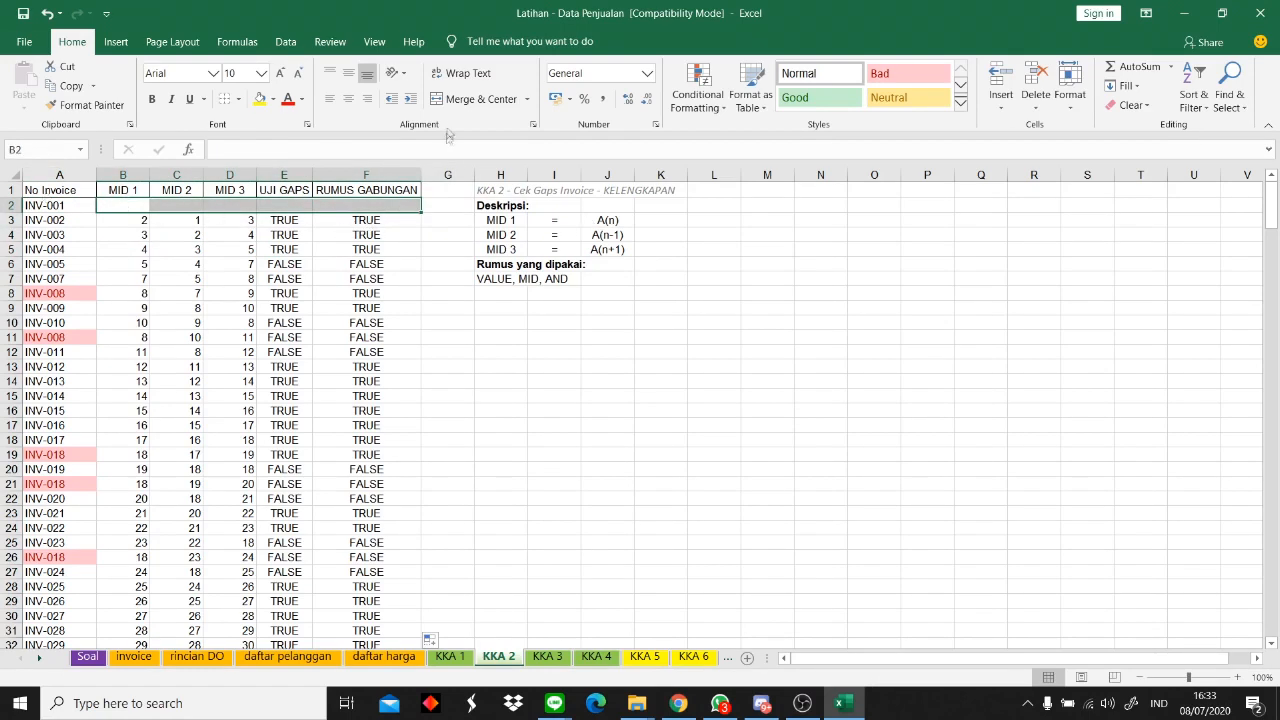
{"action": "left_click", "coordinate": [475, 98]}
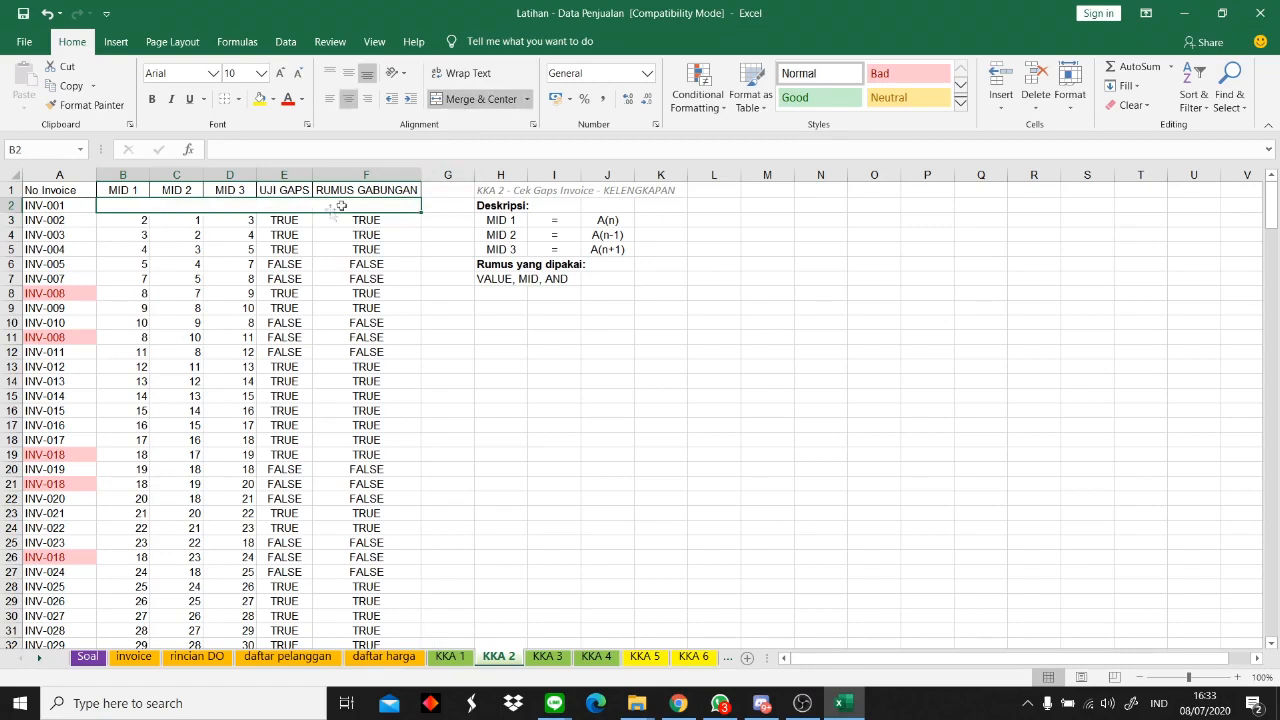
{"action": "left_click", "coordinate": [394, 204]}
{"action": "type", "text": "TRUE"}
{"action": "key", "text": "Return"}
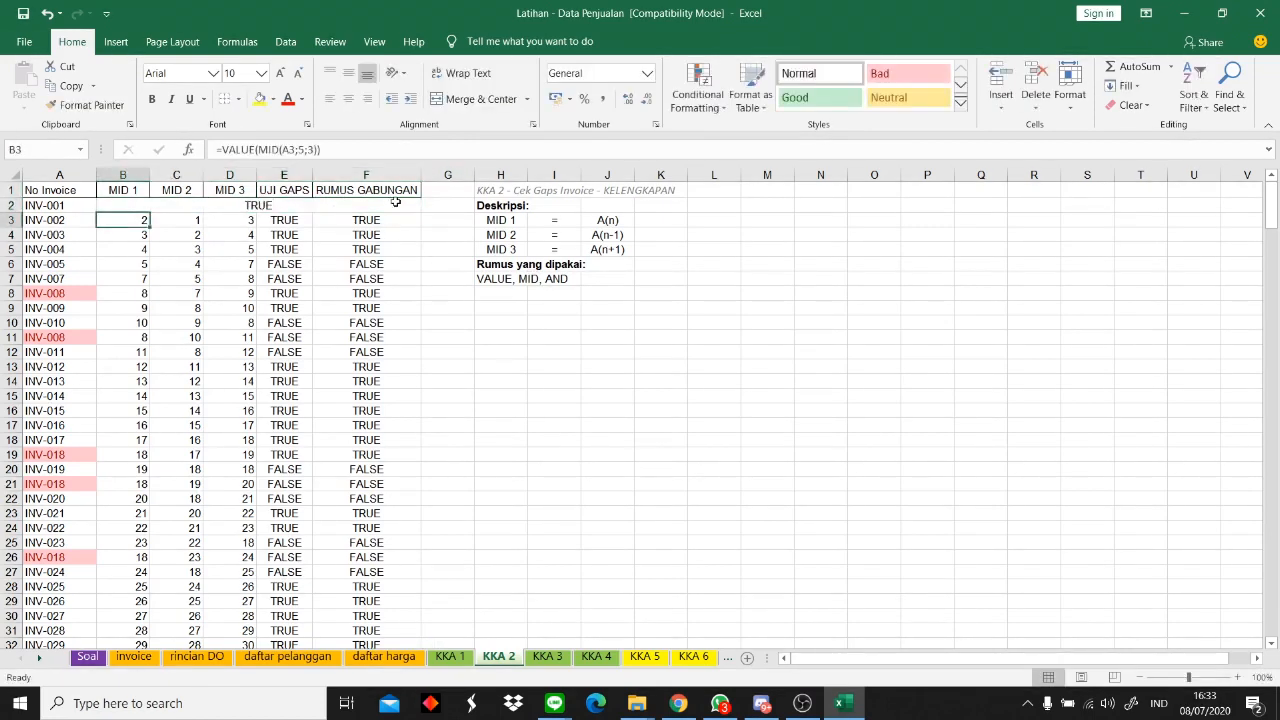
{"action": "left_click_drag", "start_coordinate": [592, 366], "coordinate": [588, 378]}
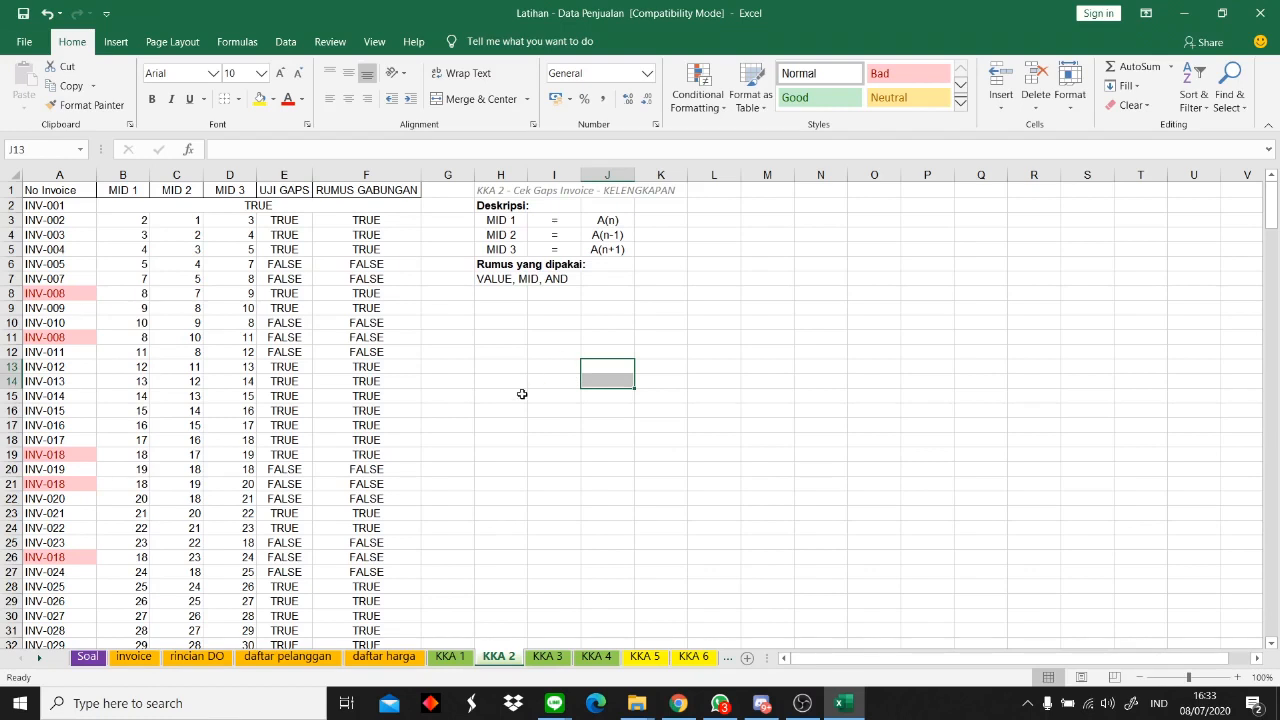
- Return to the Soal sheet, review test 3 on DO without issued invoices, and open its KKA 3 working paper
{"action": "left_click", "coordinate": [508, 196]}
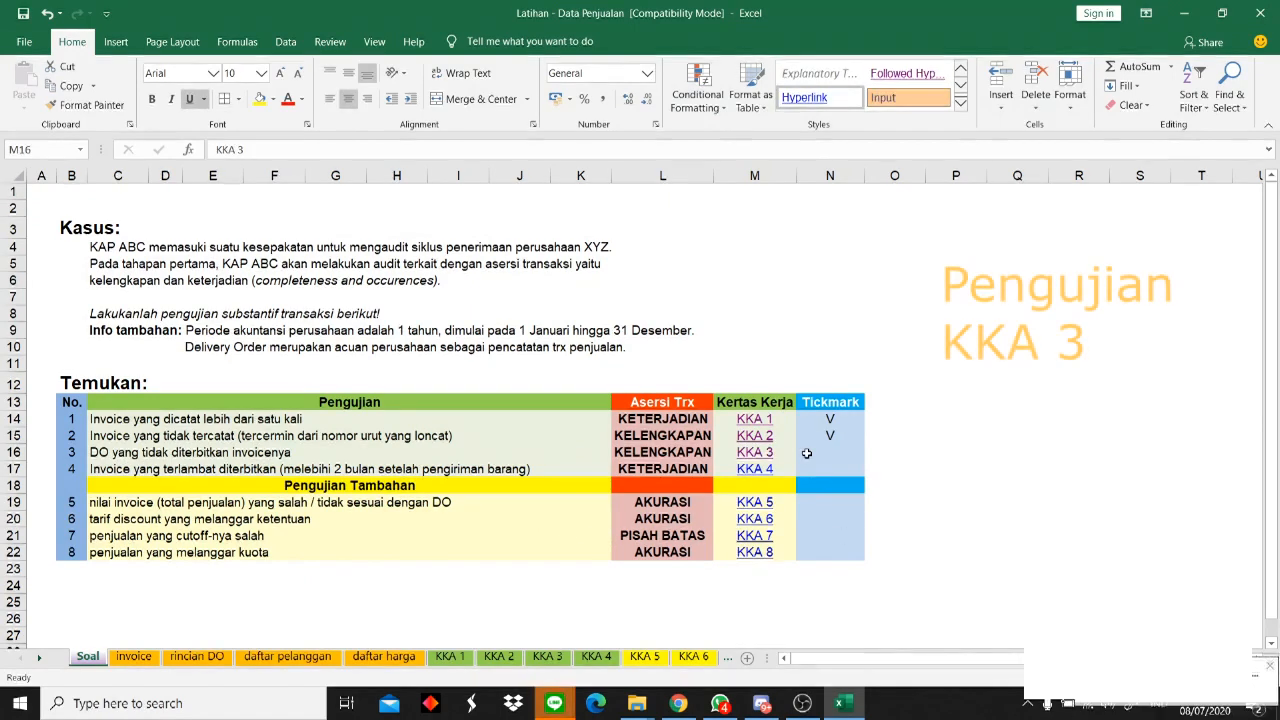
{"action": "key", "text": "Right"}
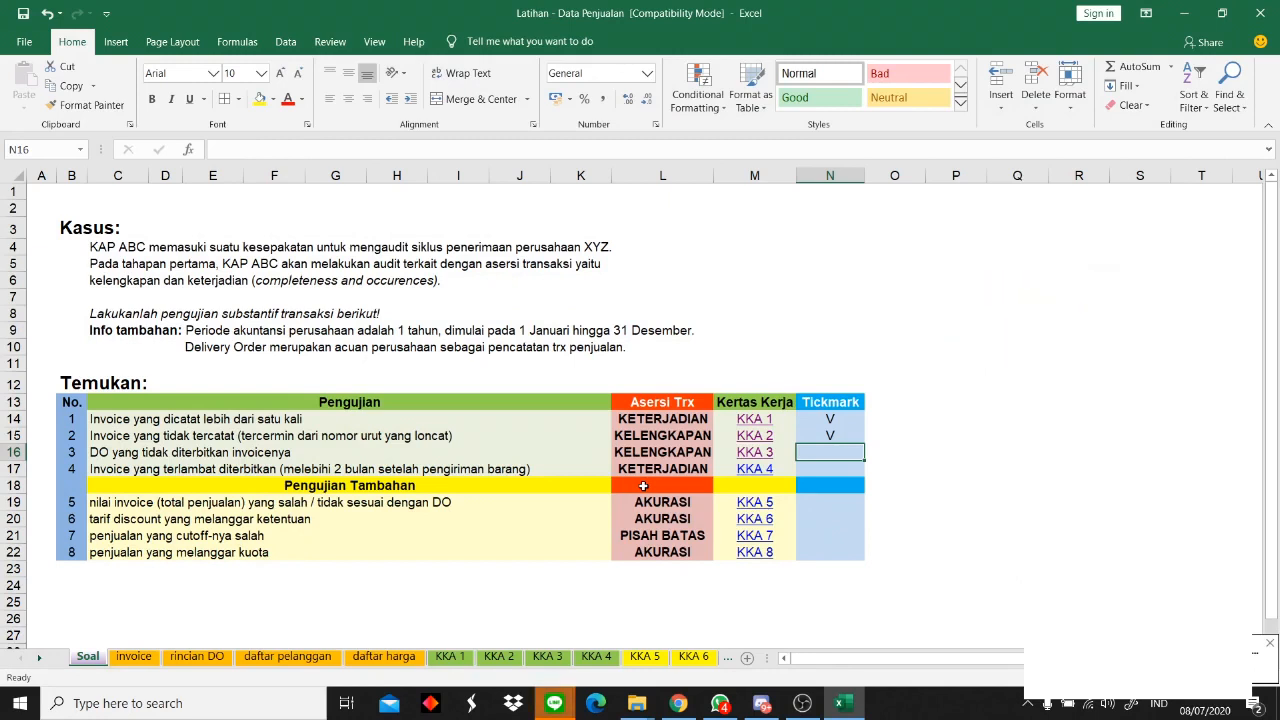
{"action": "left_click", "coordinate": [112, 458]}
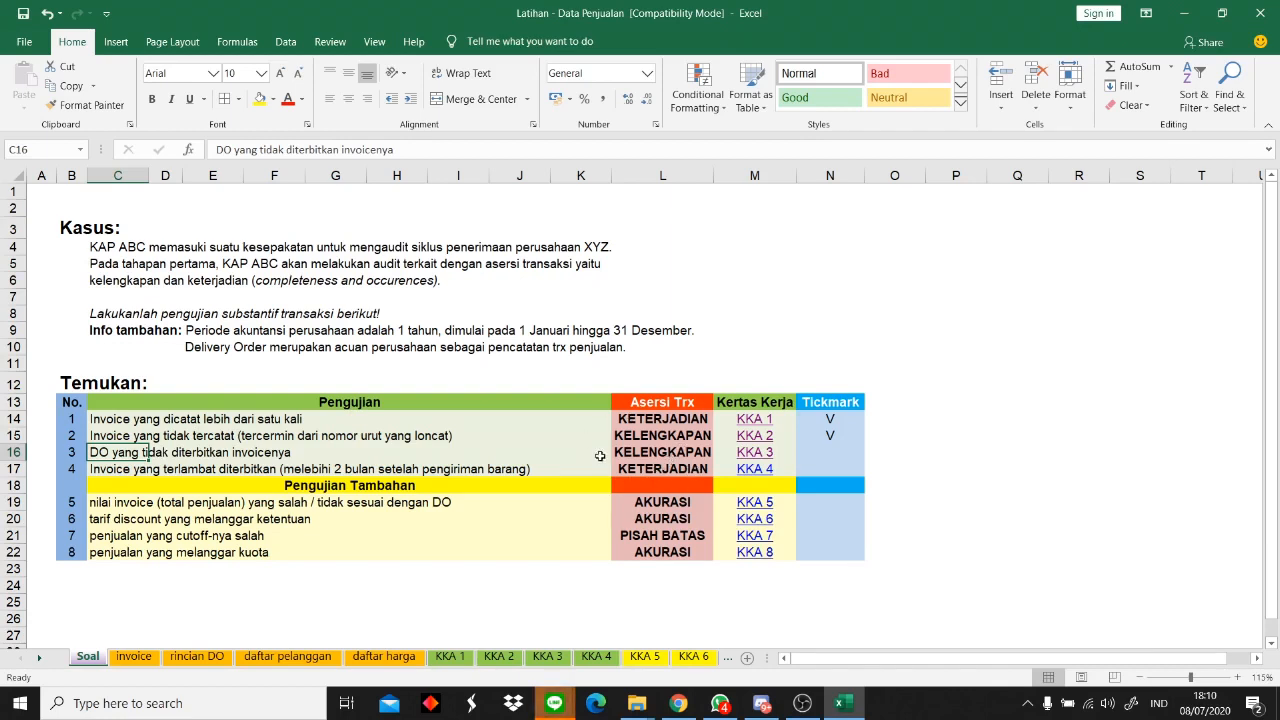
{"action": "left_click", "coordinate": [660, 455]}
{"action": "left_click", "coordinate": [757, 453]}
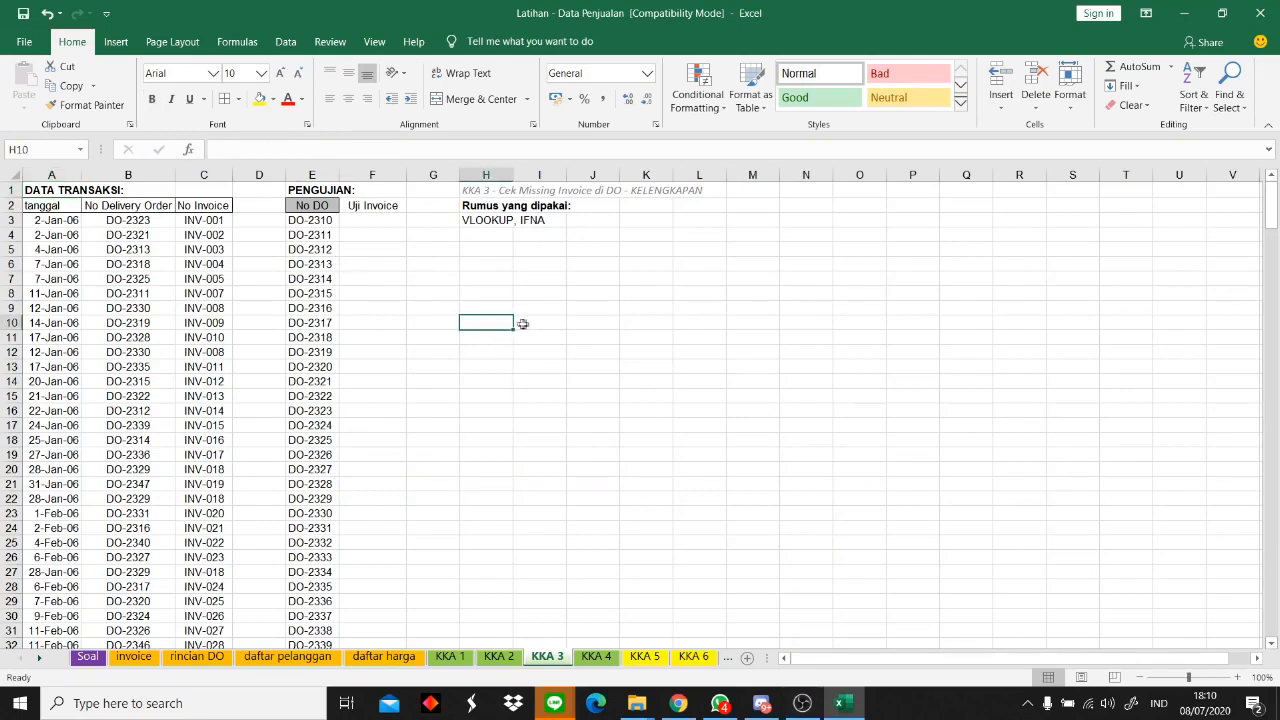
- Compare the DATA TRANSAKSI and PENGUJIAN sections of KKA 3 with the tanggal, No Invoice and No Delivery Order columns on the invoice sheet
{"action": "left_click", "coordinate": [66, 190]}
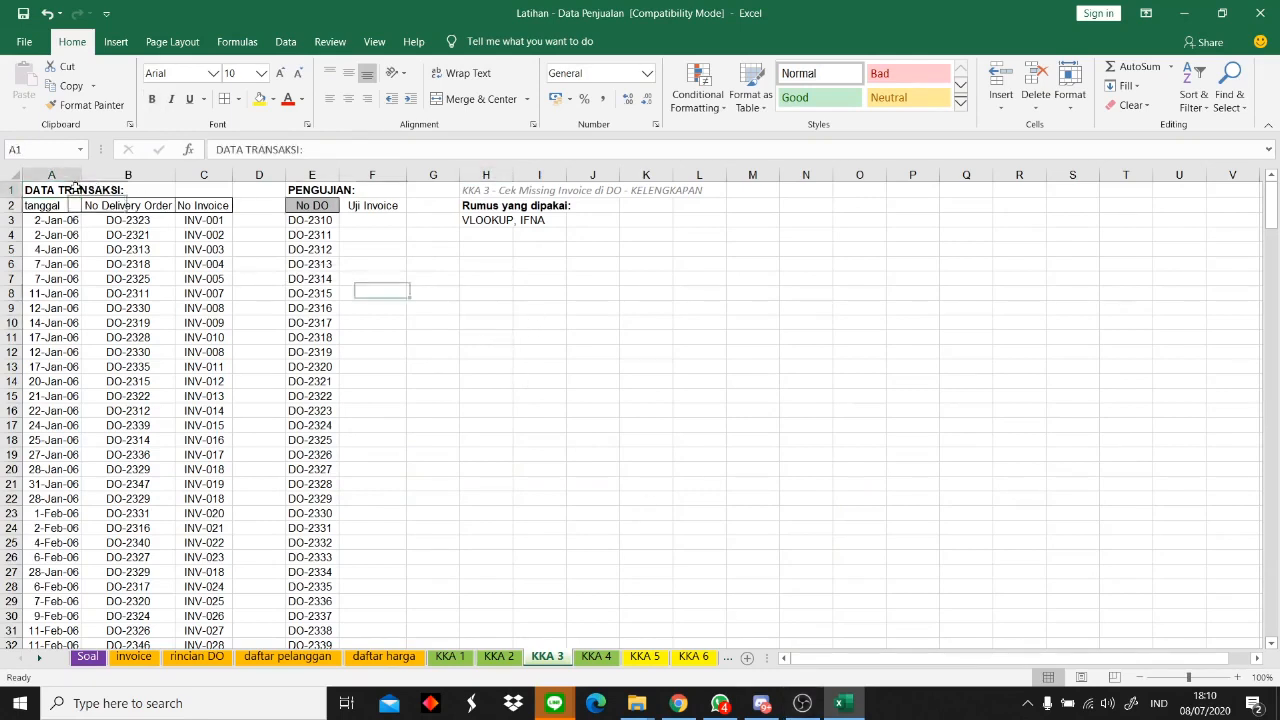
{"action": "left_click", "coordinate": [293, 190]}
{"action": "left_click", "coordinate": [577, 486]}
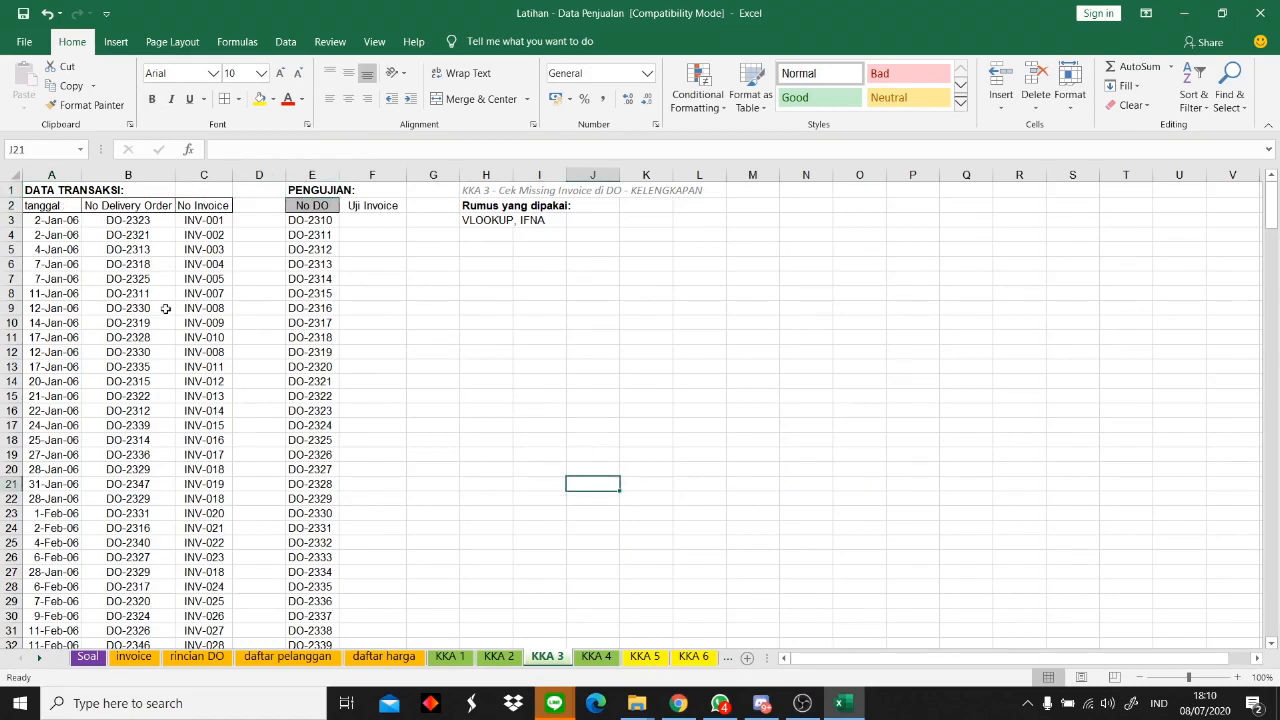
{"action": "left_click", "coordinate": [134, 656]}
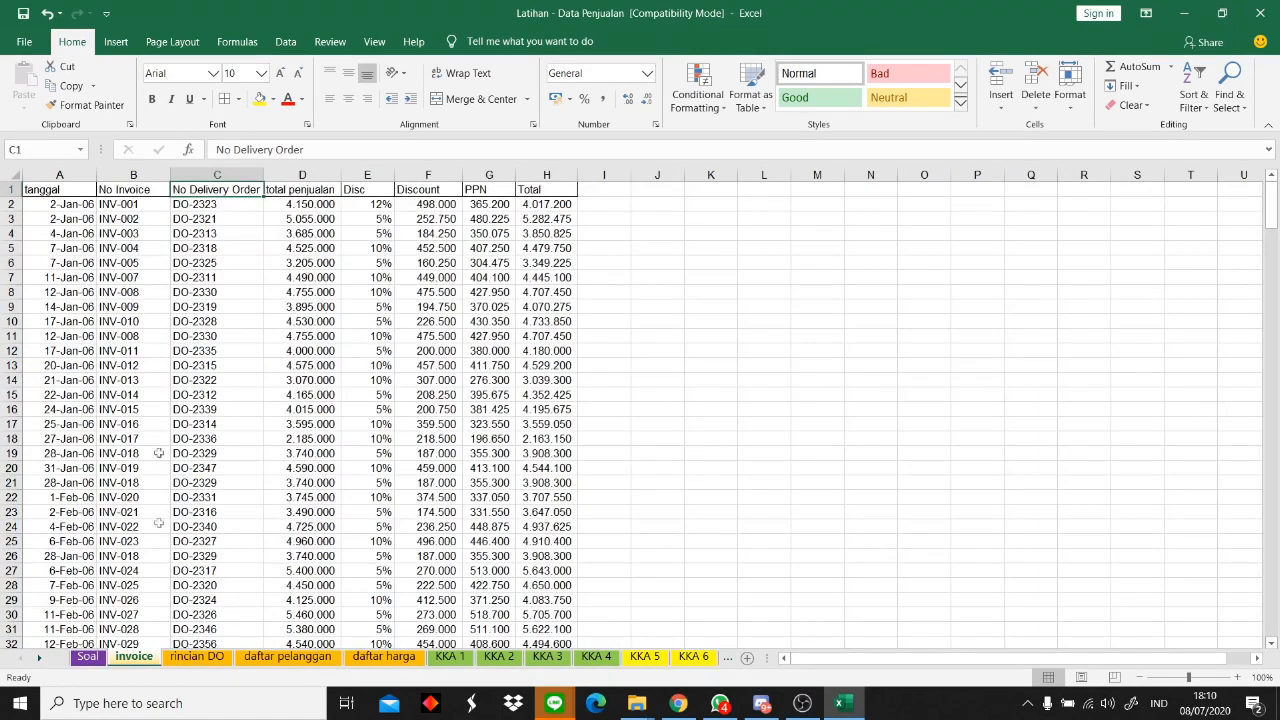
{"action": "left_click_drag", "start_coordinate": [58, 190], "coordinate": [192, 190]}
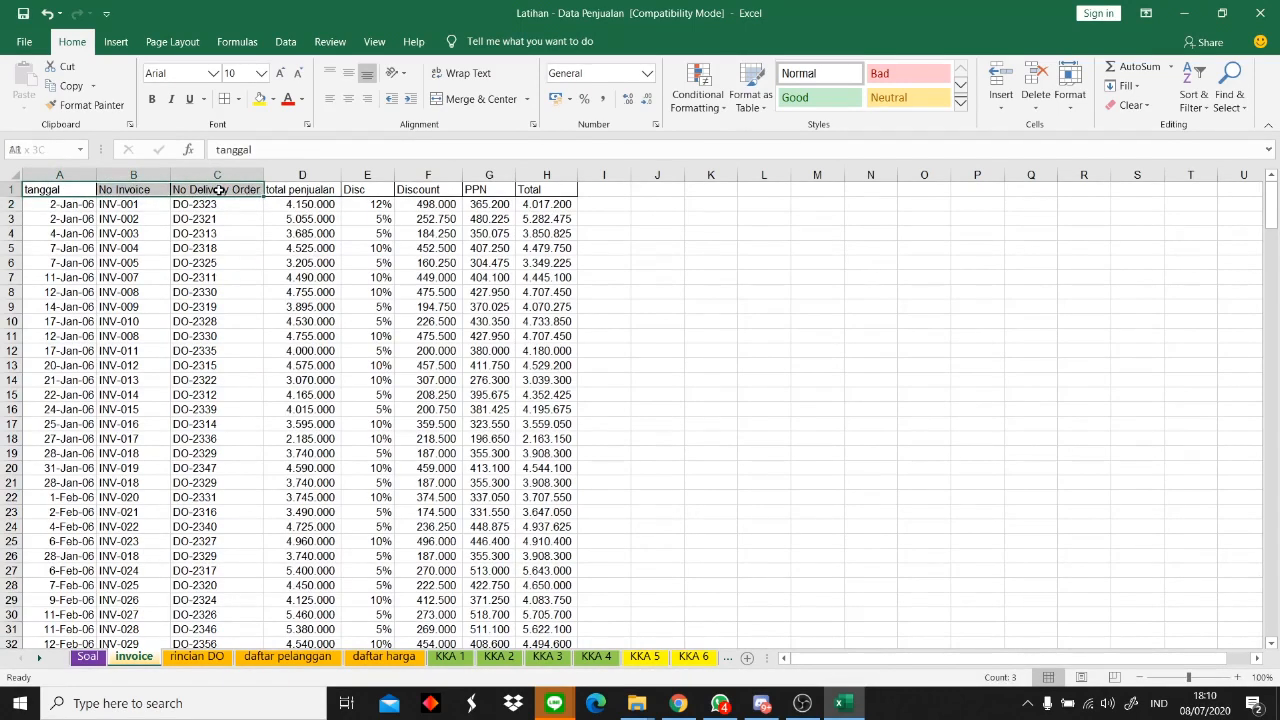
- Compare the No Delivery Order and No Invoice column order in KKA 3 with the invoice sheet, and review the suggested formulas and No DO list
{"action": "left_click", "coordinate": [547, 656]}
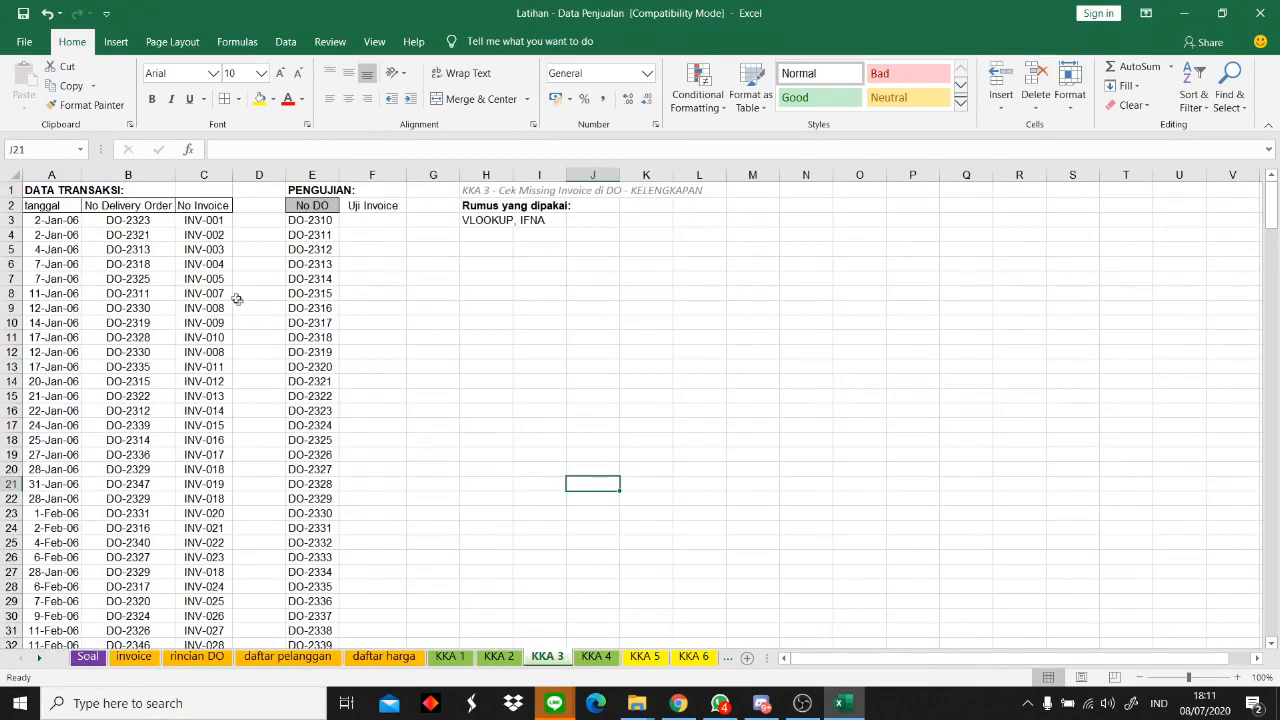
{"action": "left_click", "coordinate": [186, 206]}
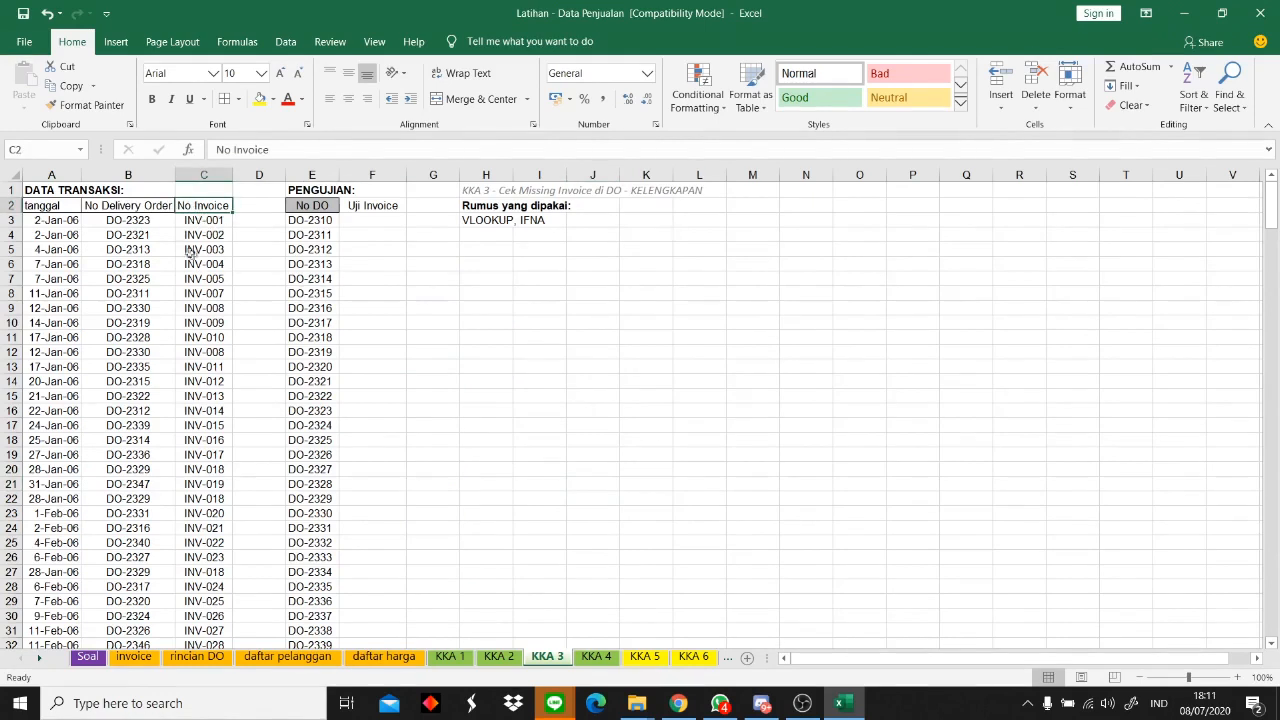
{"action": "left_click", "coordinate": [138, 208]}
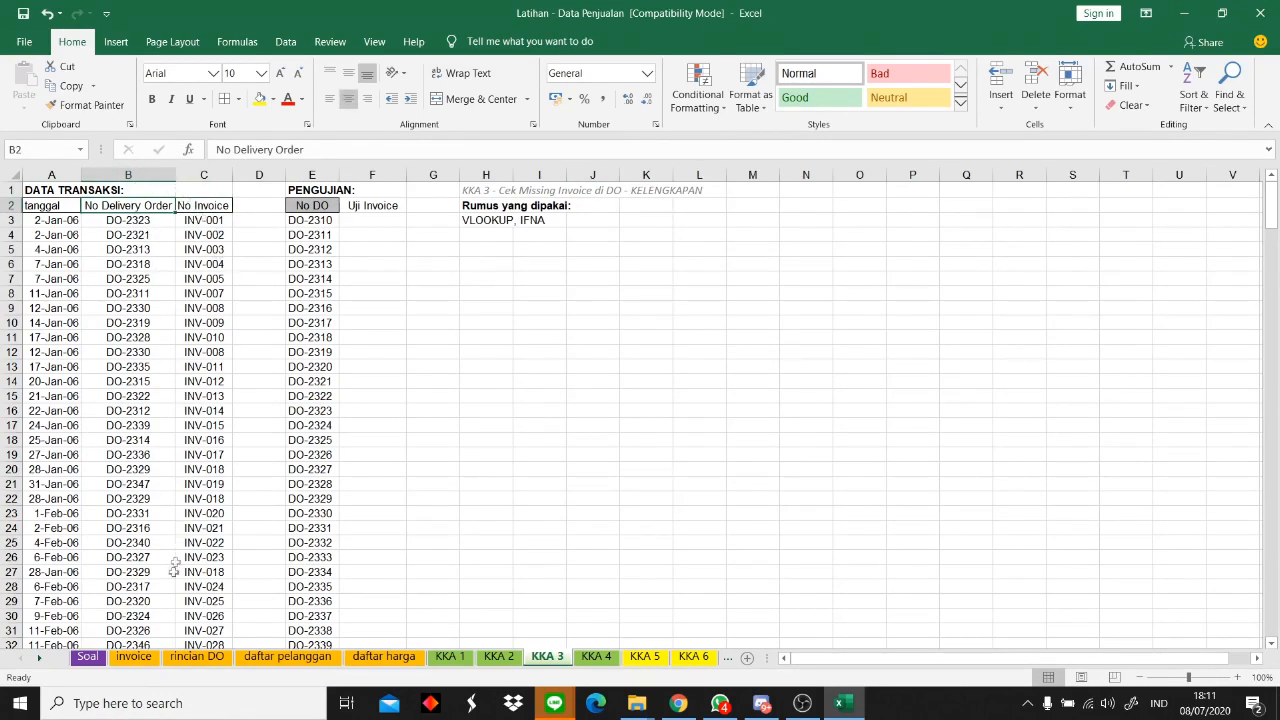
{"action": "left_click", "coordinate": [133, 656]}
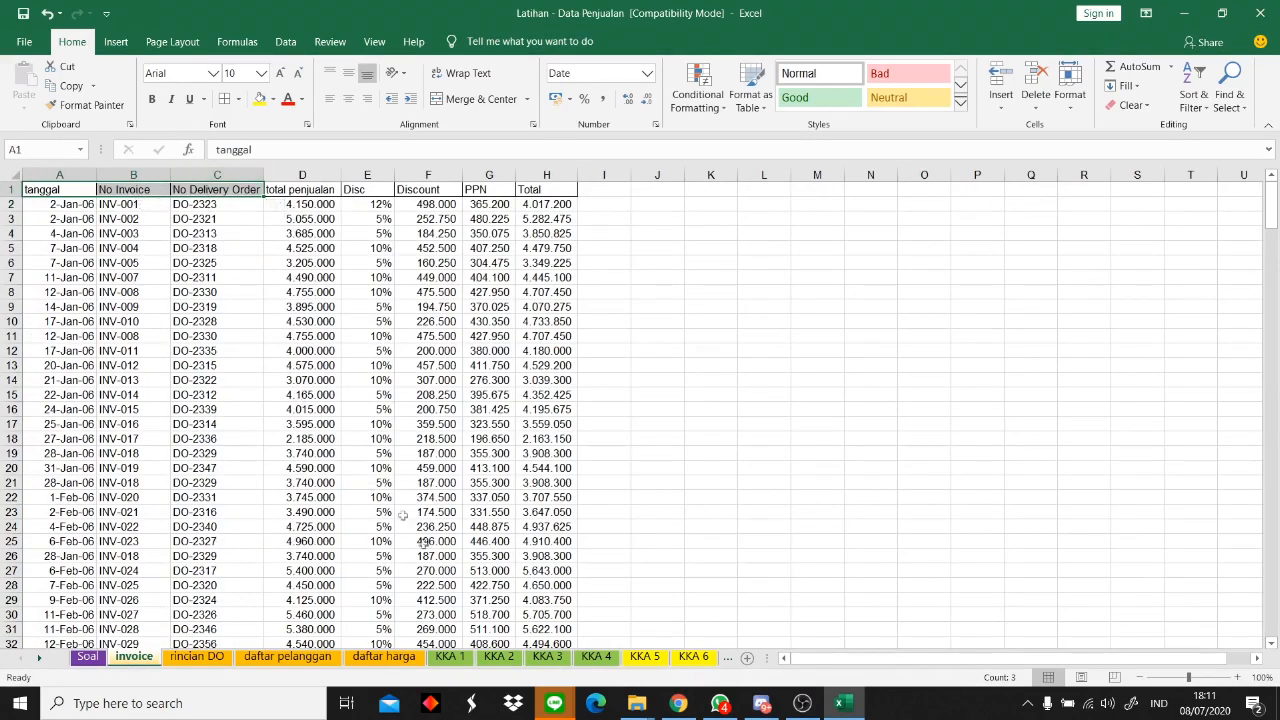
{"action": "left_click", "coordinate": [553, 660]}
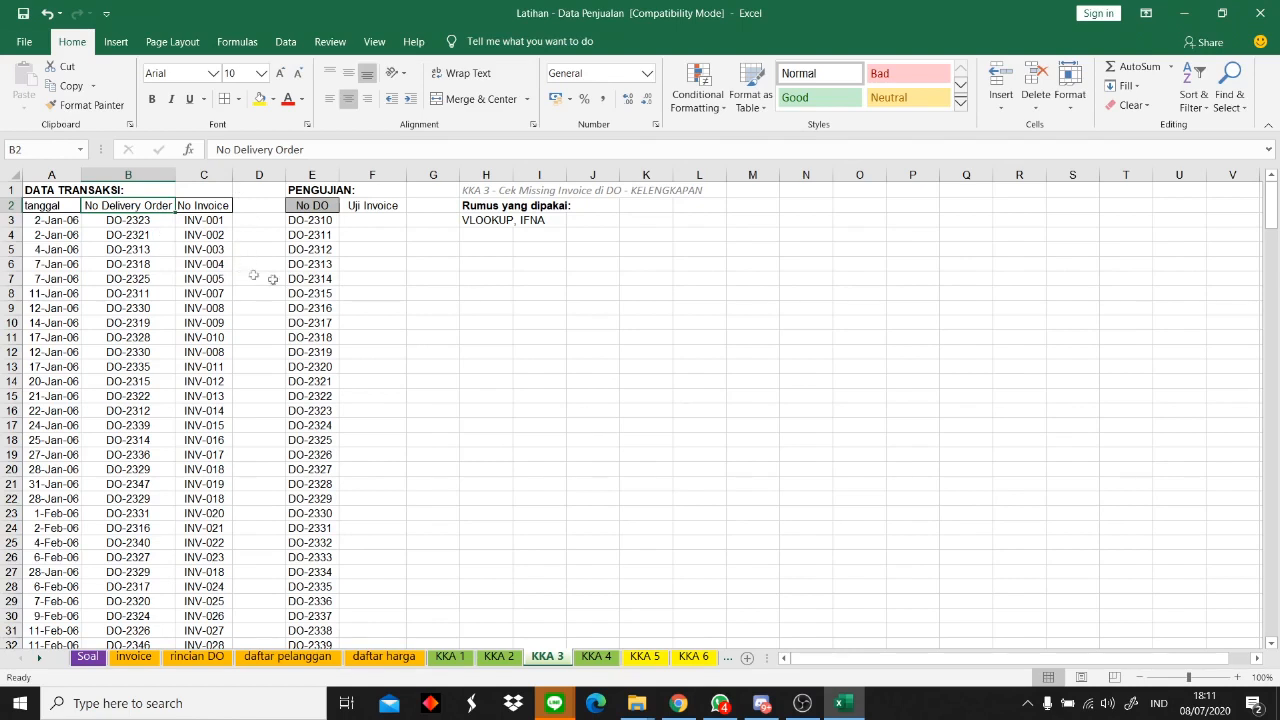
{"action": "left_click", "coordinate": [499, 223]}
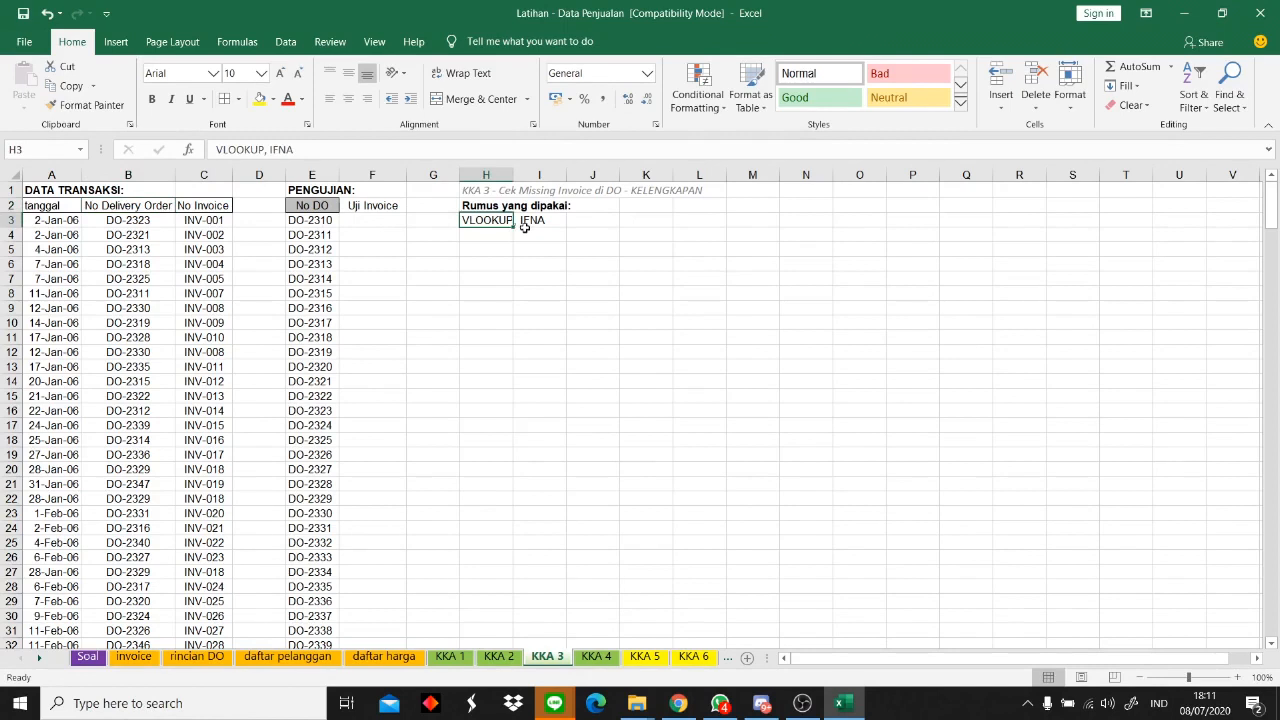
{"action": "left_click", "coordinate": [524, 230]}
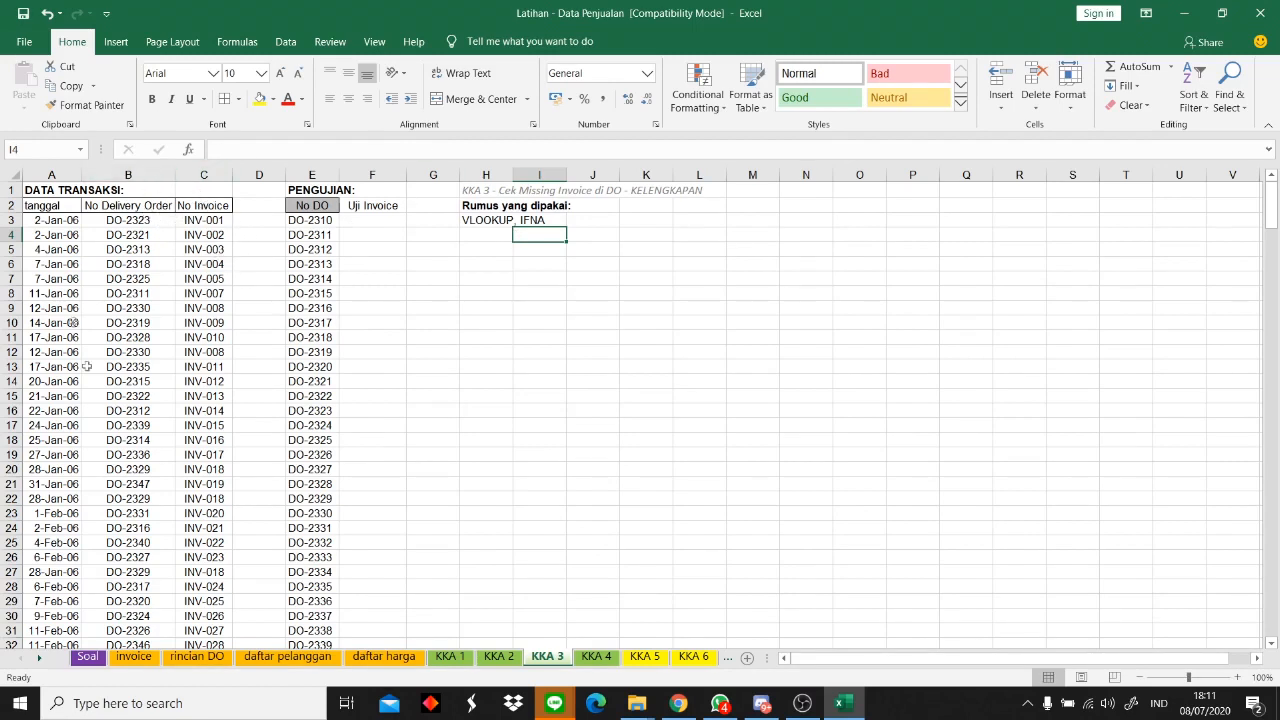
{"action": "left_click_drag", "start_coordinate": [327, 222], "coordinate": [332, 470]}
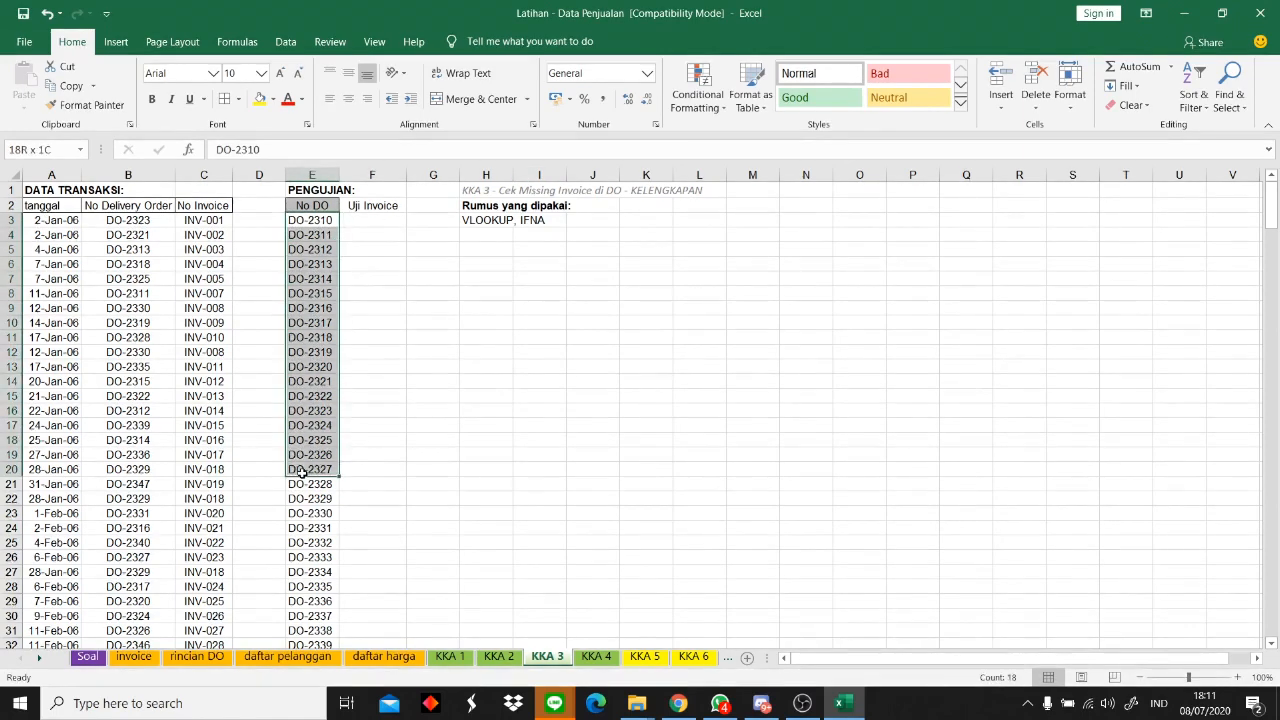
{"action": "left_click", "coordinate": [152, 219]}
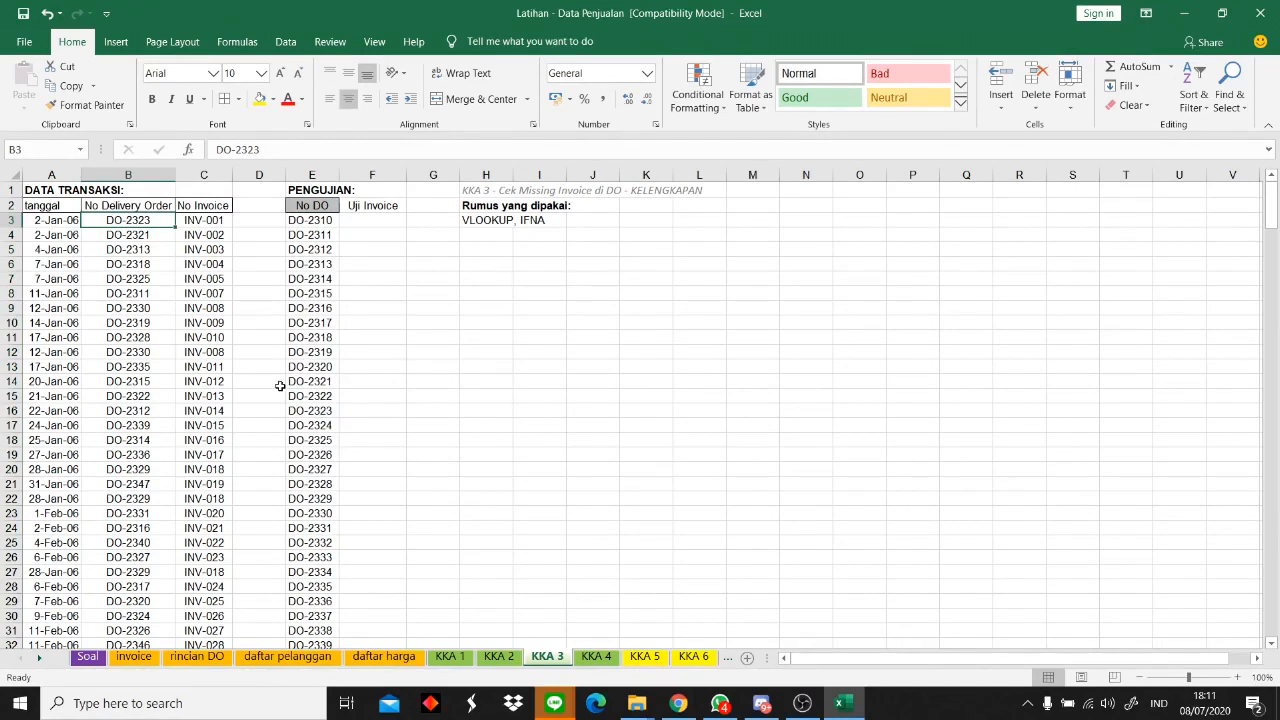
{"action": "left_click", "coordinate": [381, 224]}
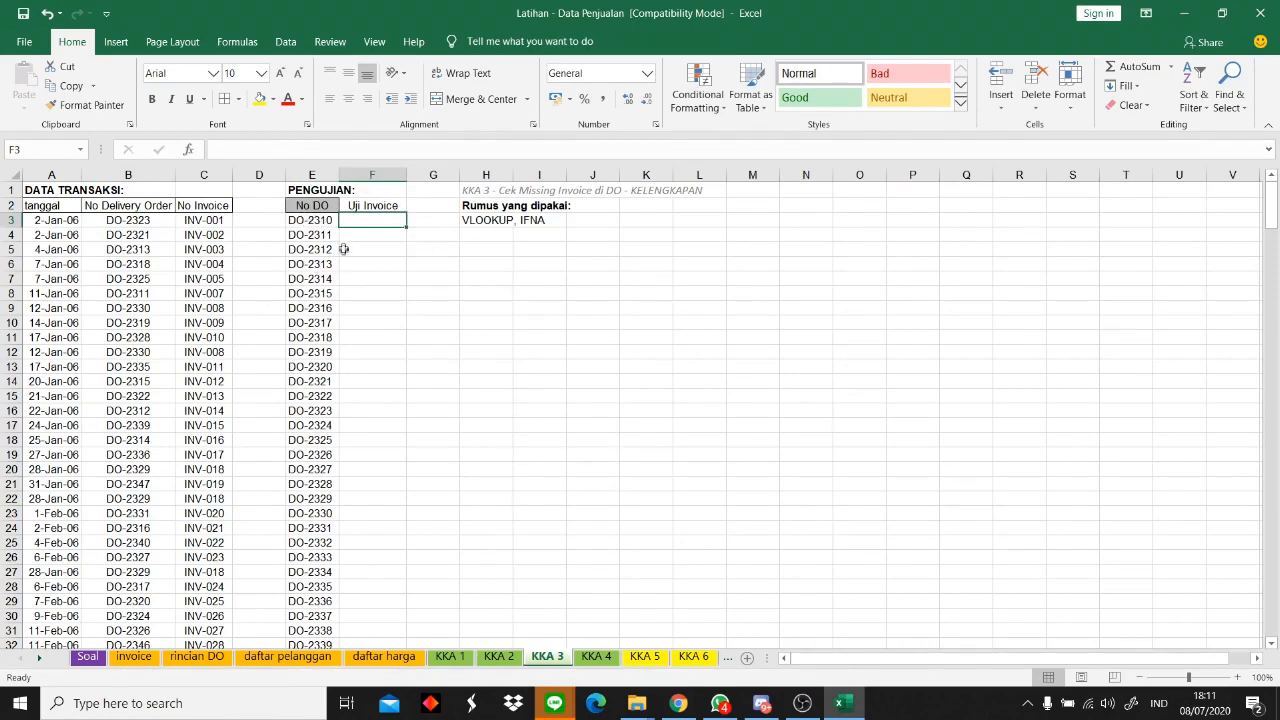
- Examine the sequence of No DO entries on the rincian DO sheet and return to KKA 3
{"action": "left_click", "coordinate": [197, 656]}
{"action": "left_click", "coordinate": [105, 274]}
{"action": "left_click_drag", "start_coordinate": [131, 190], "coordinate": [163, 543]}
{"action": "left_click", "coordinate": [118, 246]}
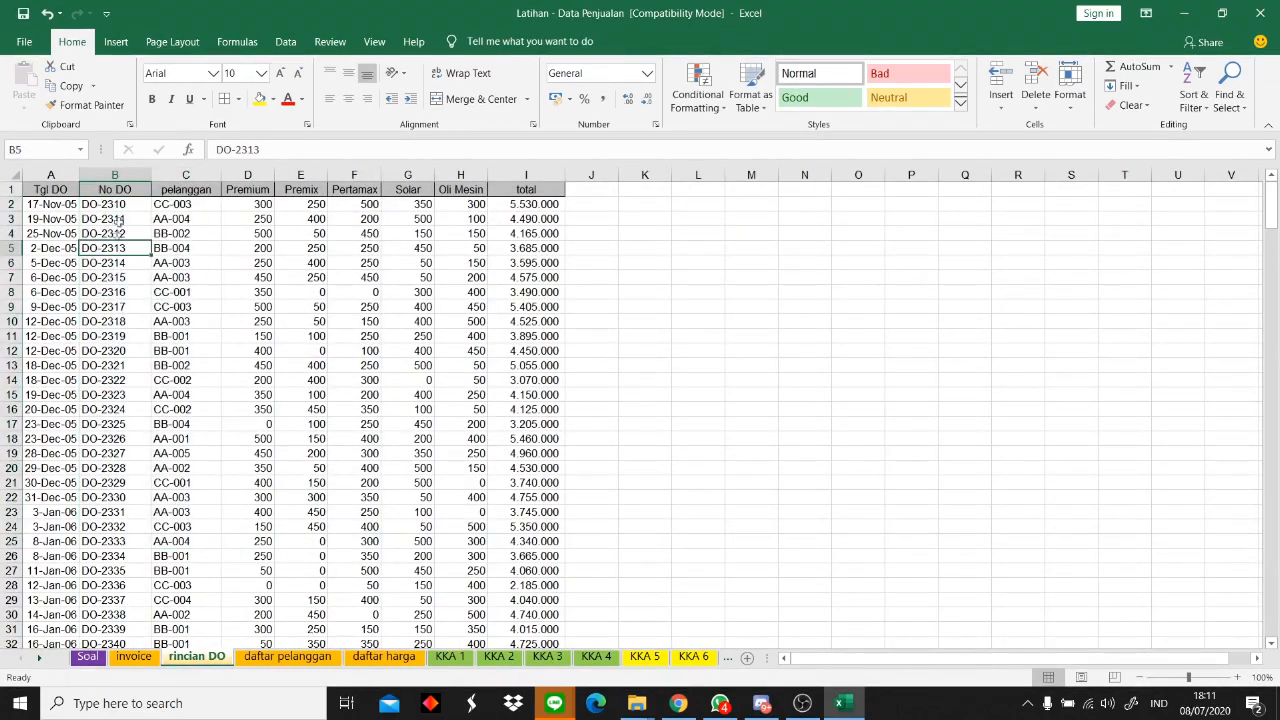
{"action": "left_click", "coordinate": [116, 204]}
{"action": "left_click", "coordinate": [140, 219]}
{"action": "left_click", "coordinate": [133, 233]}
{"action": "left_click", "coordinate": [137, 247]}
{"action": "left_click", "coordinate": [135, 273]}
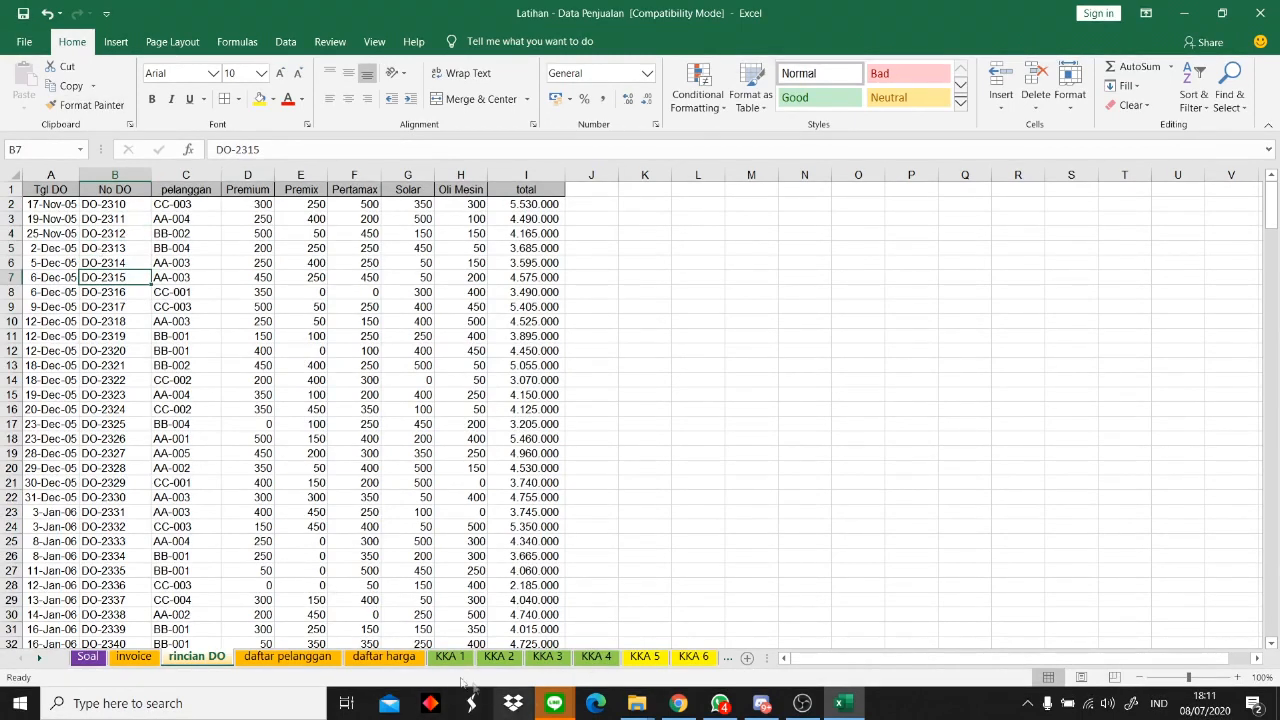
{"action": "left_click", "coordinate": [547, 657]}
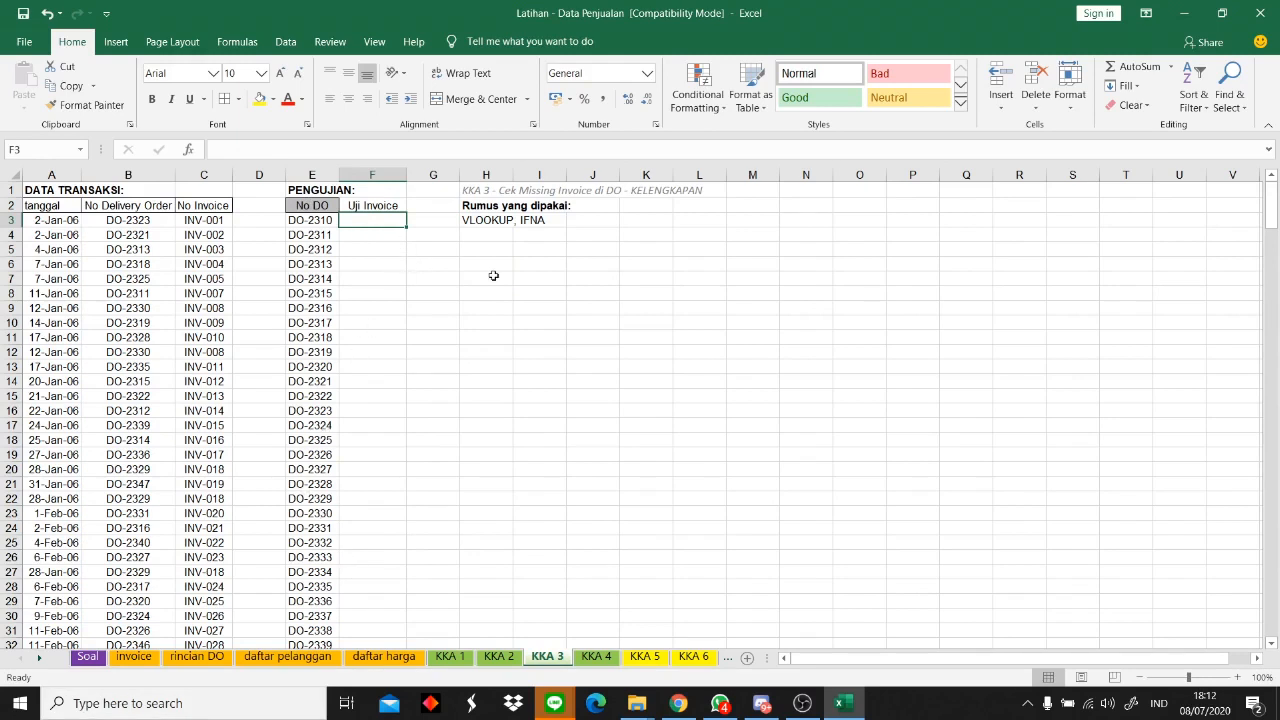
- Start a VLOOKUP formula in F3 under Uji Invoice with E3 as lookup value and B2:C297 as table array
{"action": "type", "text": "=V"}
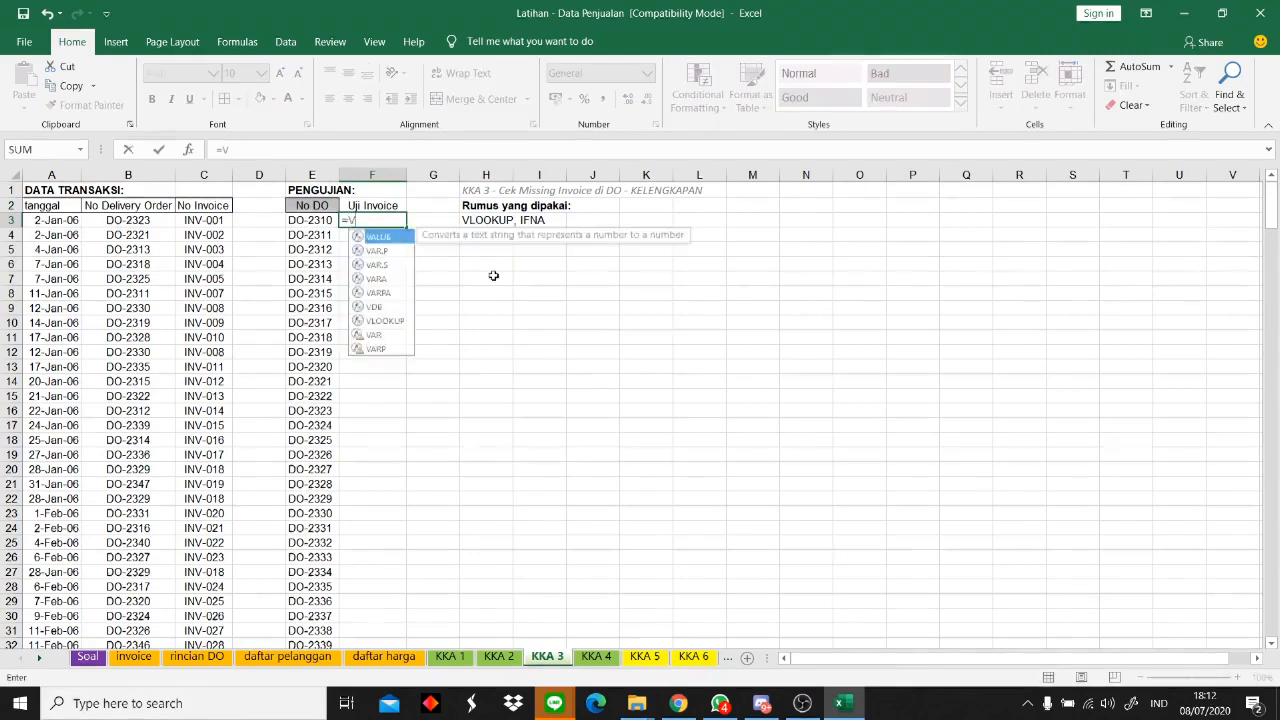
{"action": "type", "text": "LOOKUP("}
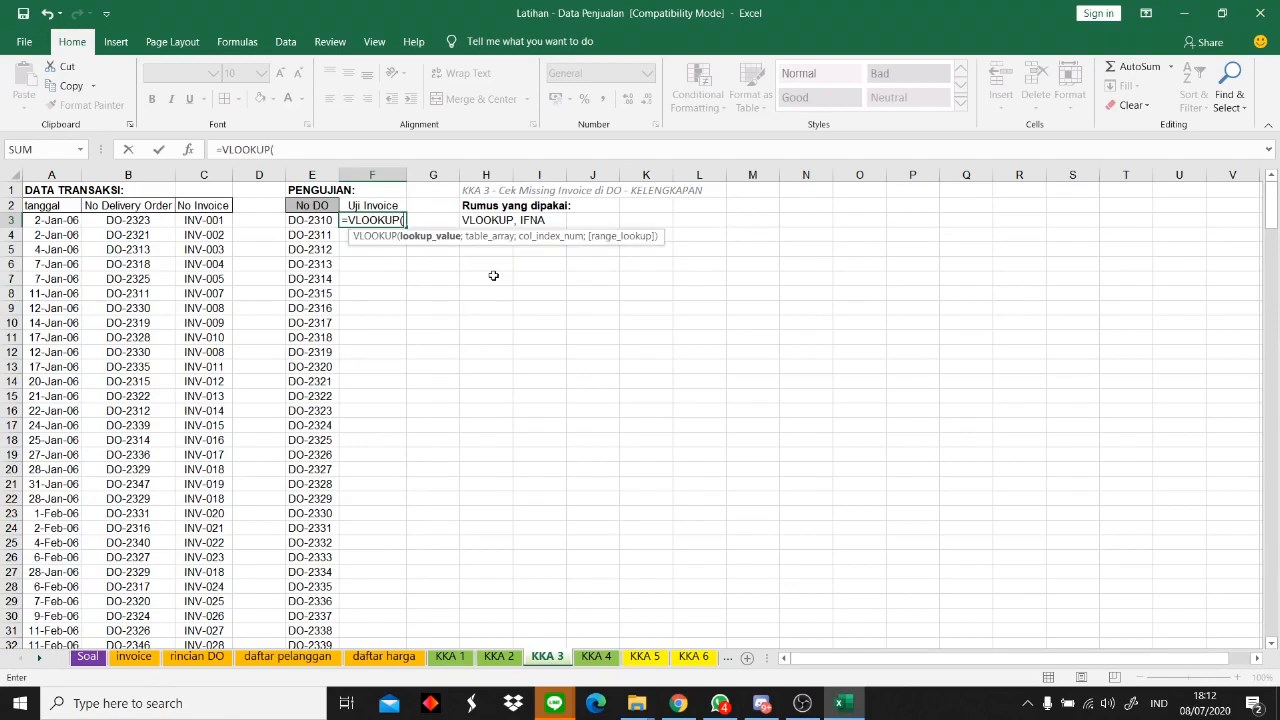
{"action": "key", "text": "Left"}
{"action": "type", "text": ";"}
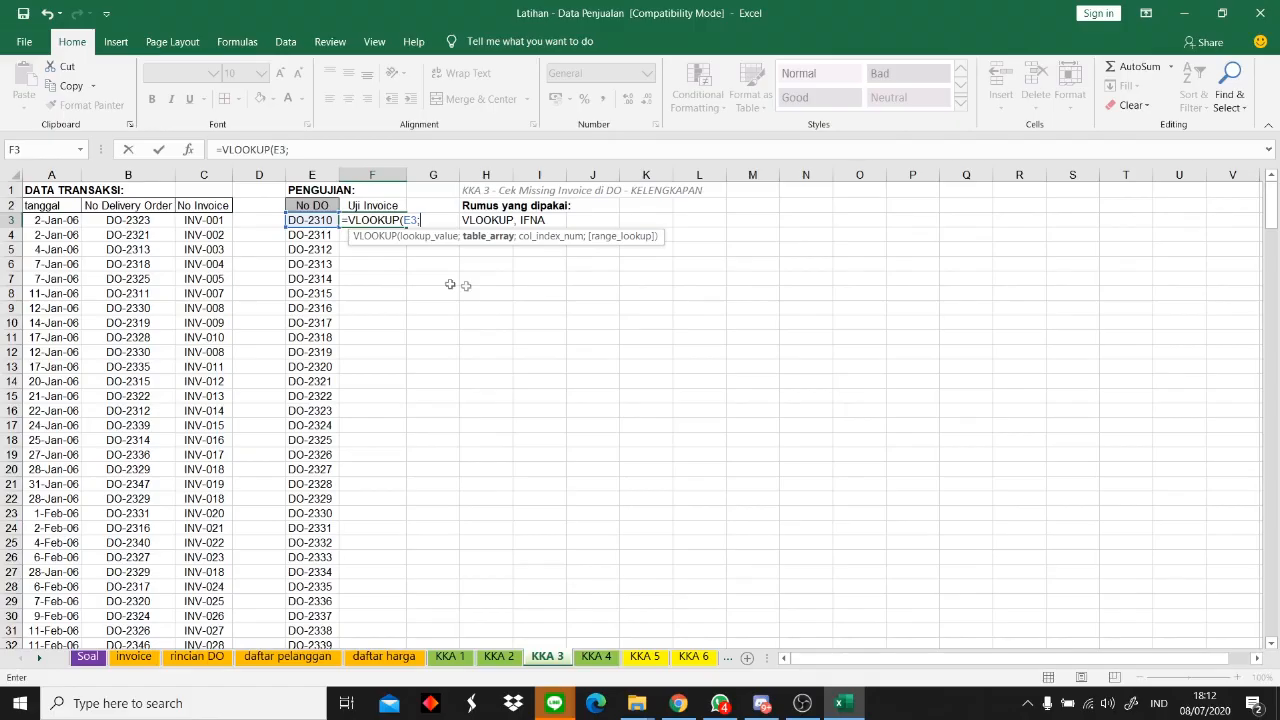
{"action": "left_click_drag", "start_coordinate": [128, 205], "coordinate": [208, 614]}
{"action": "scroll", "coordinate": [470, 320], "scroll_direction": "up", "scroll_amount": 20}
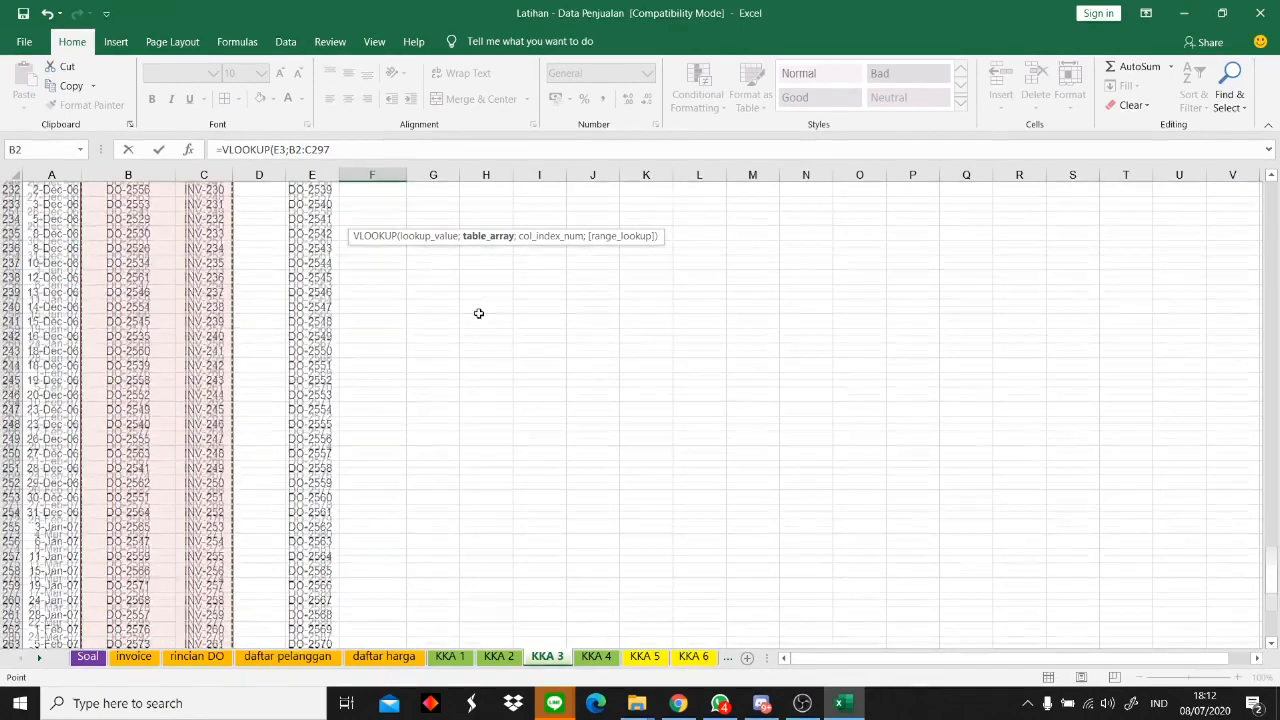
{"action": "scroll", "coordinate": [459, 310], "scroll_direction": "up", "scroll_amount": 20}
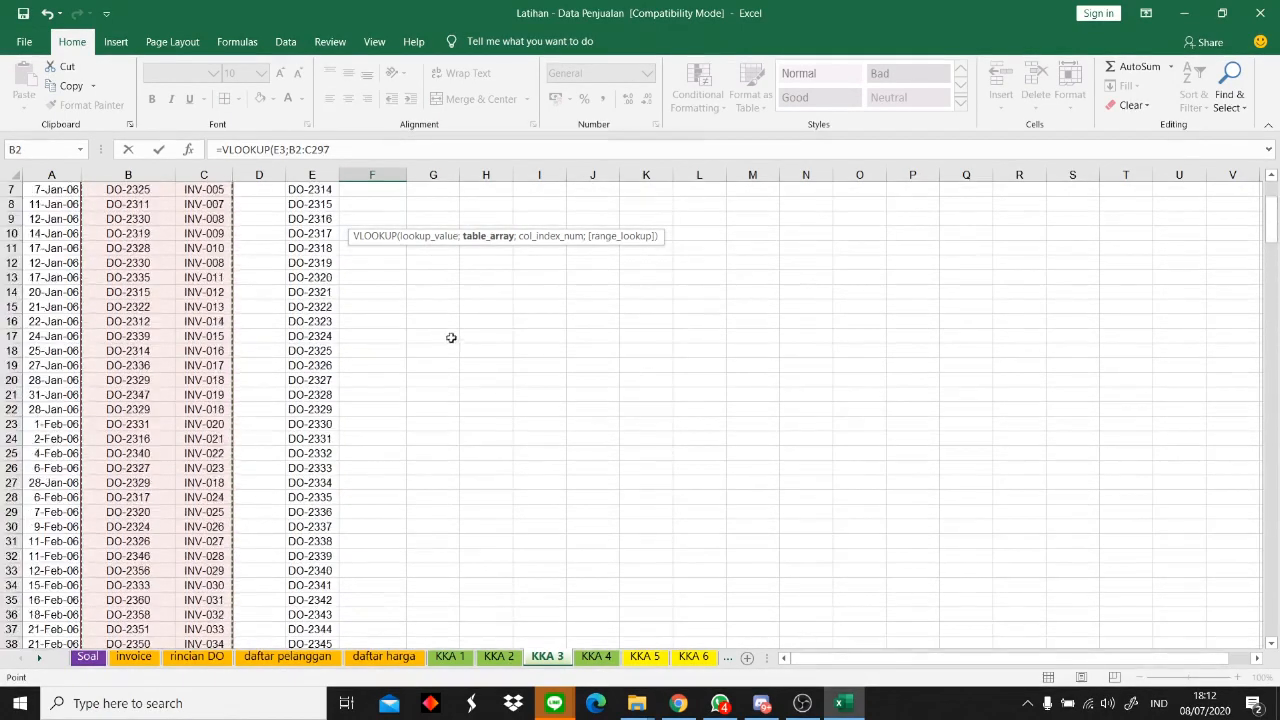
- Make the VLOOKUP table range absolute as $B$2:$C$297
{"action": "left_click", "coordinate": [288, 149]}
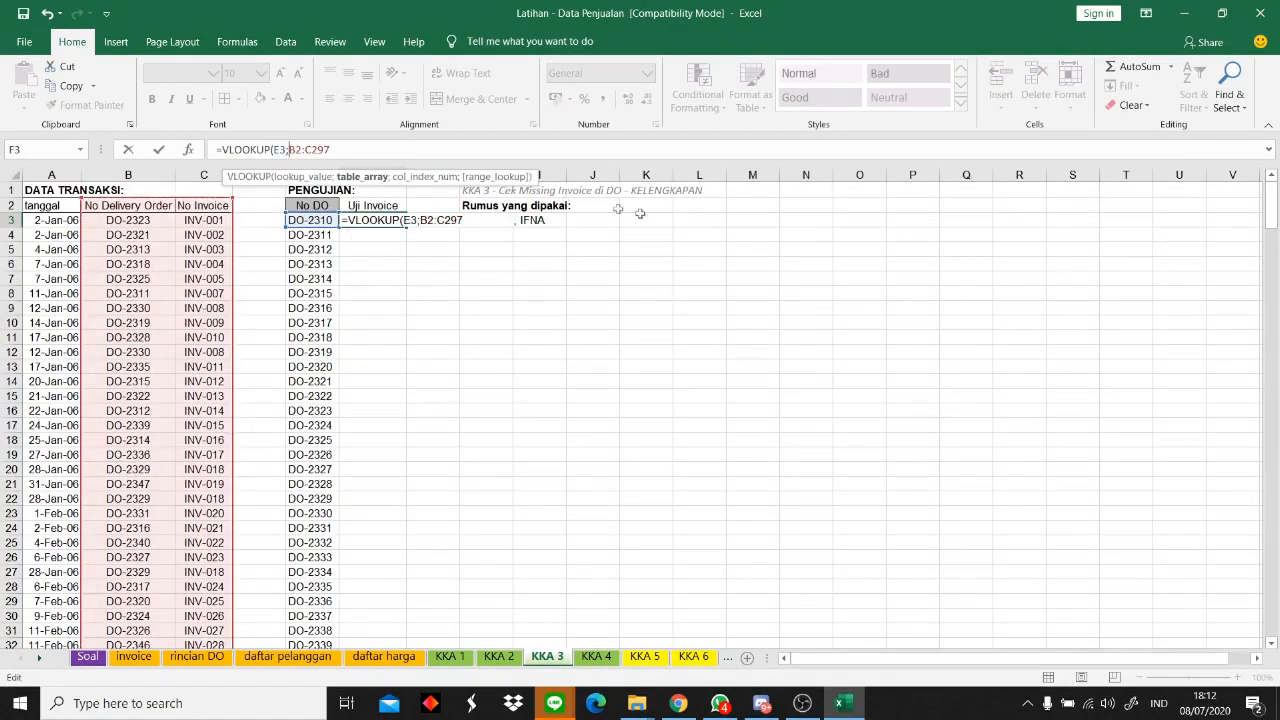
{"action": "type", "text": "$"}
{"action": "key", "text": "Right"}
{"action": "type", "text": "$"}
{"action": "key", "text": "Right"}
{"action": "type", "text": "$"}
{"action": "key", "text": "Right"}
{"action": "type", "text": "$"}
{"action": "key", "text": "Right"}
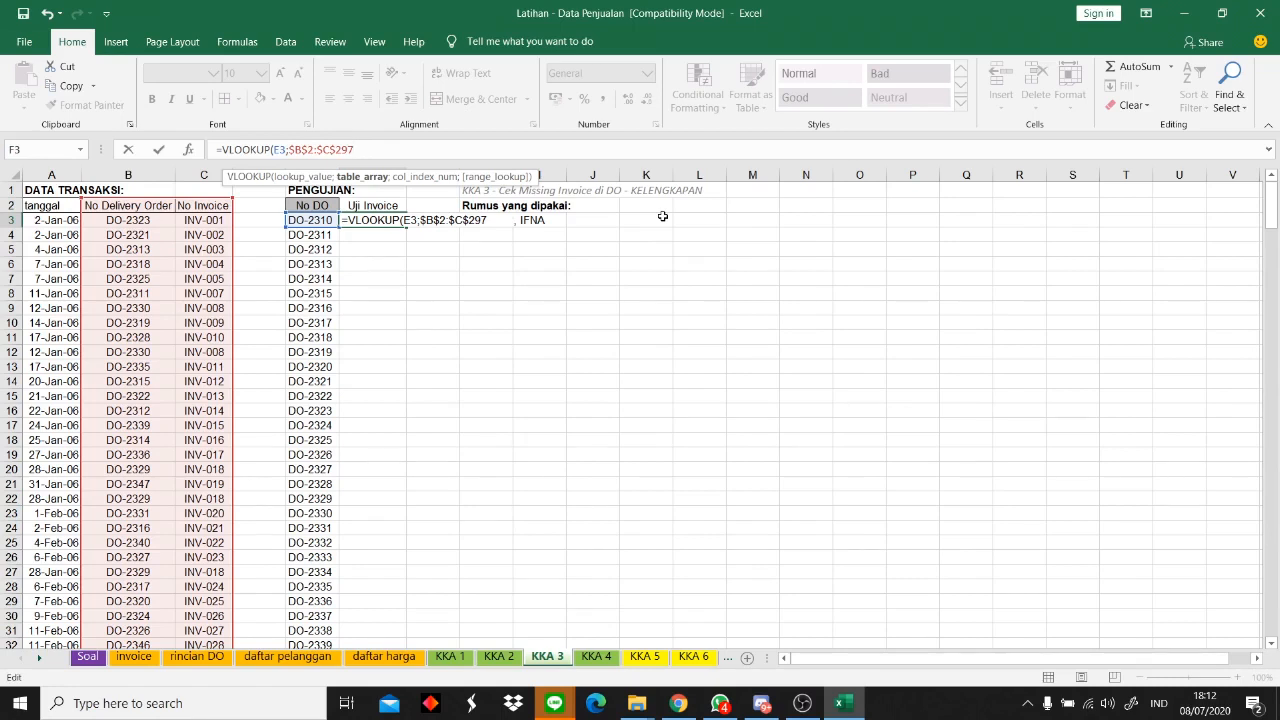
- Complete the F3 VLOOKUP with column index 2 and range lookup 0, and fill it down the Uji Invoice column
{"action": "type", "text": ";"}
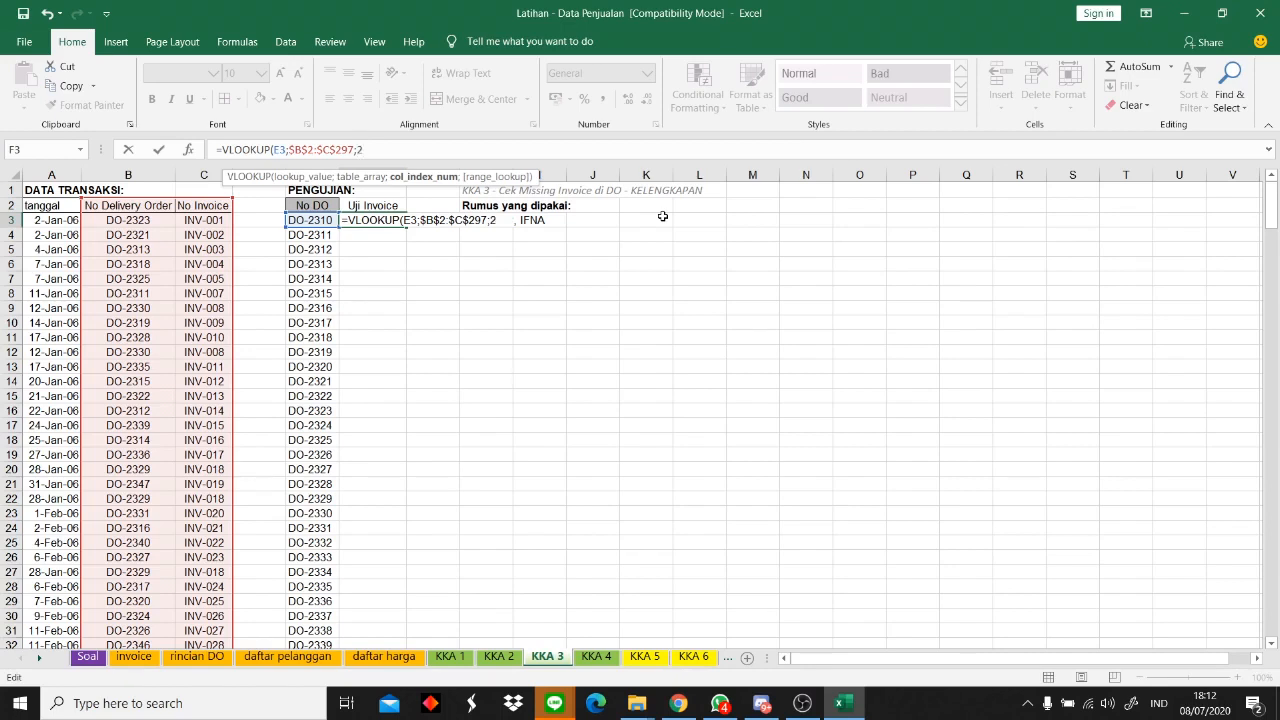
{"action": "type", "text": "2;"}
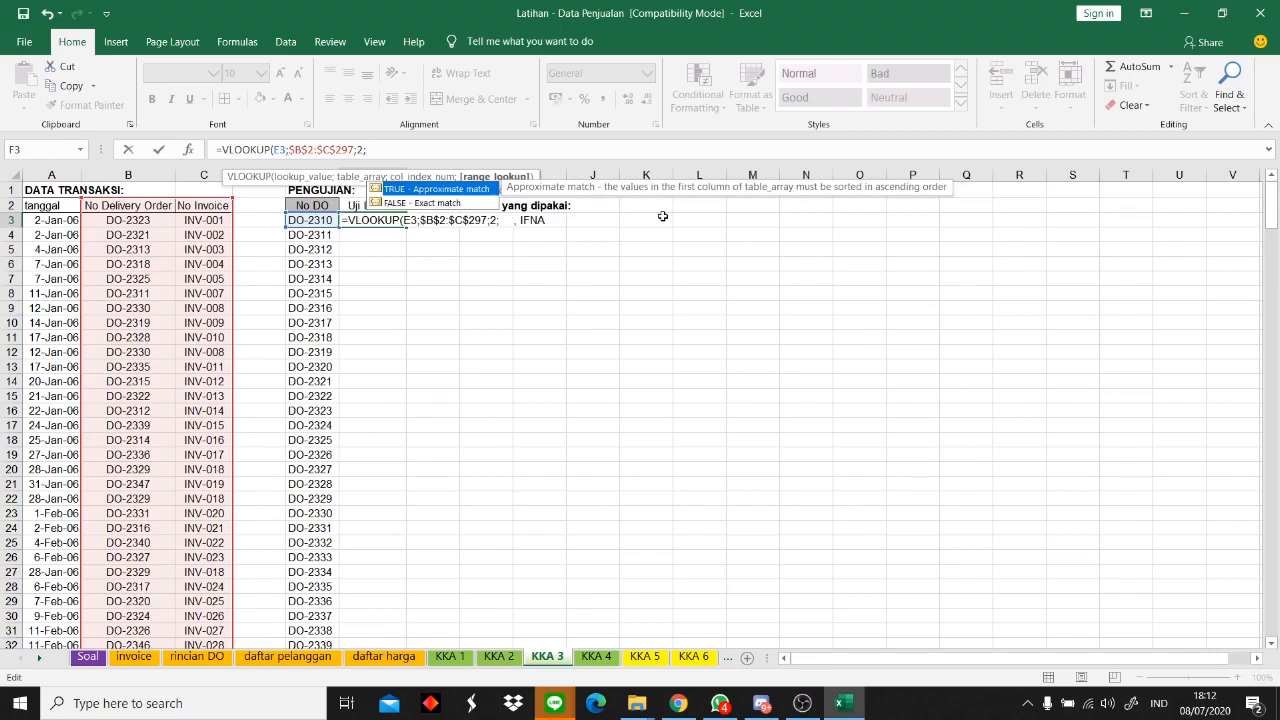
{"action": "type", "text": "0)"}
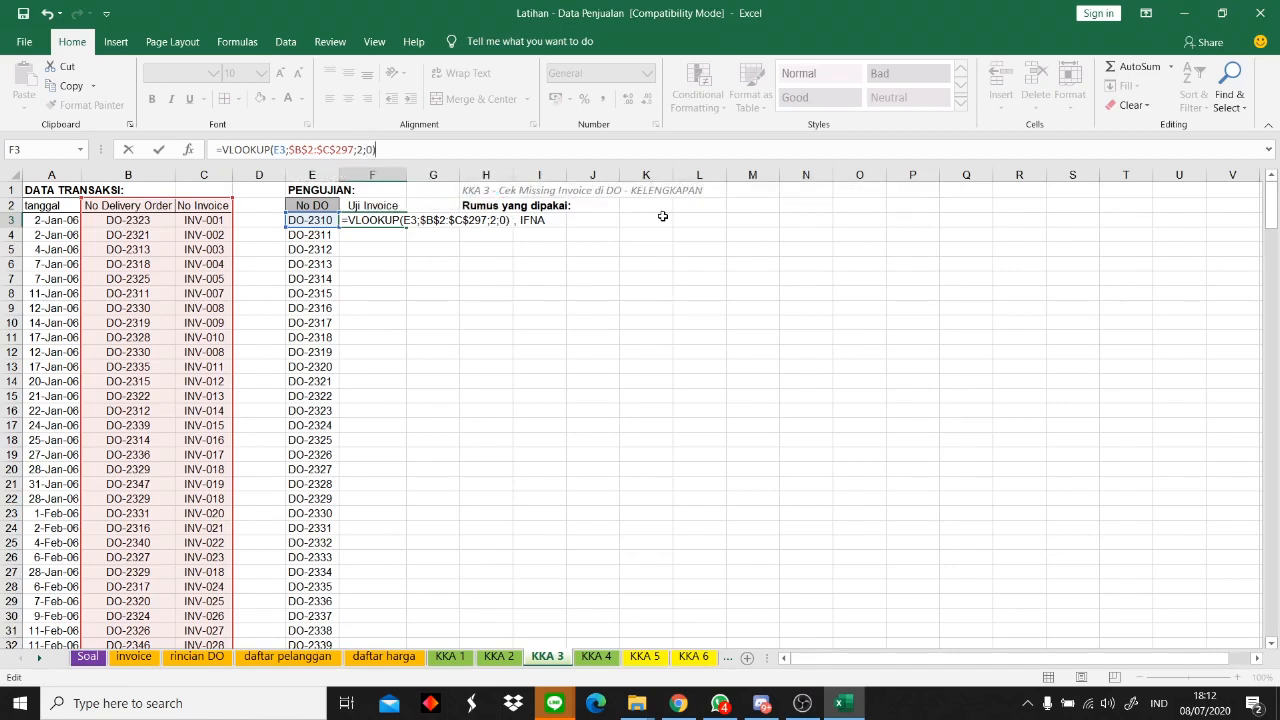
{"action": "key", "text": "Return"}
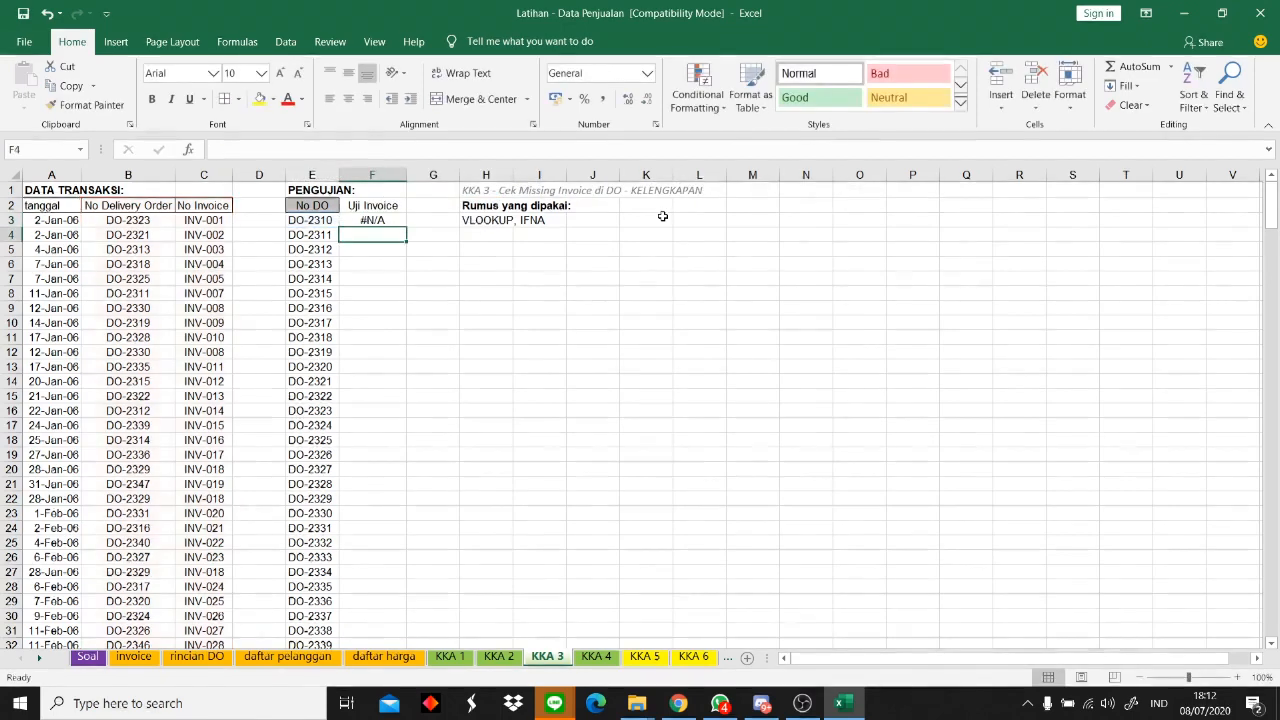
{"action": "left_click", "coordinate": [393, 219]}
{"action": "double_click", "coordinate": [405, 231]}
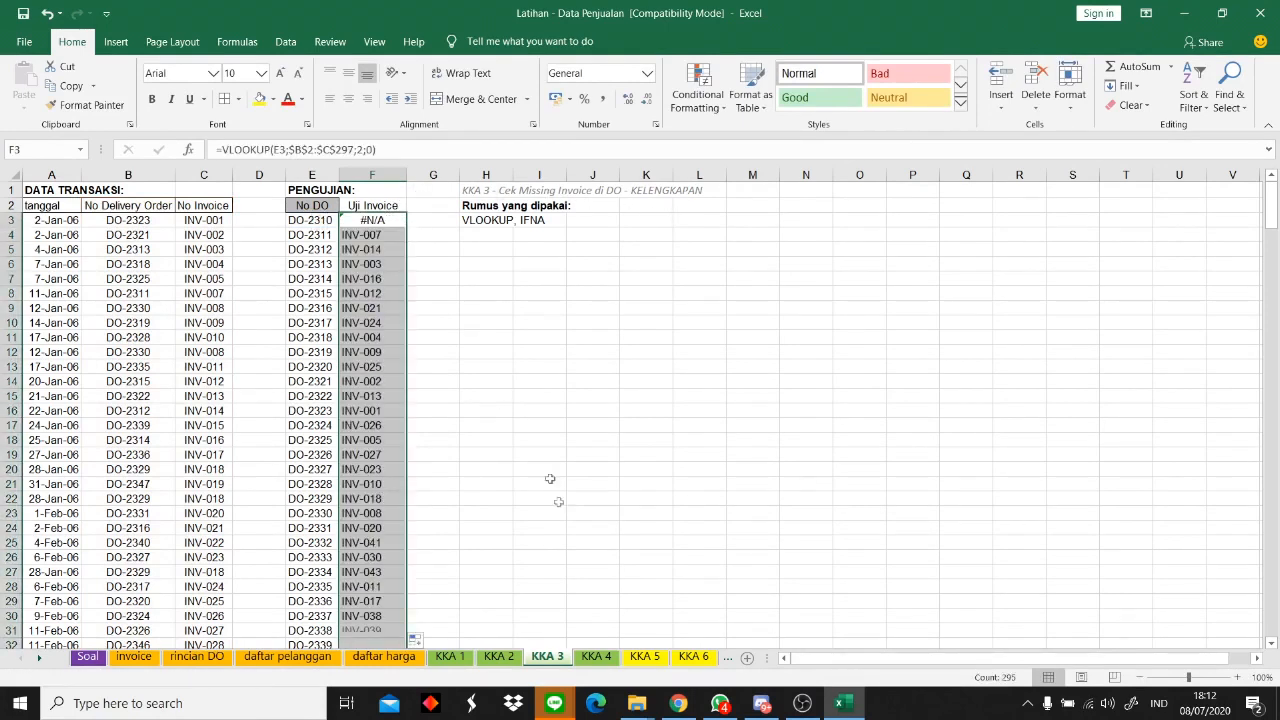
- Inspect the Uji Invoice column for matched invoice numbers and delivery orders that return an error
{"action": "left_click", "coordinate": [486, 395]}
{"action": "left_click", "coordinate": [371, 263]}
{"action": "scroll", "coordinate": [373, 259], "scroll_direction": "down", "scroll_amount": 2}
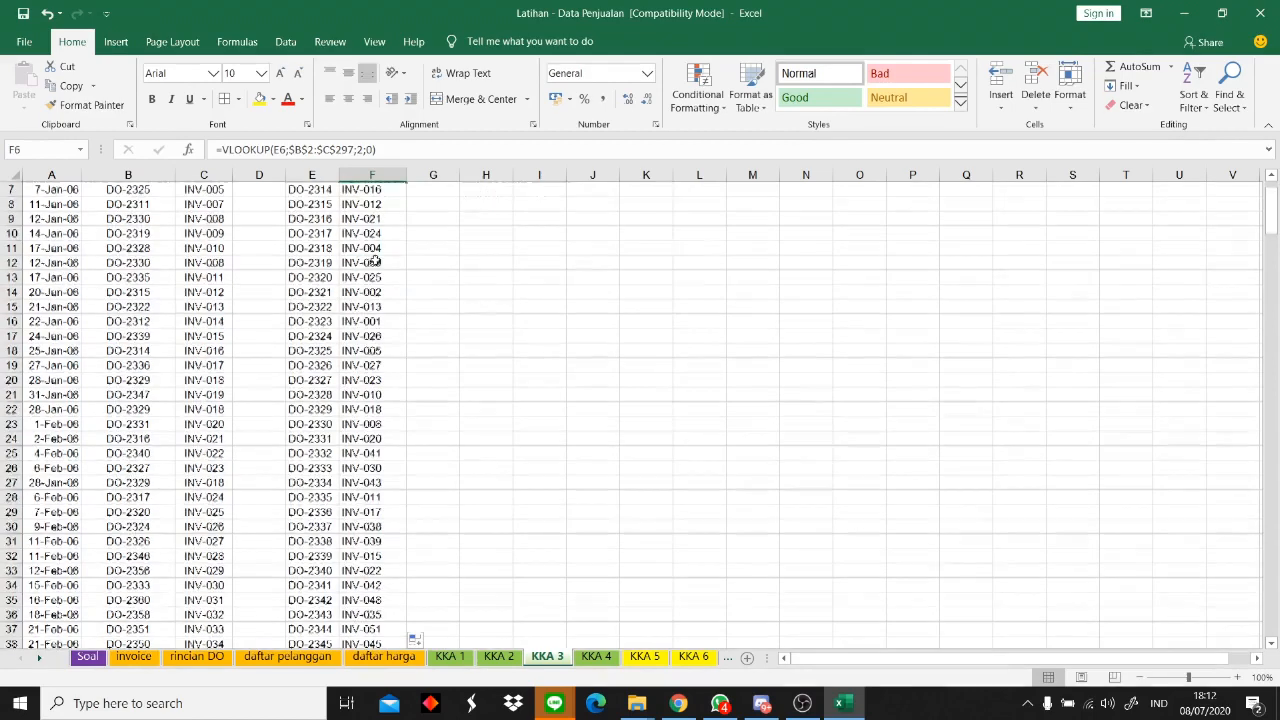
{"action": "left_click", "coordinate": [378, 293]}
{"action": "left_click", "coordinate": [372, 322]}
{"action": "left_click_drag", "start_coordinate": [366, 337], "coordinate": [359, 345]}
{"action": "left_click", "coordinate": [362, 322]}
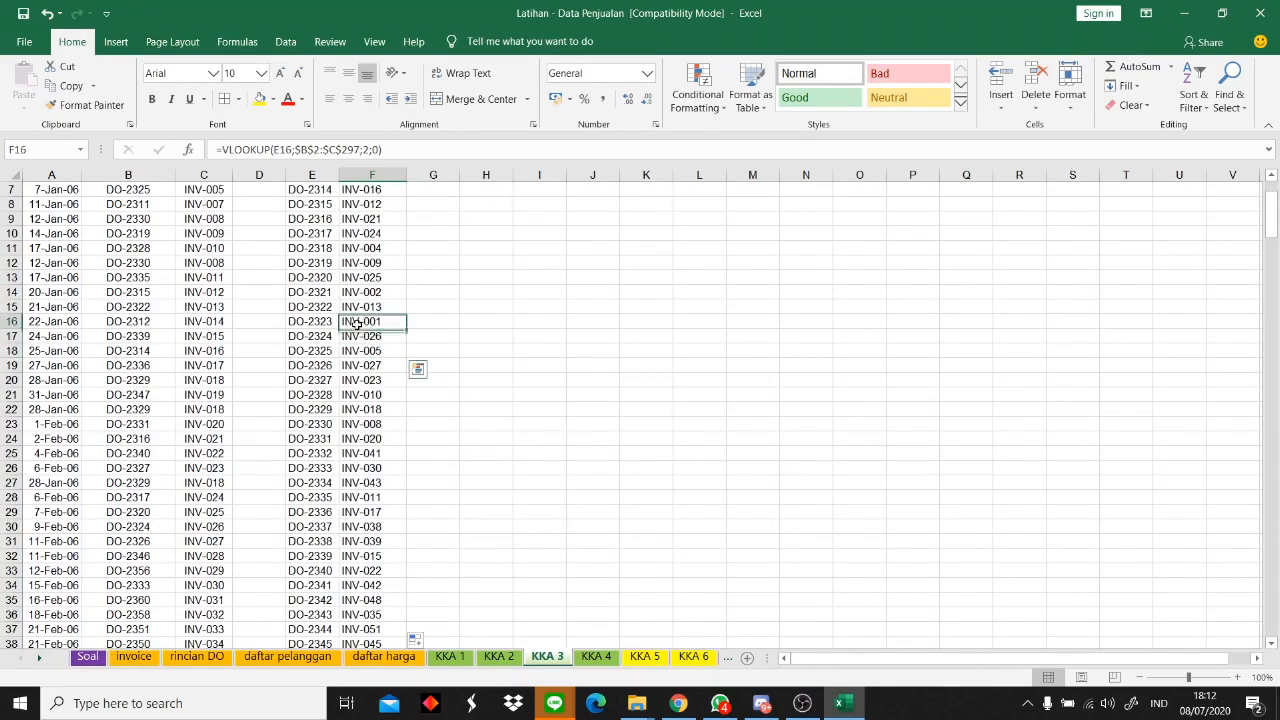
{"action": "scroll", "coordinate": [362, 325], "scroll_direction": "down", "scroll_amount": 10}
{"action": "scroll", "coordinate": [362, 325], "scroll_direction": "down", "scroll_amount": 5}
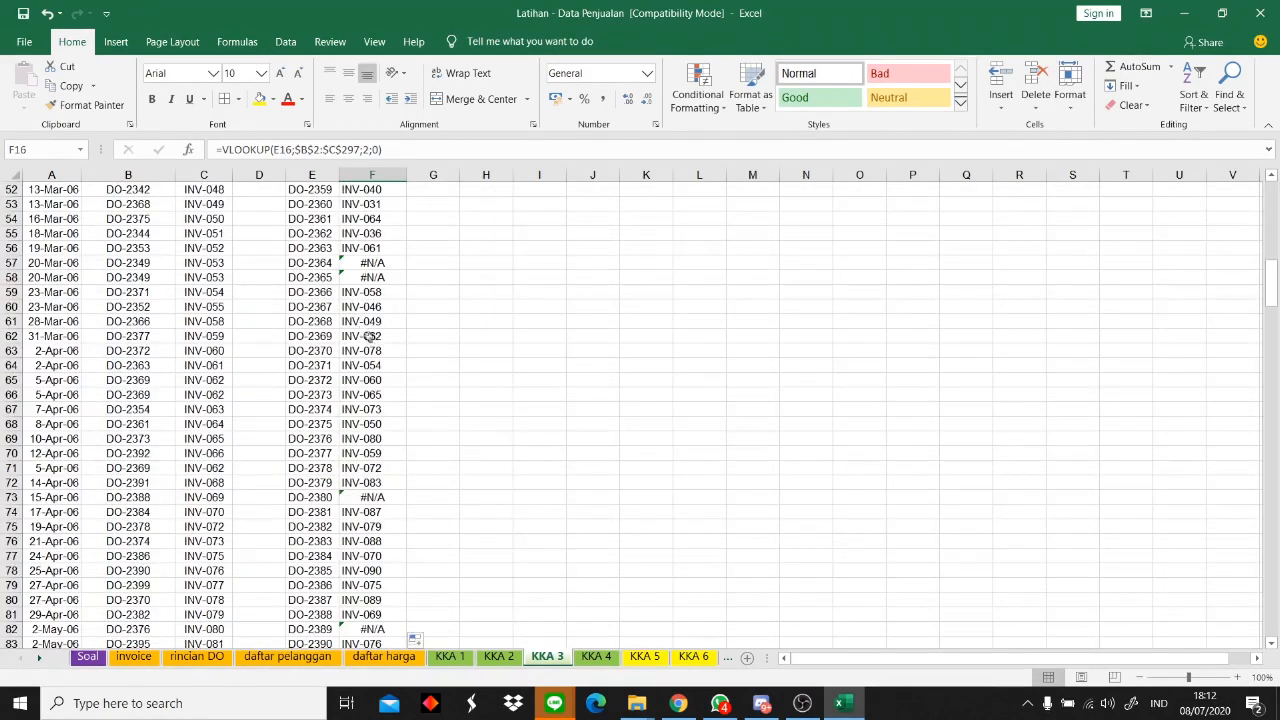
{"action": "scroll", "coordinate": [370, 335], "scroll_direction": "up", "scroll_amount": 2}
{"action": "left_click", "coordinate": [372, 364]}
{"action": "scroll", "coordinate": [443, 486], "scroll_direction": "up", "scroll_amount": 2}
{"action": "scroll", "coordinate": [444, 308], "scroll_direction": "up", "scroll_amount": 13}
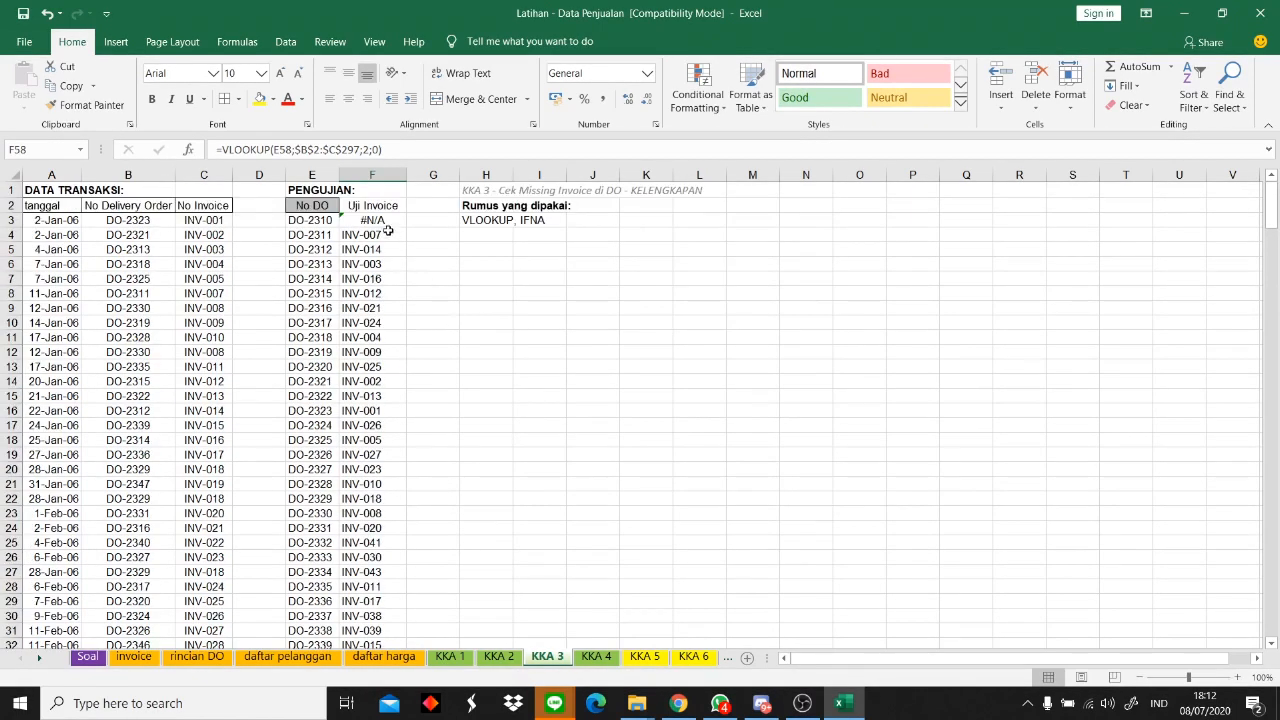
- Wrap the F3 VLOOKUP in IFNA so that unmatched delivery orders return "MISSING"
{"action": "left_click", "coordinate": [385, 224]}
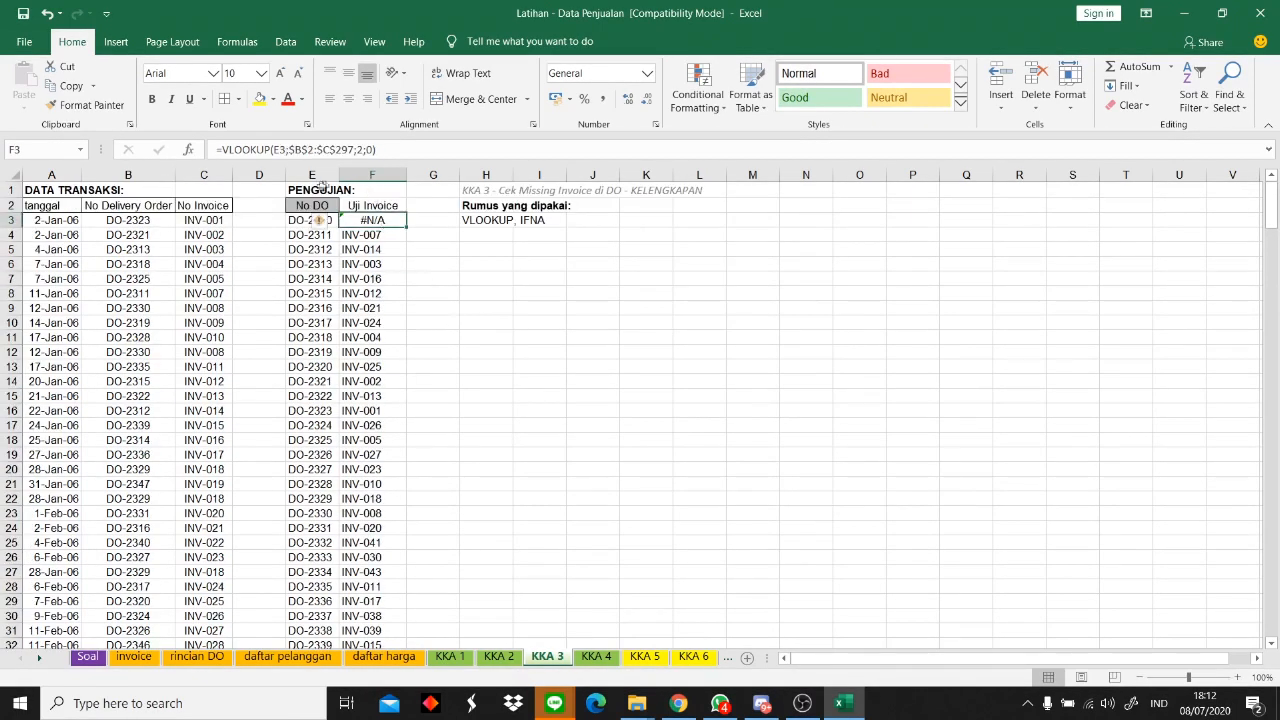
{"action": "left_click", "coordinate": [237, 150]}
{"action": "type", "text": "IFNA("}
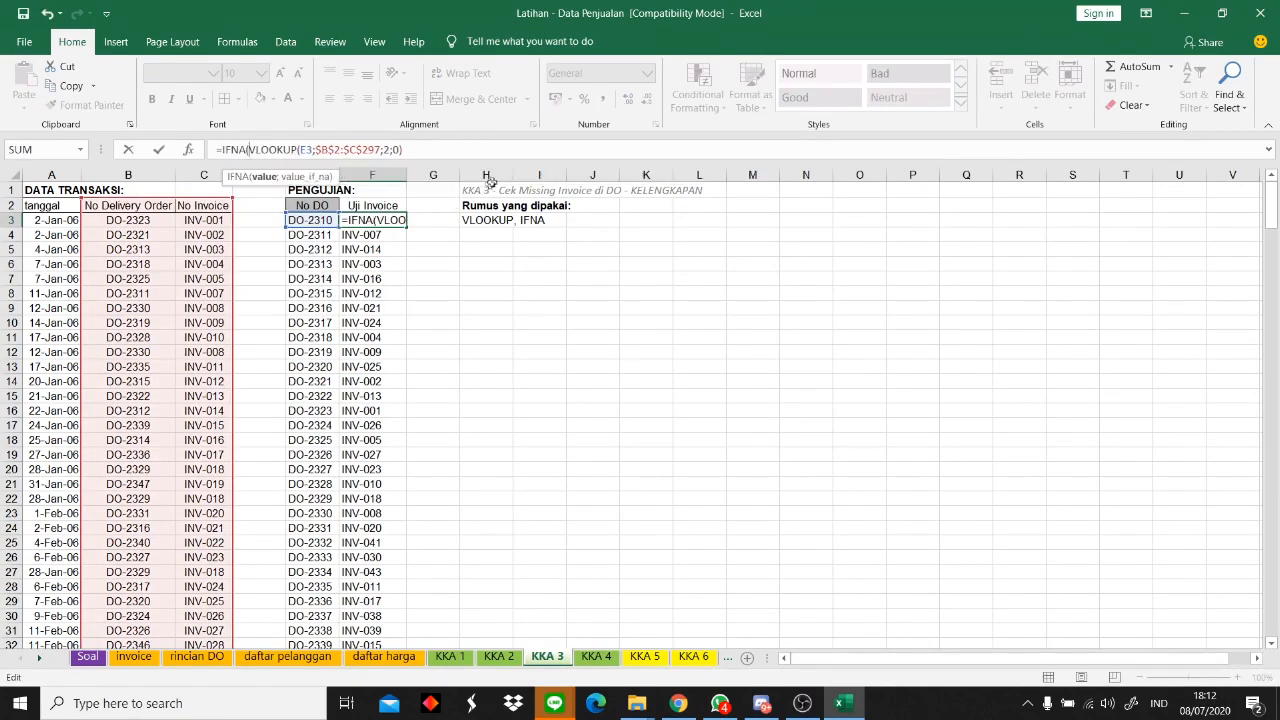
{"action": "type", "text": ";\""}
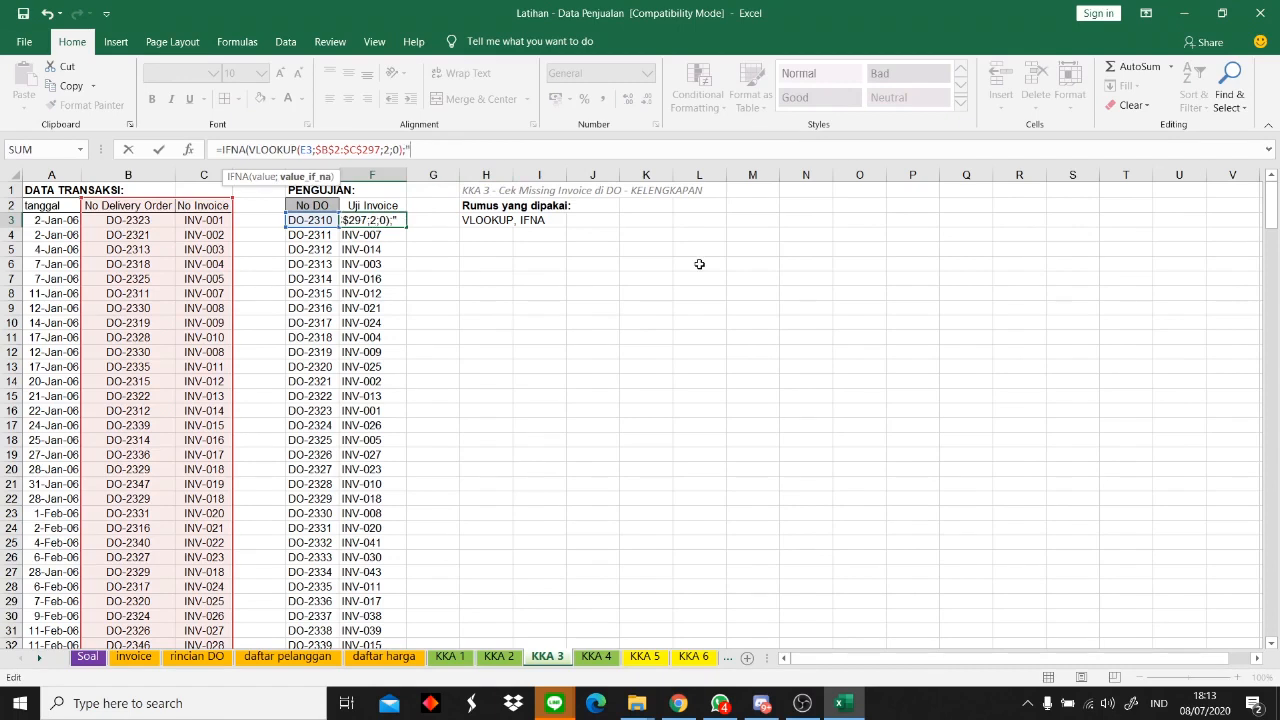
{"action": "type", "text": "MISSING\""}
{"action": "key", "text": "Return"}
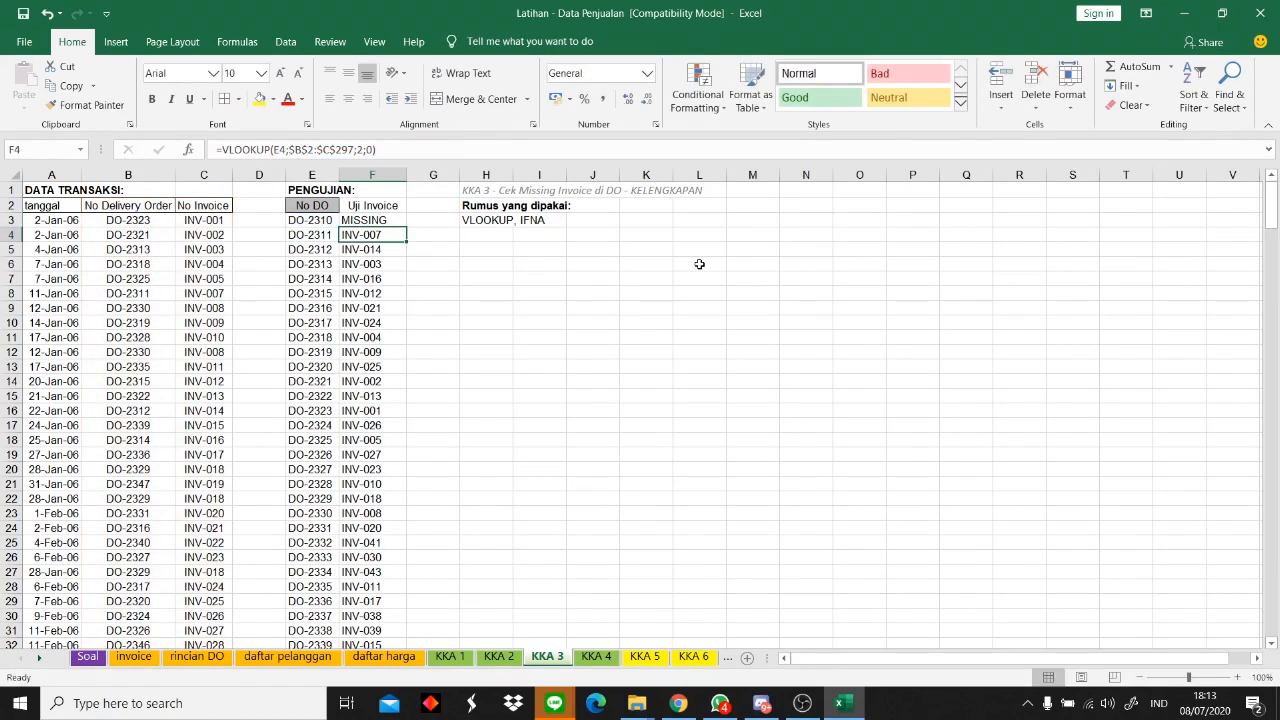
- Fill the F3 IFNA formula down the whole Uji Invoice column and check the rows below
{"action": "left_click", "coordinate": [403, 219]}
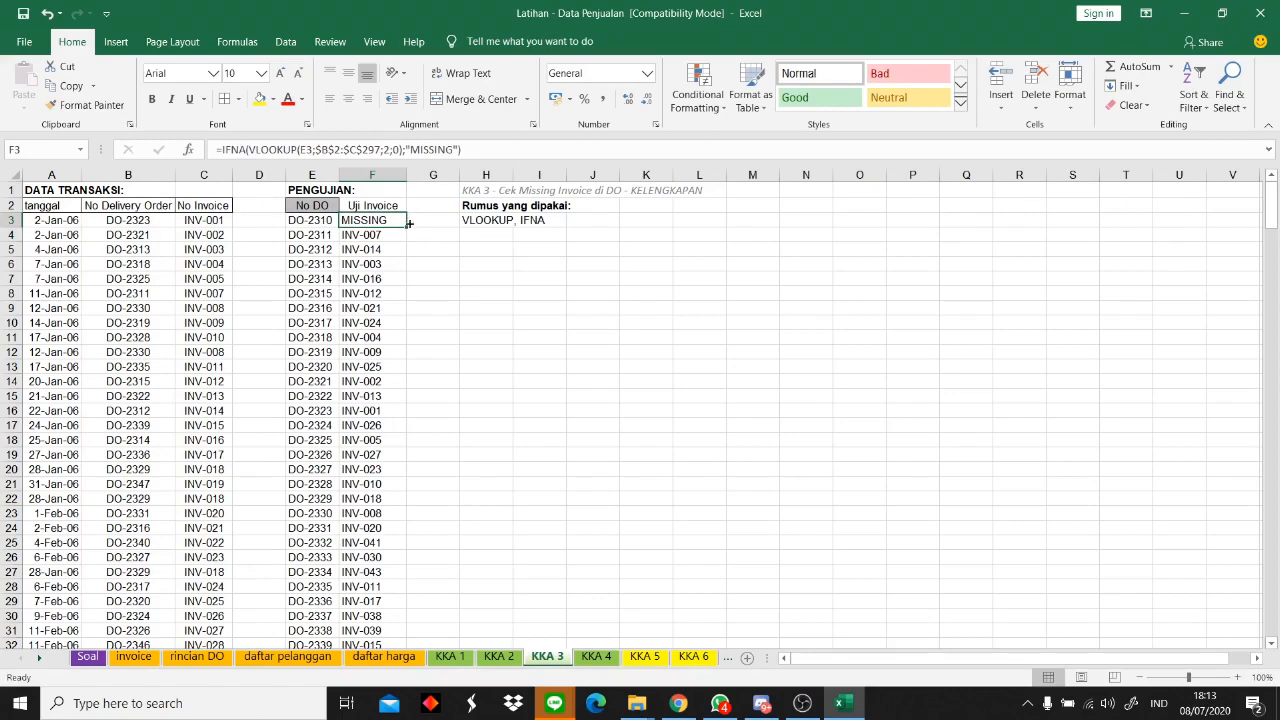
{"action": "double_click", "coordinate": [409, 223]}
{"action": "scroll", "coordinate": [430, 486], "scroll_direction": "down", "scroll_amount": 14}
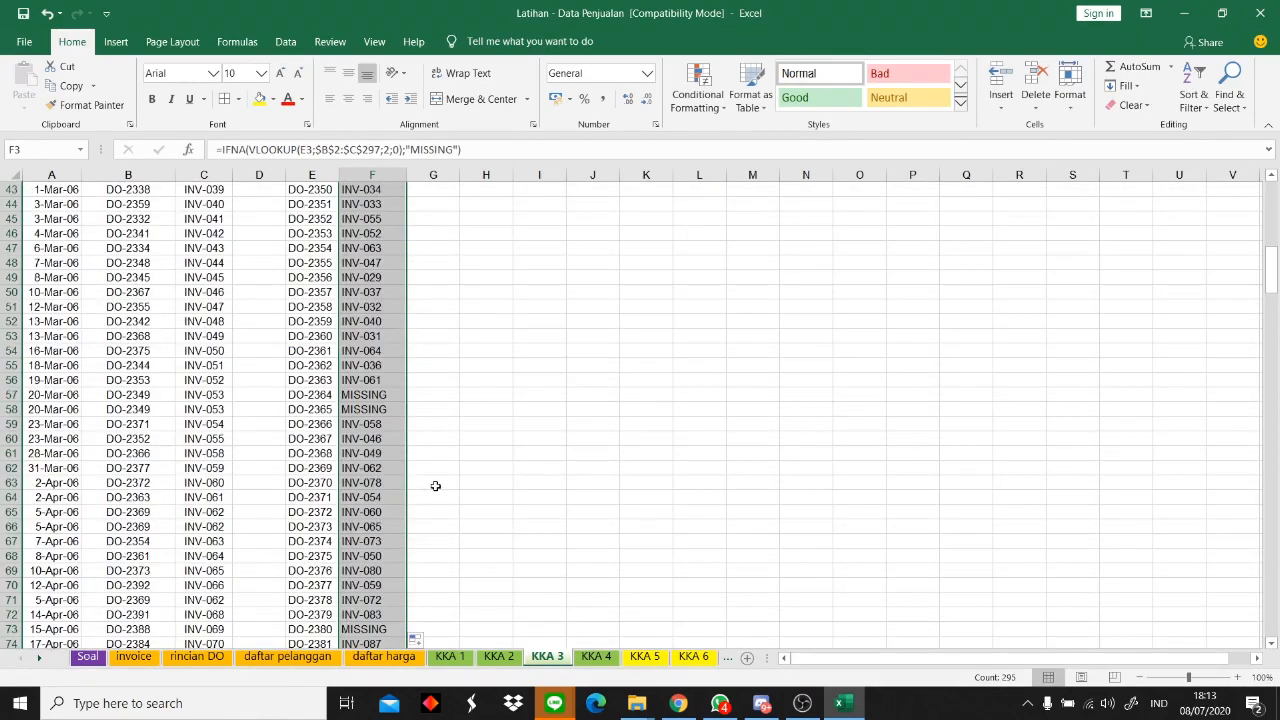
- Highlight cells in column F equal to "MISSING" using conditional formatting with Light Red Fill with Dark Red Text
{"action": "left_click", "coordinate": [400, 409]}
{"action": "scroll", "coordinate": [470, 440], "scroll_direction": "up", "scroll_amount": 14}
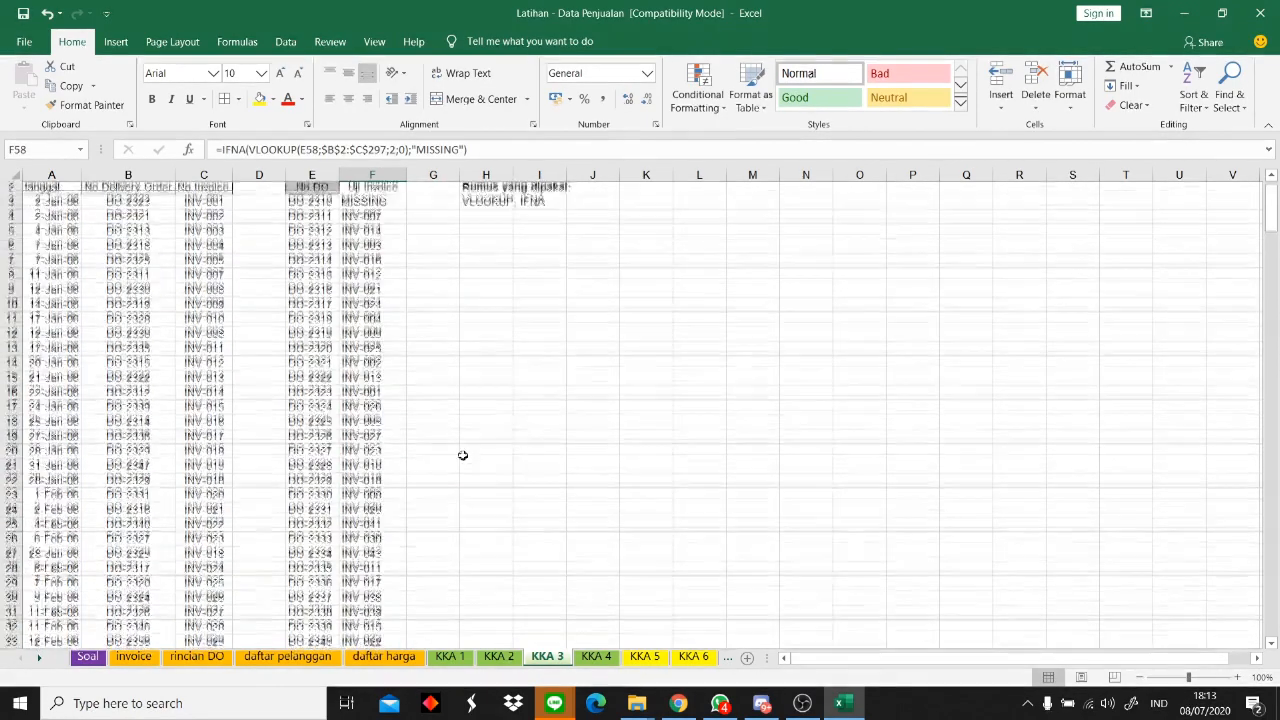
{"action": "left_click", "coordinate": [380, 222]}
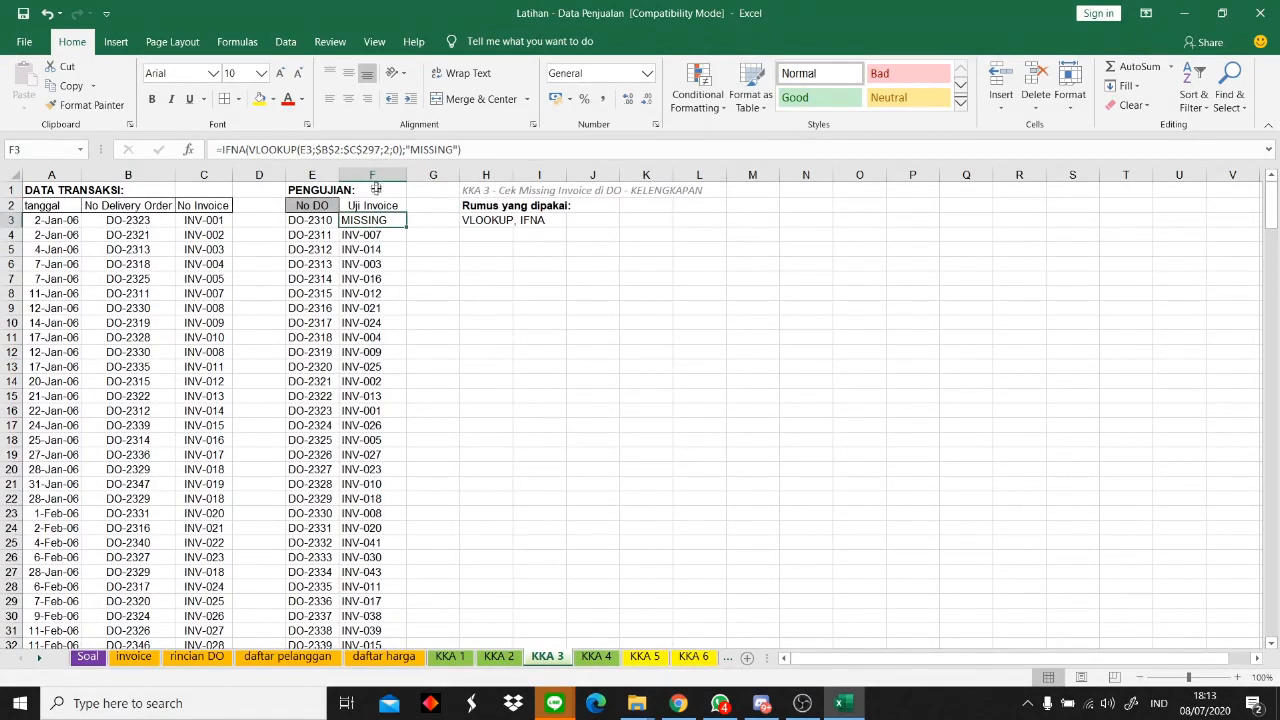
{"action": "left_click", "coordinate": [372, 175]}
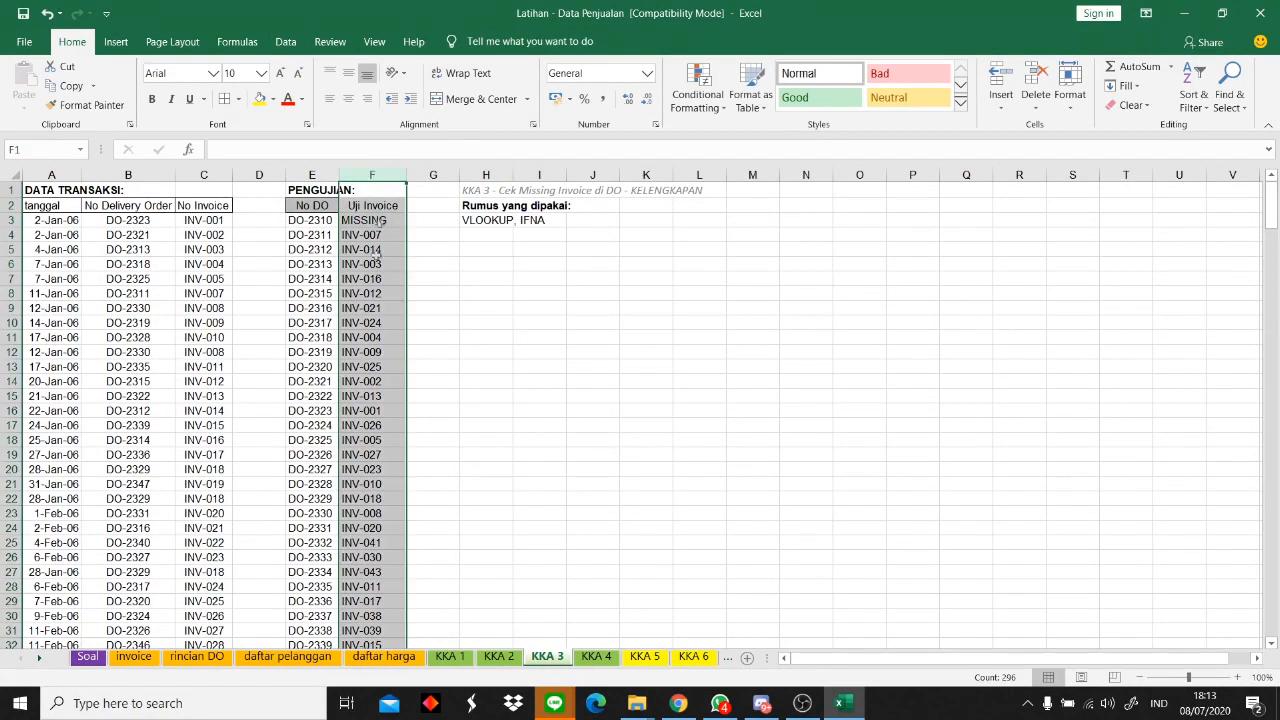
{"action": "left_click", "coordinate": [722, 101]}
{"action": "mouse_move", "coordinate": [757, 137]}
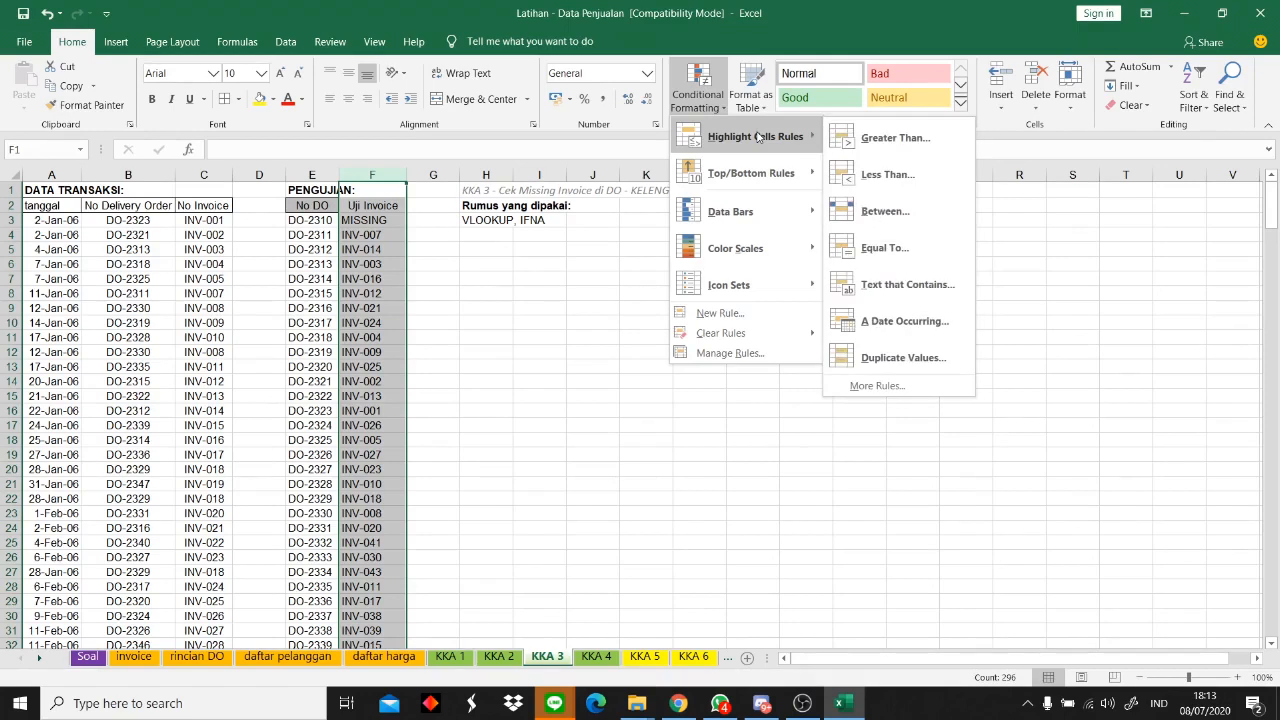
{"action": "left_click", "coordinate": [885, 247]}
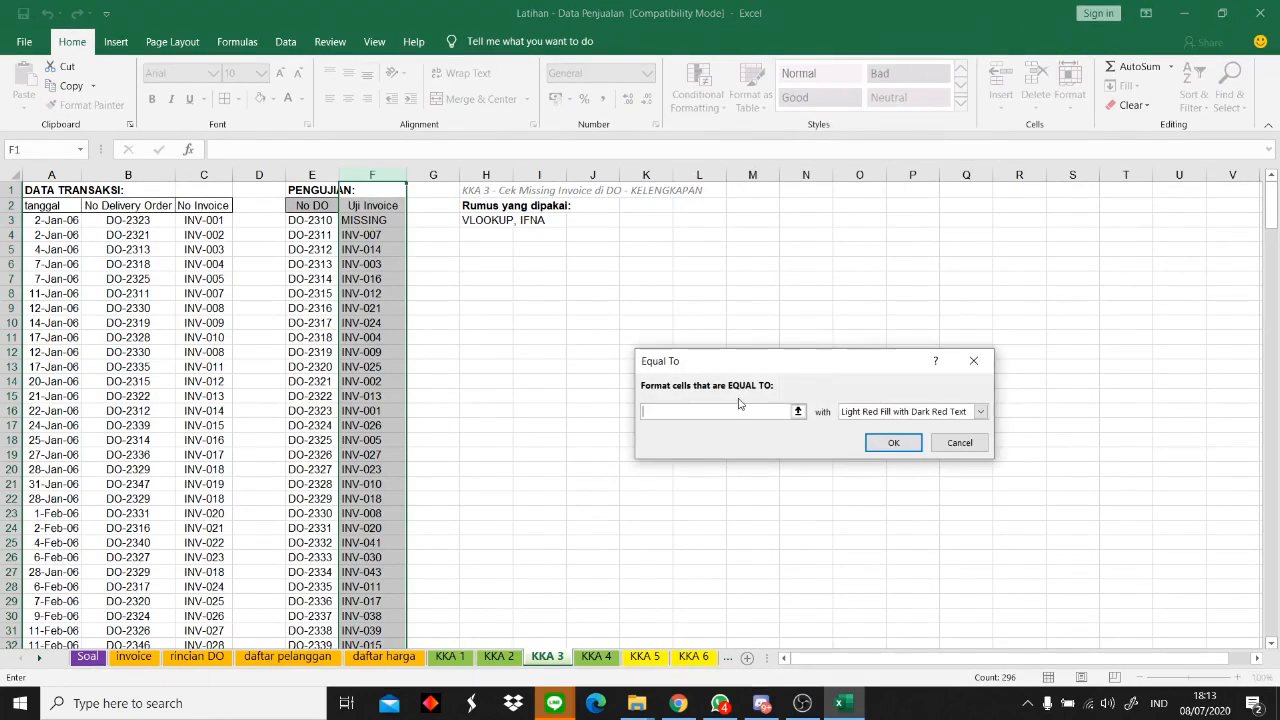
{"action": "type", "text": "missing"}
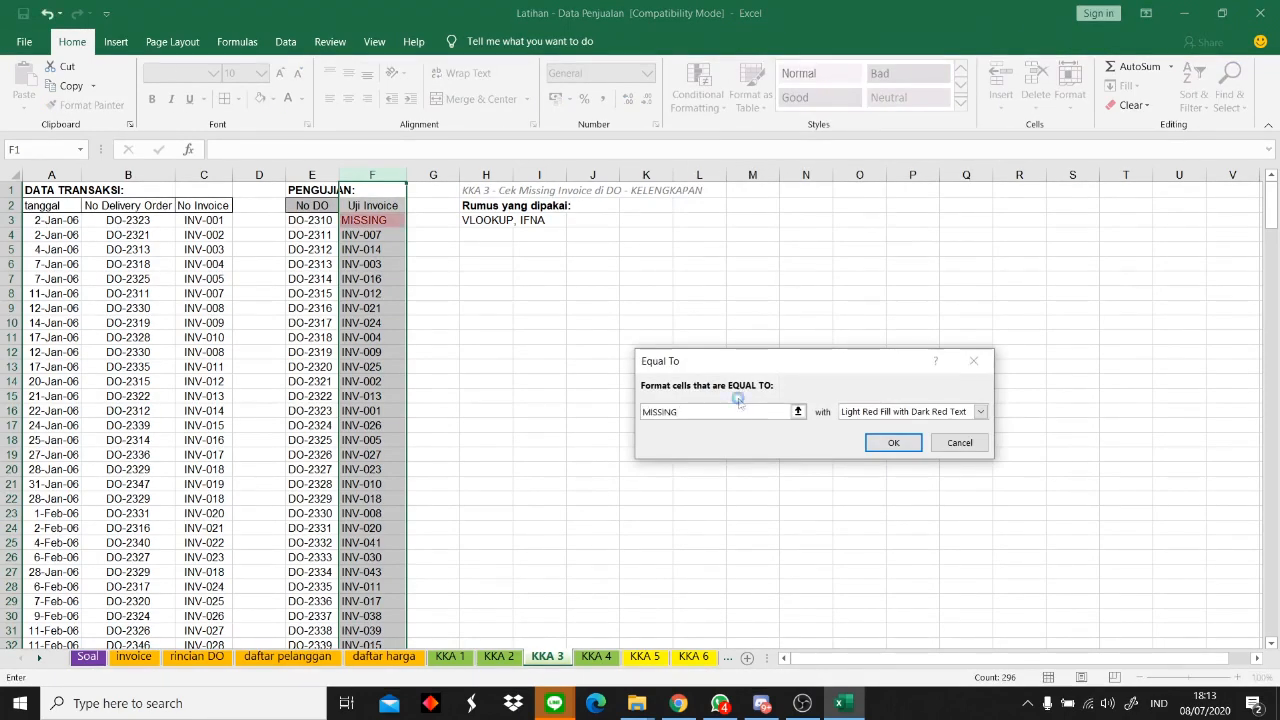
{"action": "key", "text": "Return"}
{"action": "left_click", "coordinate": [737, 398]}
- Check the highlighted entries down the Uji Invoice column of KKA 3
{"action": "left_click", "coordinate": [398, 219]}
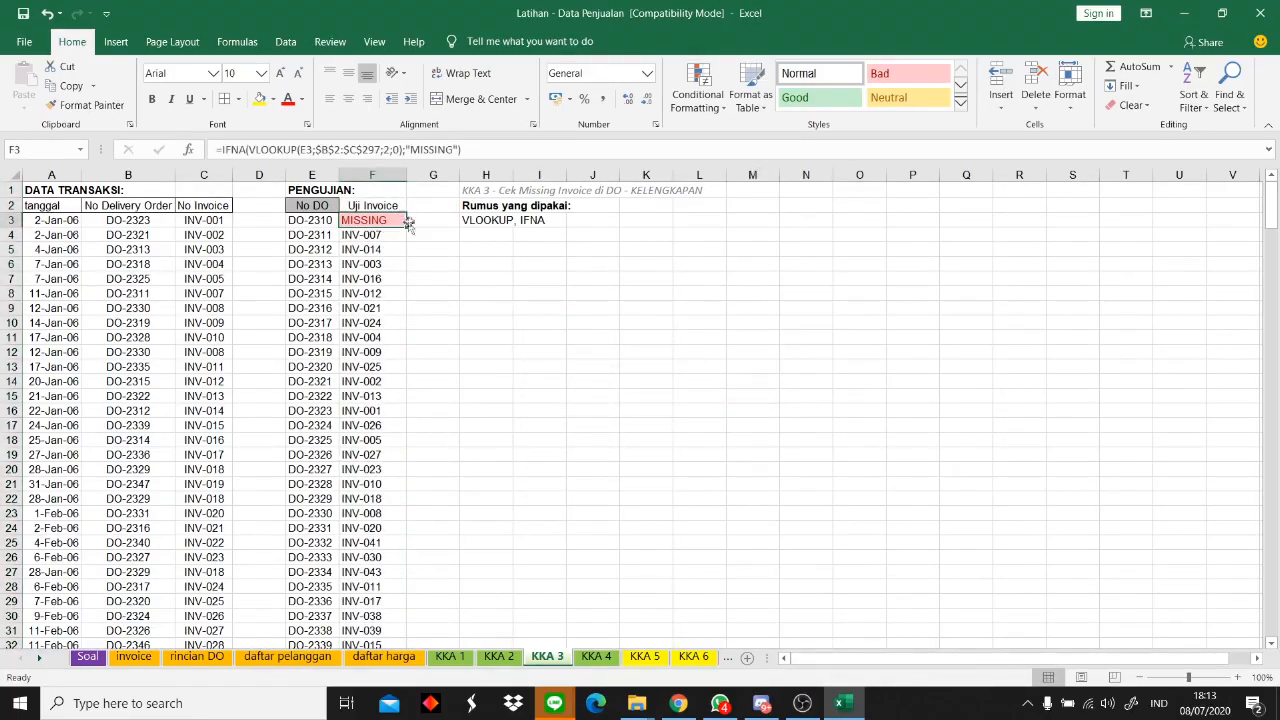
{"action": "scroll", "coordinate": [393, 237], "scroll_direction": "down", "scroll_amount": 8}
{"action": "scroll", "coordinate": [393, 237], "scroll_direction": "down", "scroll_amount": 20}
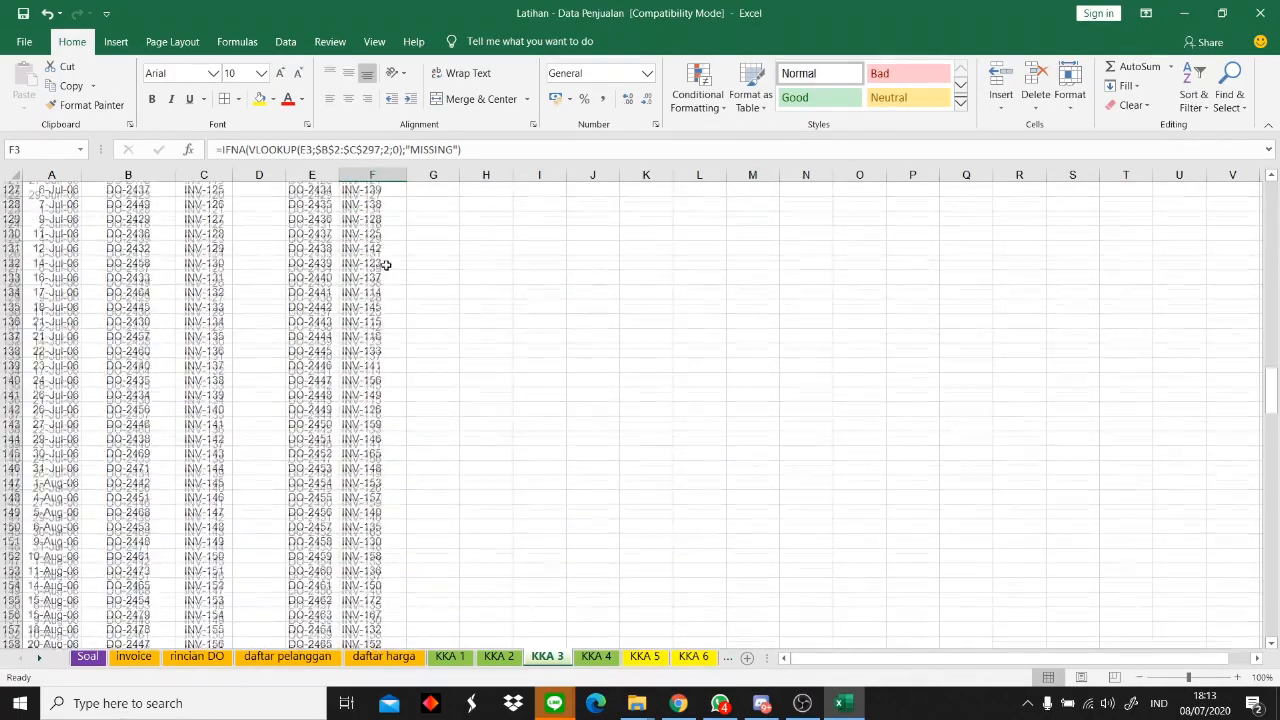
{"action": "scroll", "coordinate": [383, 277], "scroll_direction": "up", "scroll_amount": 20}
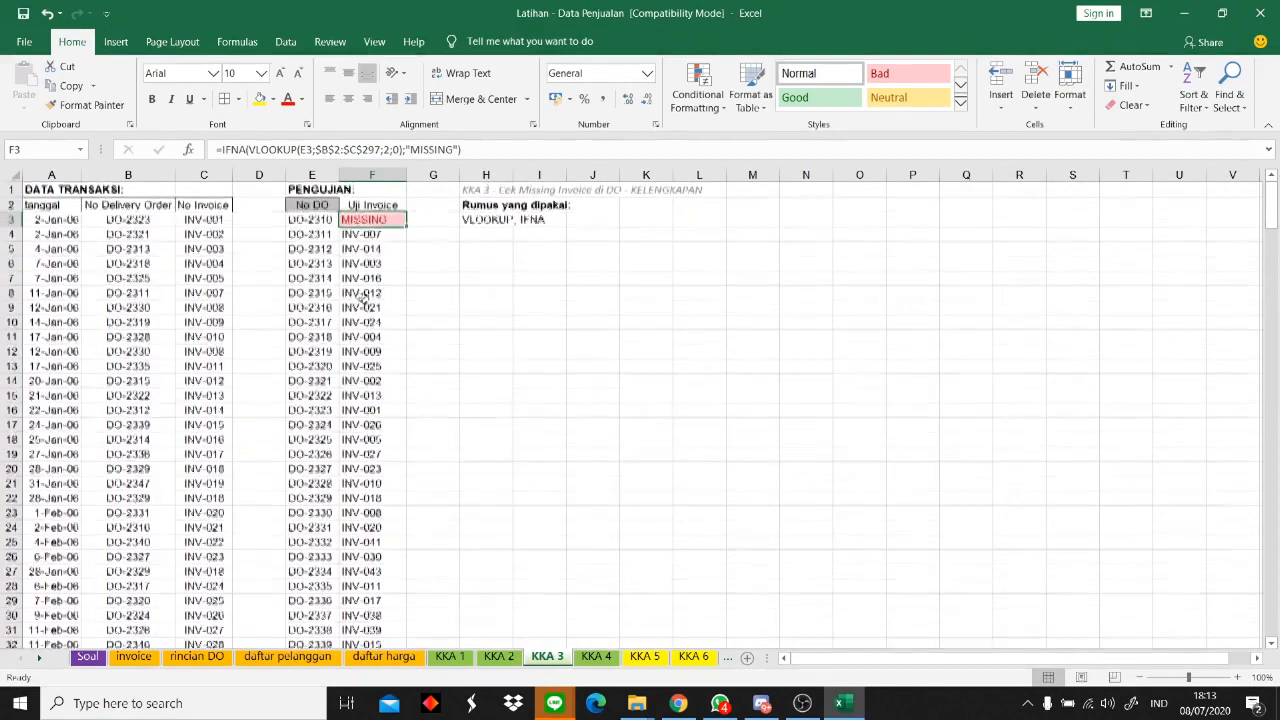
{"action": "left_click", "coordinate": [435, 264]}
{"action": "left_click", "coordinate": [433, 237]}
- On the Soal sheet, enter a centred V in the Tickmark column for test 3, KKA 3
{"action": "left_click", "coordinate": [490, 192]}
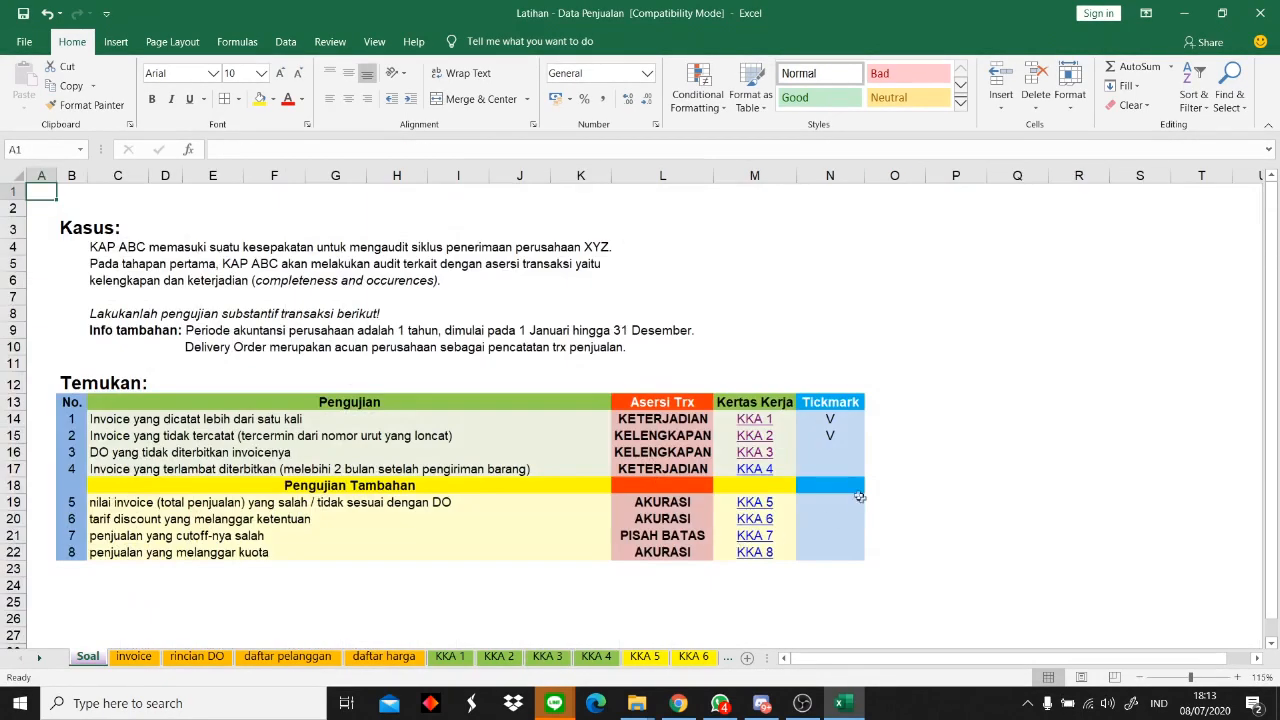
{"action": "left_click", "coordinate": [830, 452]}
{"action": "type", "text": "V"}
{"action": "left_click", "coordinate": [935, 392]}
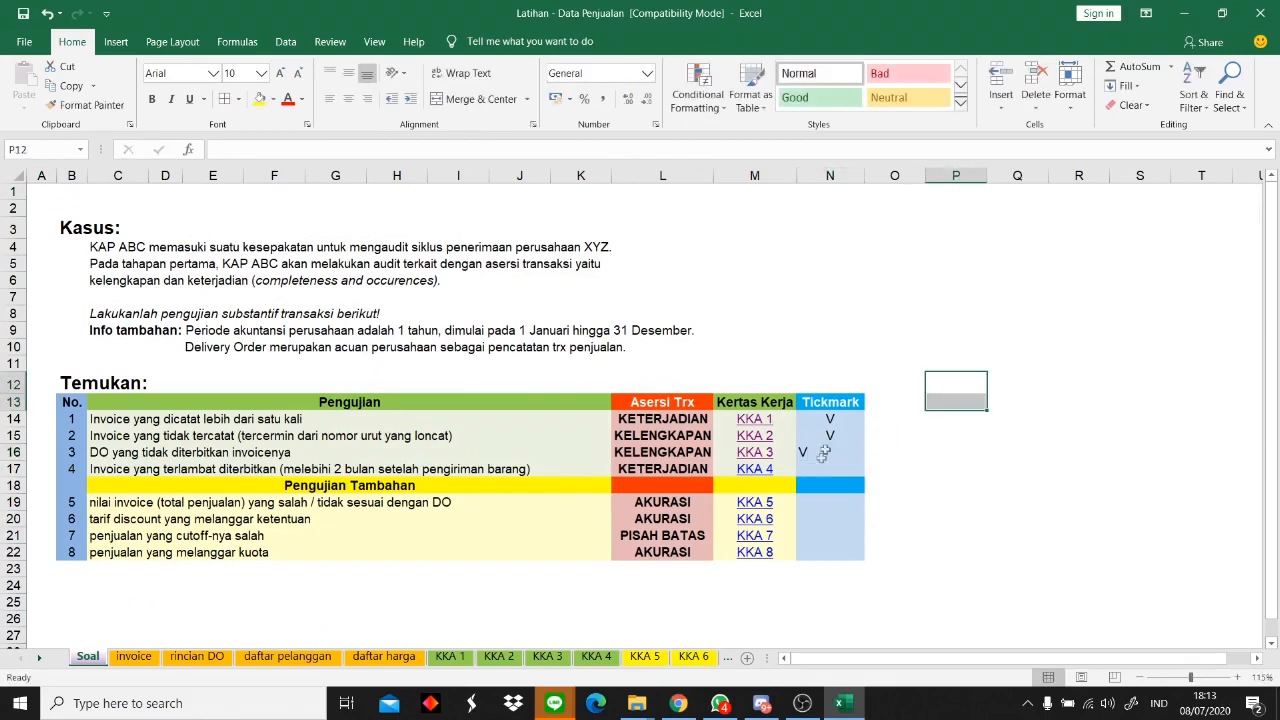
{"action": "left_click", "coordinate": [830, 452]}
{"action": "left_click", "coordinate": [347, 99]}
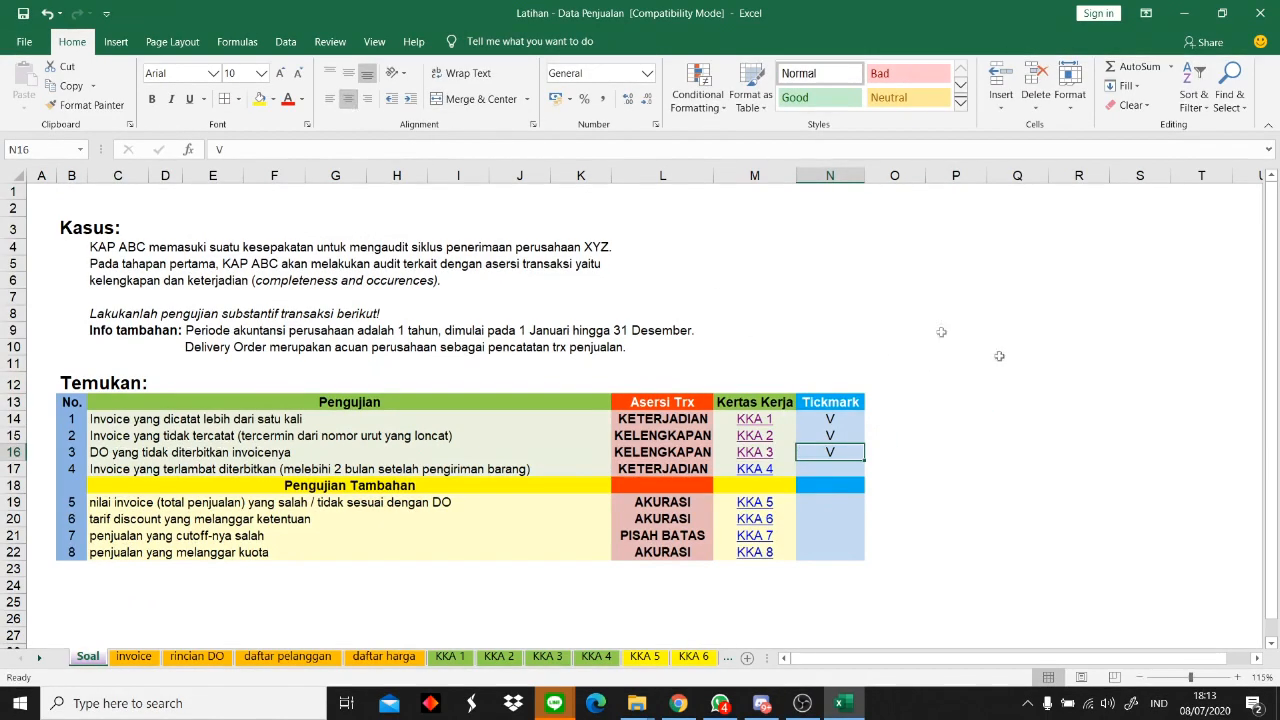
{"action": "left_click", "coordinate": [950, 468]}
- Open the KKA 4 worksheet for test 4 and examine its Uji table and Database VLOOKUP table
{"action": "left_click", "coordinate": [840, 470]}
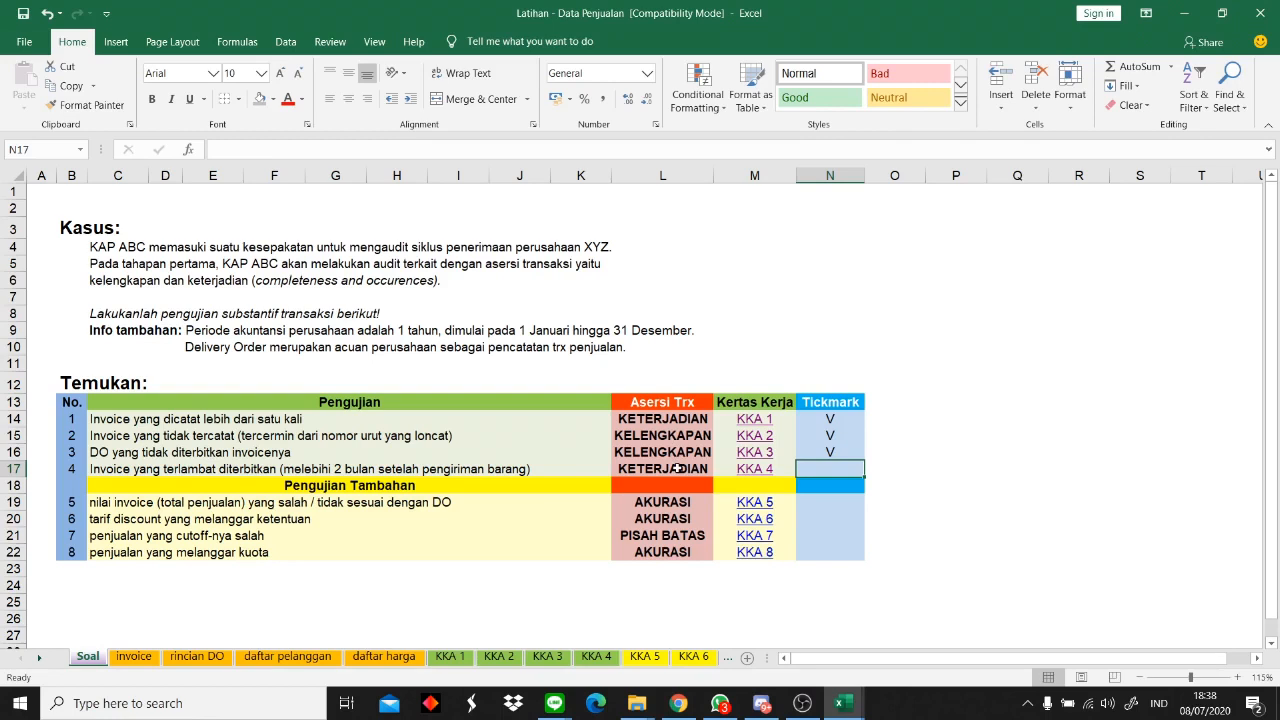
{"action": "left_click", "coordinate": [771, 478]}
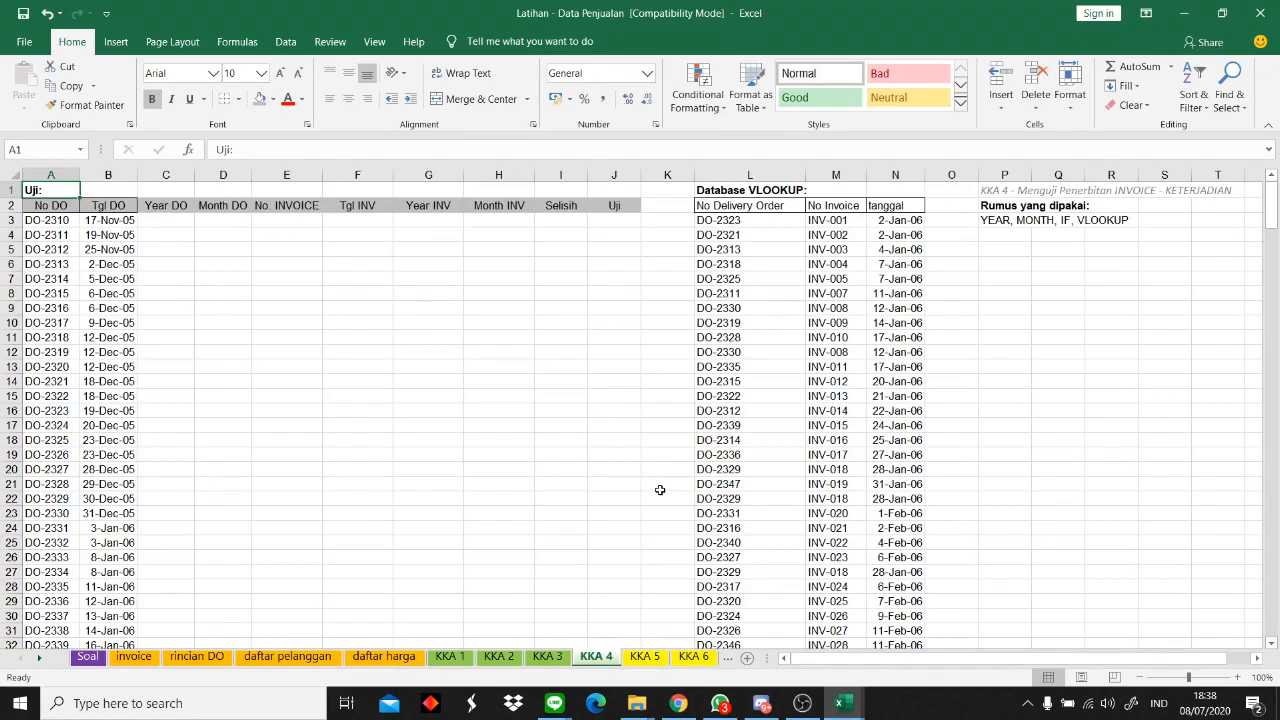
{"action": "left_click_drag", "start_coordinate": [45, 210], "coordinate": [606, 457]}
{"action": "left_click", "coordinate": [612, 454]}
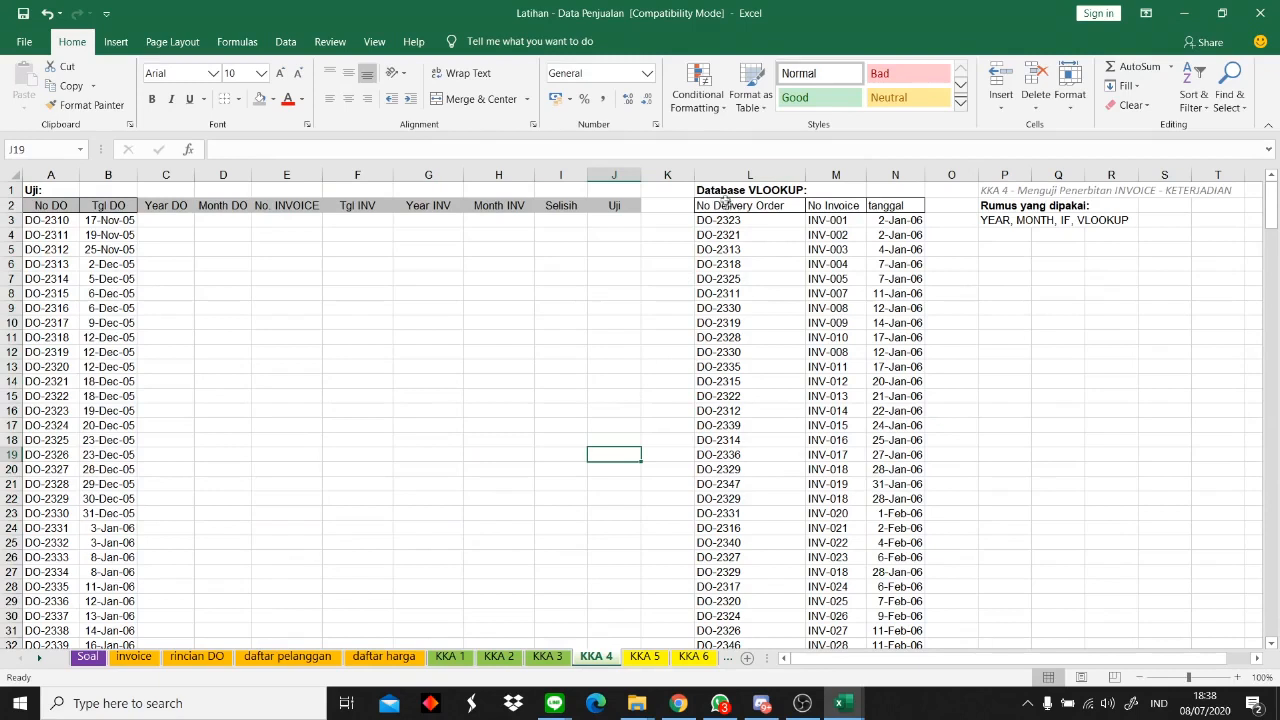
{"action": "left_click_drag", "start_coordinate": [706, 190], "coordinate": [895, 351]}
{"action": "left_click", "coordinate": [895, 411]}
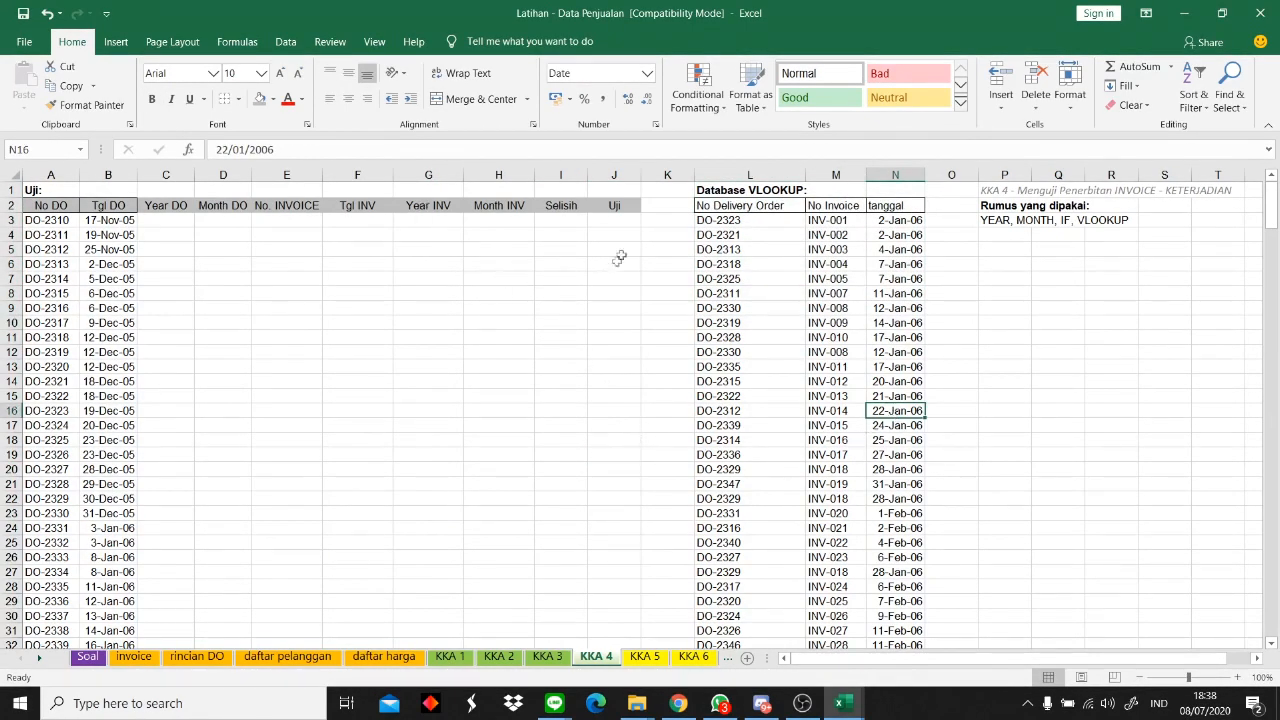
{"action": "left_click_drag", "start_coordinate": [729, 210], "coordinate": [897, 427]}
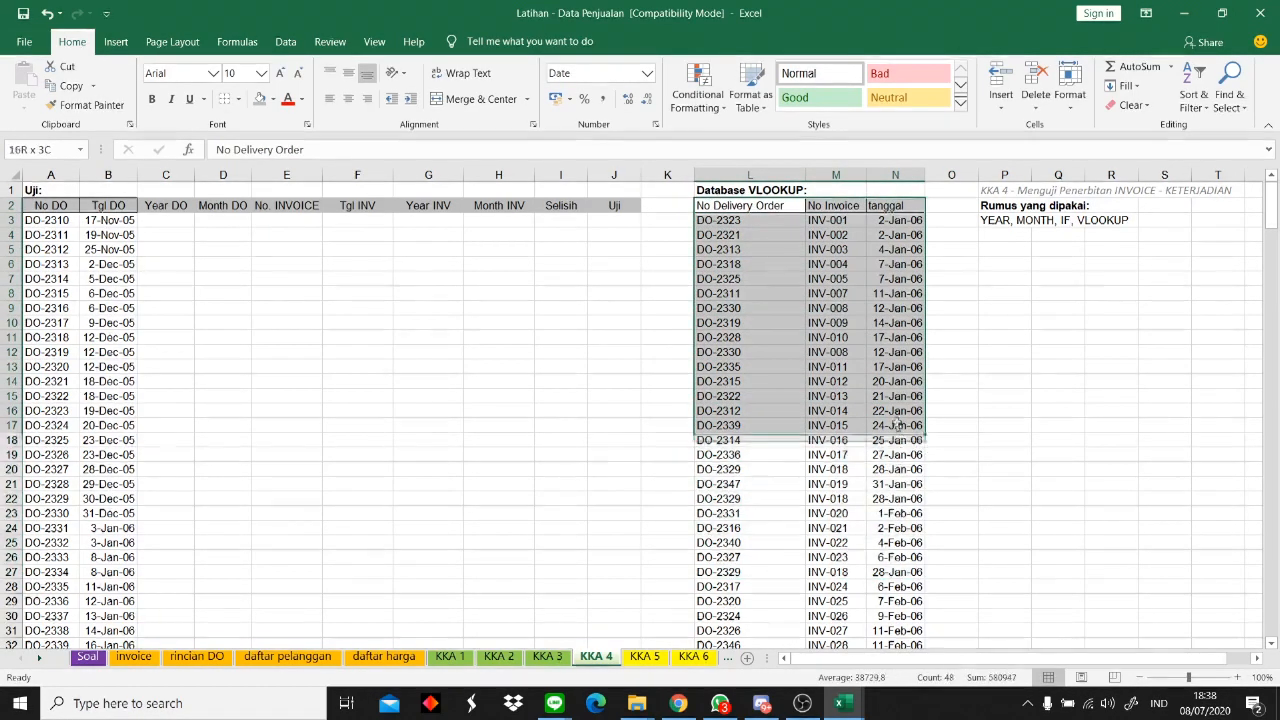
{"action": "left_click", "coordinate": [835, 308]}
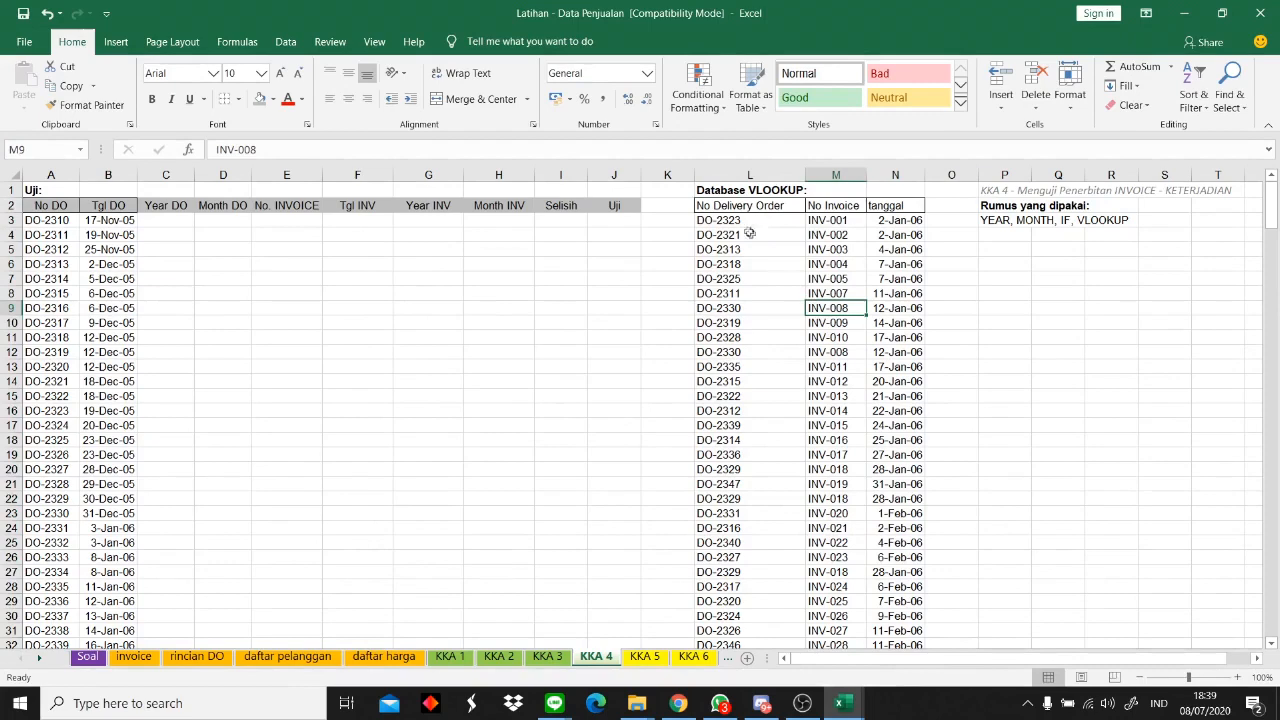
- Examine the tanggal, No Invoice and No Delivery Order columns on the invoice sheet
{"action": "left_click", "coordinate": [141, 660]}
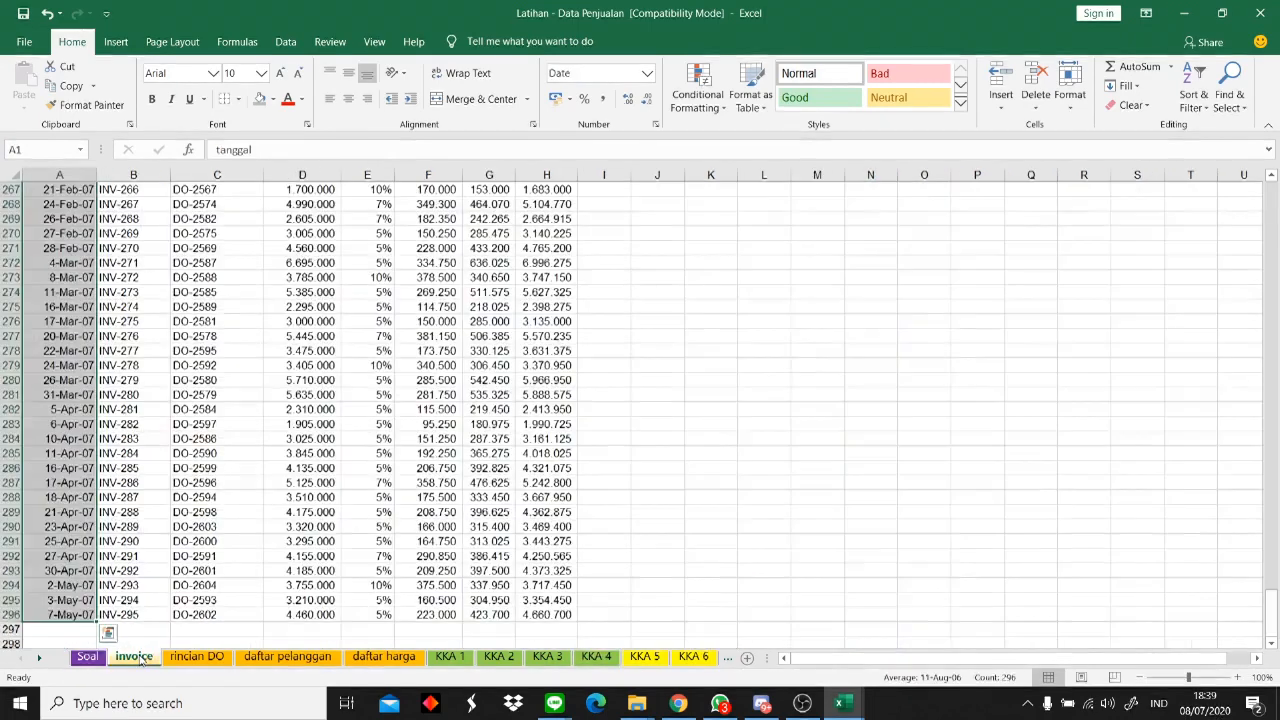
{"action": "scroll", "coordinate": [148, 368], "scroll_direction": "up", "scroll_amount": 20}
{"action": "left_click_drag", "start_coordinate": [1268, 497], "coordinate": [1268, 405]}
{"action": "left_click", "coordinate": [302, 233]}
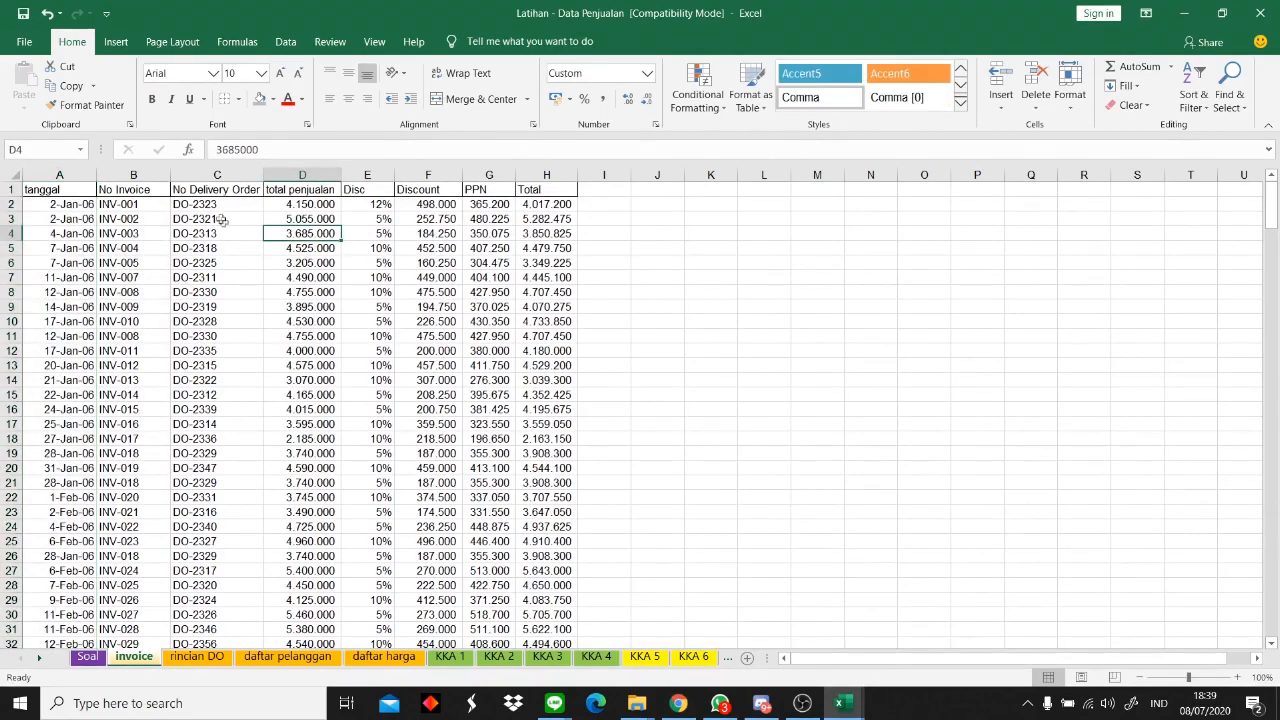
{"action": "left_click", "coordinate": [202, 192]}
{"action": "left_click", "coordinate": [44, 192]}
{"action": "left_click", "coordinate": [114, 192]}
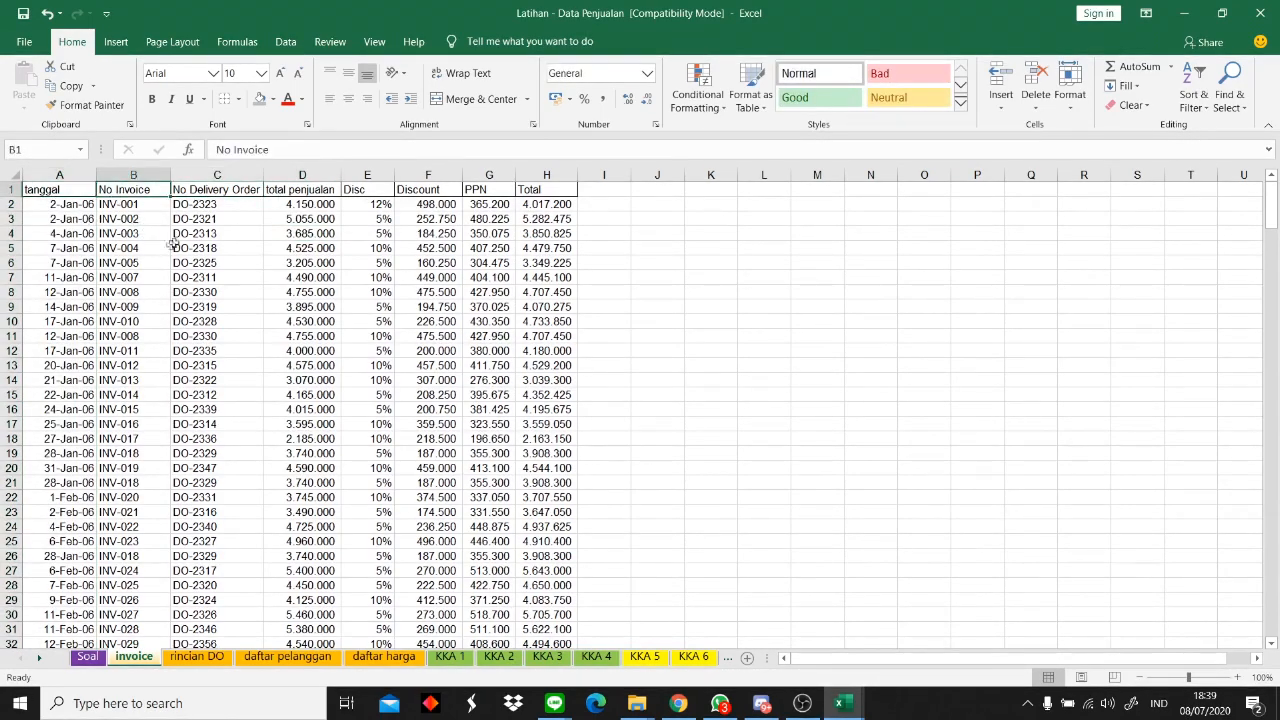
{"action": "left_click", "coordinate": [232, 192]}
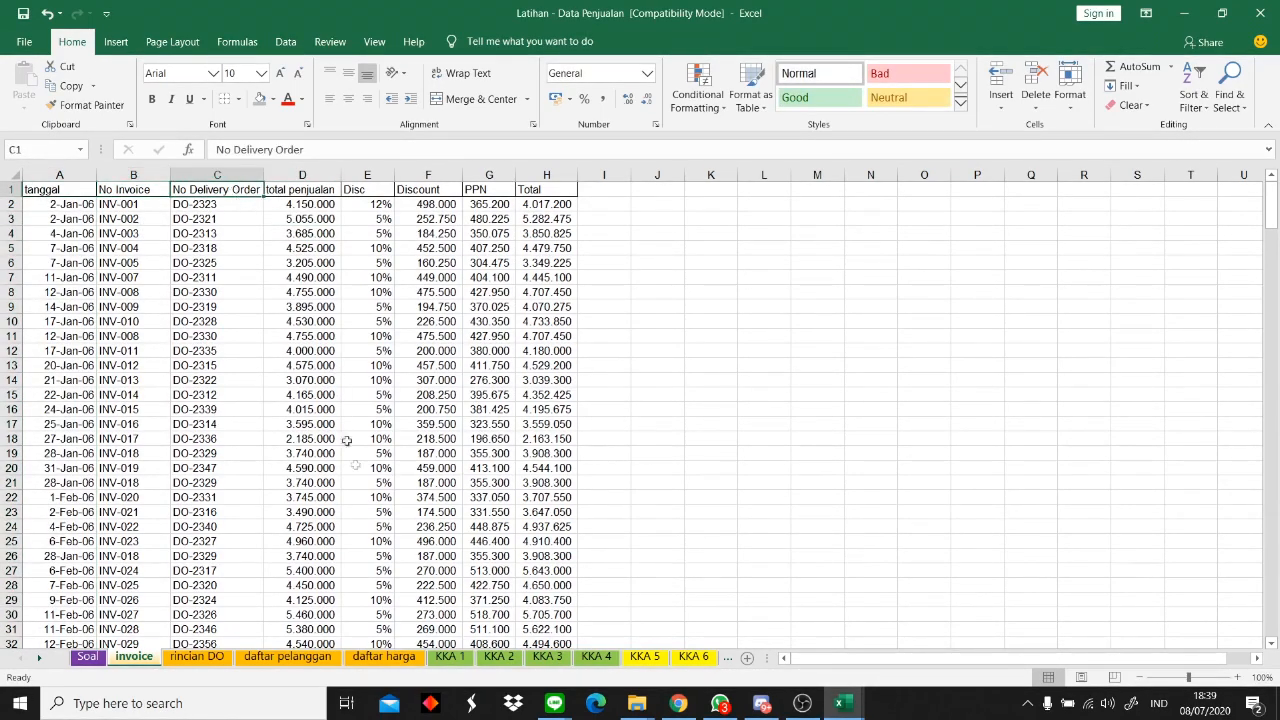
- Return to KKA 4 and review the column order of the Database VLOOKUP table beside the Uji table
{"action": "left_click", "coordinate": [581, 659]}
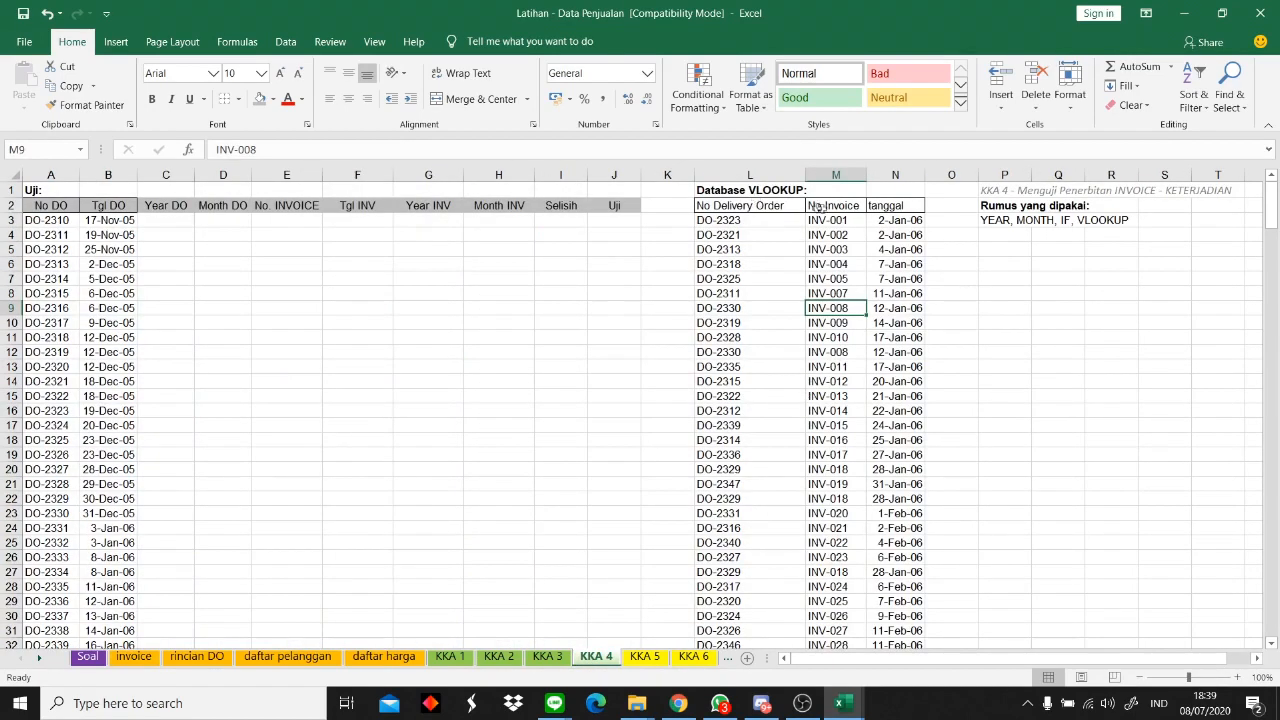
{"action": "left_click", "coordinate": [778, 192]}
{"action": "left_click", "coordinate": [773, 208]}
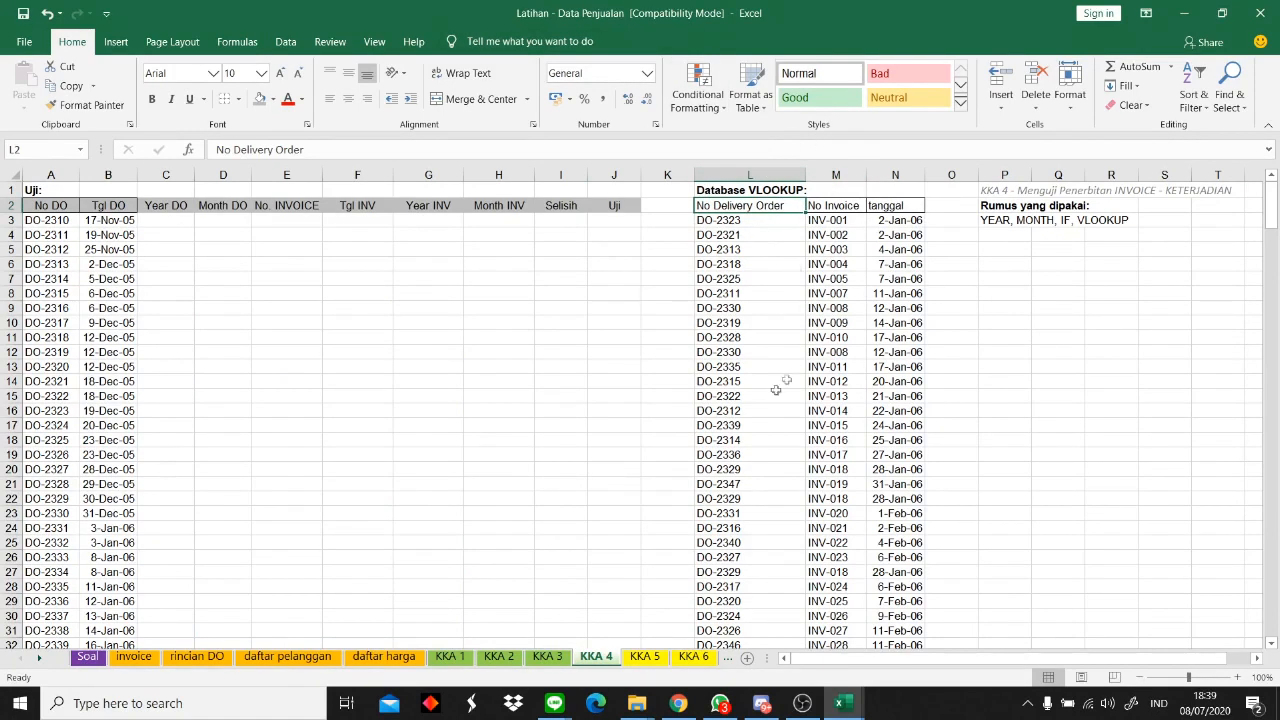
{"action": "left_click", "coordinate": [666, 322]}
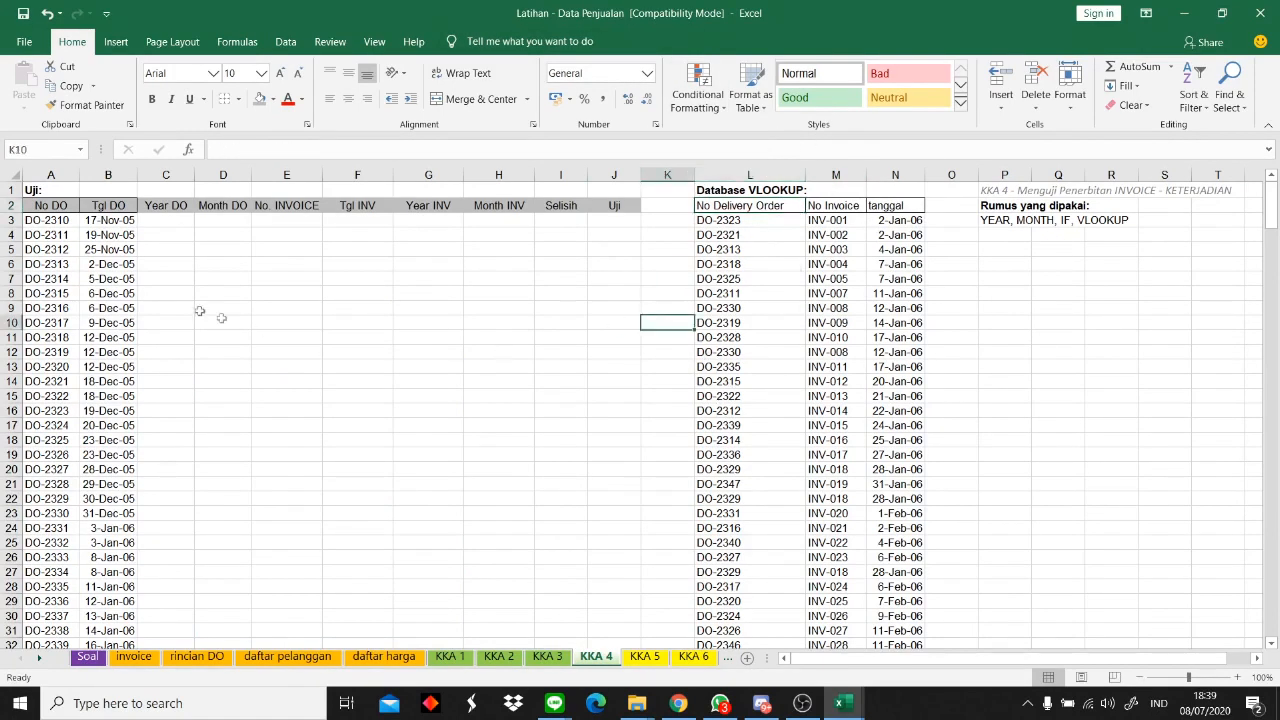
{"action": "left_click", "coordinate": [52, 194]}
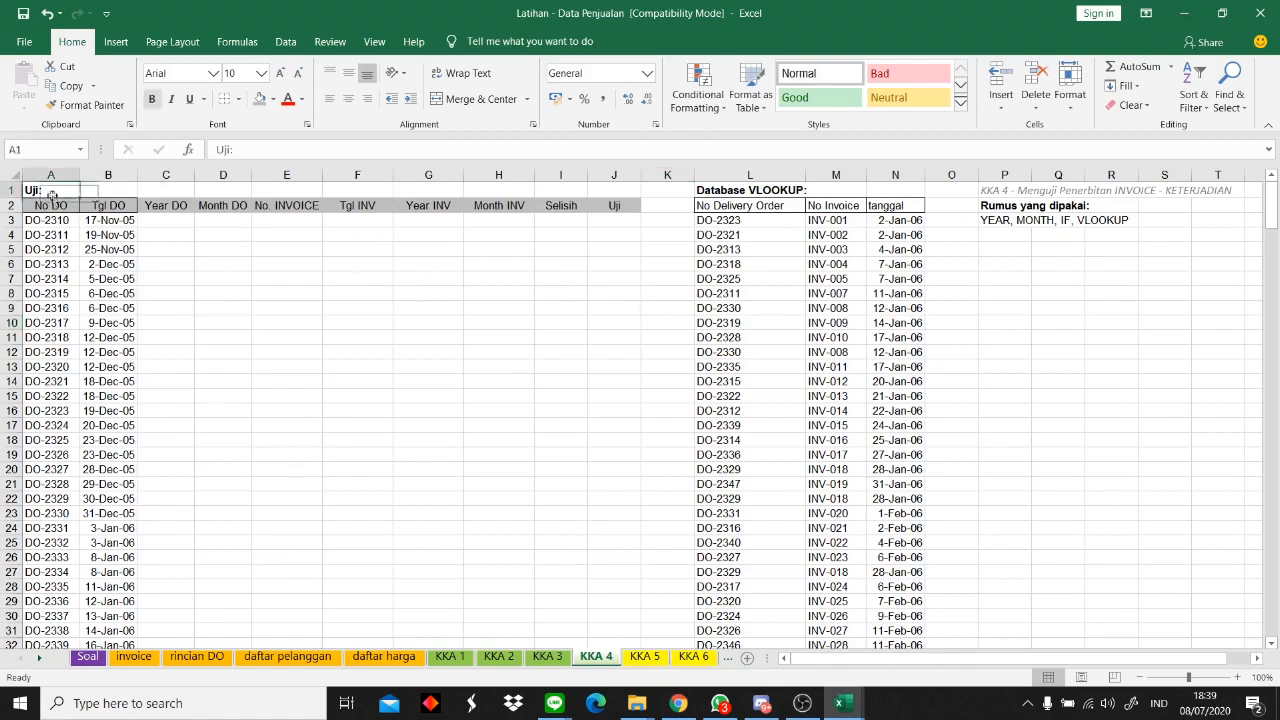
{"action": "left_click", "coordinate": [240, 410]}
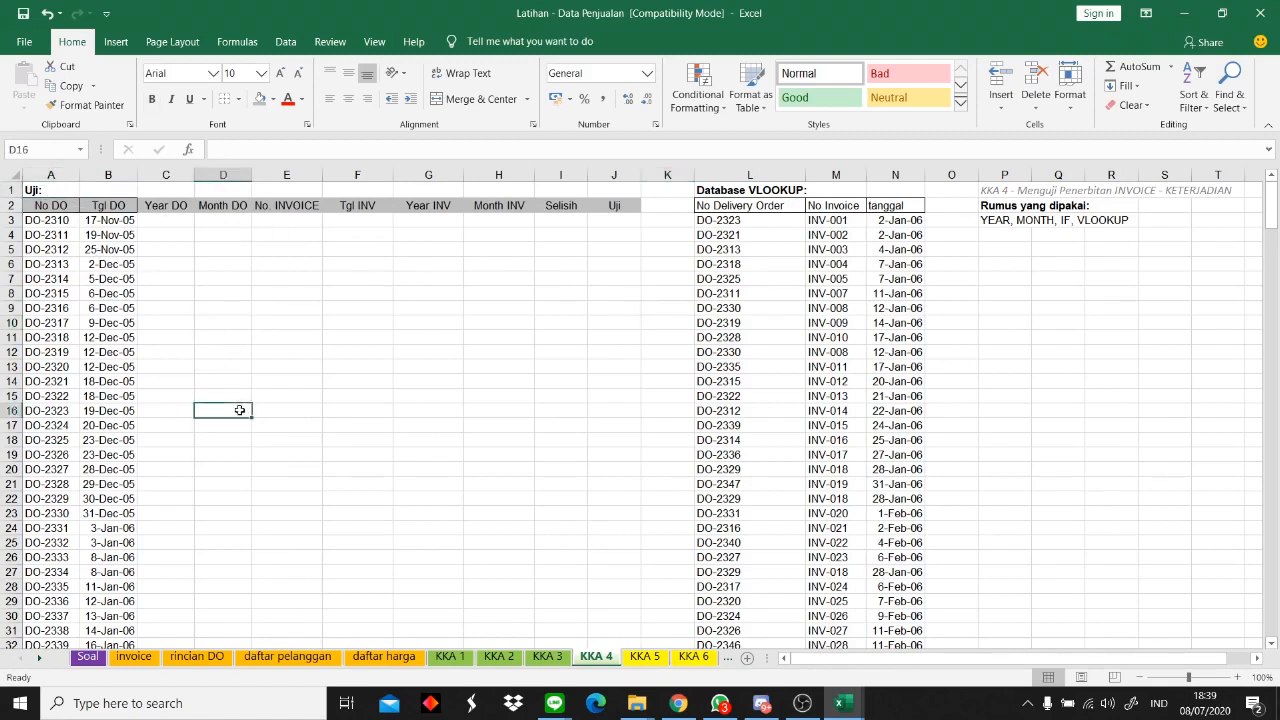
- Compare the No DO column of KKA 4 with the Tgl DO and No DO columns on the rincian DO sheet
{"action": "left_click", "coordinate": [47, 204]}
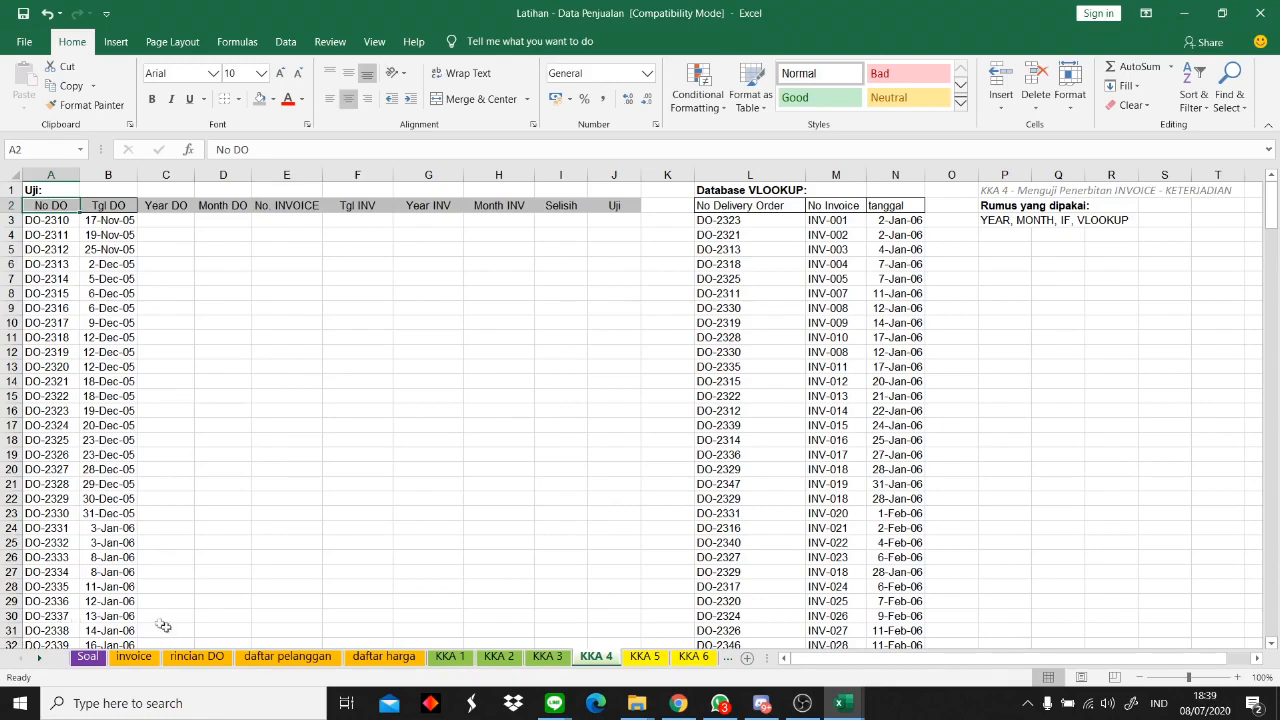
{"action": "left_click", "coordinate": [193, 656]}
{"action": "left_click_drag", "start_coordinate": [1272, 577], "coordinate": [1240, 205]}
{"action": "left_click", "coordinate": [412, 379]}
{"action": "left_click", "coordinate": [113, 206]}
{"action": "left_click", "coordinate": [118, 220]}
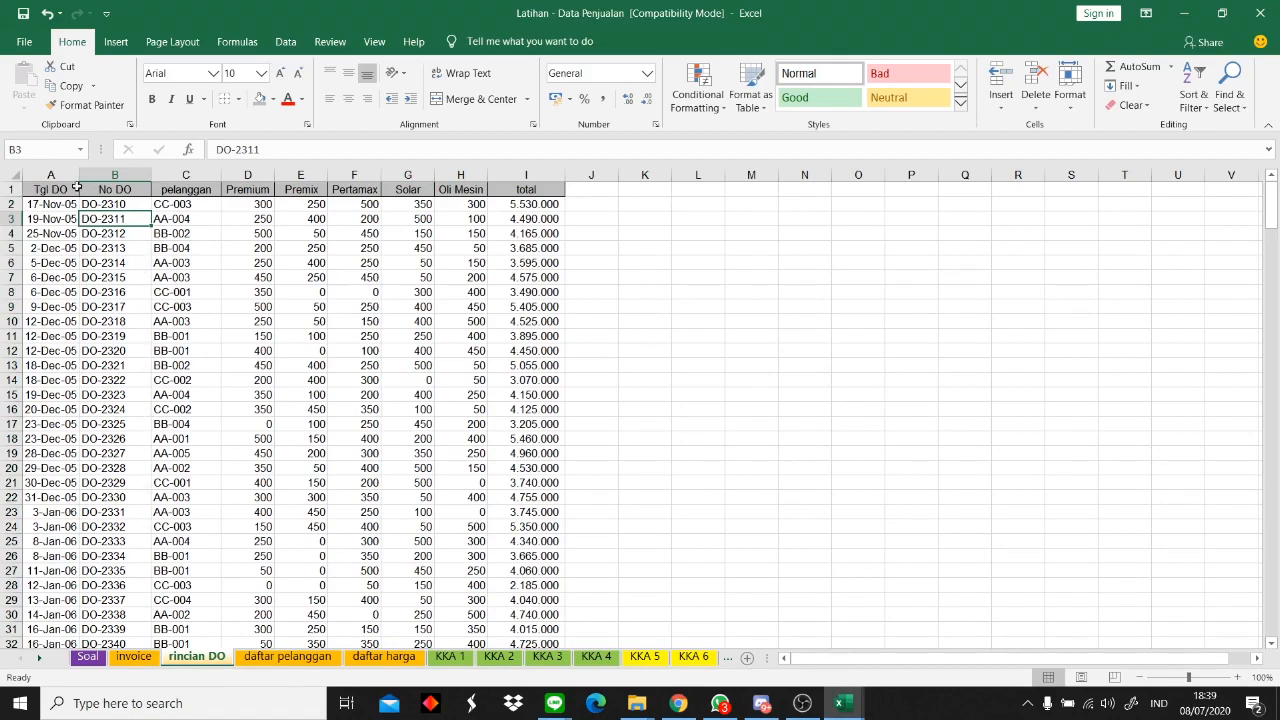
{"action": "left_click", "coordinate": [76, 188]}
- Return to KKA 4 and review the Uji table headers from Tgl DO, Year DO and Month DO through to Uji
{"action": "left_click", "coordinate": [596, 656]}
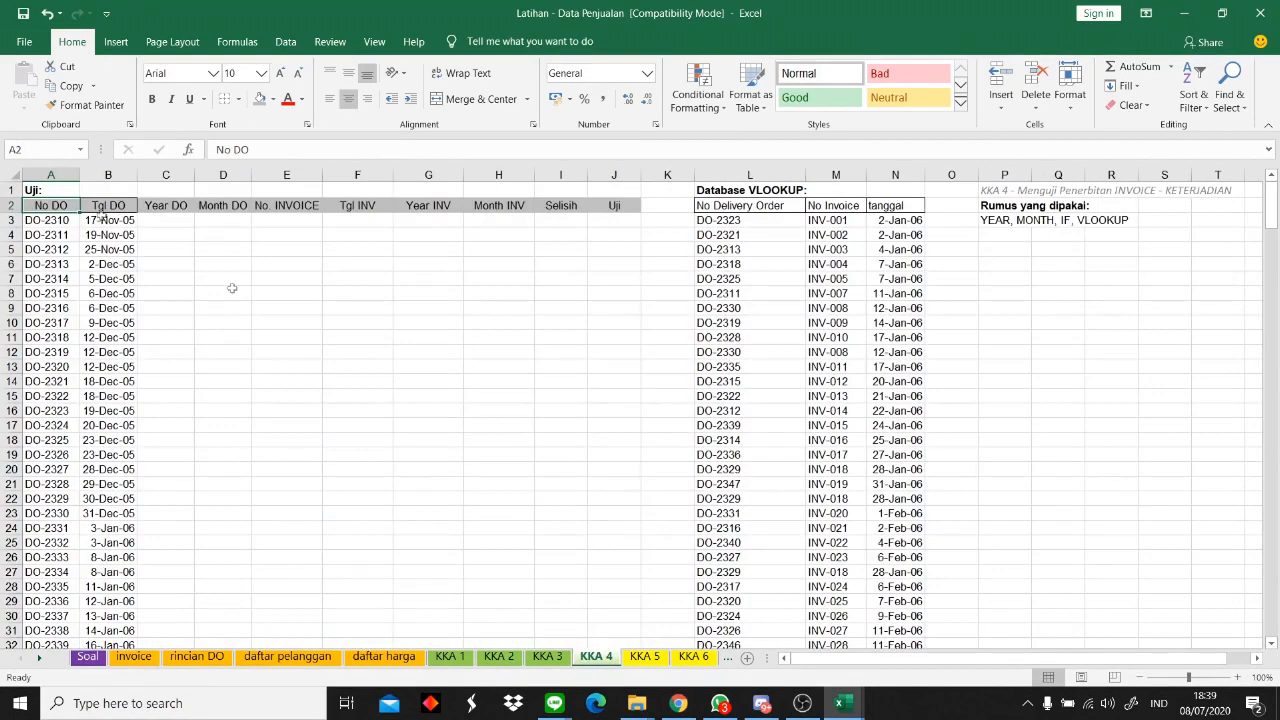
{"action": "left_click", "coordinate": [116, 208]}
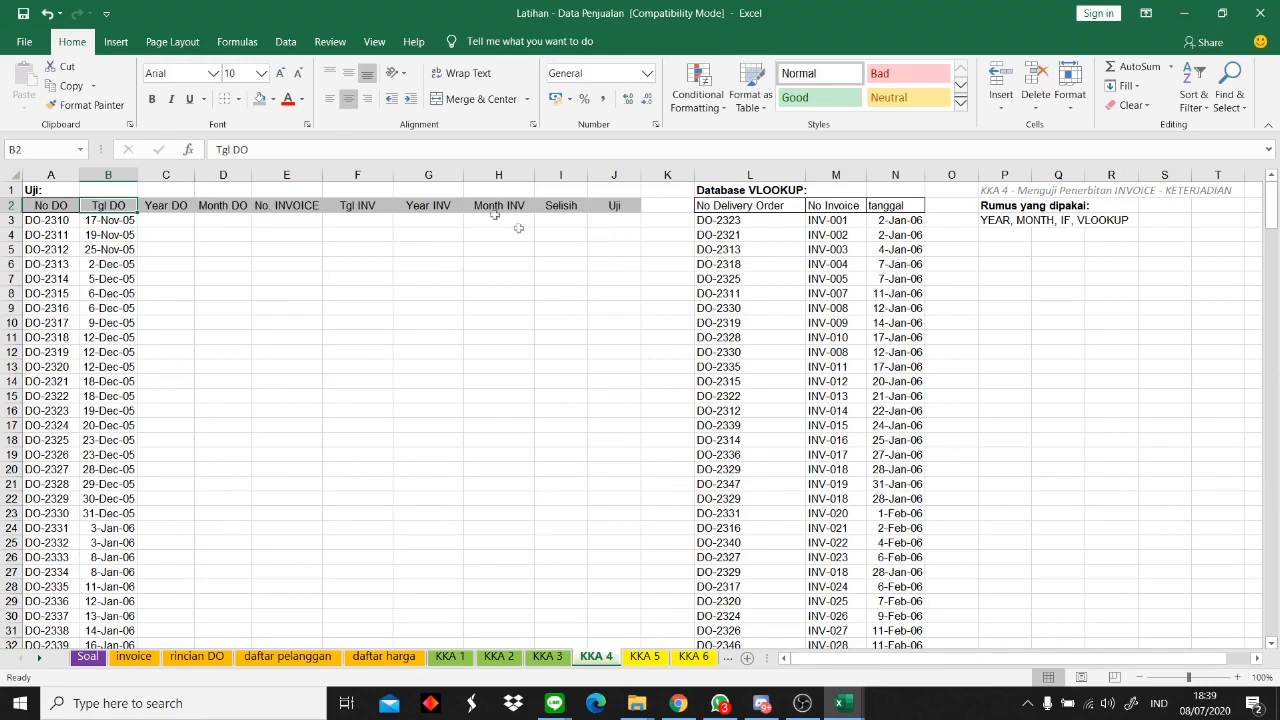
{"action": "left_click", "coordinate": [168, 193]}
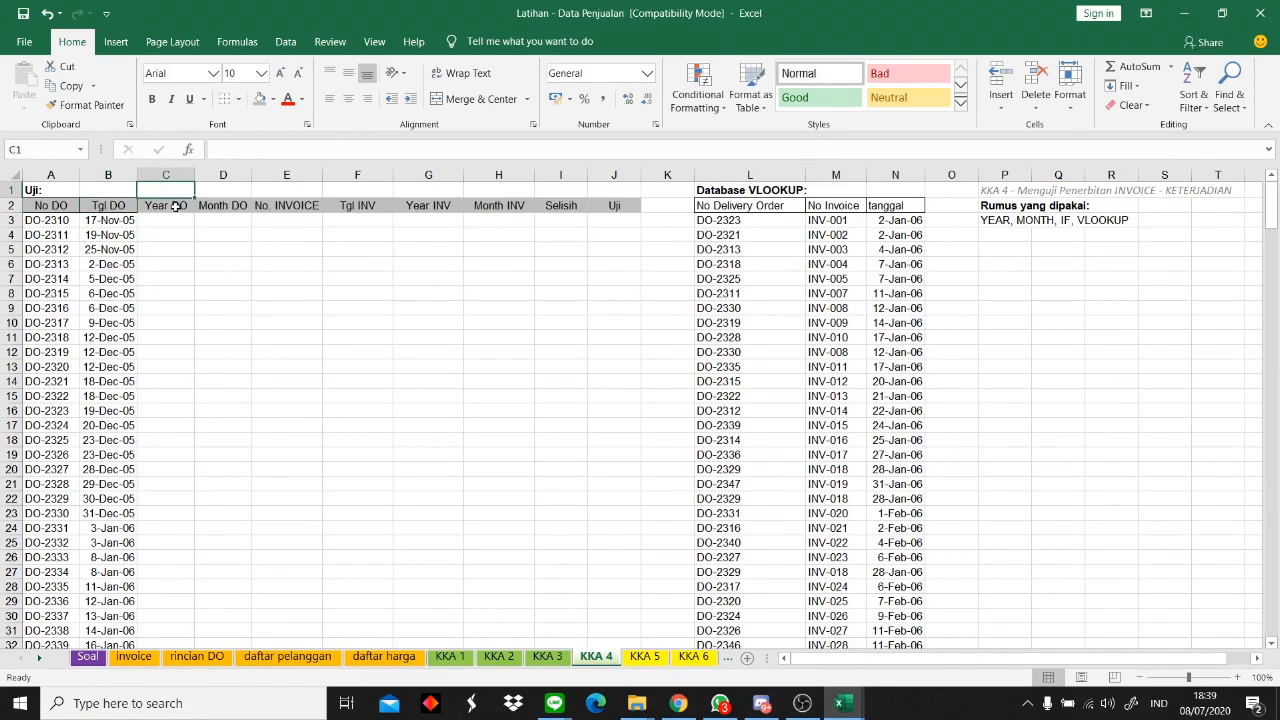
{"action": "left_click", "coordinate": [175, 206]}
{"action": "left_click", "coordinate": [223, 205]}
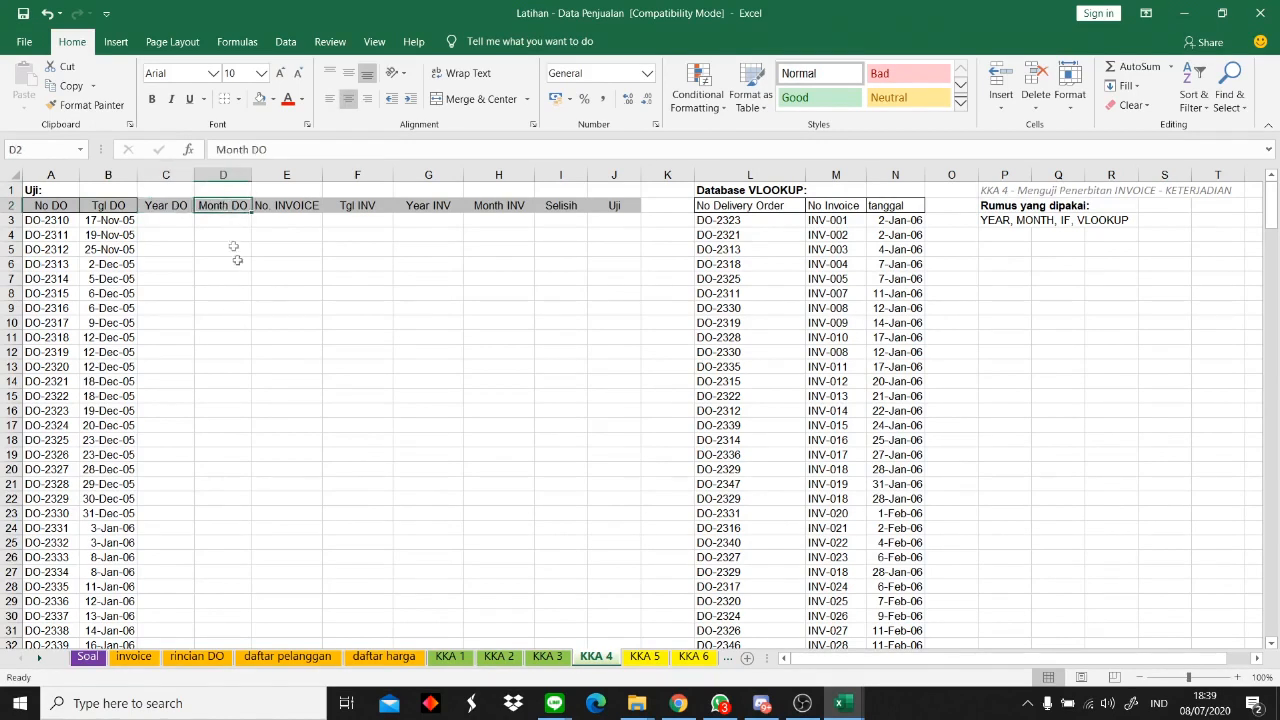
{"action": "left_click", "coordinate": [280, 210]}
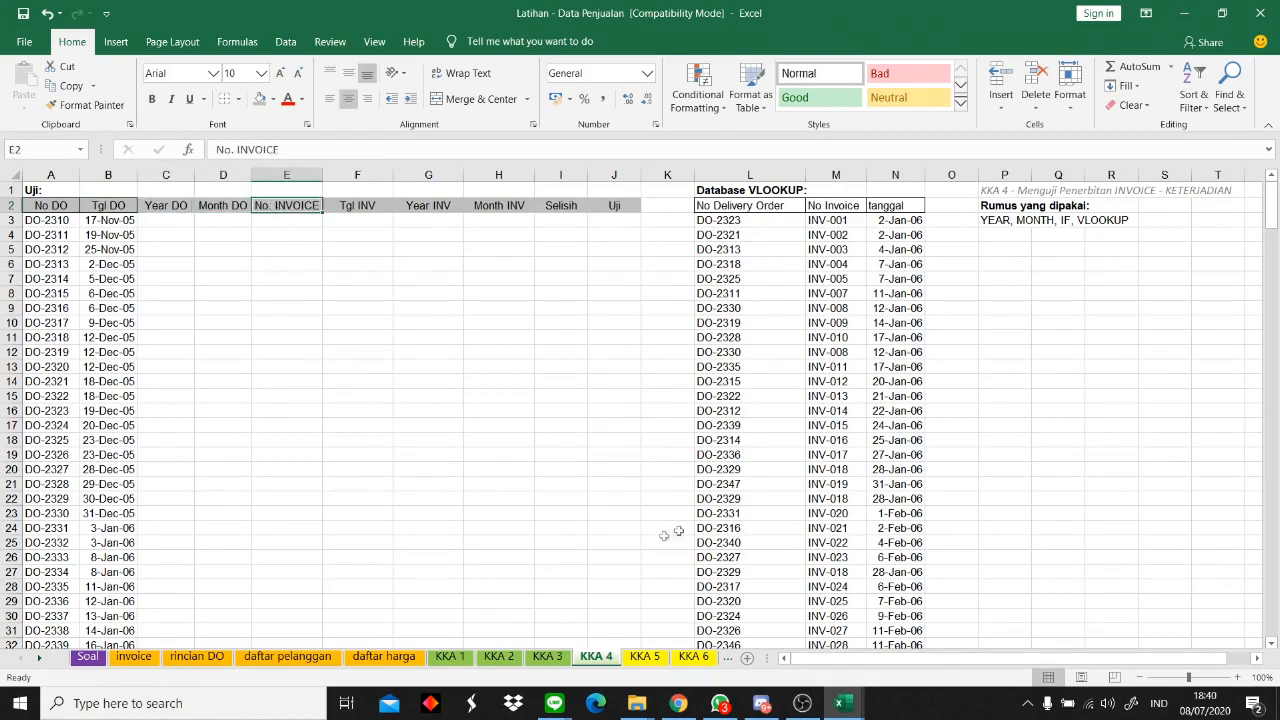
{"action": "left_click", "coordinate": [598, 205]}
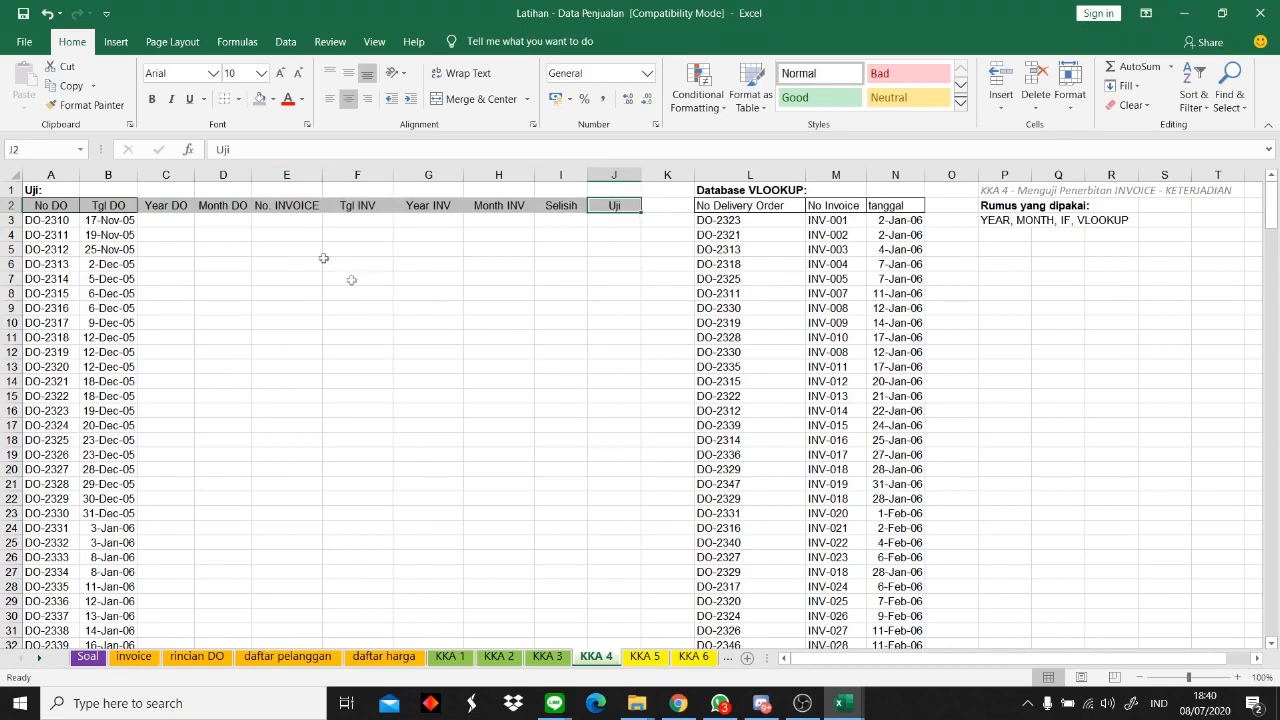
- Calculate Year DO in C3 with =YEAR(B3) and fill the formula down the column
{"action": "left_click", "coordinate": [190, 218]}
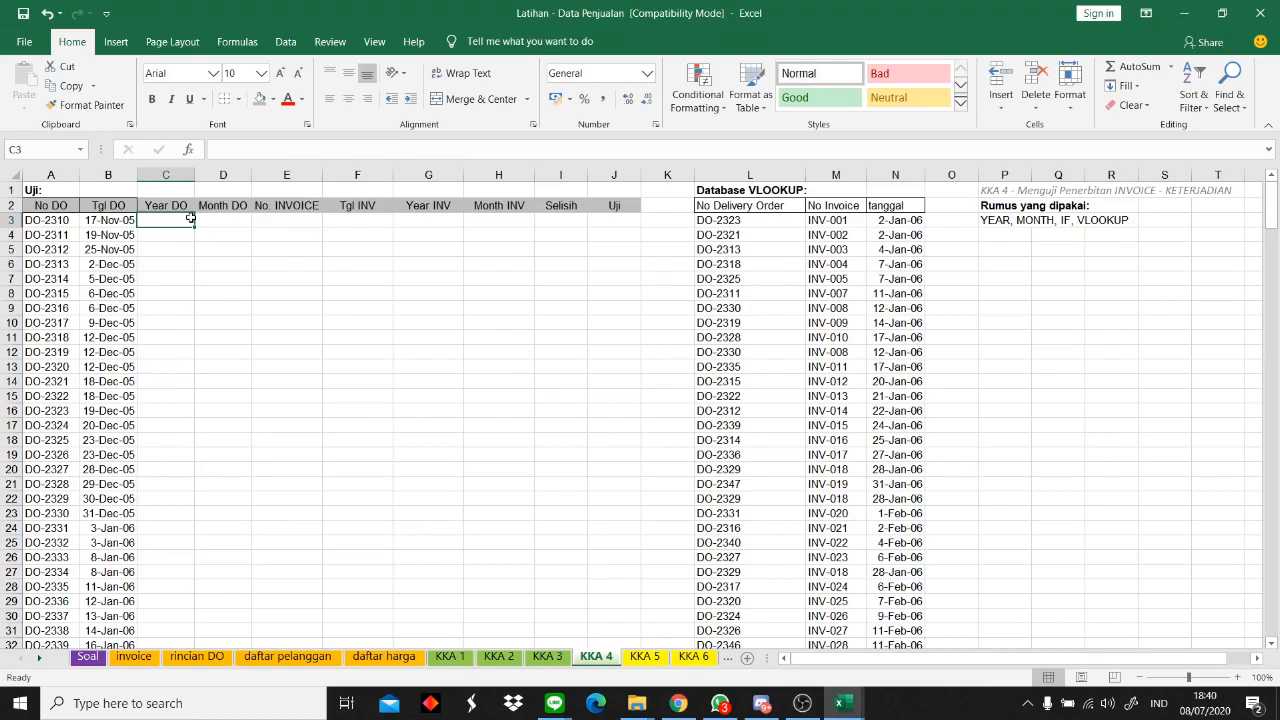
{"action": "type", "text": "=YEAR"}
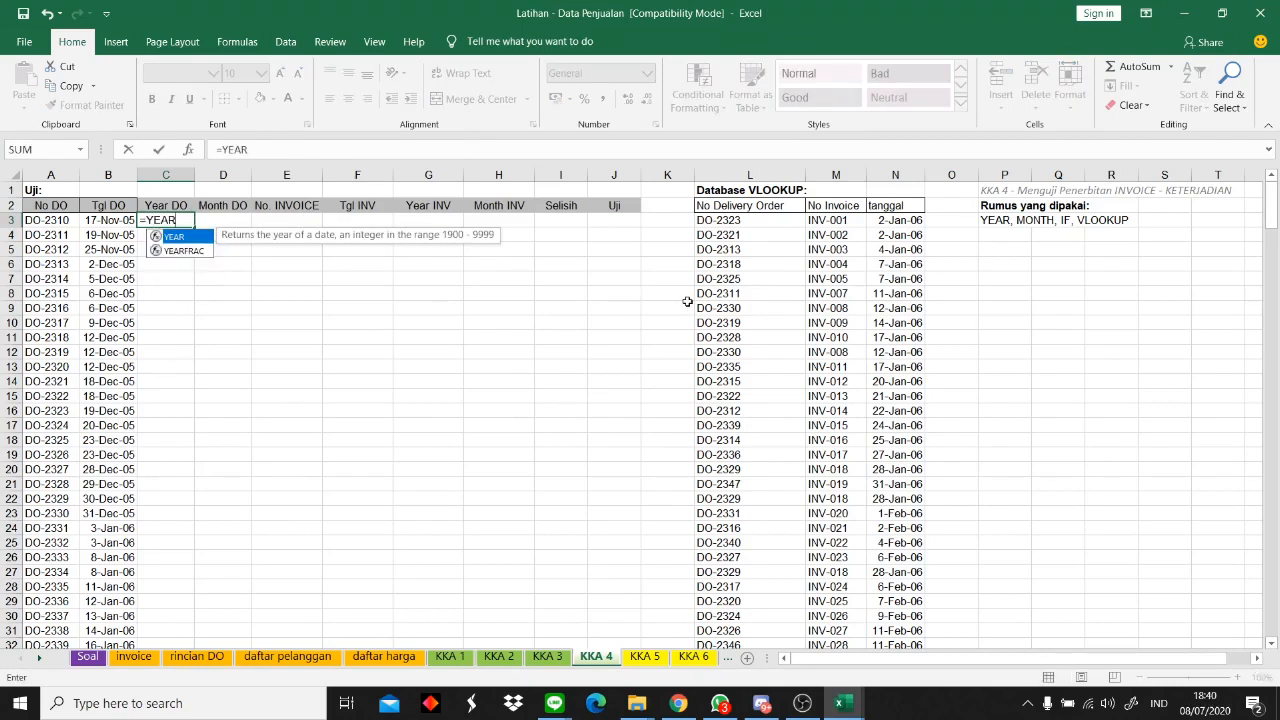
{"action": "type", "text": "("}
{"action": "key", "text": "Left"}
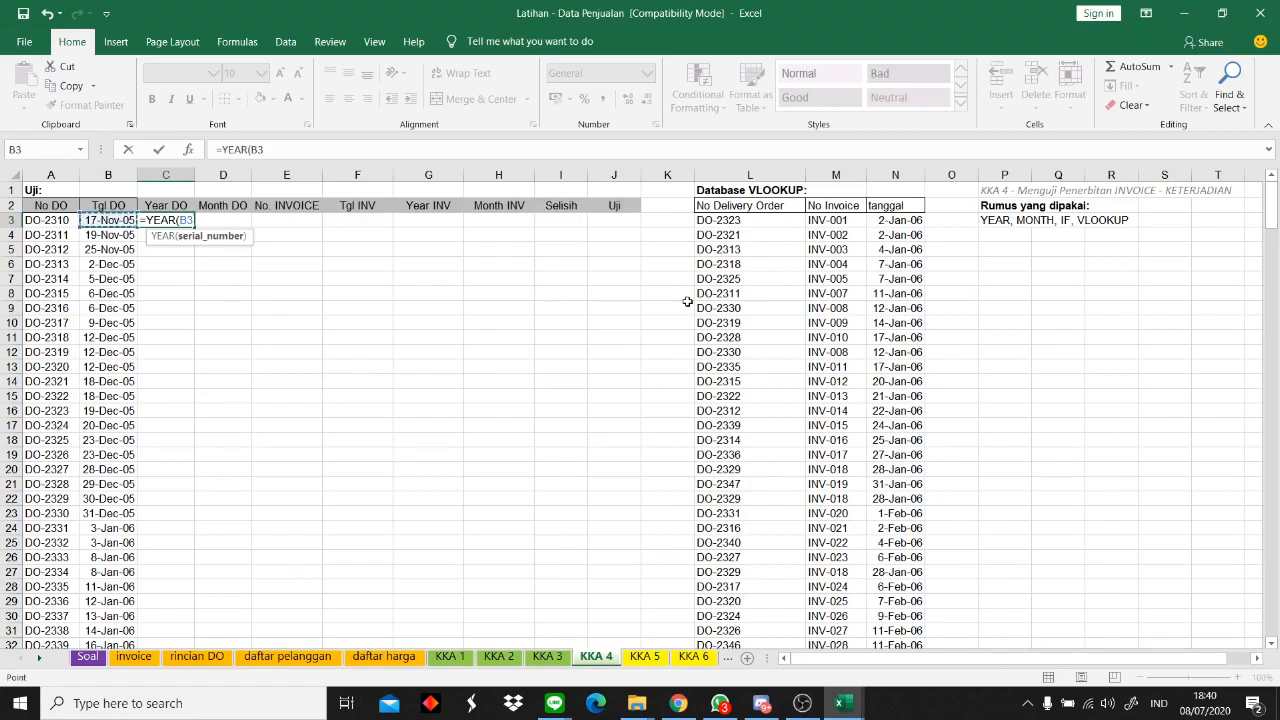
{"action": "key", "text": "Return"}
{"action": "left_click", "coordinate": [188, 223]}
{"action": "double_click", "coordinate": [196, 228]}
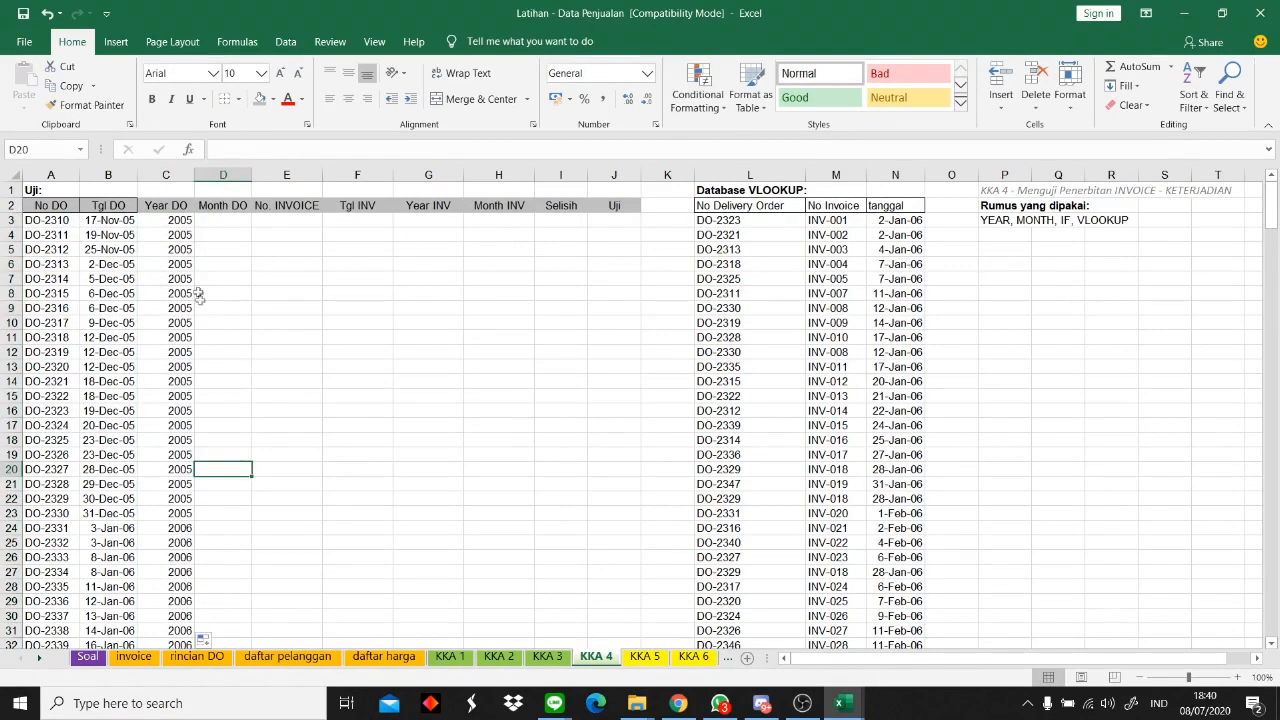
- Try a date number format on the first Year DO result in C3 and auto-fit column C
{"action": "left_click", "coordinate": [650, 79]}
{"action": "left_click", "coordinate": [622, 247]}
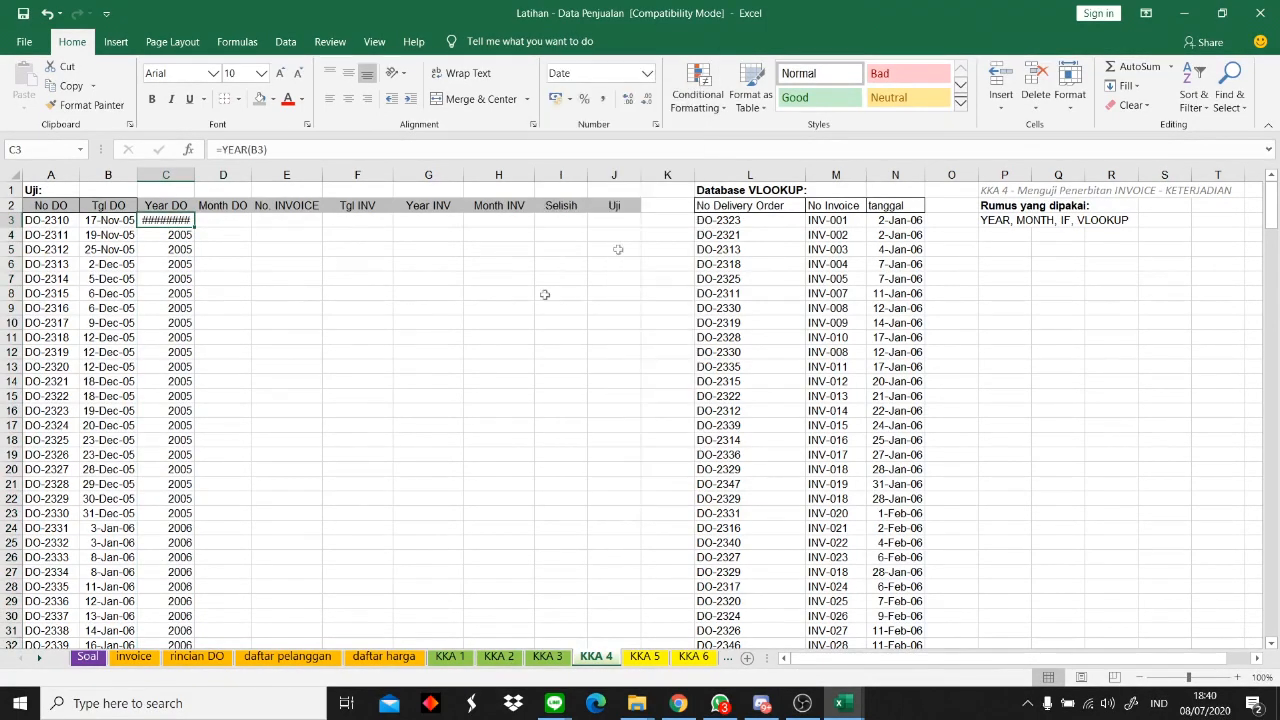
{"action": "left_click", "coordinate": [430, 323]}
{"action": "double_click", "coordinate": [195, 179]}
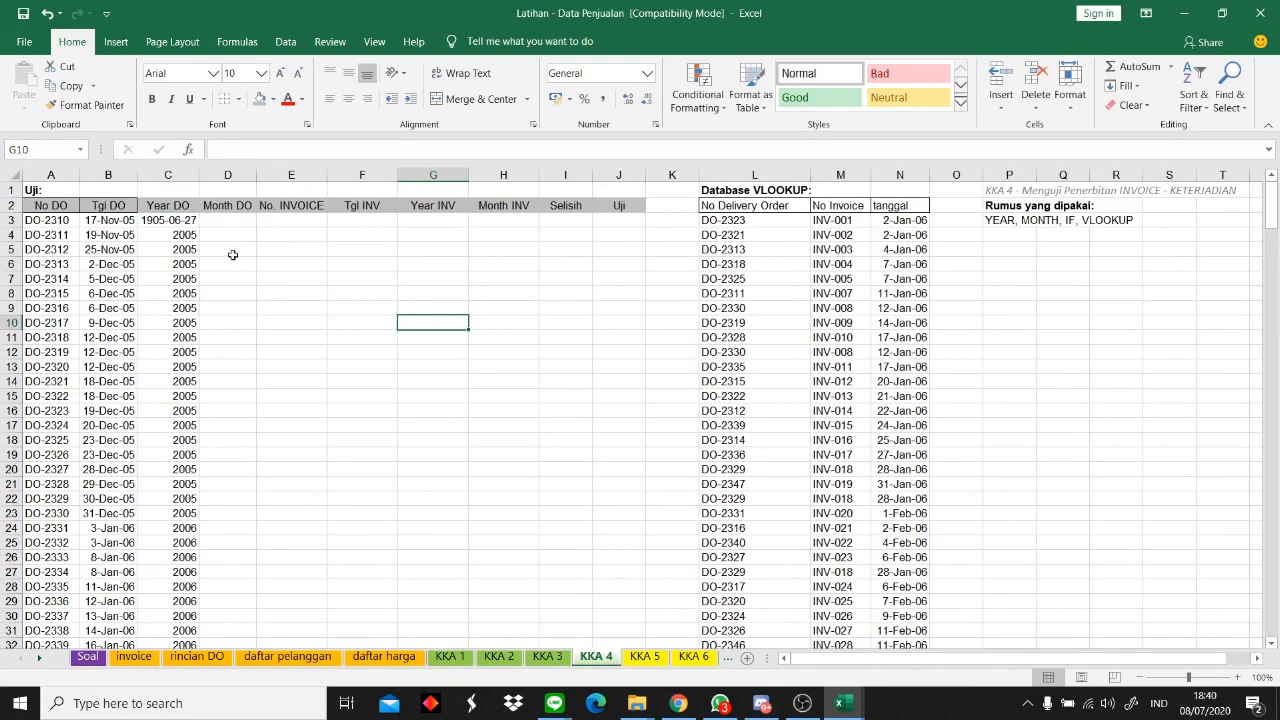
- Set the number format of the first Year DO result in C3 back to General
{"action": "left_click", "coordinate": [174, 221]}
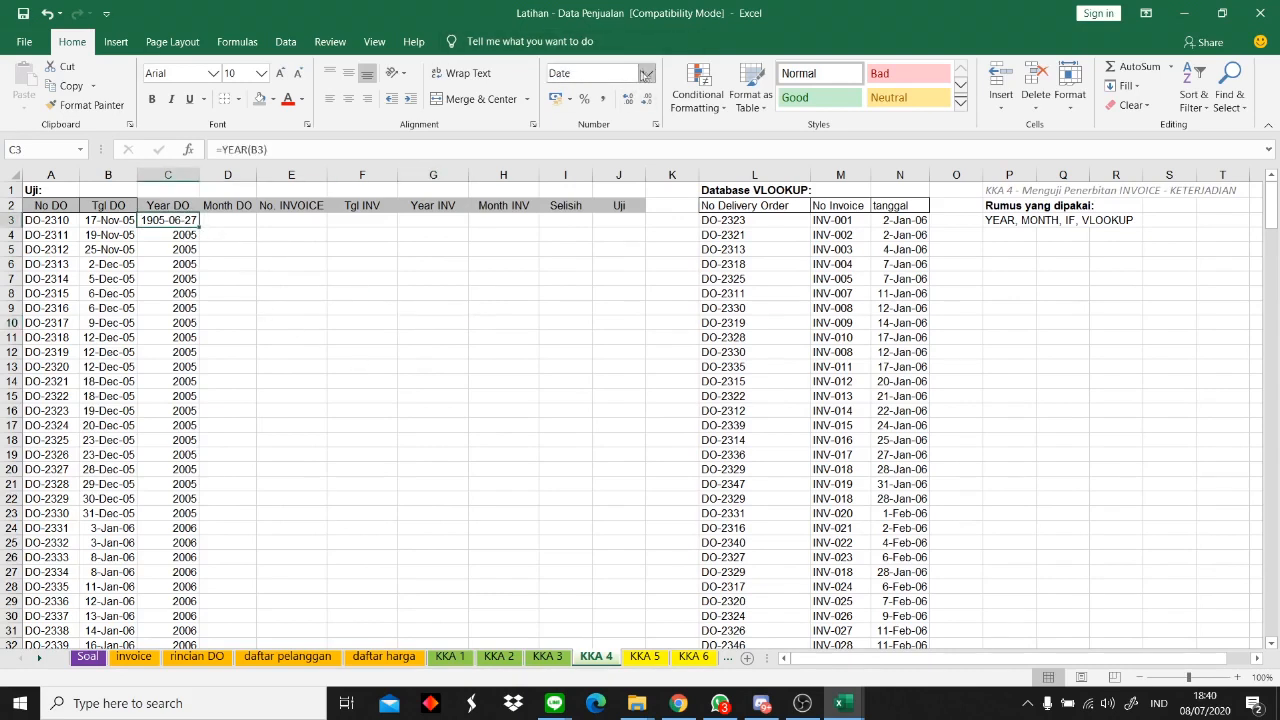
{"action": "left_click", "coordinate": [647, 73]}
{"action": "left_click", "coordinate": [600, 102]}
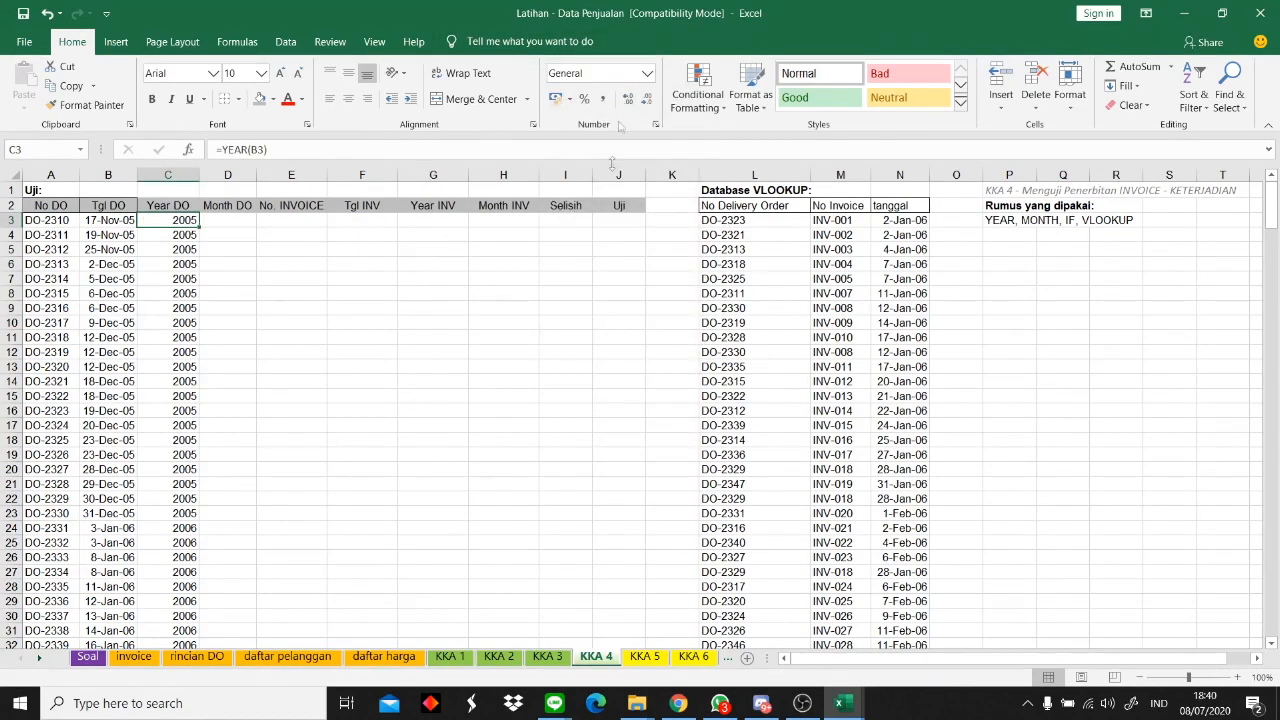
{"action": "left_click", "coordinate": [426, 256]}
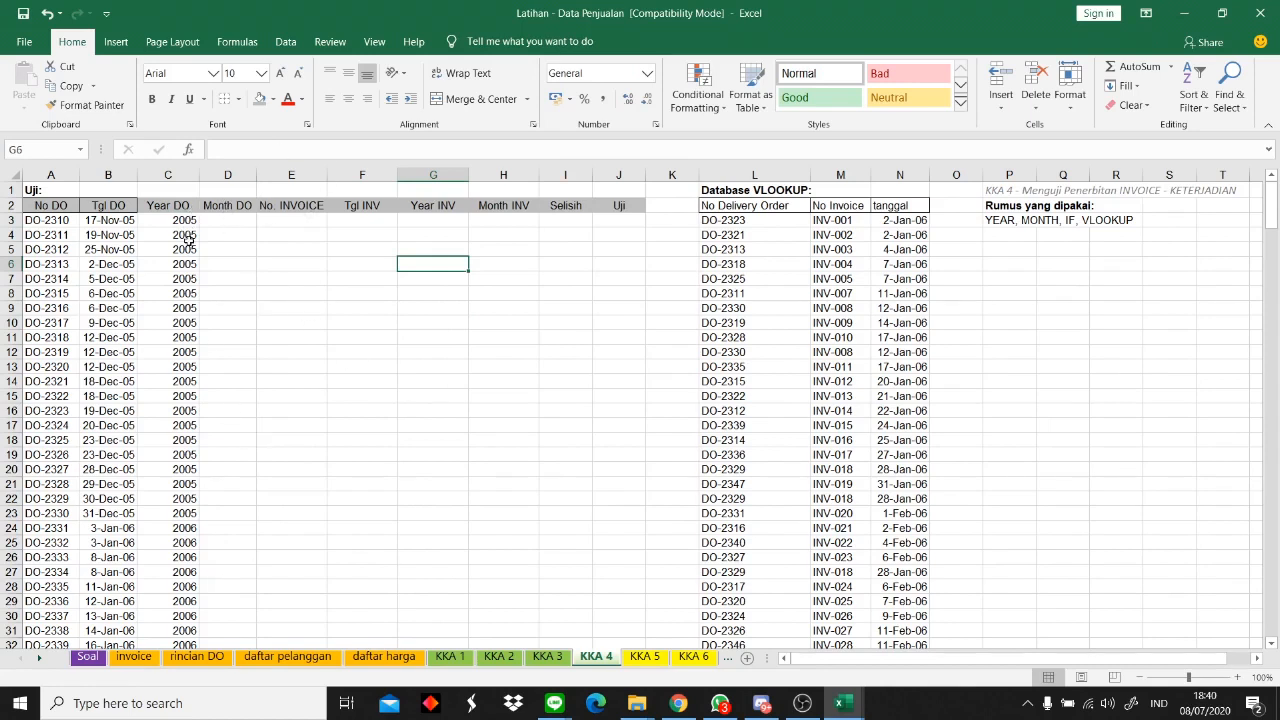
- Calculate Month DO in D3 with =MONTH(B3) and fill the formula down the column
{"action": "left_click", "coordinate": [248, 222]}
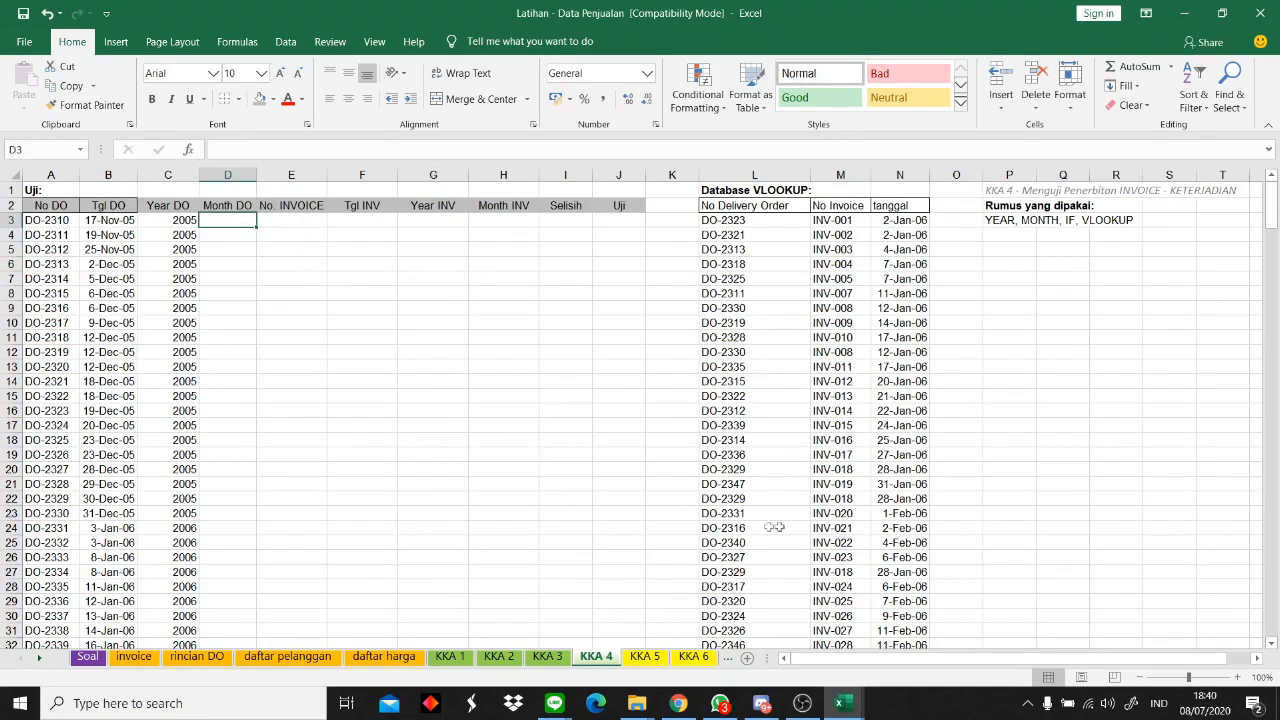
{"action": "type", "text": "=month("}
{"action": "key", "text": "Left"}
{"action": "key", "text": "Left"}
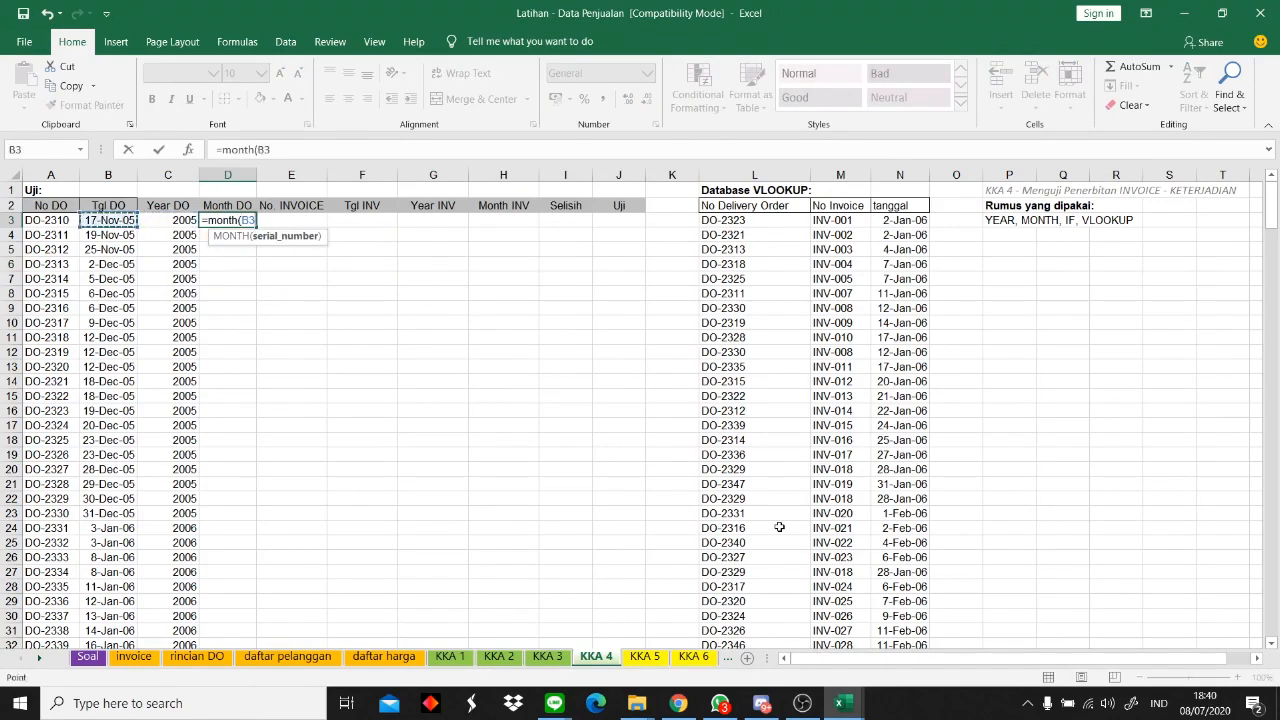
{"action": "type", "text": ")"}
{"action": "key", "text": "Return"}
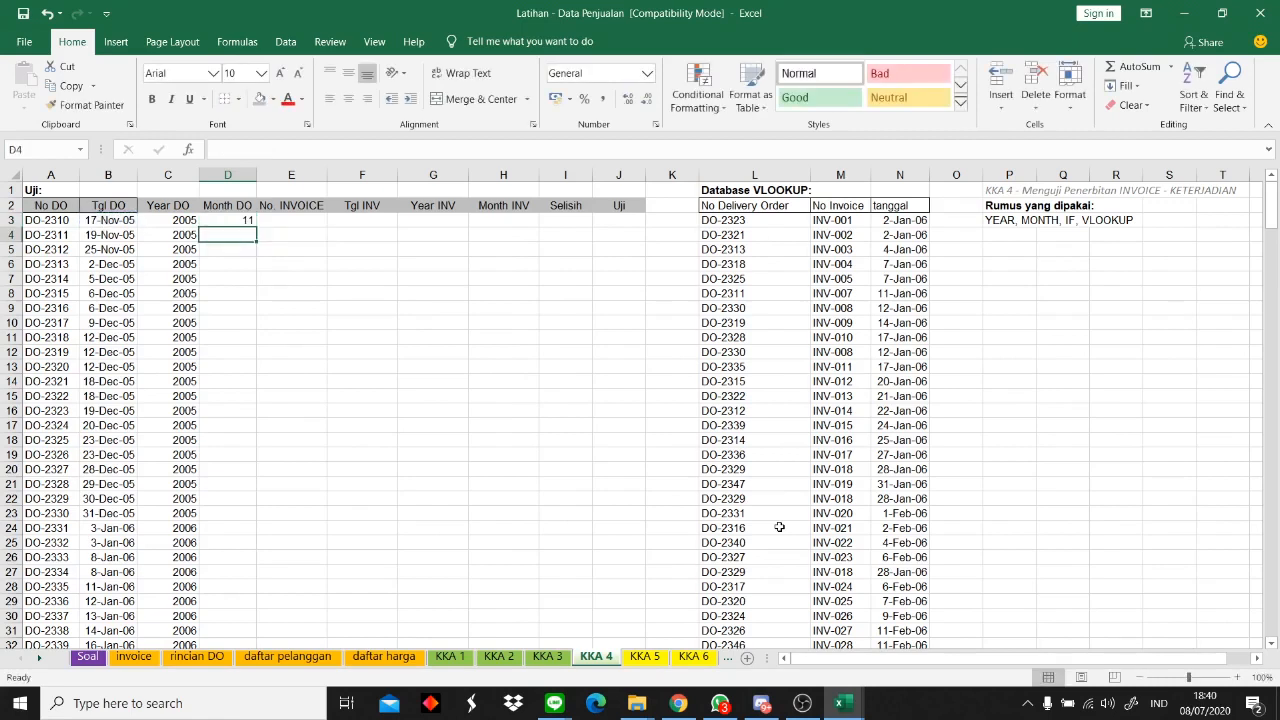
{"action": "left_click", "coordinate": [118, 221]}
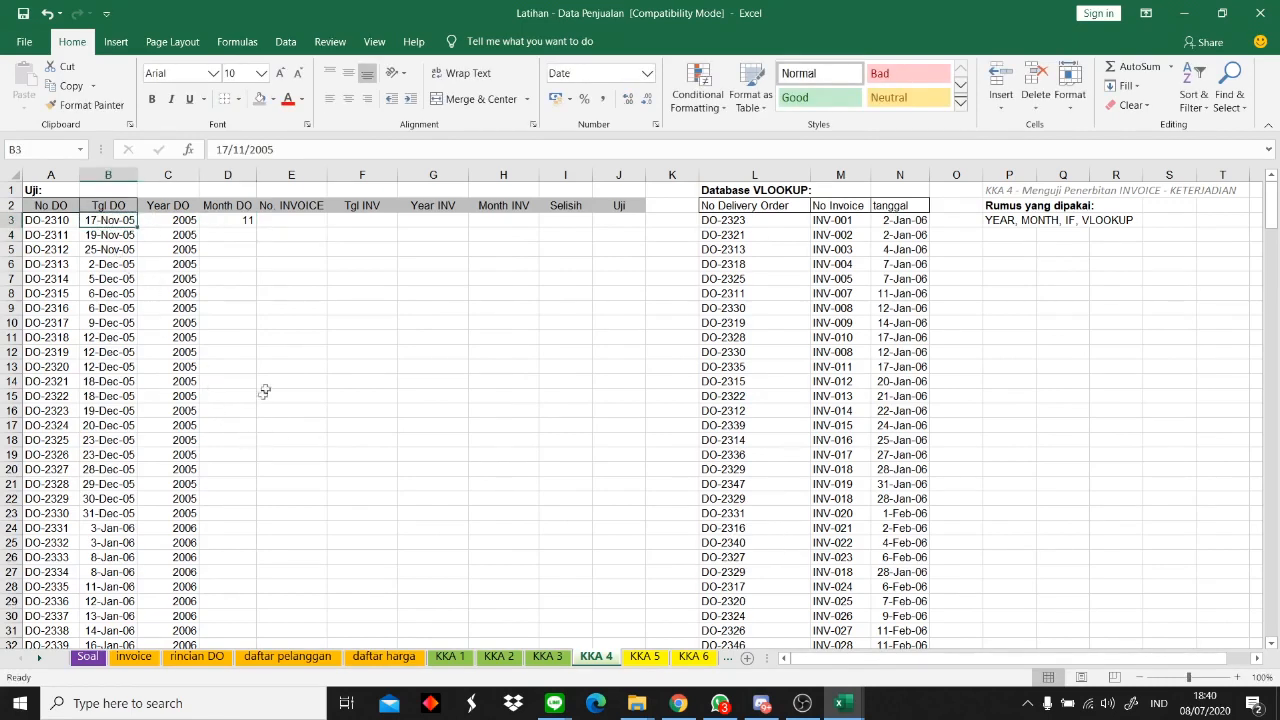
{"action": "left_click", "coordinate": [245, 220]}
{"action": "double_click", "coordinate": [257, 228]}
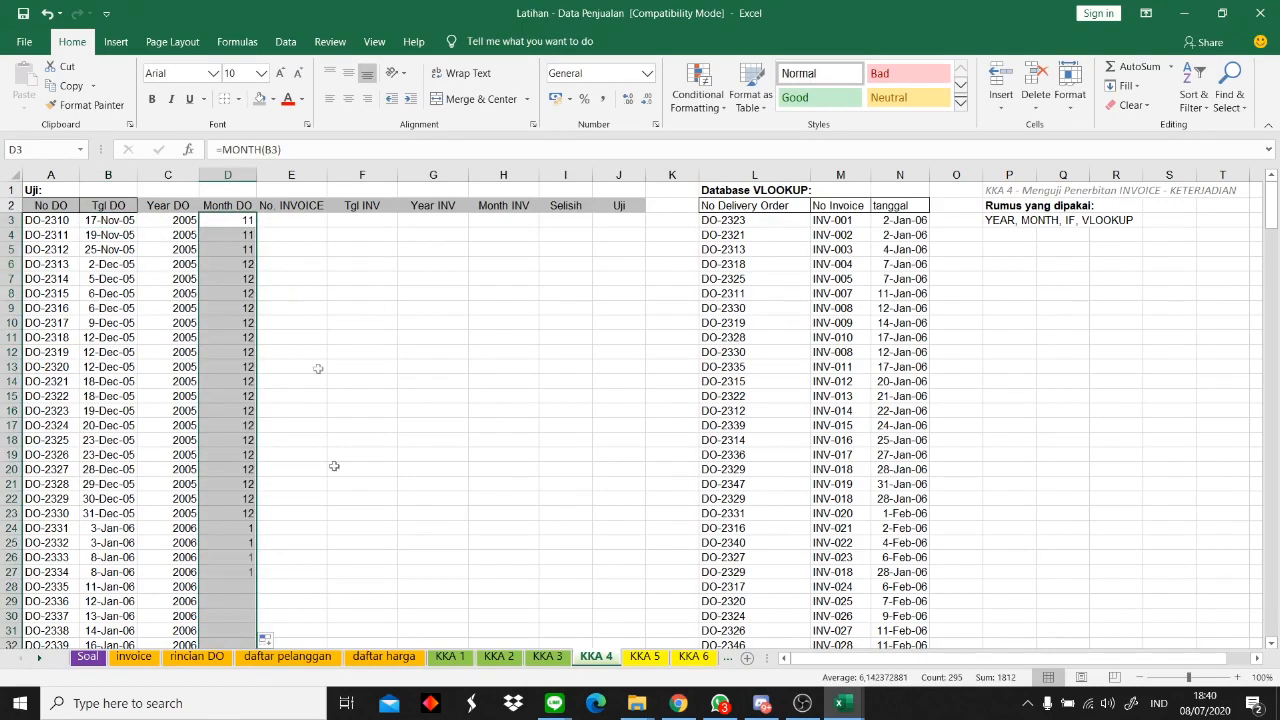
- Examine the filled Month DO and Year DO columns against Tgl DO around the change from 2005 to 2006
{"action": "scroll", "coordinate": [278, 470], "scroll_direction": "down", "scroll_amount": 4}
{"action": "scroll", "coordinate": [278, 470], "scroll_direction": "up", "scroll_amount": 4}
{"action": "scroll", "coordinate": [280, 360], "scroll_direction": "down", "scroll_amount": 4}
{"action": "scroll", "coordinate": [245, 310], "scroll_direction": "up", "scroll_amount": 4}
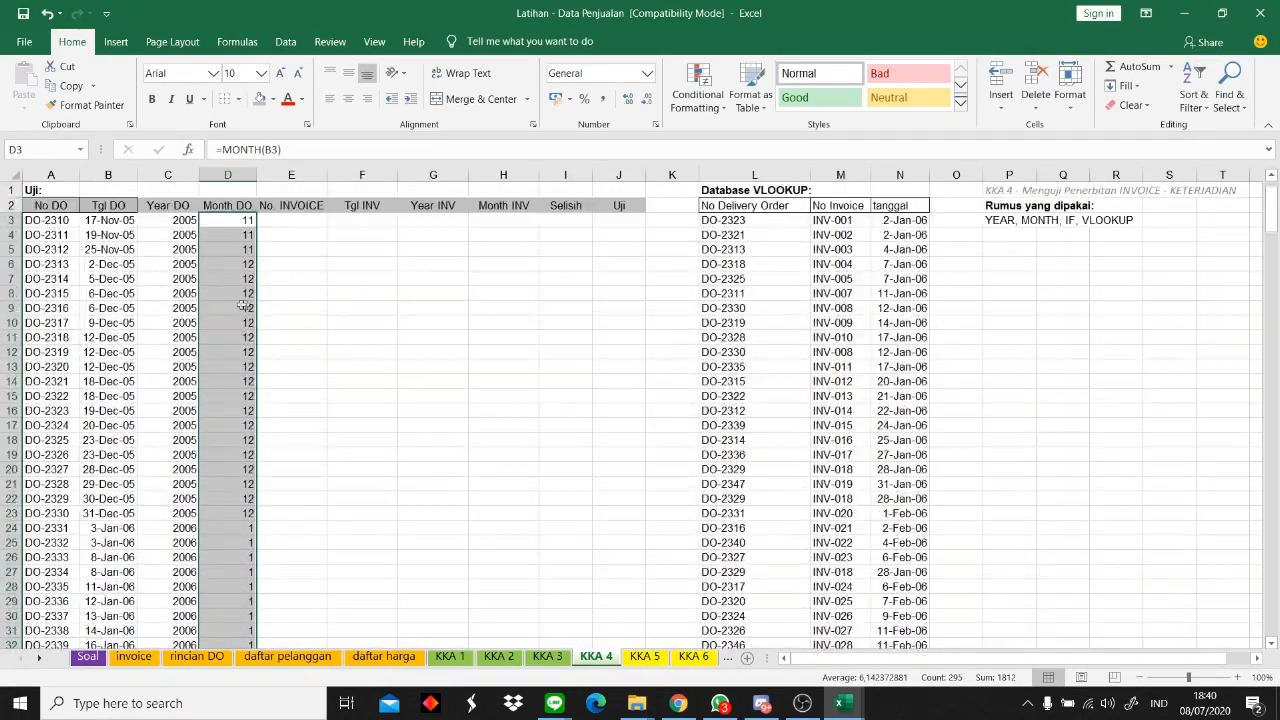
{"action": "left_click", "coordinate": [245, 307]}
{"action": "scroll", "coordinate": [245, 330], "scroll_direction": "down", "scroll_amount": 2}
{"action": "left_click", "coordinate": [247, 410]}
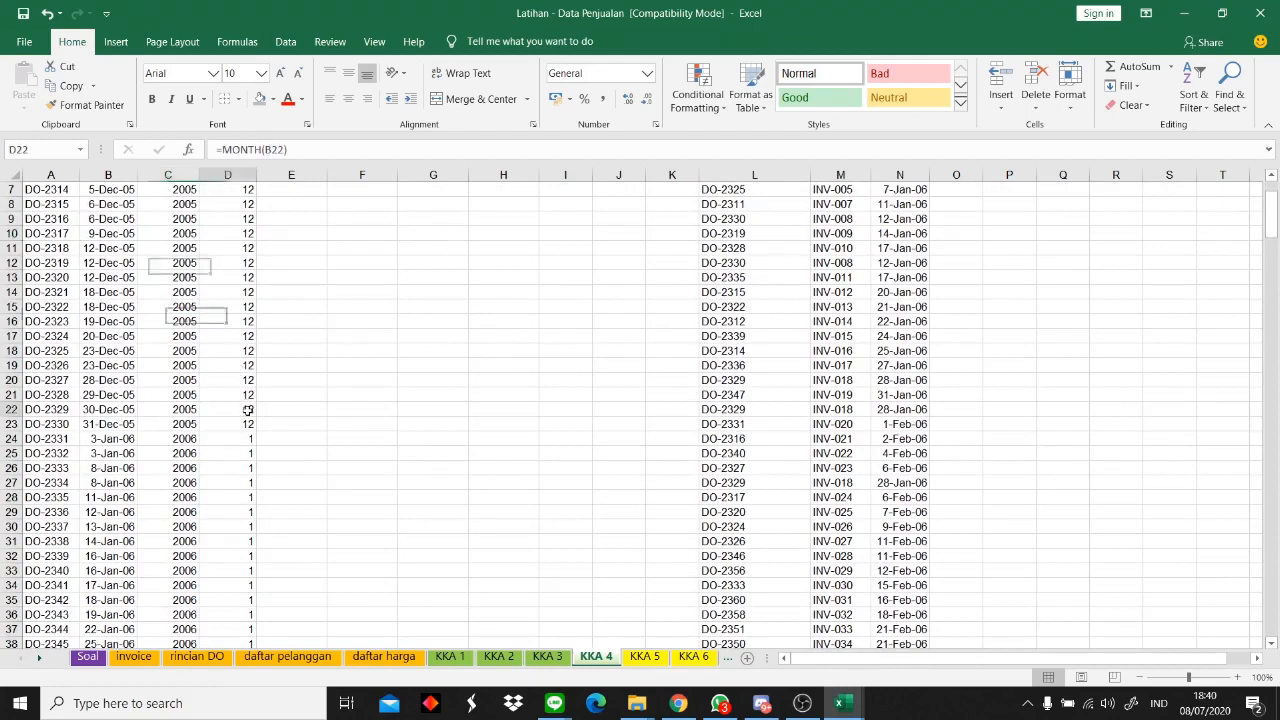
{"action": "scroll", "coordinate": [247, 410], "scroll_direction": "down", "scroll_amount": 2}
{"action": "left_click", "coordinate": [235, 350]}
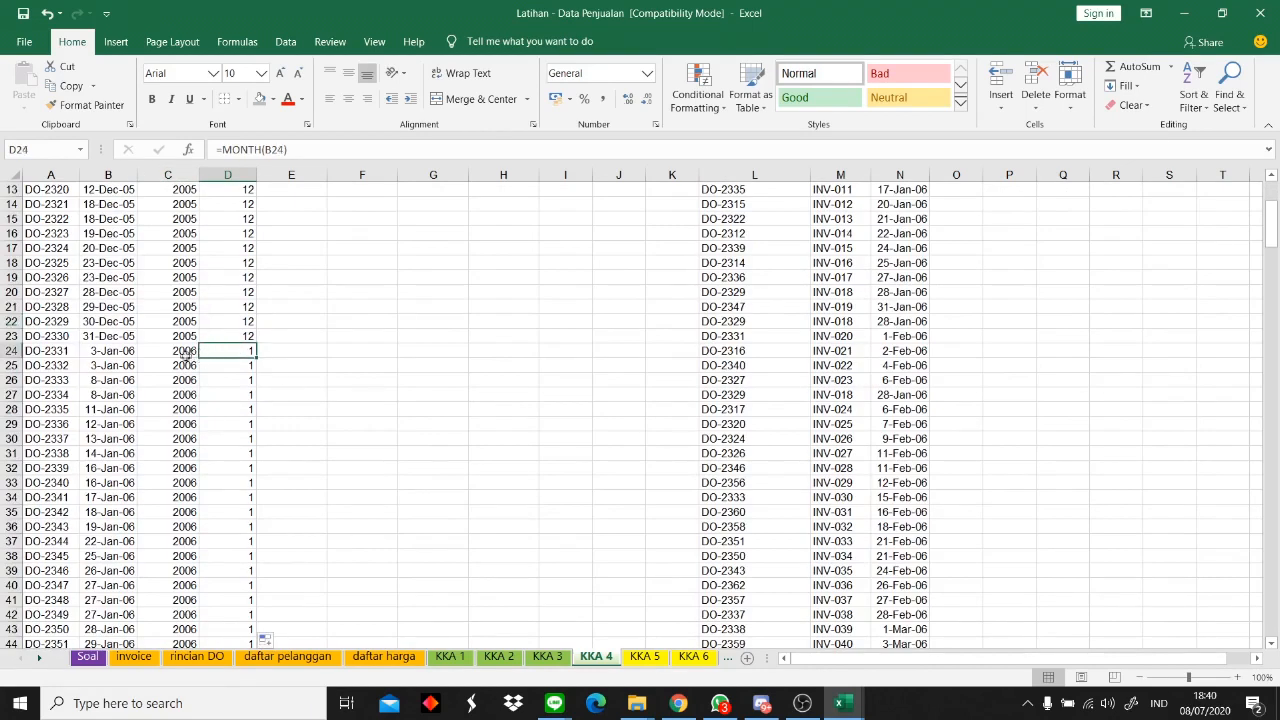
{"action": "left_click", "coordinate": [186, 356]}
{"action": "scroll", "coordinate": [251, 403], "scroll_direction": "up", "scroll_amount": 4}
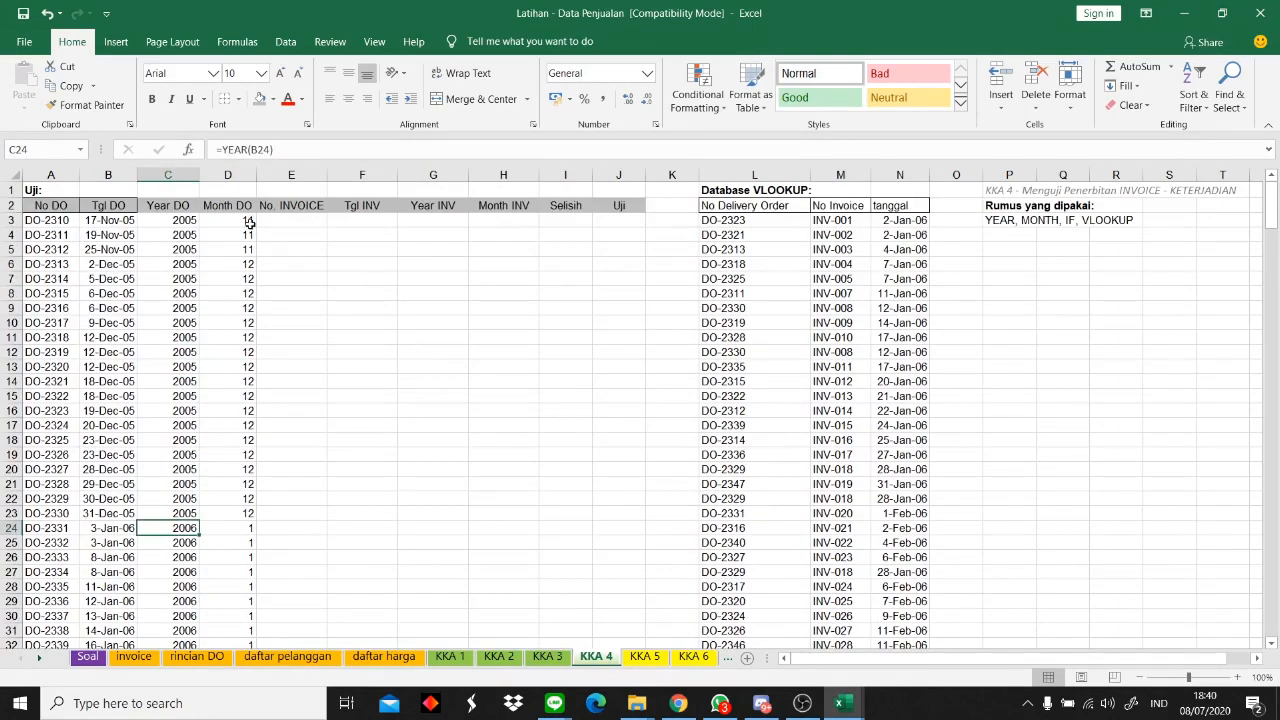
- Try a date number format on D3 with column D auto-fitted, and undo both changes
{"action": "left_click", "coordinate": [248, 221]}
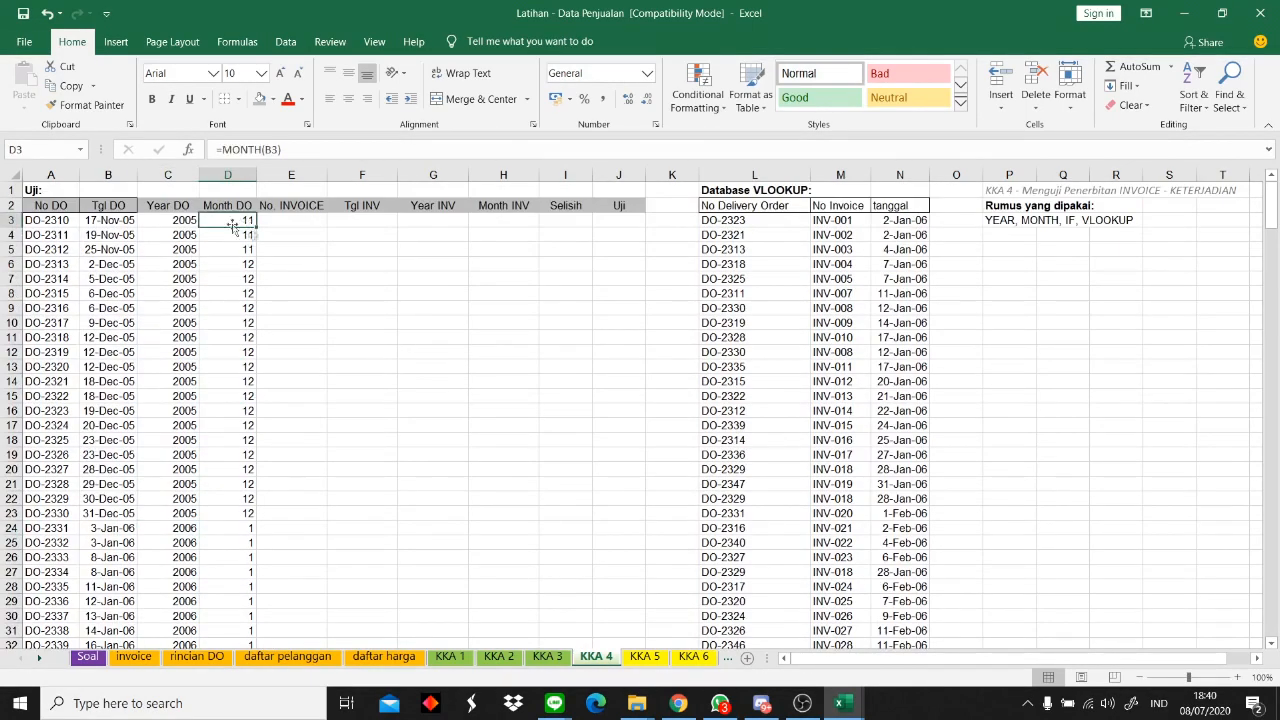
{"action": "left_click", "coordinate": [578, 72]}
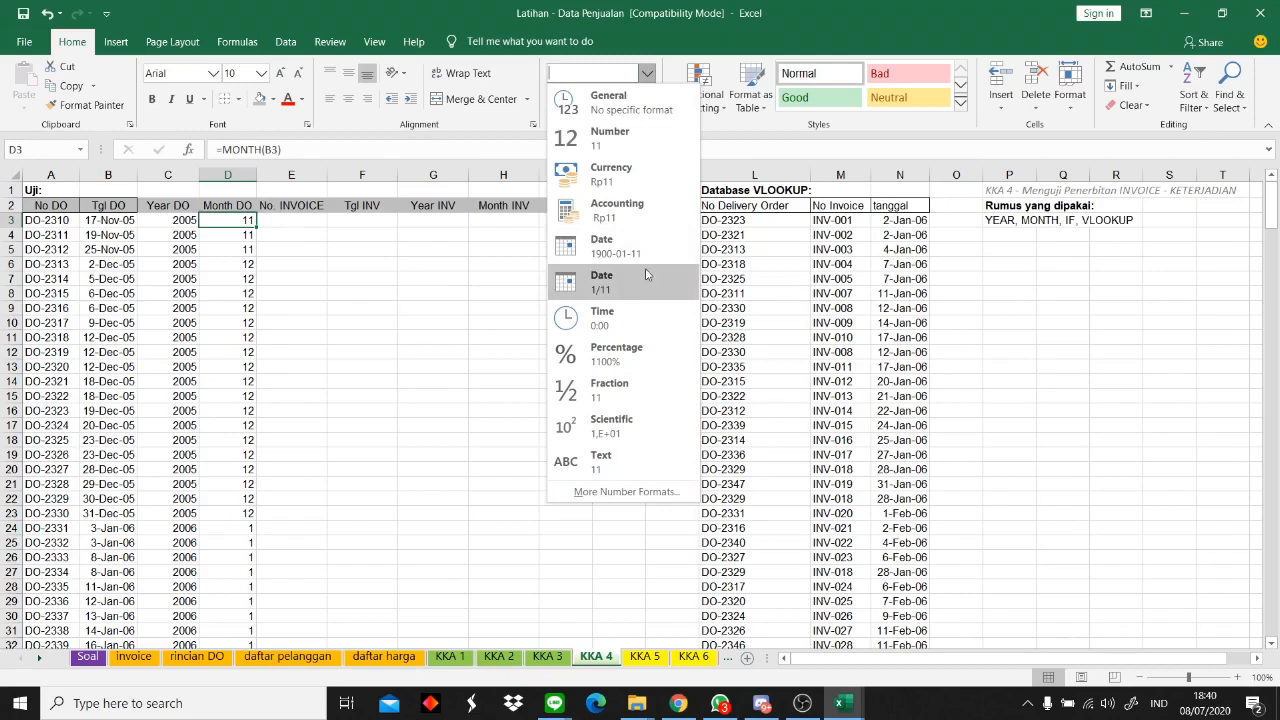
{"action": "left_click", "coordinate": [615, 247]}
{"action": "left_click", "coordinate": [415, 263]}
{"action": "double_click", "coordinate": [256, 178]}
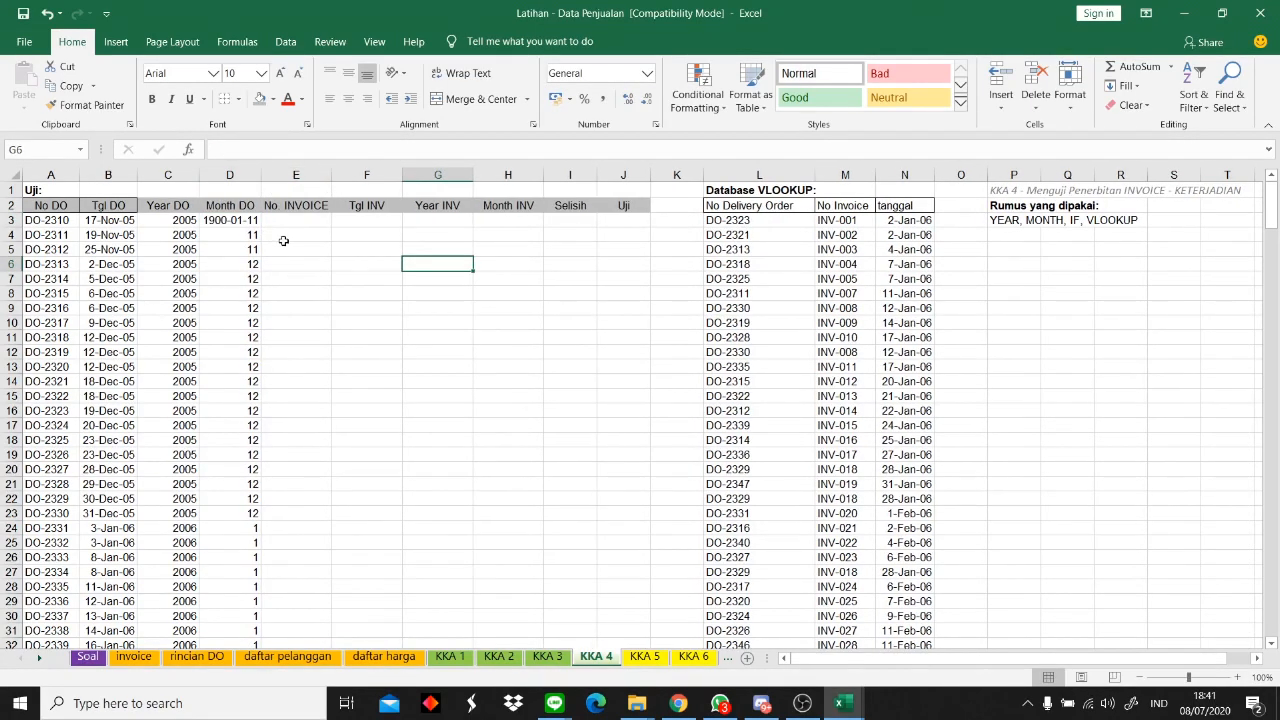
{"action": "key", "text": "ctrl+z"}
{"action": "key", "text": "ctrl+z"}
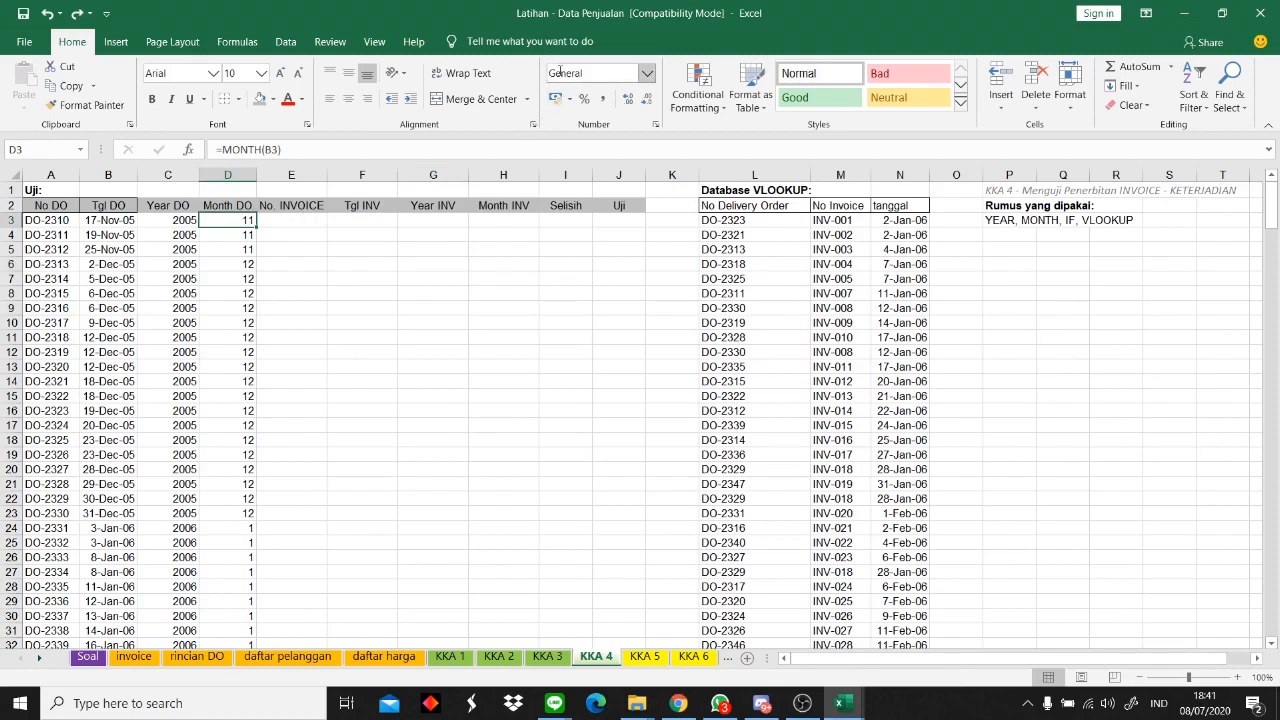
- Start a VLOOKUP formula in E3 under No. INVOICE with A3 as lookup value and L2:M297 as table array
{"action": "left_click", "coordinate": [283, 222]}
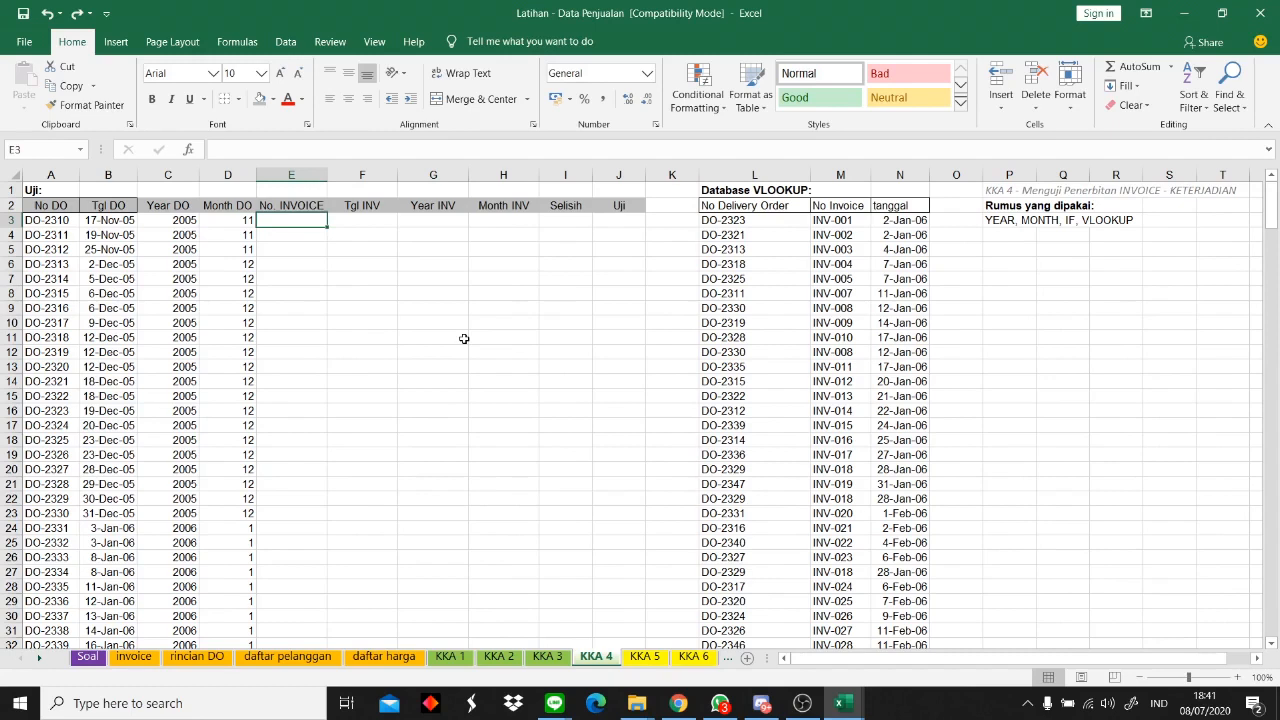
{"action": "type", "text": "=VL"}
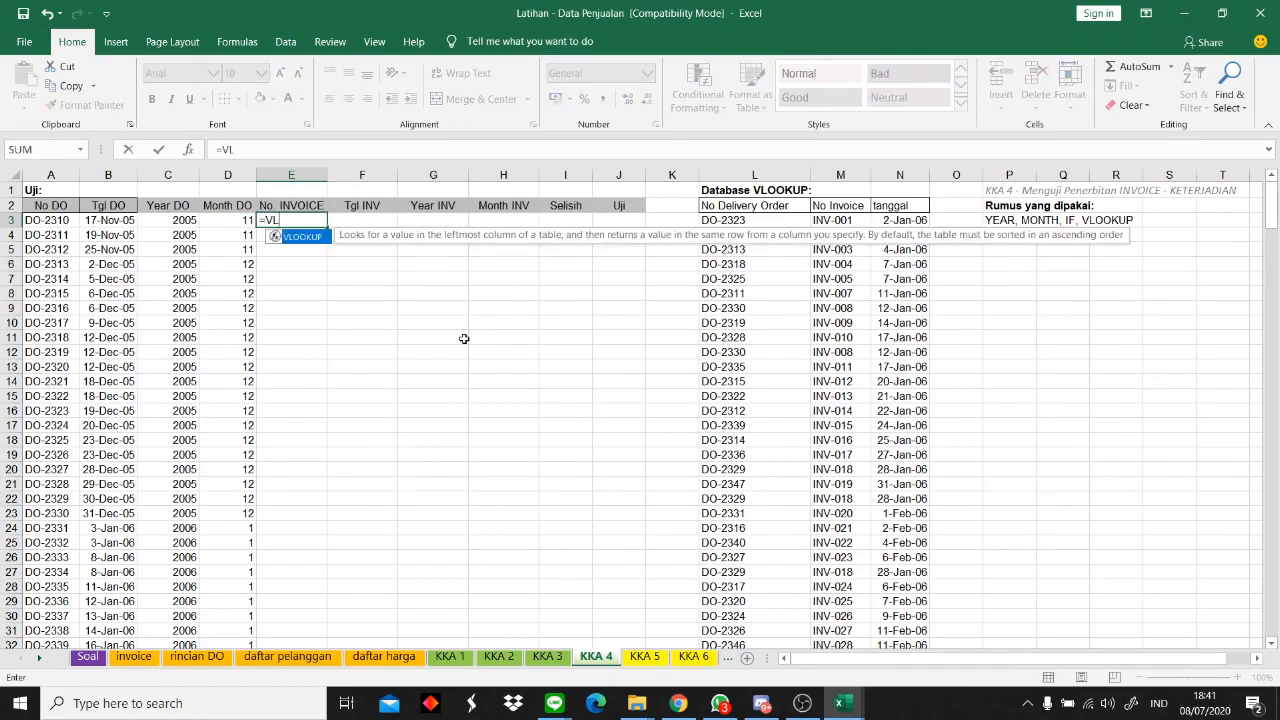
{"action": "type", "text": "OOKUP("}
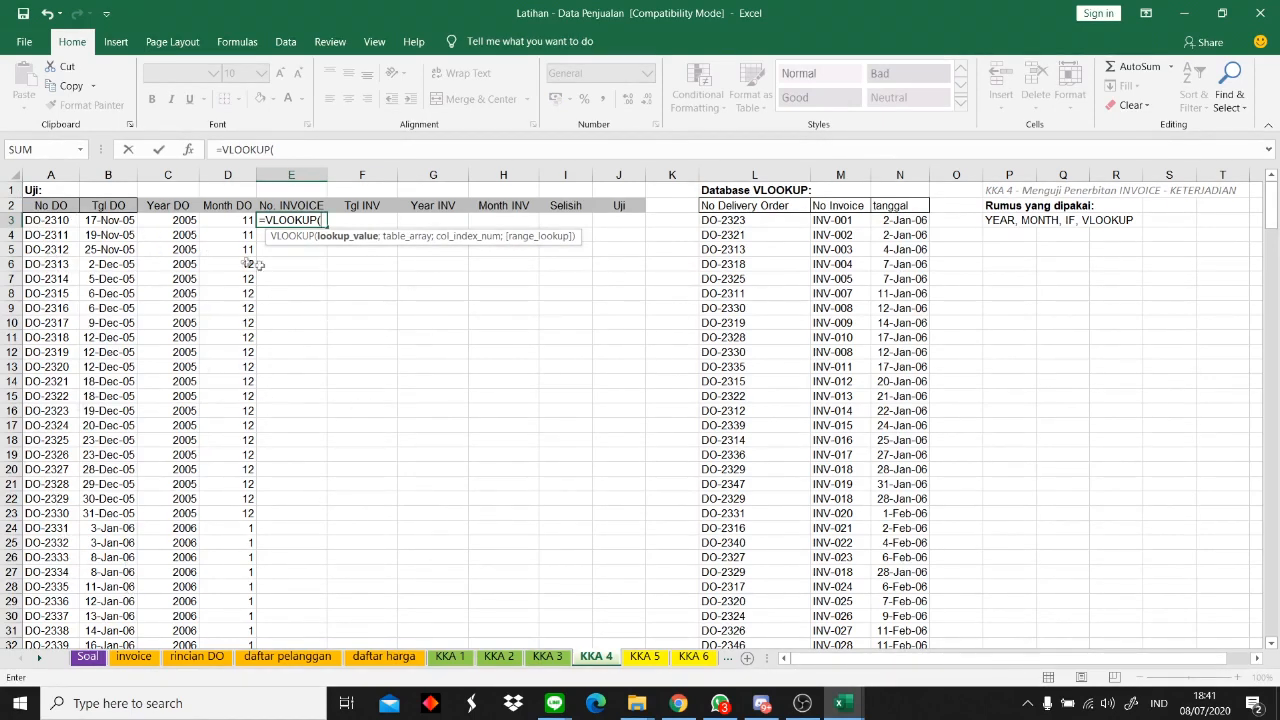
{"action": "left_click", "coordinate": [60, 220]}
{"action": "type", "text": ";"}
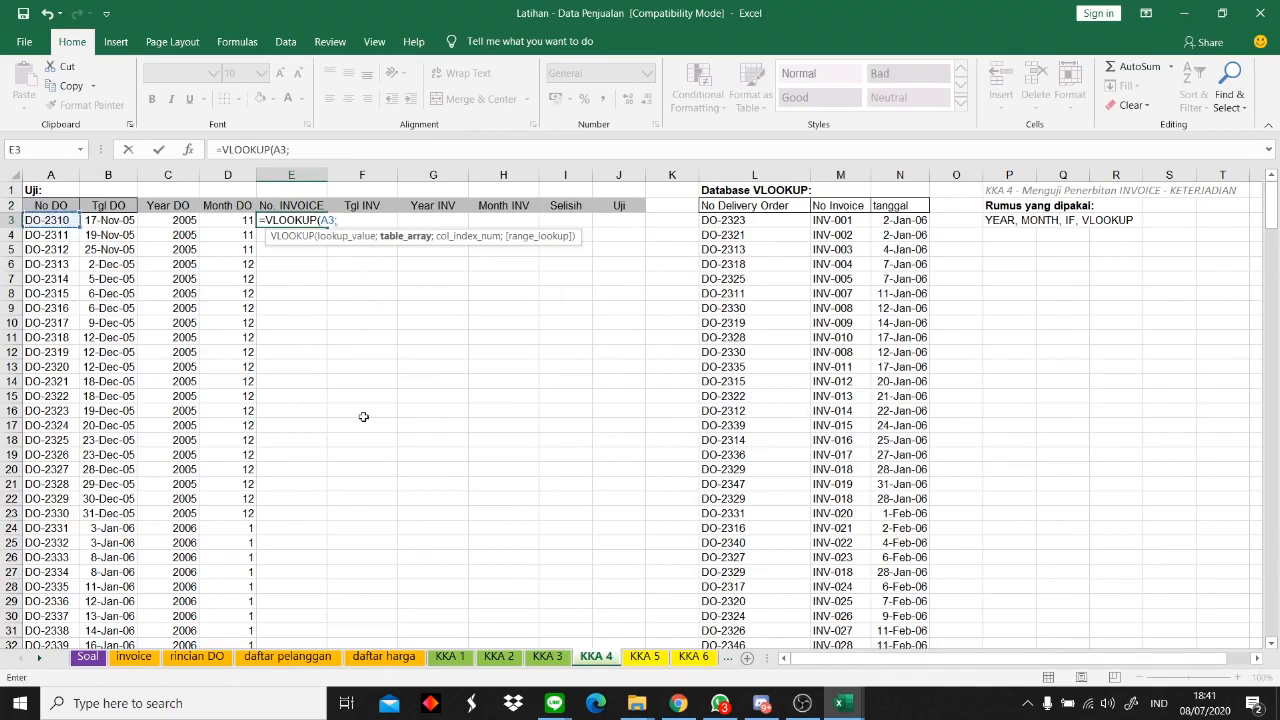
{"action": "left_click_drag", "start_coordinate": [749, 204], "coordinate": [840, 614]}
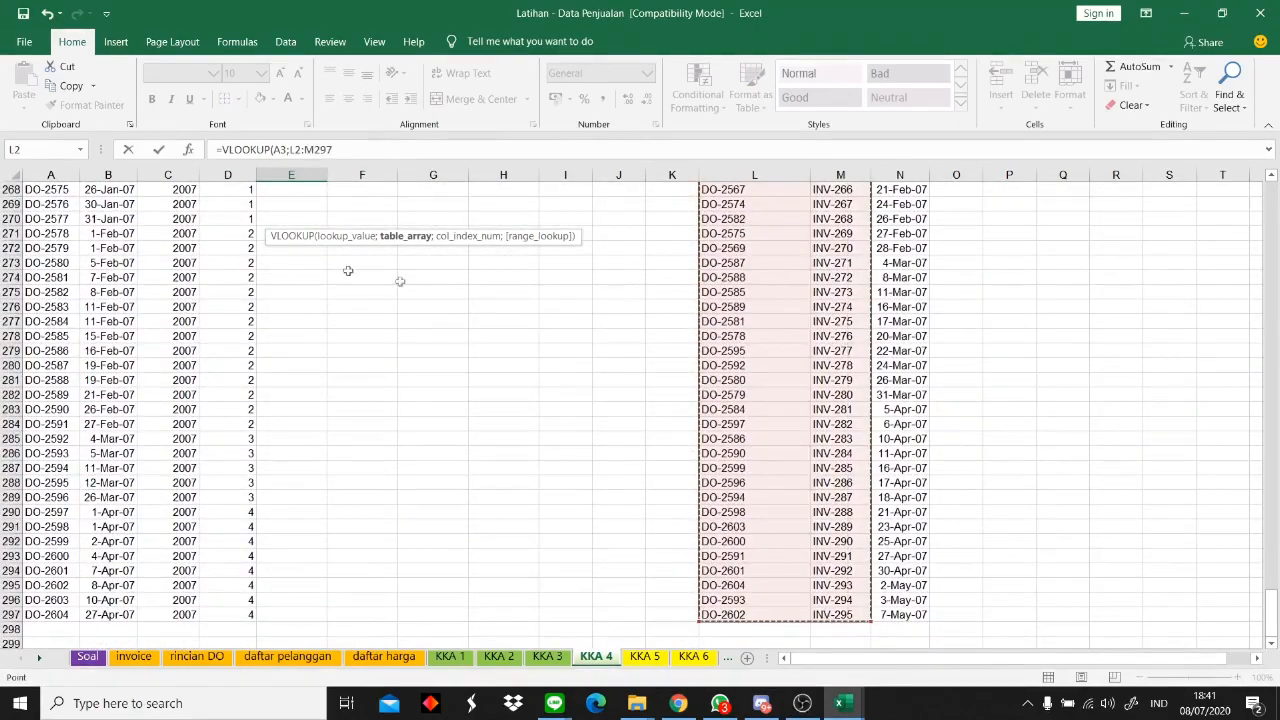
- Make the table array absolute as $L$2:$M$297 and complete the VLOOKUP with column index 2 and range lookup 0
{"action": "left_click", "coordinate": [290, 149]}
{"action": "type", "text": "$"}
{"action": "key", "text": "Right"}
{"action": "type", "text": "$297"}
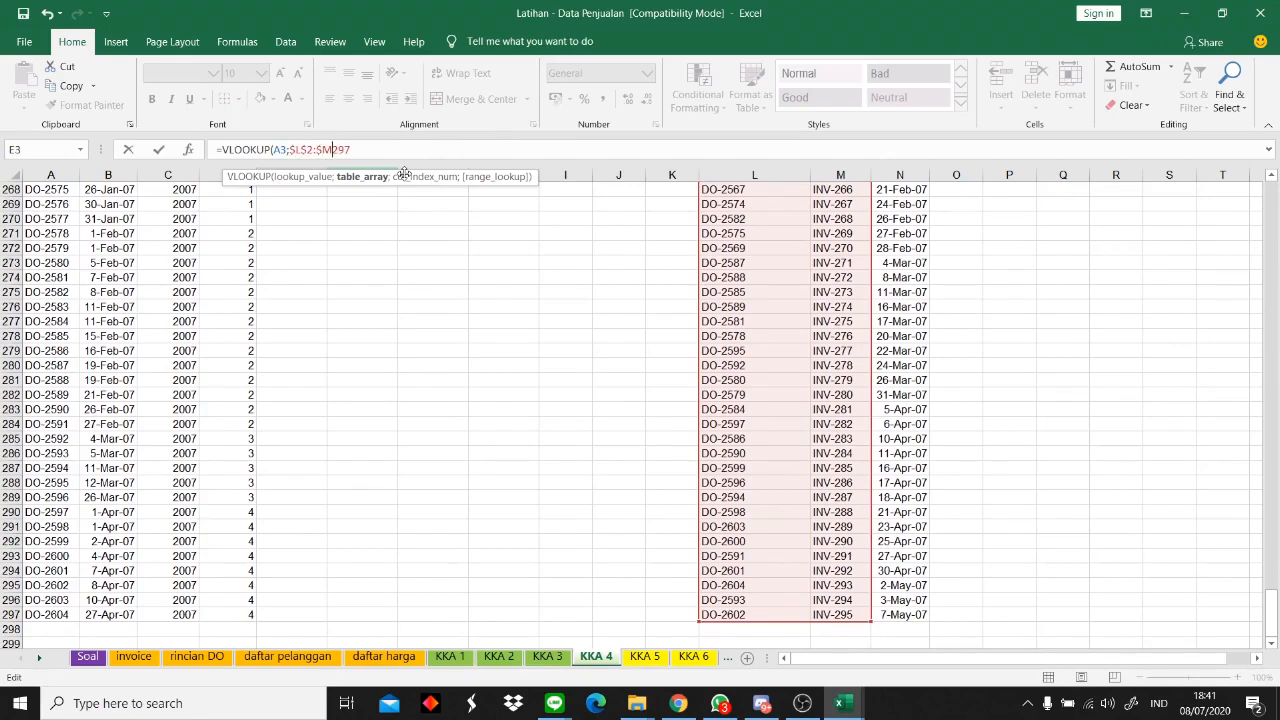
{"action": "type", "text": ";2"}
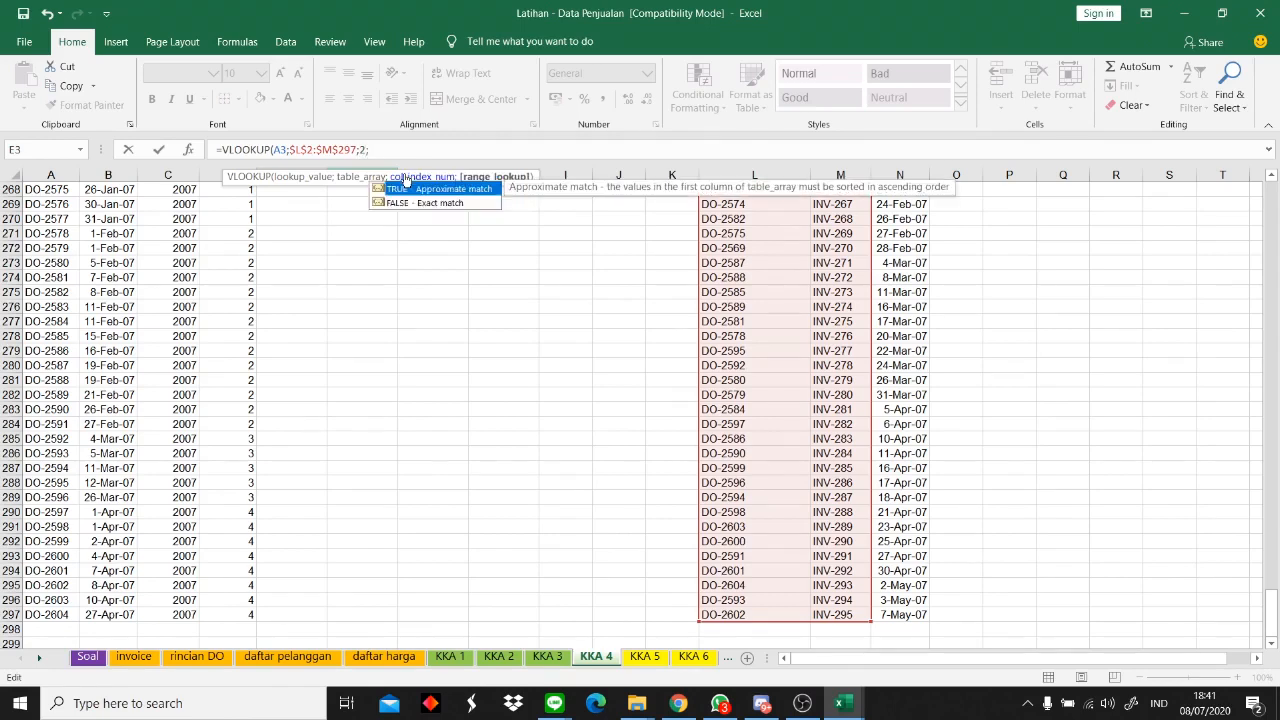
{"action": "type", "text": "0)"}
{"action": "key", "text": "Return"}
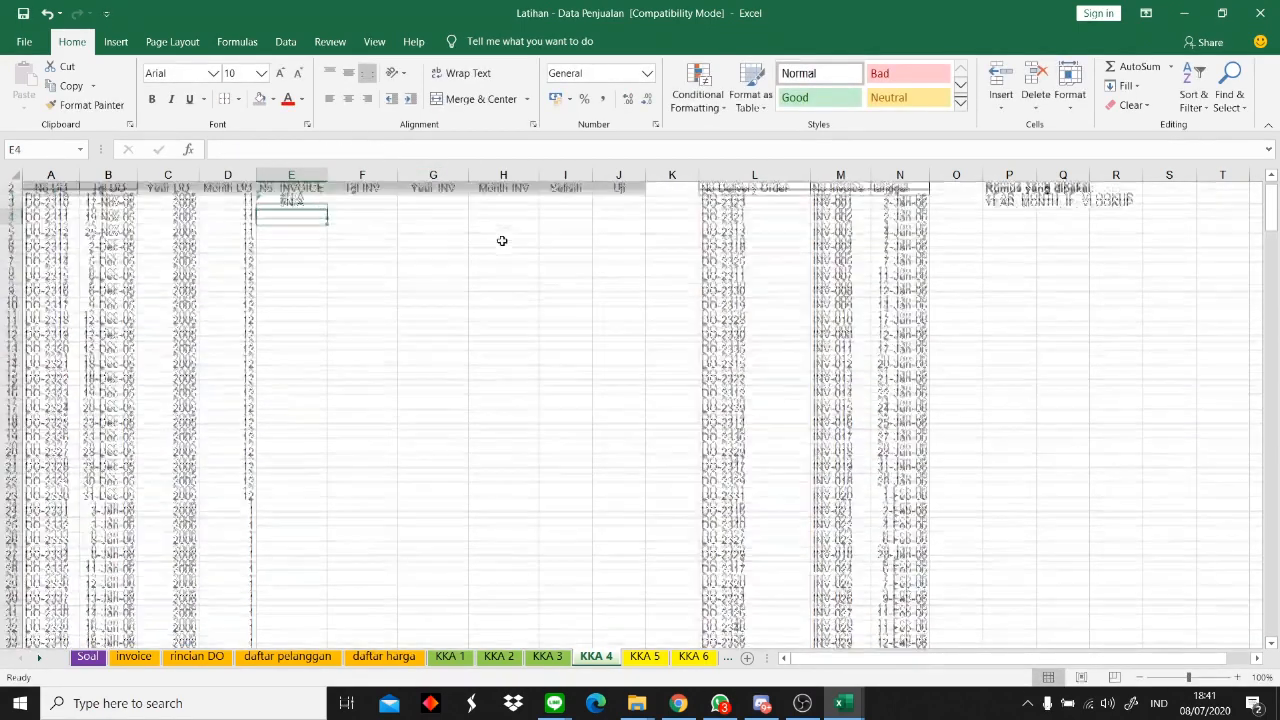
- Fill the No. INVOICE formula from E3 down the column and check the returned invoice numbers
{"action": "left_click", "coordinate": [313, 222]}
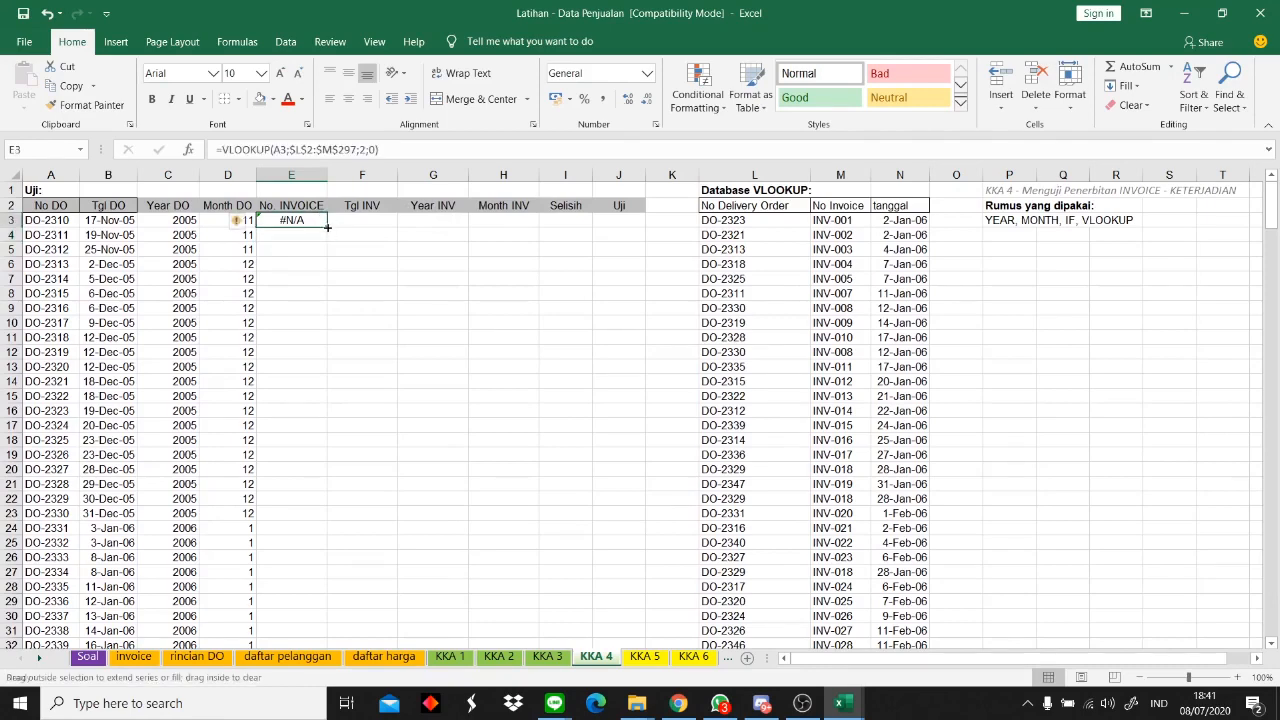
{"action": "double_click", "coordinate": [327, 226]}
{"action": "scroll", "coordinate": [430, 529], "scroll_direction": "down", "scroll_amount": 13}
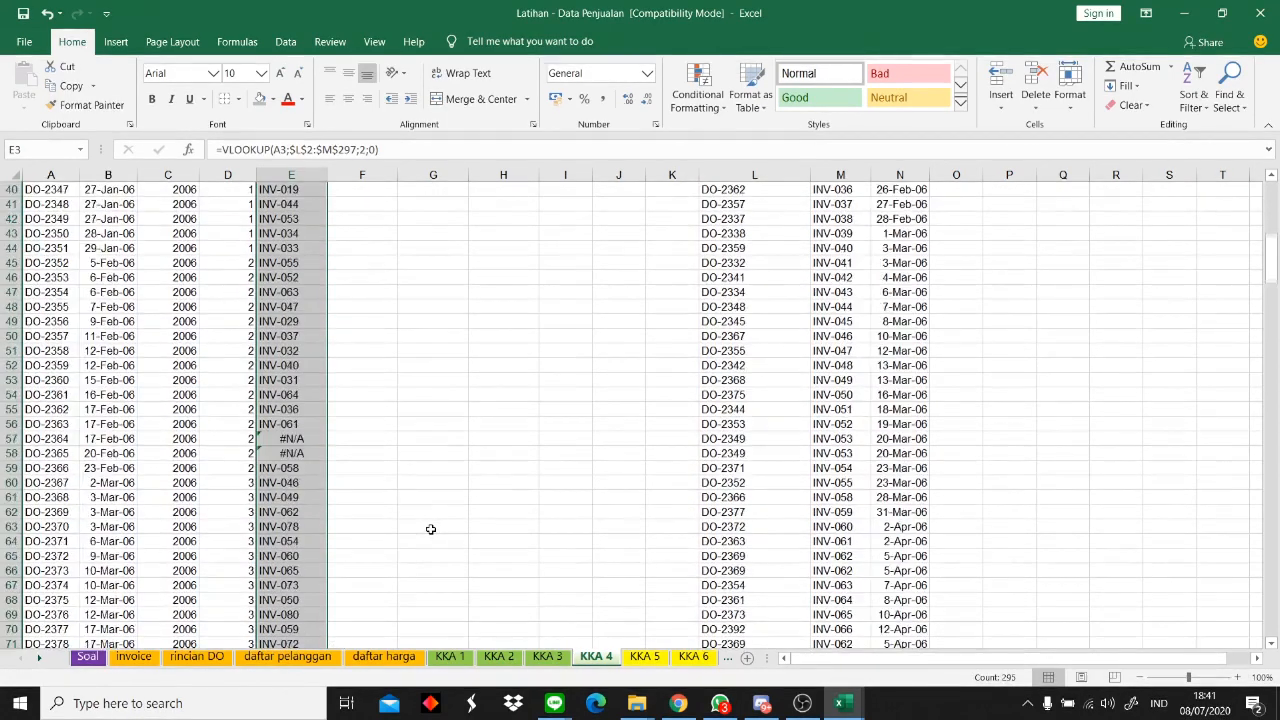
{"action": "scroll", "coordinate": [430, 529], "scroll_direction": "down", "scroll_amount": 7}
{"action": "scroll", "coordinate": [321, 413], "scroll_direction": "up", "scroll_amount": 14}
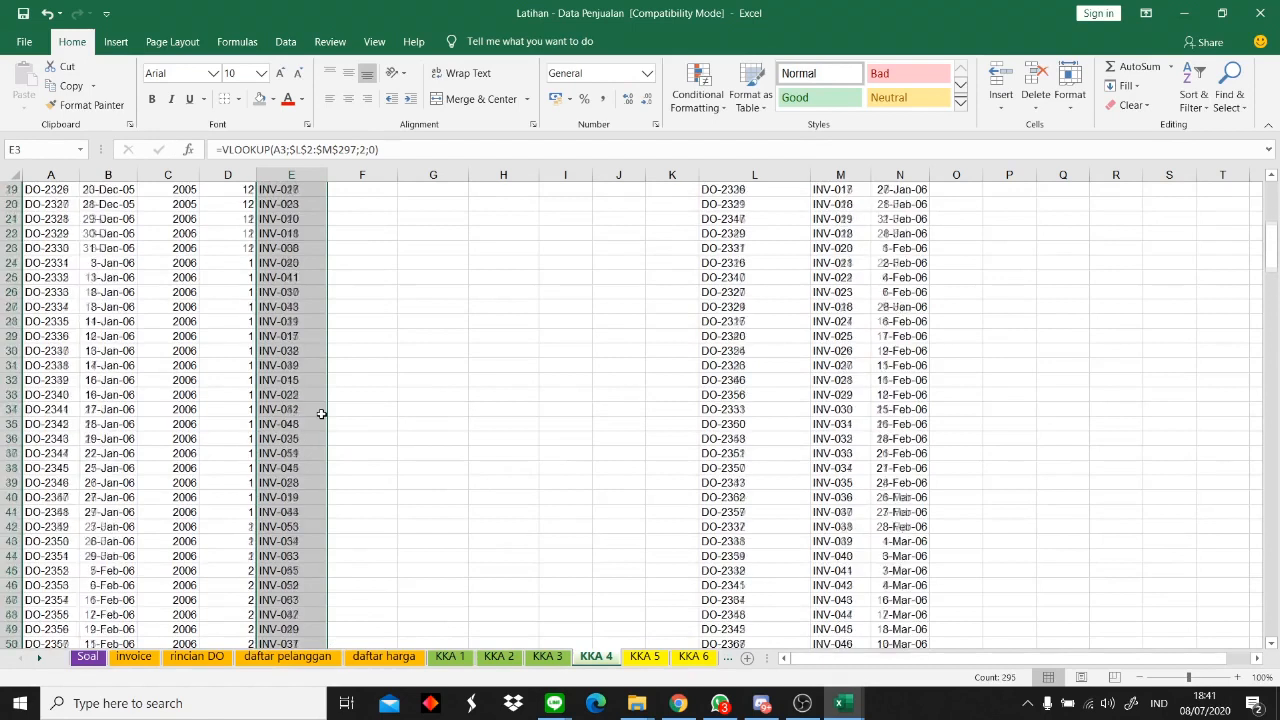
{"action": "scroll", "coordinate": [321, 413], "scroll_direction": "up", "scroll_amount": 6}
{"action": "left_click", "coordinate": [350, 247]}
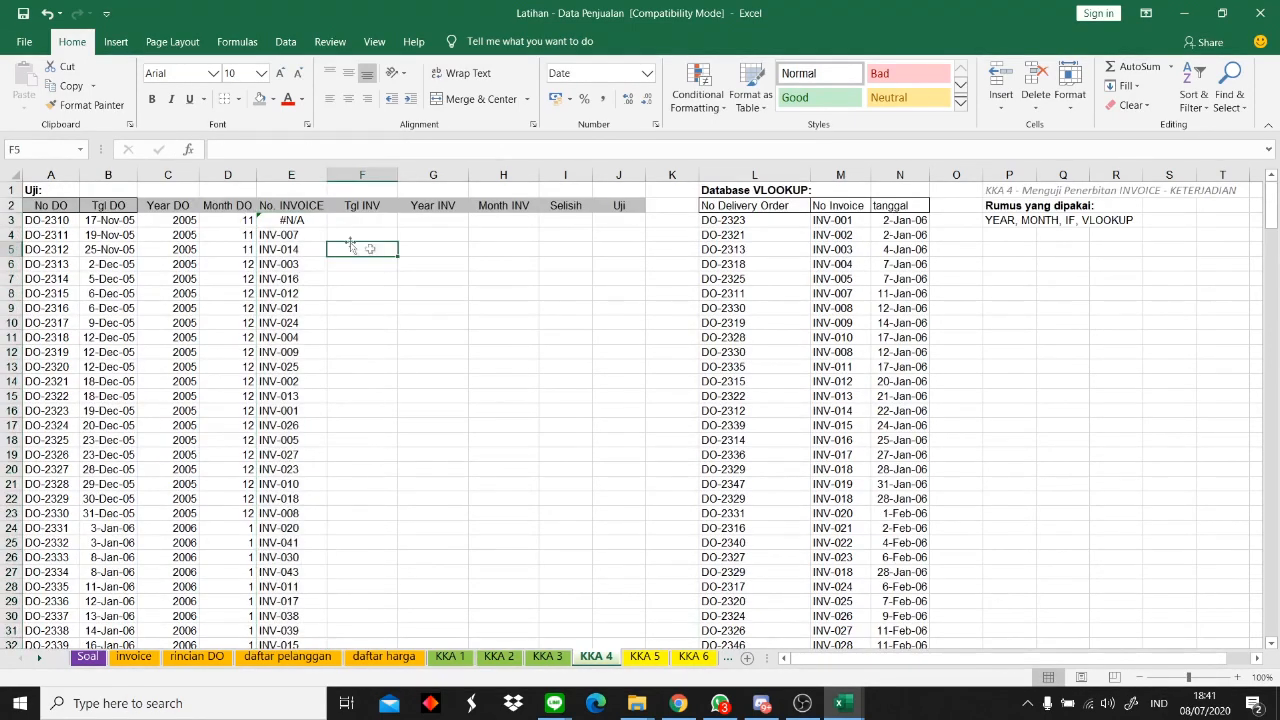
{"action": "left_click", "coordinate": [310, 220]}
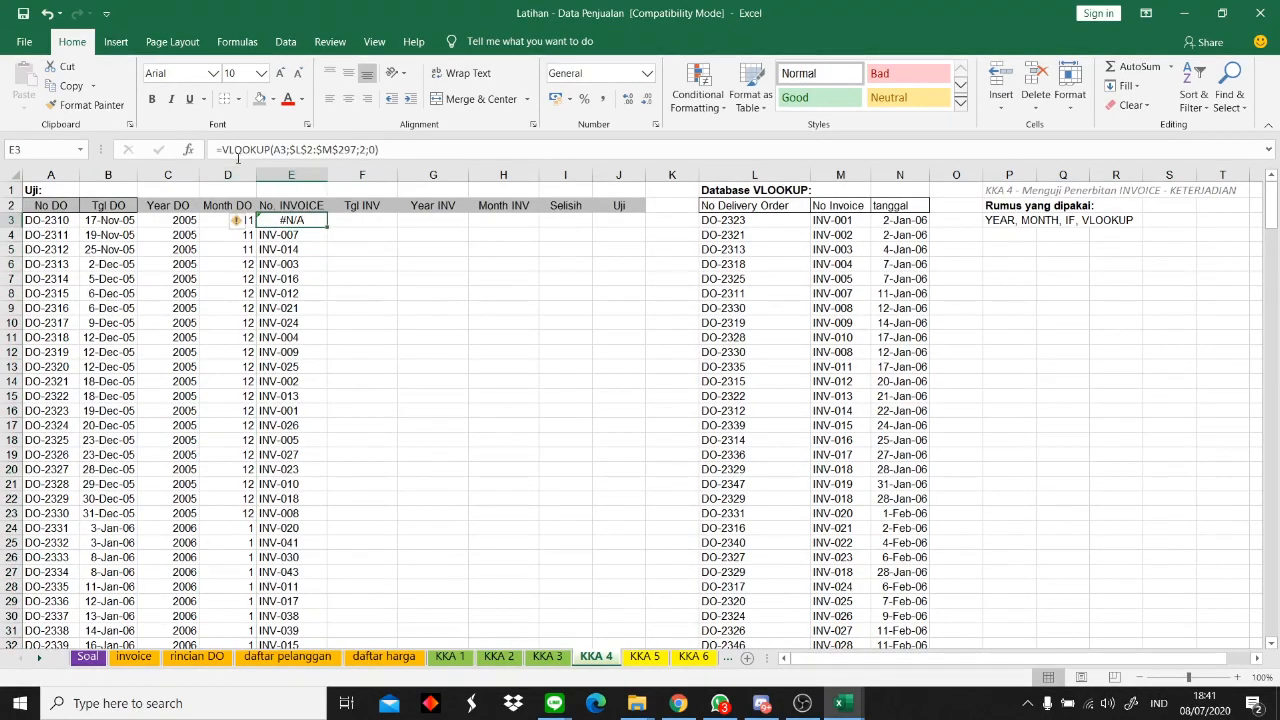
- Wrap the VLOOKUP in E3 in an IFNA function that returns "MISSING" when no invoice is found
{"action": "left_click", "coordinate": [225, 150]}
{"action": "type", "text": "IFNA("}
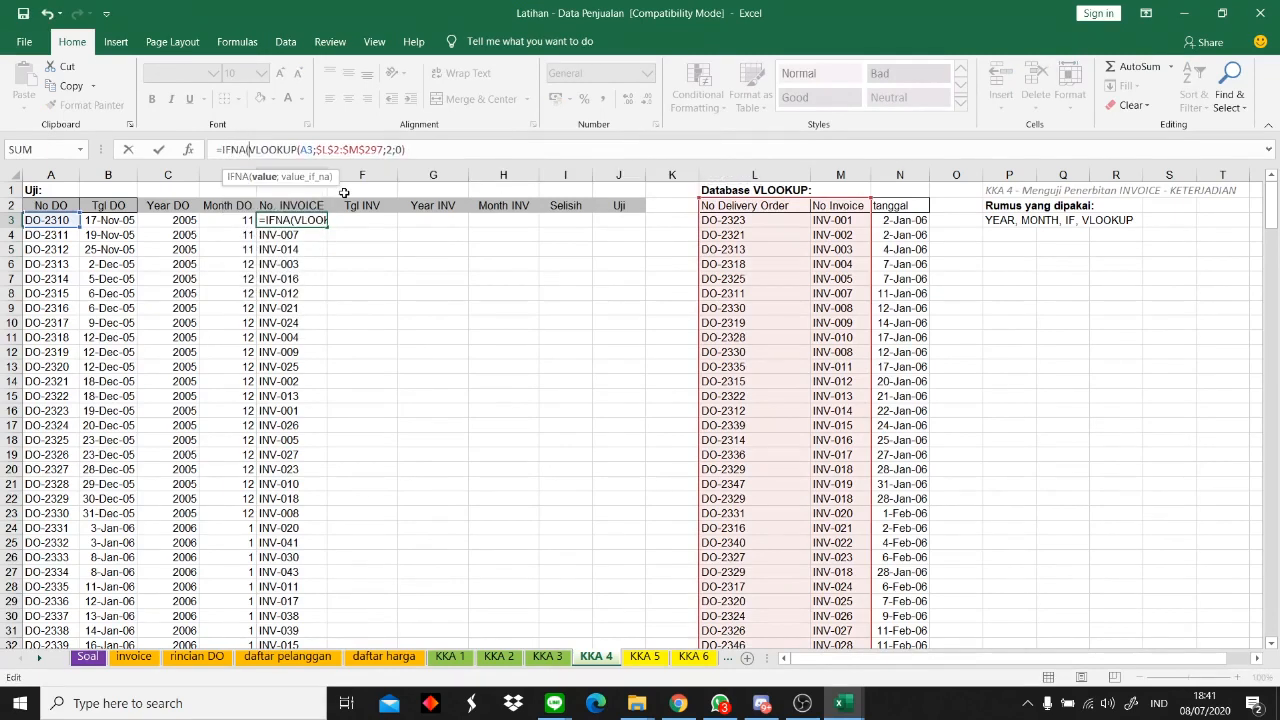
{"action": "key", "text": "Right"}
{"action": "key", "text": "Right"}
{"action": "key", "text": "Right"}
{"action": "key", "text": "Right"}
{"action": "key", "text": "Right"}
{"action": "key", "text": "Right"}
{"action": "key", "text": "Right"}
{"action": "key", "text": "Right"}
{"action": "key", "text": "Right"}
{"action": "key", "text": "Right"}
{"action": "key", "text": "Right"}
{"action": "key", "text": "Right"}
{"action": "key", "text": "Right"}
{"action": "key", "text": "Right"}
{"action": "key", "text": "Right"}
{"action": "key", "text": "Right"}
{"action": "key", "text": "Right"}
{"action": "key", "text": "Right"}
{"action": "key", "text": "Right"}
{"action": "key", "text": "Right"}
{"action": "type", "text": ";\"MISSING\""}
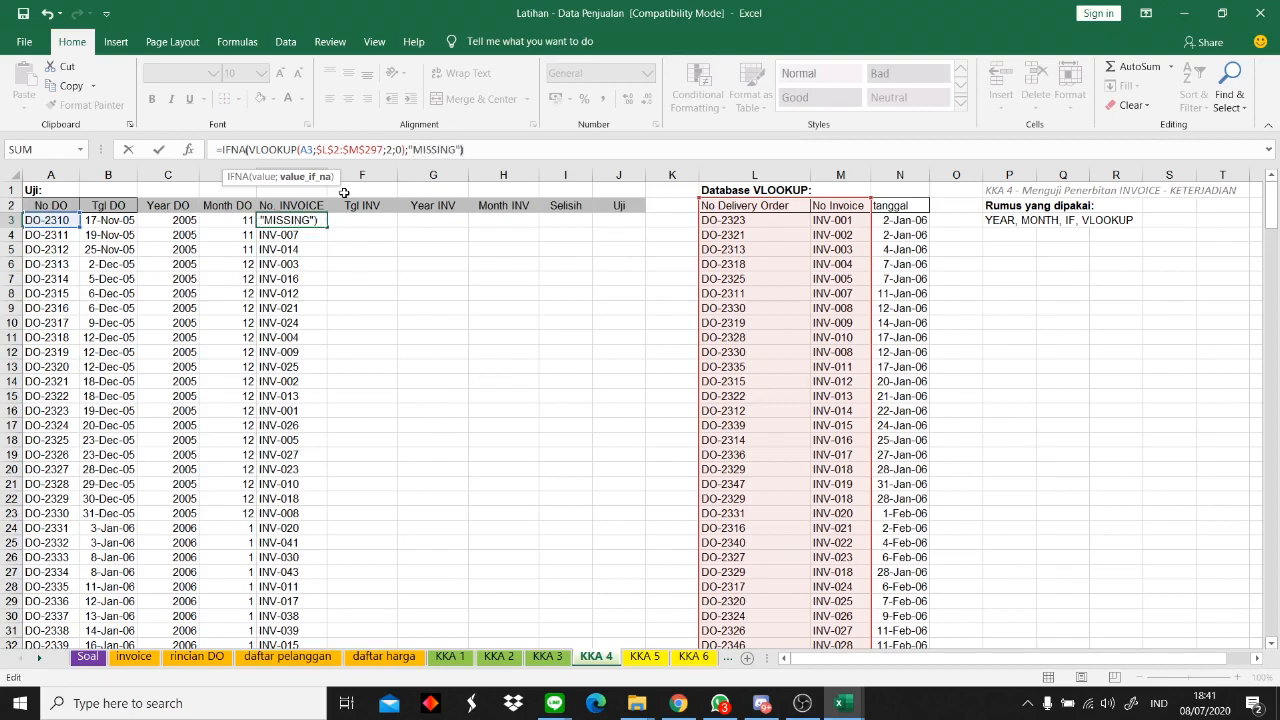
{"action": "key", "text": "Return"}
- Fill the IFNA formula from E3 down the No. INVOICE column
{"action": "left_click", "coordinate": [320, 223]}
{"action": "double_click", "coordinate": [326, 227]}
{"action": "left_click", "coordinate": [371, 320]}
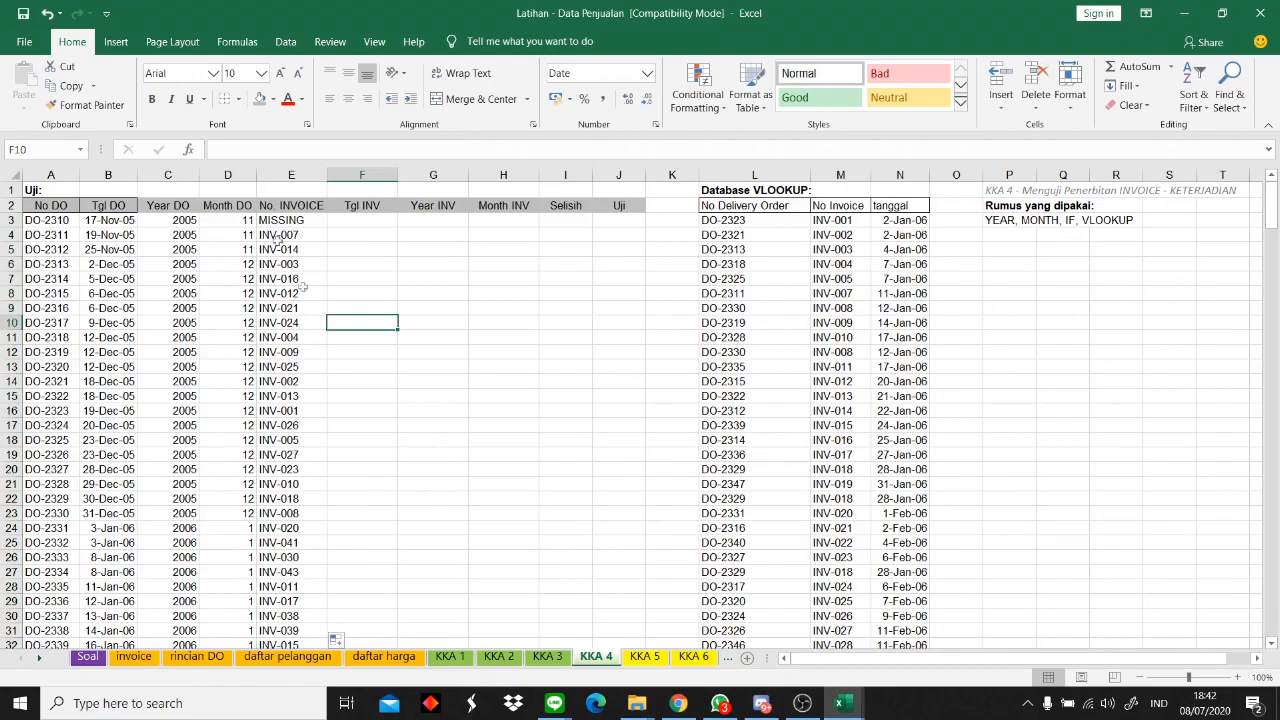
- Start a VLOOKUP formula in F3 under Tgl INV with E3 as lookup value and M2:N297 as table array
{"action": "left_click", "coordinate": [387, 222]}
{"action": "type", "text": "=VLOOKUP"}
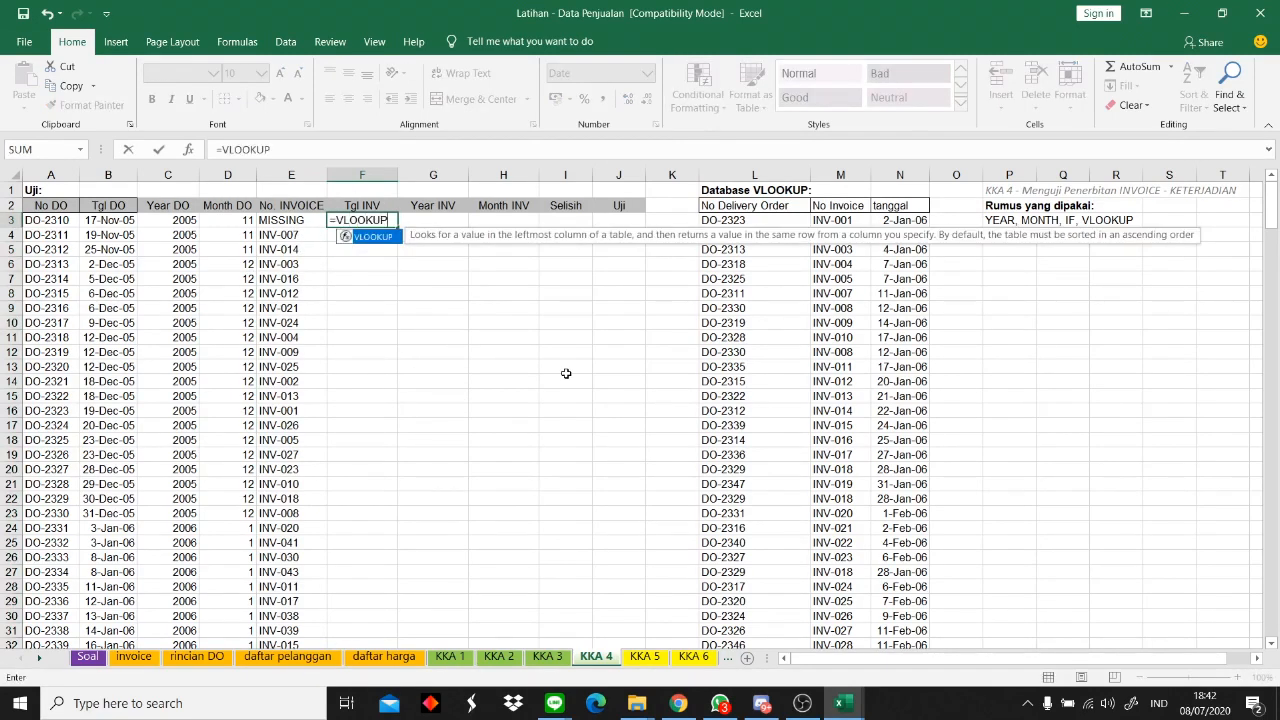
{"action": "type", "text": "("}
{"action": "left_click", "coordinate": [298, 219]}
{"action": "type", "text": ";"}
{"action": "left_click_drag", "start_coordinate": [832, 205], "coordinate": [899, 619]}
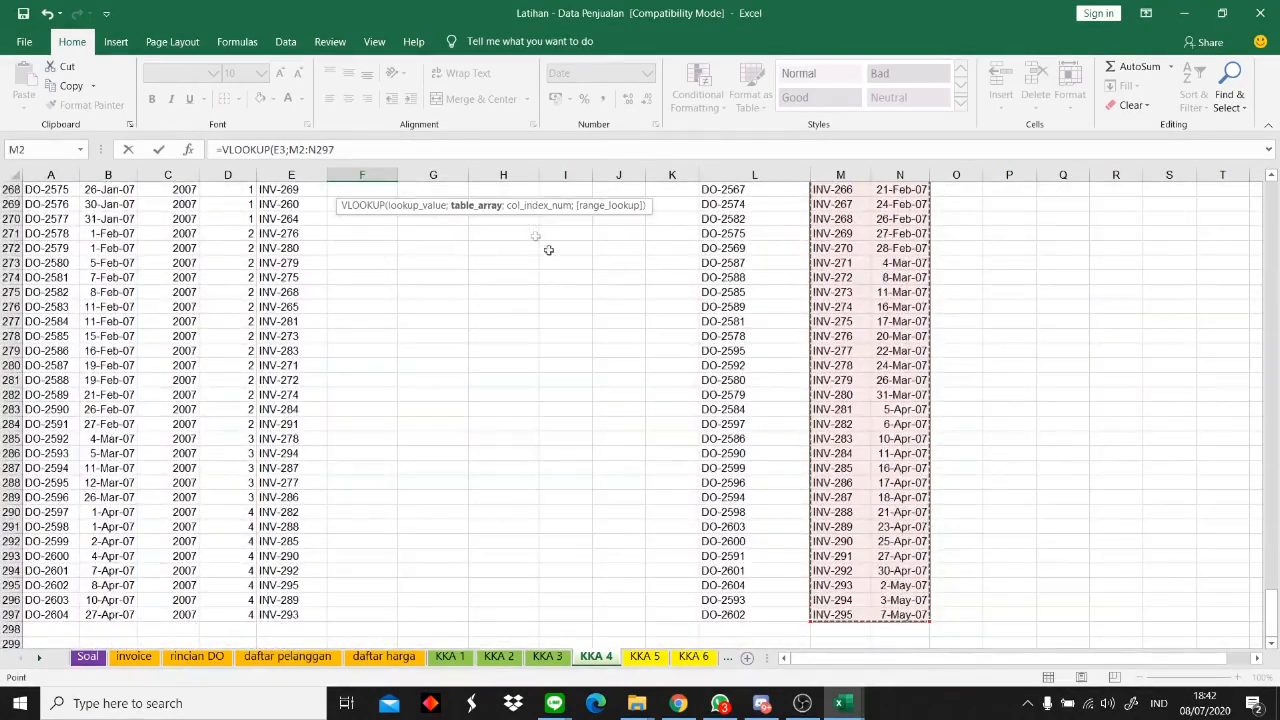
- Complete the F3 VLOOKUP with absolute range $M$2:$N$297, column index 2 and range lookup 0, and fill it down the column
{"action": "left_click", "coordinate": [336, 150]}
{"action": "type", "text": "$"}
{"action": "key", "text": "Right"}
{"action": "type", "text": "$M$"}
{"action": "key", "text": "Right"}
{"action": "type", "text": "$297;2;"}
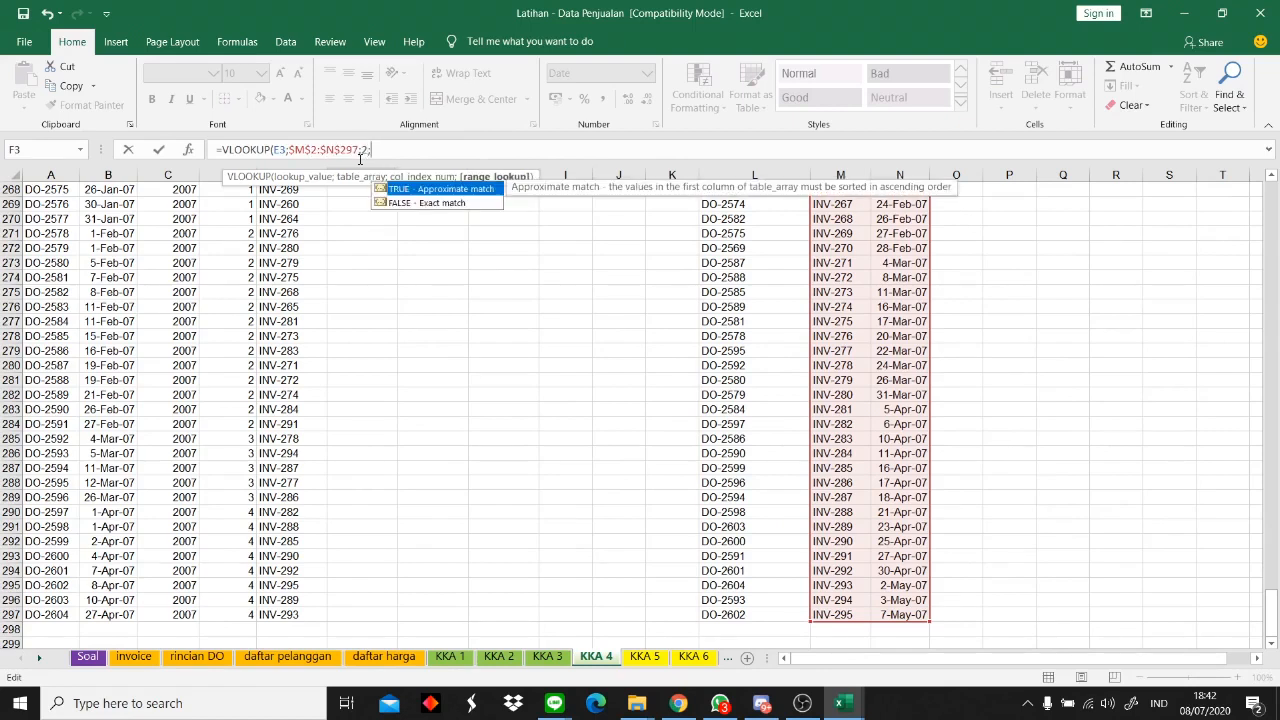
{"action": "type", "text": "0)"}
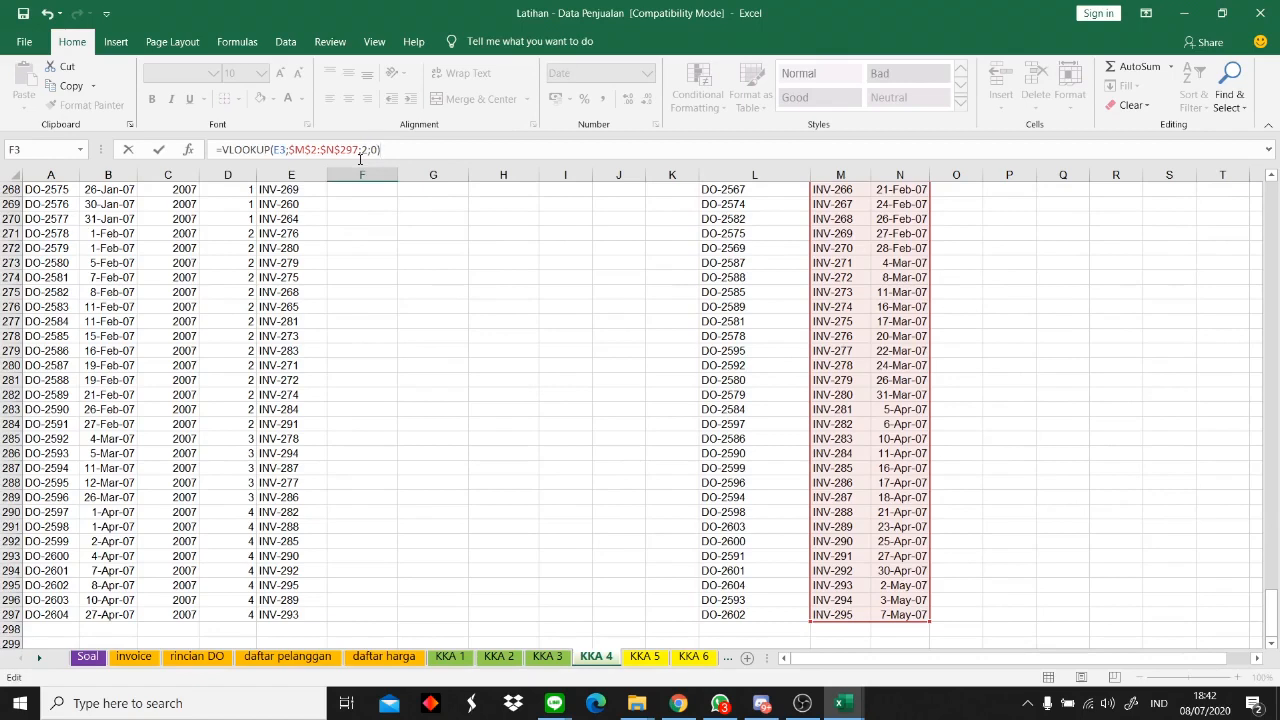
{"action": "key", "text": "ctrl+Return"}
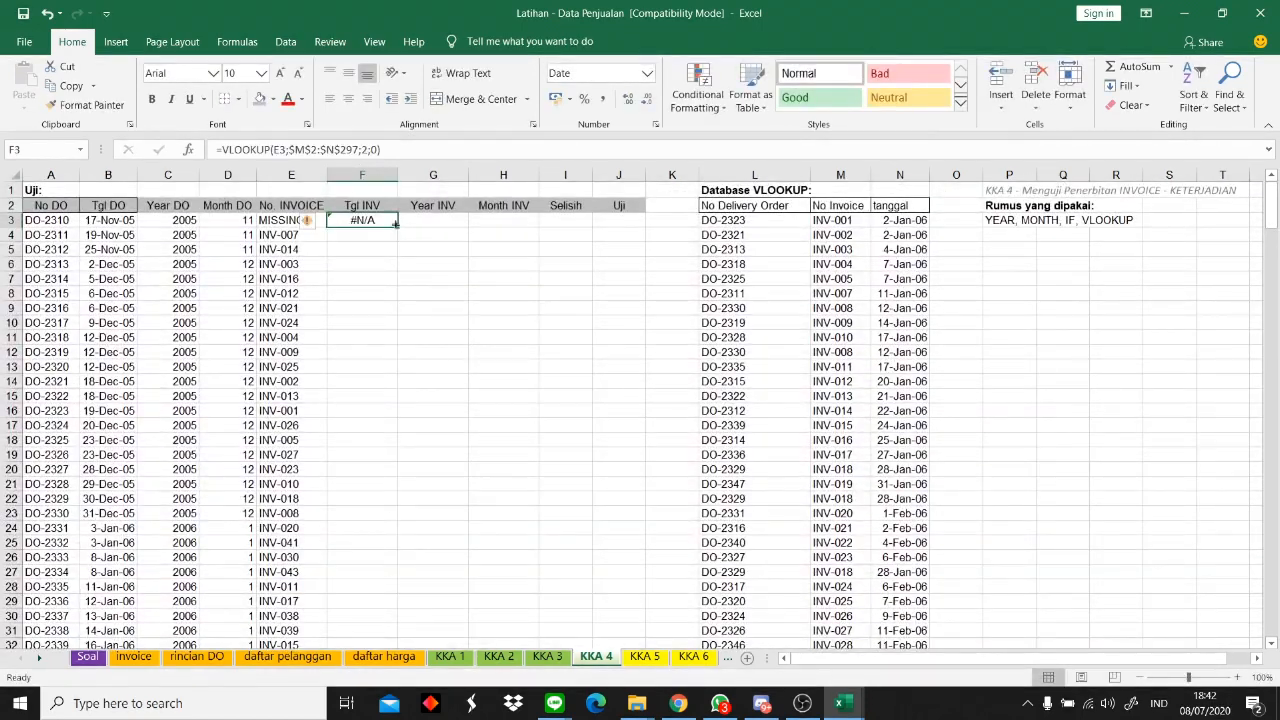
{"action": "double_click", "coordinate": [397, 228]}
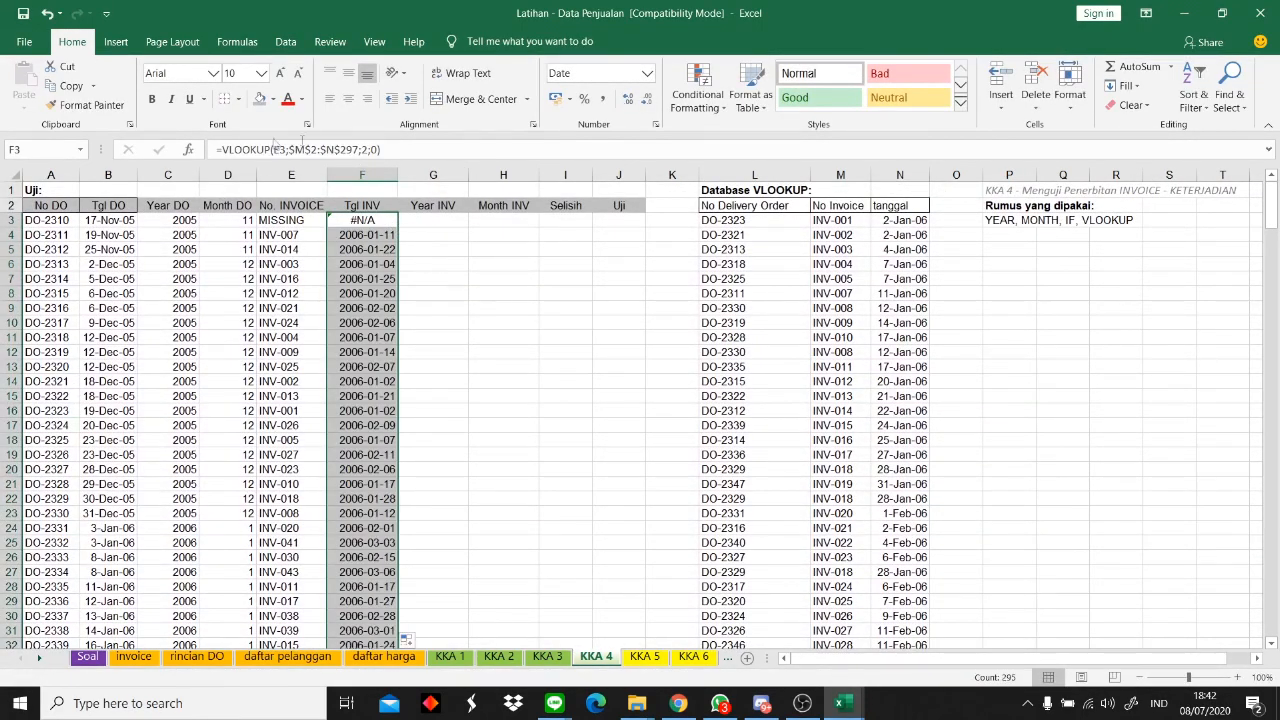
- Wrap the VLOOKUP in F3 in an IFNA function that returns "MISSING" when no date is found
{"action": "left_click", "coordinate": [222, 150]}
{"action": "type", "text": "IFNA("}
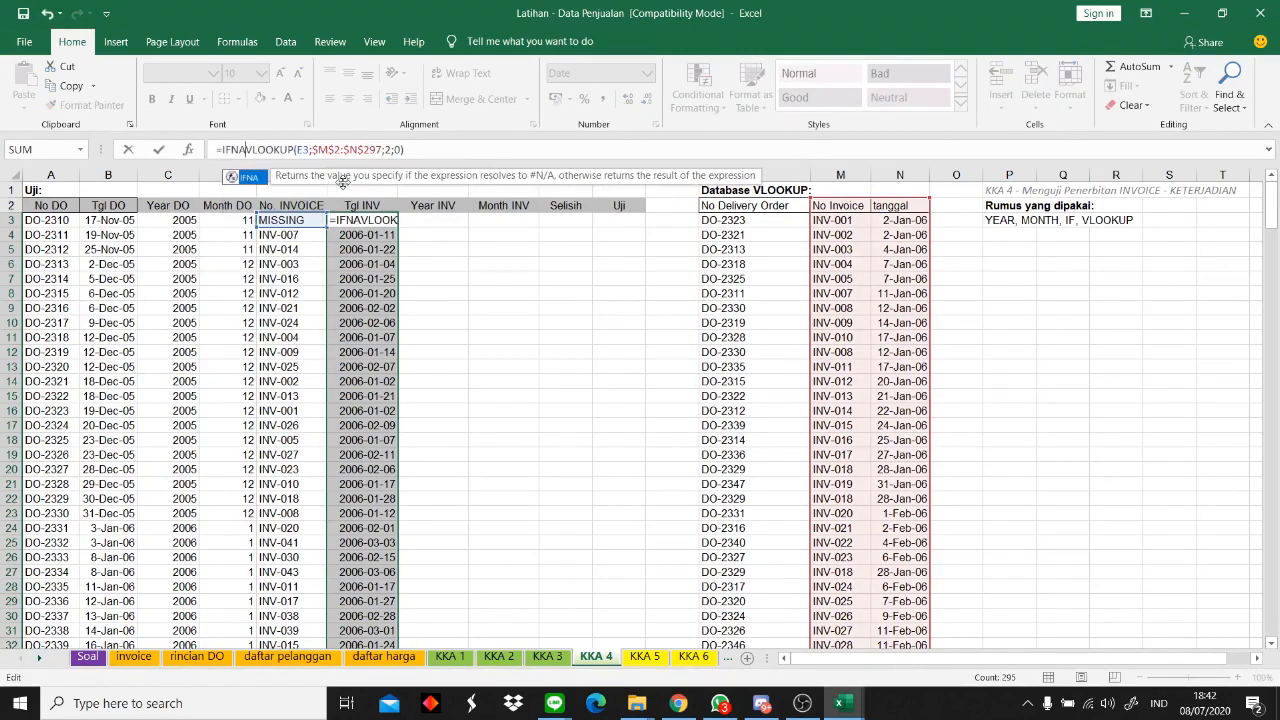
{"action": "key", "text": "Right"}
{"action": "key", "text": "Right"}
{"action": "key", "text": "Right"}
{"action": "key", "text": "Right"}
{"action": "key", "text": "Right"}
{"action": "key", "text": "Right"}
{"action": "key", "text": "Right"}
{"action": "key", "text": "Right"}
{"action": "key", "text": "Right"}
{"action": "key", "text": "Right"}
{"action": "key", "text": "Right"}
{"action": "key", "text": "Right"}
{"action": "key", "text": "Right"}
{"action": "key", "text": "Right"}
{"action": "key", "text": "Right"}
{"action": "key", "text": "Right"}
{"action": "key", "text": "Right"}
{"action": "key", "text": "Right"}
{"action": "key", "text": "Right"}
{"action": "key", "text": "Right"}
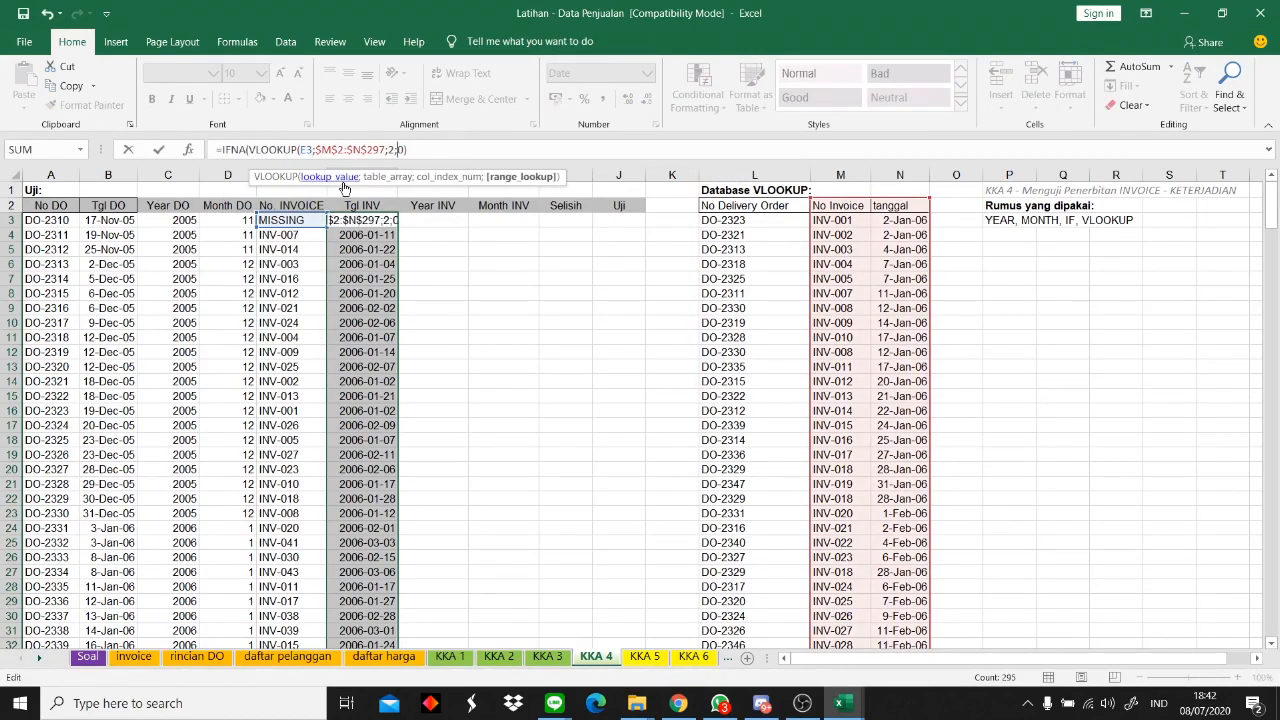
{"action": "type", "text": ";\"MISSING\")"}
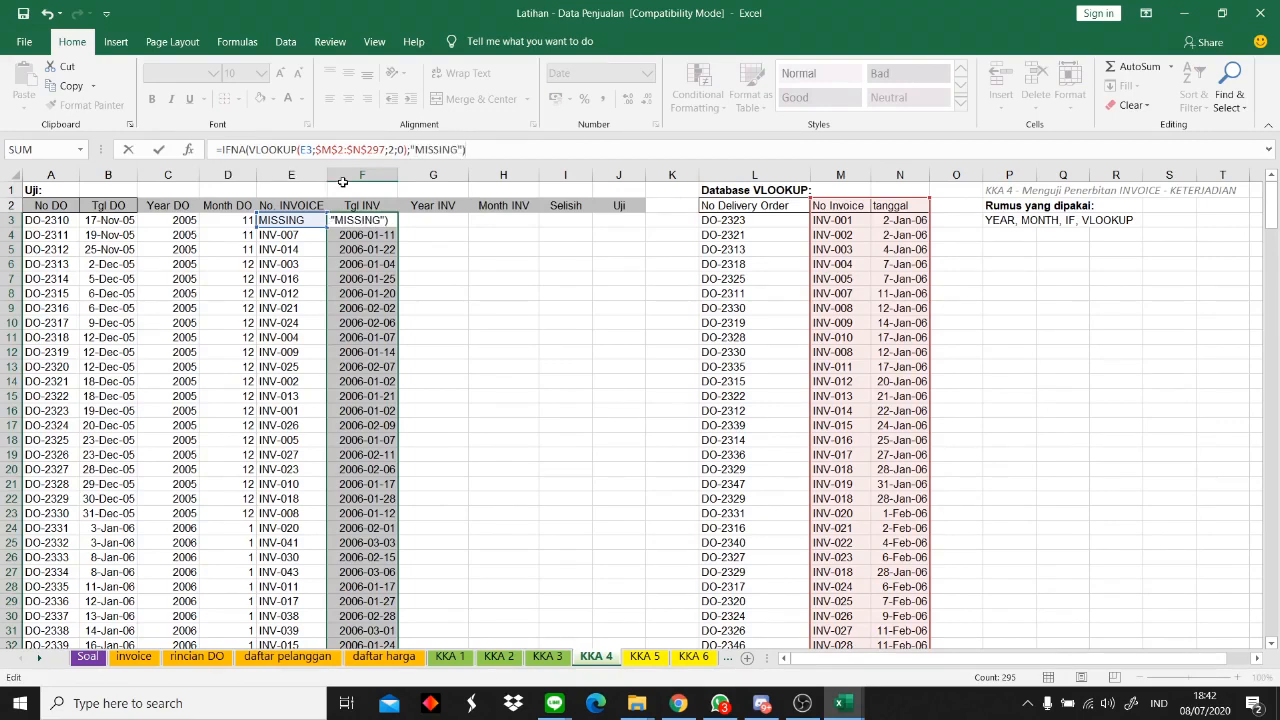
{"action": "key", "text": "Return"}
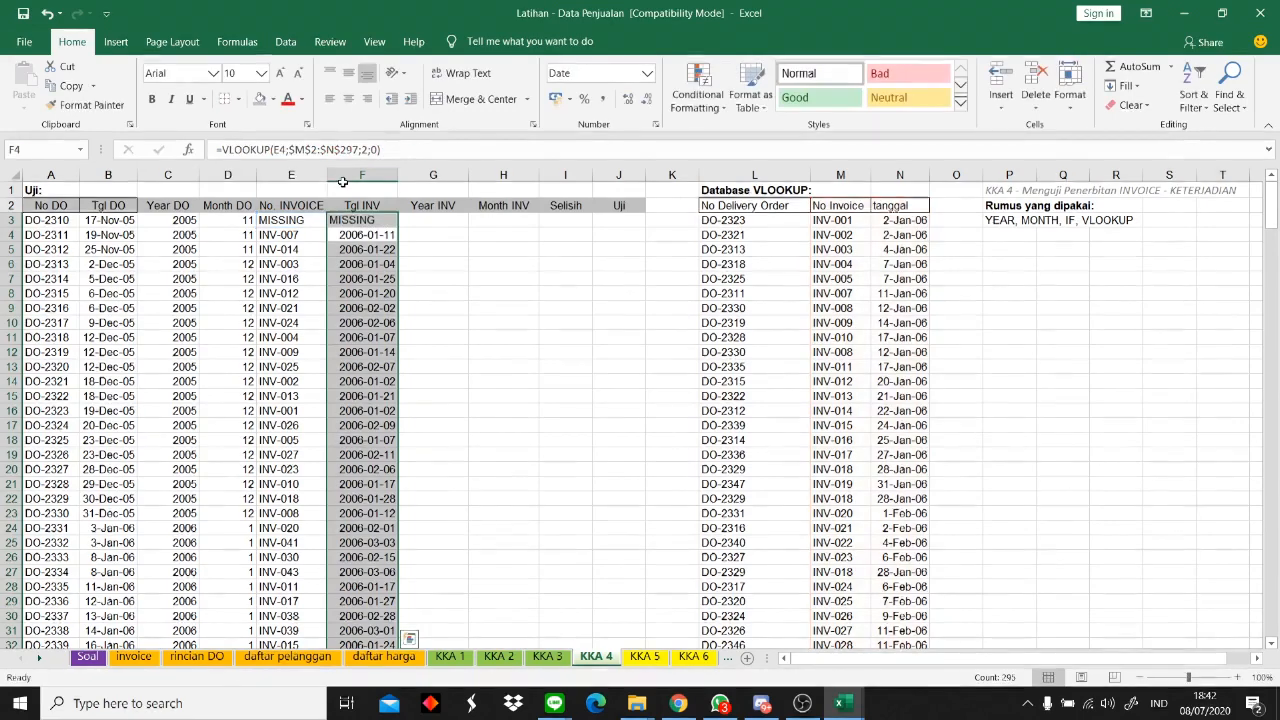
- Check the Tgl INV column for remaining #N/A errors and fill the IFNA formula from F3 down the column
{"action": "scroll", "coordinate": [434, 323], "scroll_direction": "down", "scroll_amount": 10}
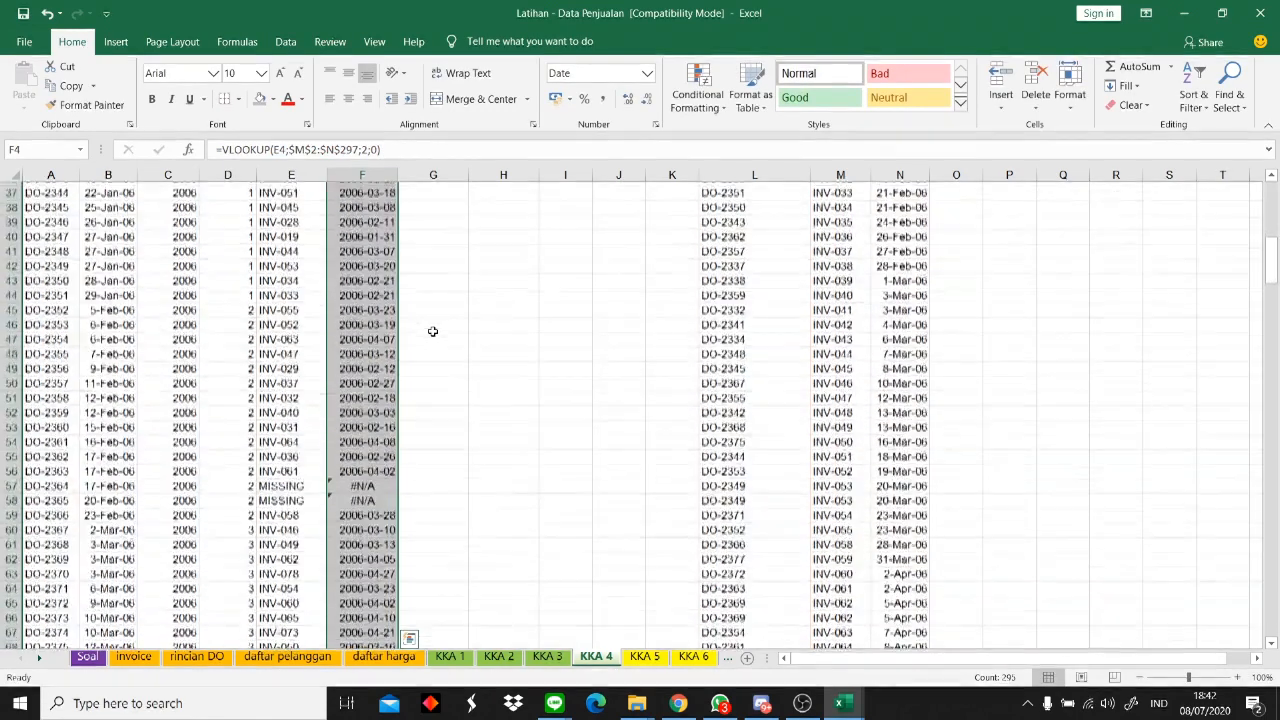
{"action": "scroll", "coordinate": [449, 303], "scroll_direction": "up", "scroll_amount": 10}
{"action": "left_click", "coordinate": [404, 245]}
{"action": "left_click", "coordinate": [385, 226]}
{"action": "double_click", "coordinate": [396, 228]}
{"action": "left_click", "coordinate": [481, 305]}
{"action": "left_click", "coordinate": [429, 248]}
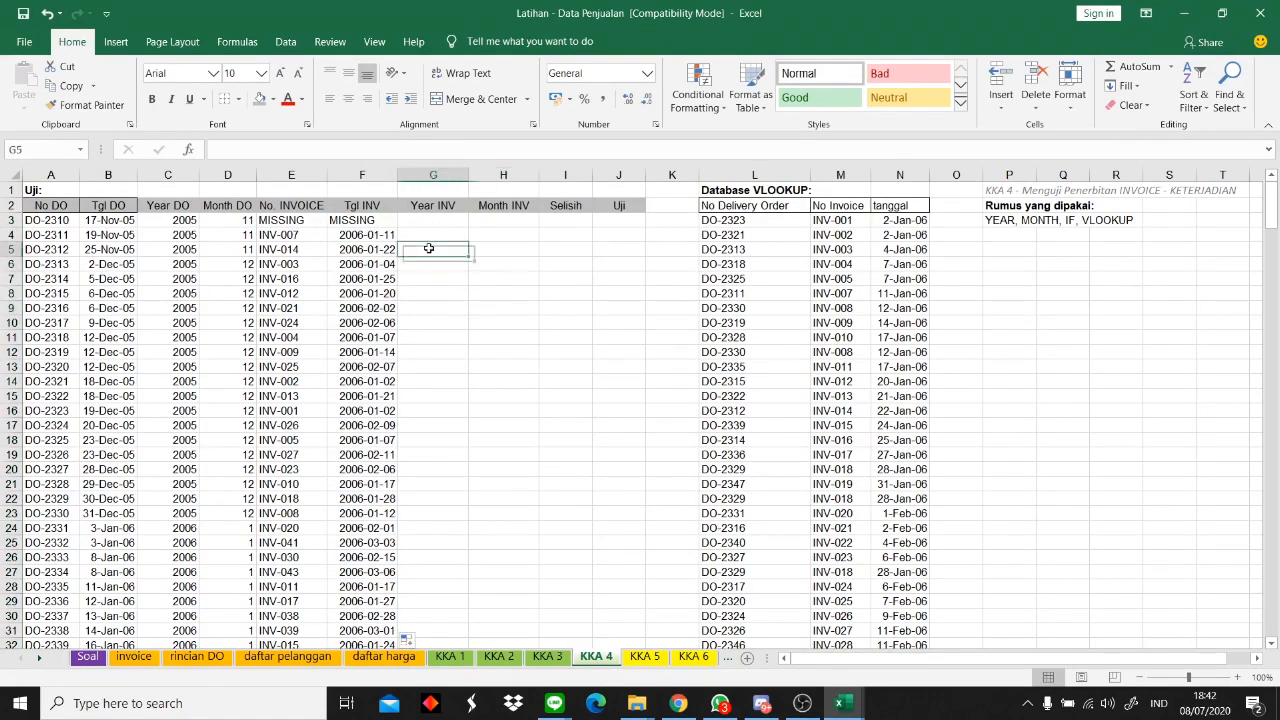
- Enter =YEAR(F3) in G3 under Year INV and fill it down the column
{"action": "left_click", "coordinate": [130, 234]}
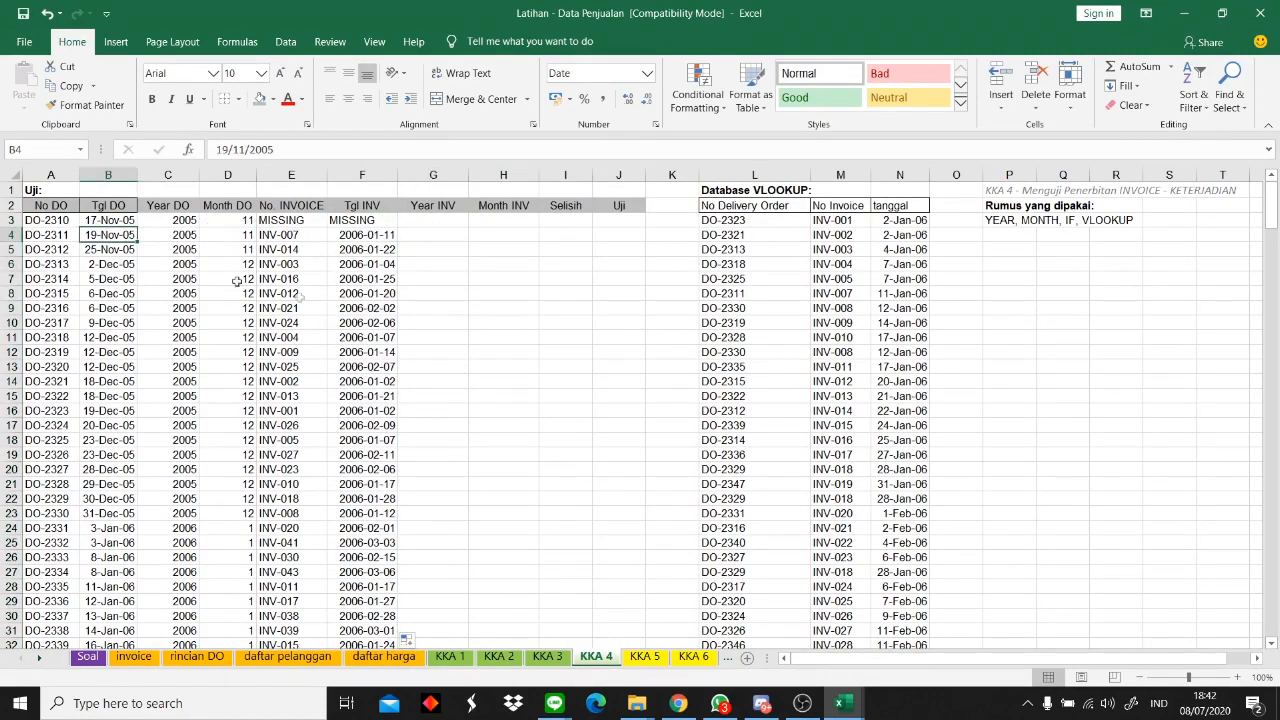
{"action": "left_click", "coordinate": [366, 239]}
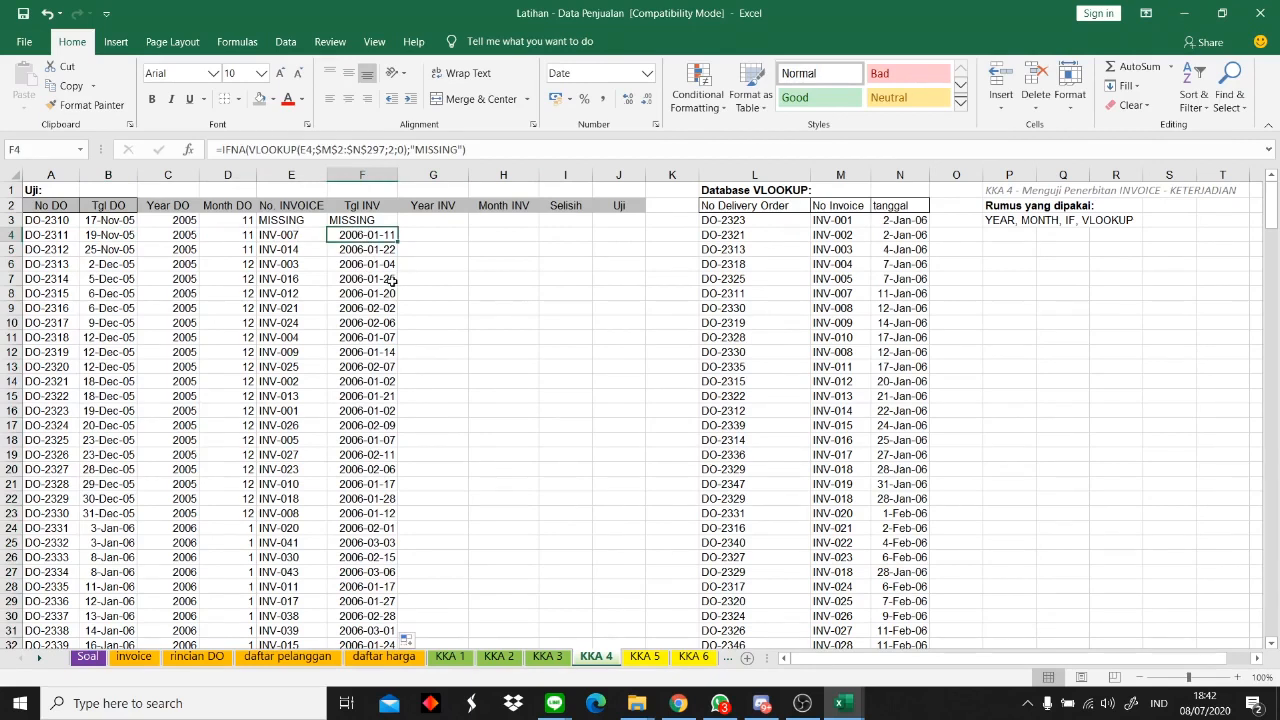
{"action": "left_click", "coordinate": [445, 223]}
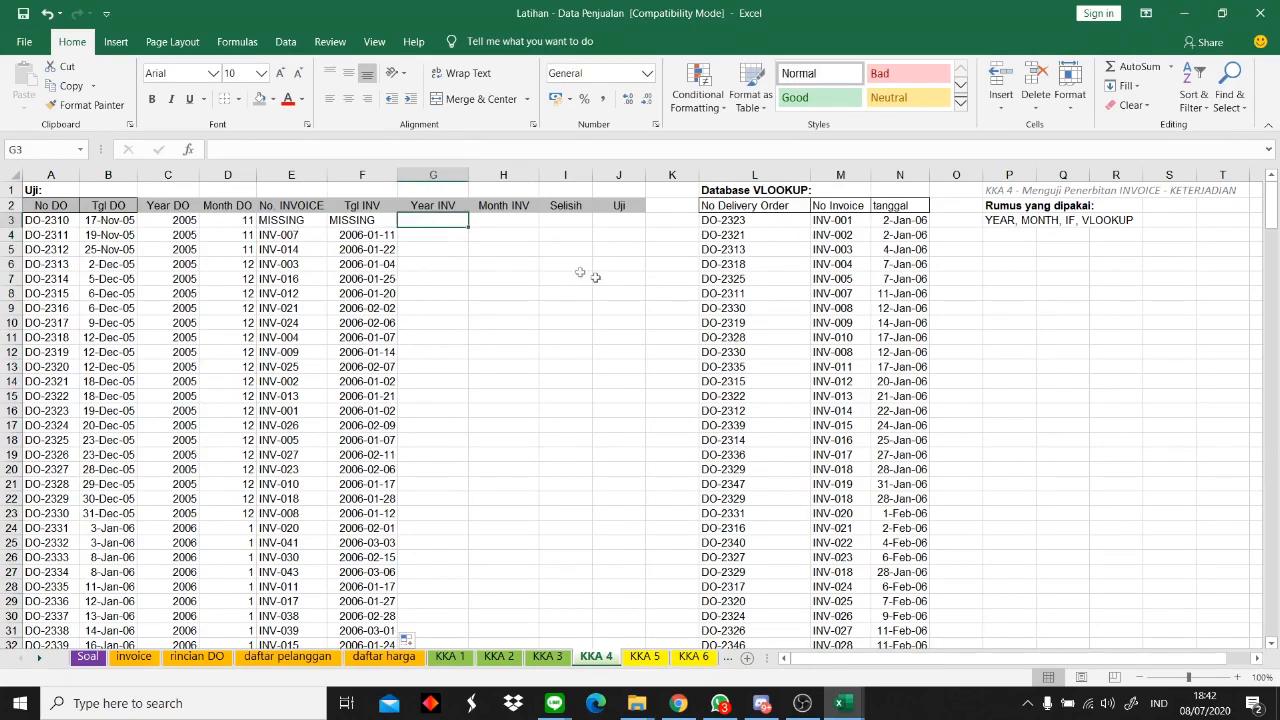
{"action": "type", "text": "=year("}
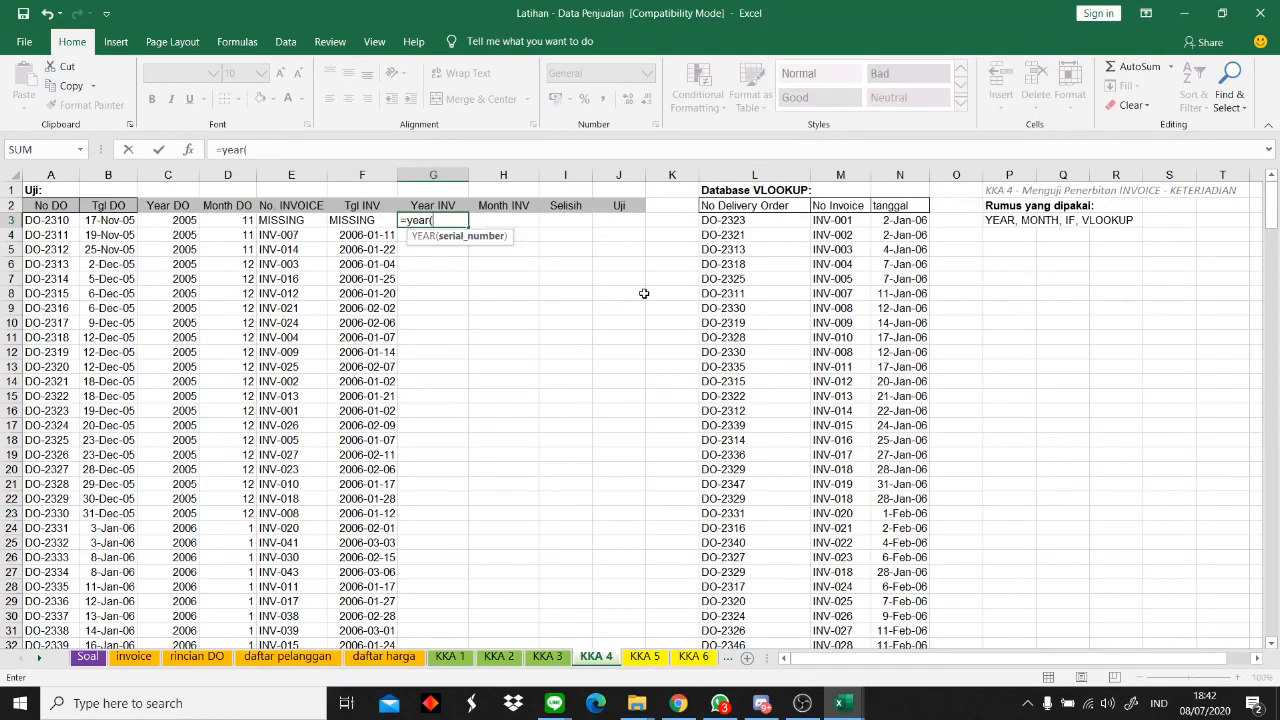
{"action": "key", "text": "Left"}
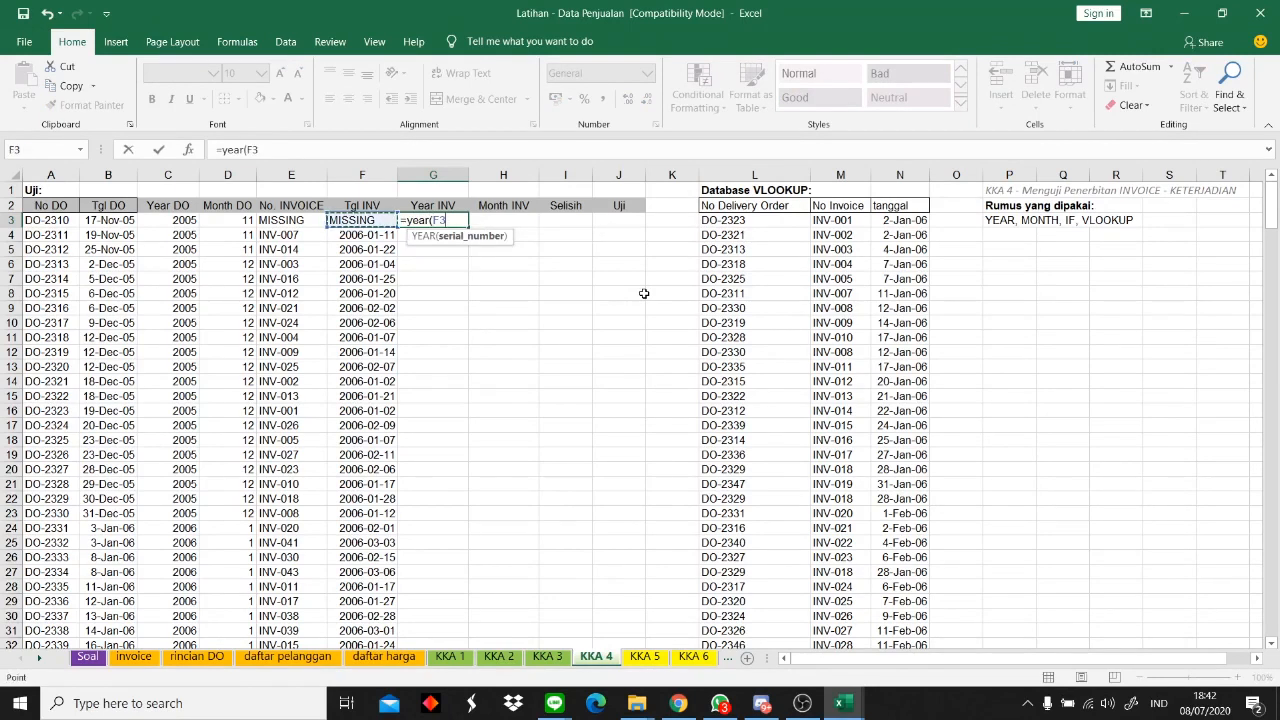
{"action": "key", "text": "Return"}
{"action": "left_click", "coordinate": [455, 226]}
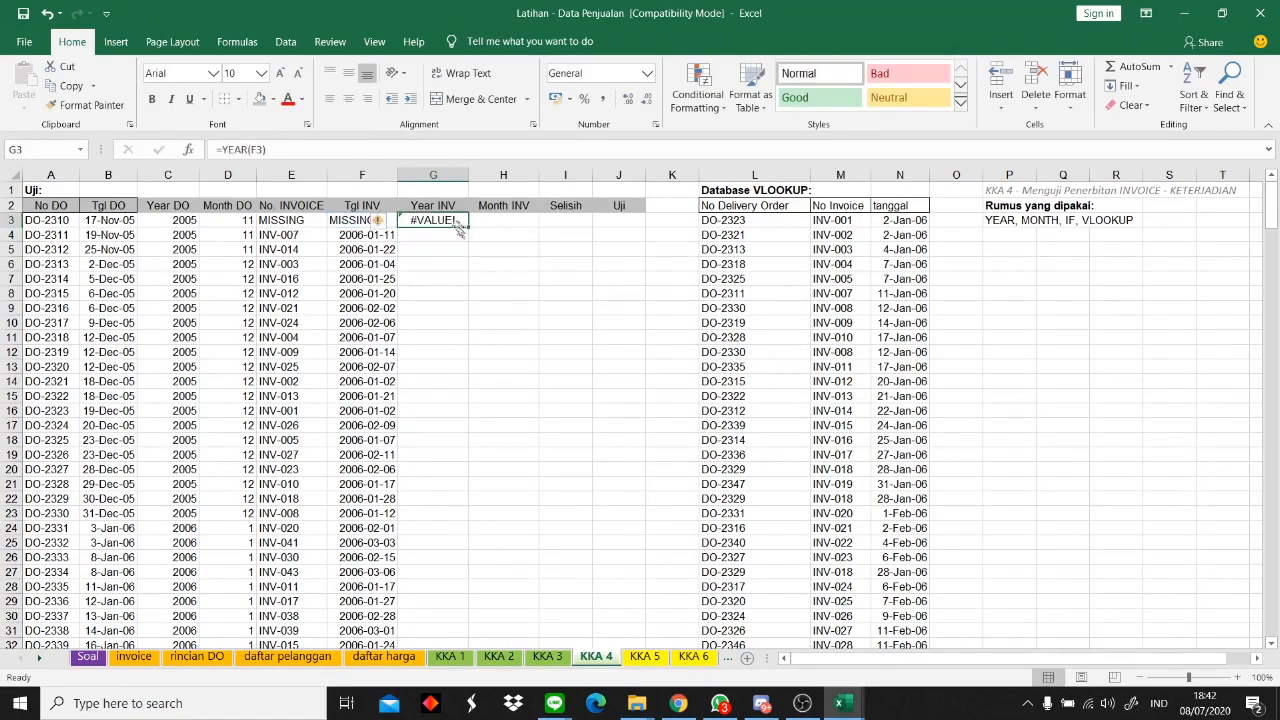
{"action": "double_click", "coordinate": [466, 227]}
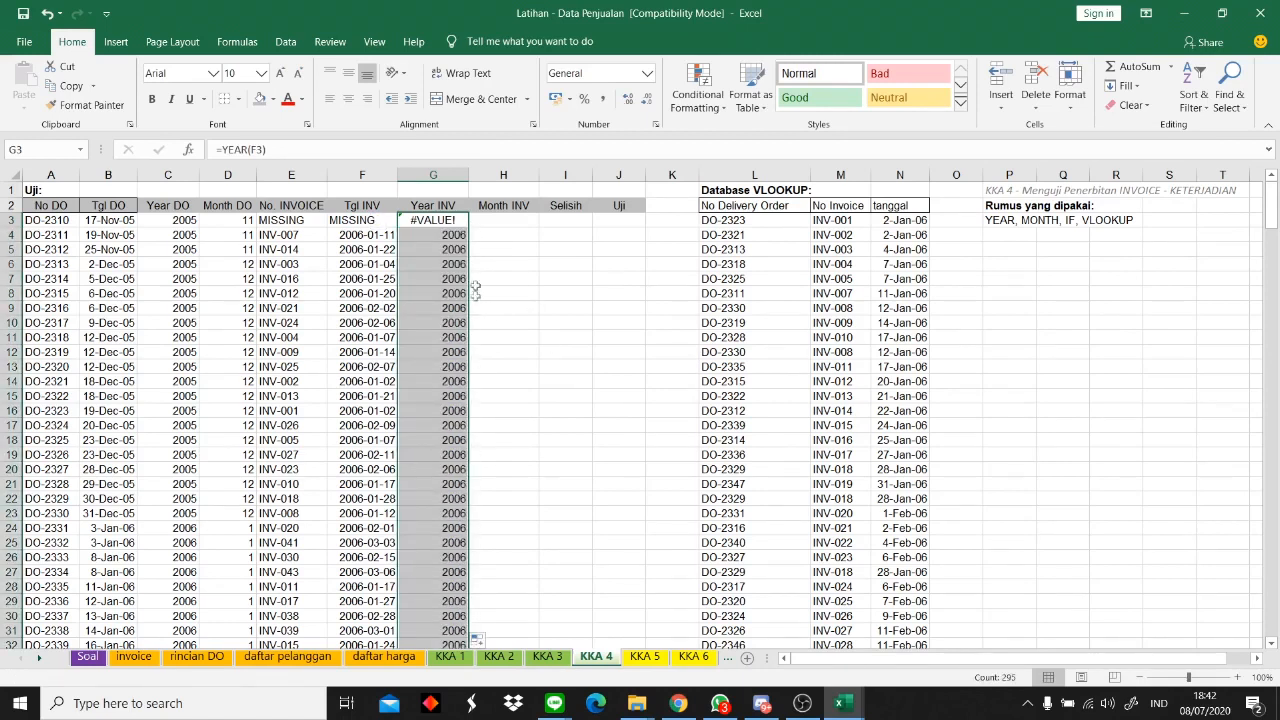
{"action": "left_click", "coordinate": [442, 249]}
{"action": "left_click", "coordinate": [455, 226]}
{"action": "left_click", "coordinate": [222, 149]}
{"action": "type", "text": "IFRE"}
{"action": "key", "text": "BackSpace"}
{"action": "key", "text": "BackSpace"}
{"action": "key", "text": "BackSpace"}
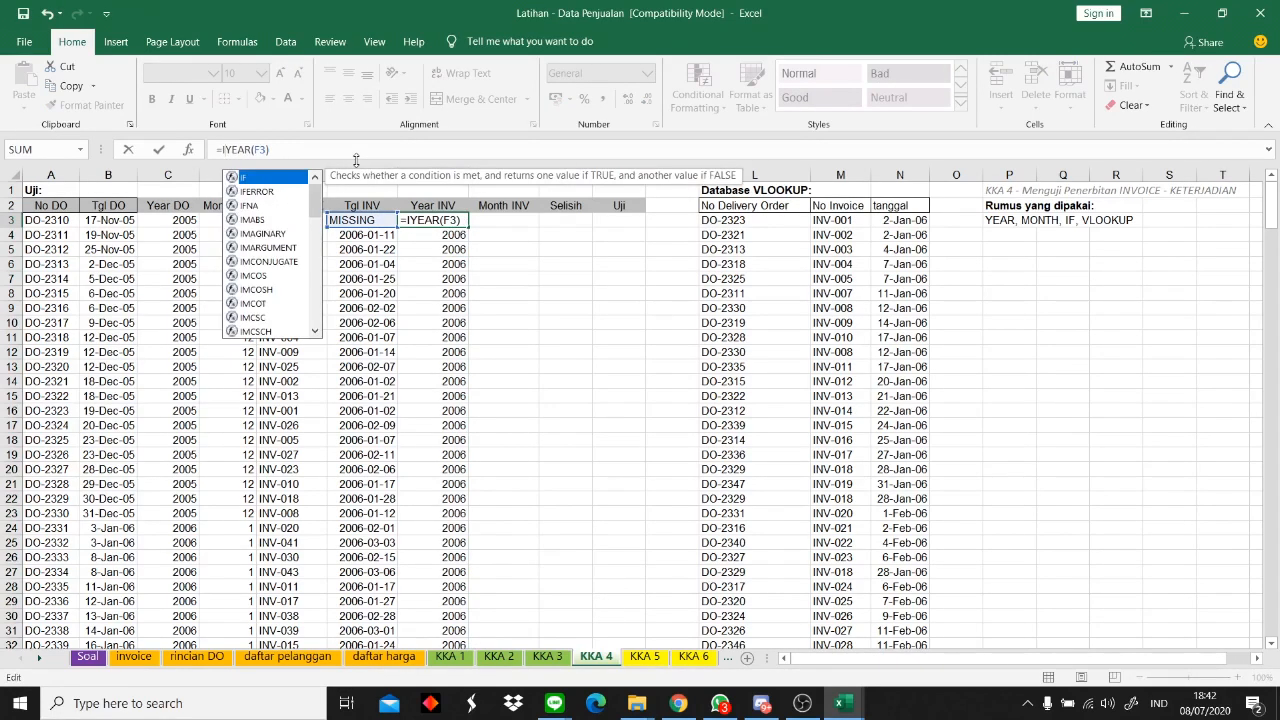
{"action": "key", "text": "BackSpace"}
{"action": "key", "text": "Return"}
{"action": "left_click", "coordinate": [492, 305]}
{"action": "left_click", "coordinate": [494, 250]}
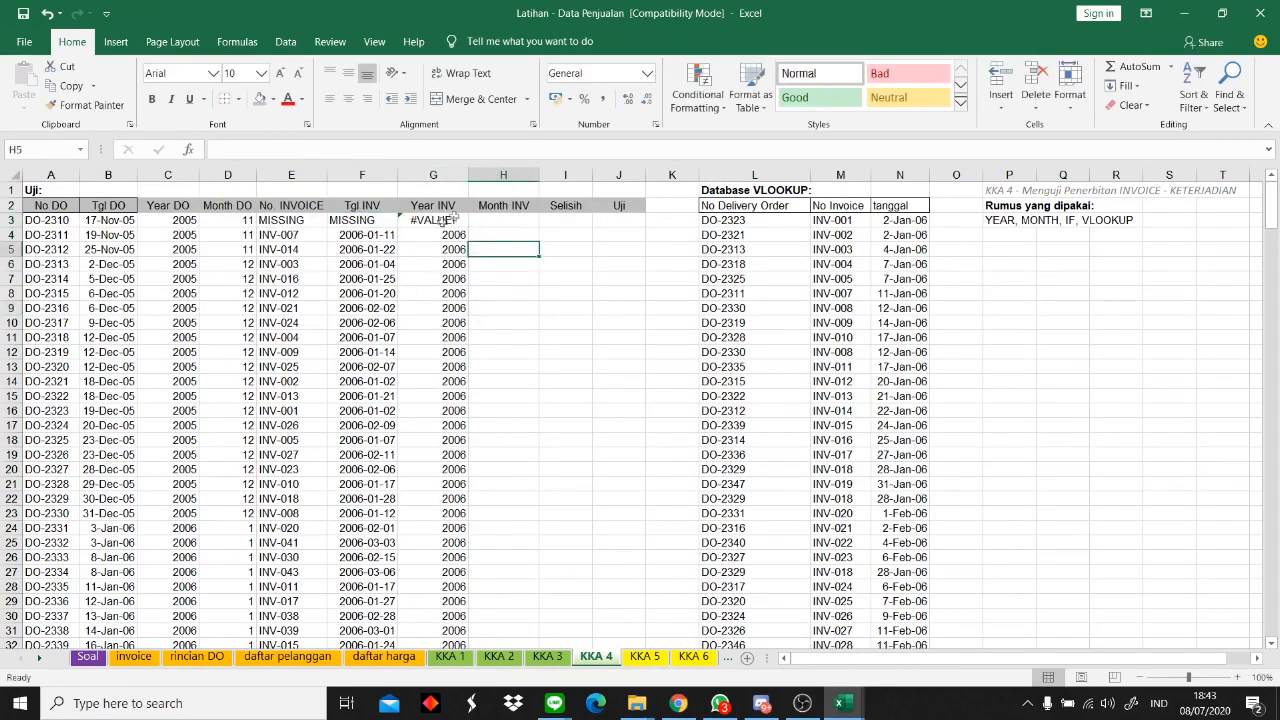
{"action": "left_click", "coordinate": [440, 220]}
{"action": "left_click", "coordinate": [360, 221]}
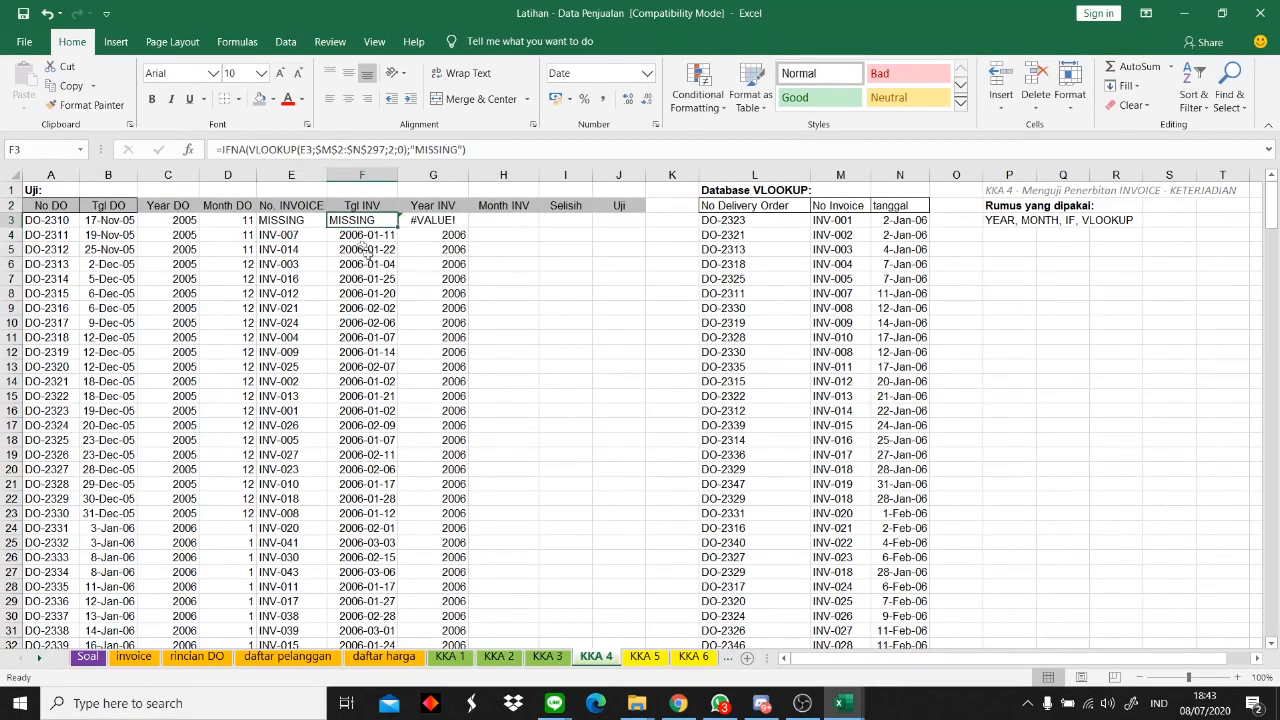
{"action": "left_click", "coordinate": [525, 264]}
- Enter =MONTH(F3) in H3 under Month INV, fill it down the column and check the filled rows
{"action": "left_click", "coordinate": [517, 222]}
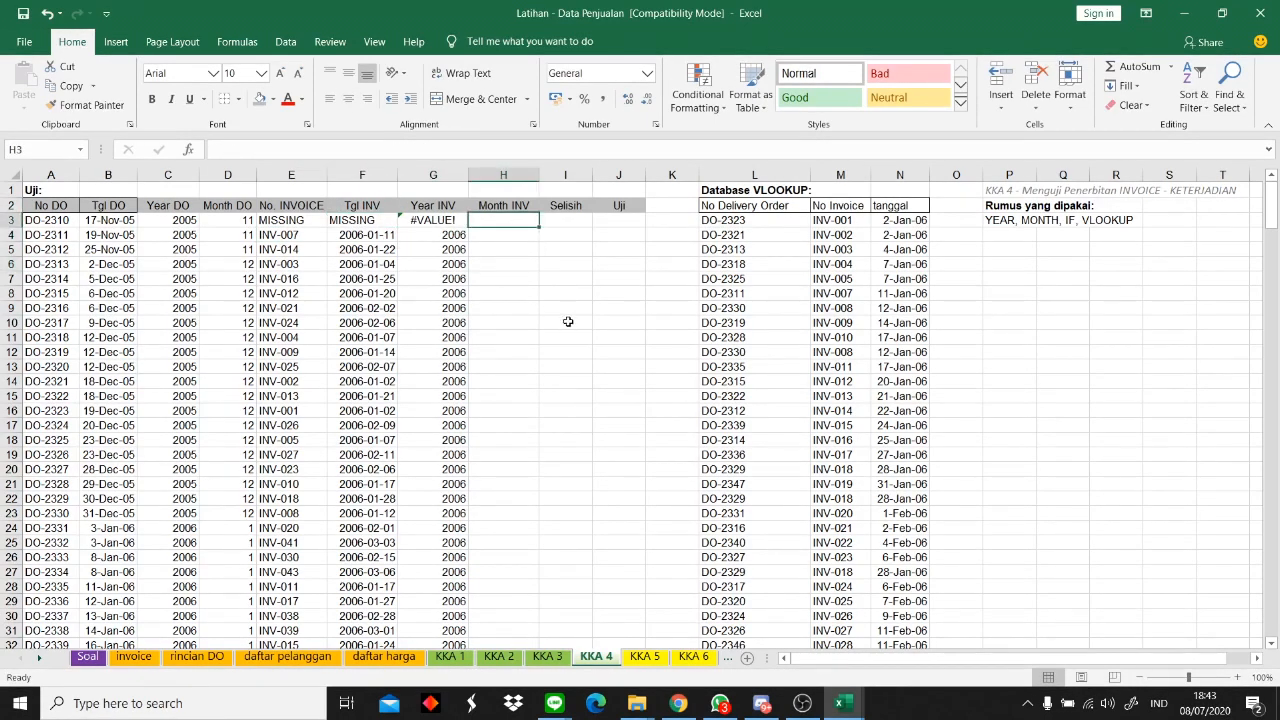
{"action": "type", "text": "=month("}
{"action": "key", "text": "Left"}
{"action": "key", "text": "Left"}
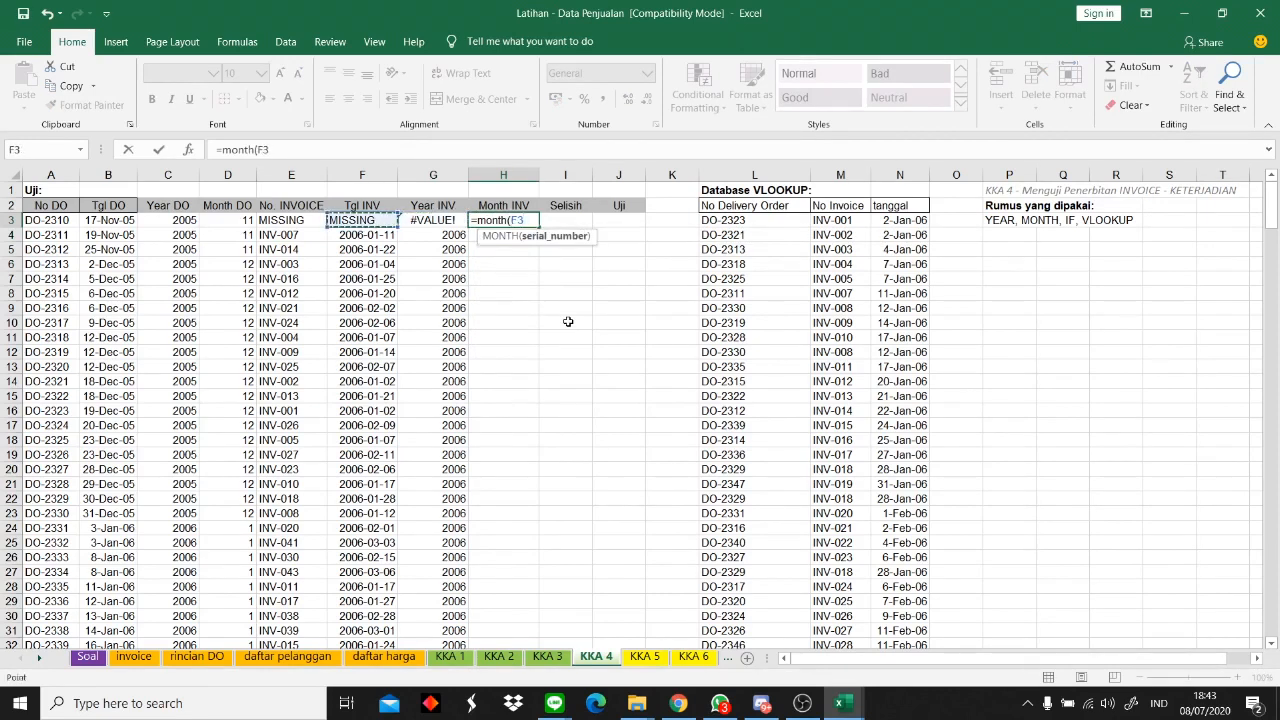
{"action": "type", "text": ")"}
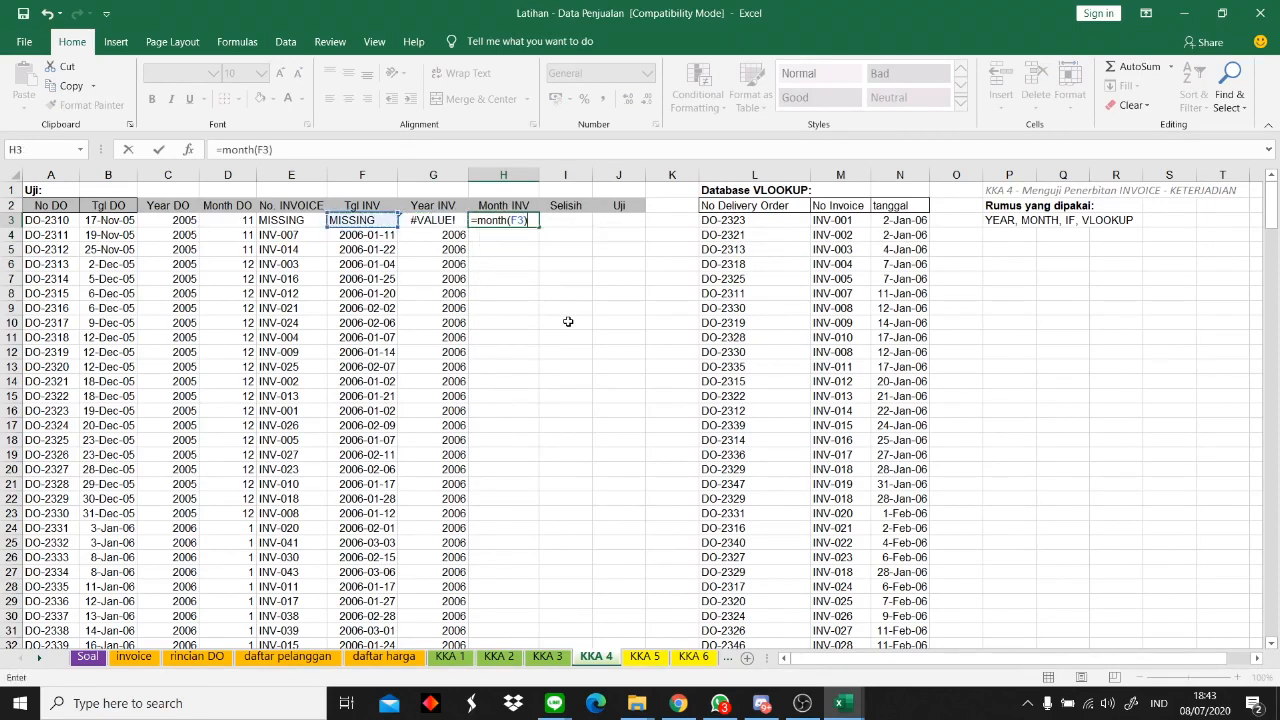
{"action": "key", "text": "Return"}
{"action": "left_click", "coordinate": [530, 220]}
{"action": "double_click", "coordinate": [539, 227]}
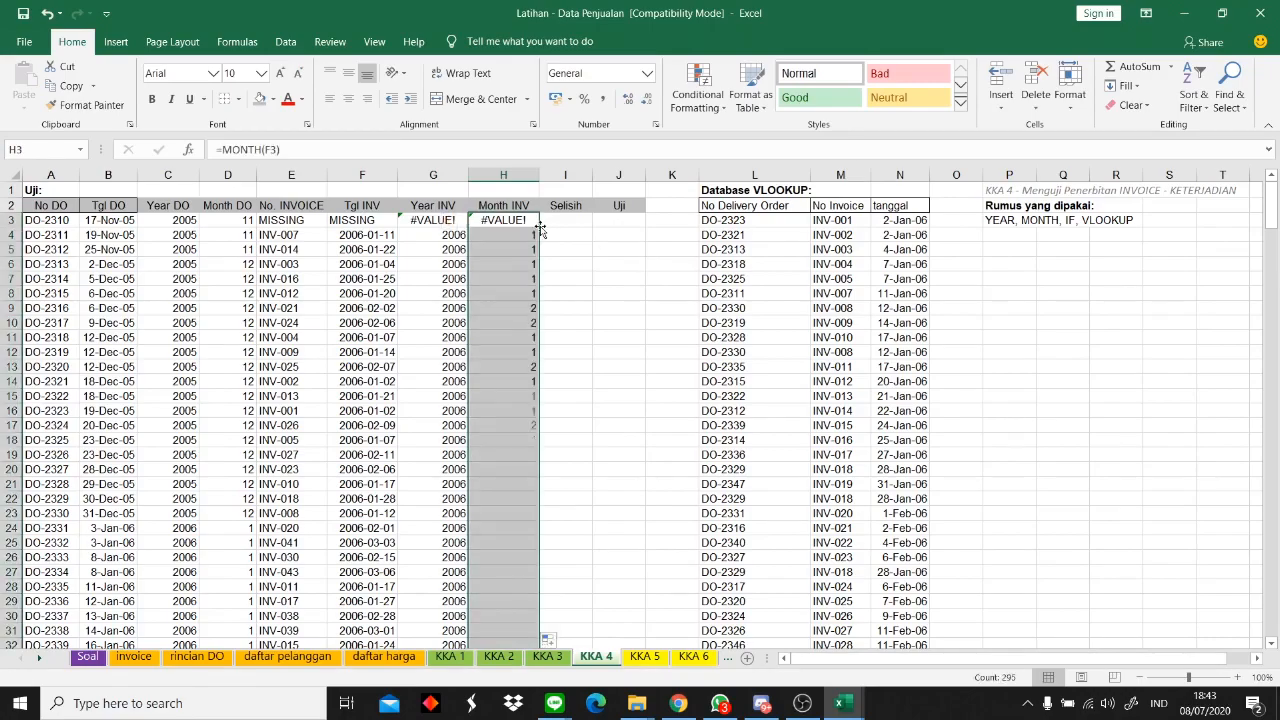
{"action": "scroll", "coordinate": [617, 388], "scroll_direction": "down", "scroll_amount": 8}
{"action": "scroll", "coordinate": [617, 388], "scroll_direction": "down", "scroll_amount": 14}
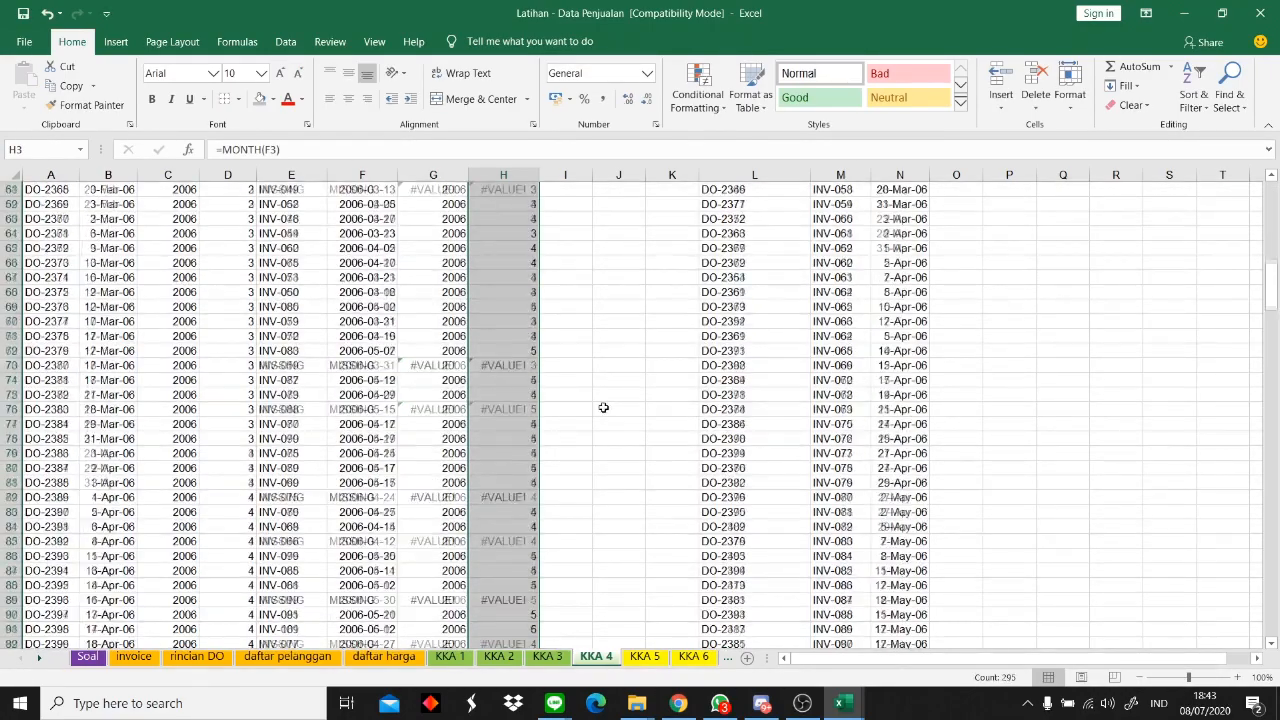
{"action": "scroll", "coordinate": [593, 412], "scroll_direction": "up", "scroll_amount": 20}
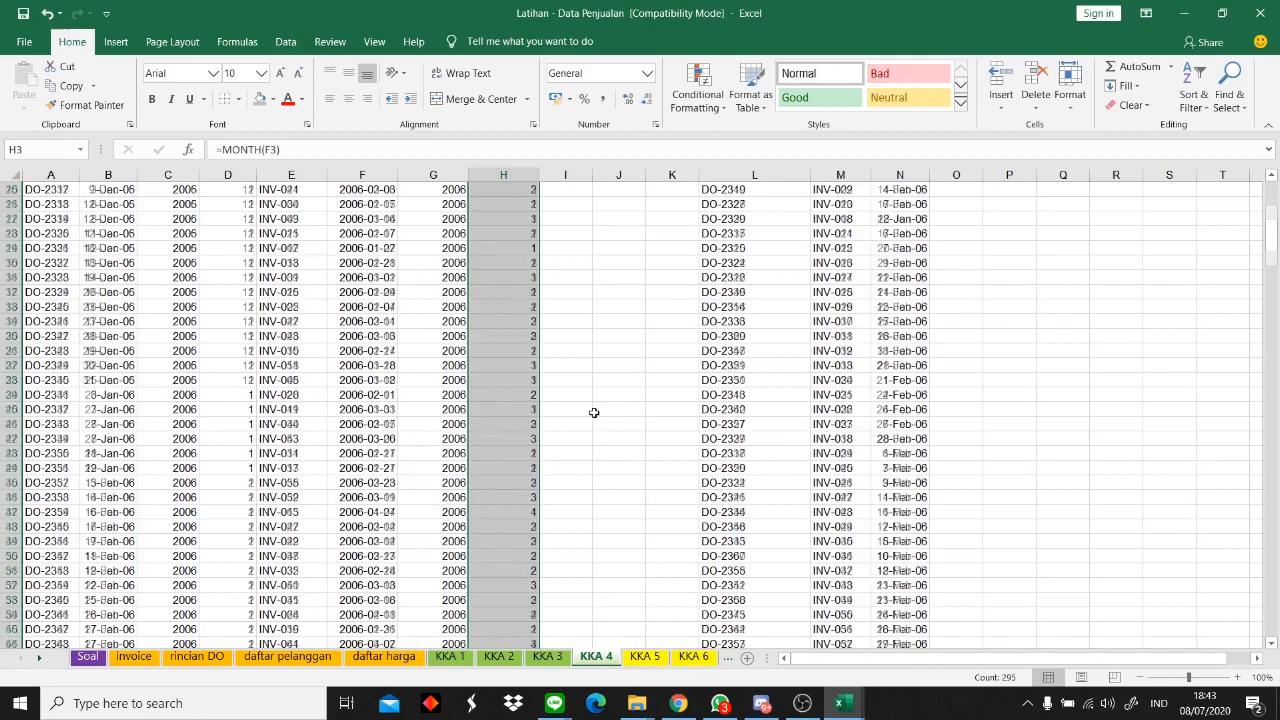
- Start an IF formula in I4 under Selisih and check row 4's delivery month and invoice year and month
{"action": "left_click", "coordinate": [566, 220]}
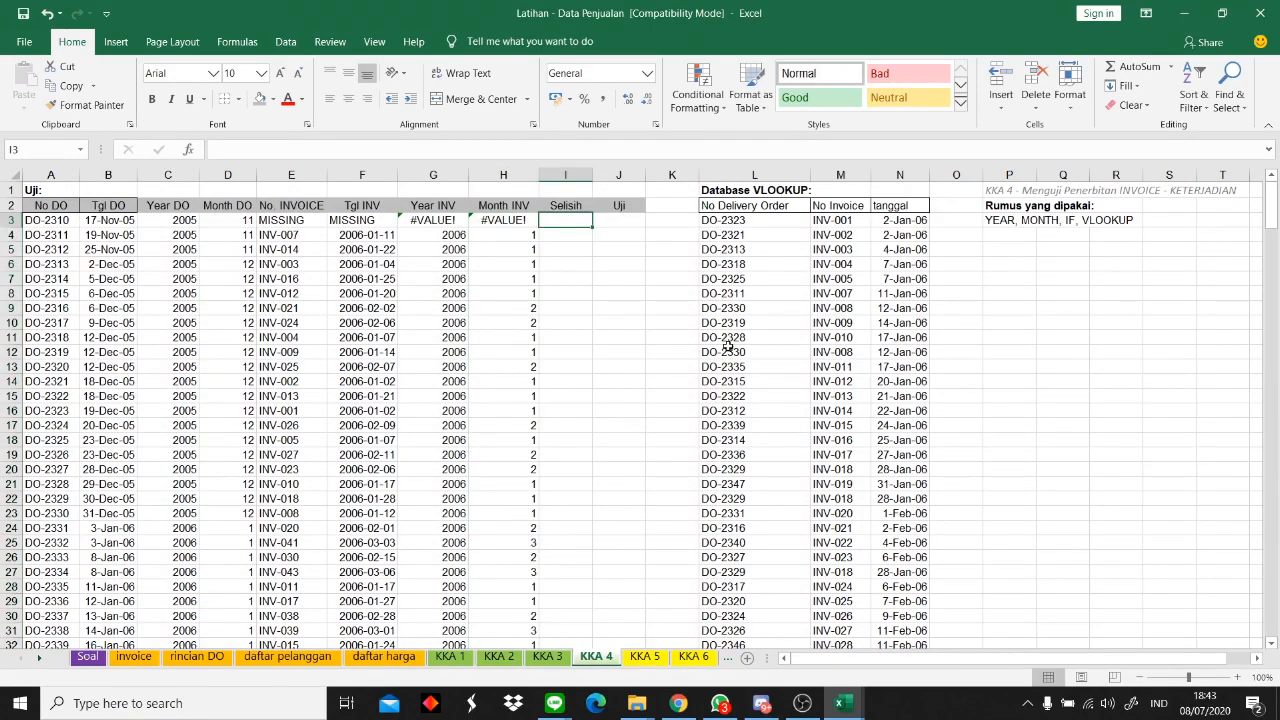
{"action": "key", "text": "Down"}
{"action": "key", "text": "Up"}
{"action": "key", "text": "Down"}
{"action": "key", "text": "Up"}
{"action": "key", "text": "Down"}
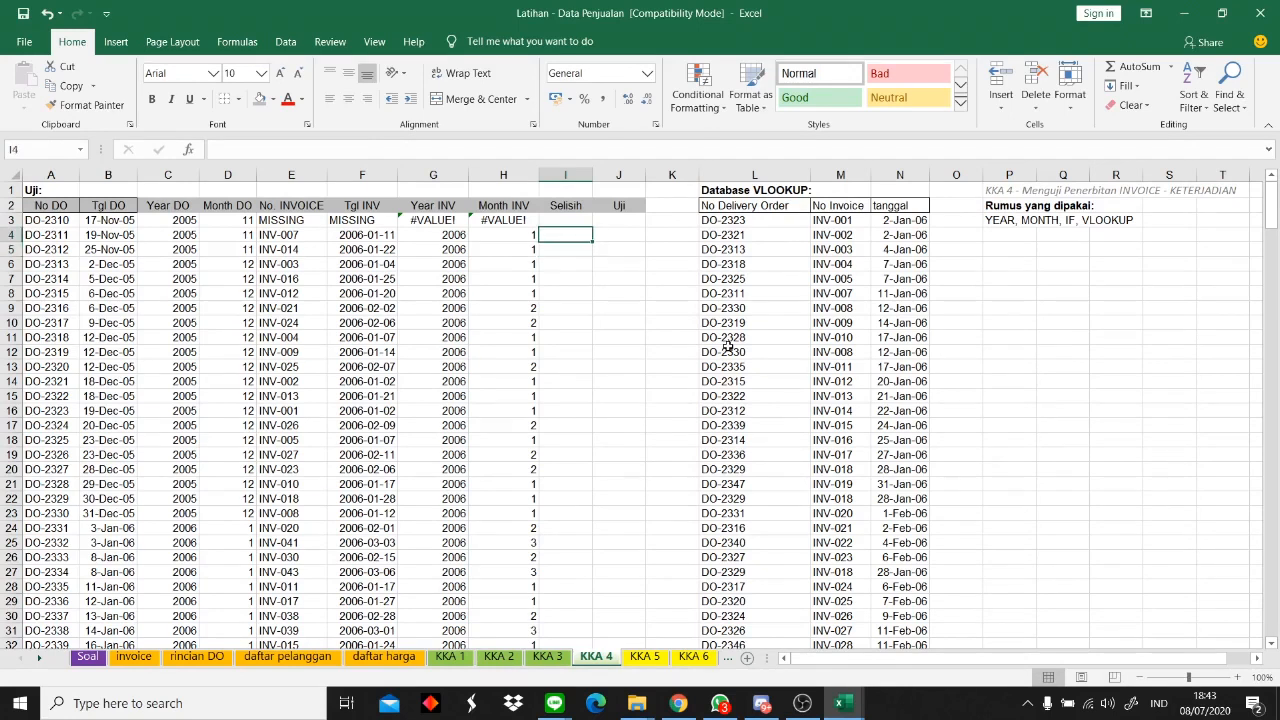
{"action": "type", "text": "=IF"}
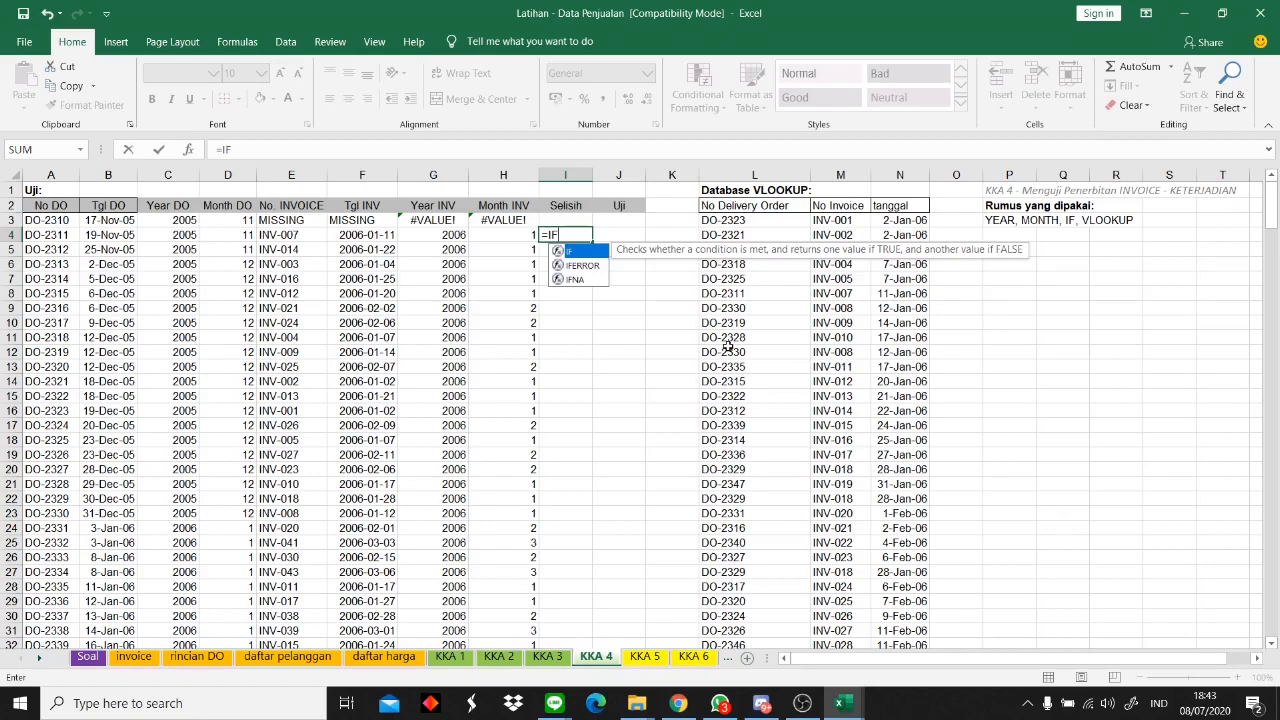
{"action": "key", "text": "Escape"}
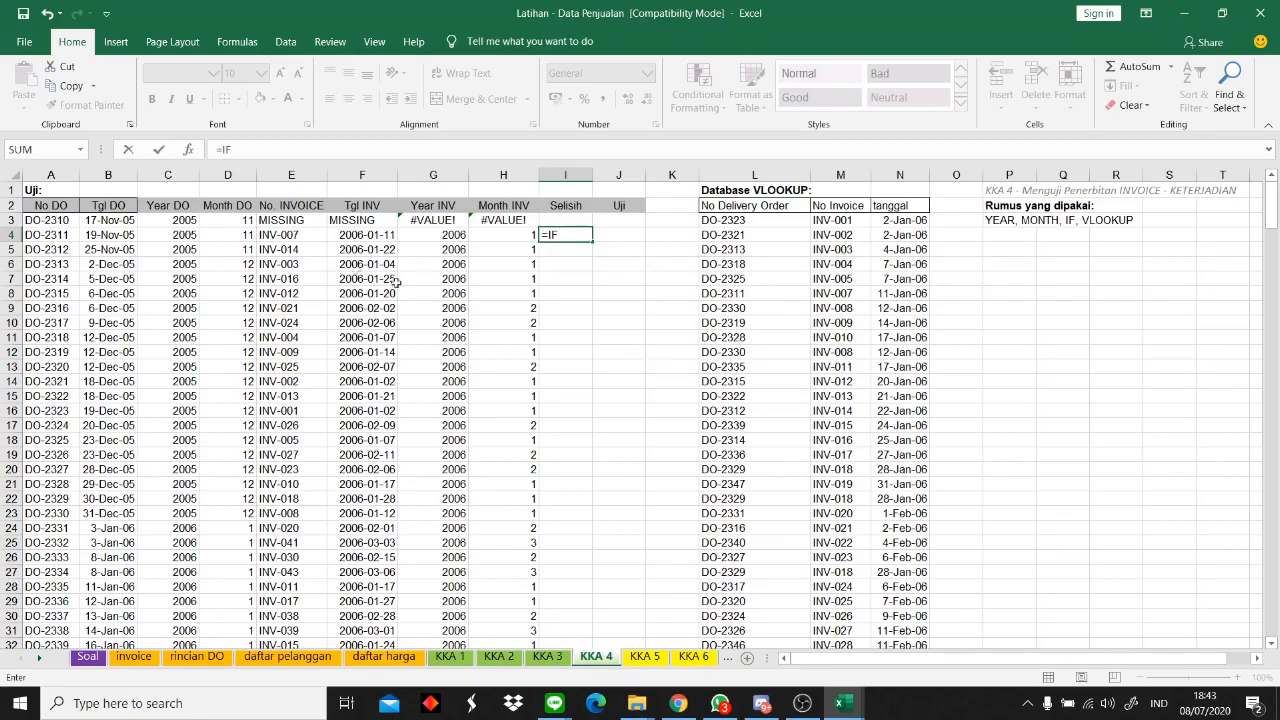
{"action": "left_click", "coordinate": [190, 238]}
{"action": "left_click", "coordinate": [234, 236]}
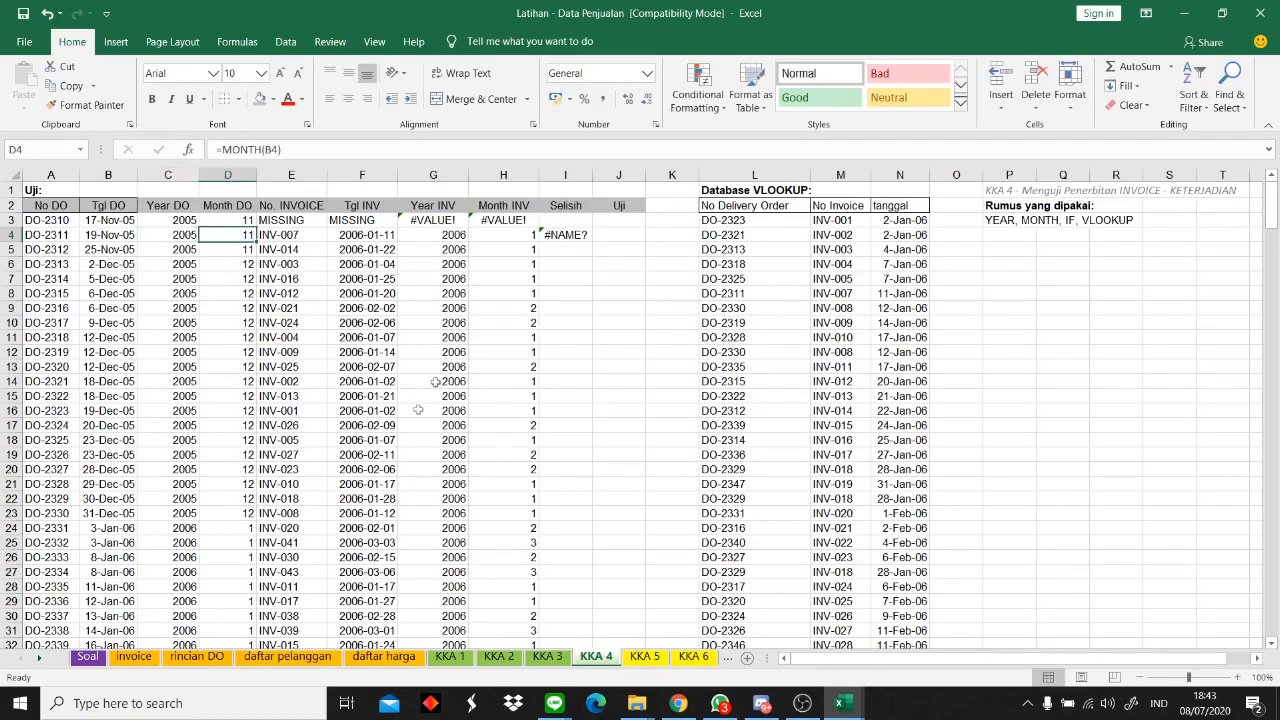
{"action": "left_click", "coordinate": [456, 236]}
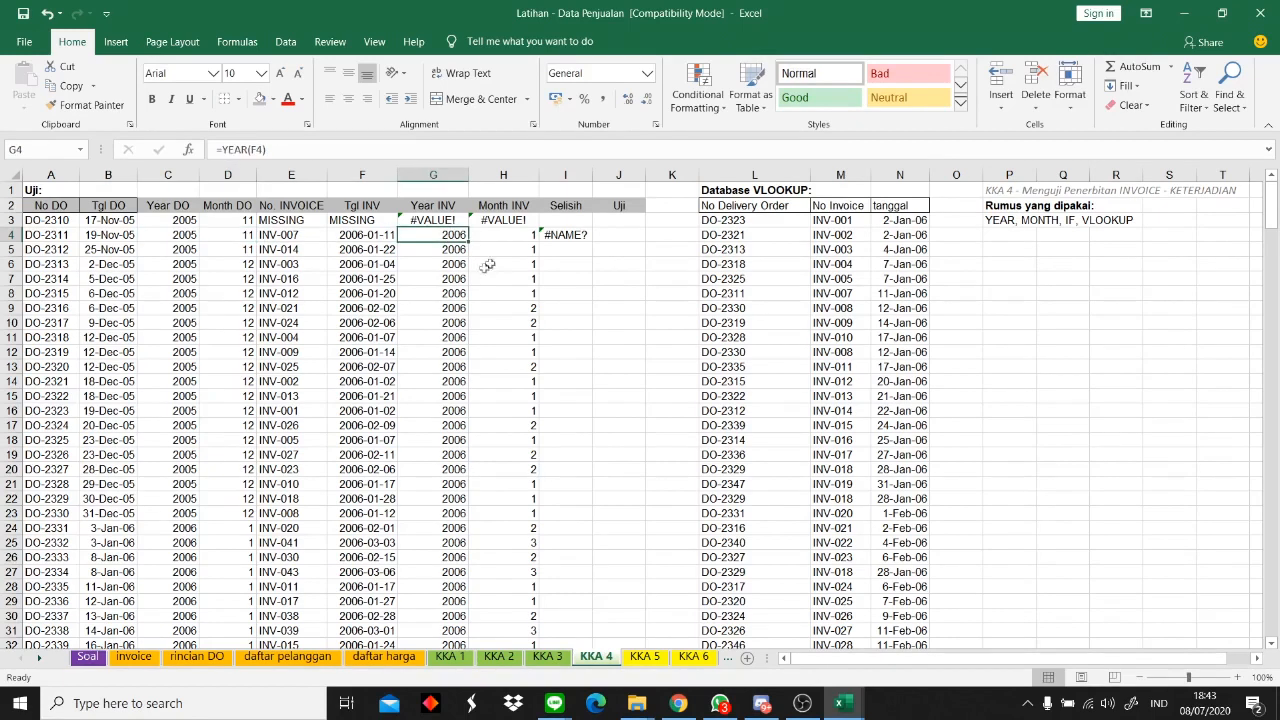
{"action": "left_click", "coordinate": [502, 242]}
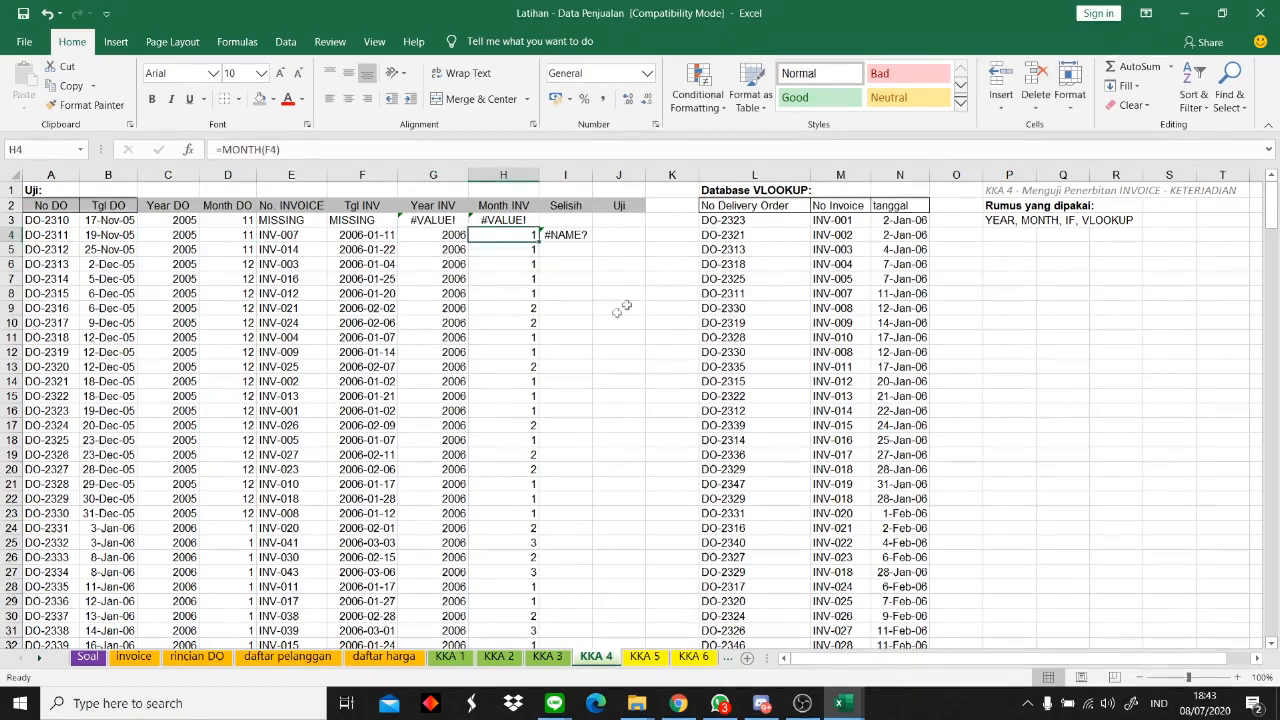
{"action": "left_click", "coordinate": [576, 237]}
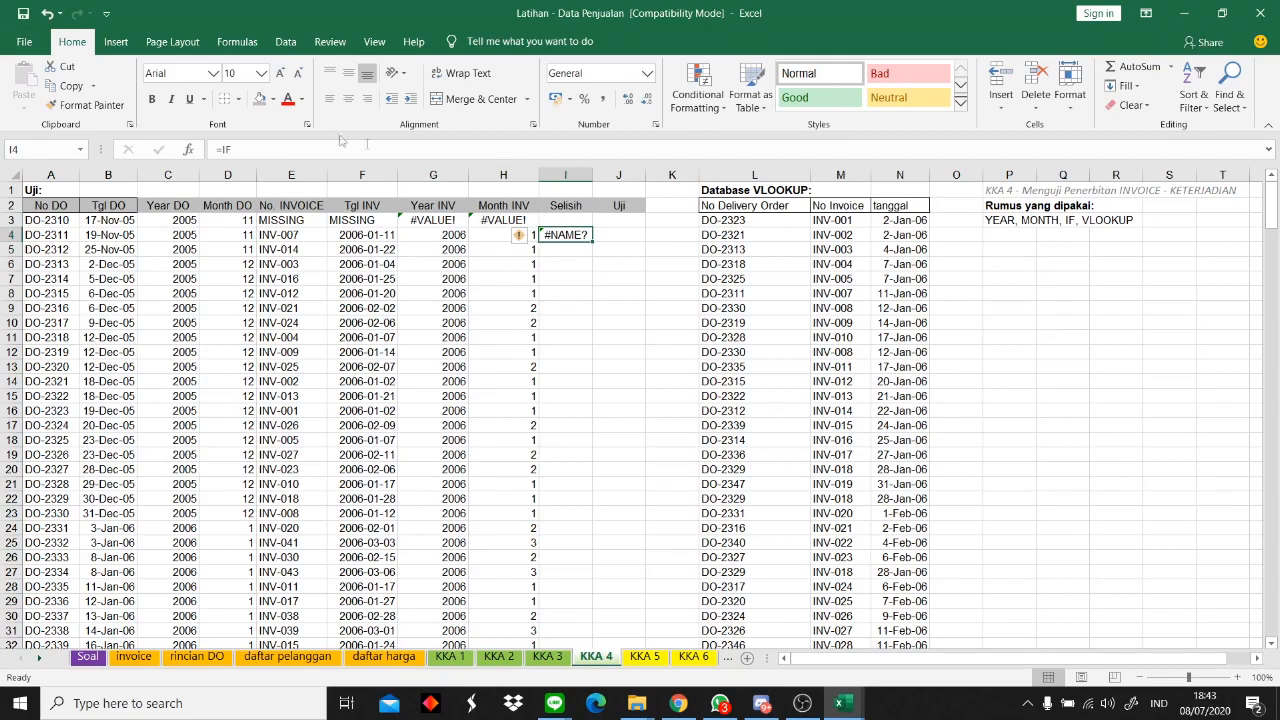
- Continue the IF formula in I4 with the test C4=G4 and H4-D4 as the value if true
{"action": "double_click", "coordinate": [588, 233]}
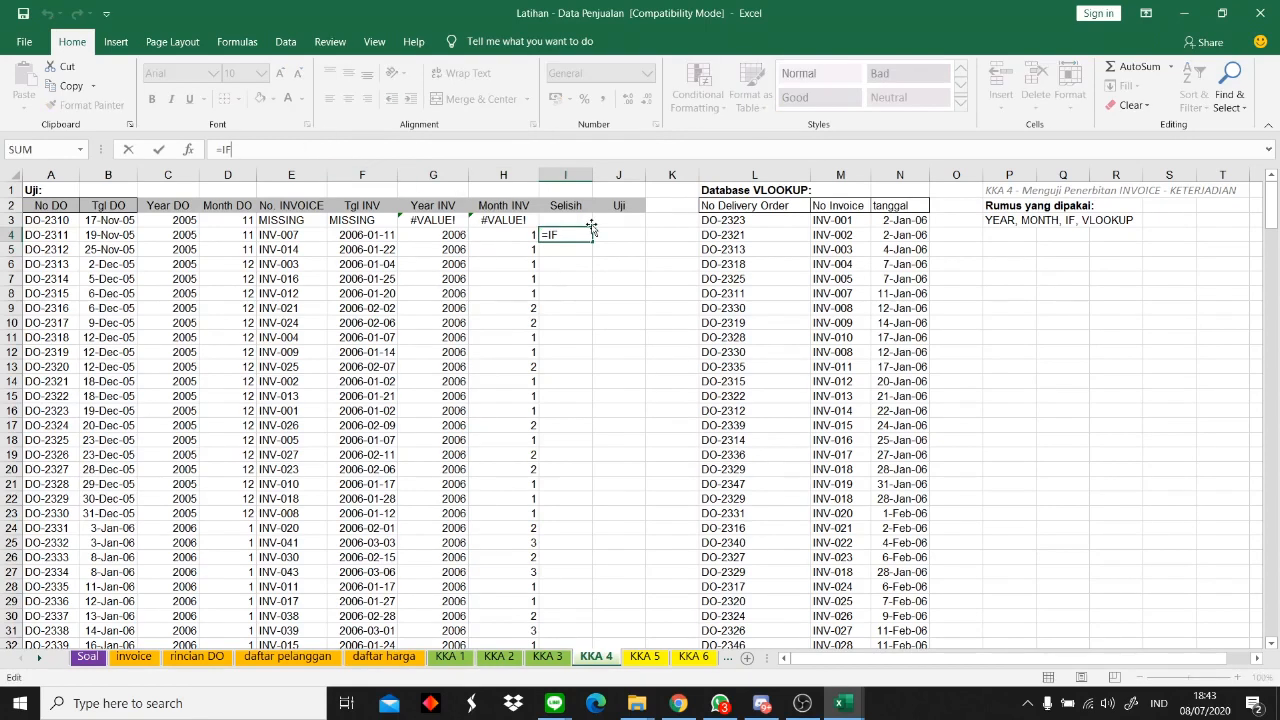
{"action": "type", "text": "("}
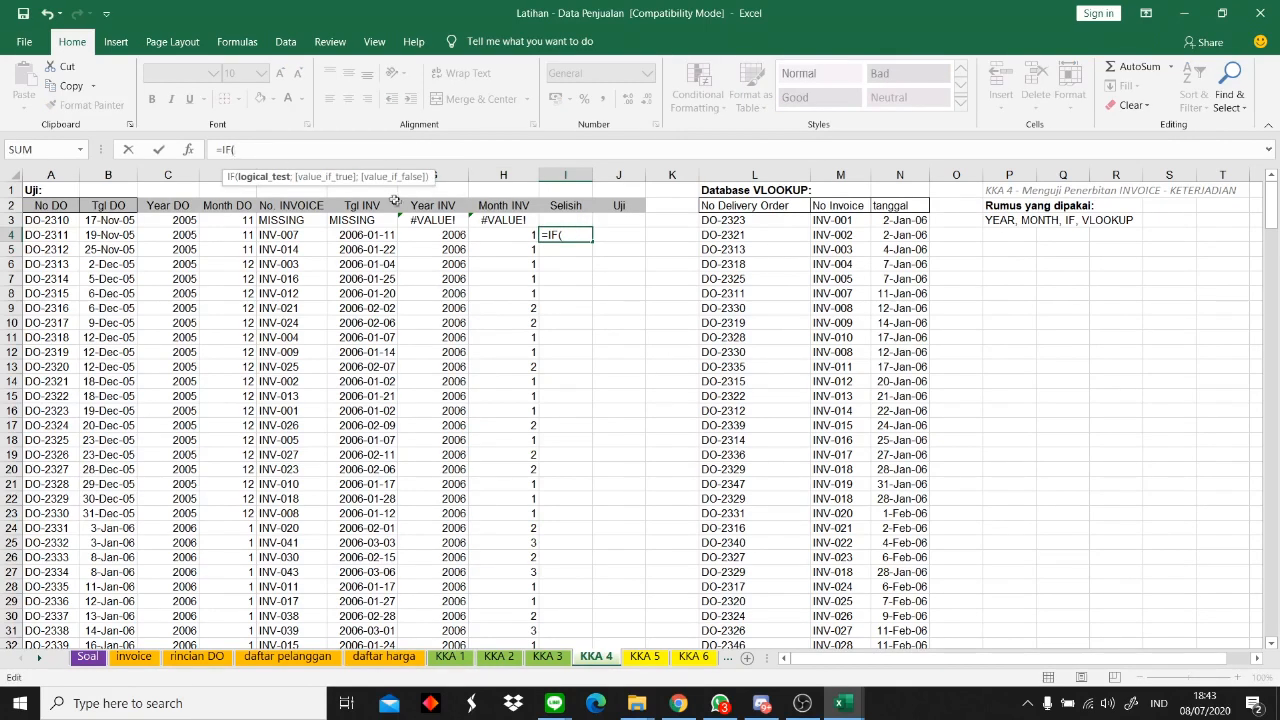
{"action": "left_click", "coordinate": [176, 237]}
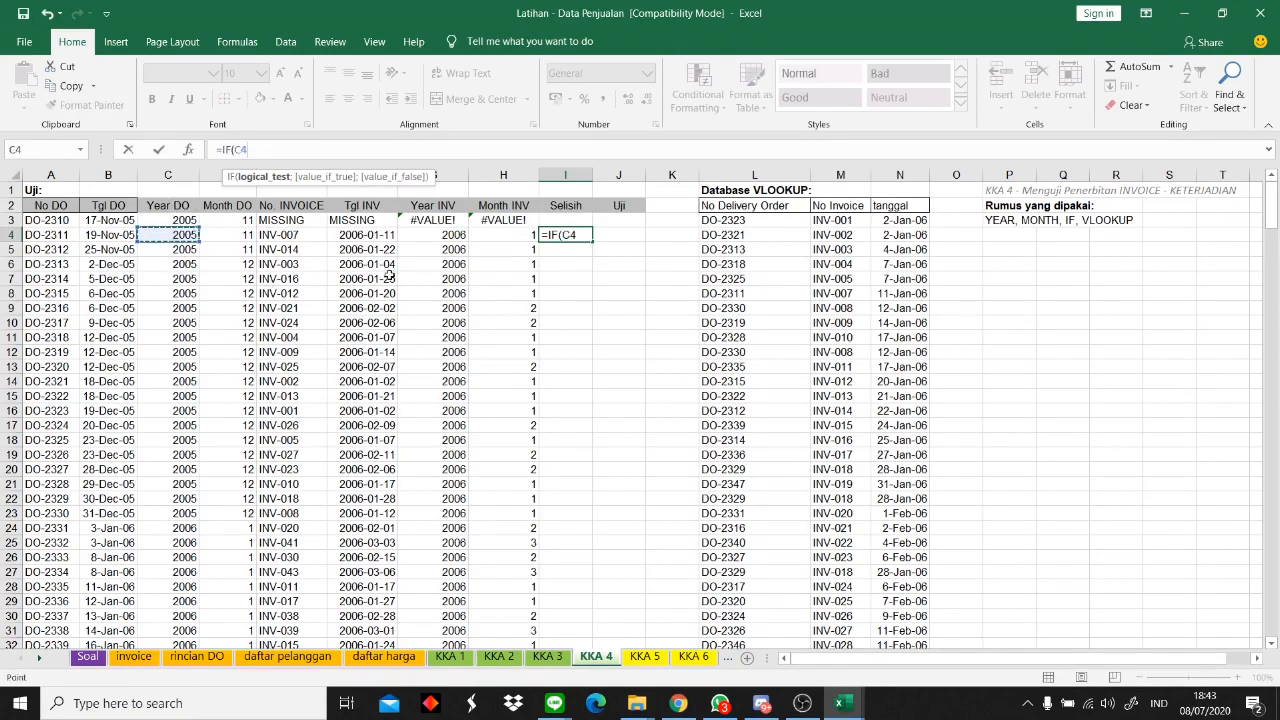
{"action": "type", "text": "="}
{"action": "left_click", "coordinate": [444, 234]}
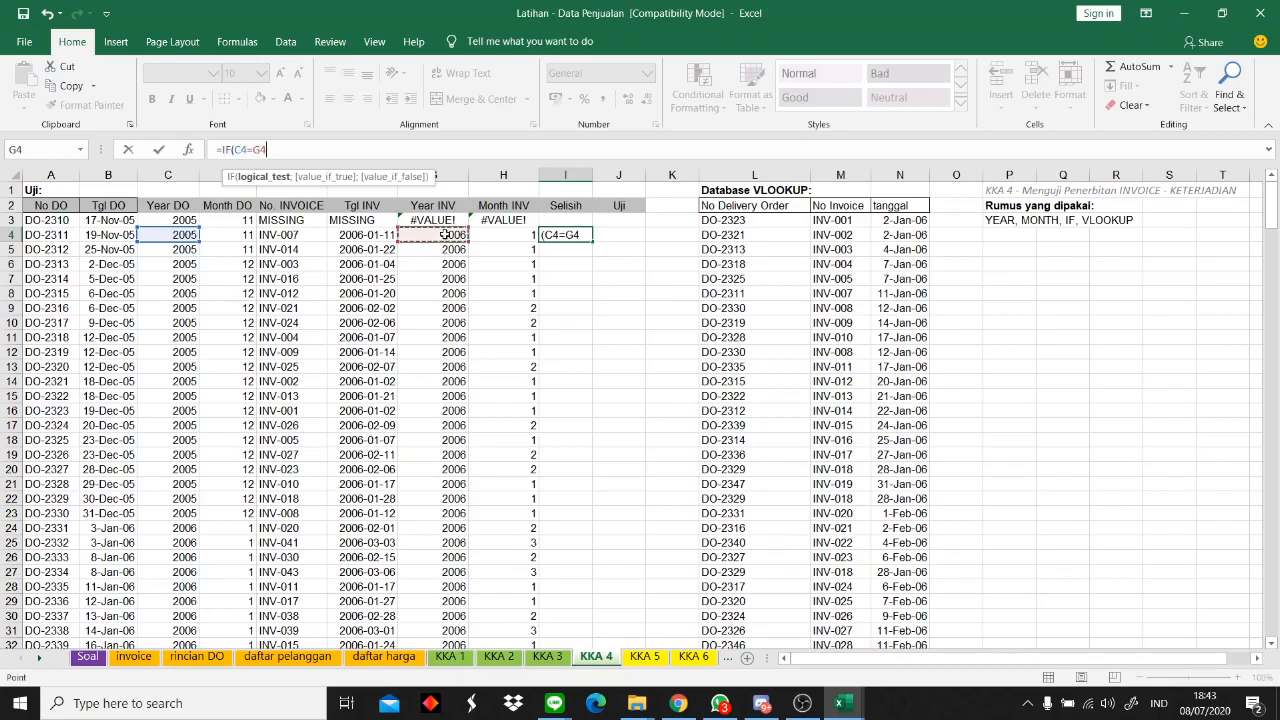
{"action": "type", "text": ";"}
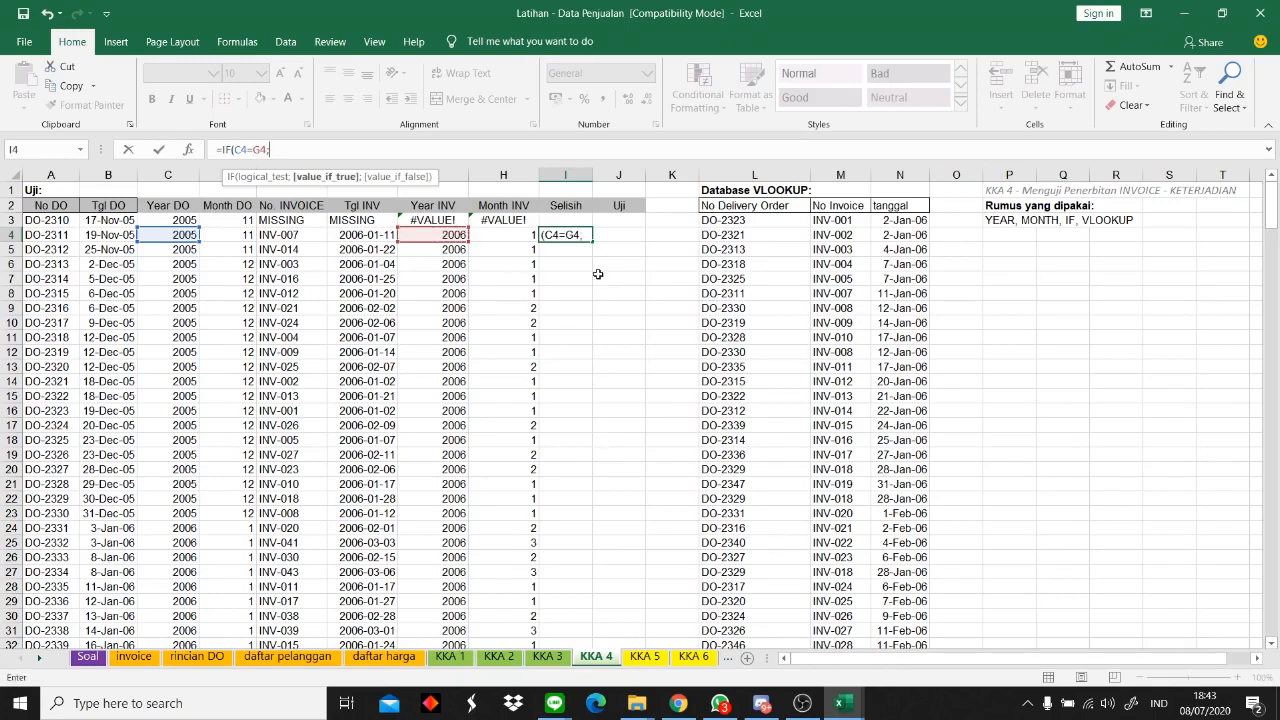
{"action": "left_click", "coordinate": [500, 242]}
{"action": "type", "text": "-"}
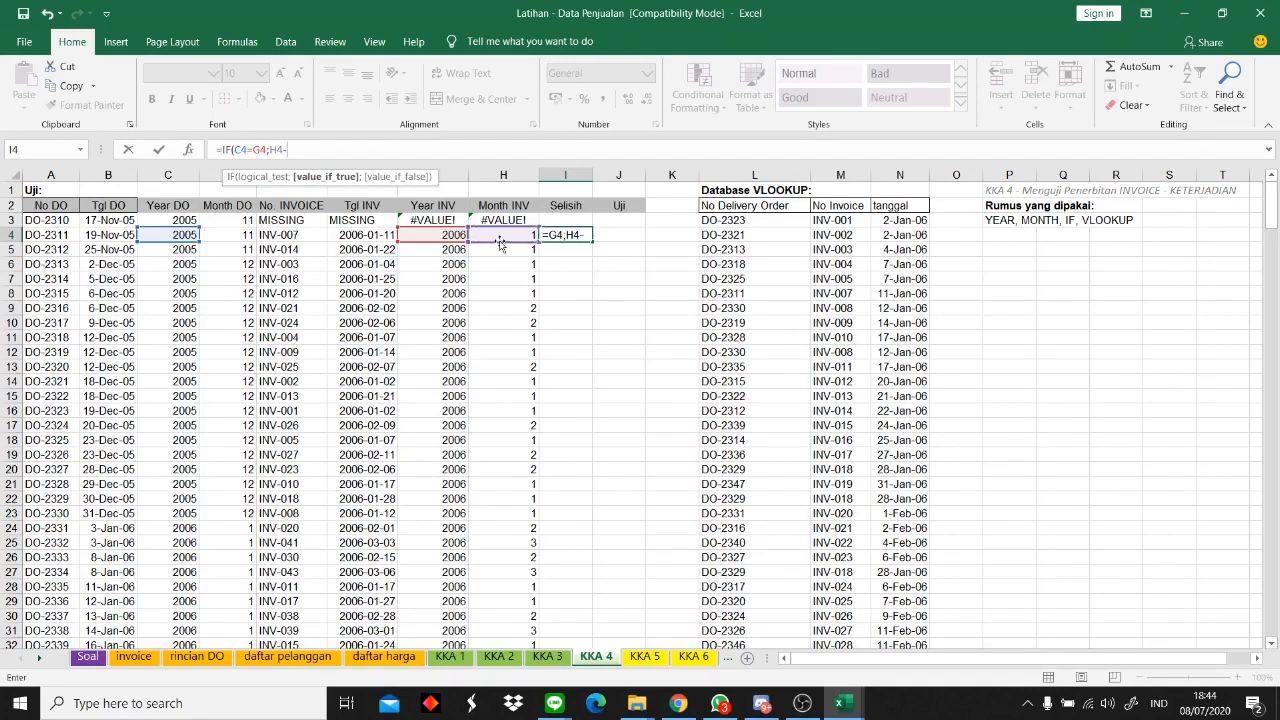
{"action": "left_click", "coordinate": [240, 232]}
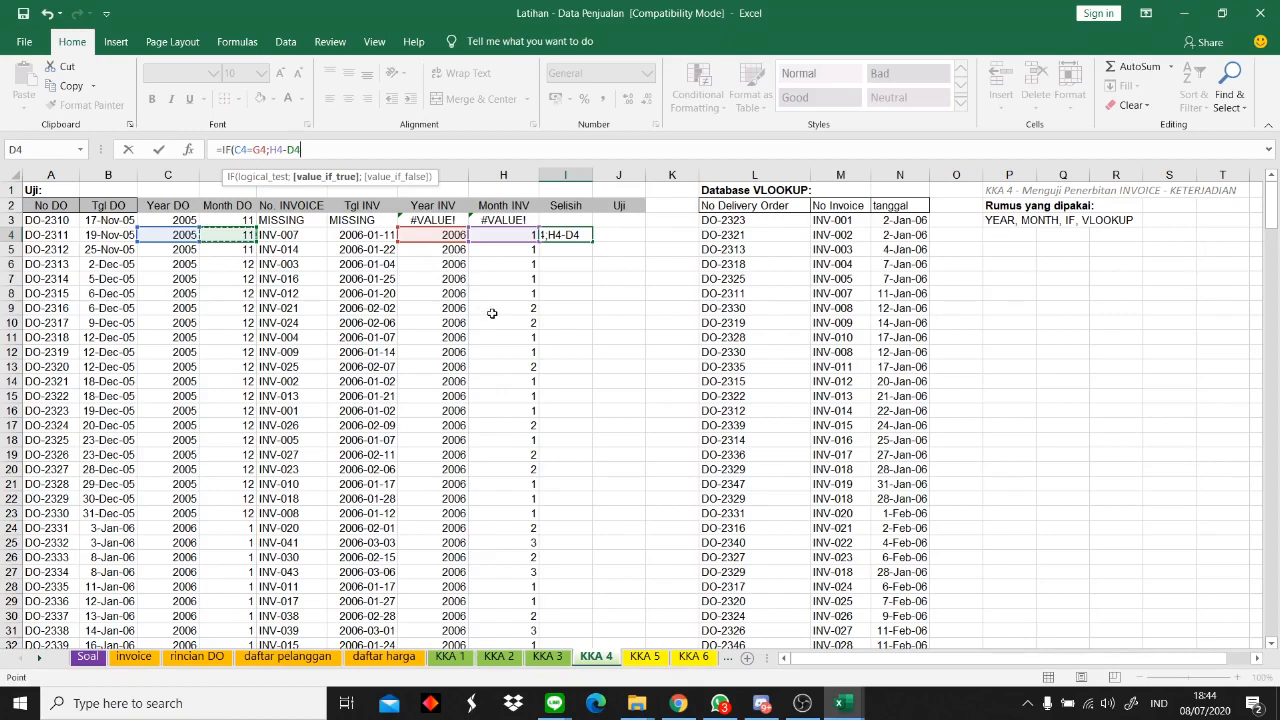
{"action": "type", "text": ";"}
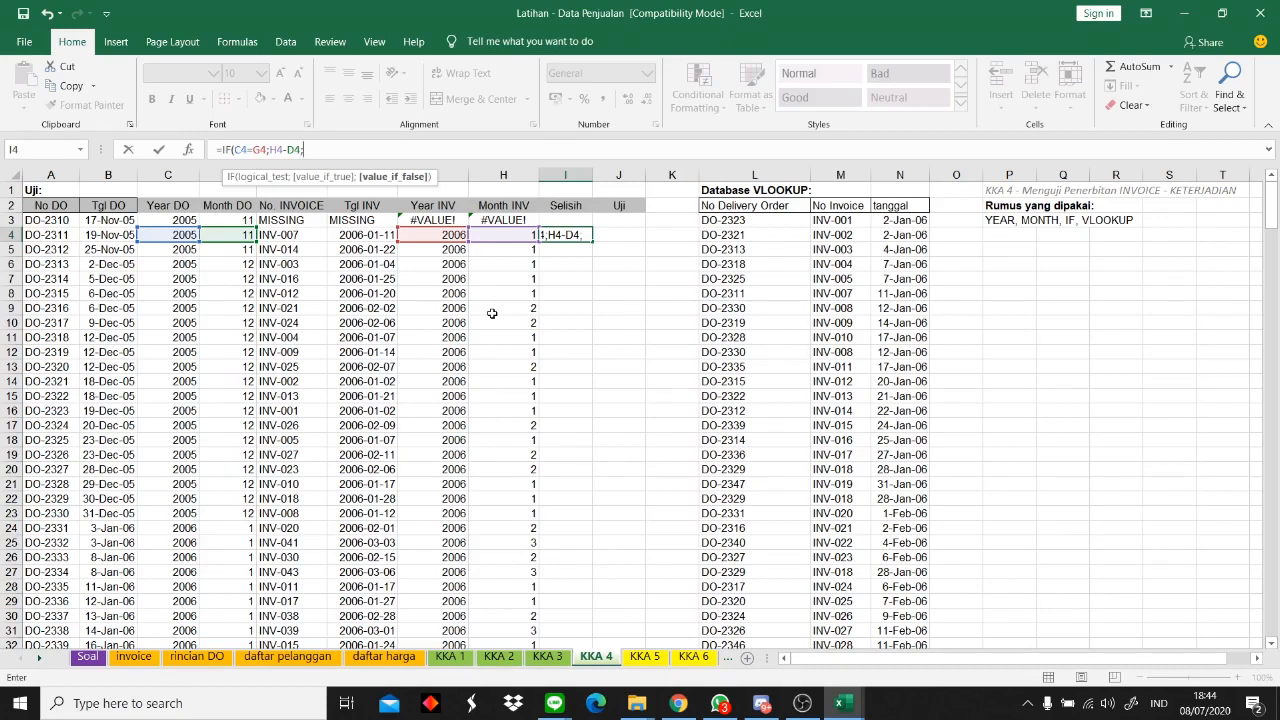
- Complete the IF formula in I4 with H4-(12-D4) as the value if false
{"action": "left_click", "coordinate": [518, 237]}
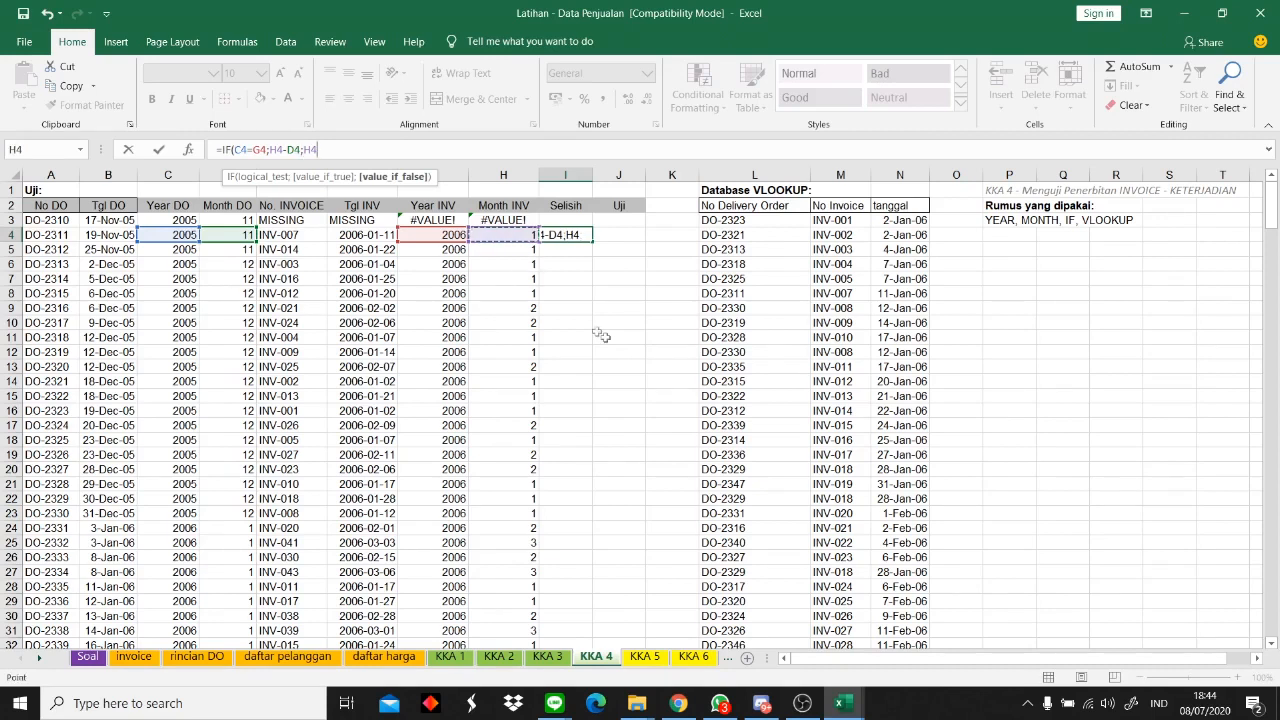
{"action": "type", "text": "-(12-"}
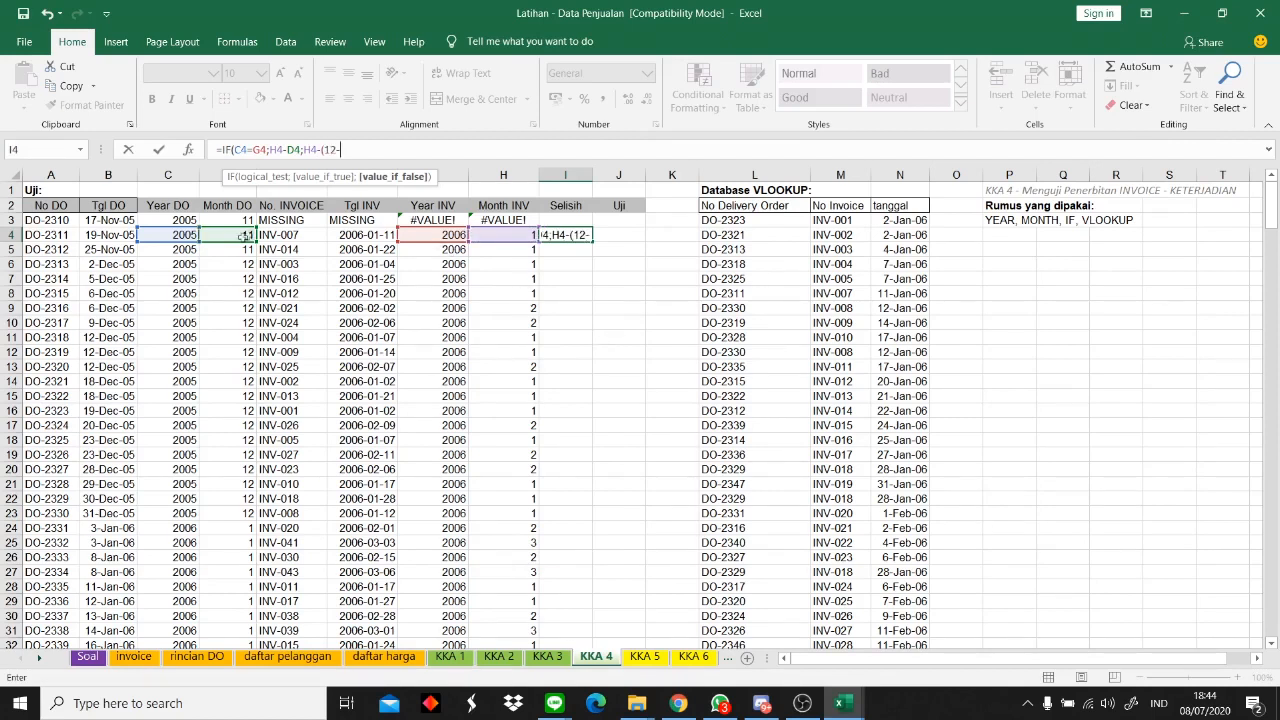
{"action": "left_click", "coordinate": [243, 235]}
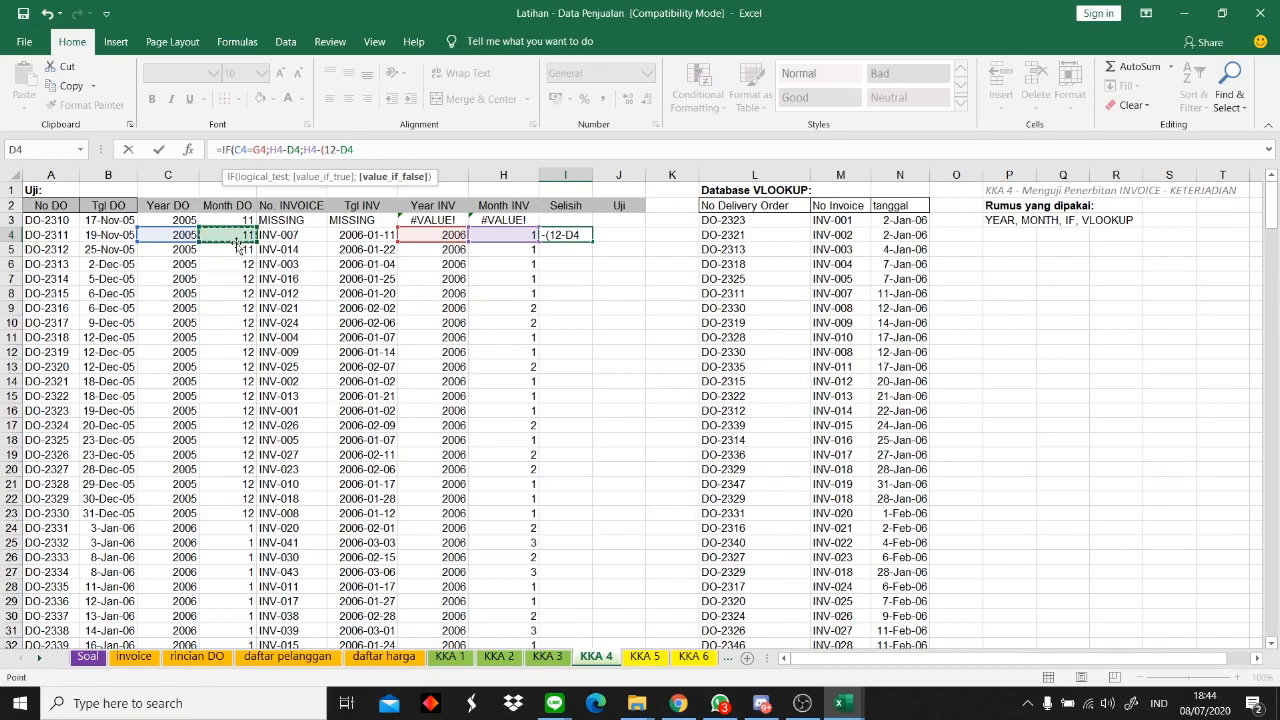
{"action": "scroll", "coordinate": [310, 257], "scroll_direction": "down", "scroll_amount": 1}
{"action": "scroll", "coordinate": [300, 260], "scroll_direction": "up", "scroll_amount": 1}
{"action": "type", "text": ")"}
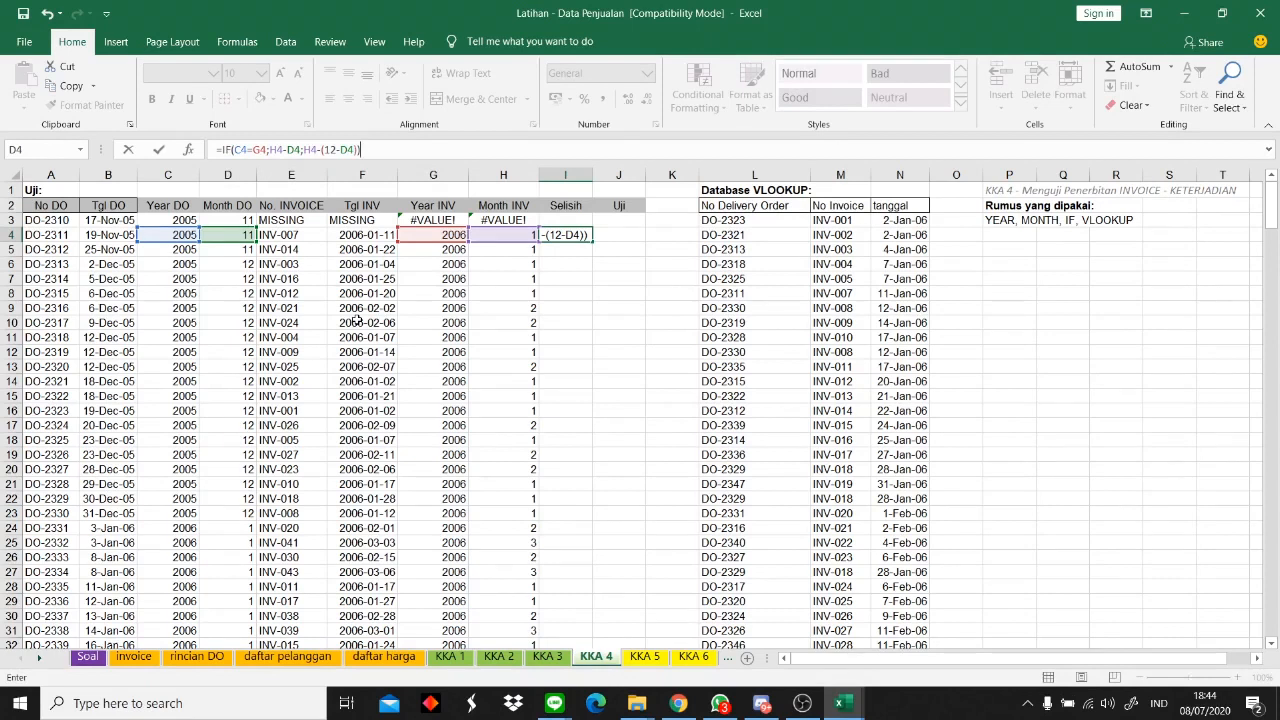
{"action": "key", "text": "Return"}
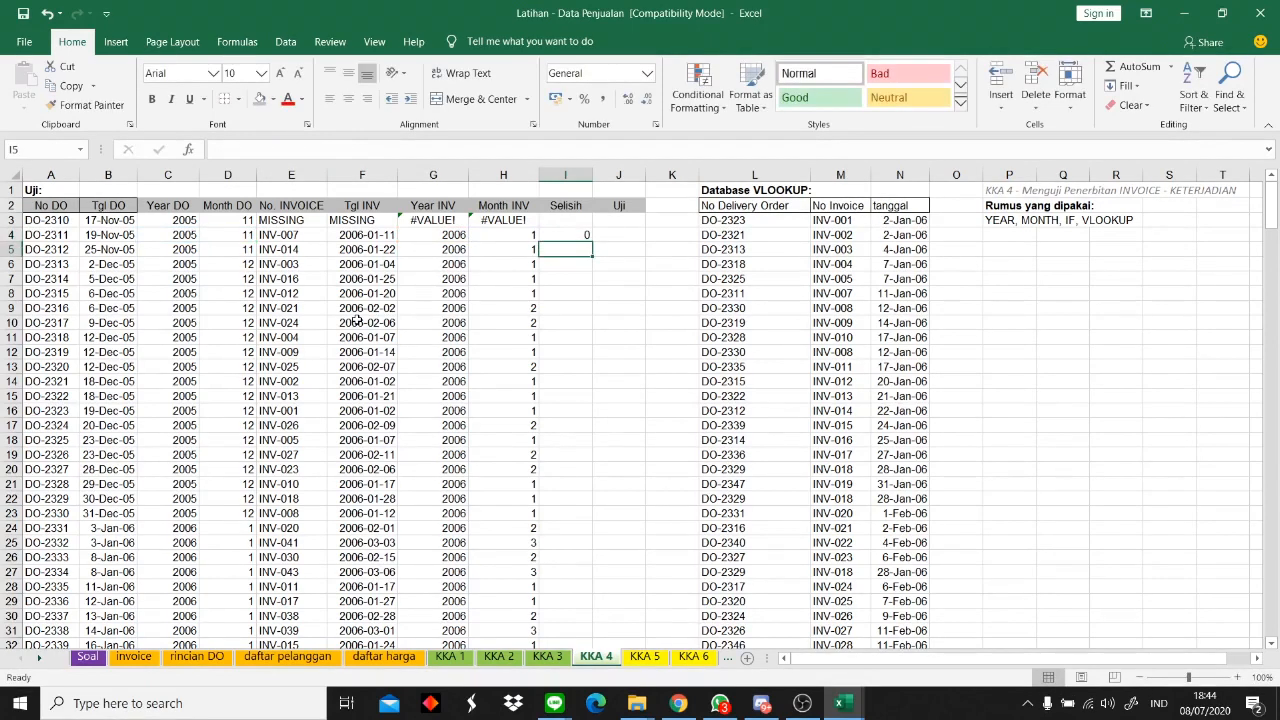
- Fill the Selisih formula from I4 down the column
{"action": "left_click", "coordinate": [578, 236]}
{"action": "double_click", "coordinate": [592, 242]}
{"action": "left_click", "coordinate": [576, 264]}
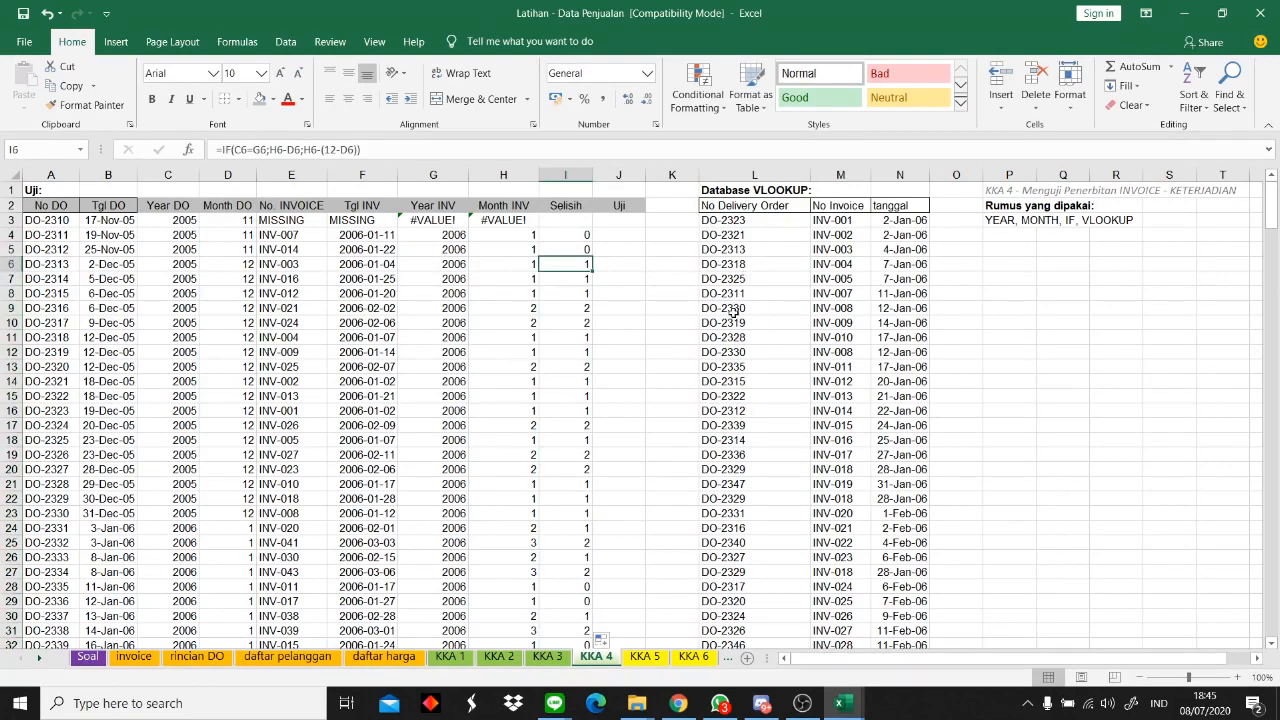
- Compare the Month DO, Month INV and Selisih values in rows 5 to 7
{"action": "key", "text": "Down"}
{"action": "key", "text": "Down"}
{"action": "key", "text": "Up"}
{"action": "key", "text": "Up"}
{"action": "key", "text": "Up"}
{"action": "key", "text": "Left"}
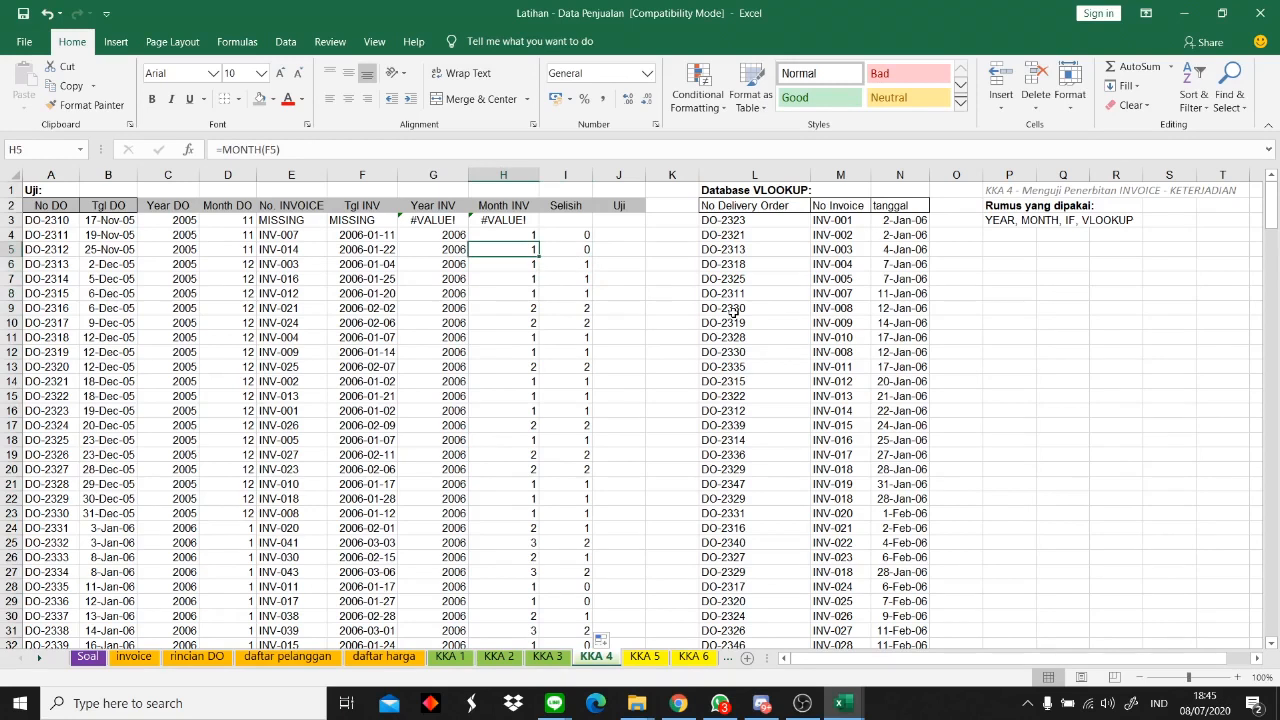
{"action": "key", "text": "Down"}
{"action": "key", "text": "Down"}
{"action": "key", "text": "Left"}
{"action": "key", "text": "Left"}
{"action": "key", "text": "Left"}
{"action": "key", "text": "Left"}
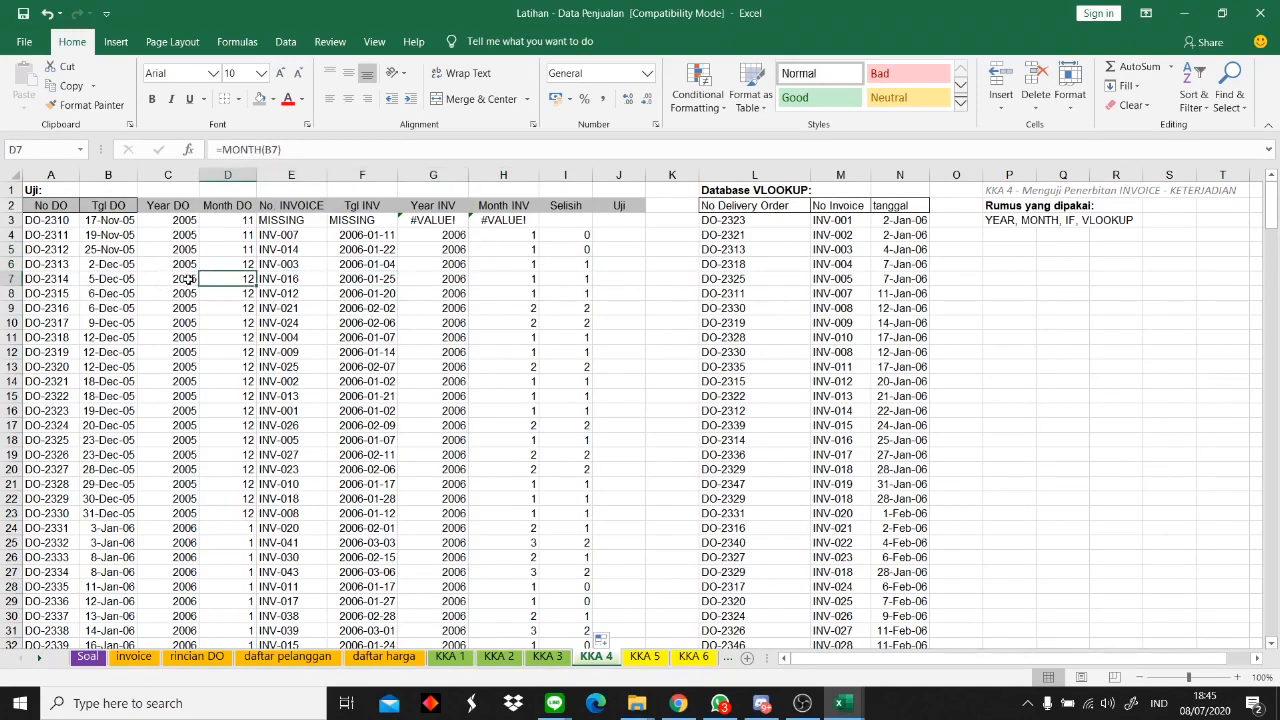
{"action": "key", "text": "Right"}
{"action": "key", "text": "Right"}
{"action": "key", "text": "Right"}
{"action": "key", "text": "Right"}
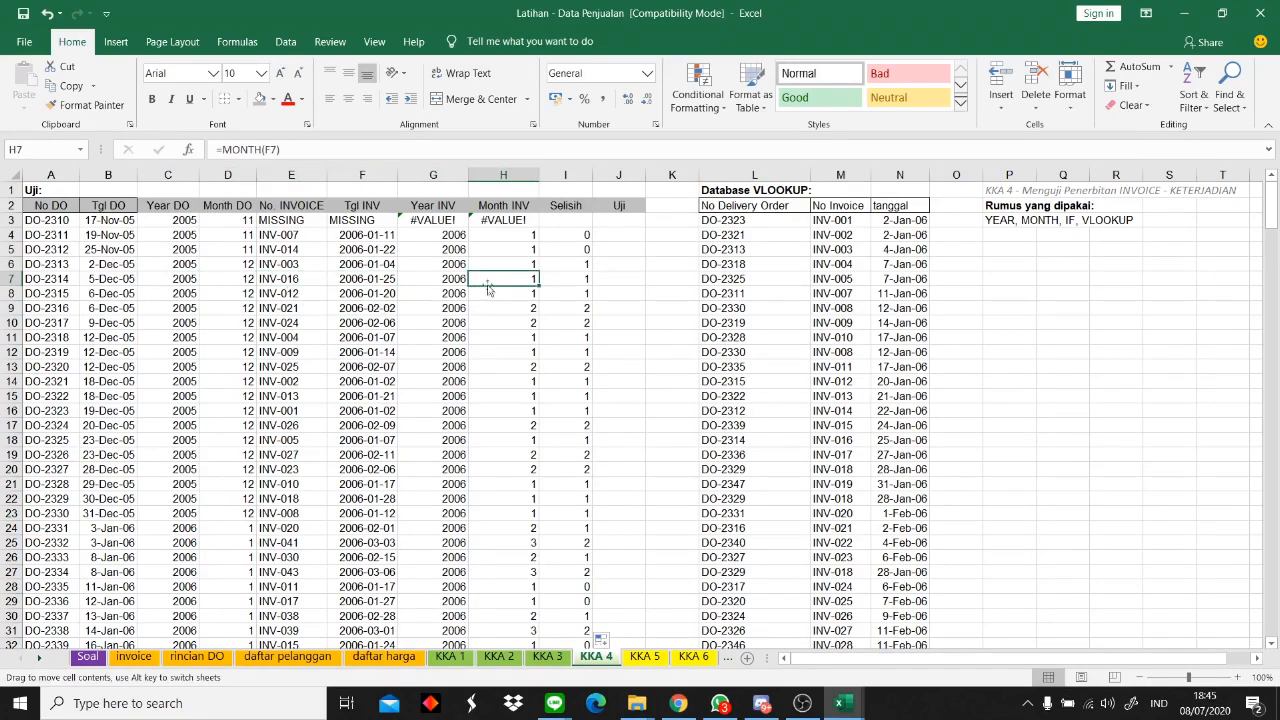
{"action": "key", "text": "Right"}
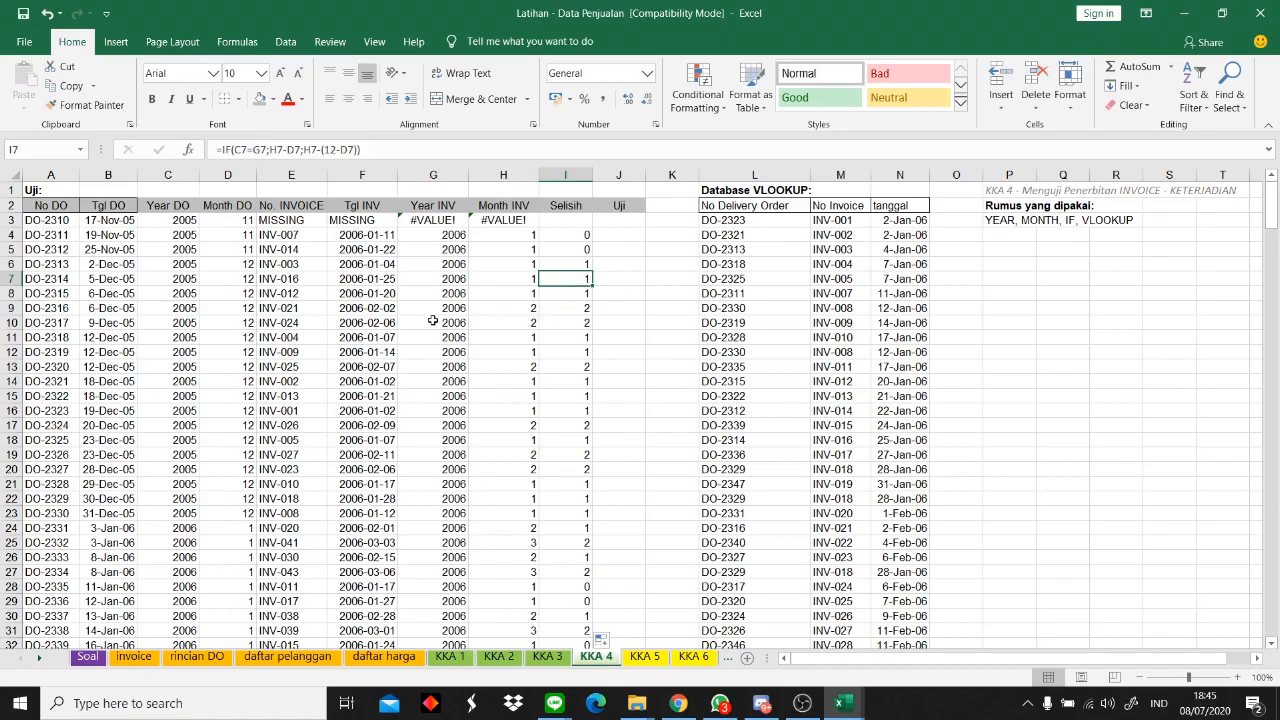
- Examine the rows further down to row 19, comparing DO-2326's delivery and invoice data with its Selisih value
{"action": "key", "text": "Left"}
{"action": "key", "text": "Left"}
{"action": "key", "text": "Left"}
{"action": "key", "text": "Left"}
{"action": "key", "text": "Down"}
{"action": "key", "text": "Down"}
{"action": "key", "text": "Down"}
{"action": "key", "text": "Down"}
{"action": "key", "text": "Down"}
{"action": "key", "text": "Down"}
{"action": "key", "text": "Down"}
{"action": "key", "text": "Down"}
{"action": "key", "text": "Left"}
{"action": "key", "text": "Down"}
{"action": "key", "text": "Down"}
{"action": "key", "text": "Down"}
{"action": "left_click_drag", "start_coordinate": [40, 455], "coordinate": [530, 459]}
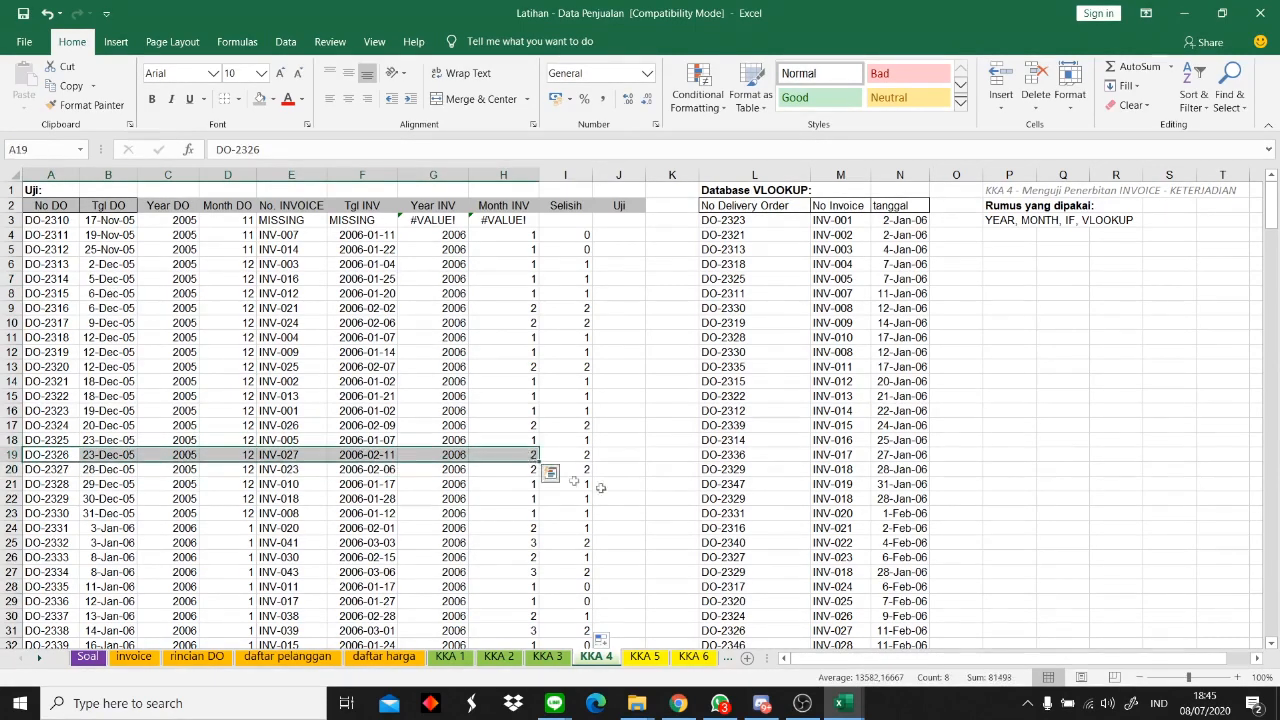
{"action": "left_click", "coordinate": [575, 469]}
{"action": "left_click", "coordinate": [585, 455]}
- Copy the Selisih formula from I4 up into I3
{"action": "left_click", "coordinate": [577, 235]}
{"action": "left_click_drag", "start_coordinate": [594, 241], "coordinate": [591, 219]}
{"action": "left_click", "coordinate": [618, 249]}
{"action": "key", "text": "Up"}
{"action": "key", "text": "Up"}
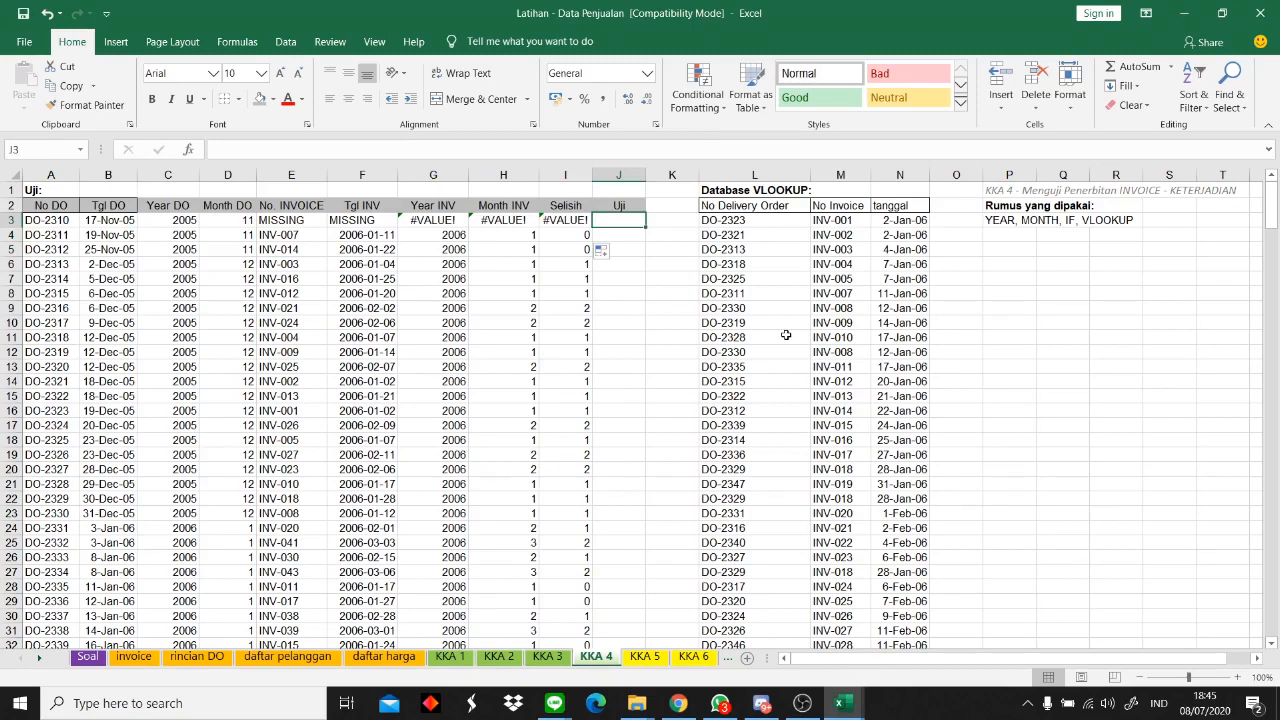
- Enter =IF(I4>=2;"TELAT";"TEPAT") in J4 under Uji
{"action": "key", "text": "Down"}
{"action": "type", "text": "=IF"}
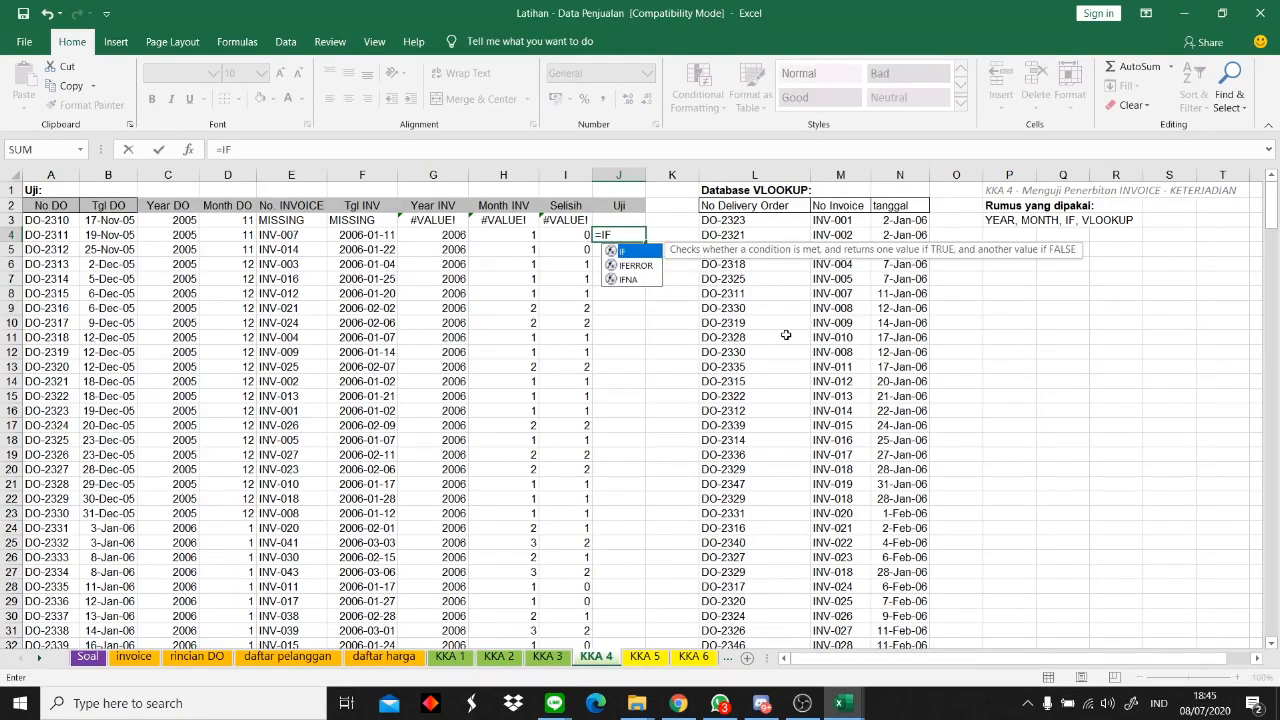
{"action": "type", "text": "("}
{"action": "key", "text": "Left"}
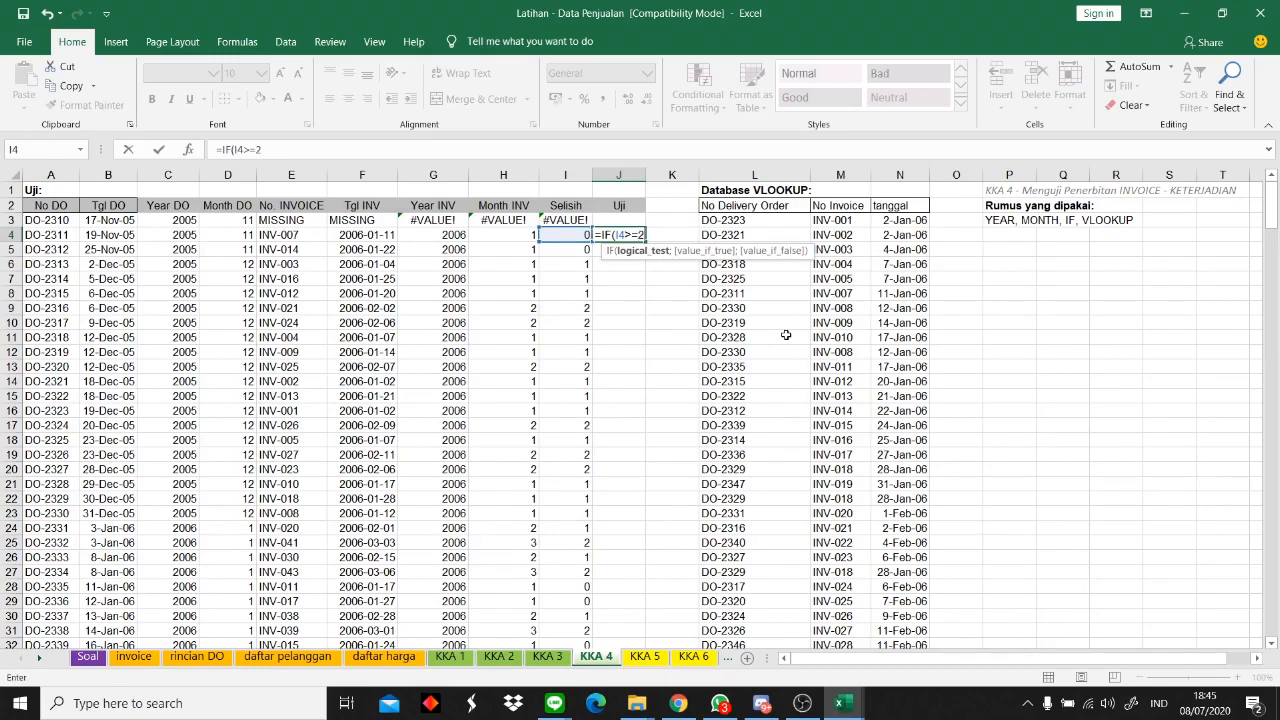
{"action": "type", "text": ">=2;"}
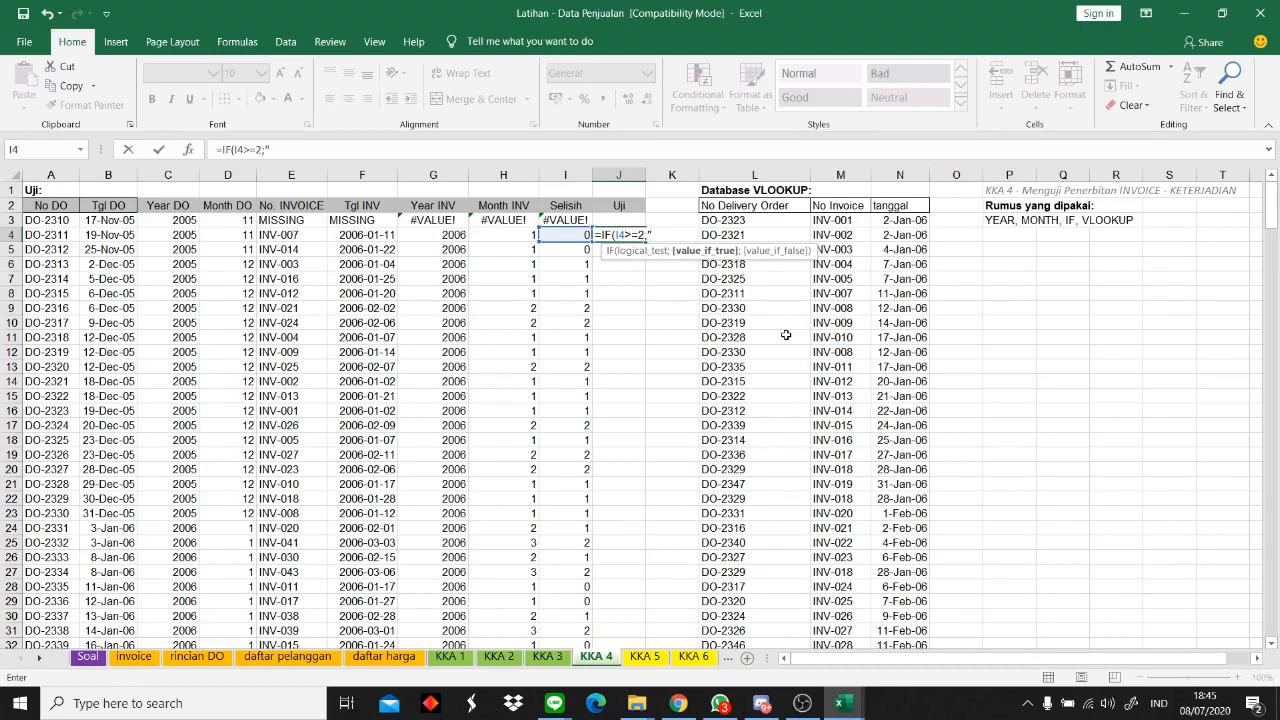
{"action": "type", "text": ";"}
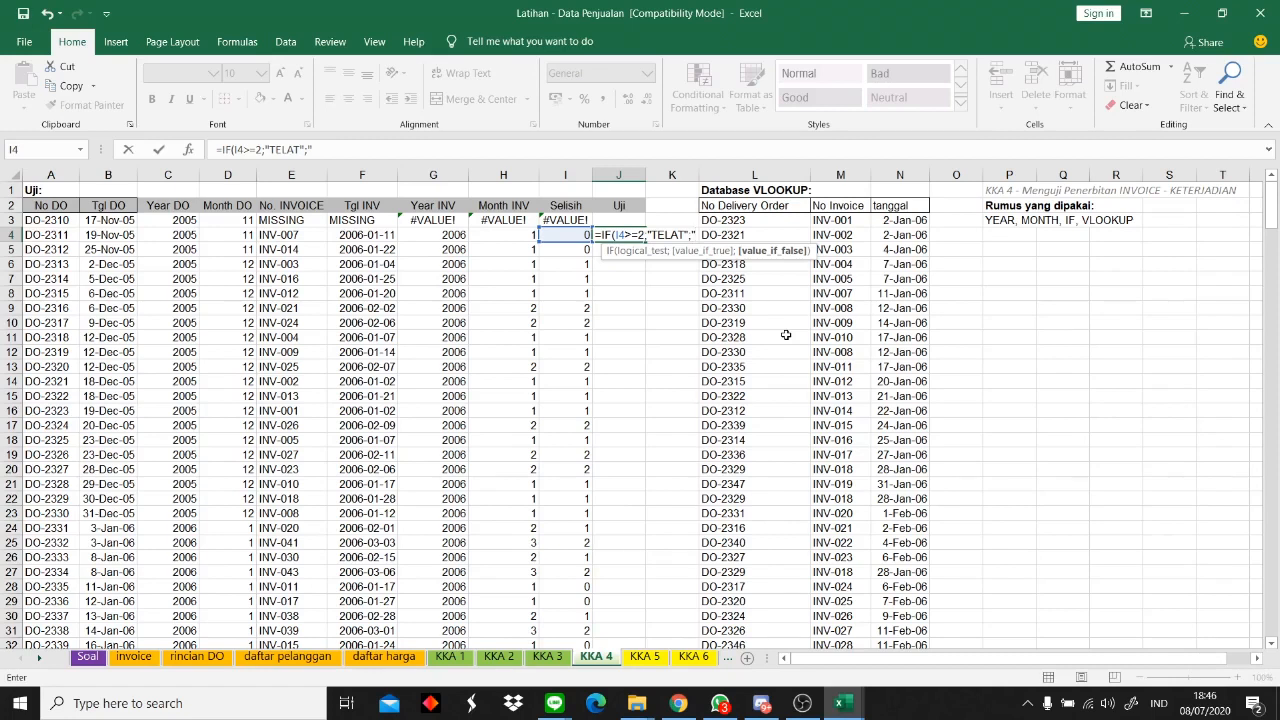
{"action": "type", "text": "TEPAT\")"}
{"action": "key", "text": "Return"}
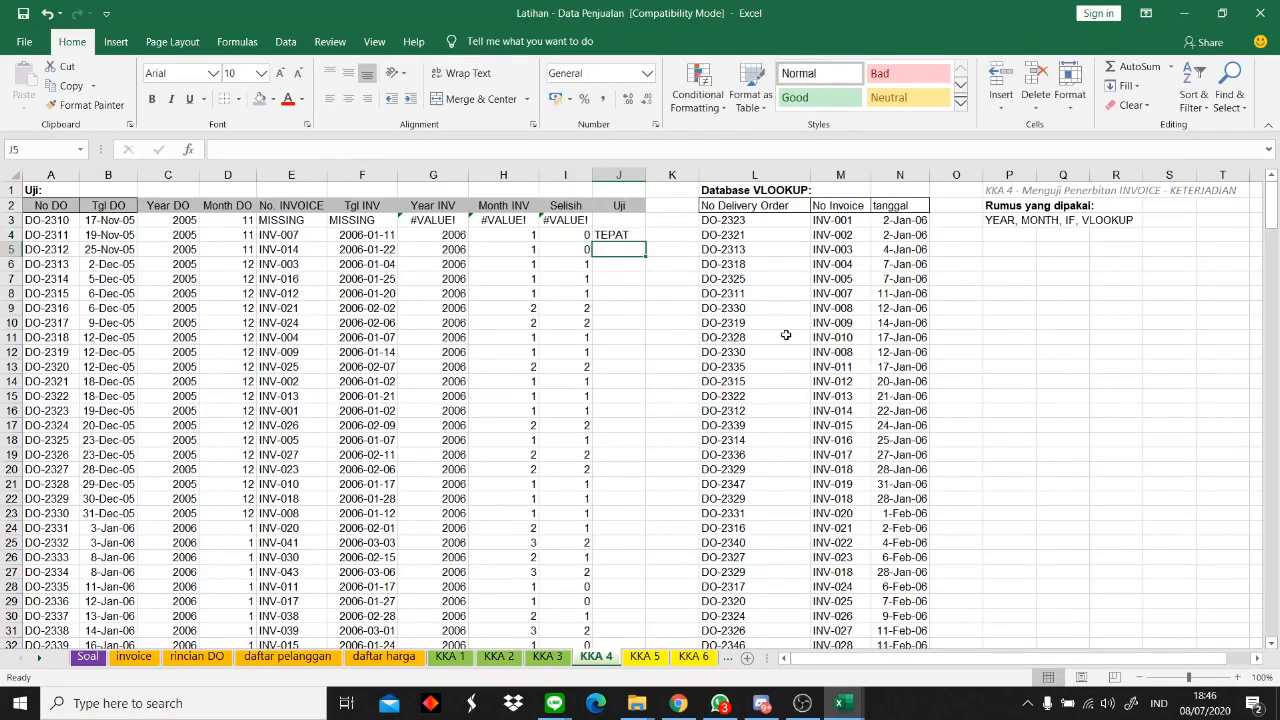
- Fill the TELAT/TEPAT formula from J4 down the Uji column and check the filled rows
{"action": "left_click", "coordinate": [610, 236]}
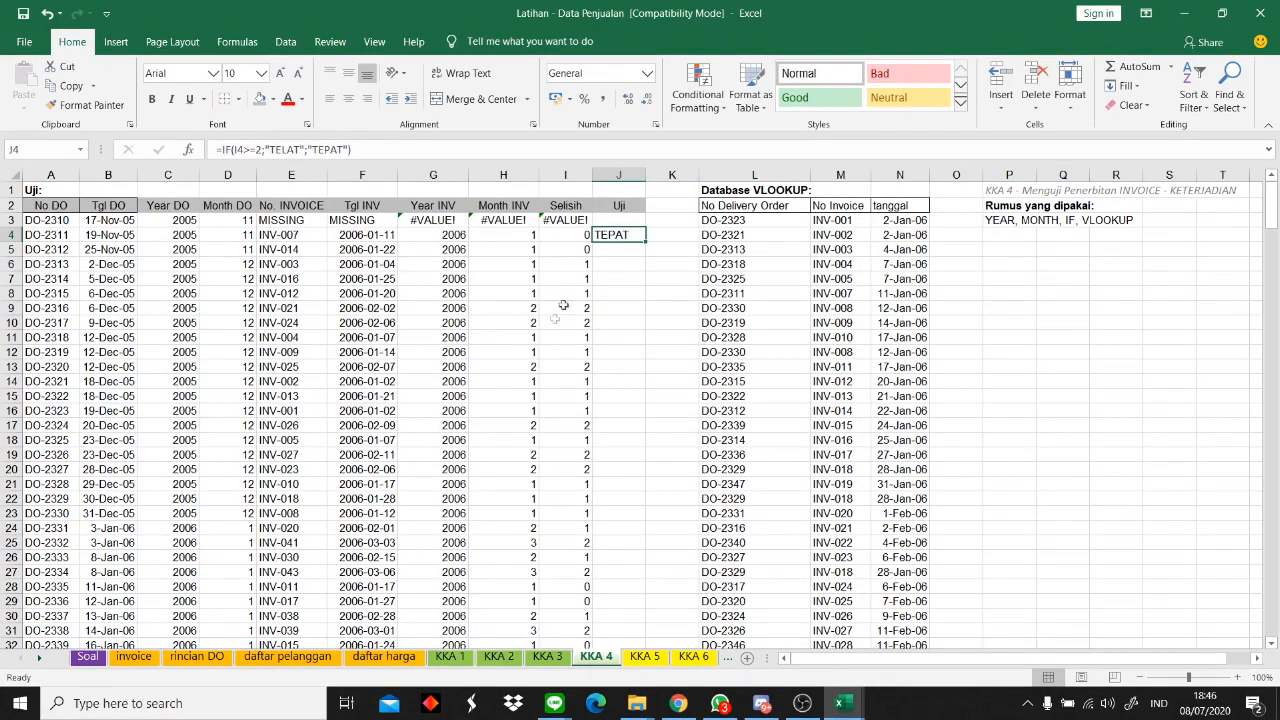
{"action": "double_click", "coordinate": [645, 241]}
{"action": "scroll", "coordinate": [623, 440], "scroll_direction": "down", "scroll_amount": 1}
{"action": "scroll", "coordinate": [623, 440], "scroll_direction": "down", "scroll_amount": 6}
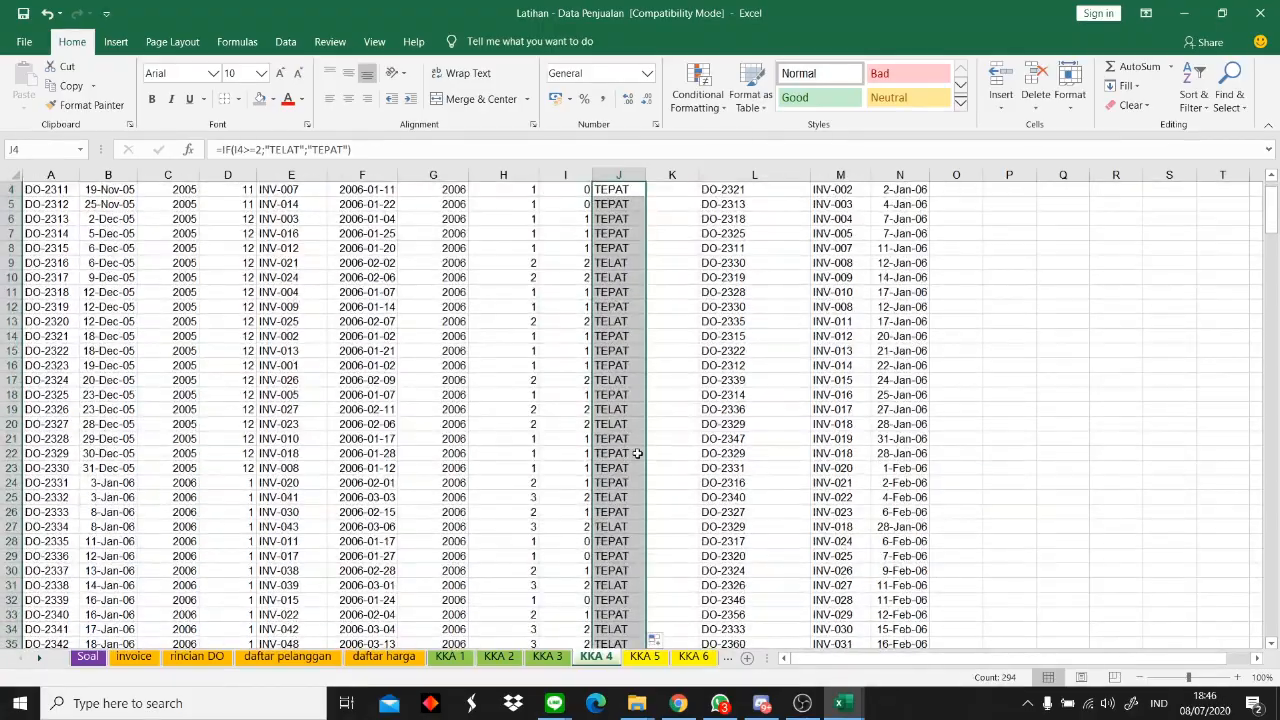
- Examine the TELAT and TEPAT results down the Uji column, including the rows with MISSING invoices
{"action": "left_click", "coordinate": [638, 461]}
{"action": "scroll", "coordinate": [638, 461], "scroll_direction": "down", "scroll_amount": 20}
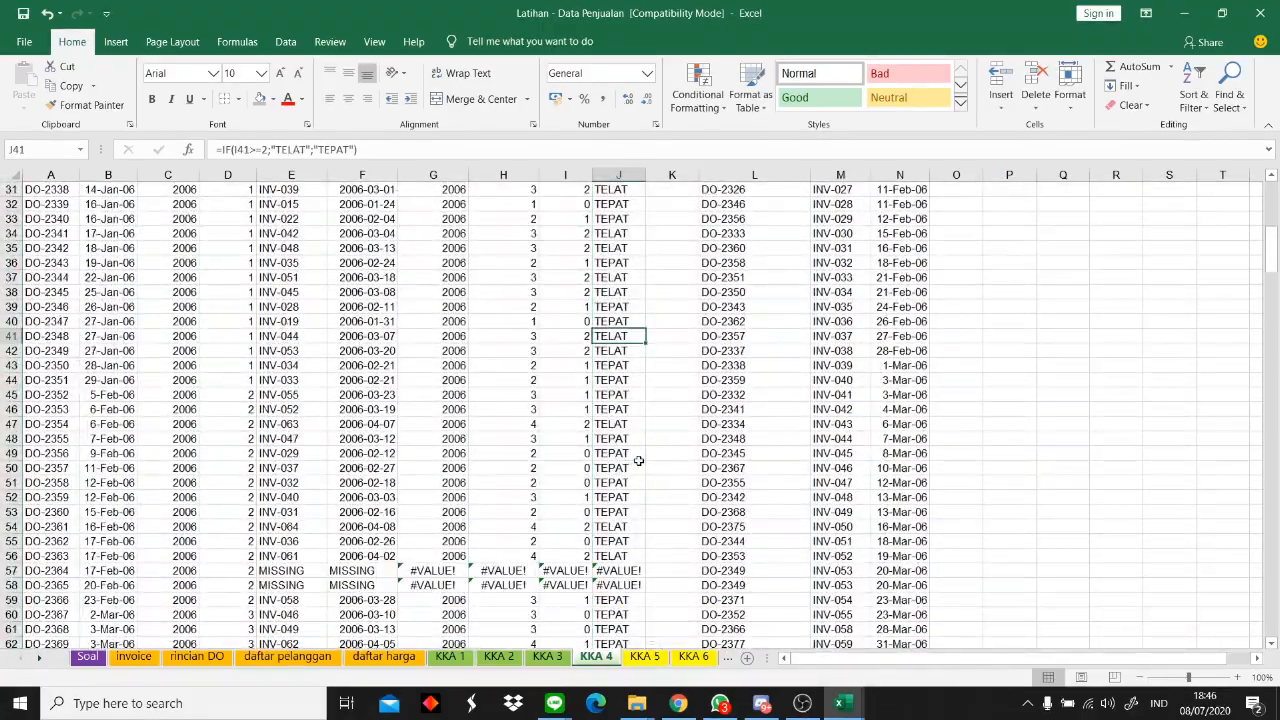
{"action": "scroll", "coordinate": [646, 459], "scroll_direction": "up", "scroll_amount": 5}
{"action": "scroll", "coordinate": [655, 466], "scroll_direction": "down", "scroll_amount": 5}
{"action": "left_click", "coordinate": [615, 440]}
{"action": "scroll", "coordinate": [620, 455], "scroll_direction": "up", "scroll_amount": 20}
{"action": "left_click", "coordinate": [626, 232]}
- Check the late-invoice criterion for test 4 on the Soal sheet, and return to KKA 4 through its link
{"action": "key", "text": "ctrl+Page_Up"}
{"action": "key", "text": "ctrl+Page_Up"}
{"action": "key", "text": "ctrl+Page_Up"}
{"action": "key", "text": "ctrl+Page_Up"}
{"action": "key", "text": "ctrl+Page_Up"}
{"action": "key", "text": "ctrl+Page_Up"}
{"action": "key", "text": "ctrl+Page_Up"}
{"action": "key", "text": "ctrl+Page_Up"}
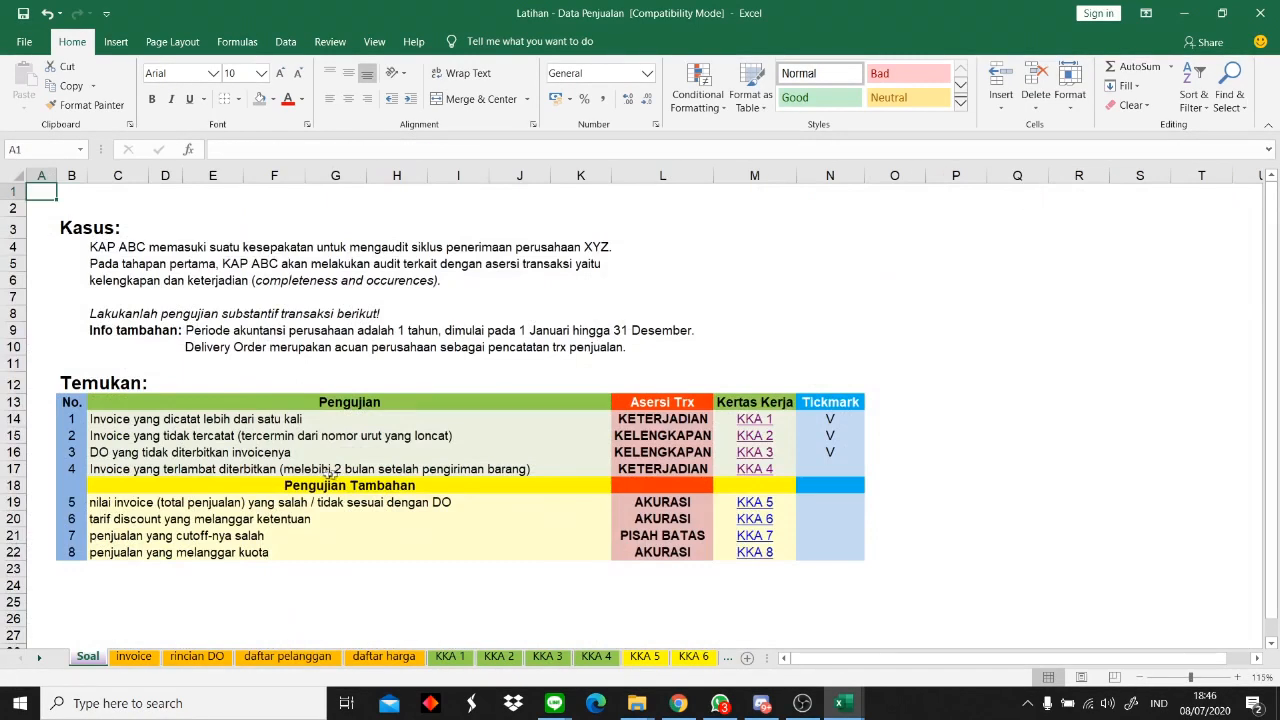
{"action": "left_click", "coordinate": [352, 470]}
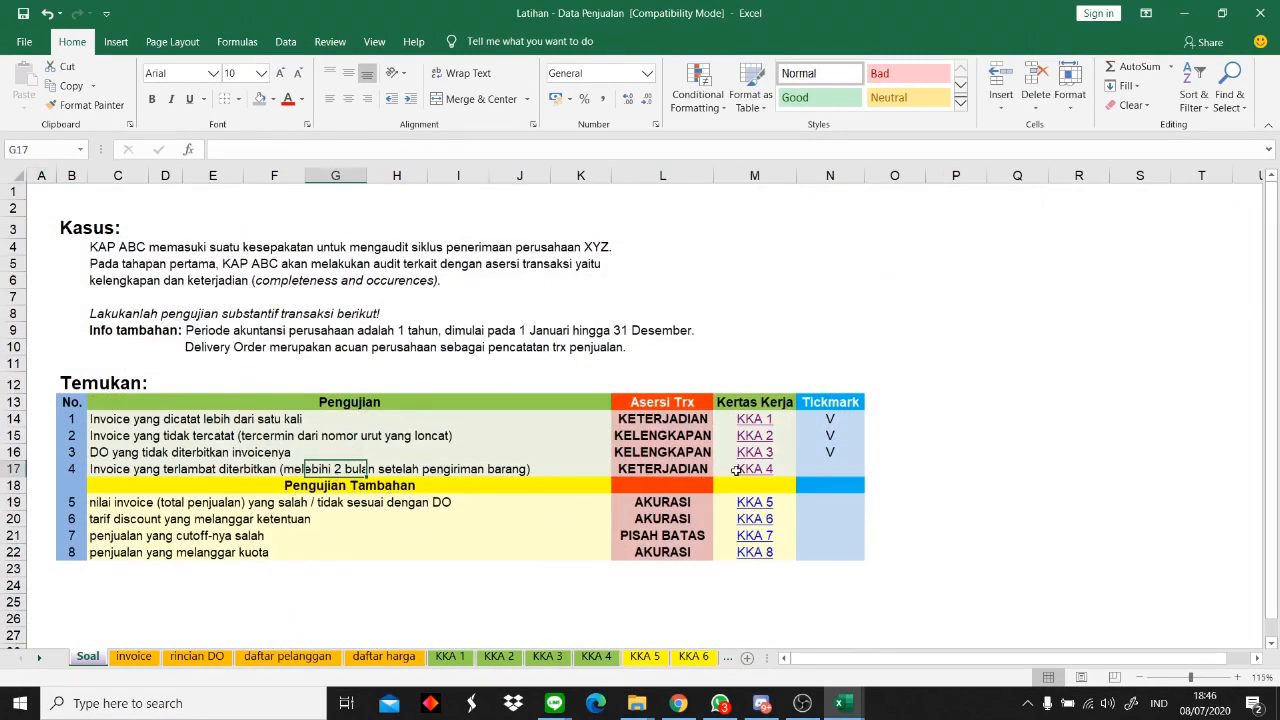
{"action": "left_click", "coordinate": [757, 470]}
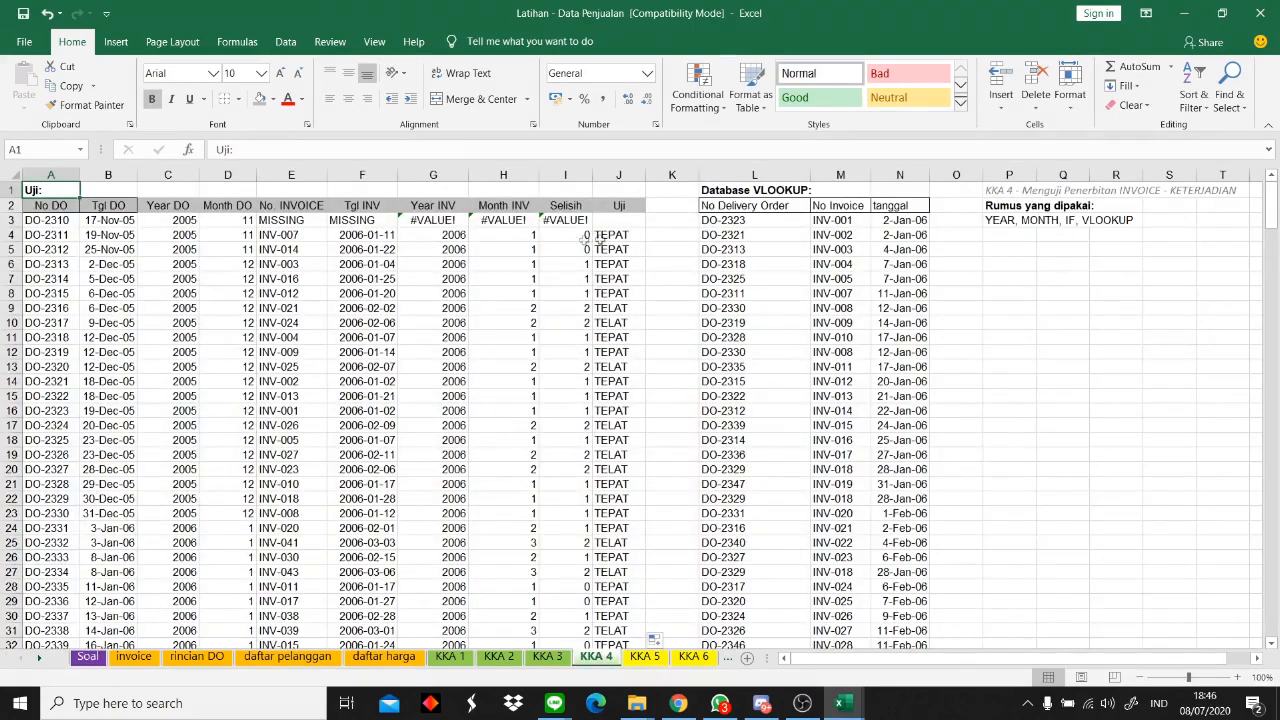
- Change the J4 formula under Uji to =IF(I4>2;"TELAT";"TEPAT")
{"action": "left_click", "coordinate": [255, 148]}
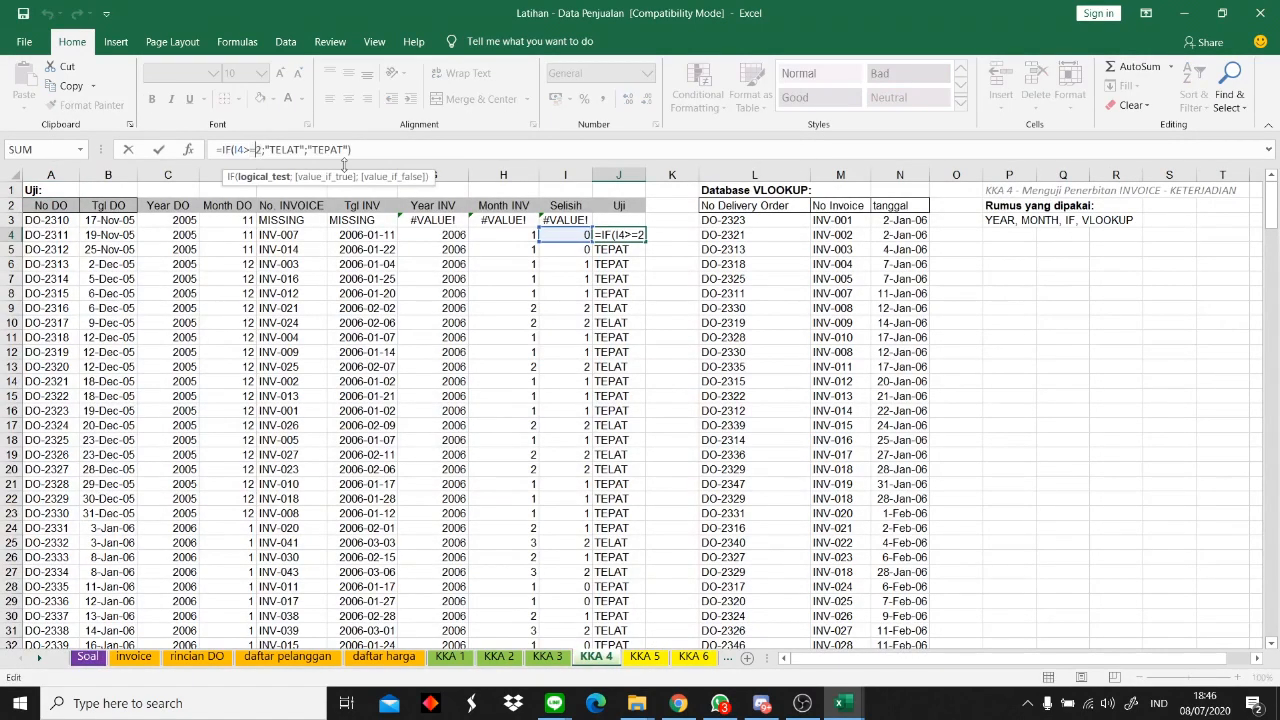
{"action": "key", "text": "Delete"}
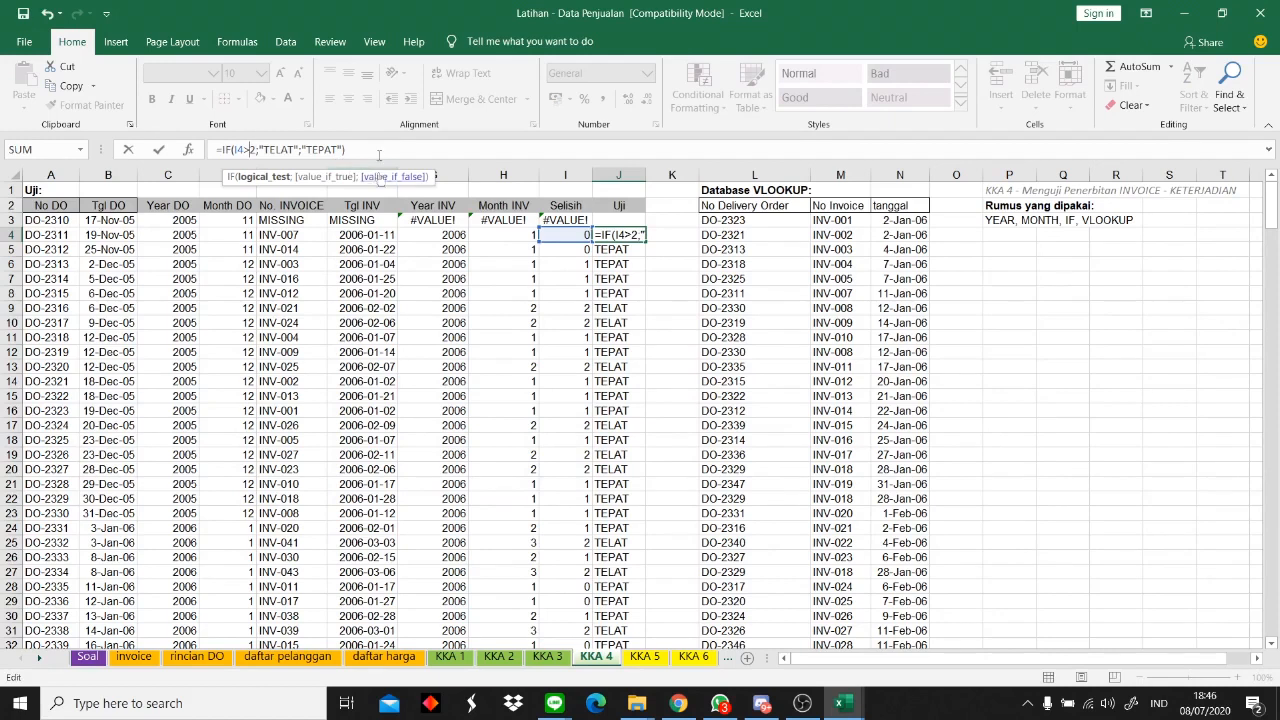
{"action": "left_click", "coordinate": [380, 145]}
{"action": "key", "text": "Return"}
- Fill the revised formula from J4 down the Uji column and up into J3
{"action": "left_click", "coordinate": [629, 235]}
{"action": "double_click", "coordinate": [647, 241]}
{"action": "left_click", "coordinate": [652, 240]}
{"action": "left_click", "coordinate": [639, 236]}
{"action": "left_click_drag", "start_coordinate": [644, 240], "coordinate": [641, 222]}
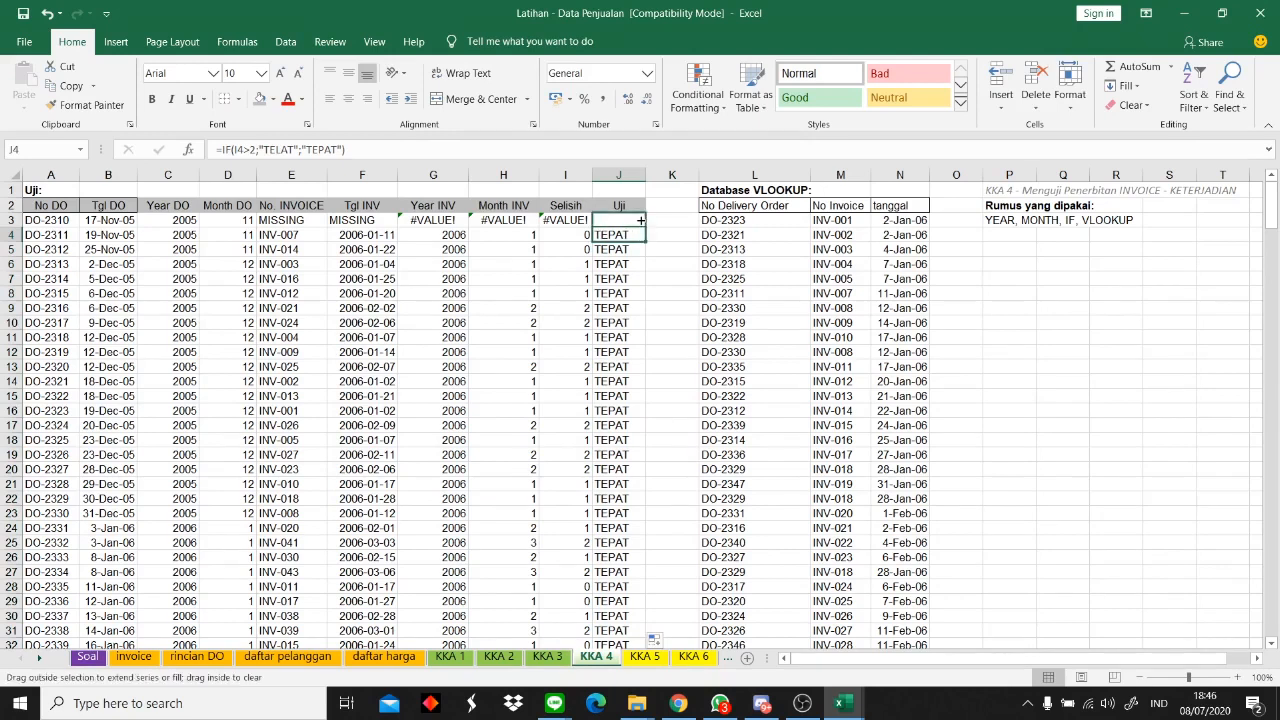
{"action": "left_click", "coordinate": [678, 247]}
{"action": "left_click", "coordinate": [620, 235]}
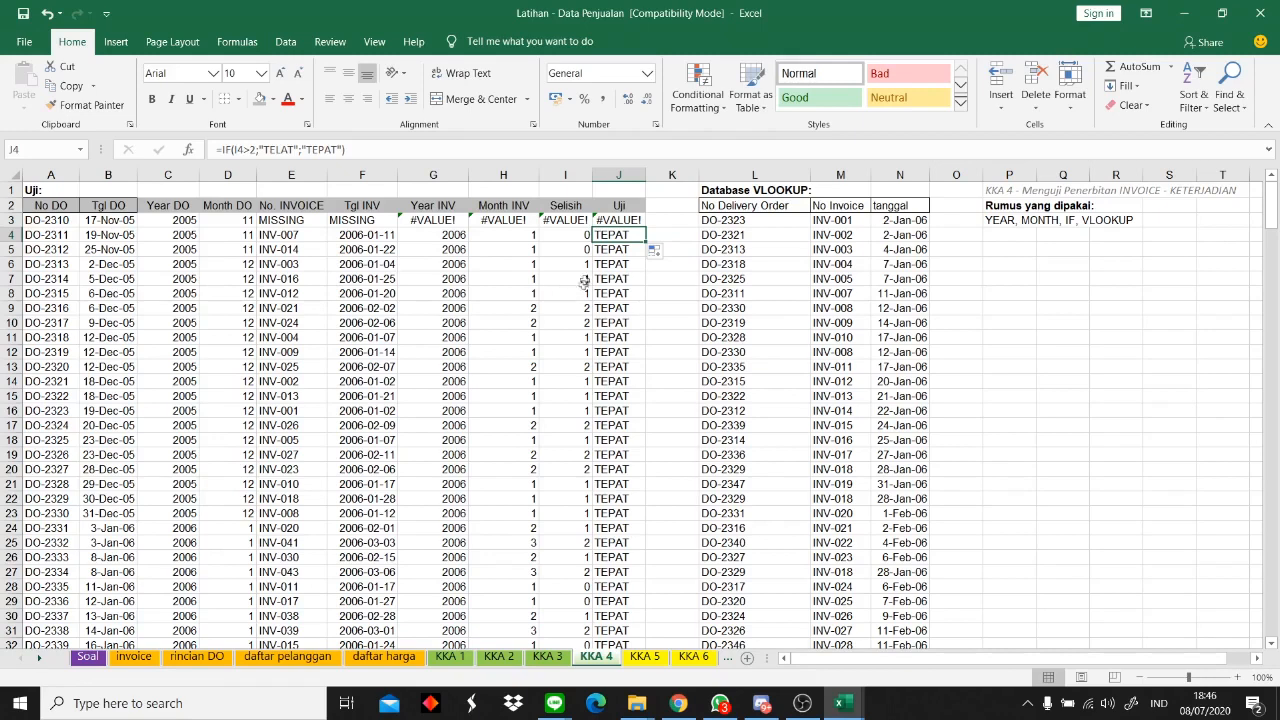
- Examine the recalculated Uji results row by row down to row 68, looking for any TELAT entries
{"action": "key", "text": "Down"}
{"action": "key", "text": "Down"}
{"action": "key", "text": "Down"}
{"action": "key", "text": "Down"}
{"action": "key", "text": "Down"}
{"action": "key", "text": "Down"}
{"action": "key", "text": "Down"}
{"action": "key", "text": "Down"}
{"action": "key", "text": "Down"}
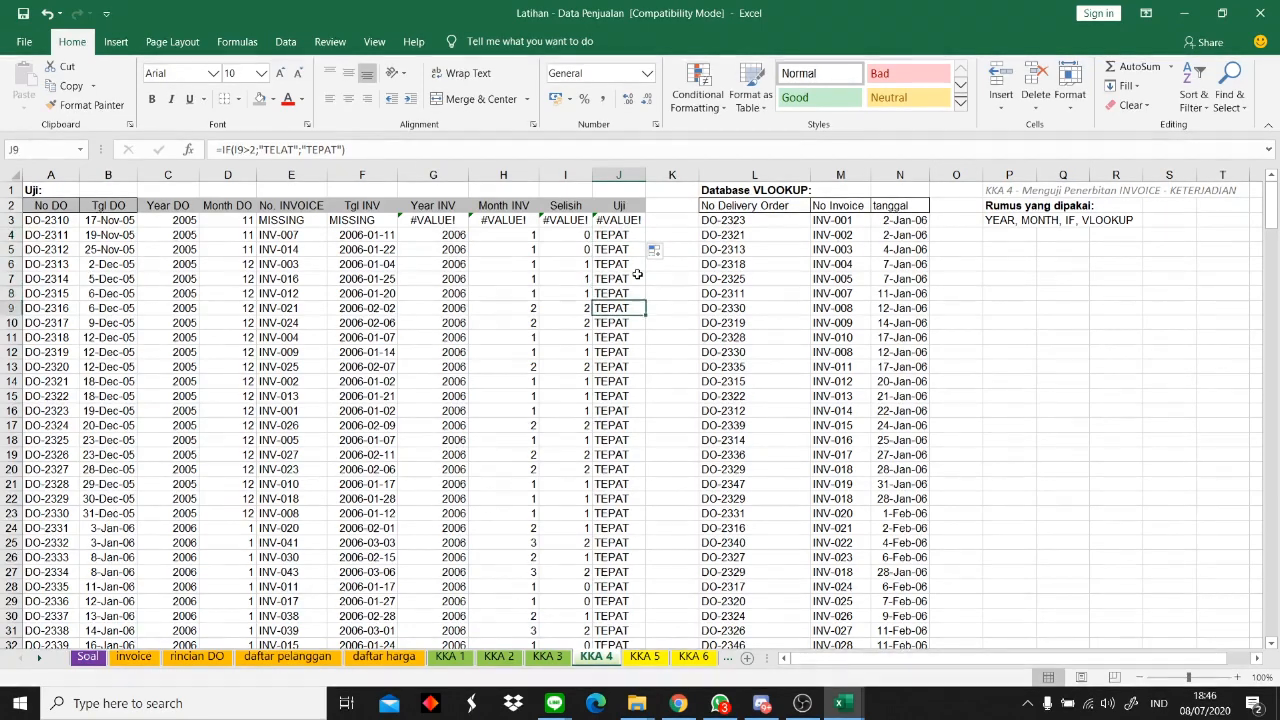
{"action": "key", "text": "Down"}
{"action": "key", "text": "Down"}
{"action": "key", "text": "Down"}
{"action": "key", "text": "Down"}
{"action": "key", "text": "Down"}
{"action": "key", "text": "Down"}
{"action": "key", "text": "Down"}
{"action": "key", "text": "Down"}
{"action": "key", "text": "Down"}
{"action": "key", "text": "Down"}
{"action": "key", "text": "Down"}
{"action": "key", "text": "Down"}
{"action": "key", "text": "Down"}
{"action": "key", "text": "Down"}
{"action": "key", "text": "Down"}
{"action": "key", "text": "Down"}
{"action": "key", "text": "Down"}
{"action": "key", "text": "Down"}
{"action": "key", "text": "Down"}
{"action": "key", "text": "Down"}
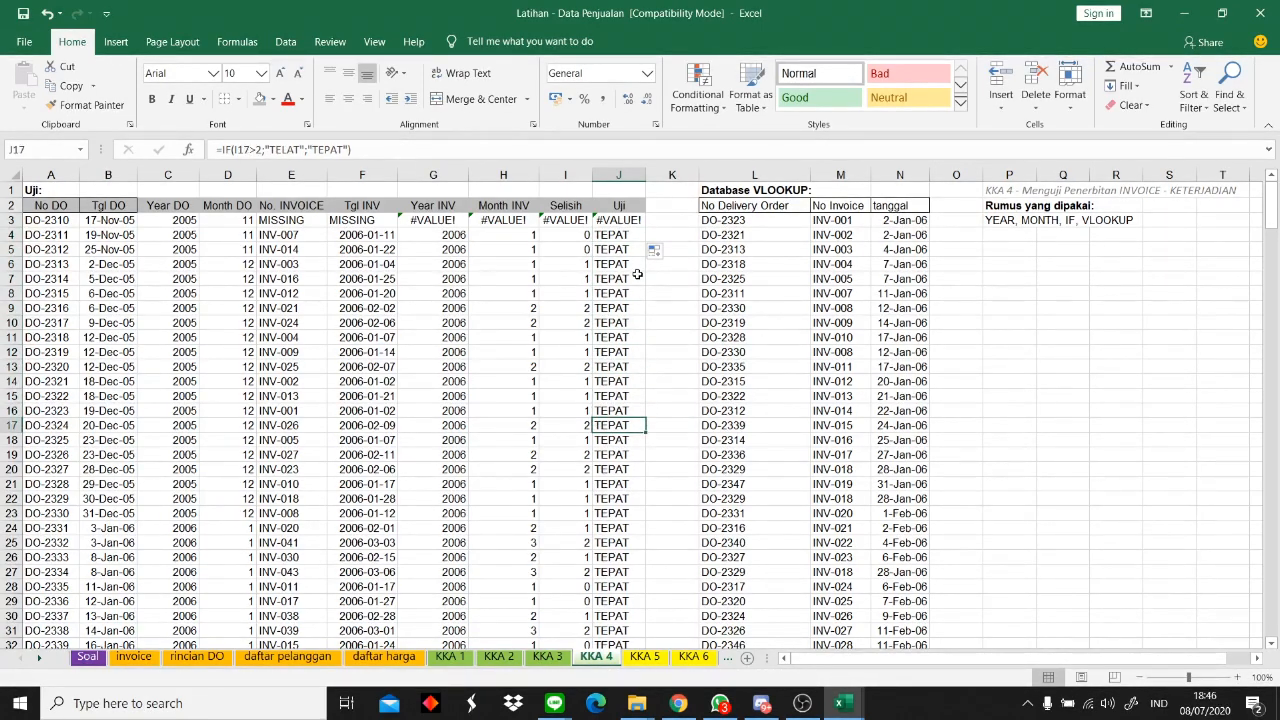
{"action": "key", "text": "Down"}
{"action": "key", "text": "Down"}
{"action": "key", "text": "Down"}
{"action": "key", "text": "Down"}
{"action": "key", "text": "Down"}
{"action": "key", "text": "Down"}
{"action": "key", "text": "Down"}
{"action": "key", "text": "Down"}
{"action": "key", "text": "Down"}
{"action": "key", "text": "Down"}
{"action": "key", "text": "Down"}
{"action": "key", "text": "Down"}
{"action": "key", "text": "Down"}
{"action": "key", "text": "Down"}
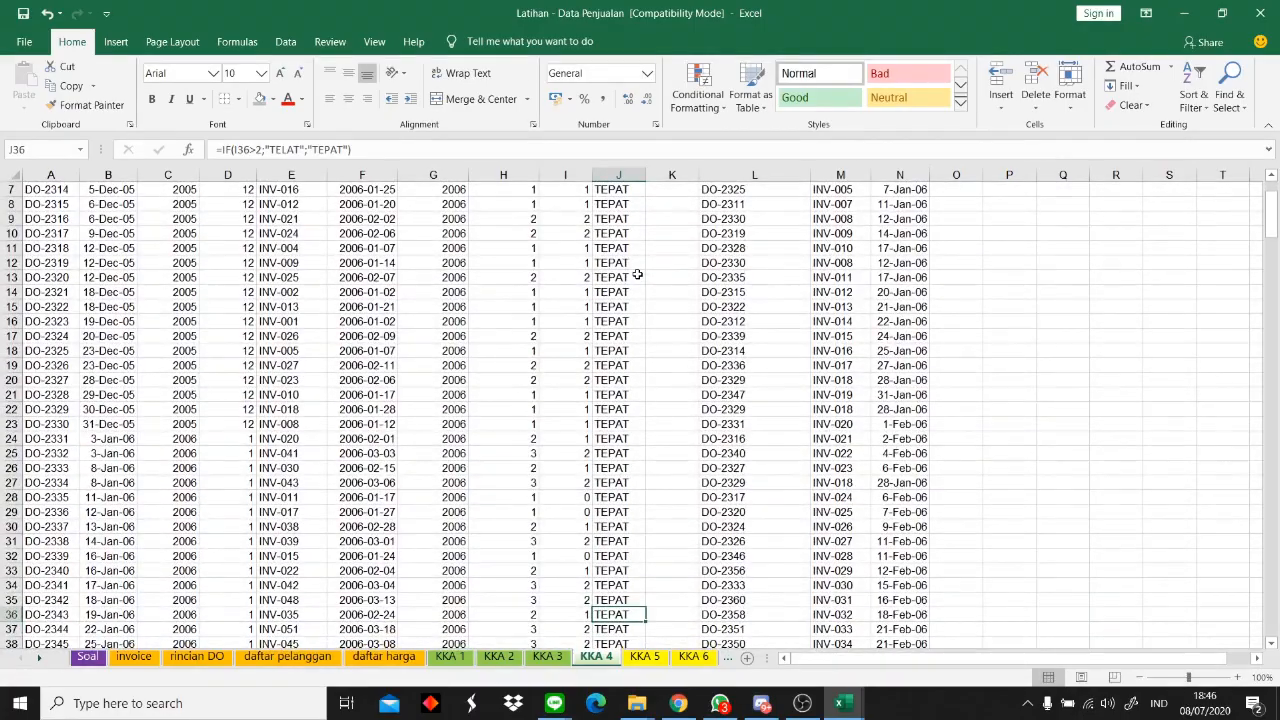
{"action": "key", "text": "Down"}
{"action": "key", "text": "Down"}
{"action": "key", "text": "Down"}
{"action": "key", "text": "Down"}
{"action": "key", "text": "Down"}
{"action": "key", "text": "Down"}
{"action": "key", "text": "Down"}
{"action": "key", "text": "Down"}
{"action": "key", "text": "Down"}
{"action": "key", "text": "Down"}
{"action": "key", "text": "Down"}
{"action": "key", "text": "Down"}
{"action": "key", "text": "Down"}
{"action": "key", "text": "Down"}
{"action": "key", "text": "Down"}
{"action": "key", "text": "Down"}
{"action": "key", "text": "Down"}
{"action": "key", "text": "Down"}
{"action": "scroll", "coordinate": [100, 358], "scroll_direction": "up", "scroll_amount": 15}
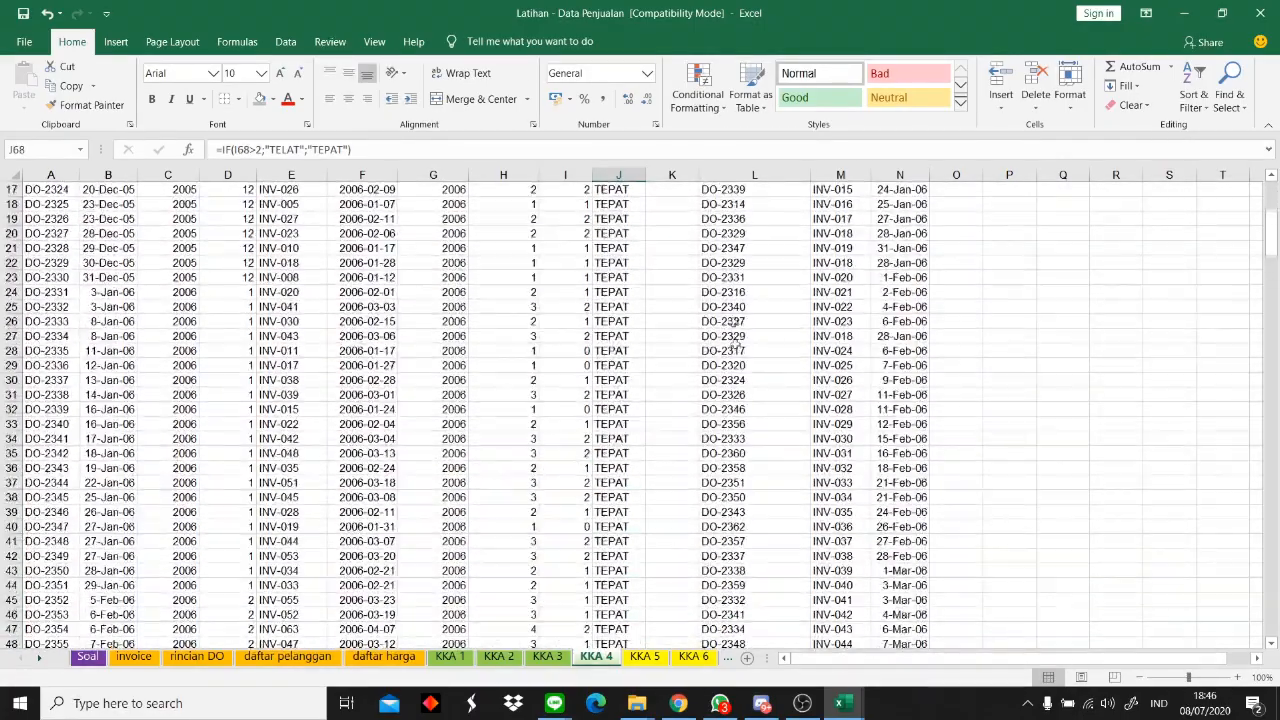
- Add a Highlight Cells conditional formatting rule for the text Telat to the whole Uji column J
{"action": "left_click_drag", "start_coordinate": [45, 205], "coordinate": [623, 206]}
{"action": "left_click", "coordinate": [619, 175]}
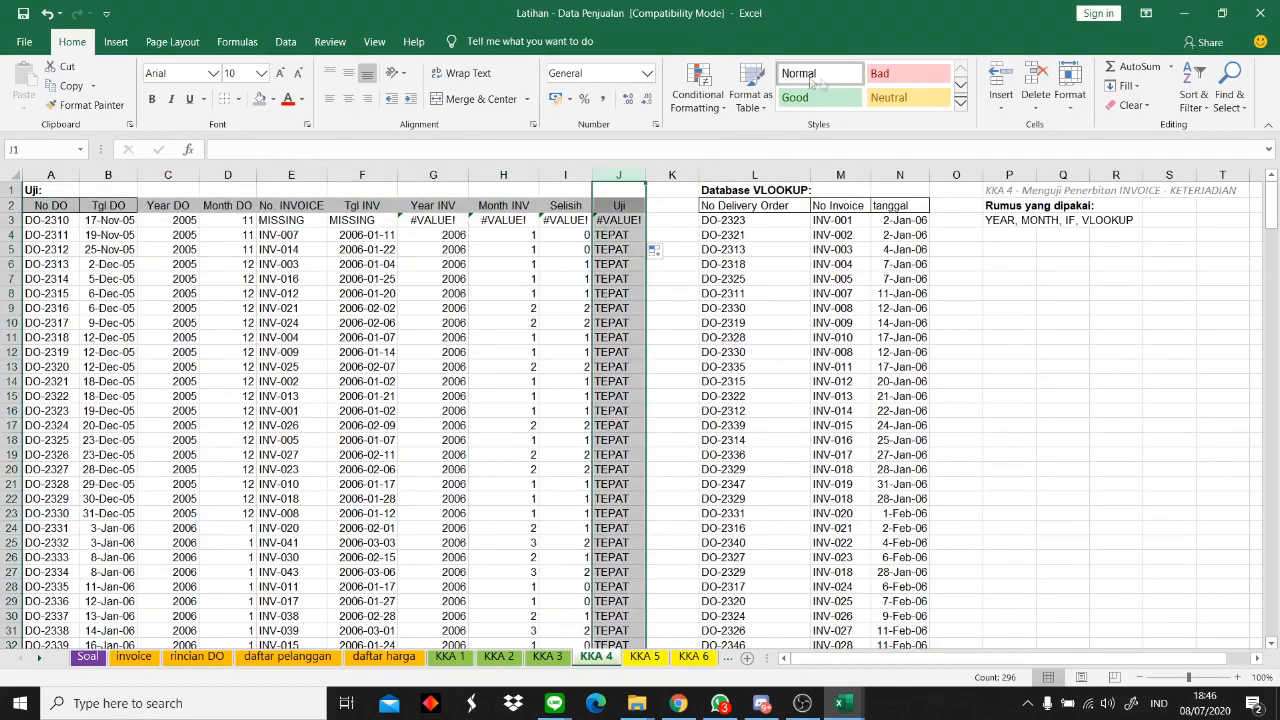
{"action": "left_click", "coordinate": [690, 104]}
{"action": "mouse_move", "coordinate": [760, 130]}
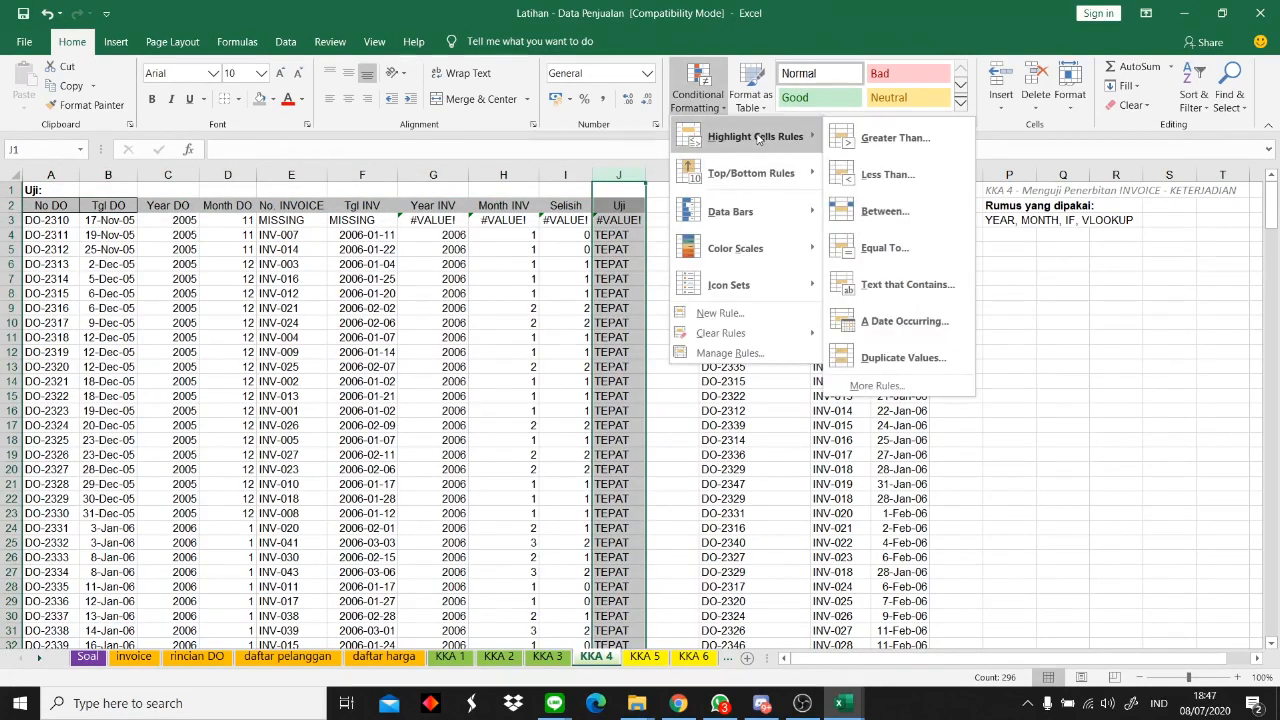
{"action": "left_click", "coordinate": [995, 249]}
{"action": "type", "text": "Telat"}
{"action": "key", "text": "Return"}
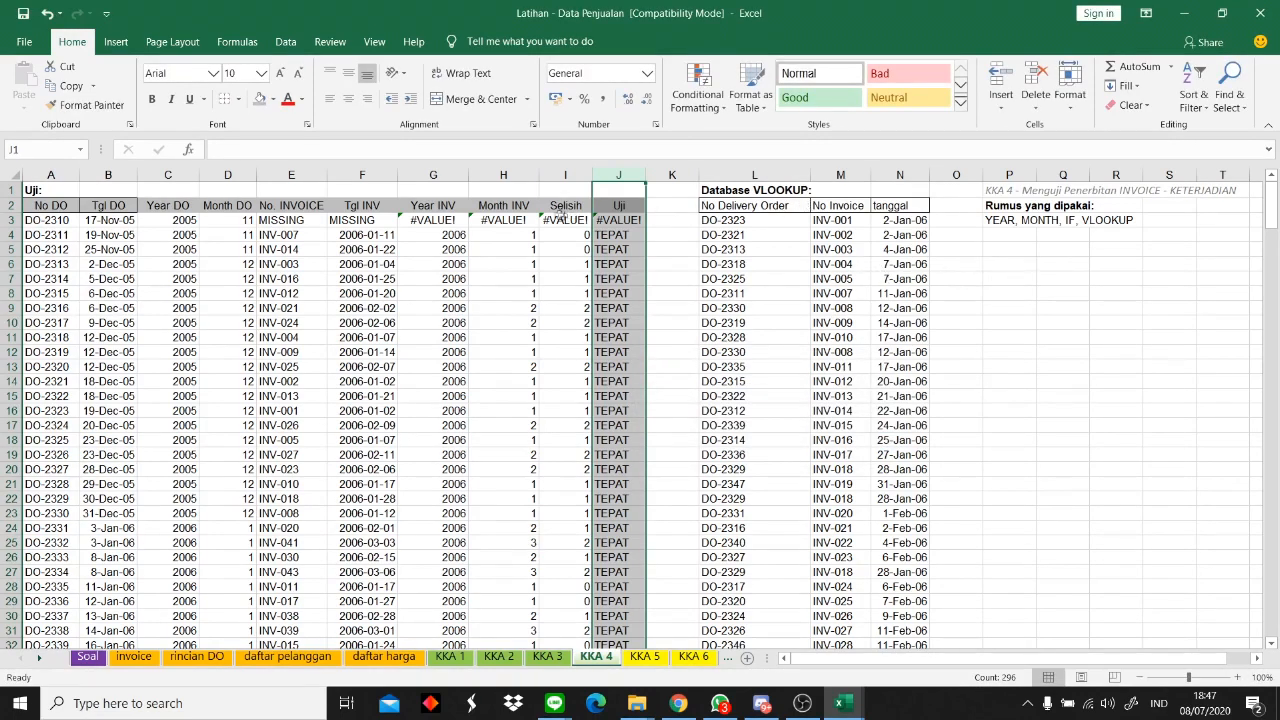
- Add filters to the header row A2:J2 and open the filter list of the Uji column
{"action": "left_click_drag", "start_coordinate": [50, 205], "coordinate": [619, 205]}
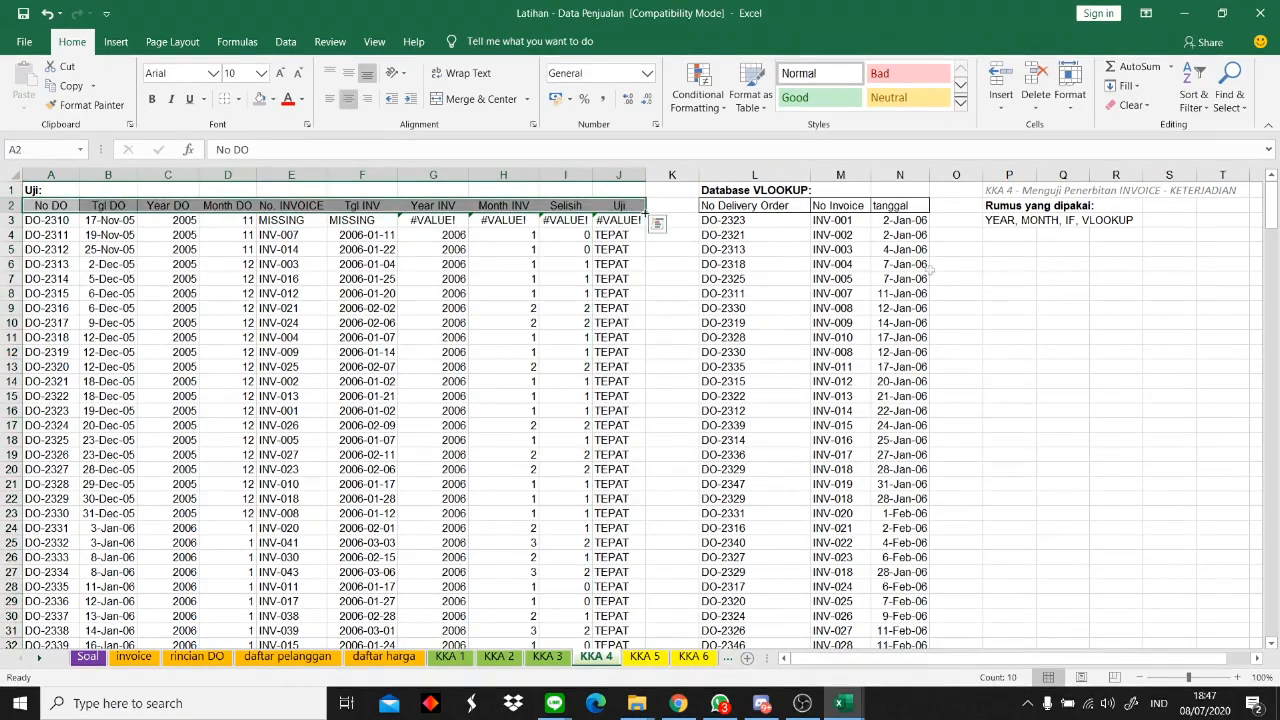
{"action": "left_click", "coordinate": [1193, 100]}
{"action": "left_click", "coordinate": [1207, 186]}
{"action": "left_click", "coordinate": [637, 205]}
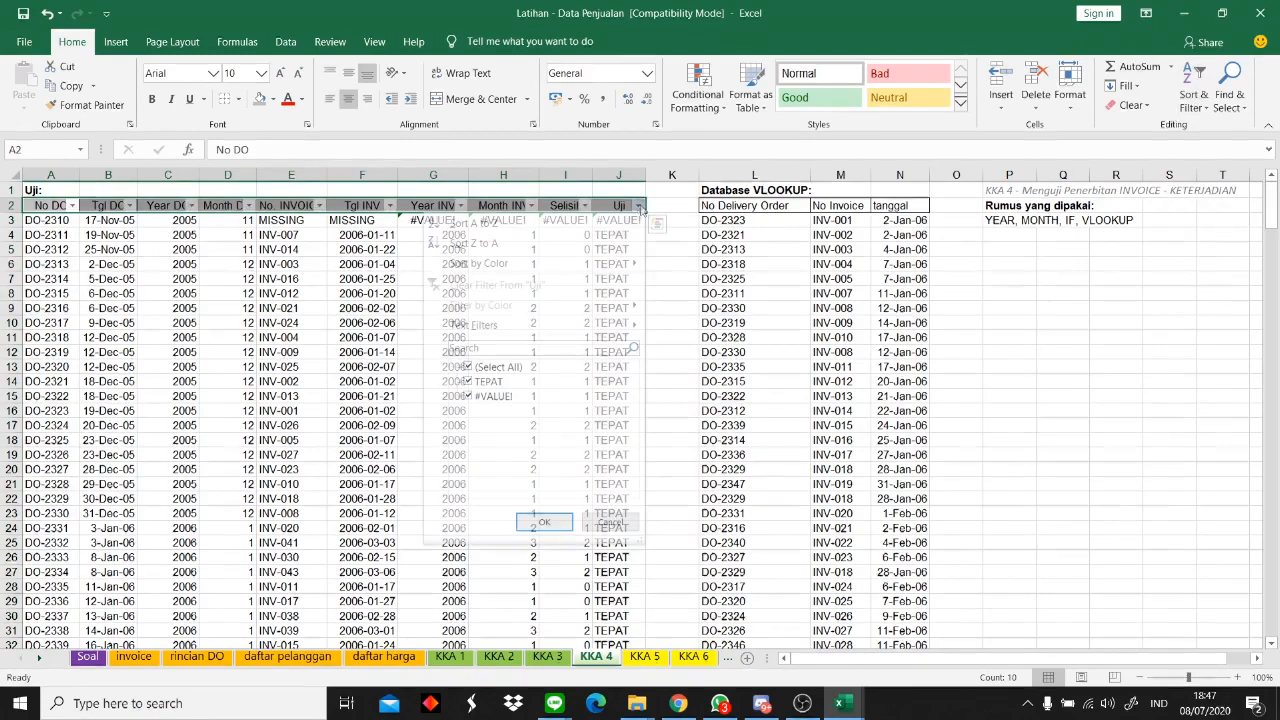
- Filter the Uji column to #VALUE! only and review the matching delivery order records
{"action": "left_click", "coordinate": [488, 397]}
{"action": "left_click", "coordinate": [467, 383]}
{"action": "left_click", "coordinate": [470, 396]}
{"action": "left_click", "coordinate": [545, 521]}
{"action": "scroll", "coordinate": [591, 411], "scroll_direction": "down", "scroll_amount": 1}
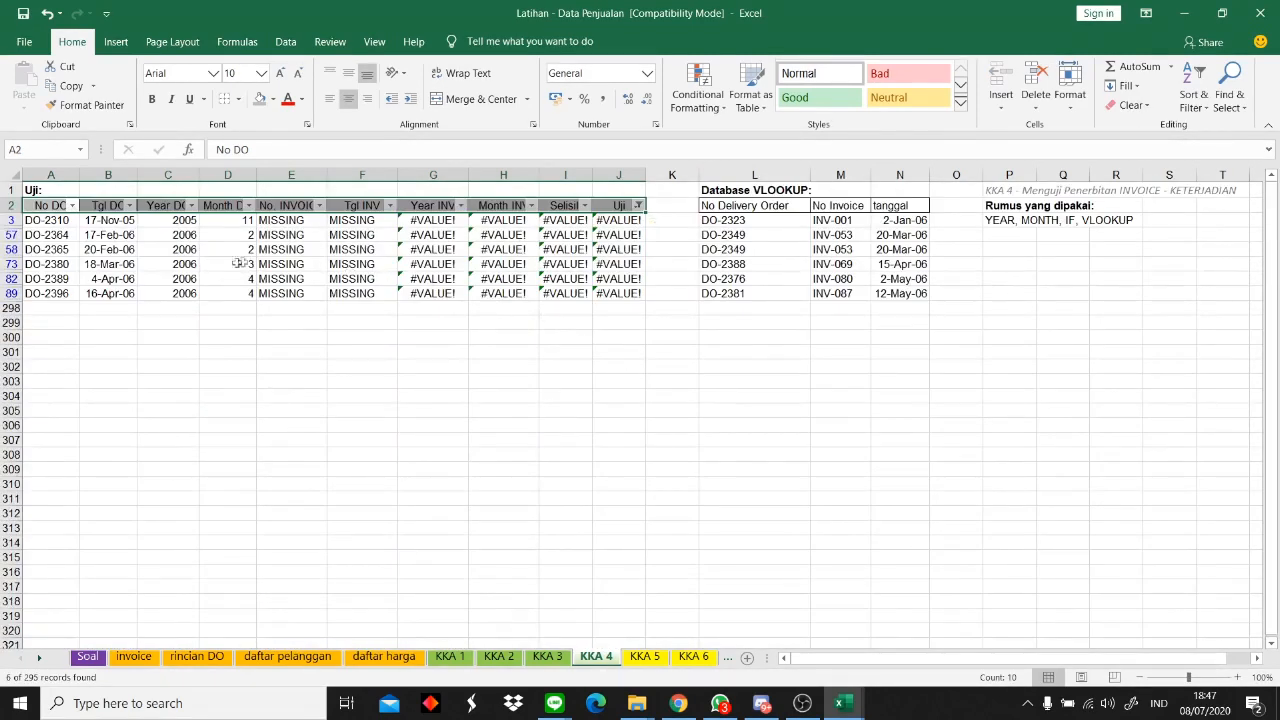
{"action": "left_click_drag", "start_coordinate": [60, 219], "coordinate": [625, 307]}
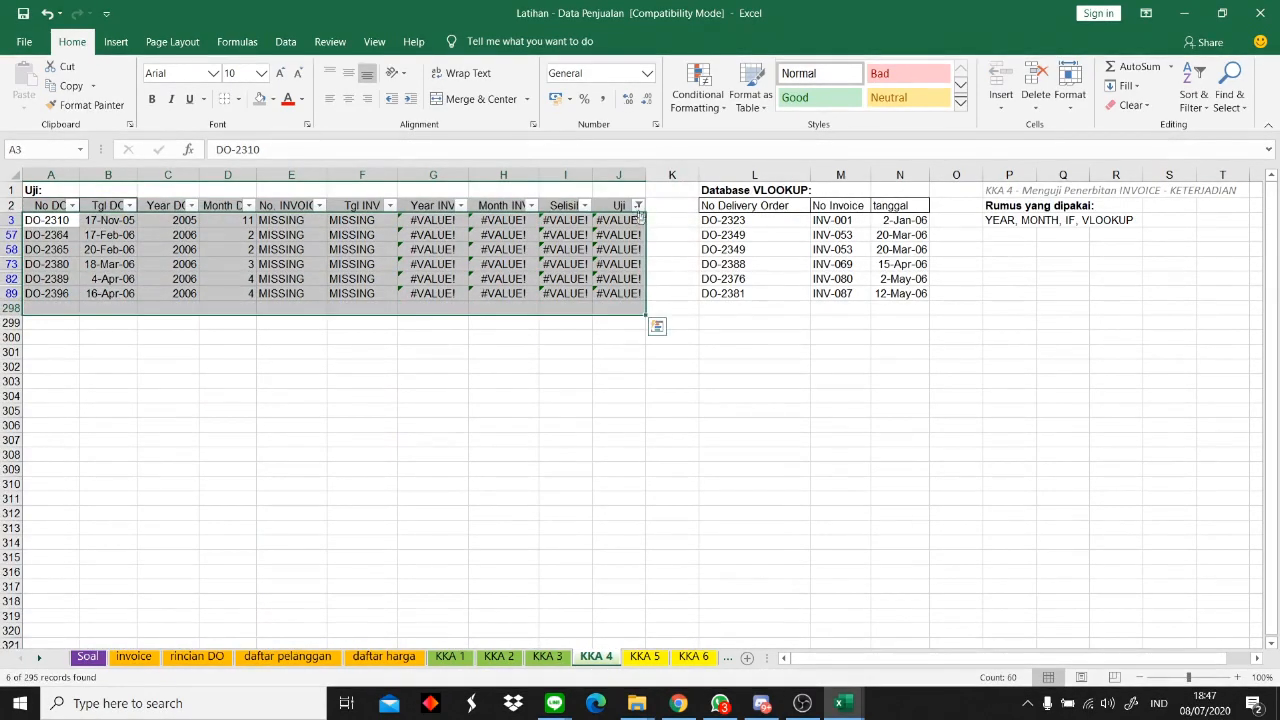
- Include TEPAT in the Uji filter again so all values are selected, and return to the Soal sheet
{"action": "left_click", "coordinate": [638, 206]}
{"action": "left_click", "coordinate": [469, 382]}
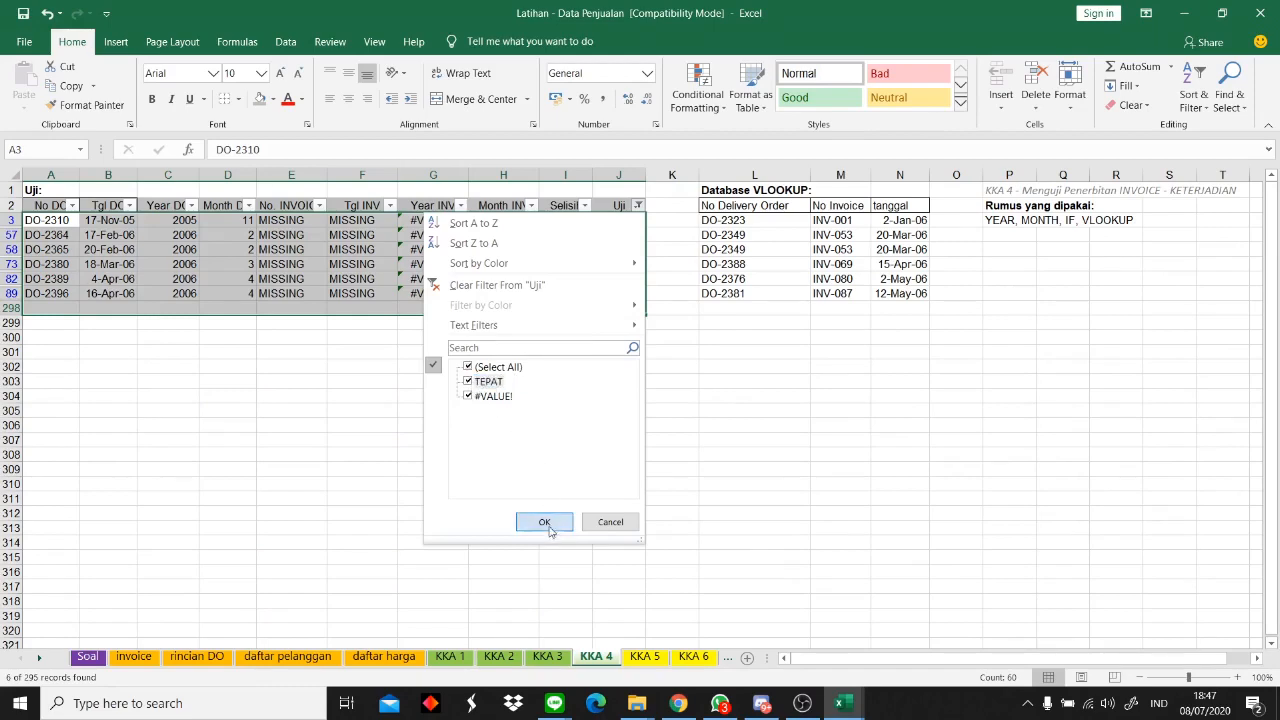
{"action": "left_click", "coordinate": [544, 522]}
{"action": "left_click", "coordinate": [628, 350]}
{"action": "left_click", "coordinate": [1050, 190]}
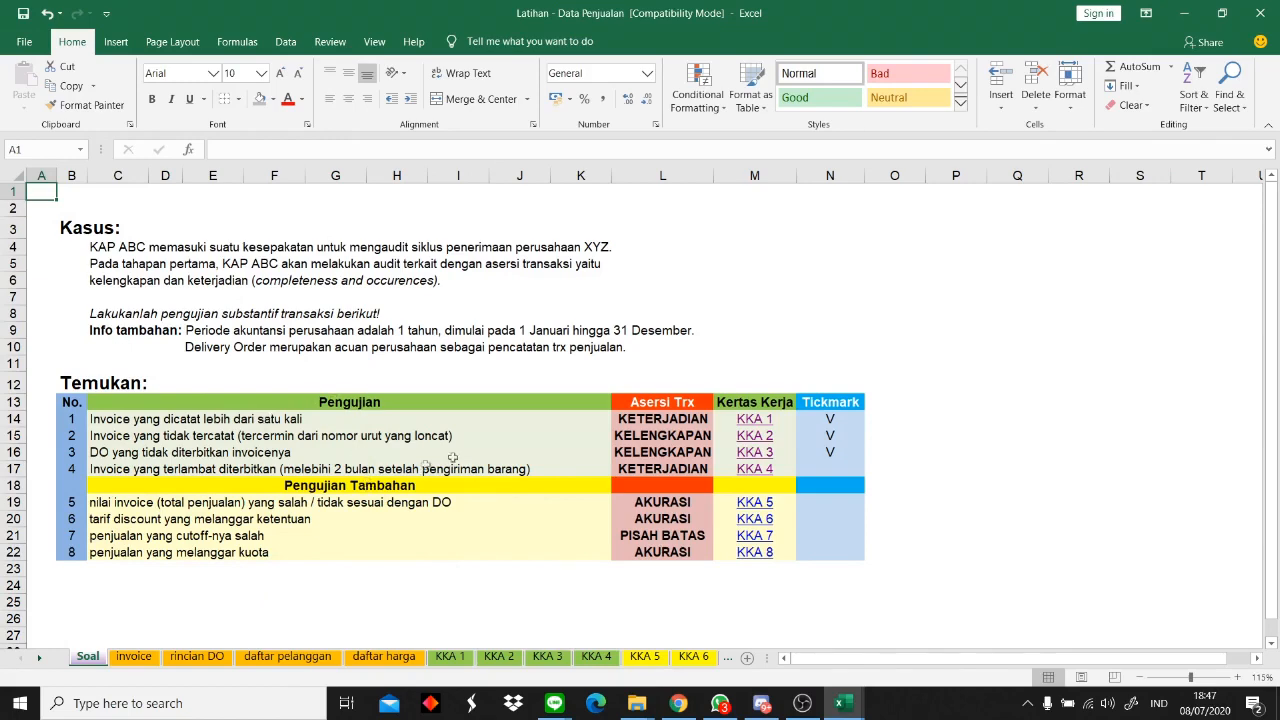
- On the KKA 4 sheet, examine the Uji formulas and the Selisih values they depend on
{"action": "left_click", "coordinate": [596, 656]}
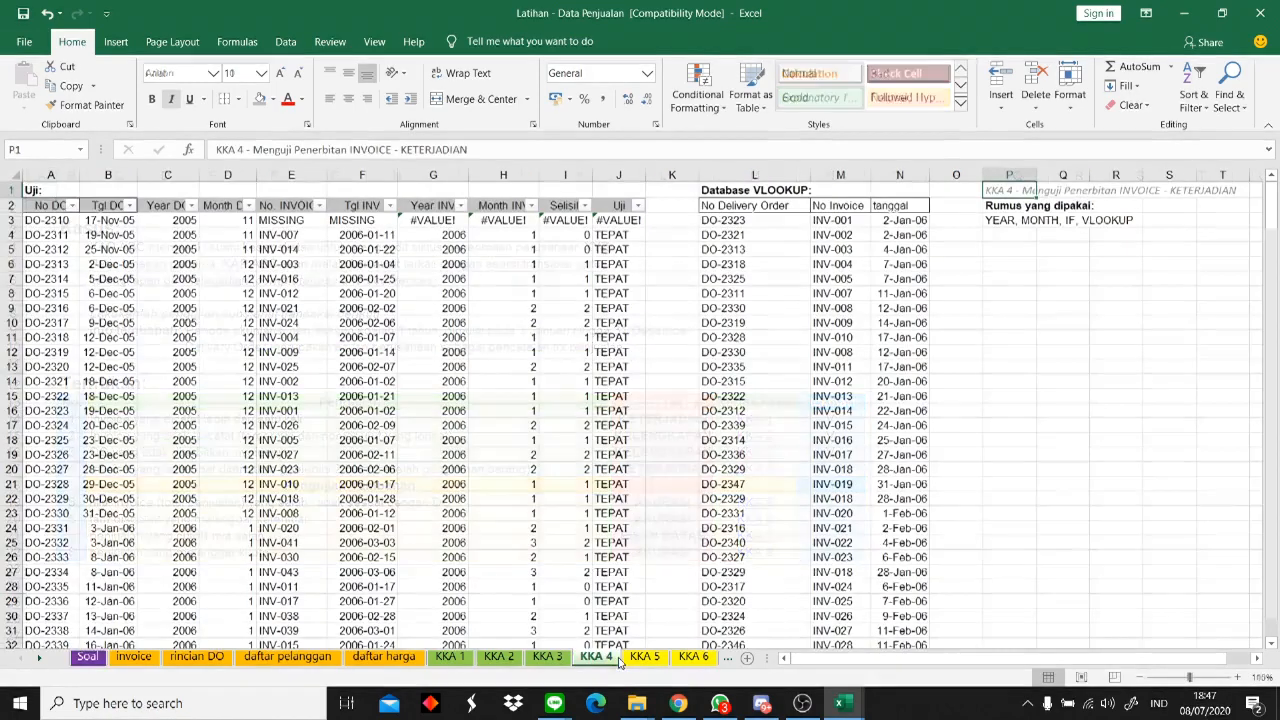
{"action": "left_click", "coordinate": [617, 284]}
{"action": "scroll", "coordinate": [606, 320], "scroll_direction": "down", "scroll_amount": 7}
{"action": "scroll", "coordinate": [606, 320], "scroll_direction": "up", "scroll_amount": 6}
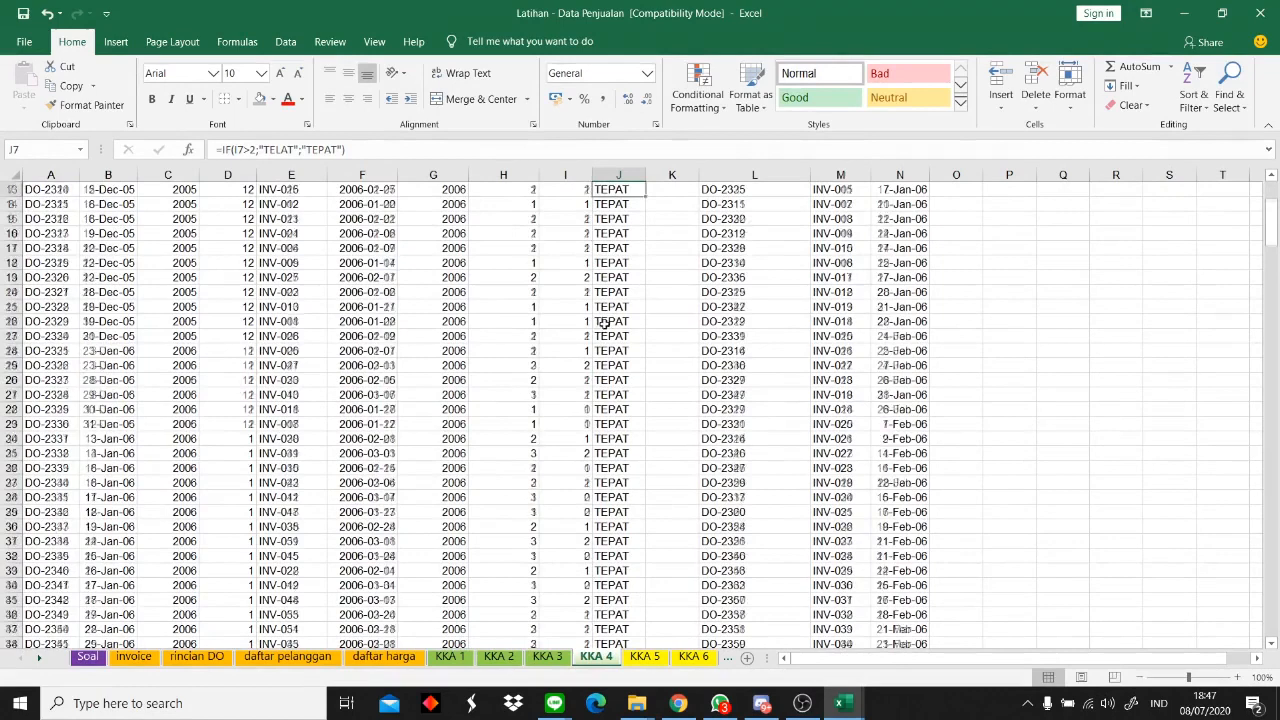
{"action": "left_click", "coordinate": [578, 322]}
{"action": "scroll", "coordinate": [590, 350], "scroll_direction": "up", "scroll_amount": 1}
{"action": "left_click", "coordinate": [576, 309]}
{"action": "left_click", "coordinate": [615, 235]}
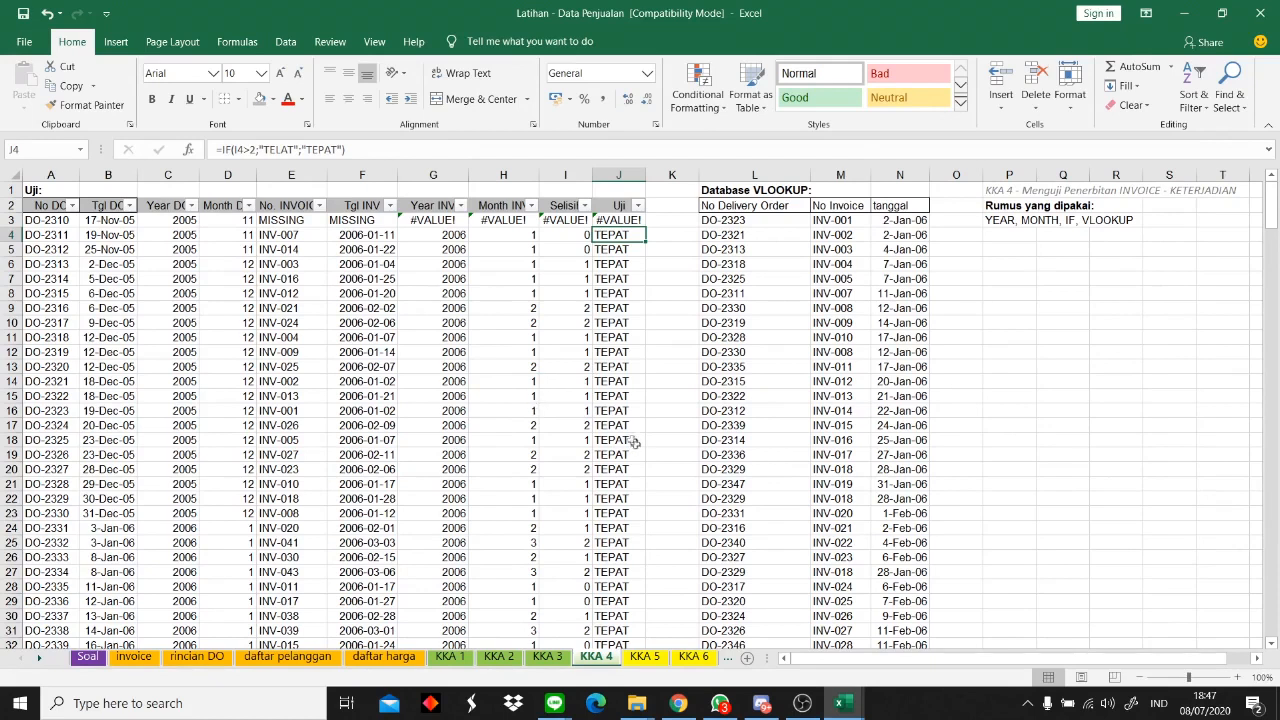
- On the Soal sheet, enter a centred "v" in the Tickmark cell for KKA 4 and set its font size to 12
{"action": "left_click", "coordinate": [1024, 191]}
{"action": "left_click", "coordinate": [838, 470]}
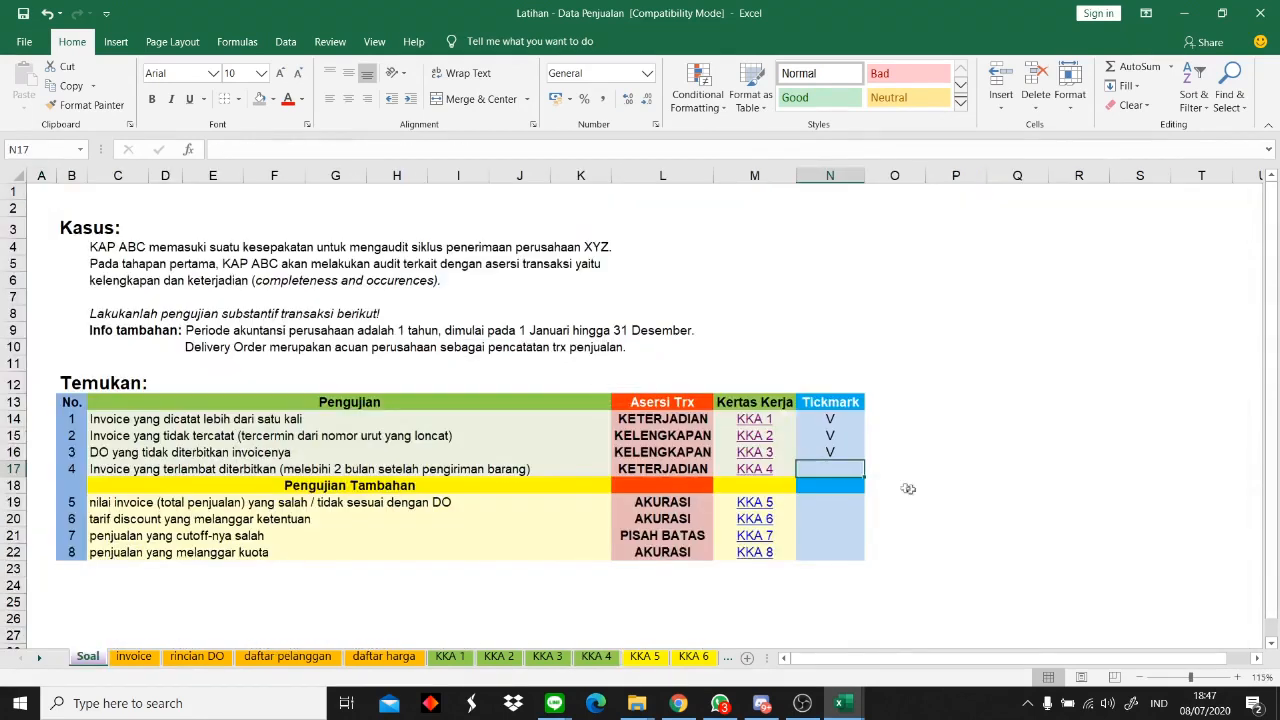
{"action": "type", "text": "v"}
{"action": "left_click", "coordinate": [348, 98]}
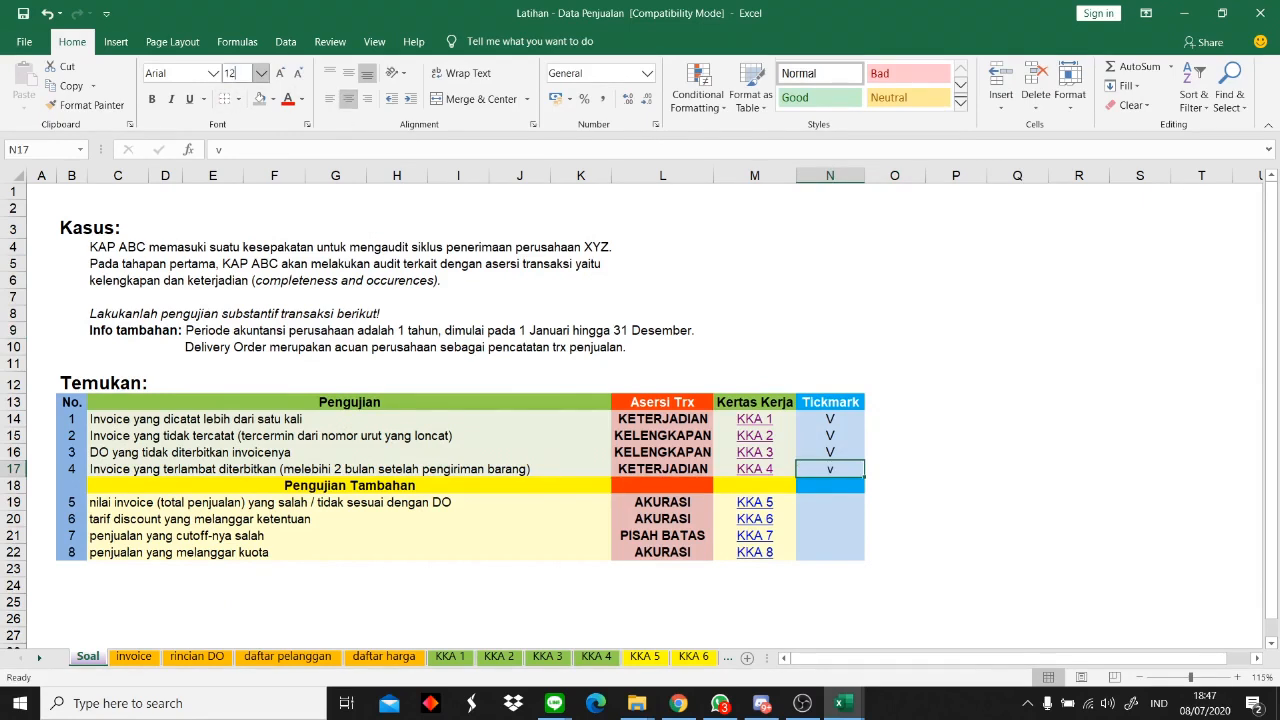
{"action": "left_click", "coordinate": [235, 73]}
{"action": "type", "text": "12"}
{"action": "key", "text": "Return"}
- Compare the KKA 4 tickmark with the other entries in the Tickmark column
{"action": "left_click", "coordinate": [822, 403]}
{"action": "left_click", "coordinate": [851, 470]}
{"action": "left_click", "coordinate": [833, 452]}
{"action": "left_click", "coordinate": [835, 471]}
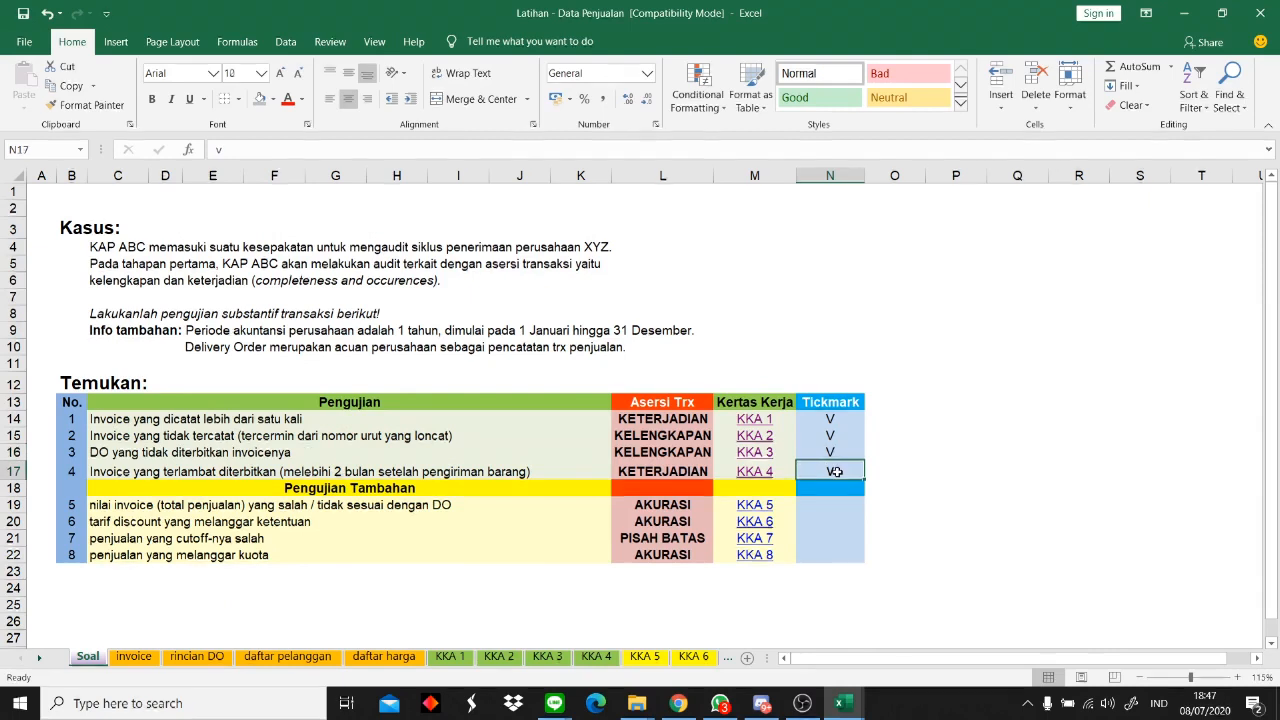
{"action": "left_click", "coordinate": [820, 437]}
{"action": "left_click", "coordinate": [822, 452]}
{"action": "left_click", "coordinate": [826, 474]}
{"action": "left_click", "coordinate": [830, 486]}
{"action": "left_click", "coordinate": [833, 468]}
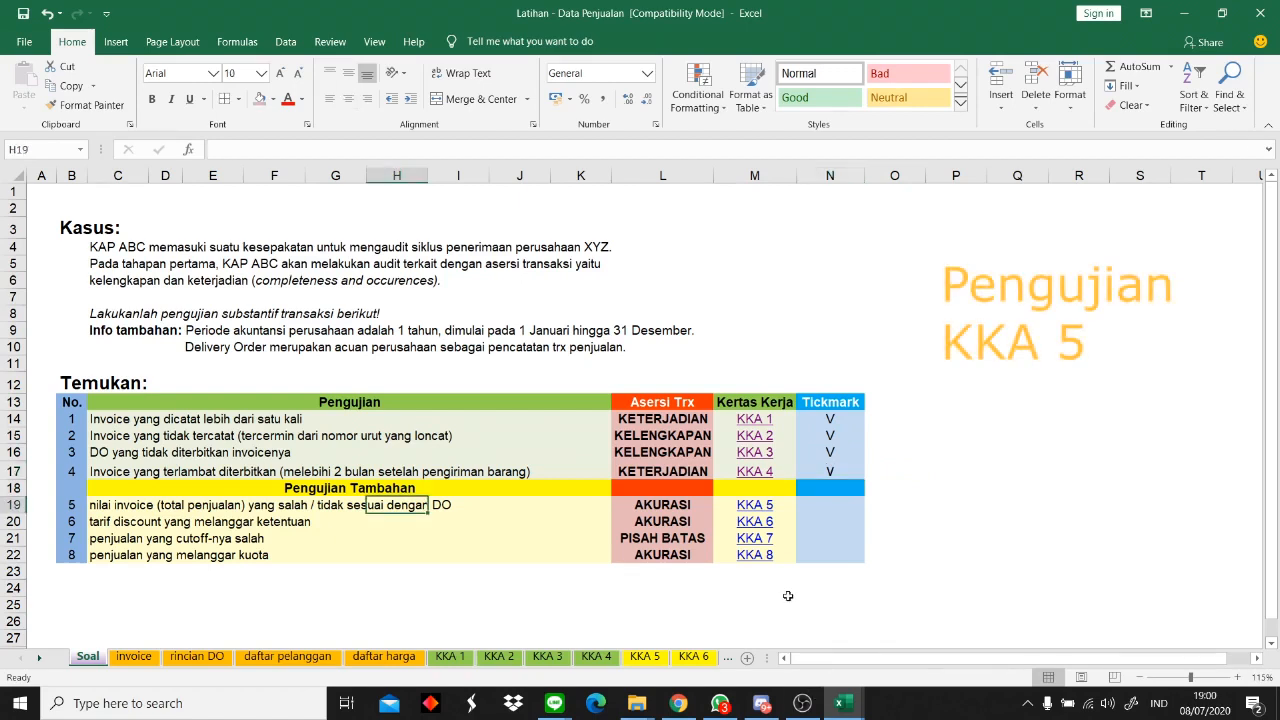
- Read the Pengujian Tambahan tests 5 to 8 and their assertions, ending at the invoice value test
{"action": "left_click_drag", "start_coordinate": [180, 490], "coordinate": [837, 554]}
{"action": "left_click", "coordinate": [895, 538]}
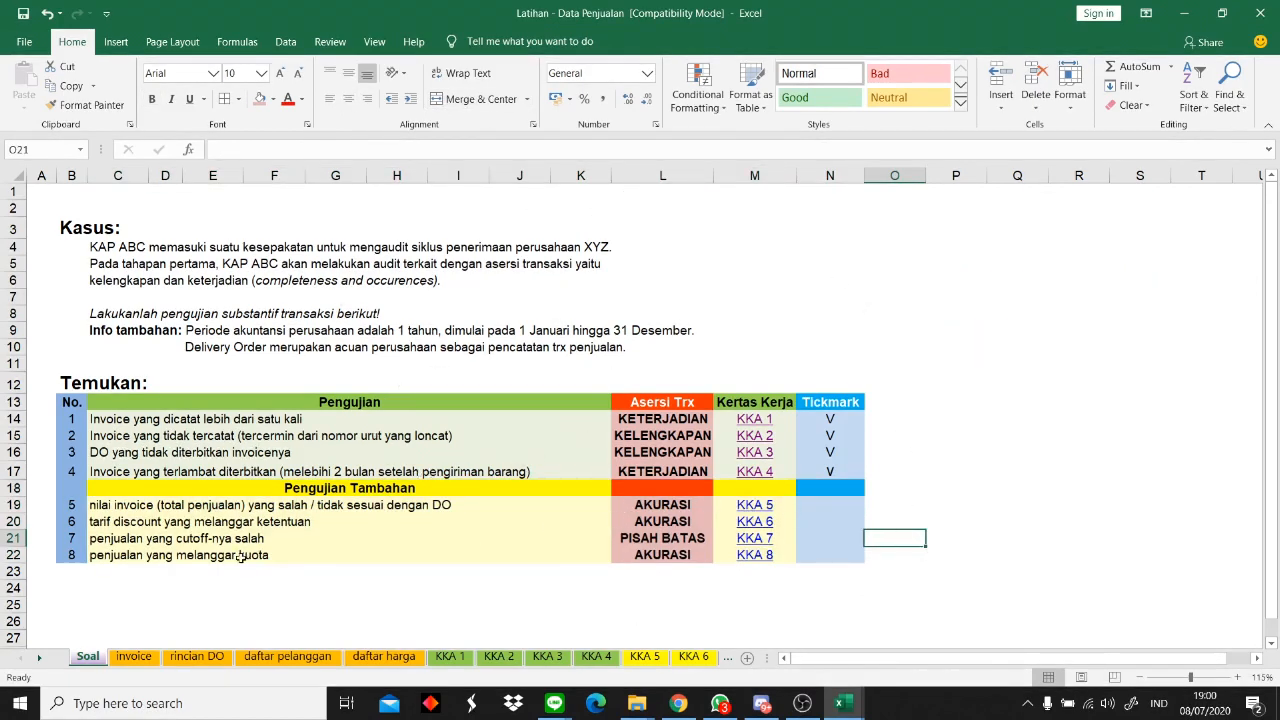
{"action": "left_click_drag", "start_coordinate": [262, 505], "coordinate": [137, 558]}
{"action": "left_click", "coordinate": [208, 591]}
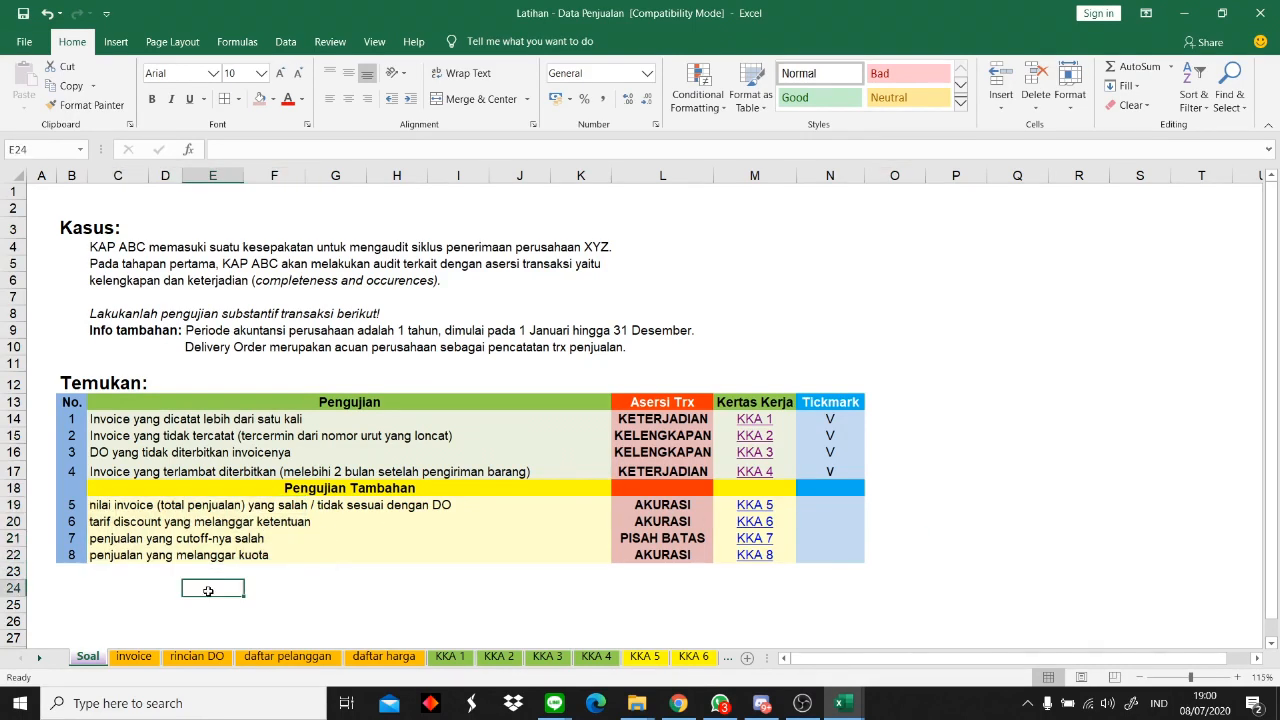
{"action": "left_click", "coordinate": [698, 508]}
{"action": "left_click", "coordinate": [684, 539]}
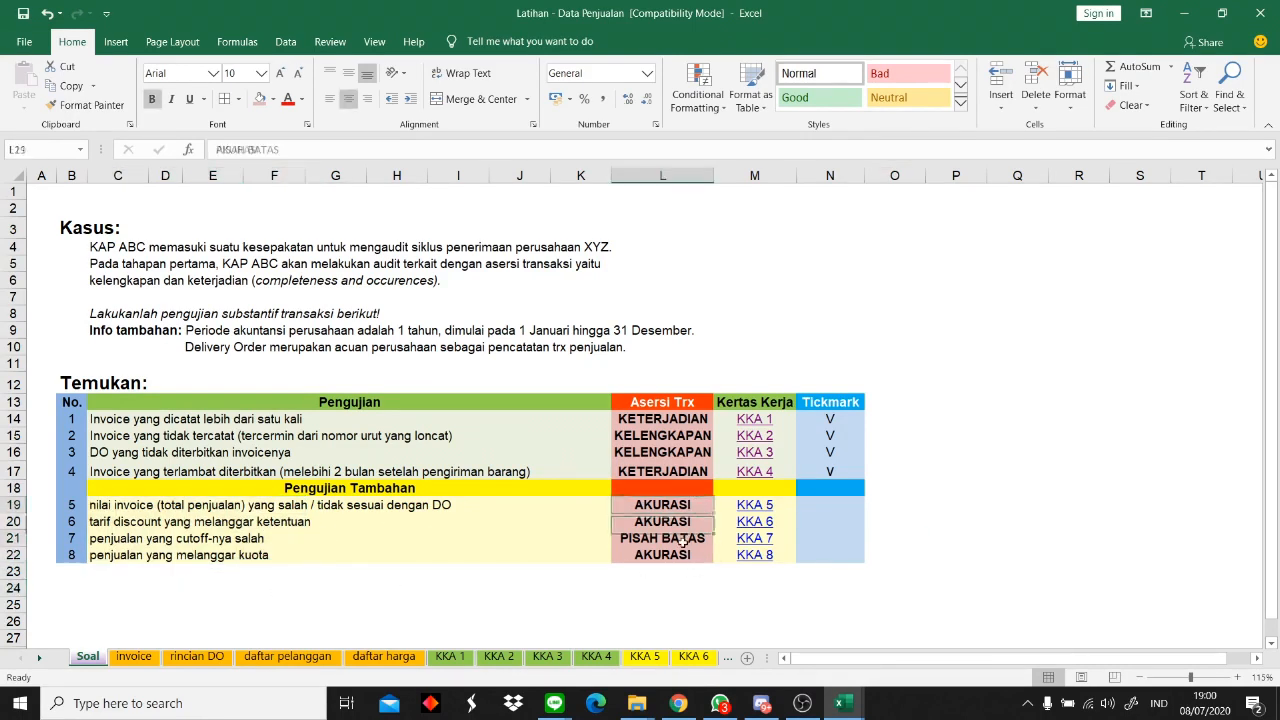
{"action": "left_click", "coordinate": [660, 605]}
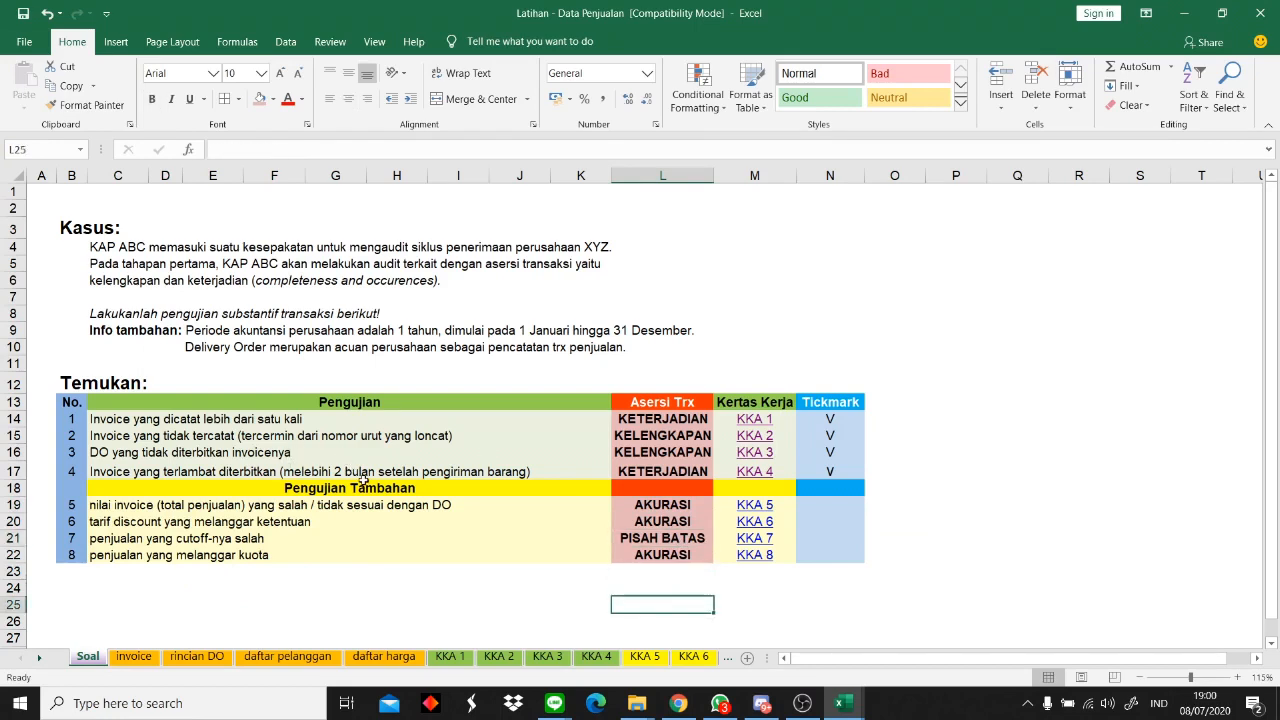
{"action": "left_click", "coordinate": [272, 540]}
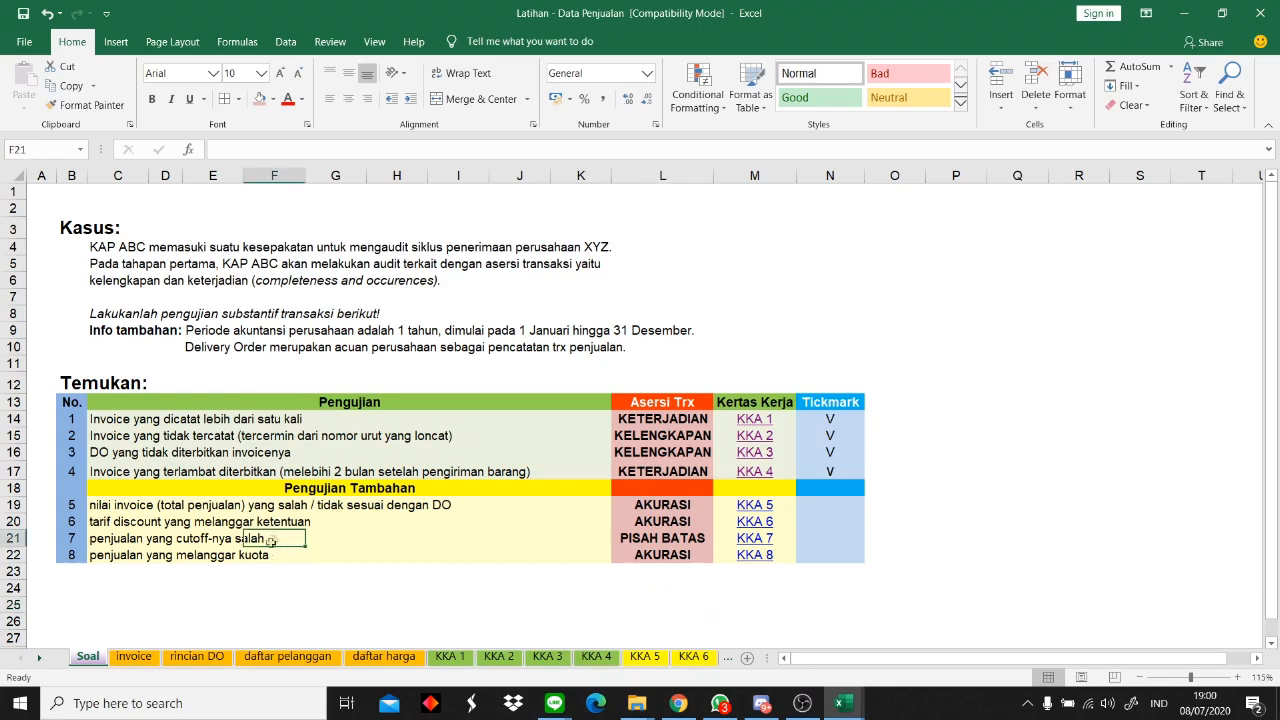
{"action": "left_click", "coordinate": [364, 561]}
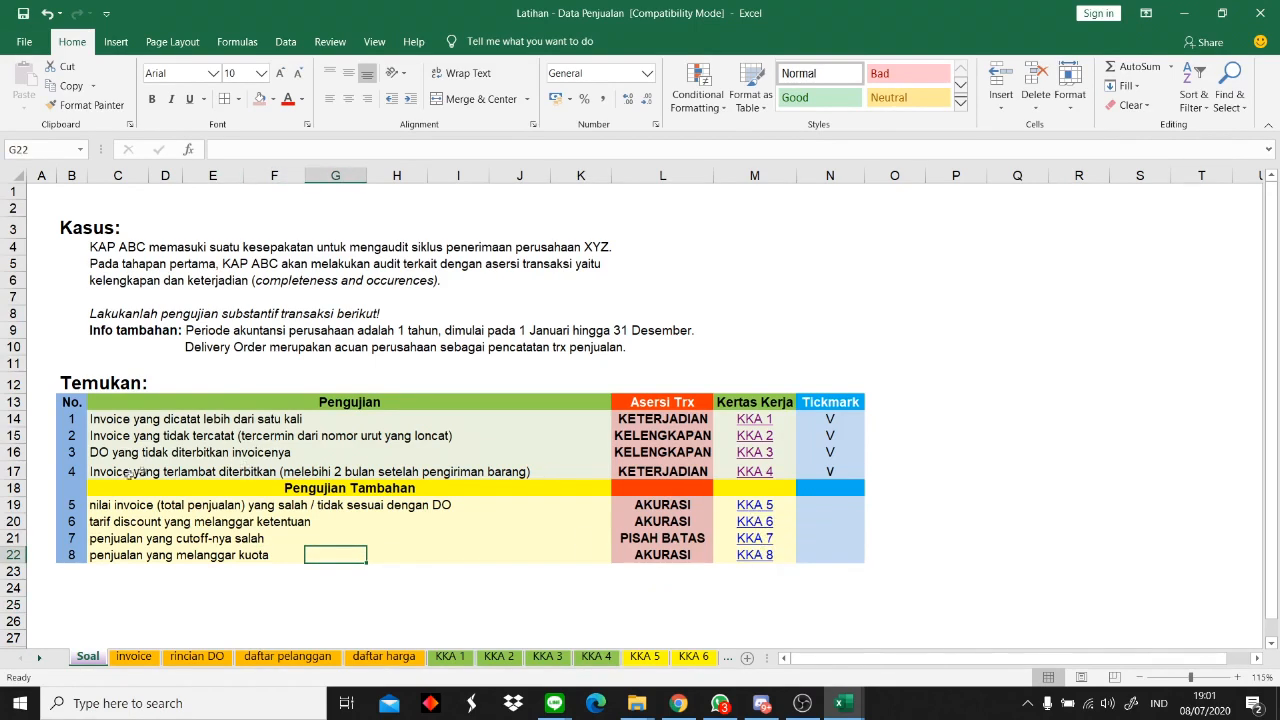
{"action": "left_click", "coordinate": [118, 505]}
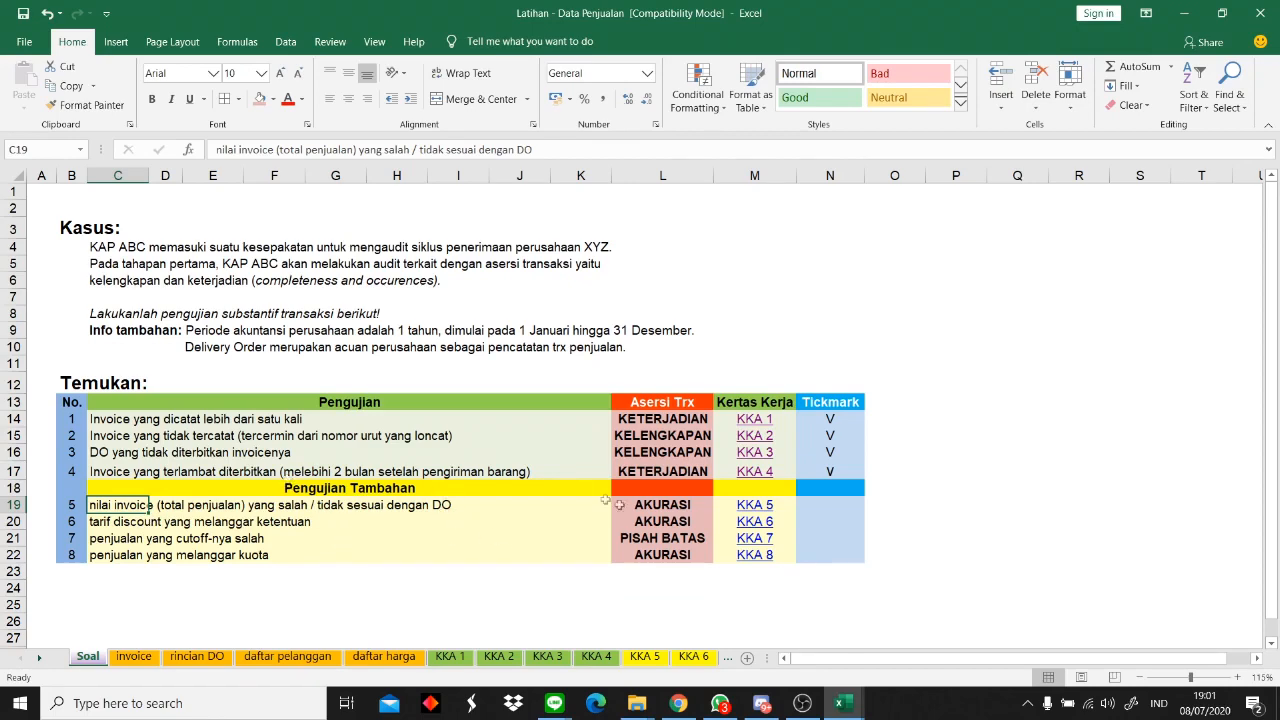
- Open the KKA 5 working paper and examine its REKALKULASI RINCIAN DO table
{"action": "left_click", "coordinate": [755, 506]}
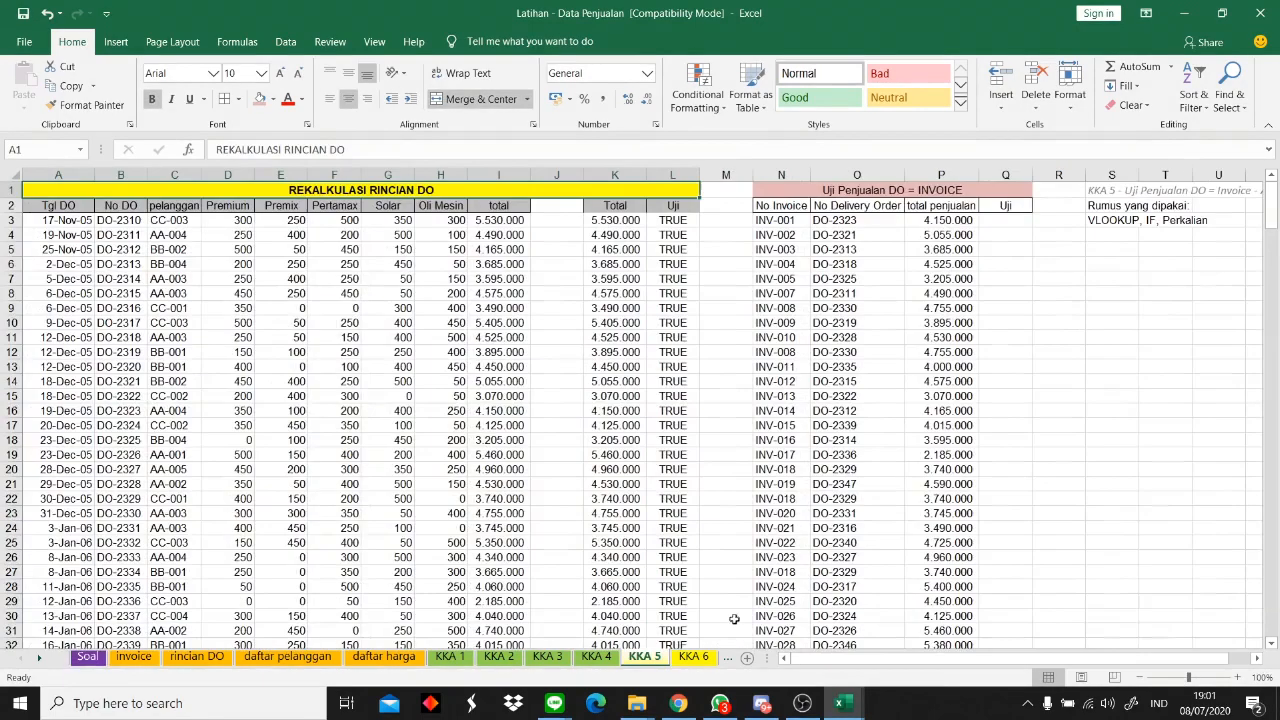
{"action": "left_click", "coordinate": [352, 426]}
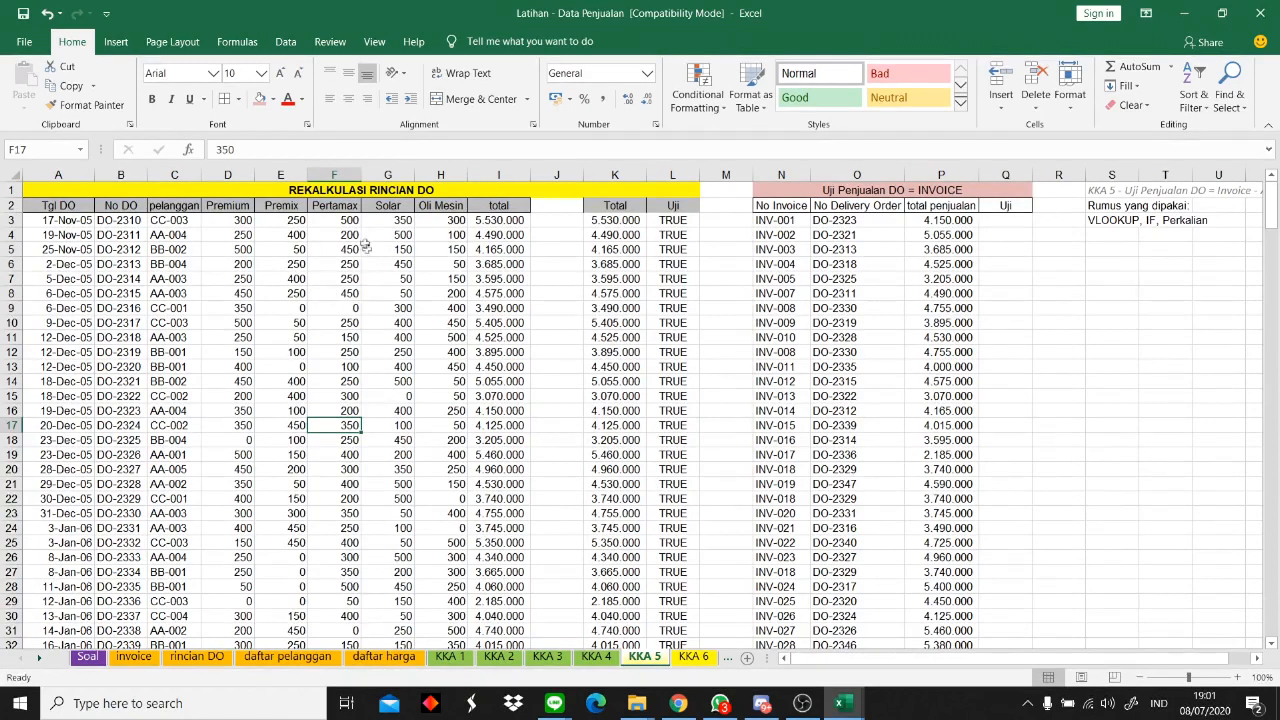
{"action": "left_click", "coordinate": [320, 190]}
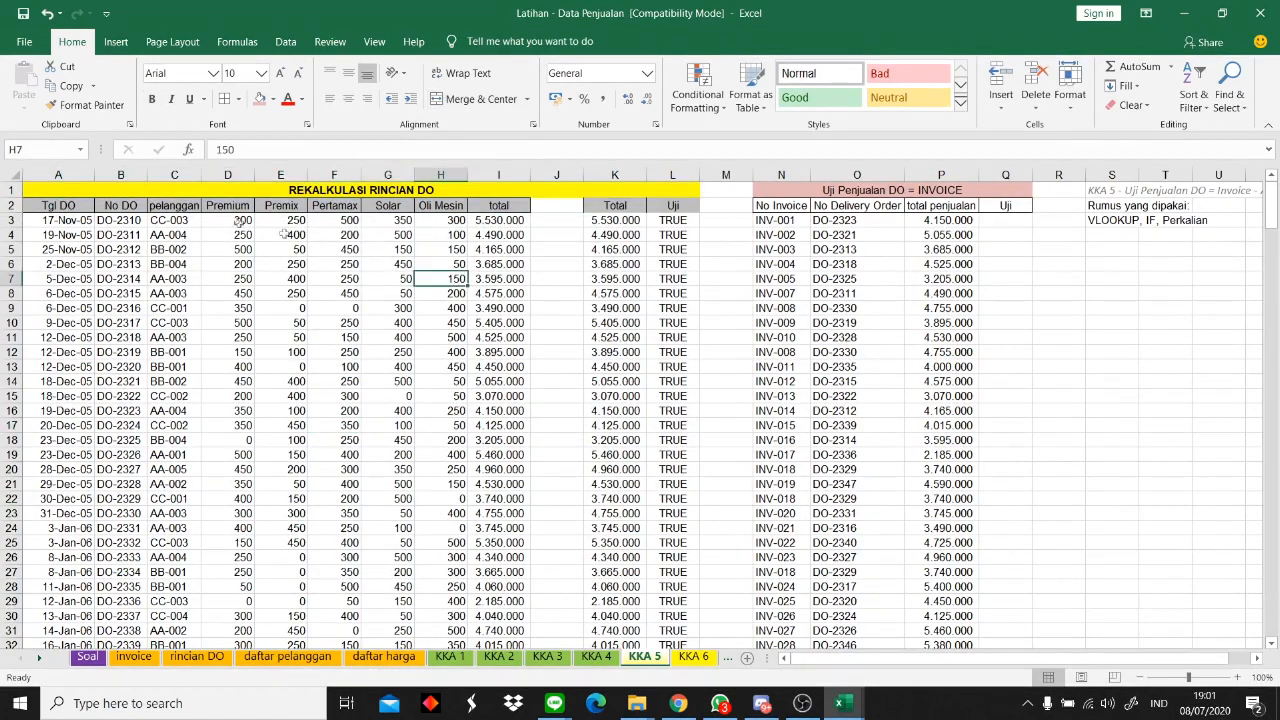
{"action": "left_click_drag", "start_coordinate": [54, 210], "coordinate": [487, 494]}
{"action": "left_click", "coordinate": [408, 512]}
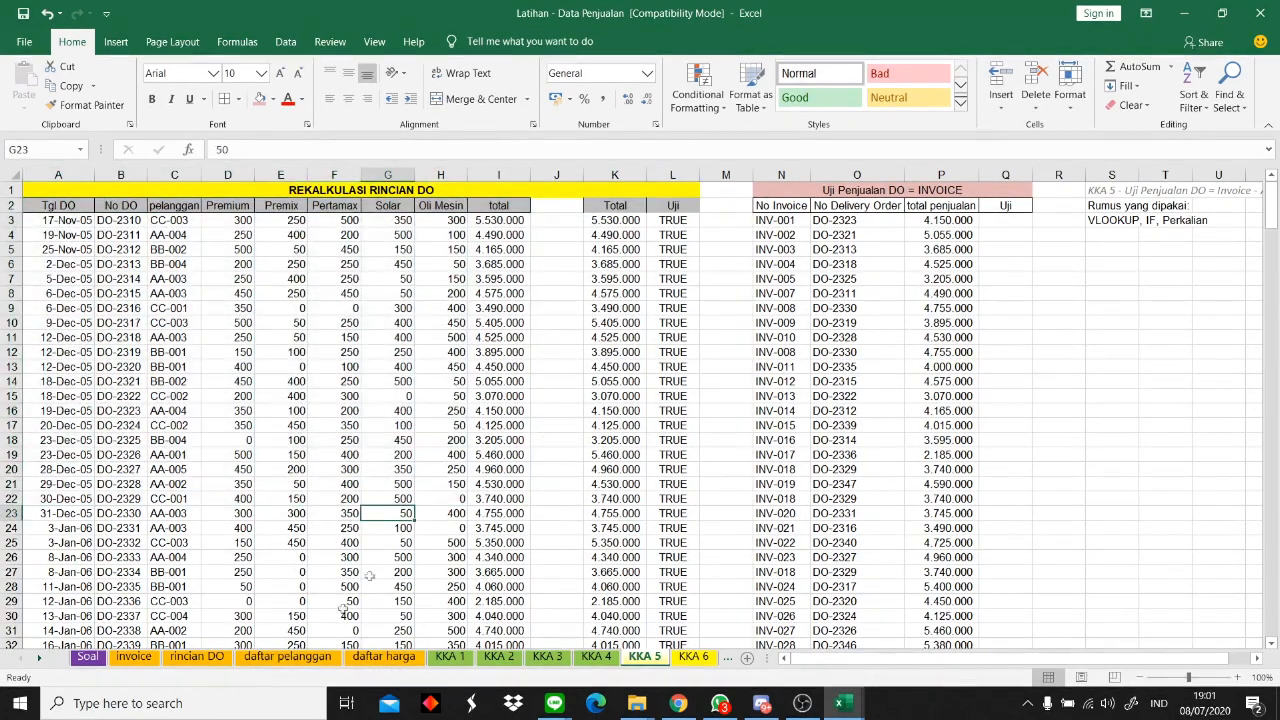
- Compare the source data on the rincian DO sheet with the recalculation table on KKA 5
{"action": "left_click", "coordinate": [206, 657]}
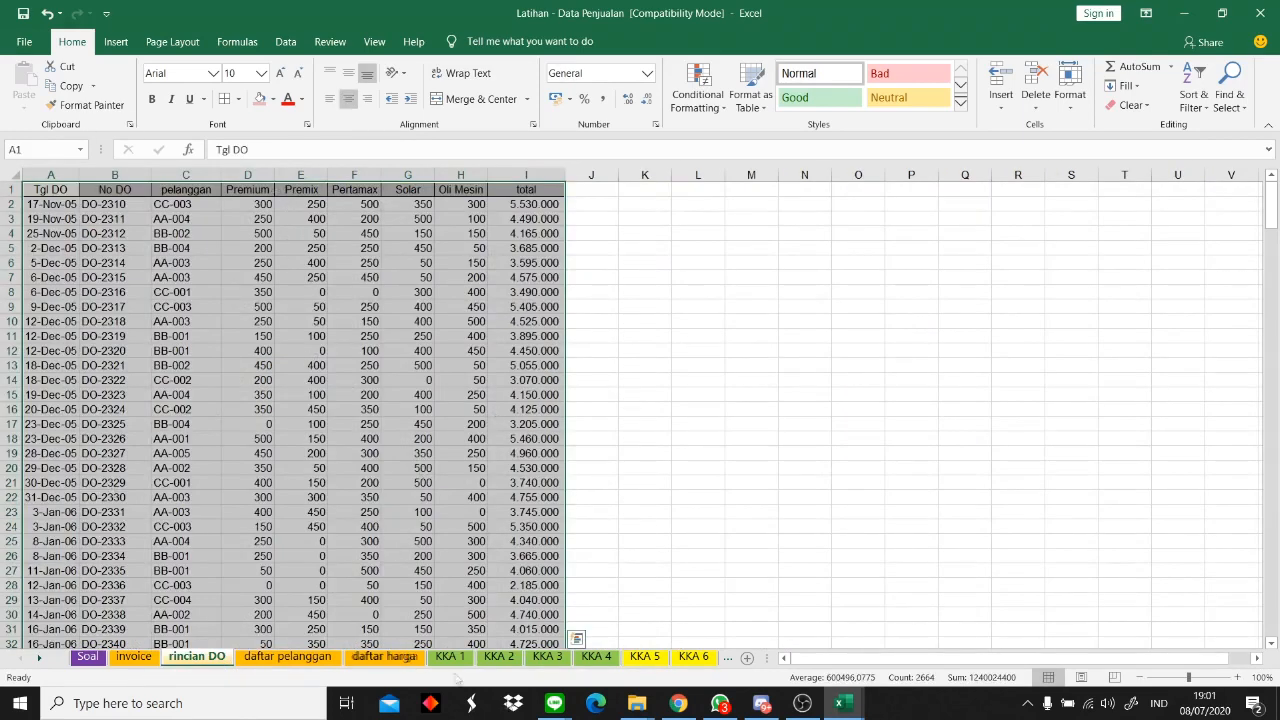
{"action": "left_click", "coordinate": [583, 661]}
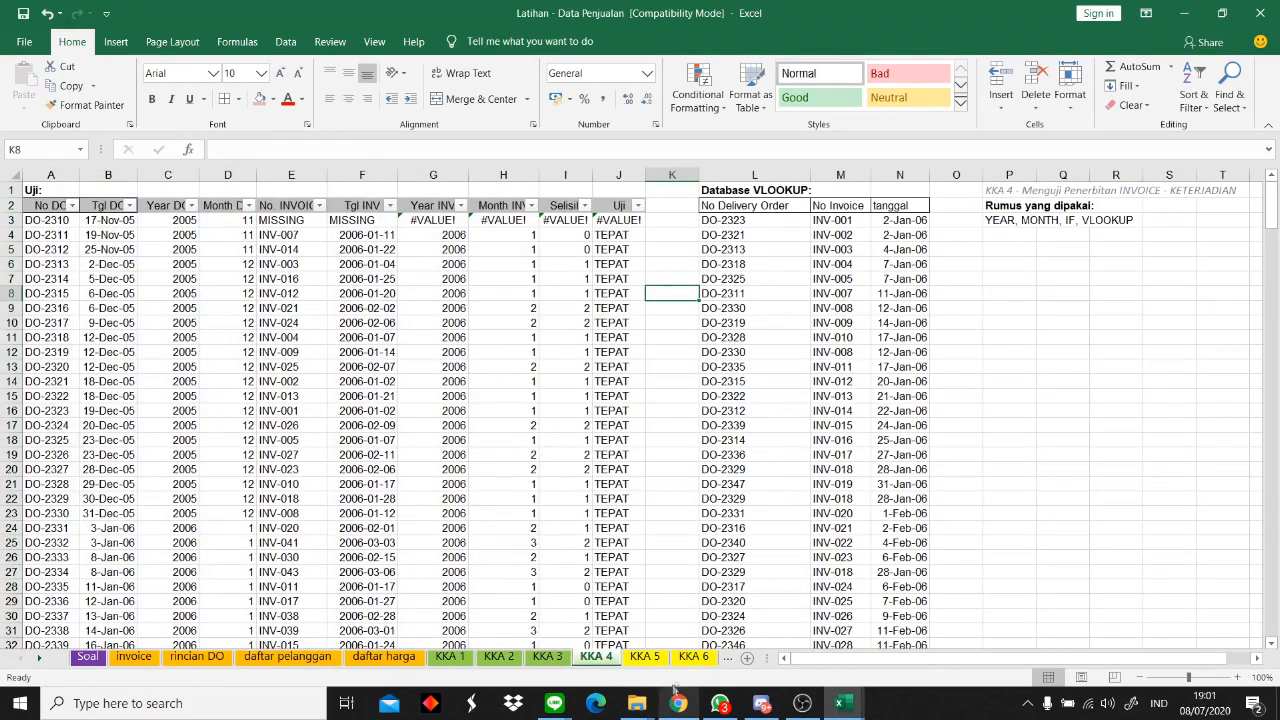
{"action": "left_click", "coordinate": [645, 662]}
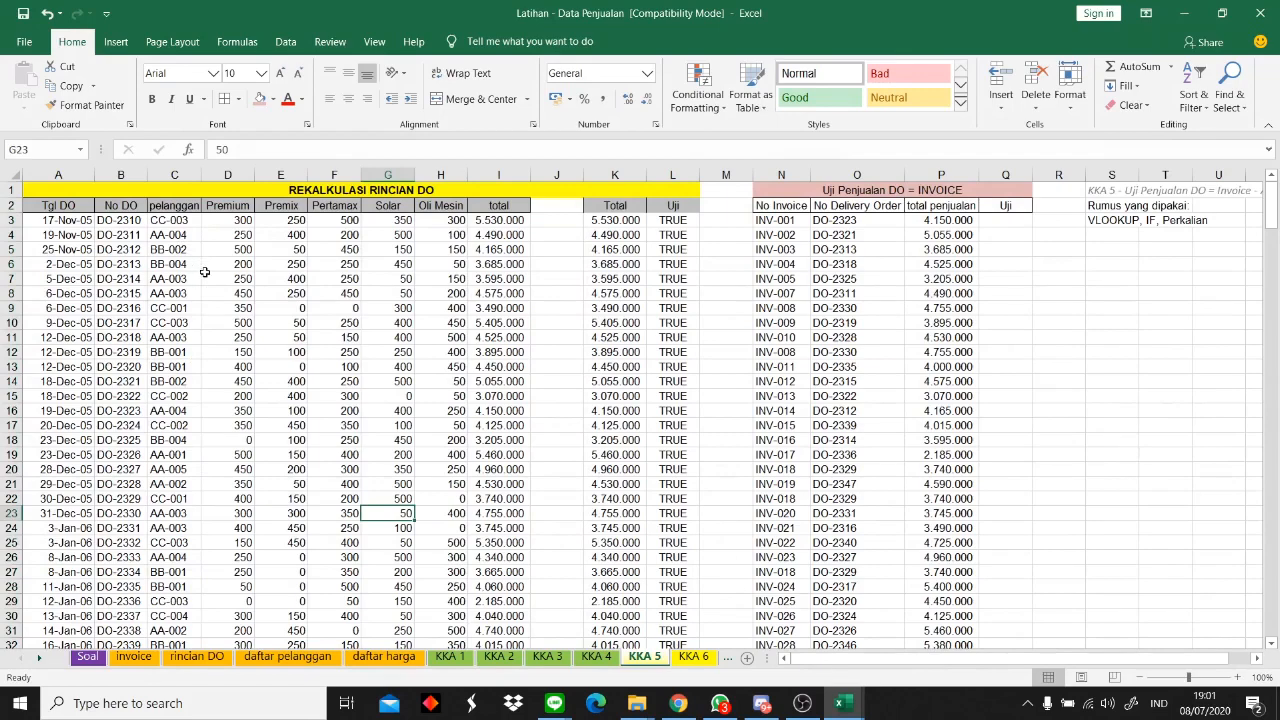
{"action": "left_click_drag", "start_coordinate": [58, 216], "coordinate": [465, 515]}
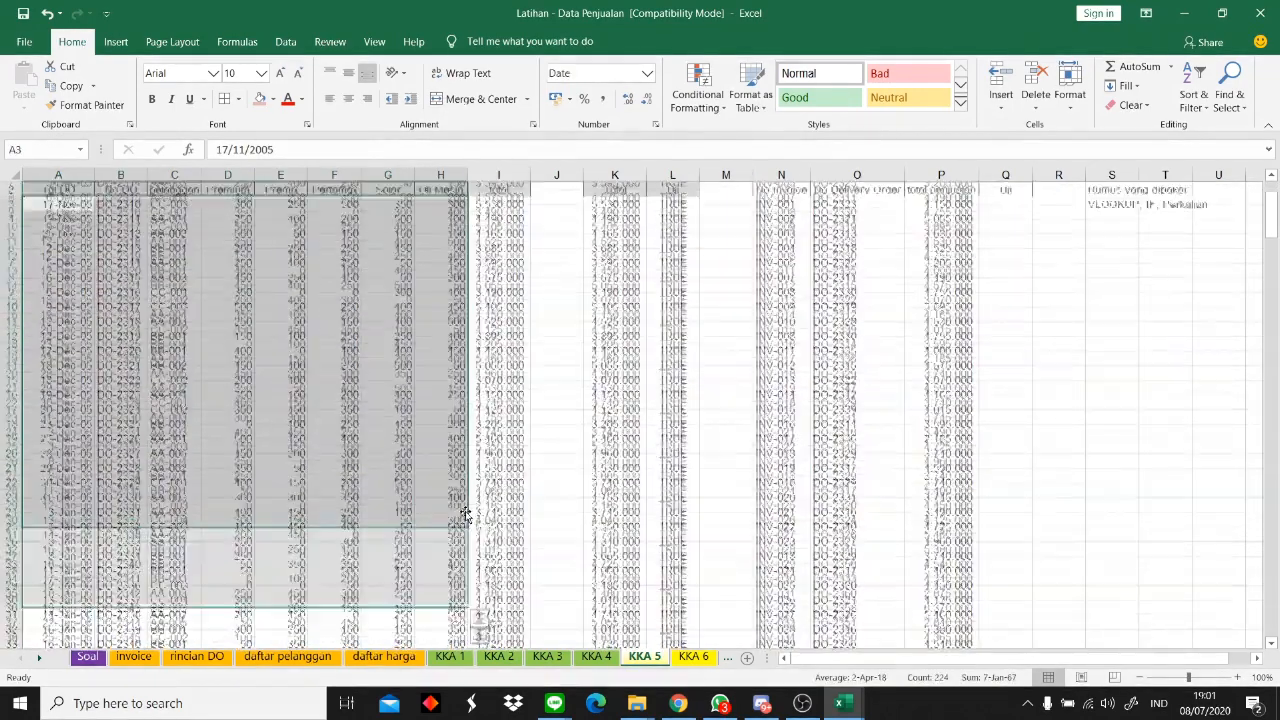
{"action": "left_click", "coordinate": [541, 409]}
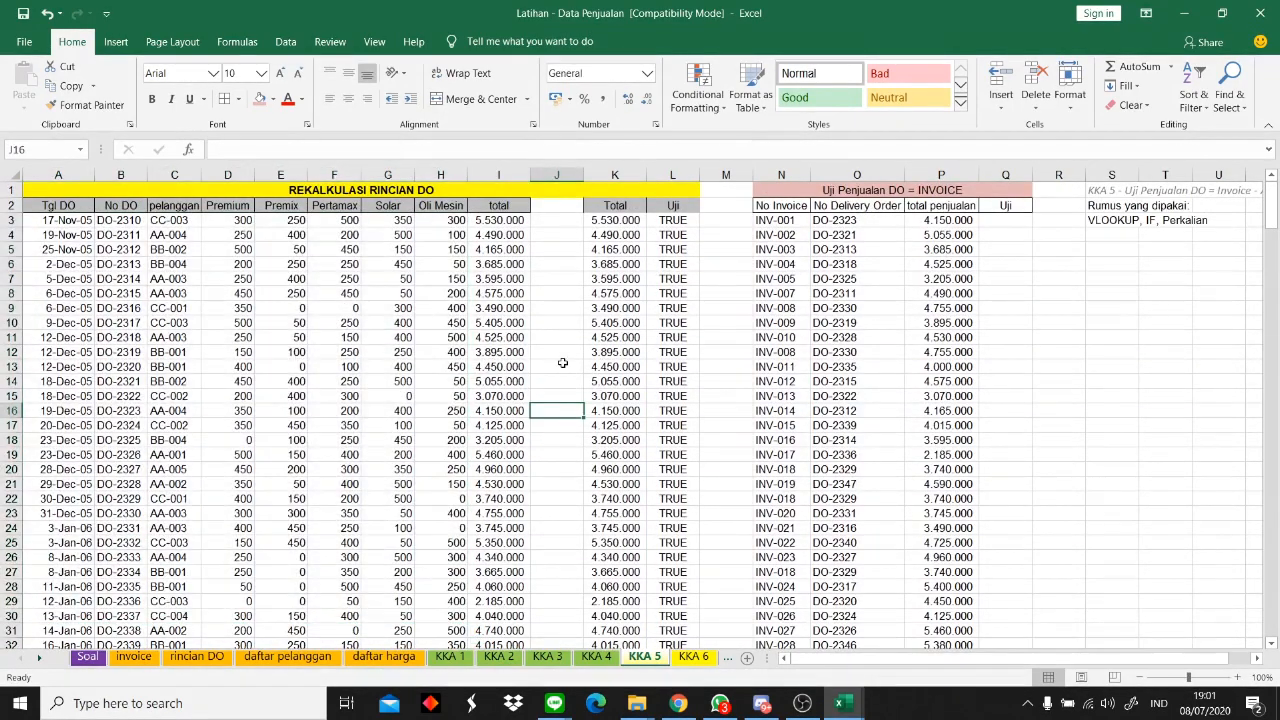
- Inspect the Total formula in K3 and check the Premium price it references on the daftar harga sheet, returning to KKA 5
{"action": "left_click", "coordinate": [606, 218]}
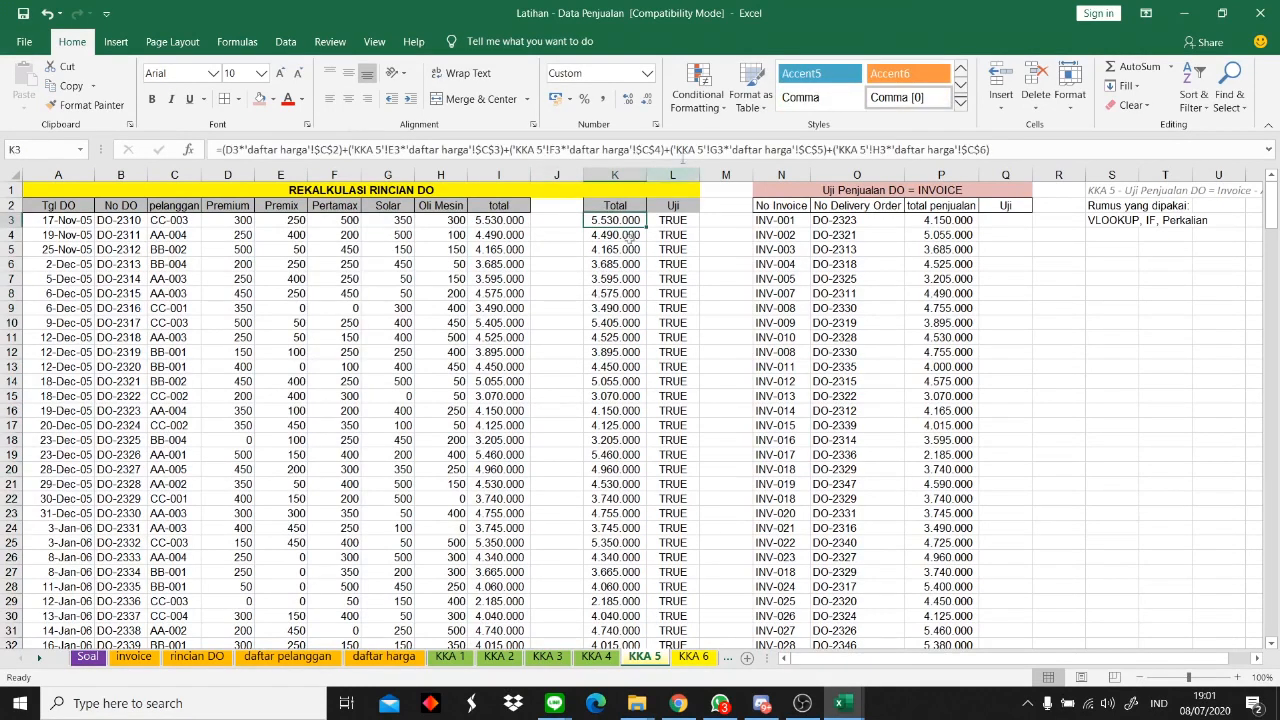
{"action": "left_click", "coordinate": [1003, 153]}
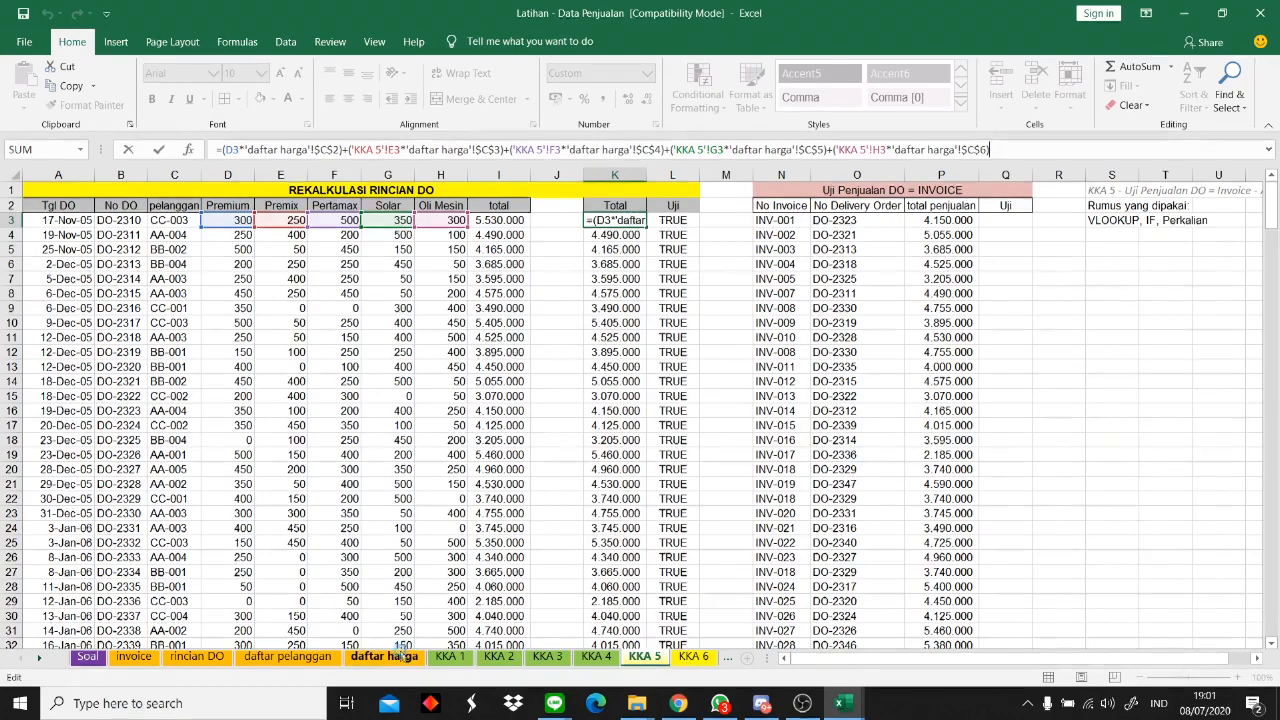
{"action": "left_click", "coordinate": [384, 656]}
{"action": "left_click", "coordinate": [196, 203]}
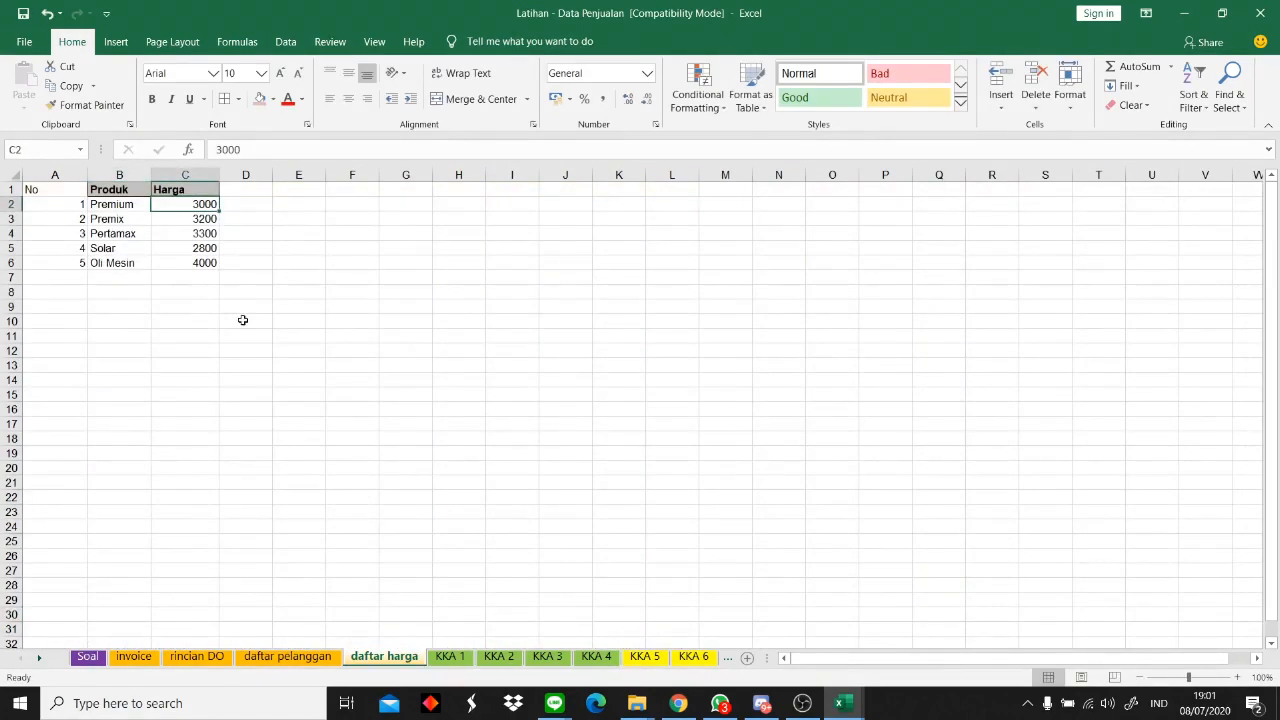
{"action": "left_click", "coordinate": [643, 656]}
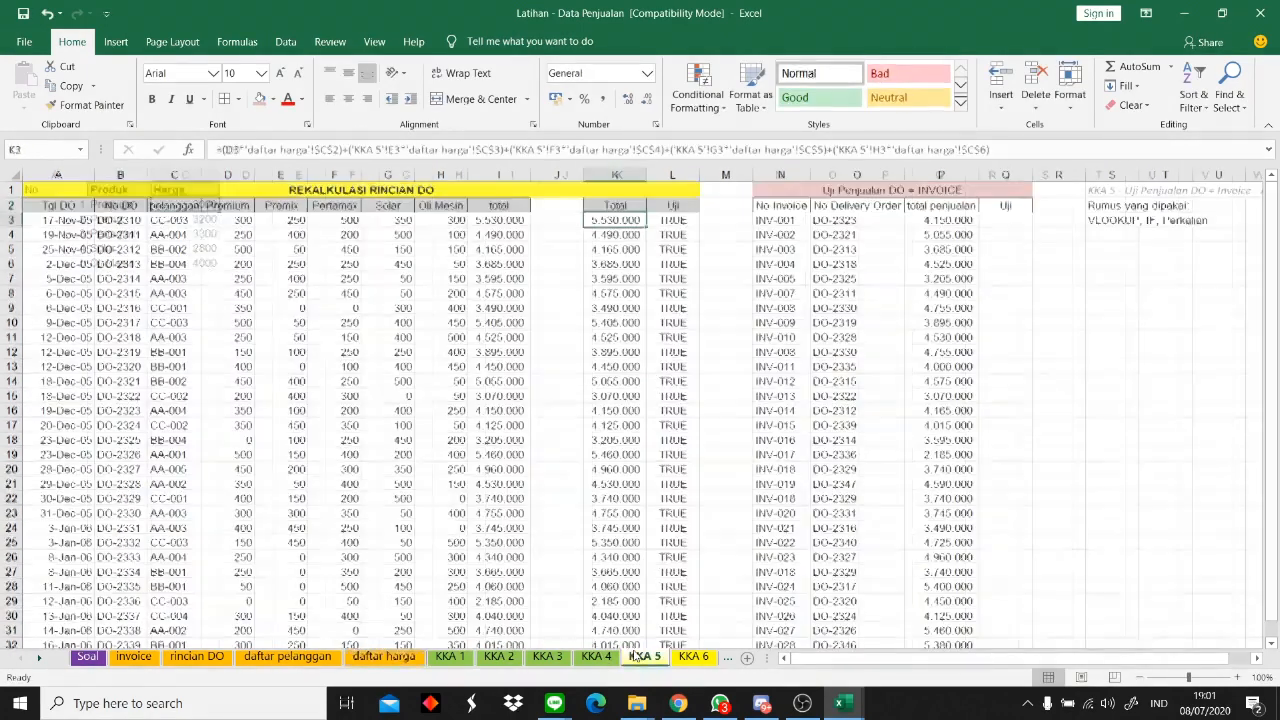
- Examine the cell references in K3's Total formula, keep it as is, and review the recalculated totals down the column
{"action": "left_click", "coordinate": [541, 150]}
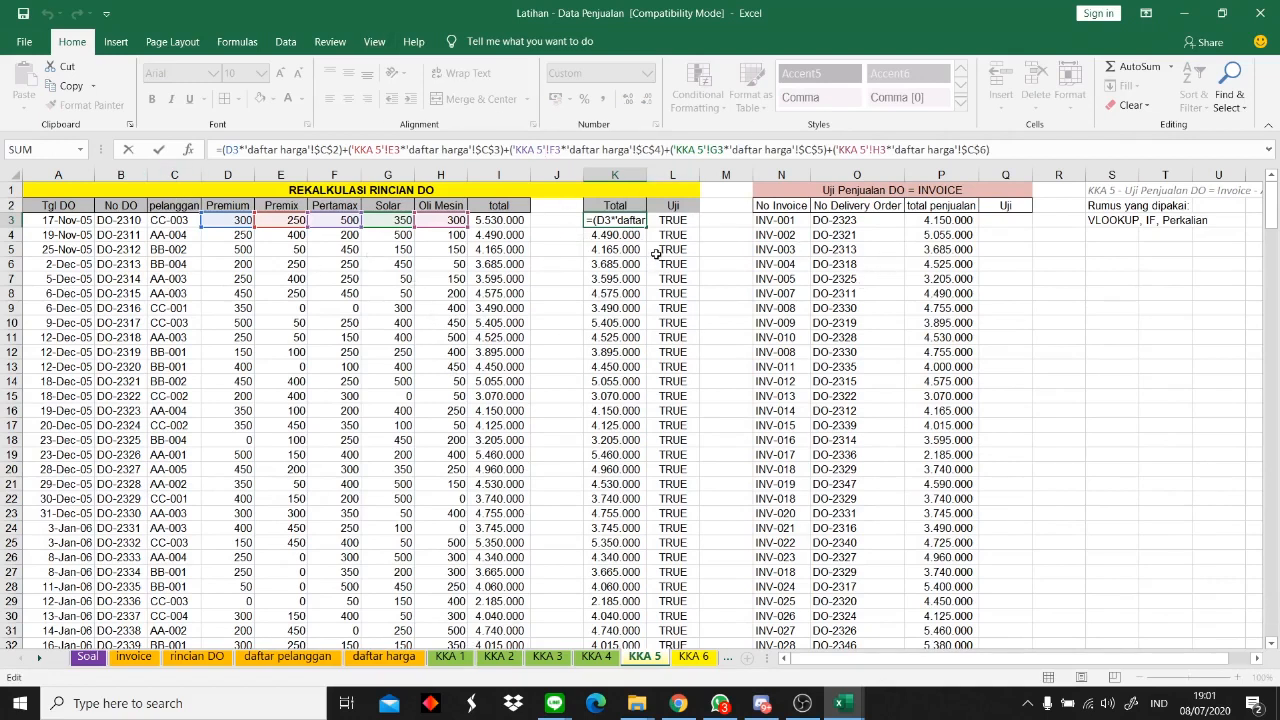
{"action": "key", "text": "ctrl+Return"}
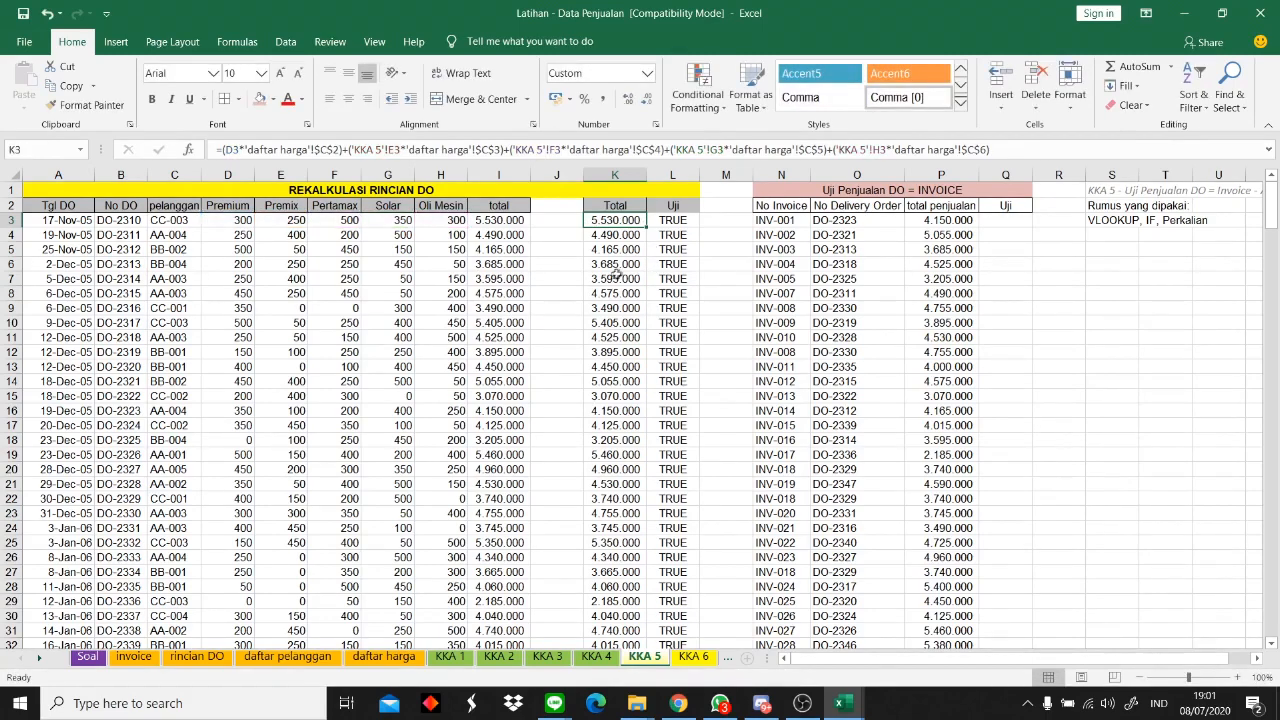
{"action": "scroll", "coordinate": [640, 480], "scroll_direction": "down", "scroll_amount": 6}
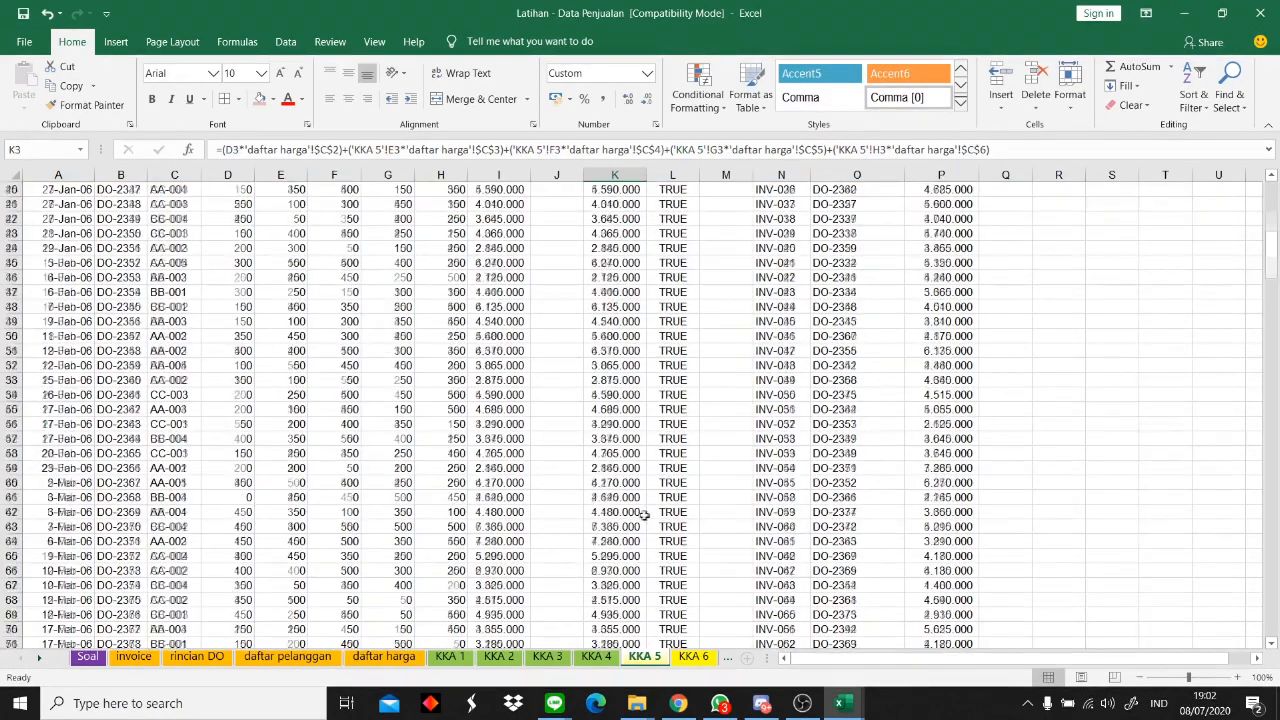
{"action": "scroll", "coordinate": [645, 502], "scroll_direction": "up", "scroll_amount": 6}
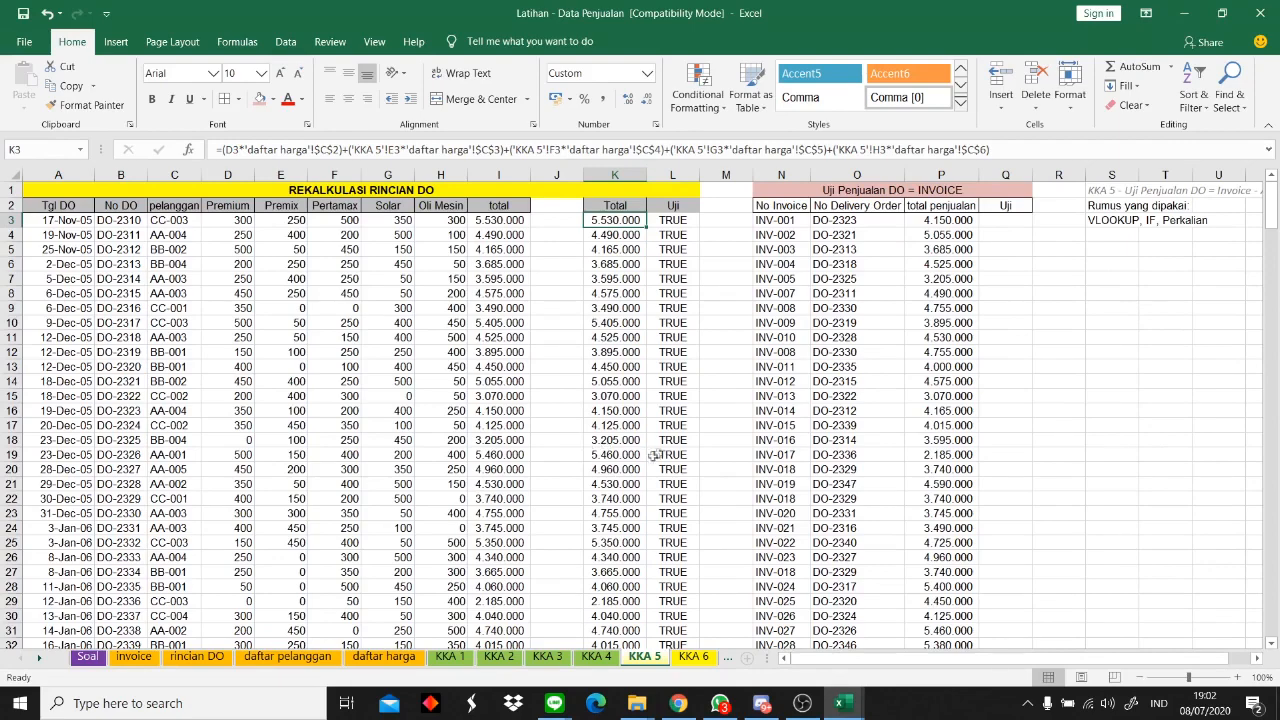
- Review the totals in the recalculation table and inspect the Uji formula in L3 with the cells it compares
{"action": "scroll", "coordinate": [653, 455], "scroll_direction": "down", "scroll_amount": 12}
{"action": "scroll", "coordinate": [726, 427], "scroll_direction": "up", "scroll_amount": 12}
{"action": "left_click", "coordinate": [522, 220]}
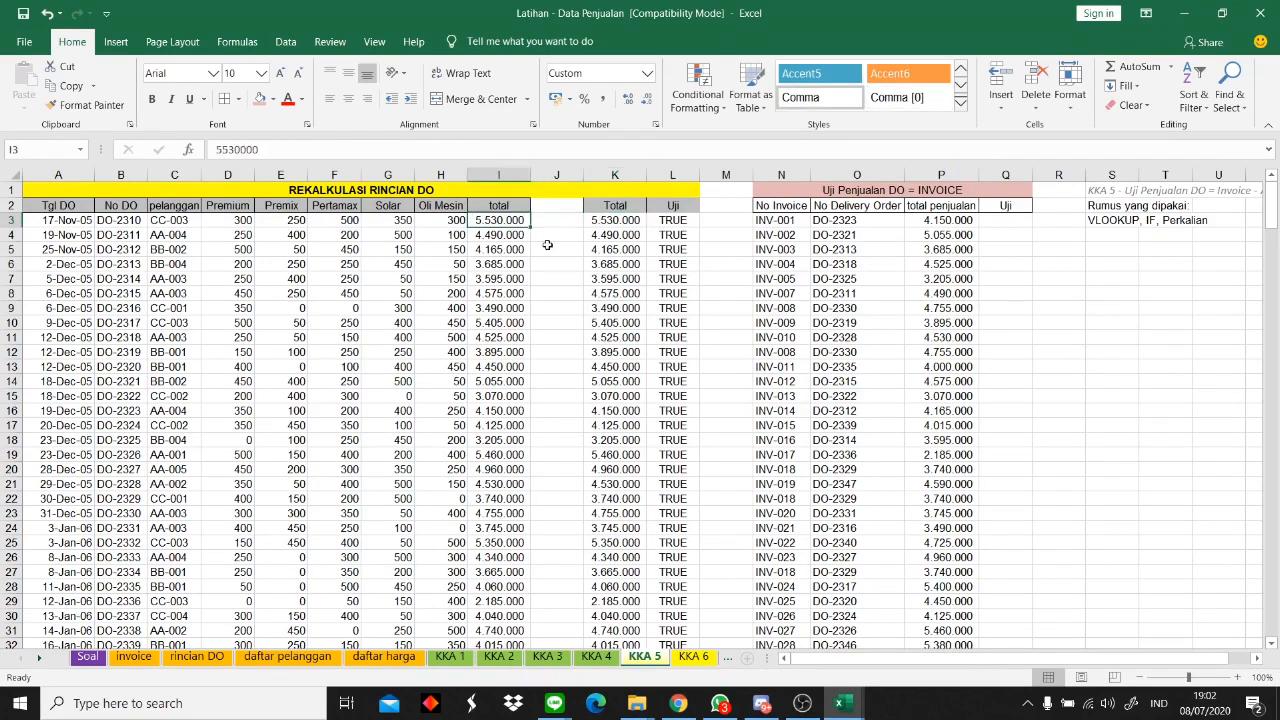
{"action": "left_click", "coordinate": [669, 219]}
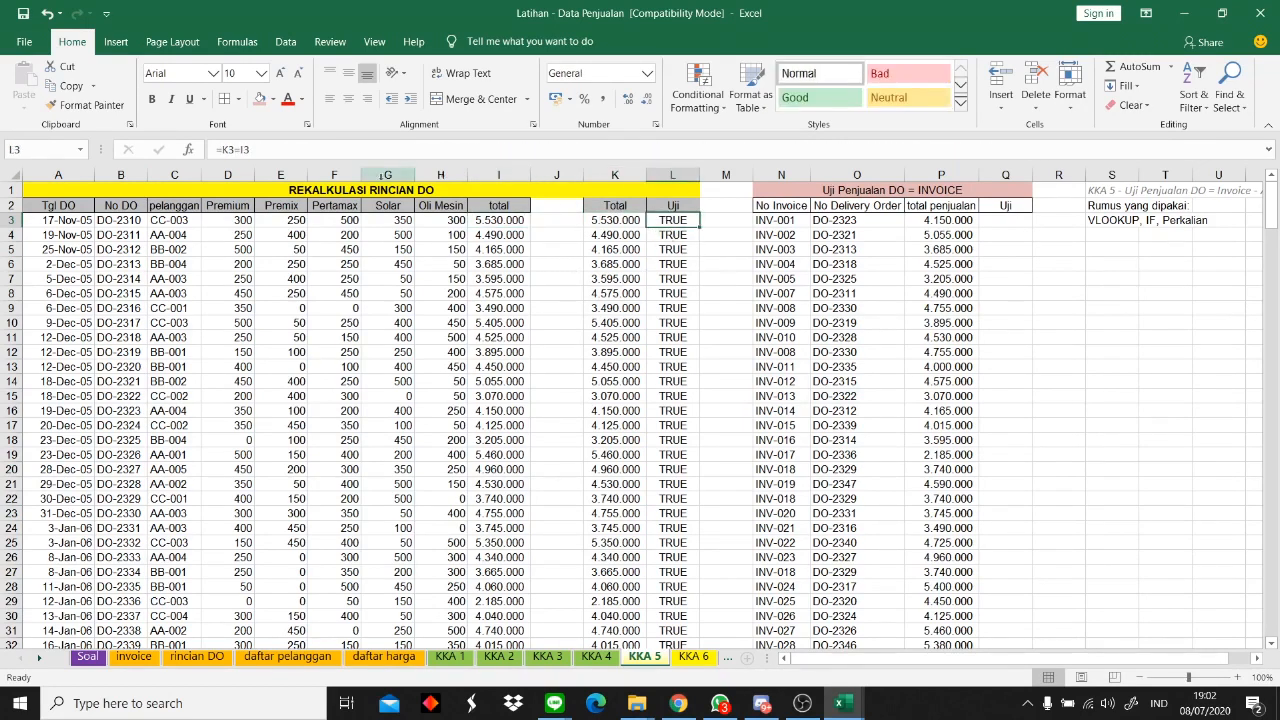
{"action": "key", "text": "F2"}
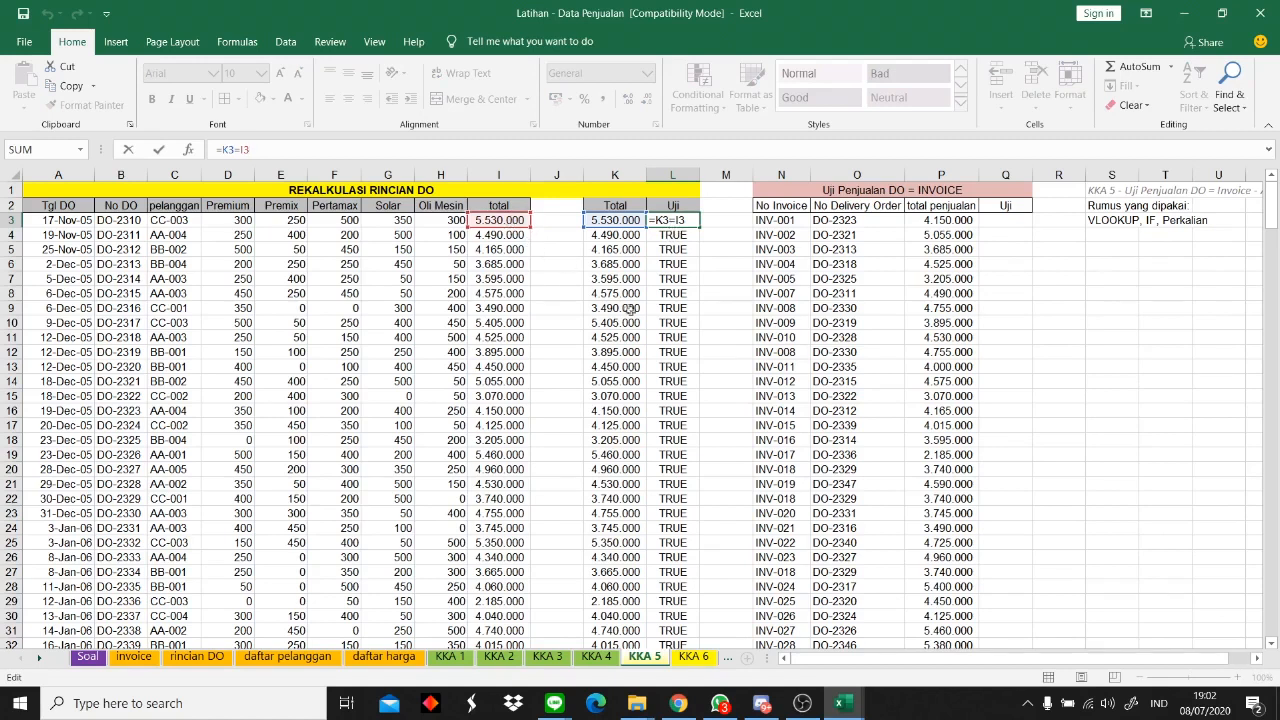
{"action": "key", "text": "Return"}
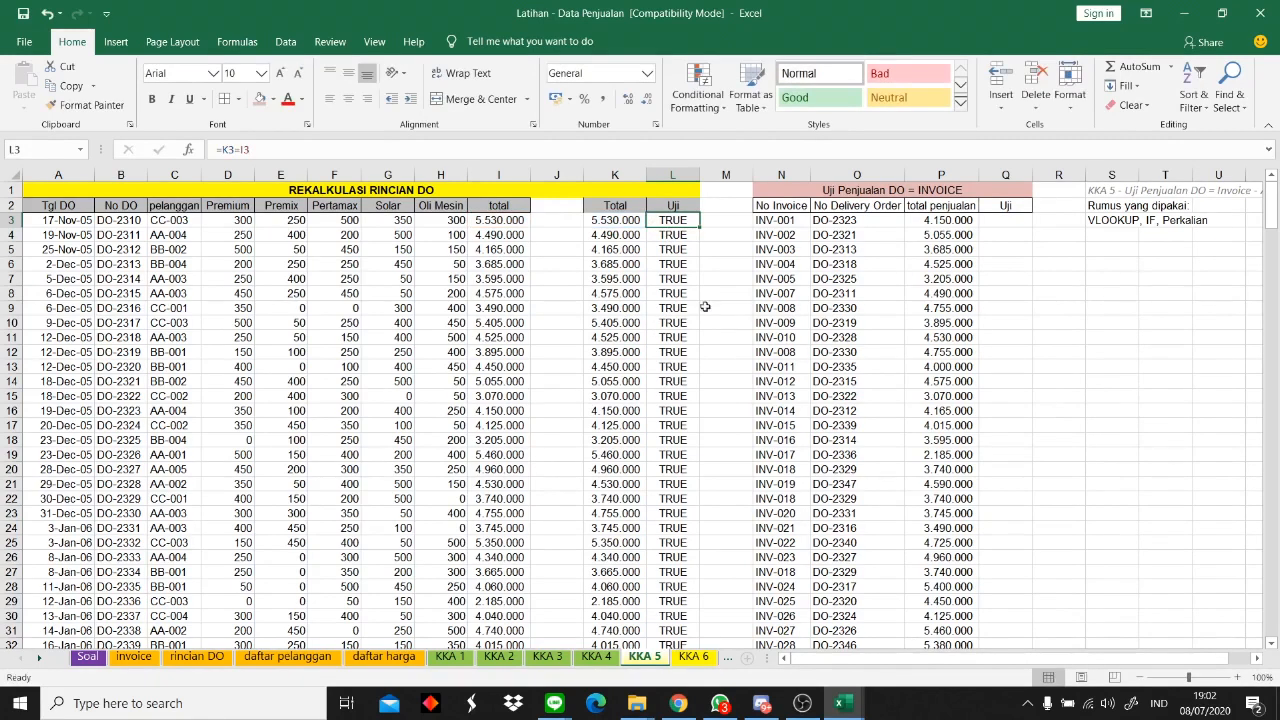
- Temporarily filter the REKALKULASI RINCIAN DO header row to check which values the Uji column contains, and remove the filter
{"action": "left_click", "coordinate": [704, 281]}
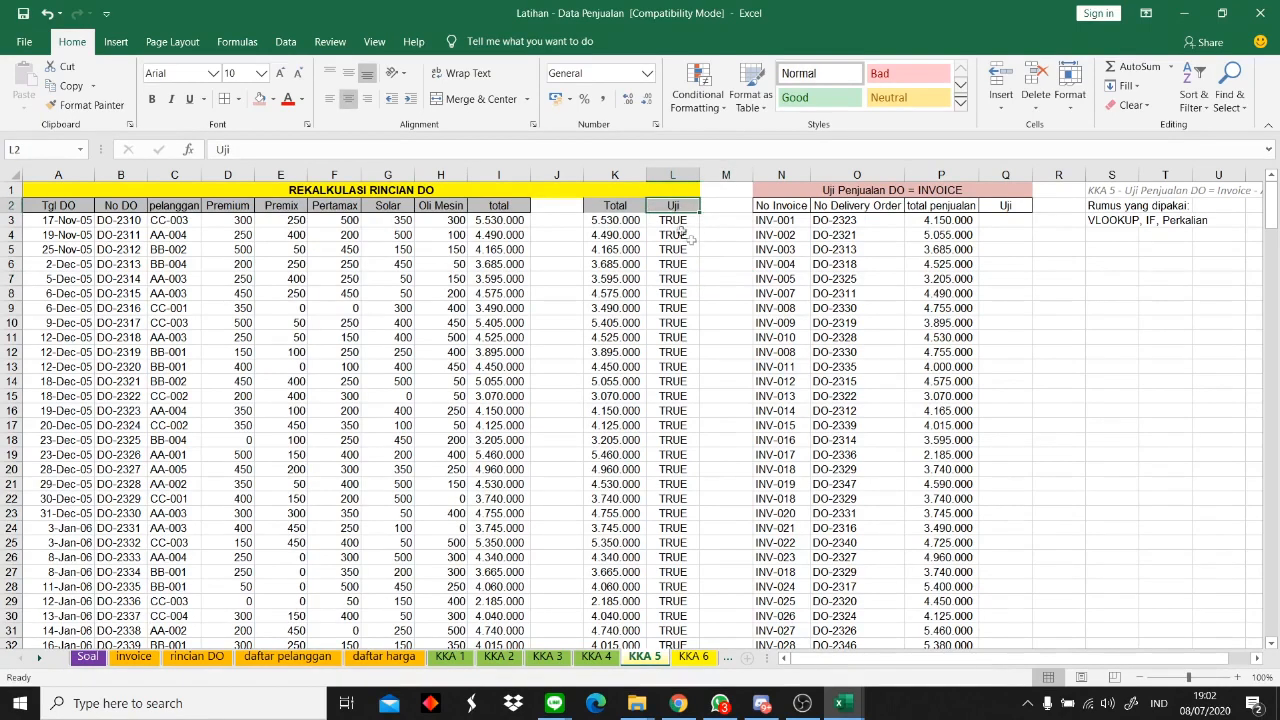
{"action": "left_click_drag", "start_coordinate": [60, 205], "coordinate": [690, 206]}
{"action": "left_click", "coordinate": [1190, 100]}
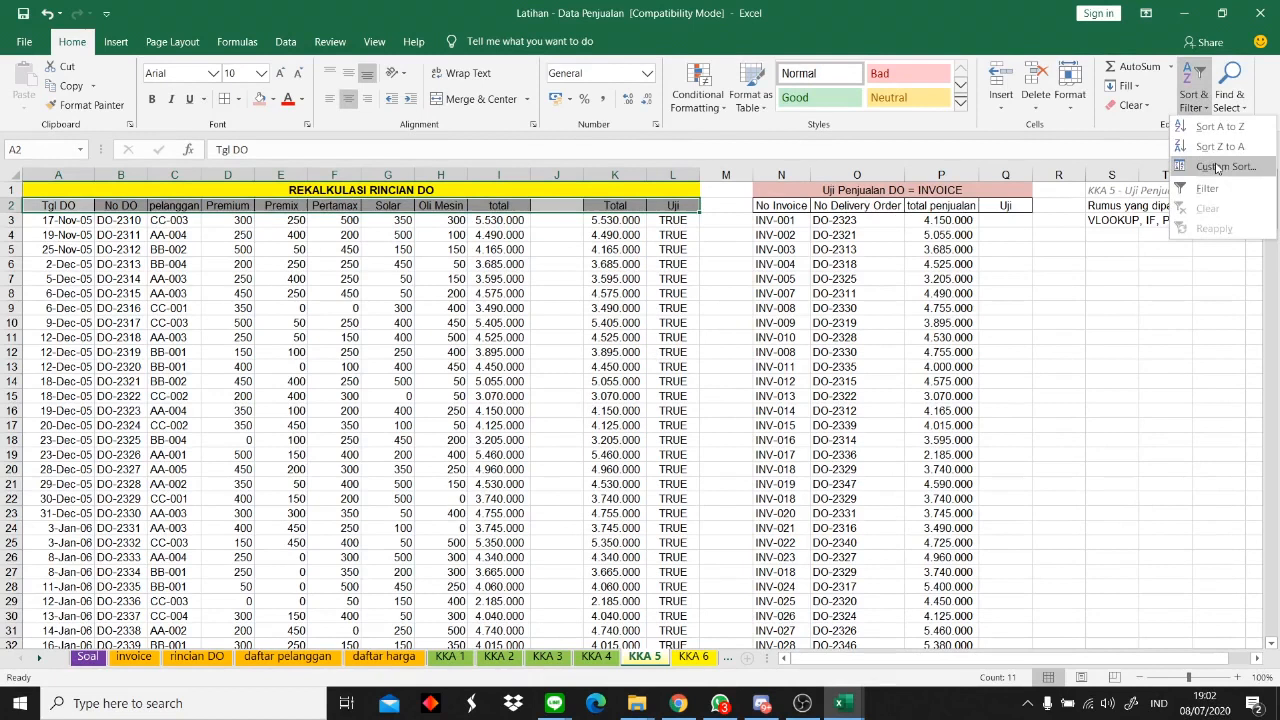
{"action": "left_click", "coordinate": [1205, 188]}
{"action": "left_click", "coordinate": [694, 205]}
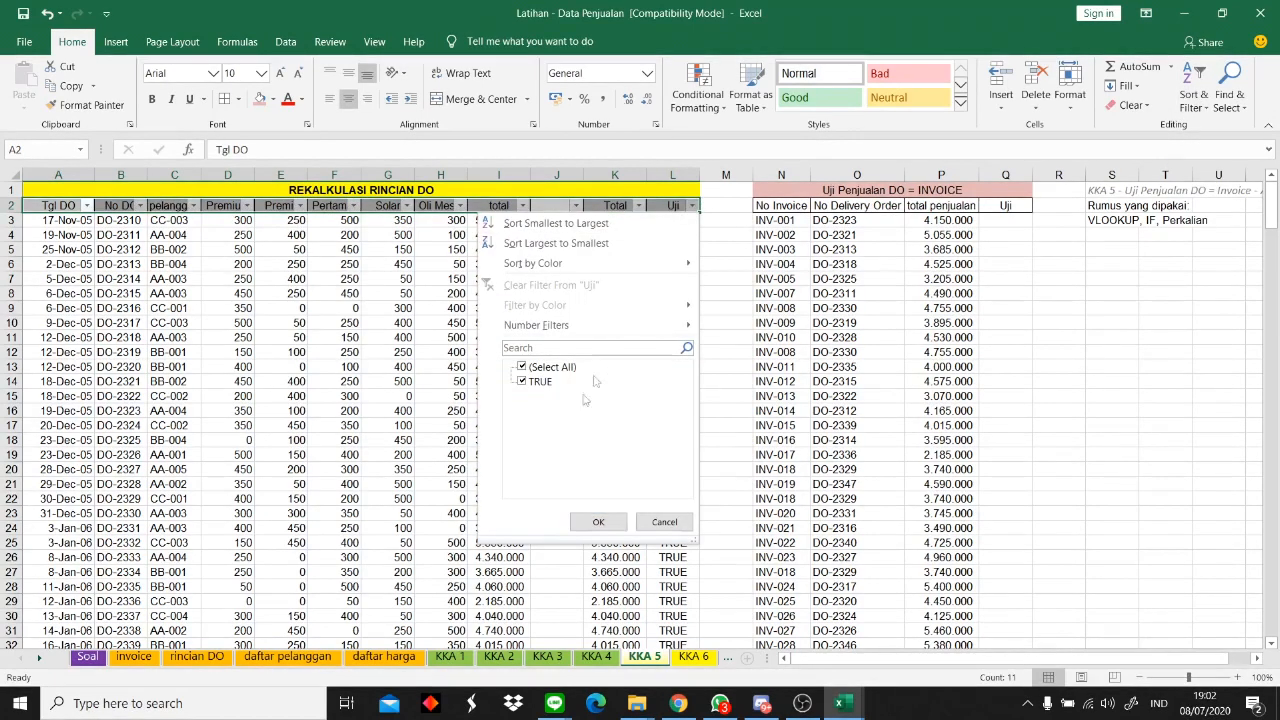
{"action": "left_click", "coordinate": [665, 522]}
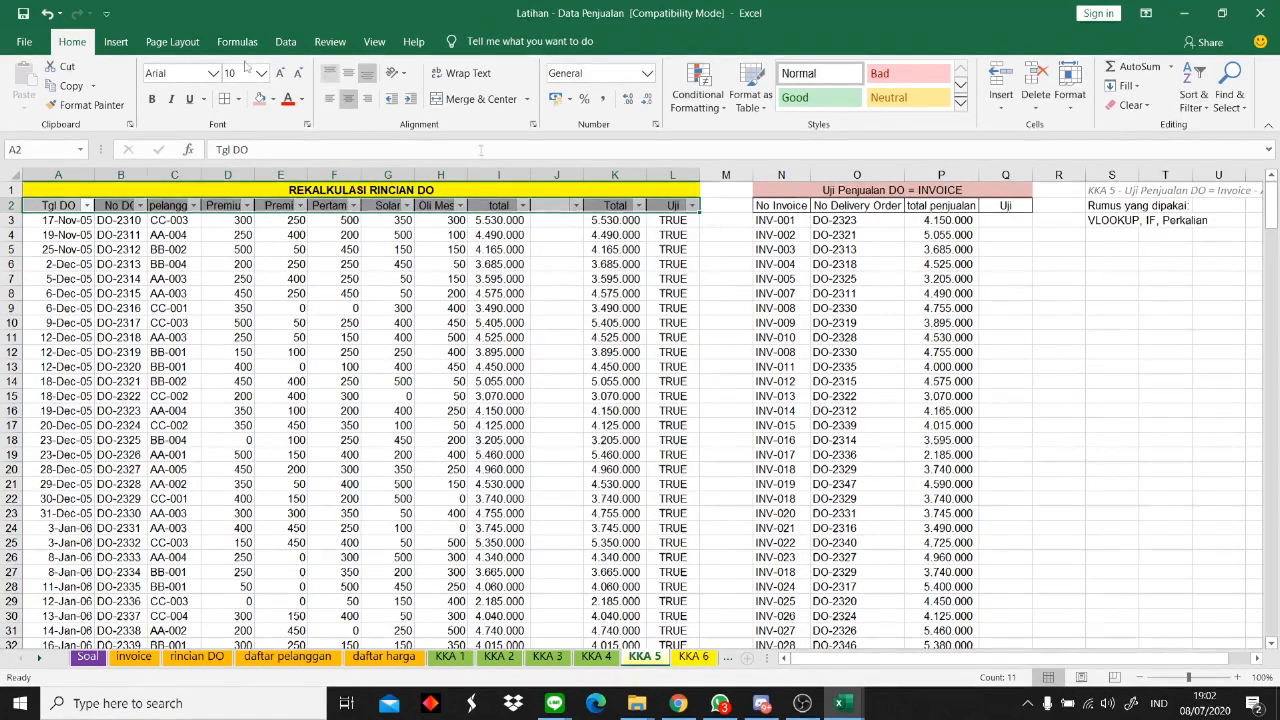
{"action": "left_click", "coordinate": [1192, 100]}
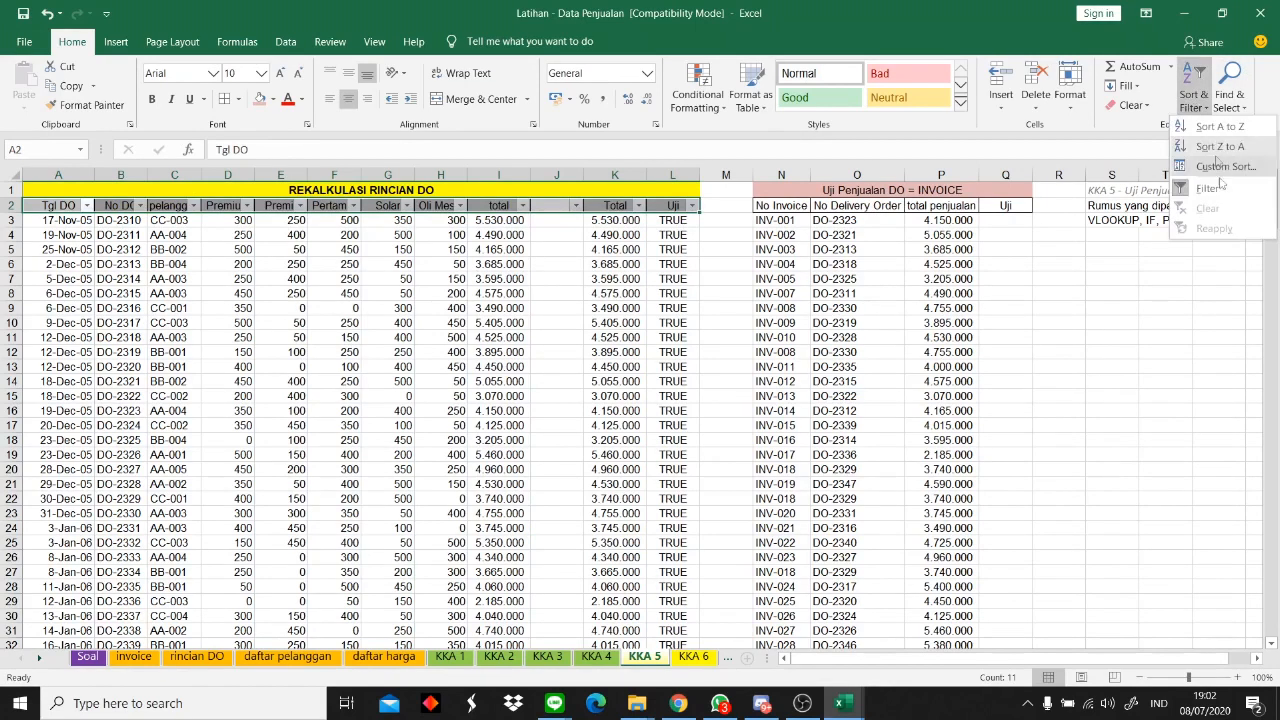
{"action": "left_click", "coordinate": [1205, 188]}
{"action": "left_click", "coordinate": [882, 295]}
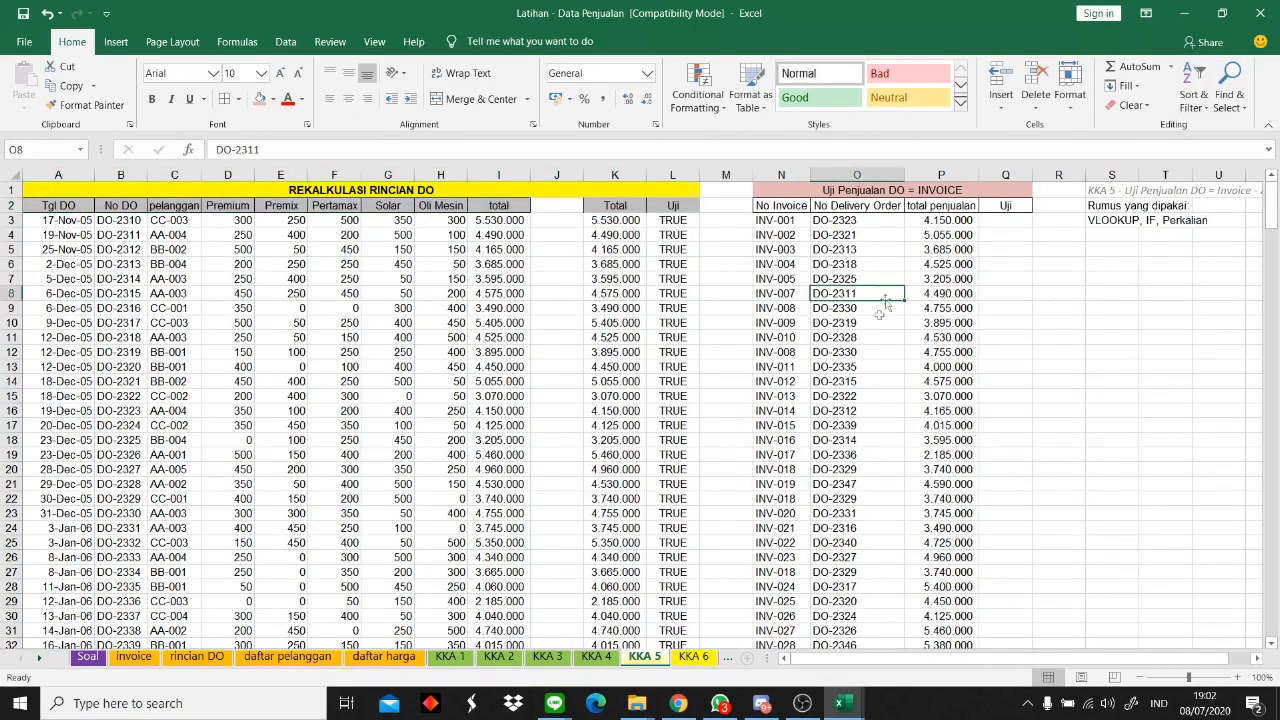
- Start an IF formula in Q3 of the invoice test's Uji column with a VLOOKUP on delivery order O3
{"action": "left_click", "coordinate": [907, 250]}
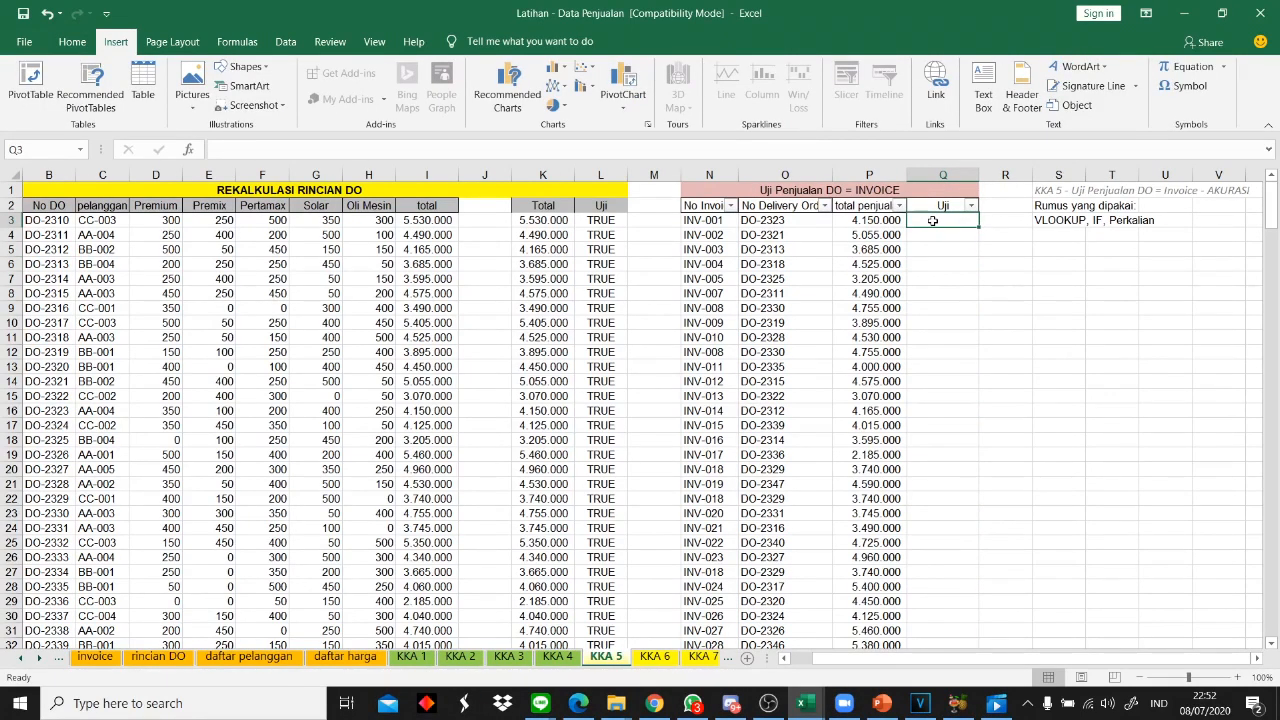
{"action": "type", "text": "=IF"}
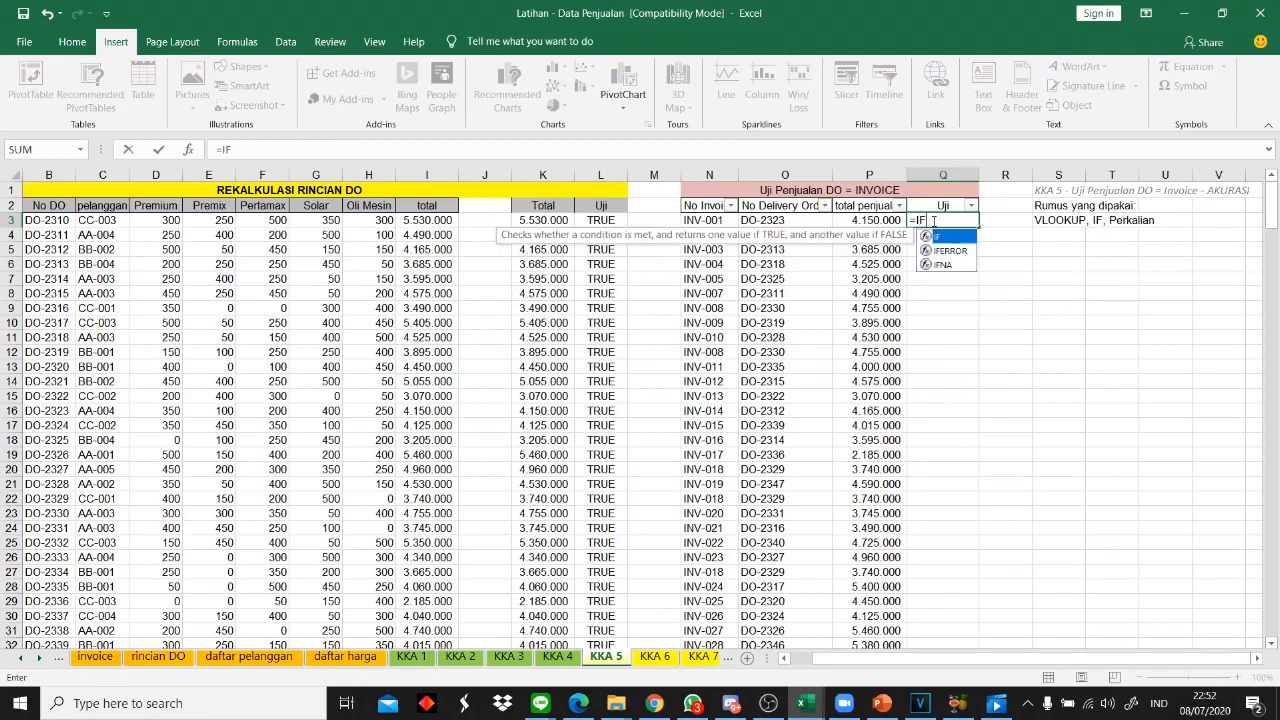
{"action": "type", "text": "(VLOOKU"}
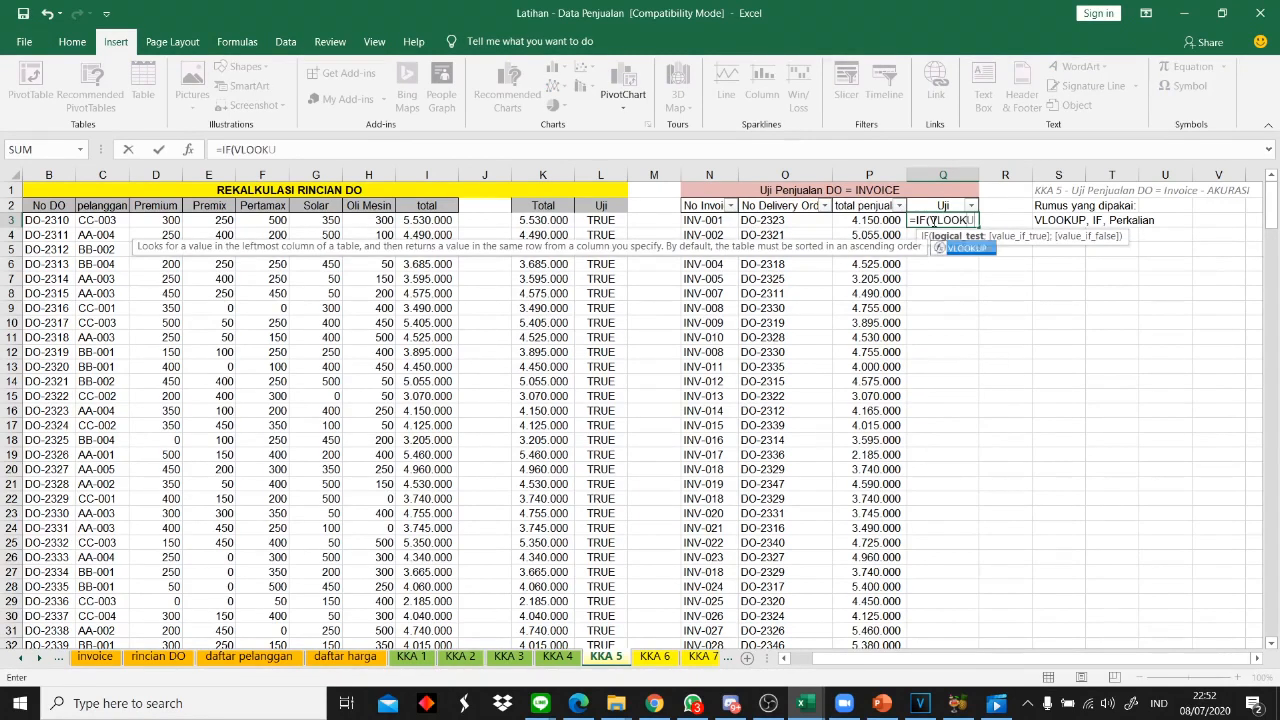
{"action": "type", "text": "P("}
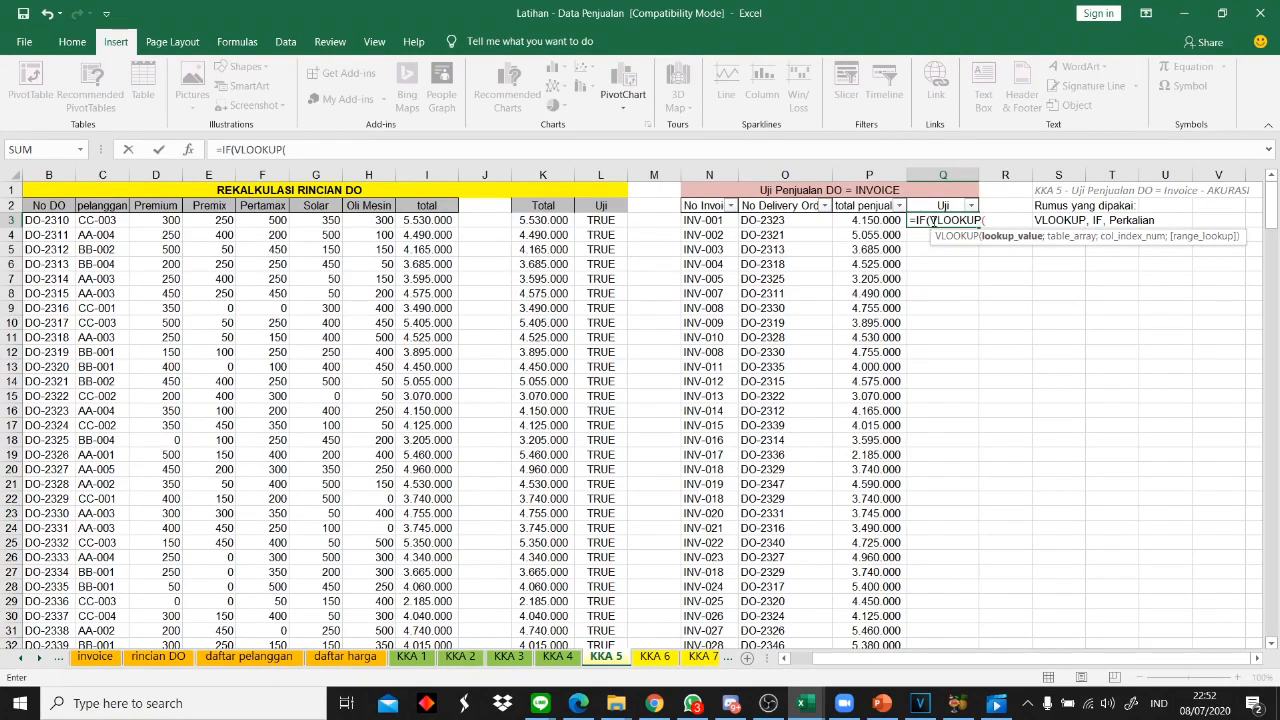
{"action": "left_click", "coordinate": [774, 222]}
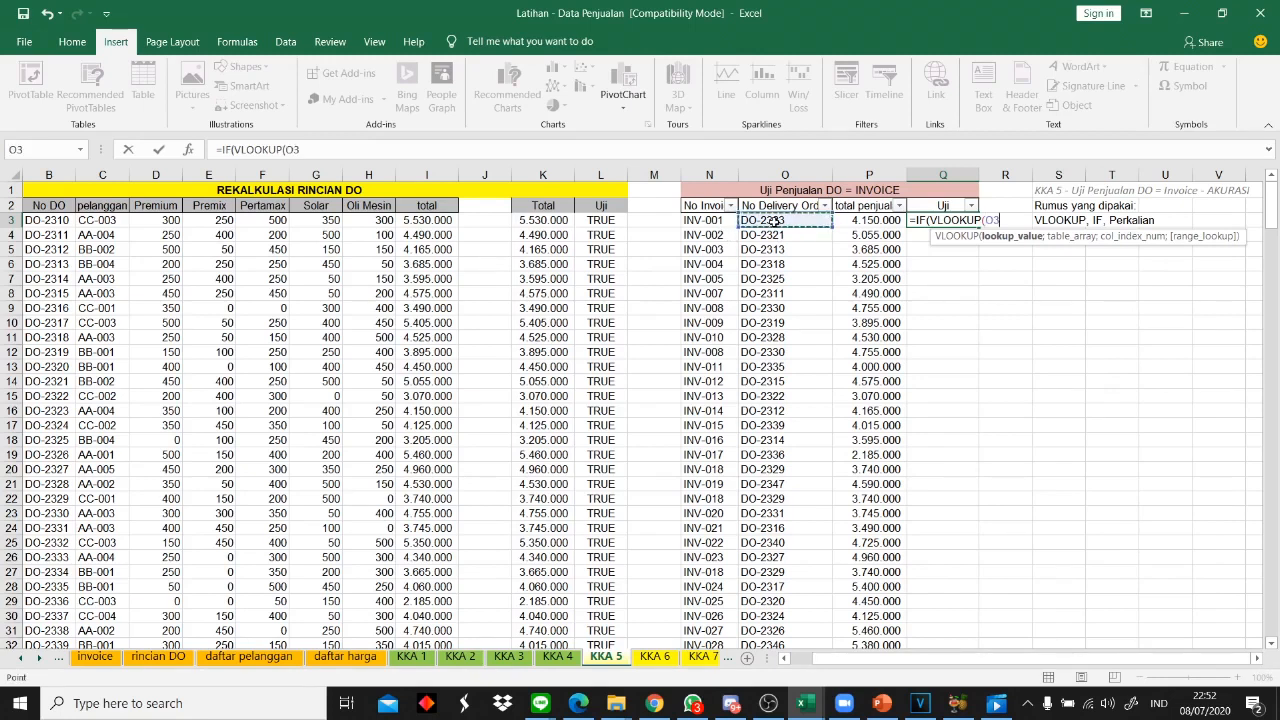
{"action": "type", "text": ";"}
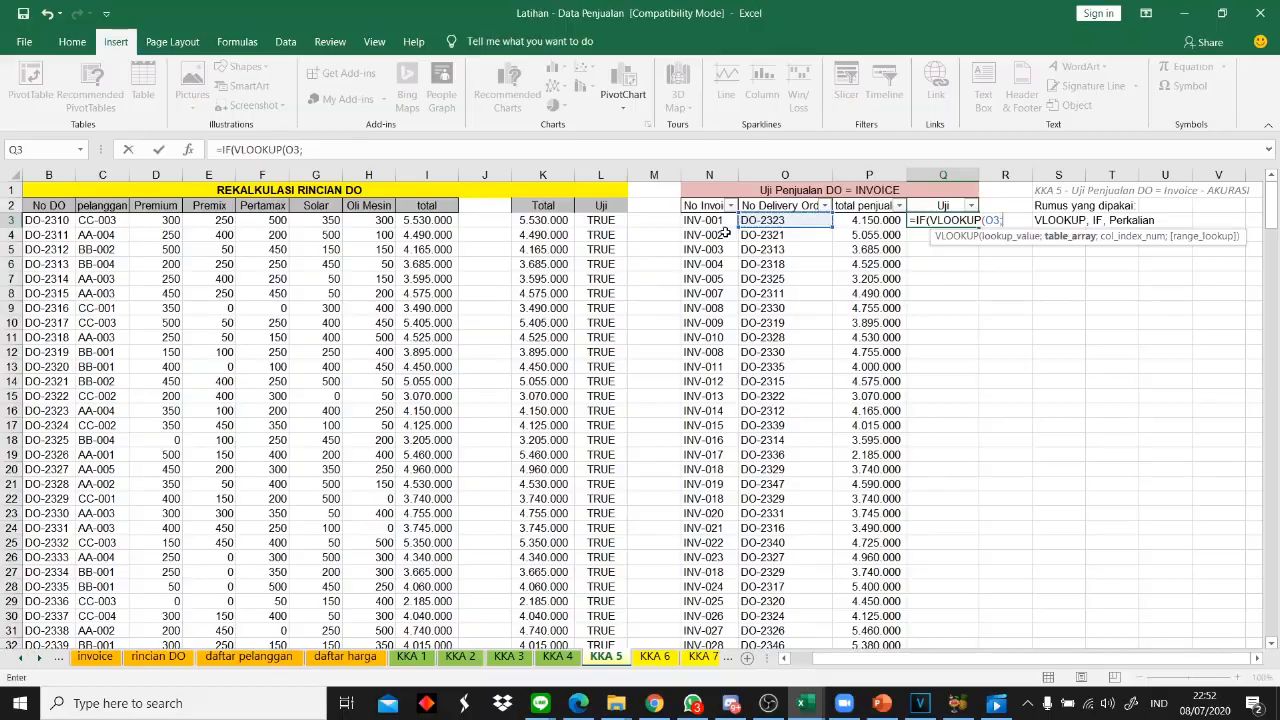
- Set the VLOOKUP table array to the recalculation table's range as the absolute reference $B$2:$I$297
{"action": "left_click", "coordinate": [55, 205]}
{"action": "left_click_drag", "start_coordinate": [55, 205], "coordinate": [436, 614]}
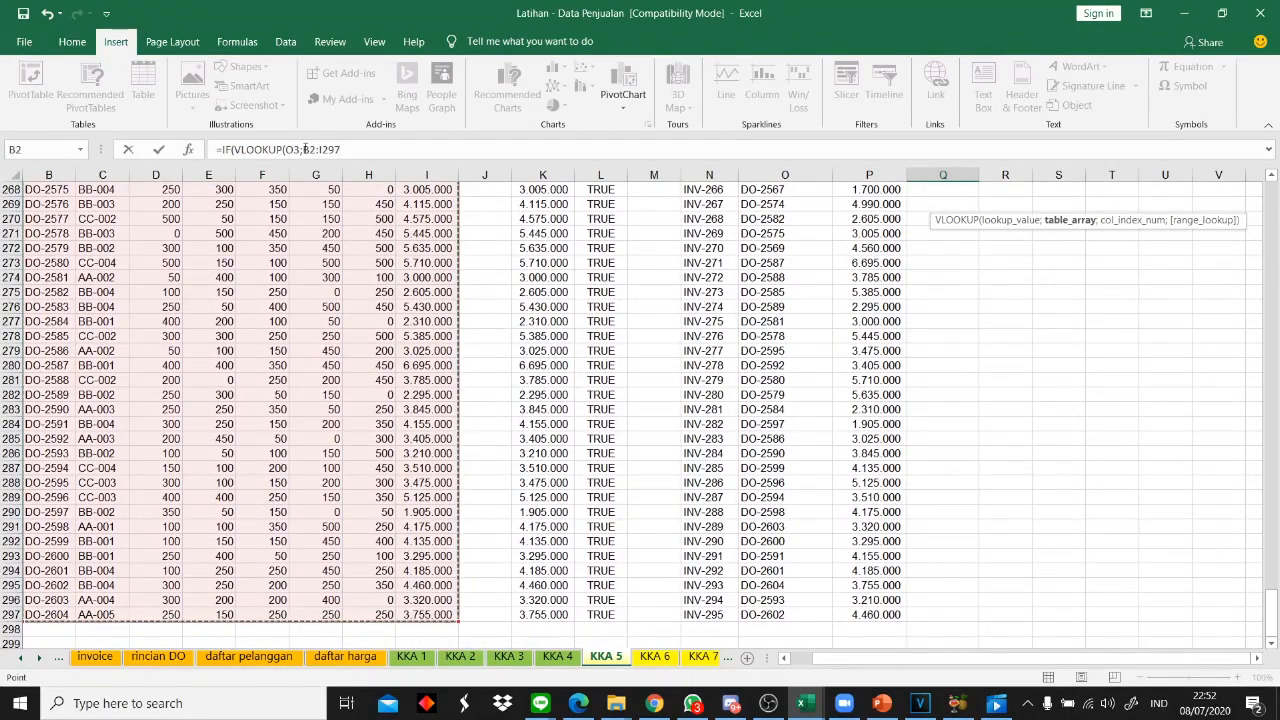
{"action": "left_click", "coordinate": [304, 149]}
{"action": "type", "text": "$B$"}
{"action": "key", "text": "Right"}
{"action": "key", "text": "Right"}
{"action": "type", "text": "$"}
{"action": "key", "text": "Right"}
{"action": "type", "text": "$297"}
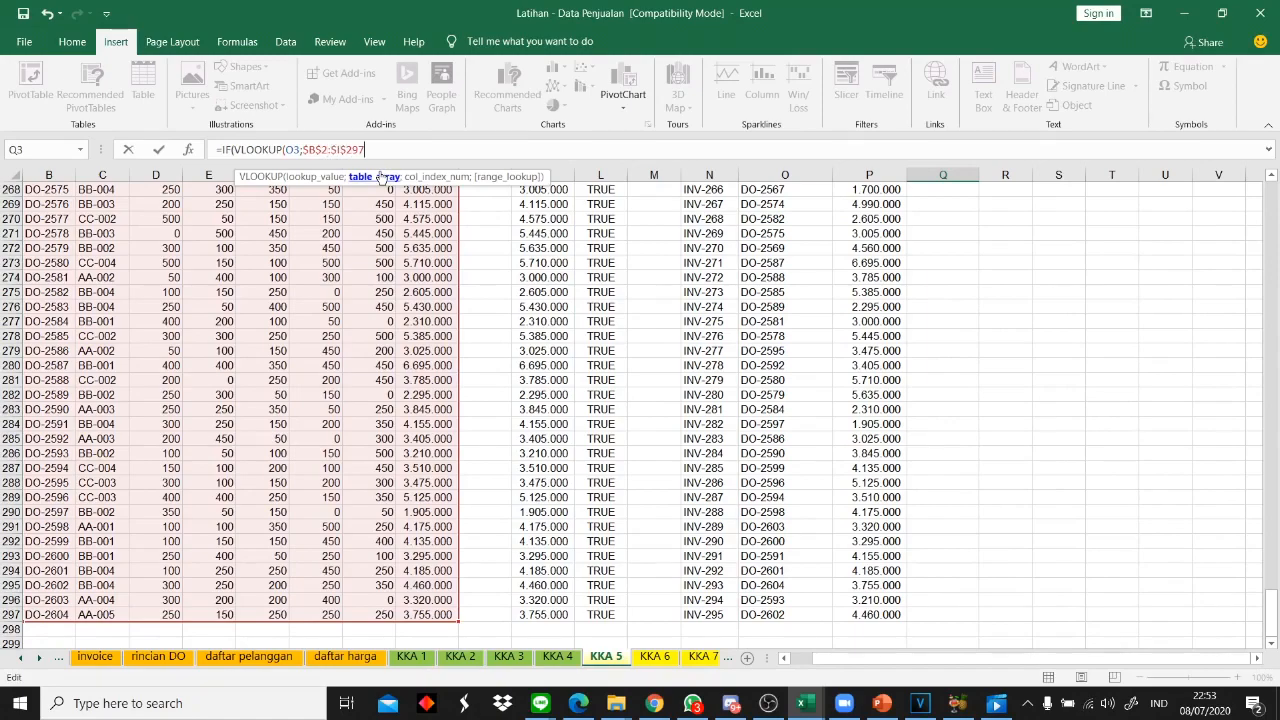
{"action": "type", "text": ";"}
- Complete the VLOOKUP with column index 8 and exact match 0, and compare its result with total penjualan in P3
{"action": "scroll", "coordinate": [705, 330], "scroll_direction": "up", "scroll_amount": 20}
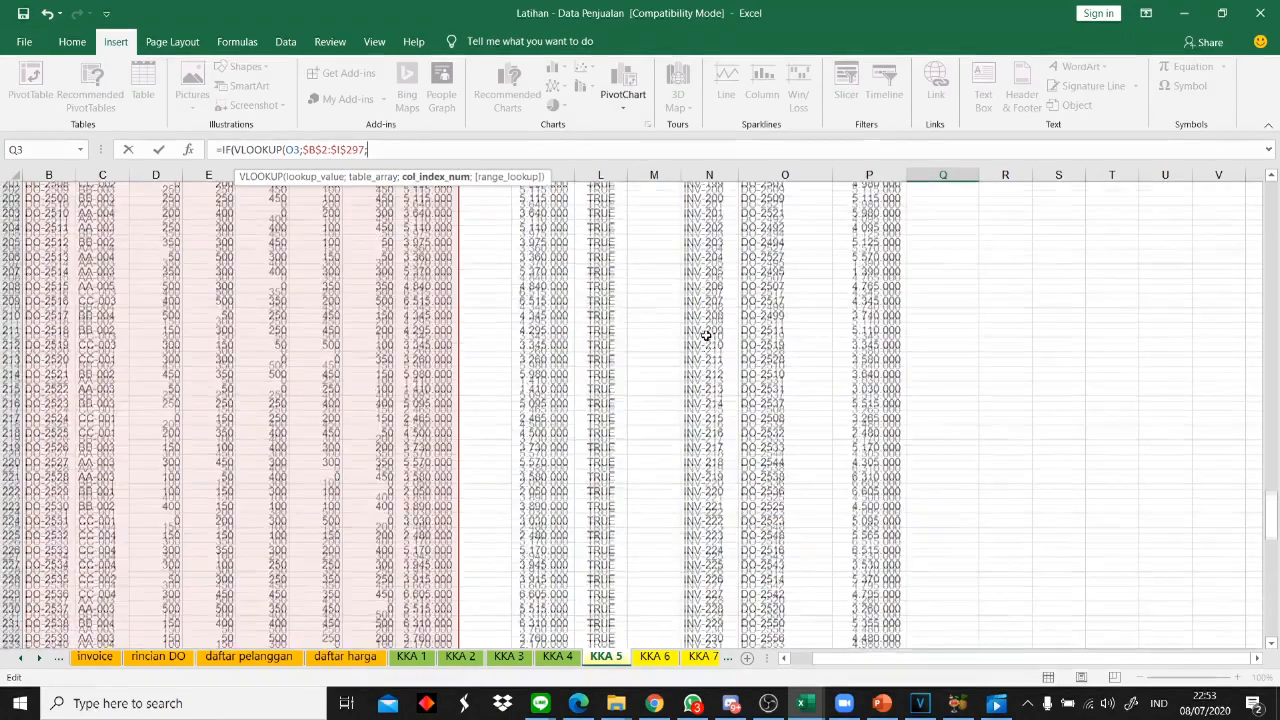
{"action": "scroll", "coordinate": [705, 333], "scroll_direction": "up", "scroll_amount": 20}
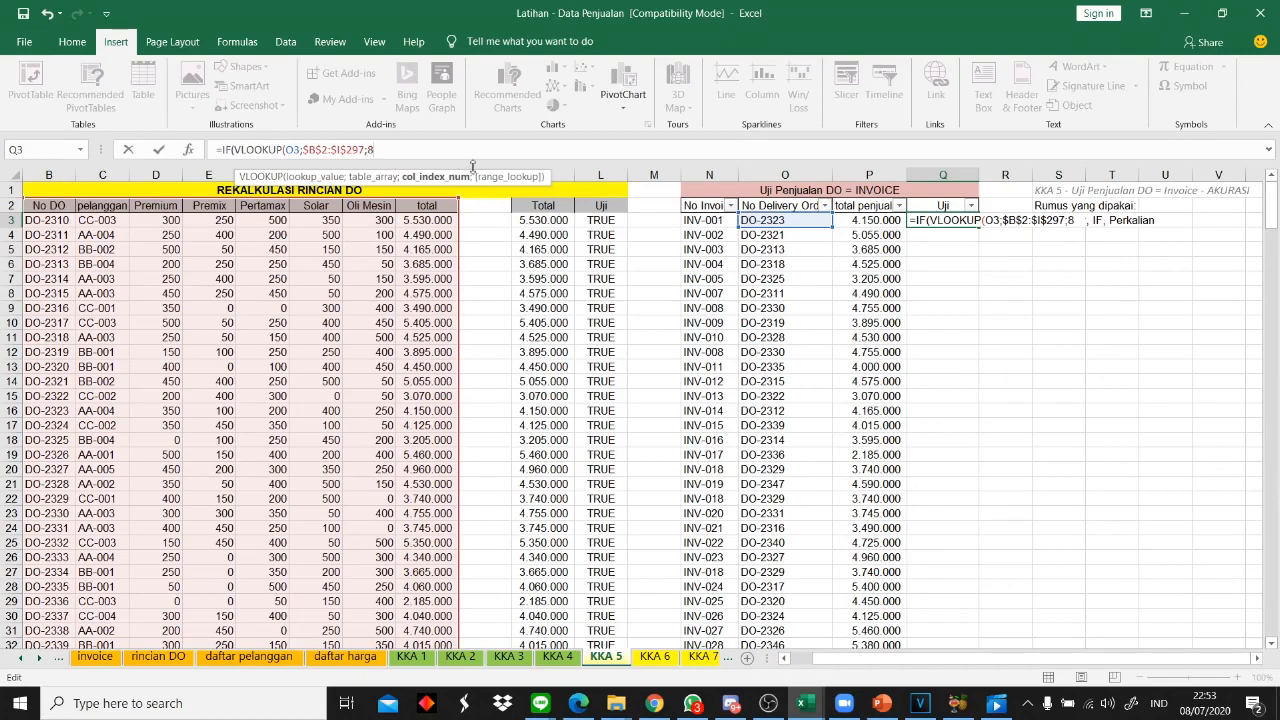
{"action": "type", "text": ";0)"}
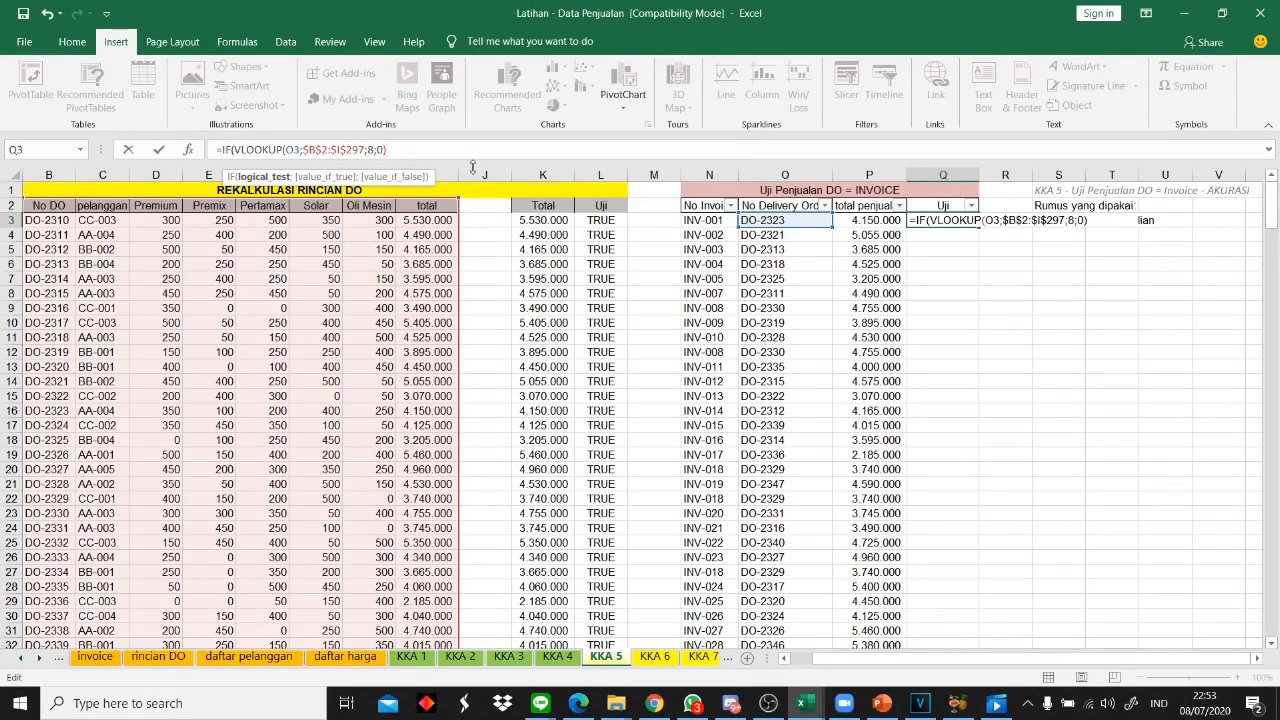
{"action": "type", "text": "="}
{"action": "left_click", "coordinate": [842, 217]}
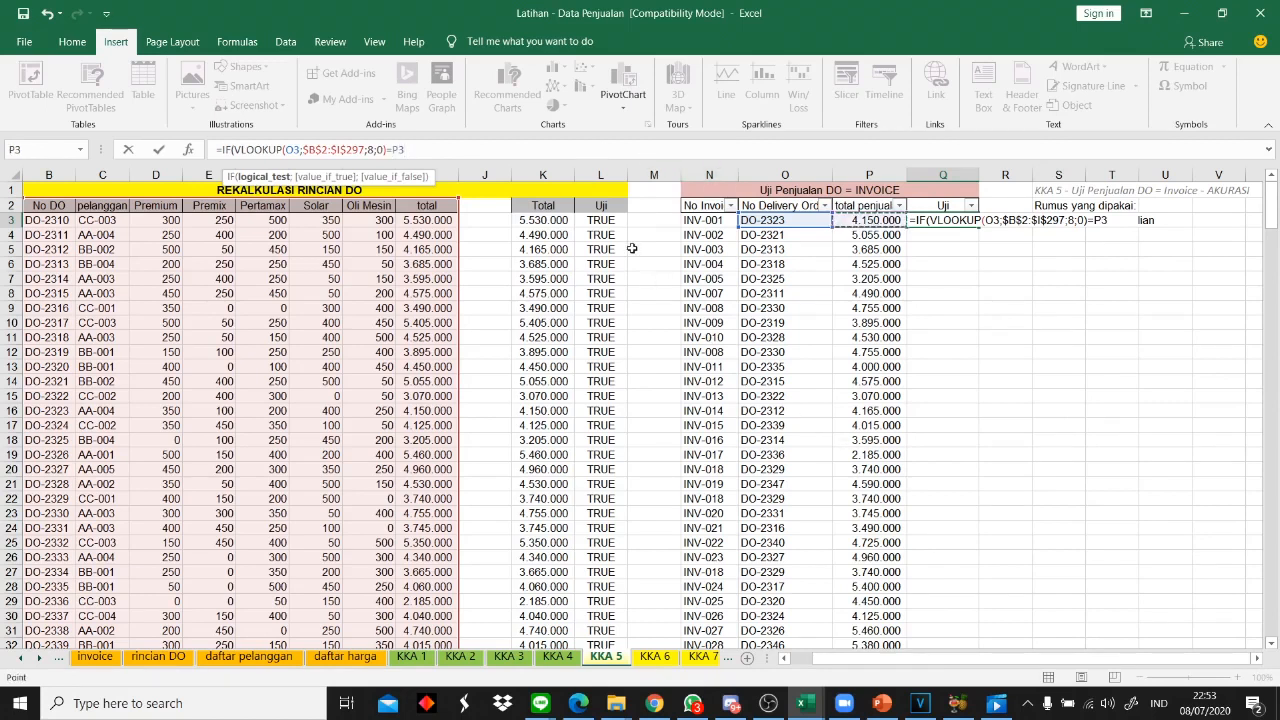
- Finish the IF formula in Q3 so it returns "SAMA" when the totals match and "TIDAK SAMA" otherwise
{"action": "type", "text": ";"}
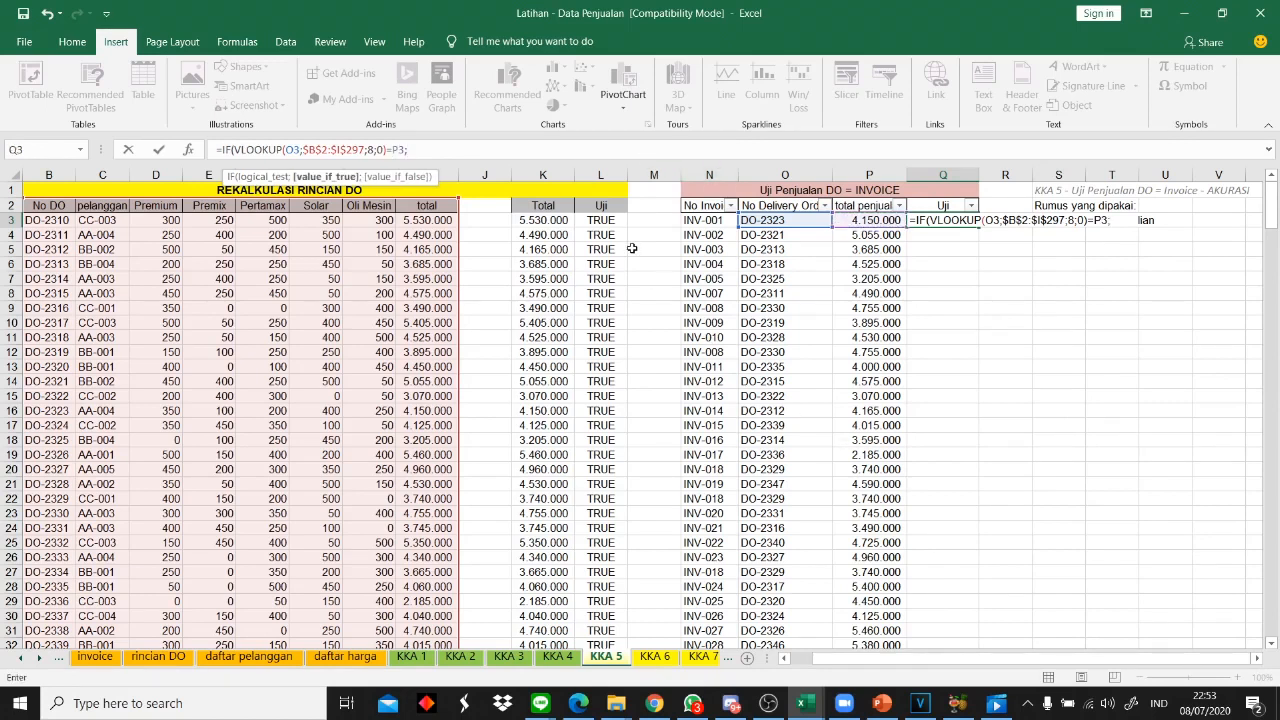
{"action": "key", "text": "Return"}
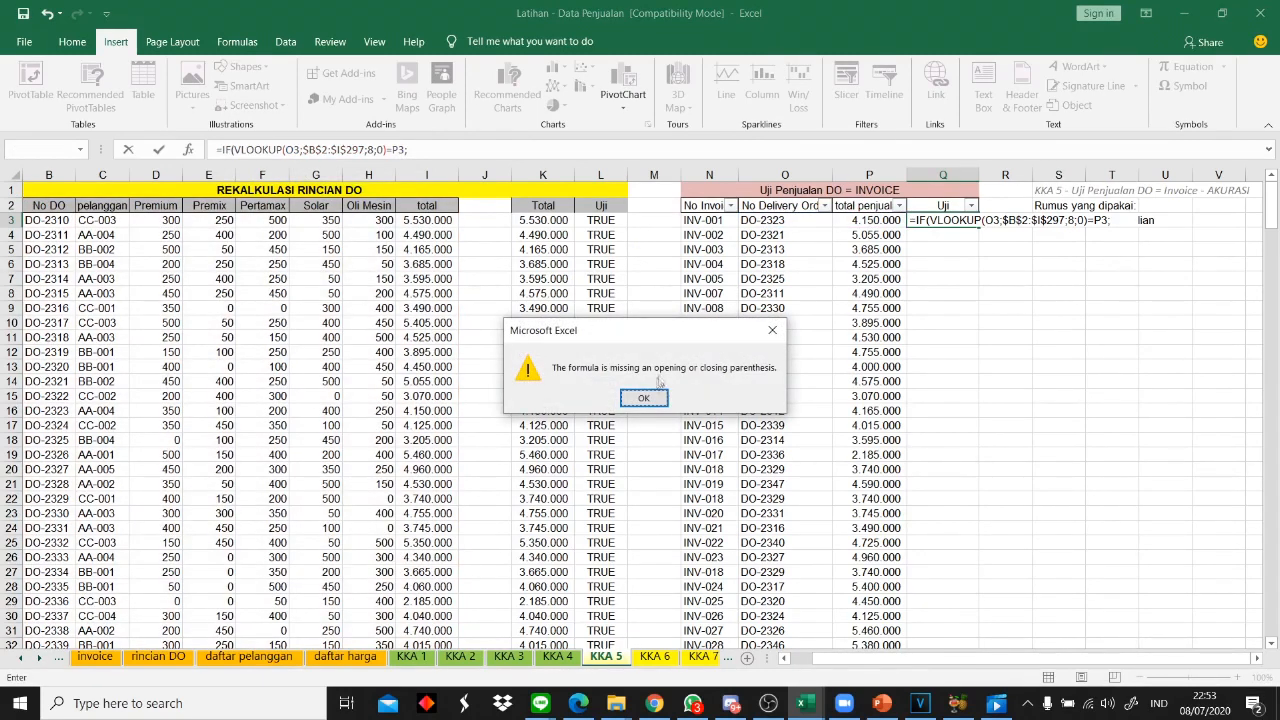
{"action": "left_click", "coordinate": [643, 398]}
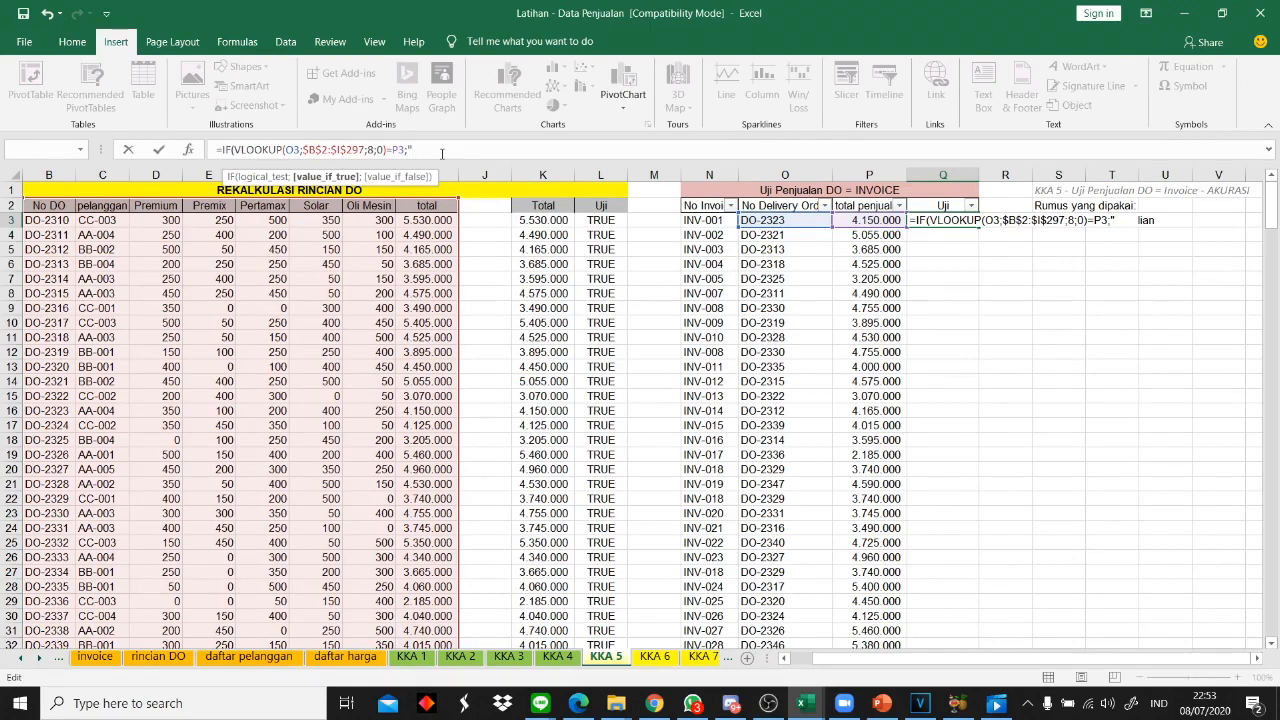
{"action": "type", "text": "\"SAMA\";\"TIDAK"}
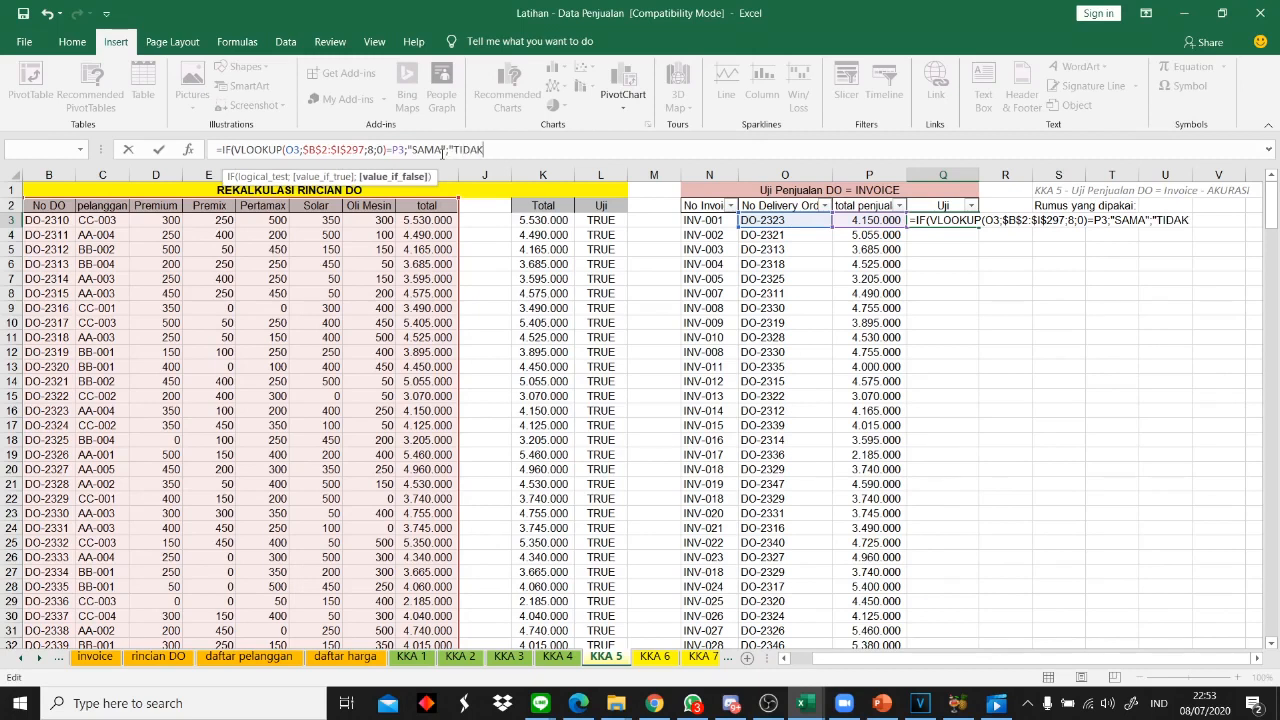
{"action": "type", "text": " SAMA\")"}
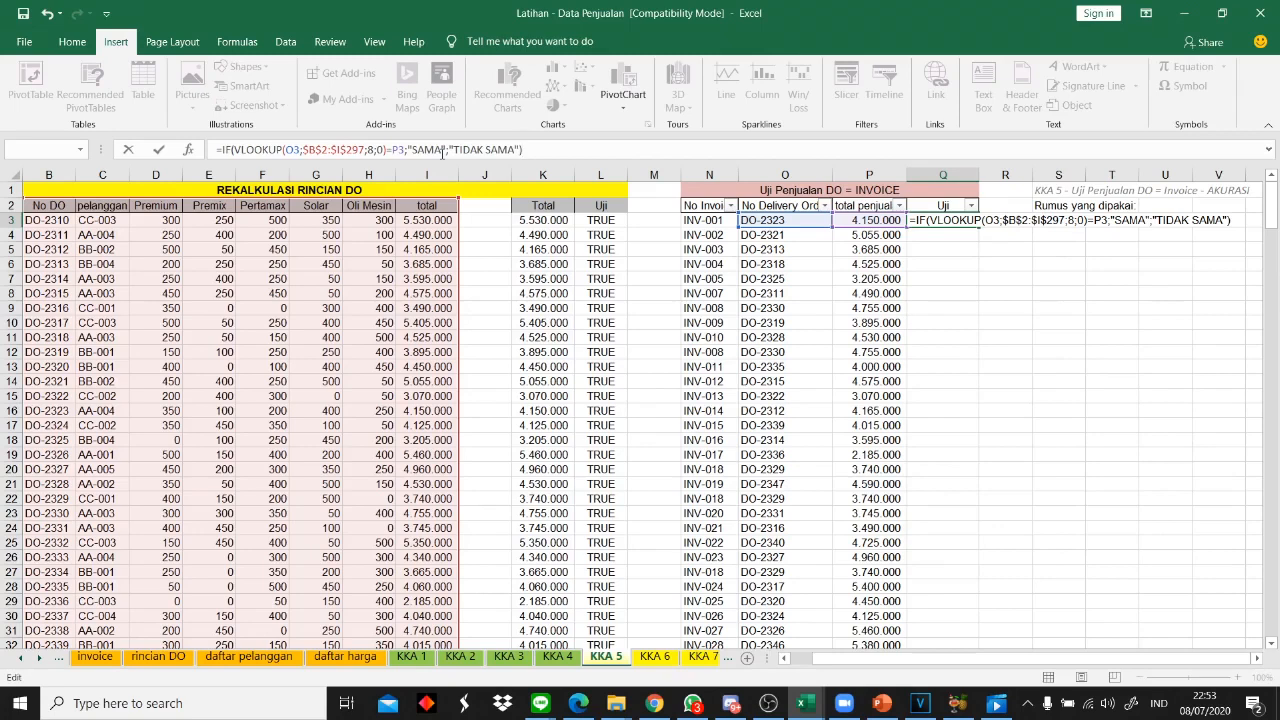
{"action": "key", "text": "Return"}
- Fill the Q3 formula down the whole Uji column and inspect the result in Q13
{"action": "left_click", "coordinate": [965, 215]}
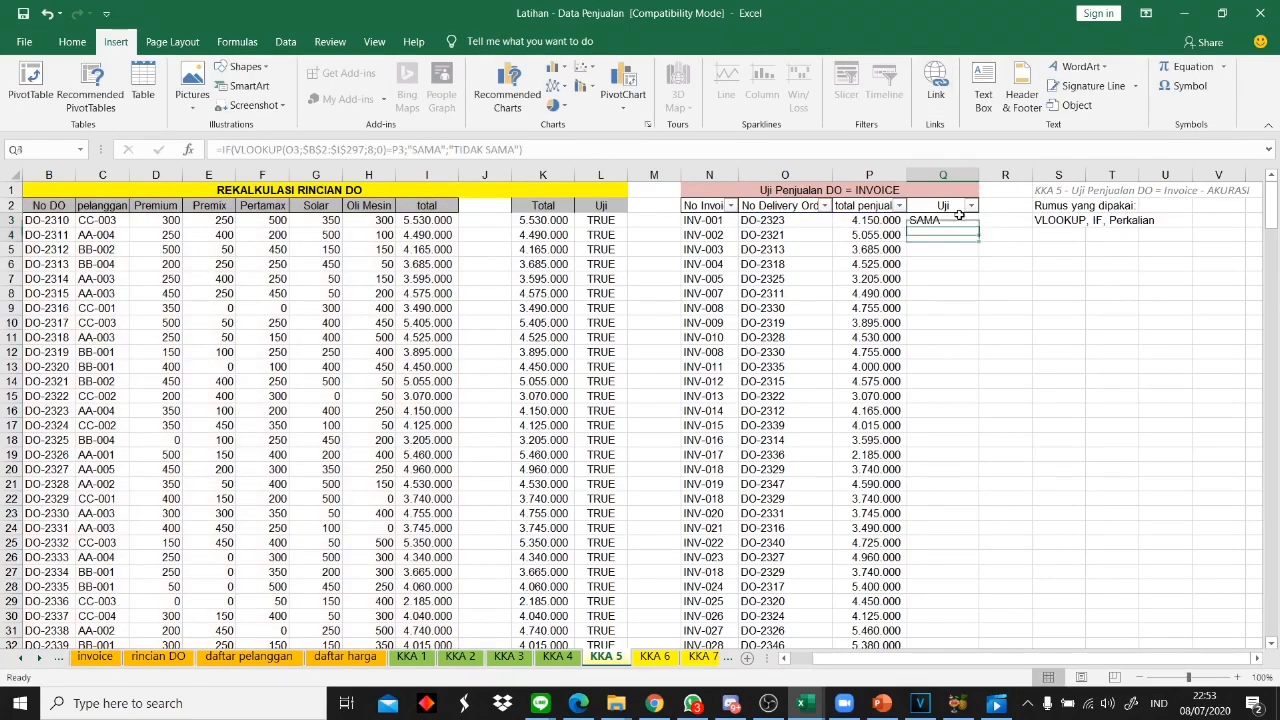
{"action": "double_click", "coordinate": [979, 227]}
{"action": "scroll", "coordinate": [979, 229], "scroll_direction": "down", "scroll_amount": 2}
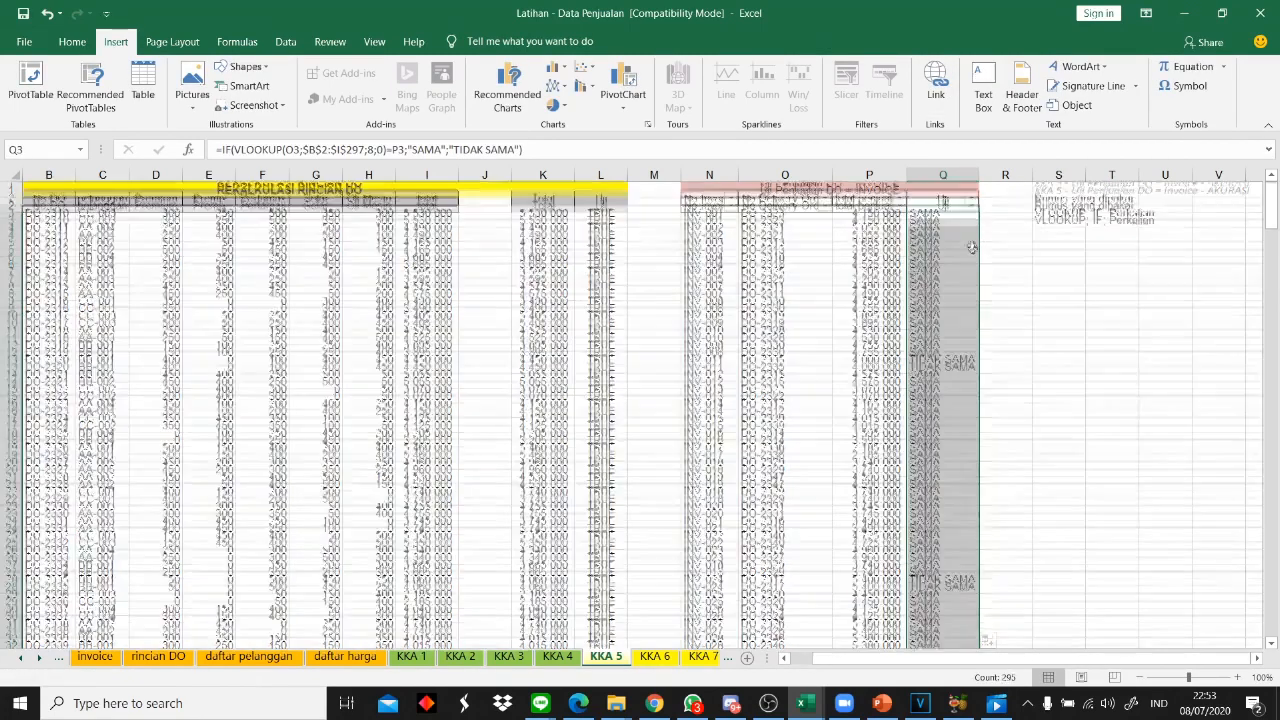
{"action": "left_click", "coordinate": [970, 292]}
{"action": "scroll", "coordinate": [981, 302], "scroll_direction": "up", "scroll_amount": 2}
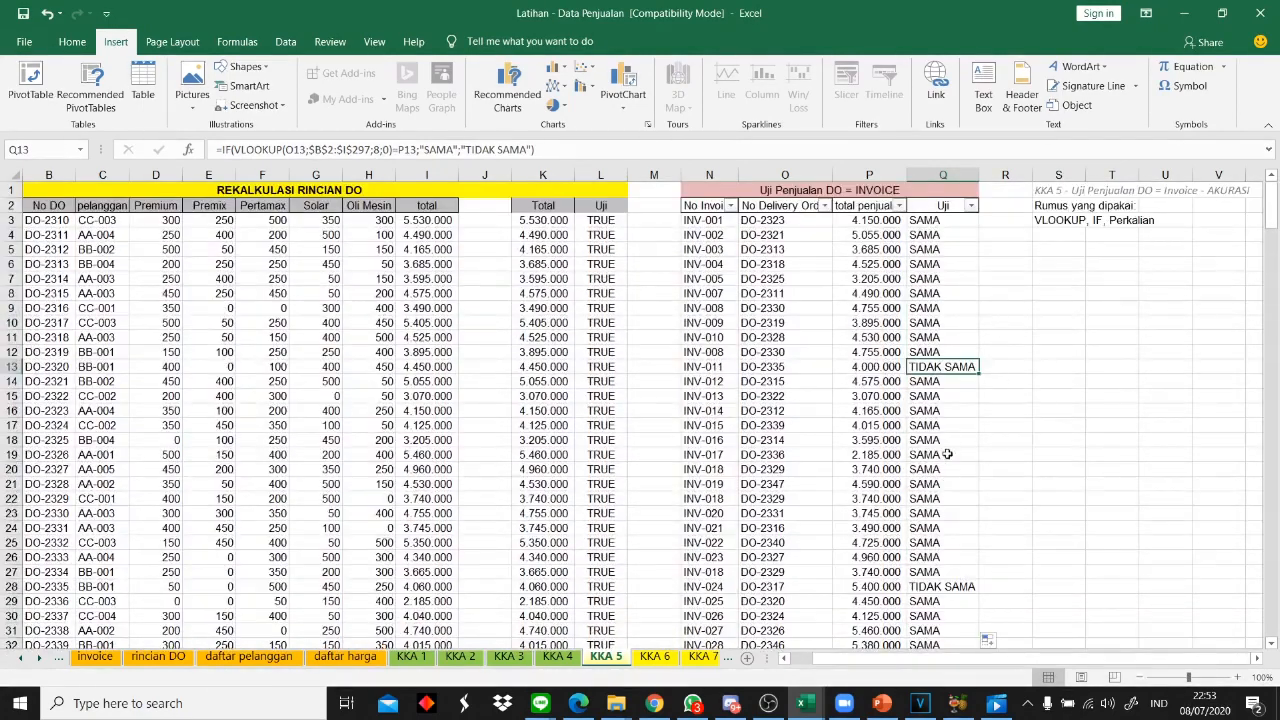
- Compare the total of DO-2335 in the recalculation table with the total penjualan of invoice INV-011
{"action": "left_click", "coordinate": [800, 366]}
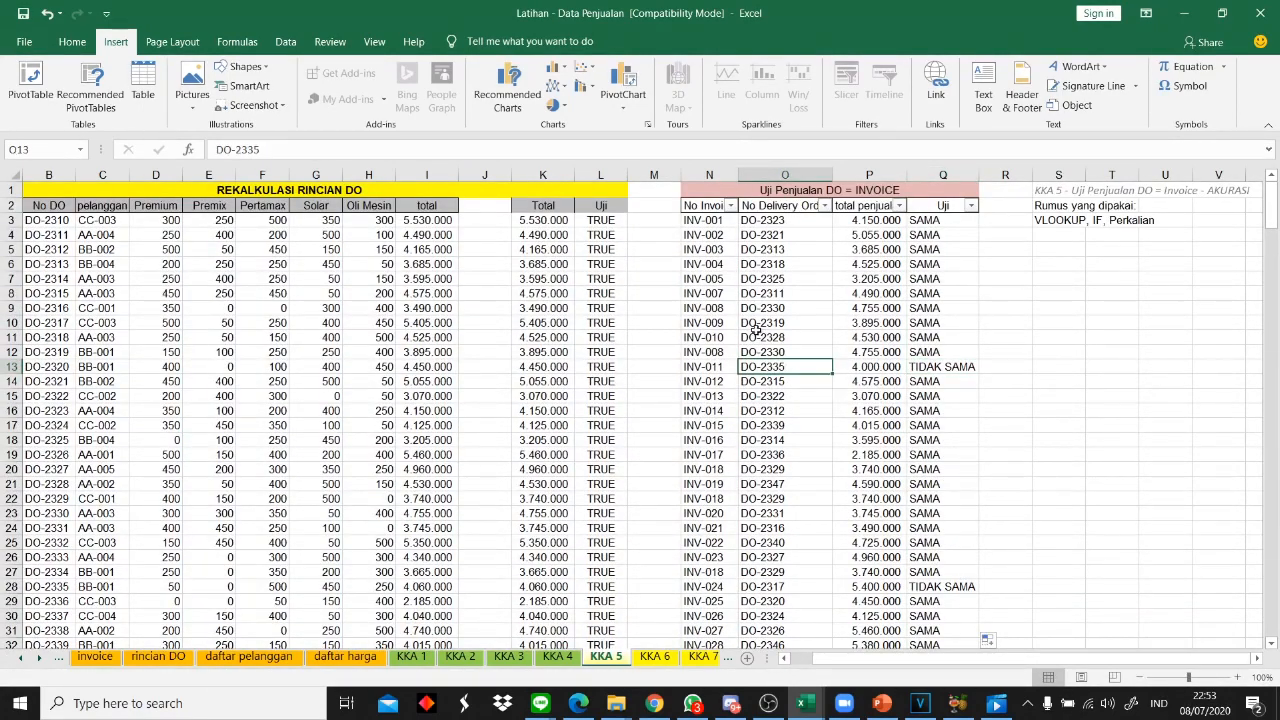
{"action": "left_click_drag", "start_coordinate": [50, 587], "coordinate": [442, 592]}
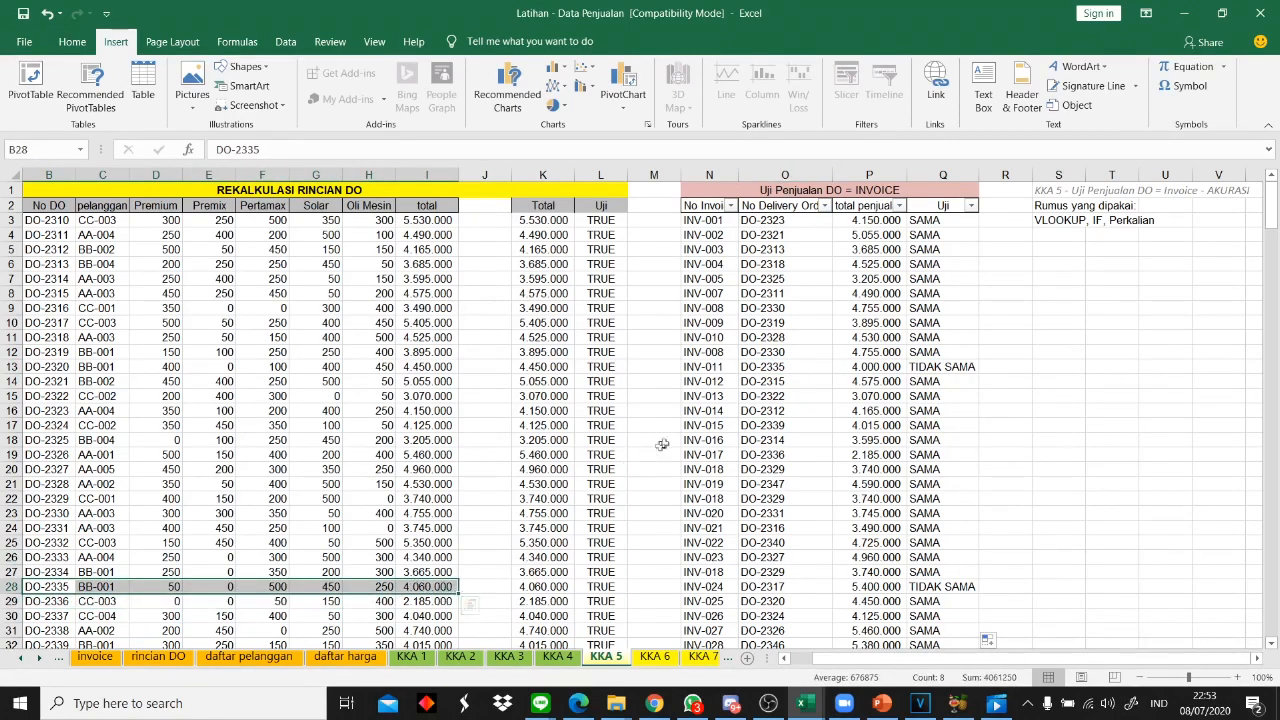
{"action": "left_click", "coordinate": [868, 368]}
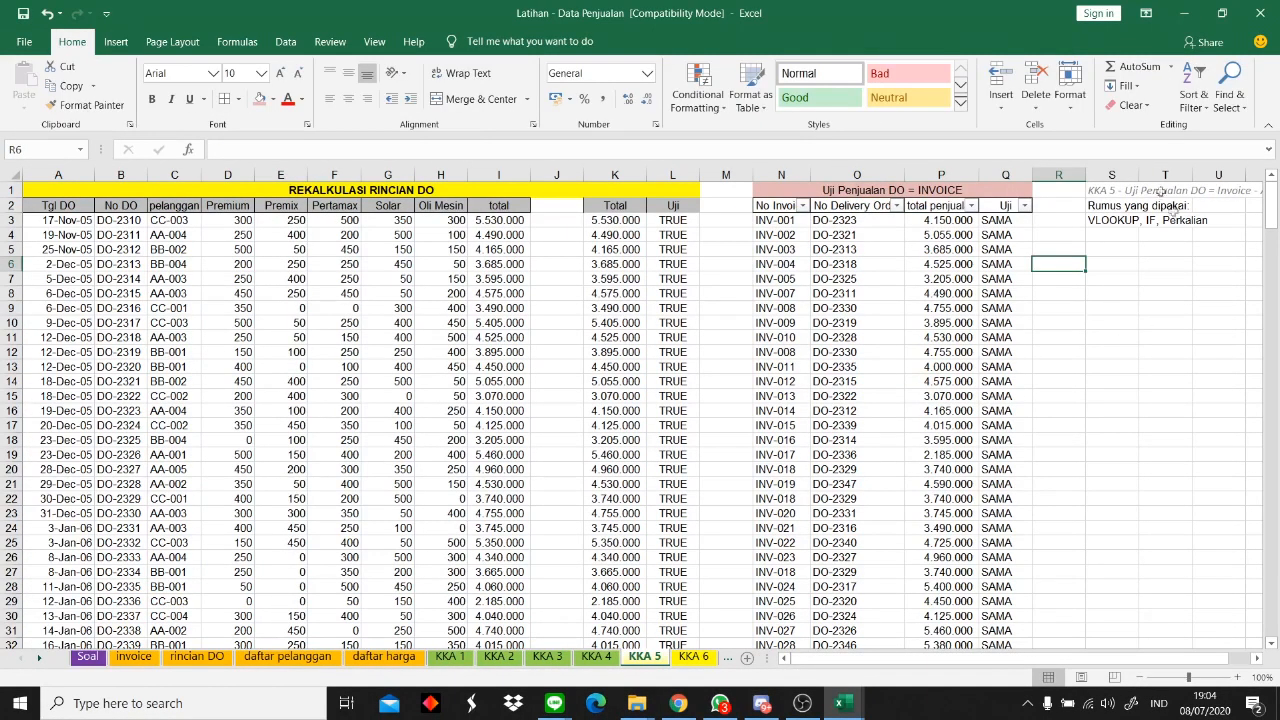
- On the Soal sheet, enter a centred V in the Tickmark column for test 5, KKA 5
{"action": "left_click", "coordinate": [1153, 190]}
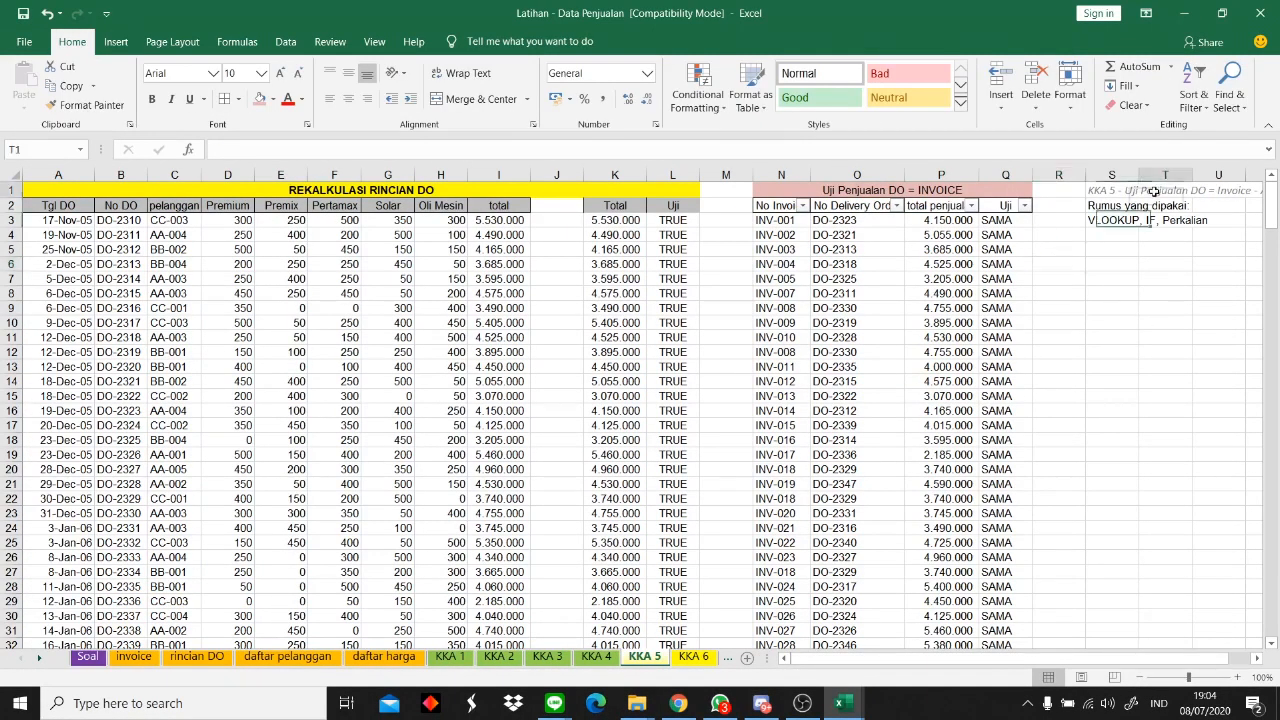
{"action": "left_click", "coordinate": [1100, 192]}
{"action": "left_click", "coordinate": [835, 504]}
{"action": "type", "text": "V"}
{"action": "key", "text": "Return"}
{"action": "left_click", "coordinate": [849, 497]}
{"action": "left_click", "coordinate": [348, 98]}
{"action": "left_click", "coordinate": [920, 435]}
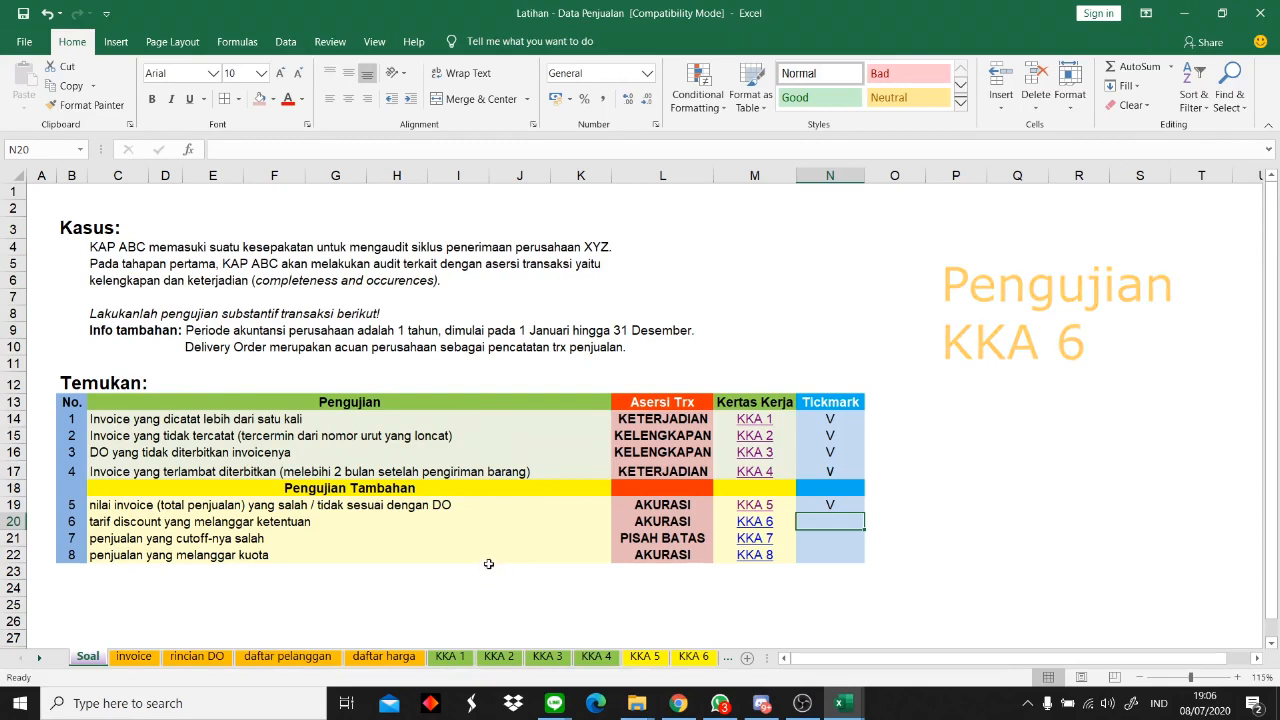
- Open the KKA 6 working paper from the list of tests and review its invoice, delivery order, total and Disc columns
{"action": "left_click", "coordinate": [160, 518]}
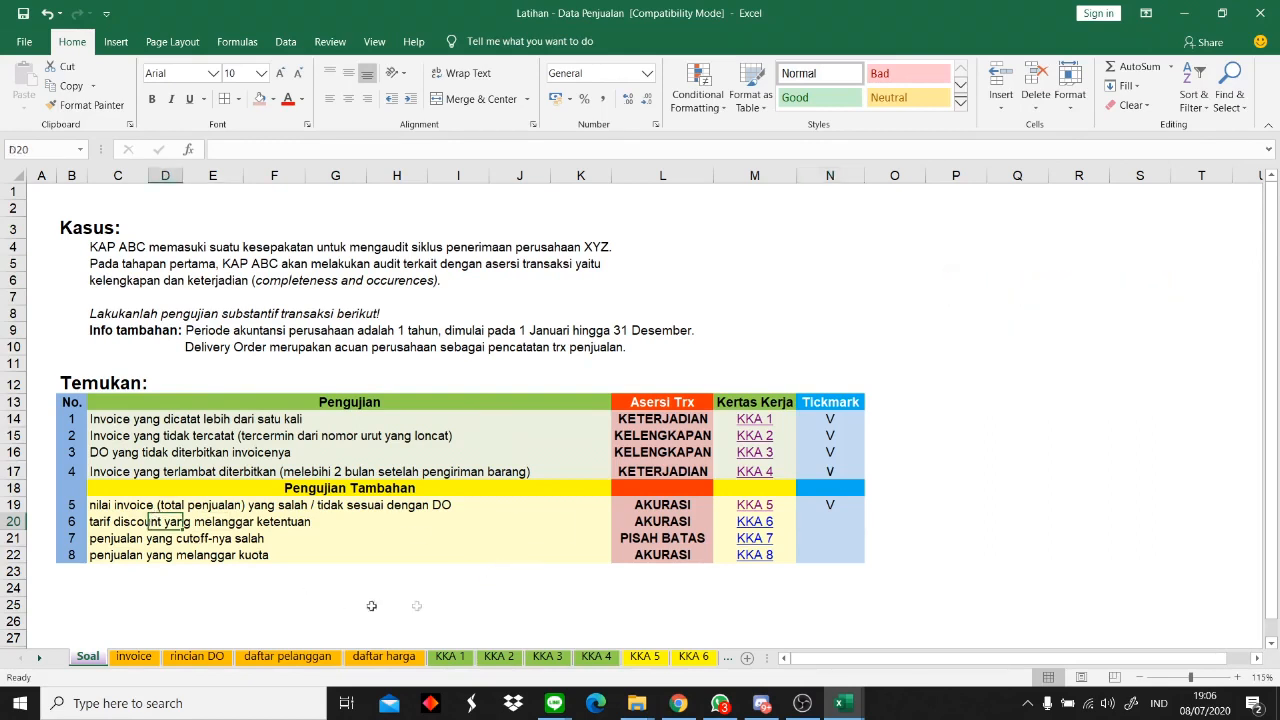
{"action": "left_click", "coordinate": [765, 521]}
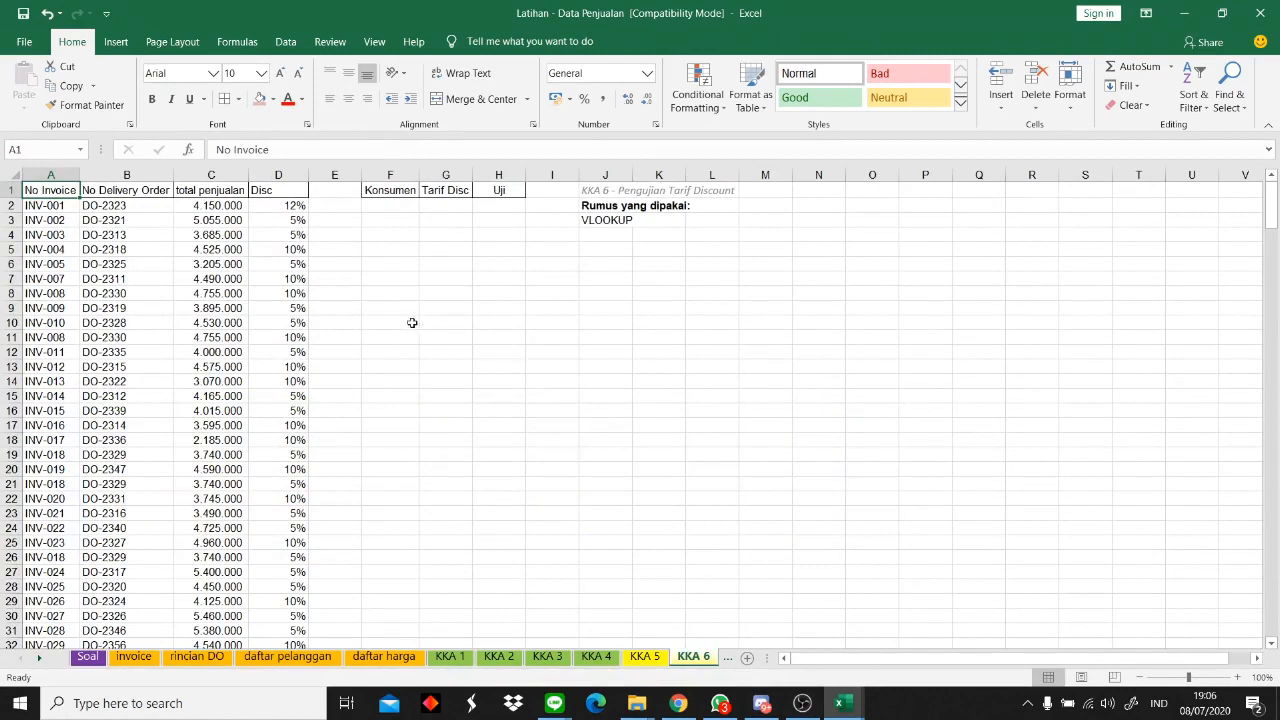
{"action": "left_click", "coordinate": [145, 310]}
{"action": "left_click_drag", "start_coordinate": [44, 196], "coordinate": [290, 486]}
{"action": "left_click", "coordinate": [390, 484]}
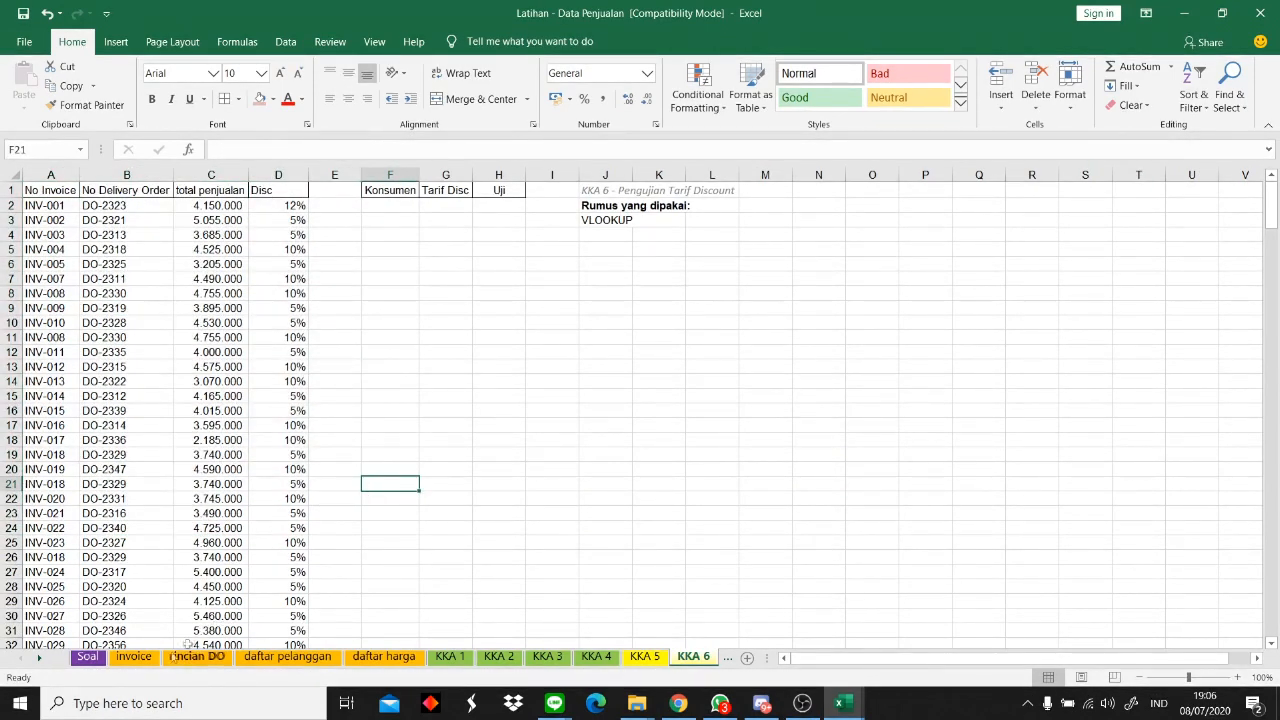
- Examine the source columns on the invoice sheet and the Disc rates listed in KKA 6
{"action": "left_click", "coordinate": [133, 656]}
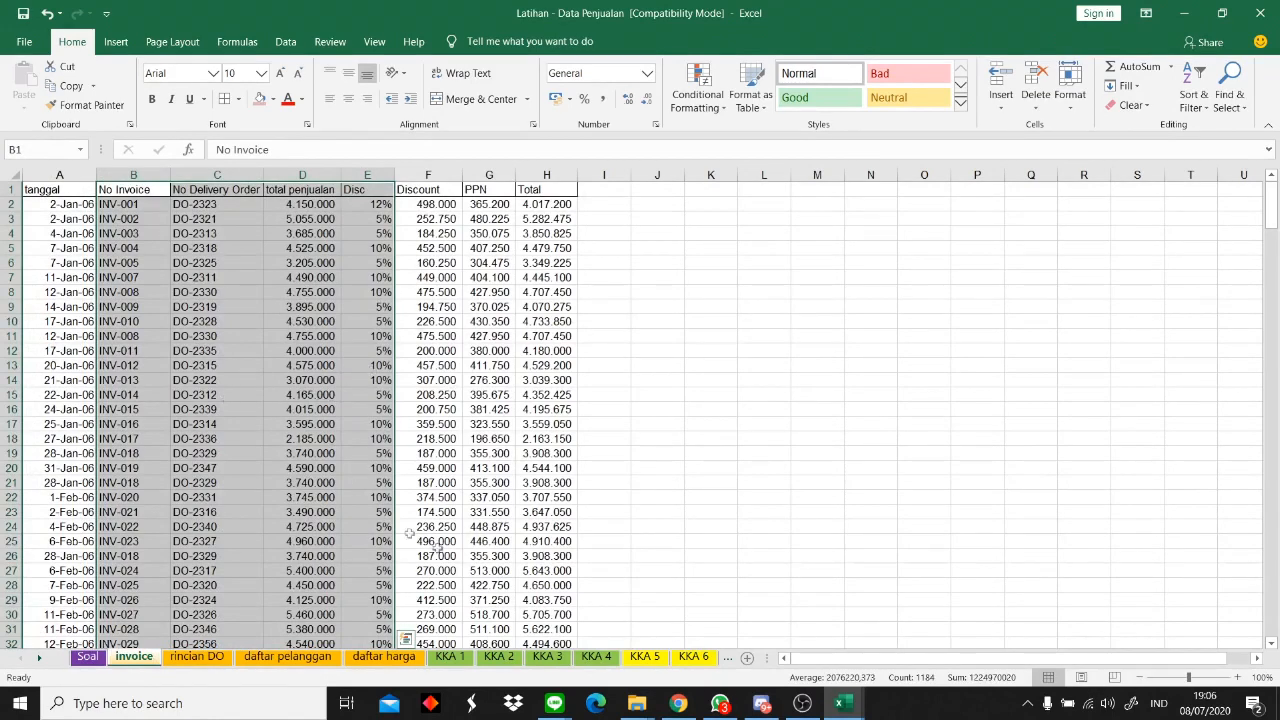
{"action": "left_click", "coordinate": [410, 279]}
{"action": "left_click", "coordinate": [434, 260]}
{"action": "left_click_drag", "start_coordinate": [293, 200], "coordinate": [270, 467]}
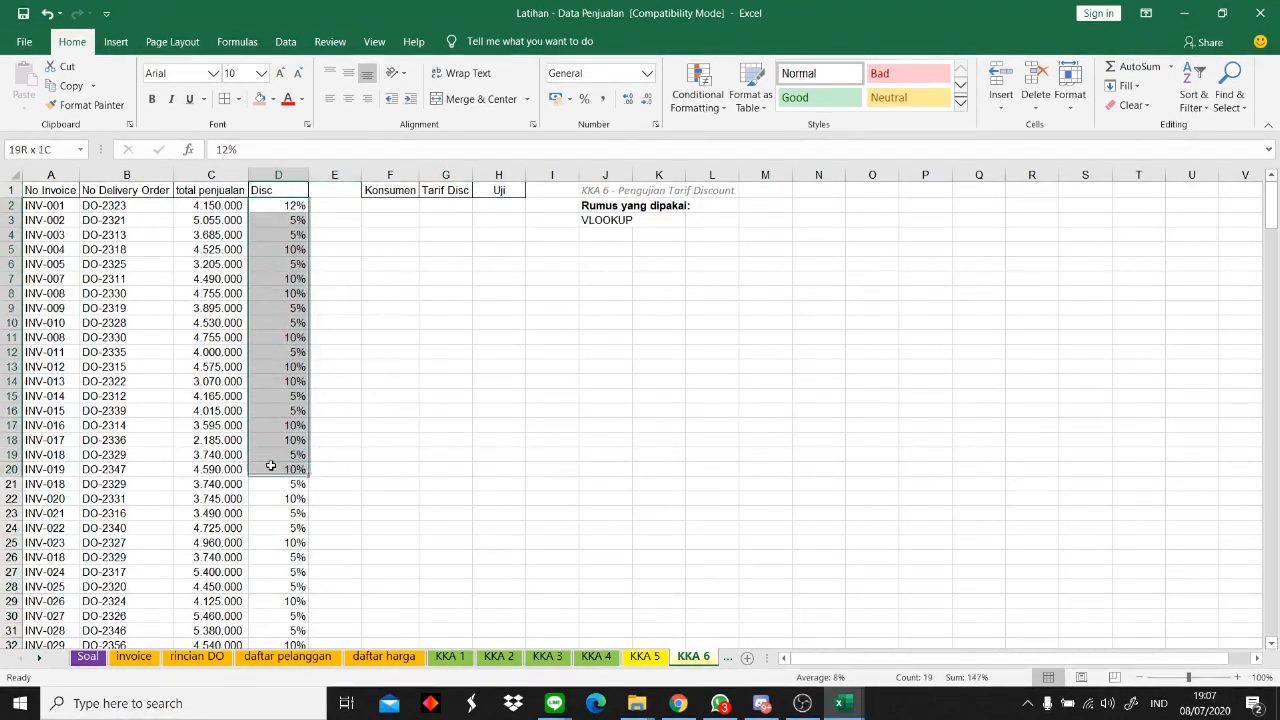
{"action": "left_click", "coordinate": [346, 408]}
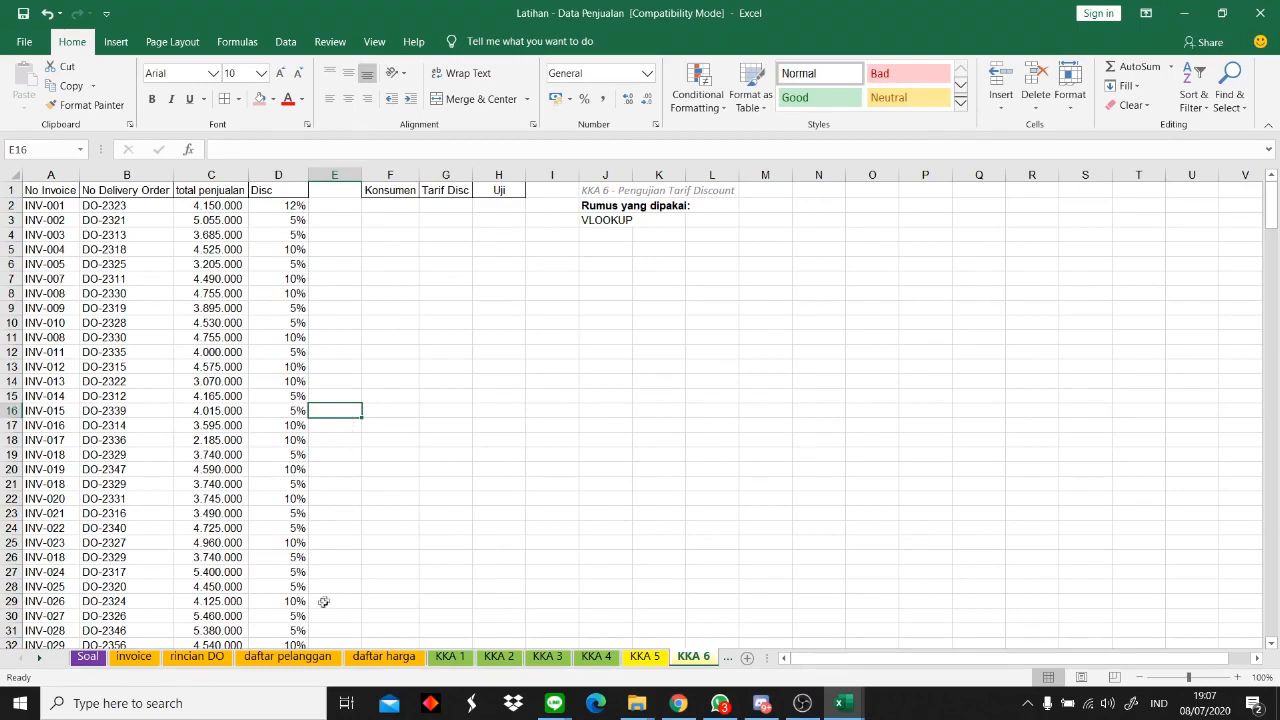
- On the daftar pelanggan sheet, examine the customer codes, customer names and their tarif discount
{"action": "left_click", "coordinate": [288, 656]}
{"action": "left_click", "coordinate": [352, 527]}
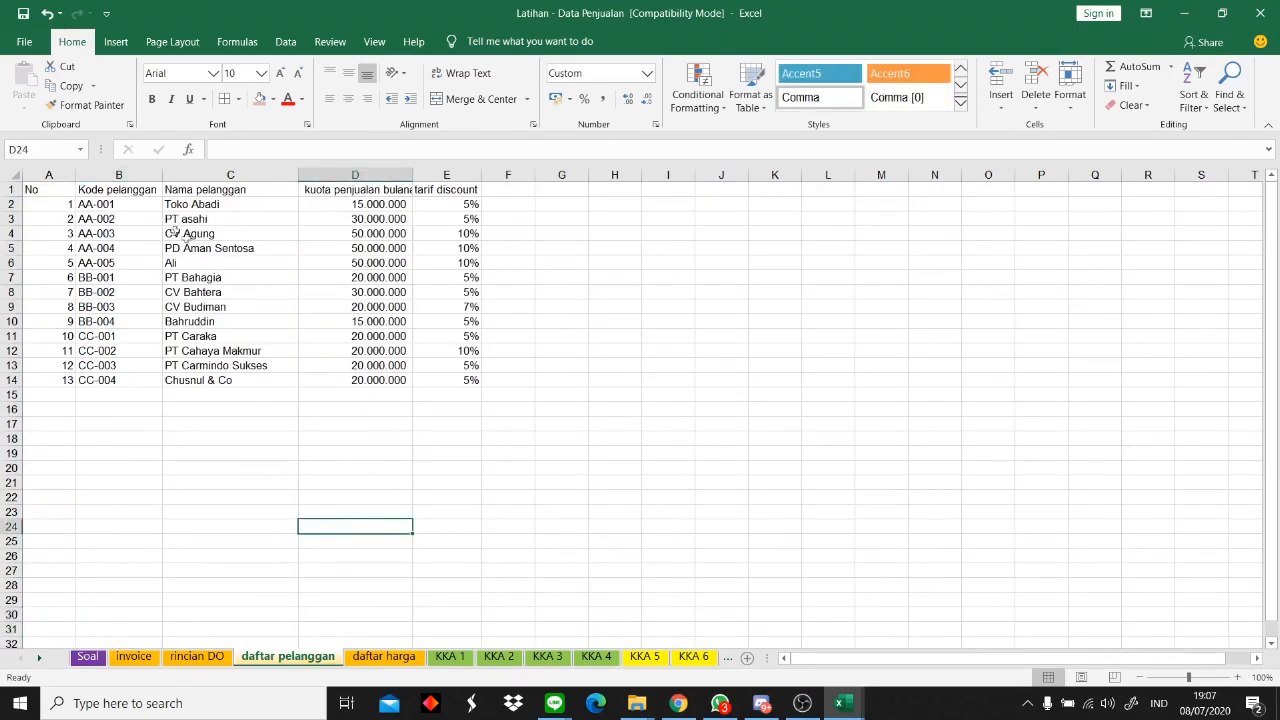
{"action": "left_click", "coordinate": [131, 206]}
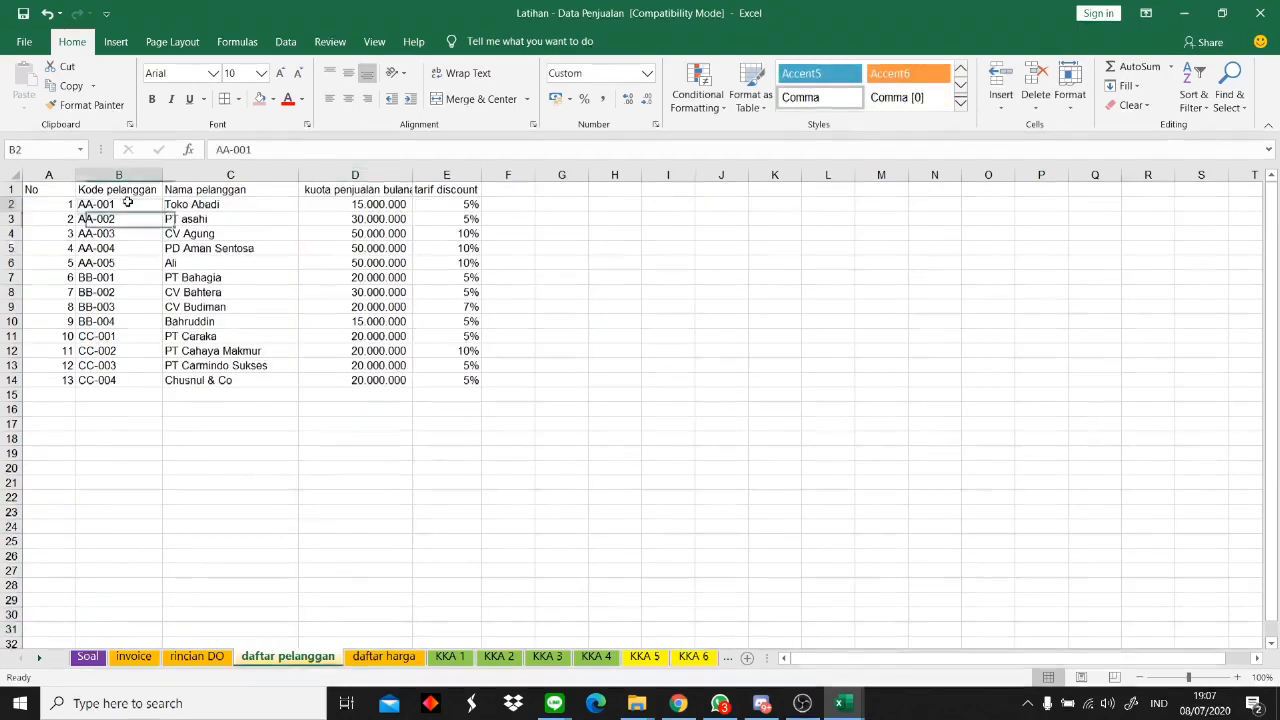
{"action": "left_click", "coordinate": [212, 207]}
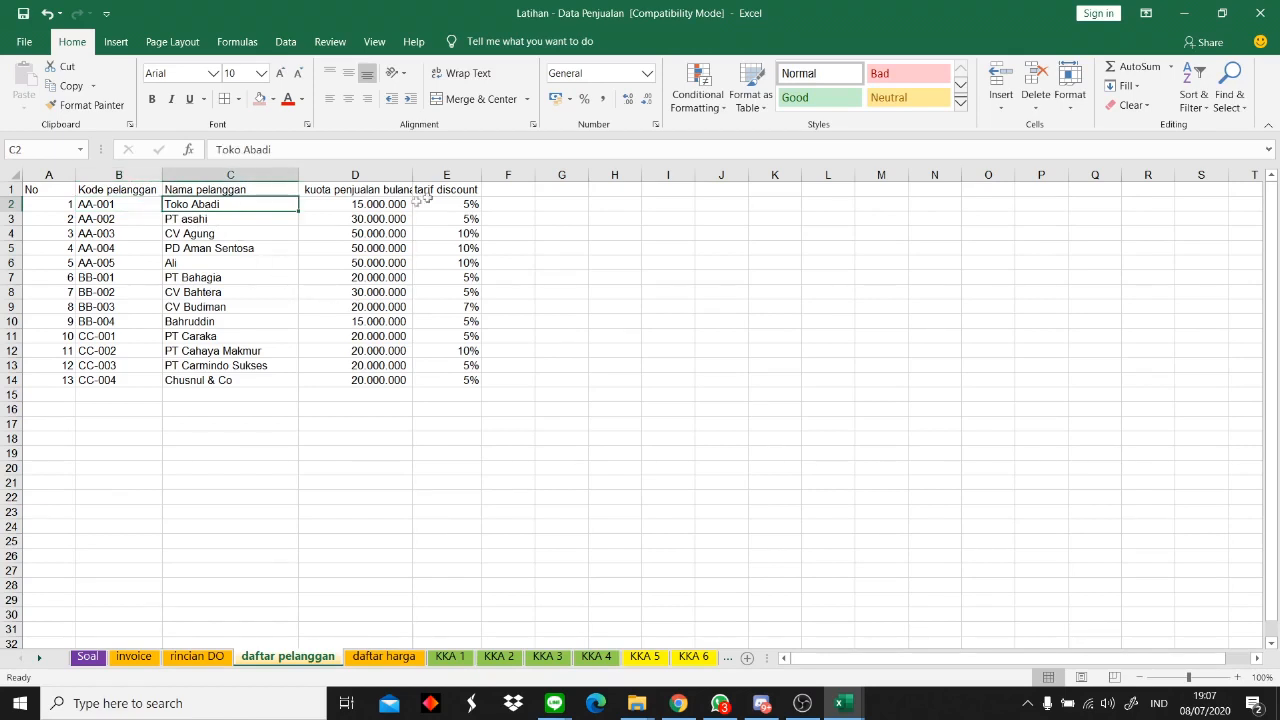
{"action": "left_click", "coordinate": [468, 207]}
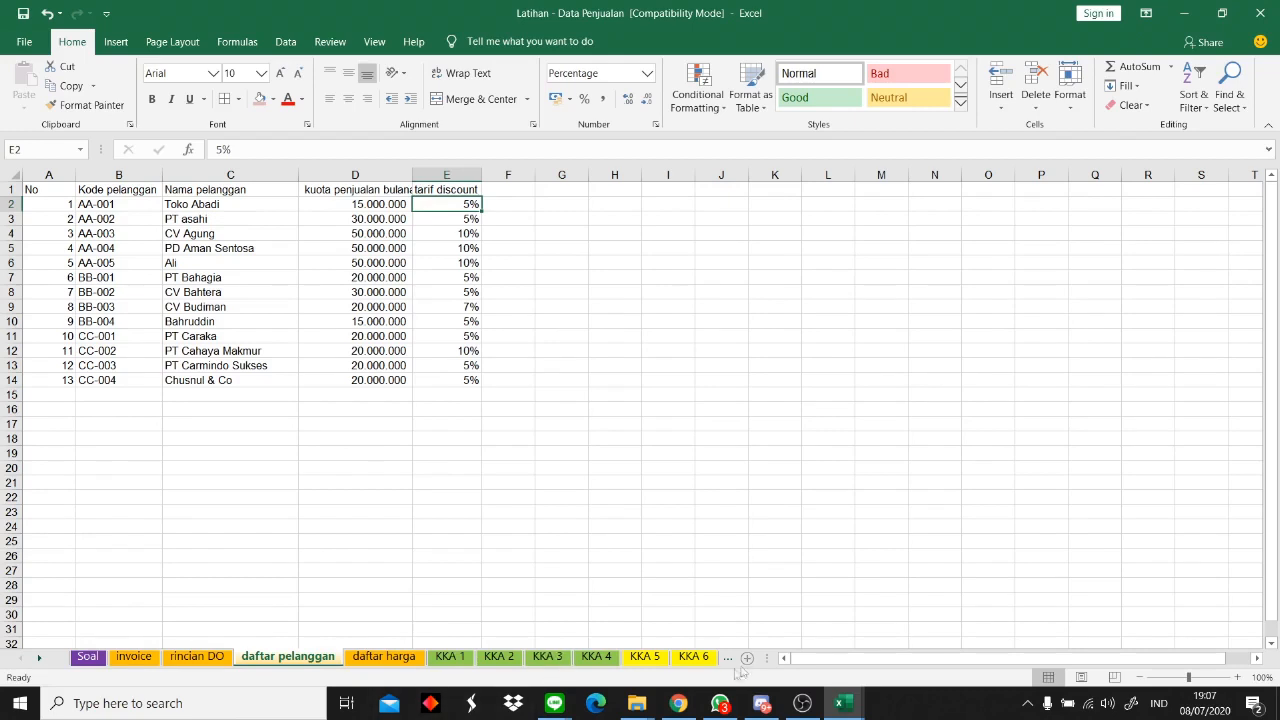
- On the KKA 6 sheet, change the Konsumen heading in F1 to "Customer"
{"action": "left_click", "coordinate": [693, 657]}
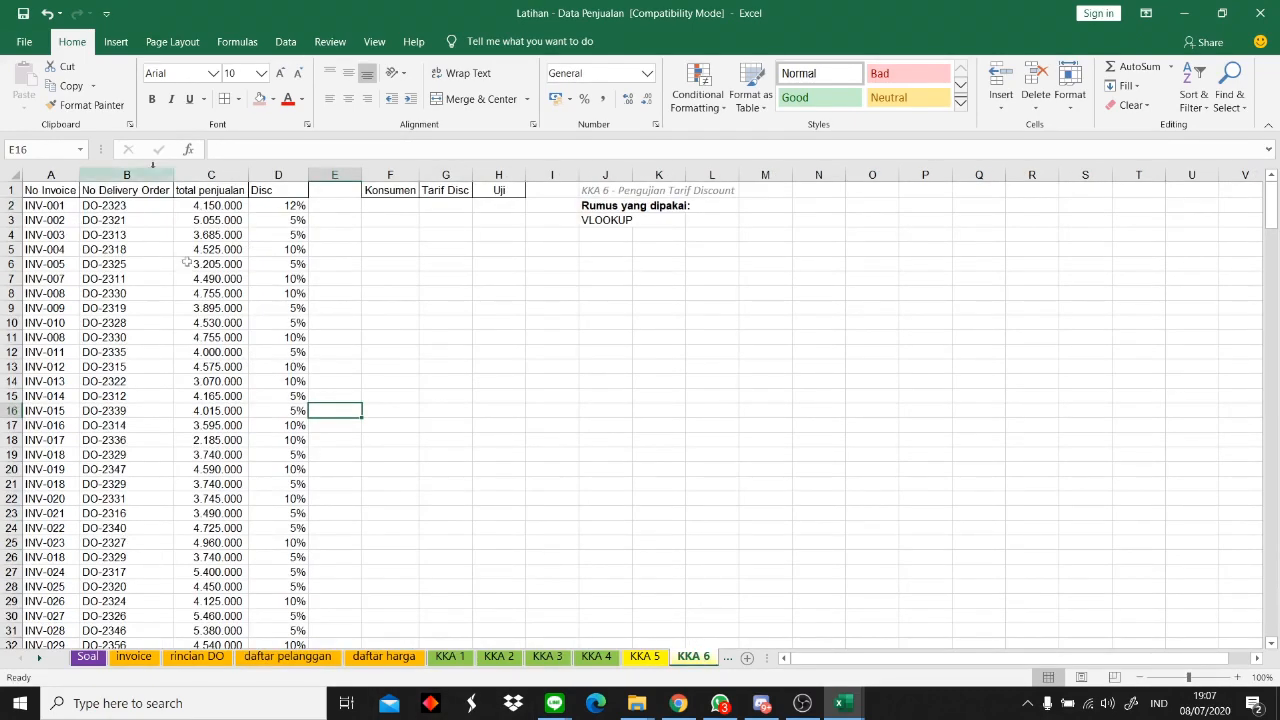
{"action": "left_click", "coordinate": [160, 205]}
{"action": "left_click_drag", "start_coordinate": [173, 205], "coordinate": [47, 215]}
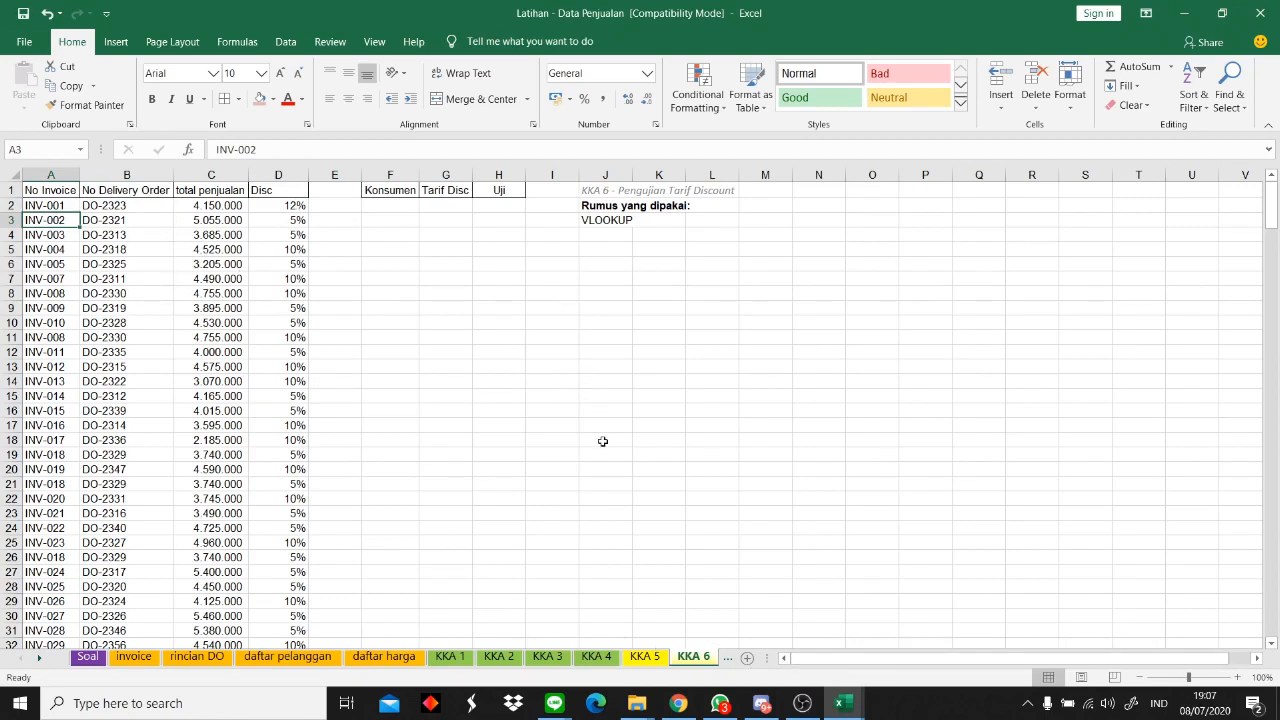
{"action": "left_click", "coordinate": [380, 219]}
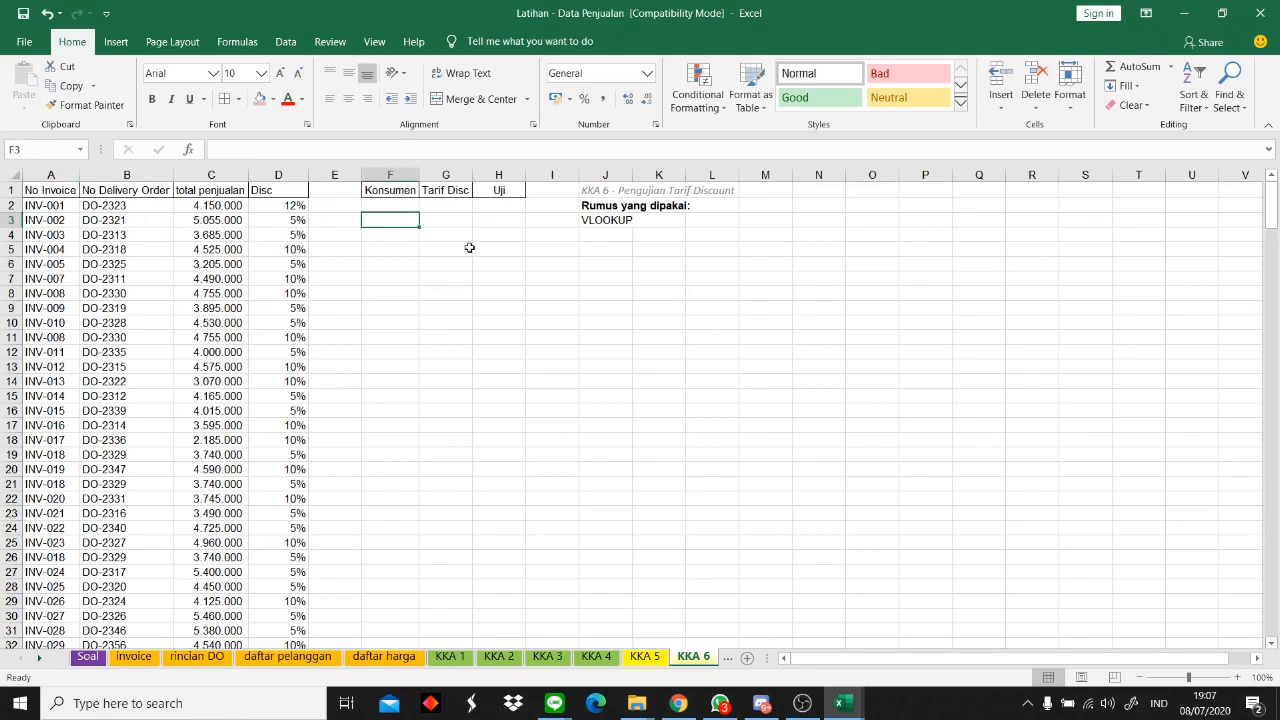
{"action": "left_click", "coordinate": [402, 206]}
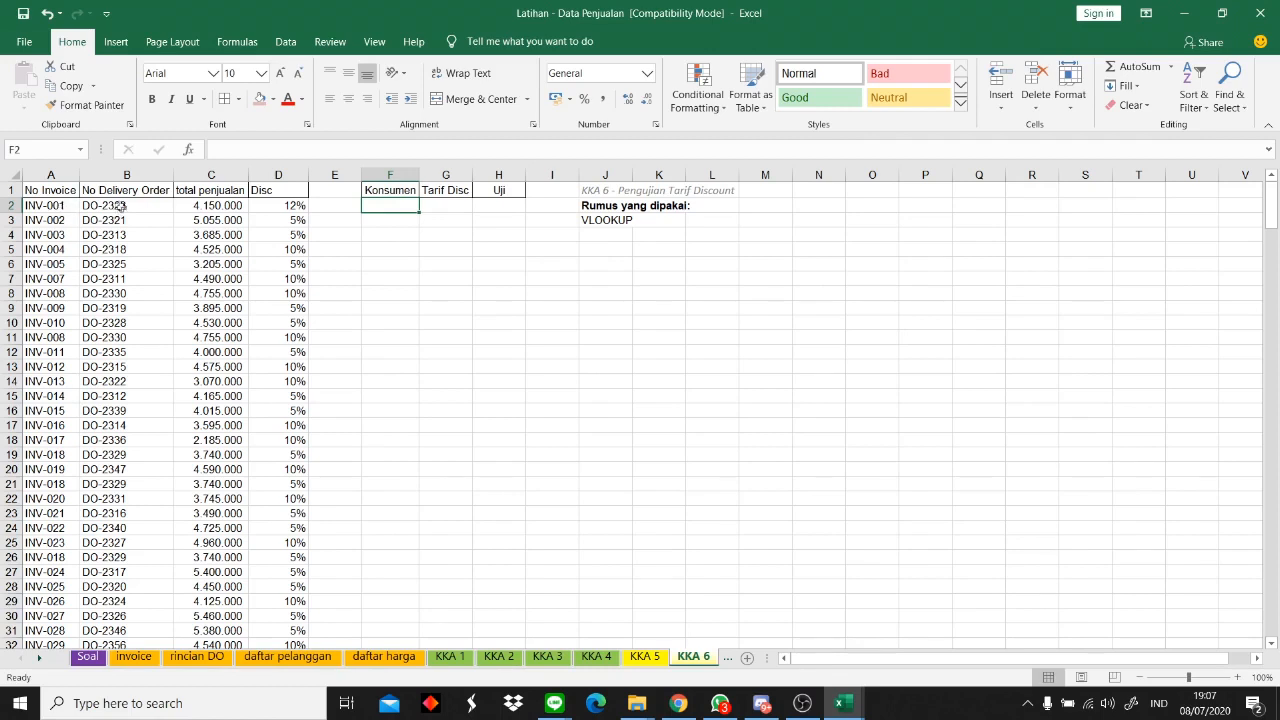
{"action": "left_click", "coordinate": [390, 187]}
{"action": "type", "text": "Customer"}
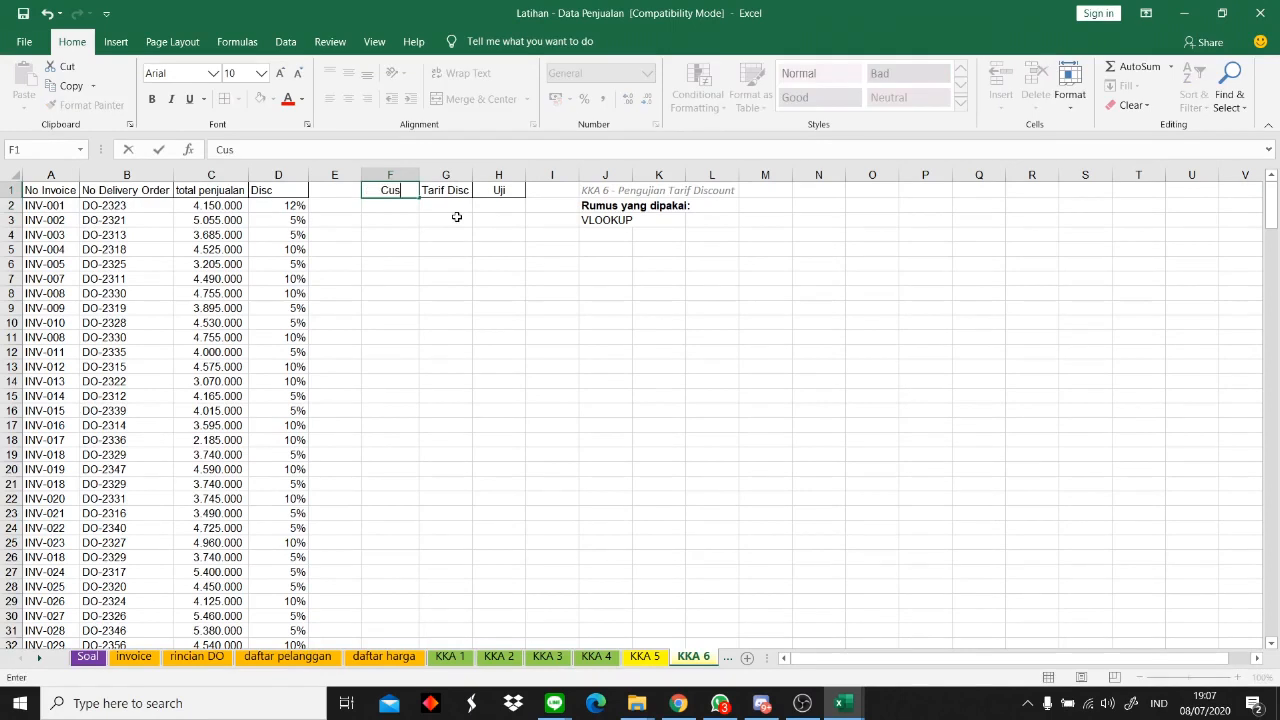
{"action": "key", "text": "Return"}
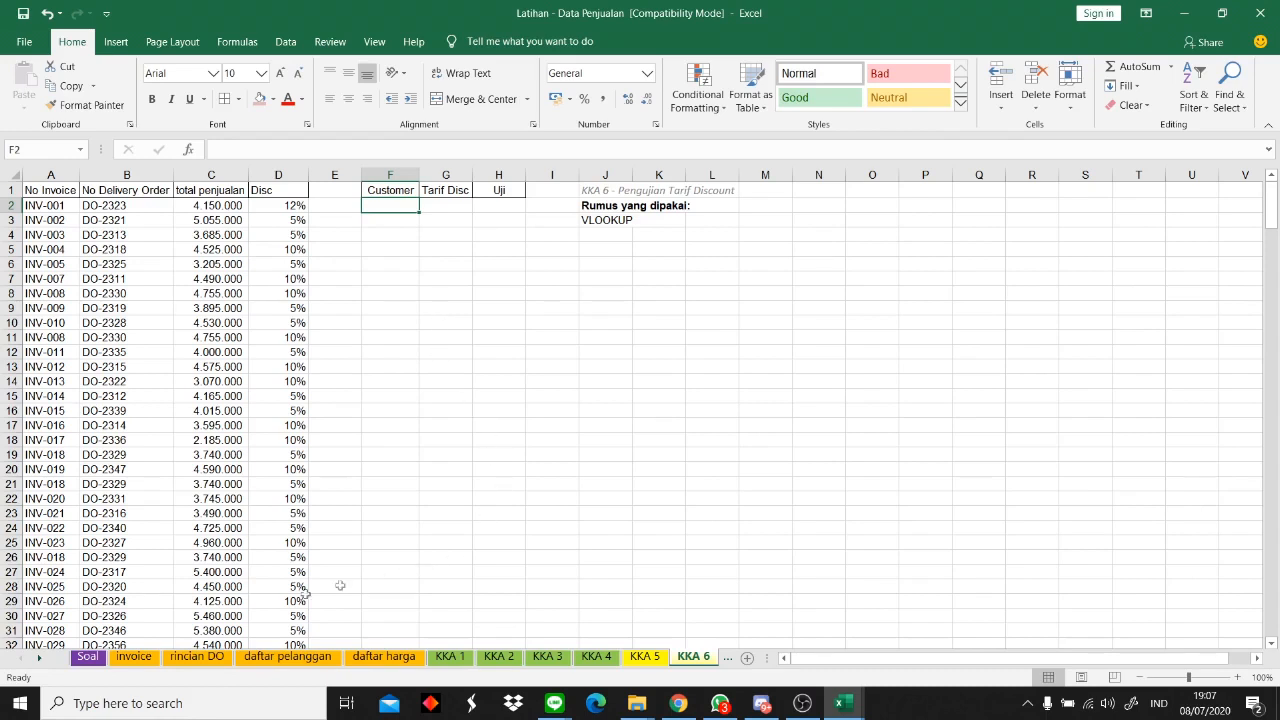
- On the rincian DO sheet, examine how the delivery order numbers relate to the pelanggan codes
{"action": "left_click", "coordinate": [203, 659]}
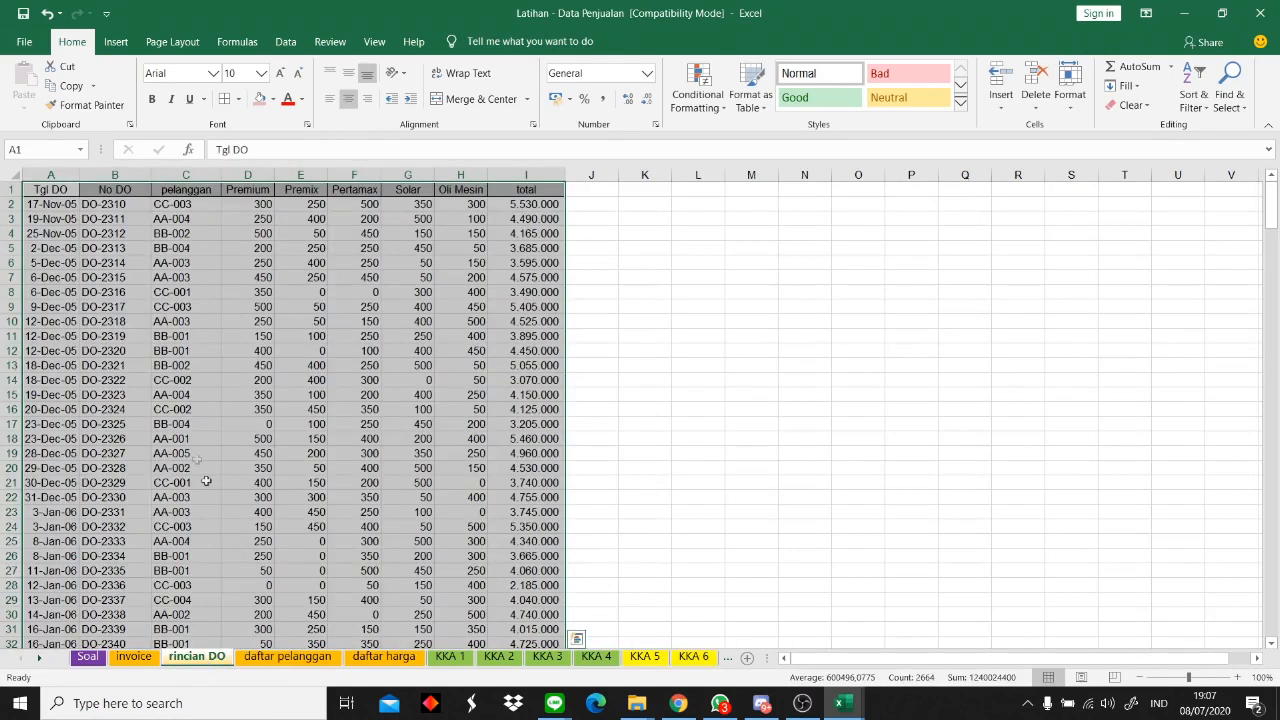
{"action": "left_click", "coordinate": [224, 256]}
{"action": "left_click", "coordinate": [118, 218]}
{"action": "left_click", "coordinate": [182, 218]}
{"action": "left_click", "coordinate": [180, 204]}
{"action": "left_click", "coordinate": [116, 203]}
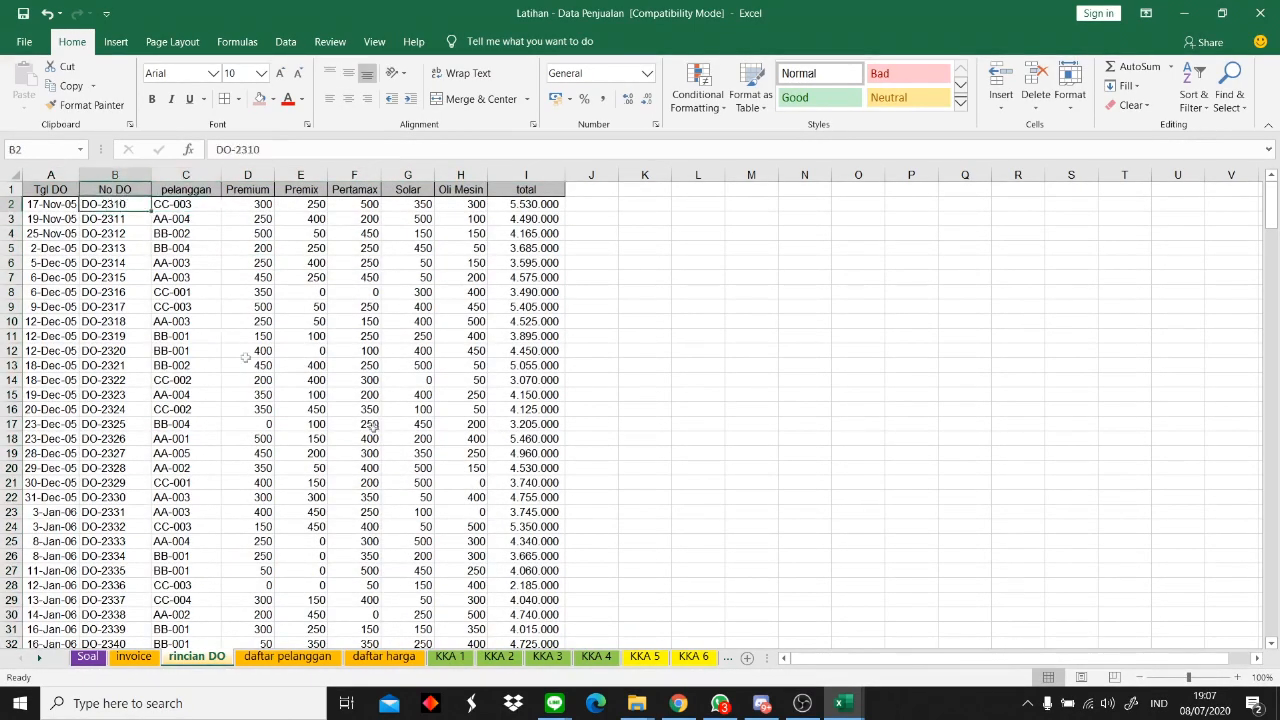
- In F2 of KKA 6, start a VLOOKUP formula with the delivery order number in B2 as the lookup value
{"action": "left_click", "coordinate": [690, 657]}
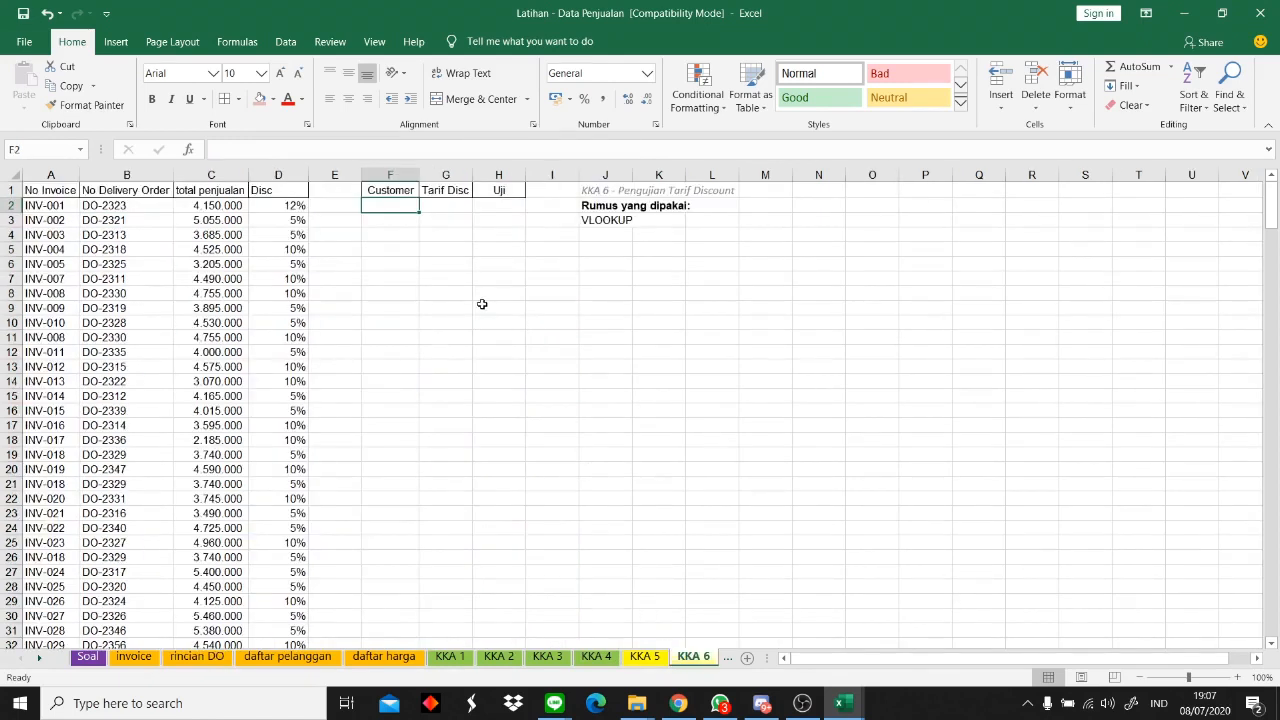
{"action": "type", "text": "=VL"}
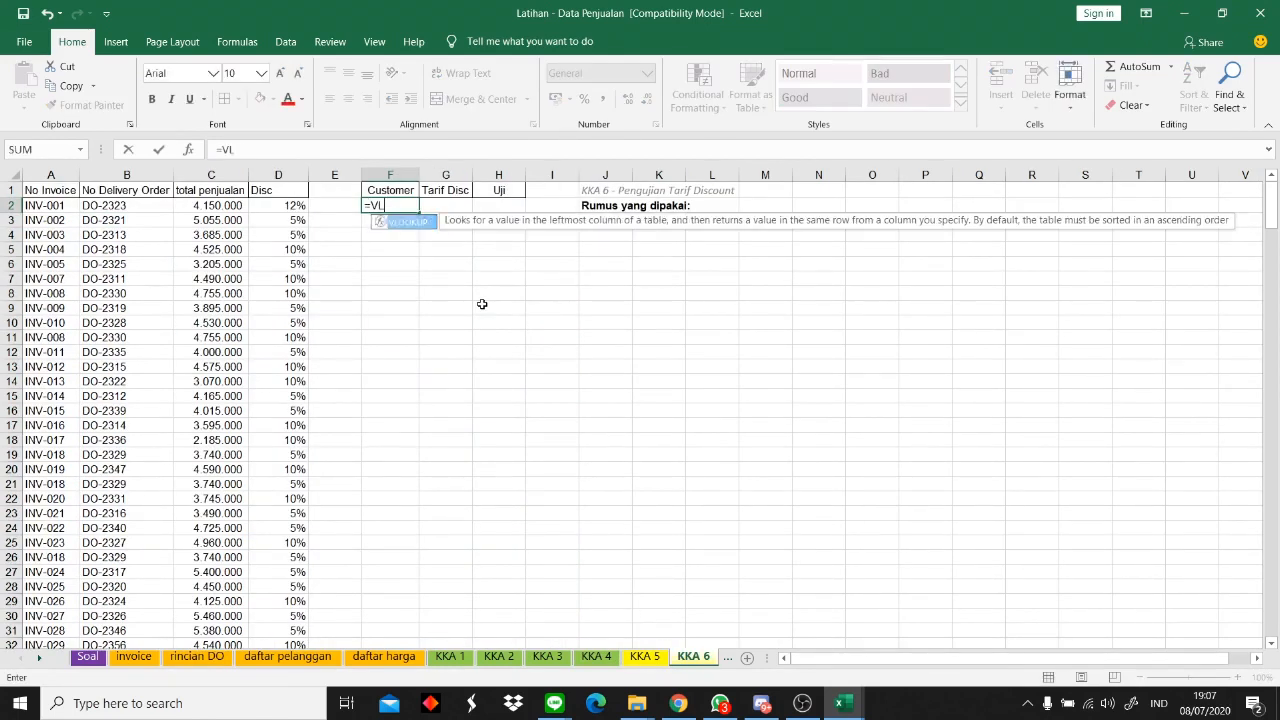
{"action": "type", "text": "OOKUP("}
{"action": "key", "text": "Left"}
{"action": "key", "text": "Left"}
{"action": "key", "text": "Left"}
{"action": "key", "text": "Left"}
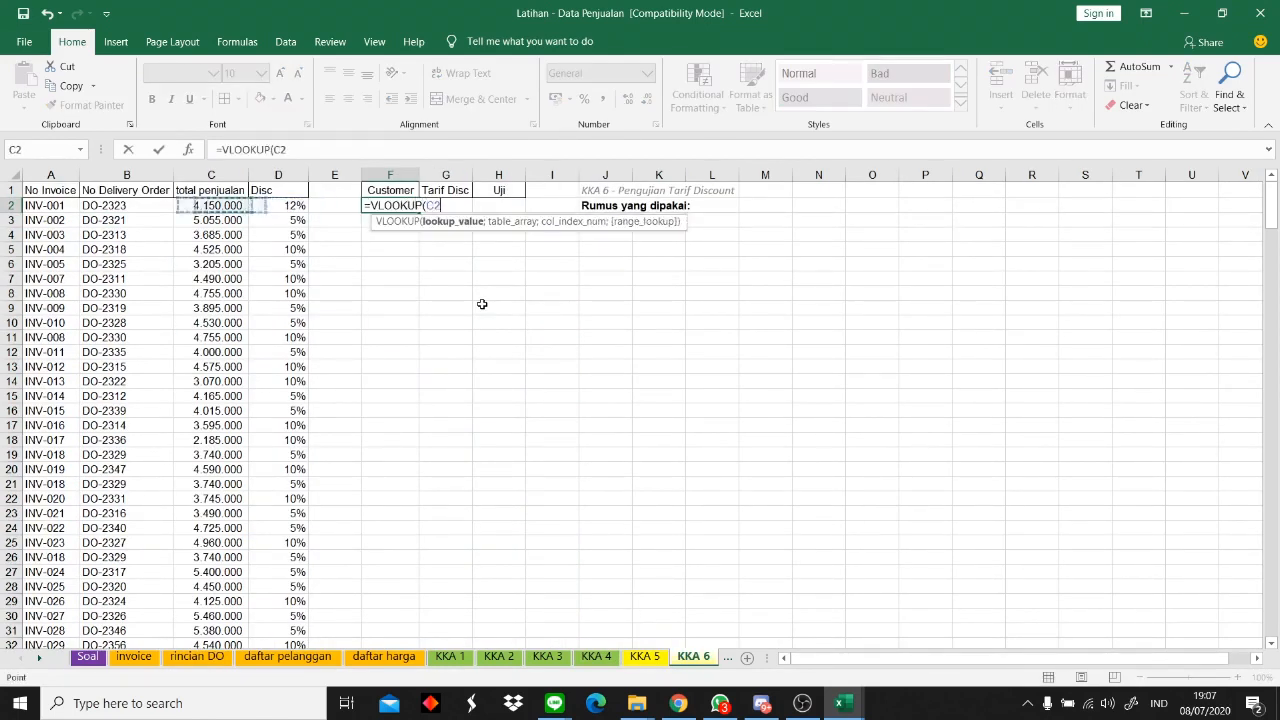
{"action": "type", "text": ";"}
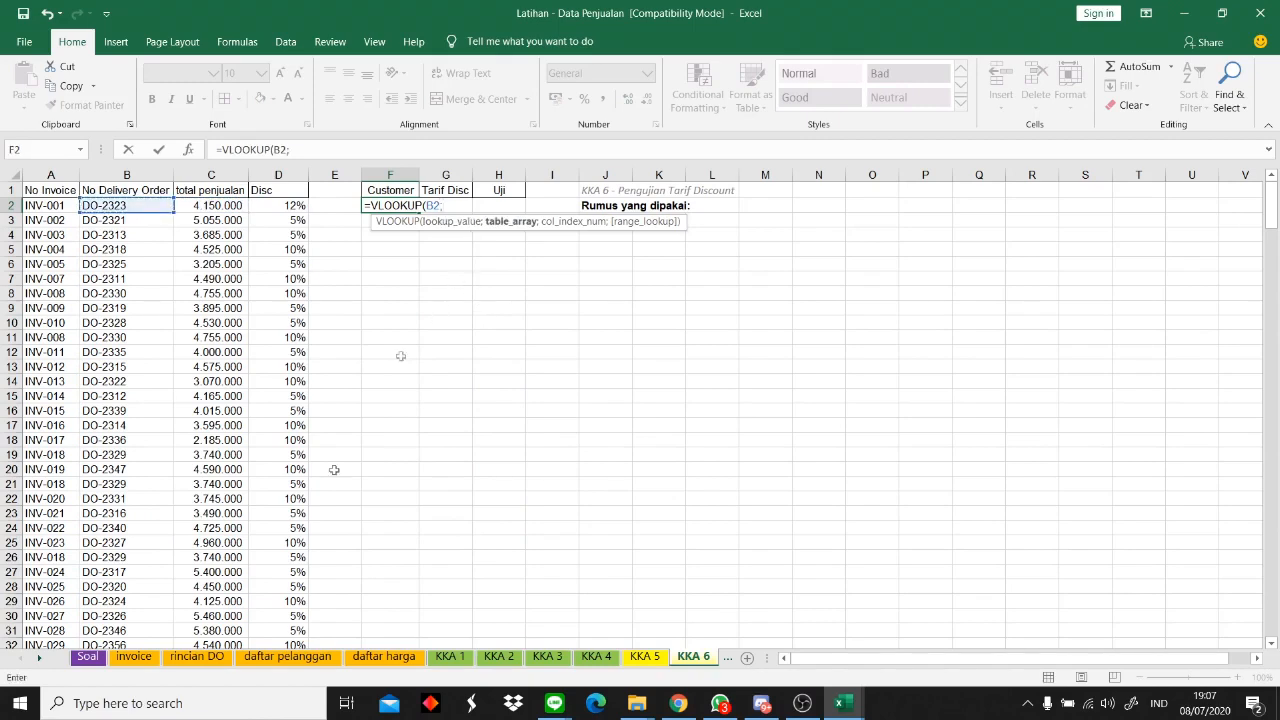
- Set the lookup table to B1:C296 on the rincian DO sheet and make it absolute as $B$1:$C$296
{"action": "left_click", "coordinate": [196, 656]}
{"action": "left_click_drag", "start_coordinate": [118, 194], "coordinate": [172, 614]}
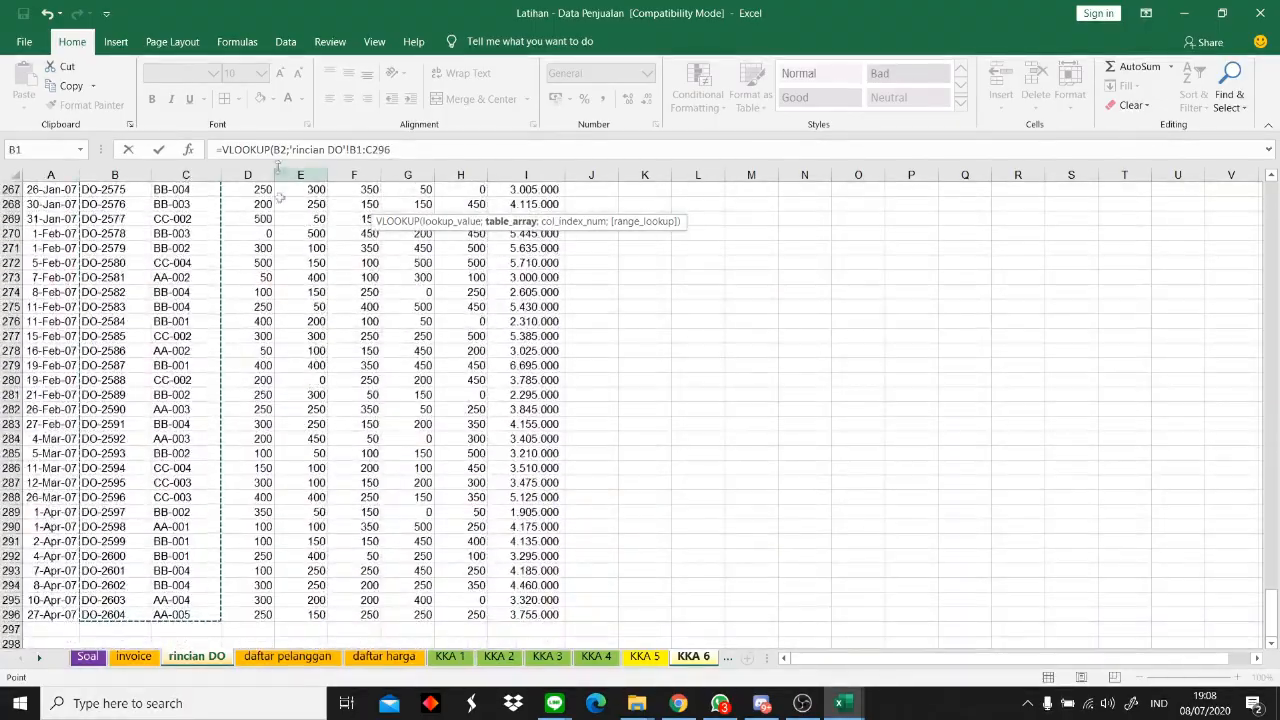
{"action": "left_click", "coordinate": [348, 150]}
{"action": "type", "text": "$"}
{"action": "key", "text": "Right"}
{"action": "type", "text": "$B$"}
{"action": "key", "text": "Right"}
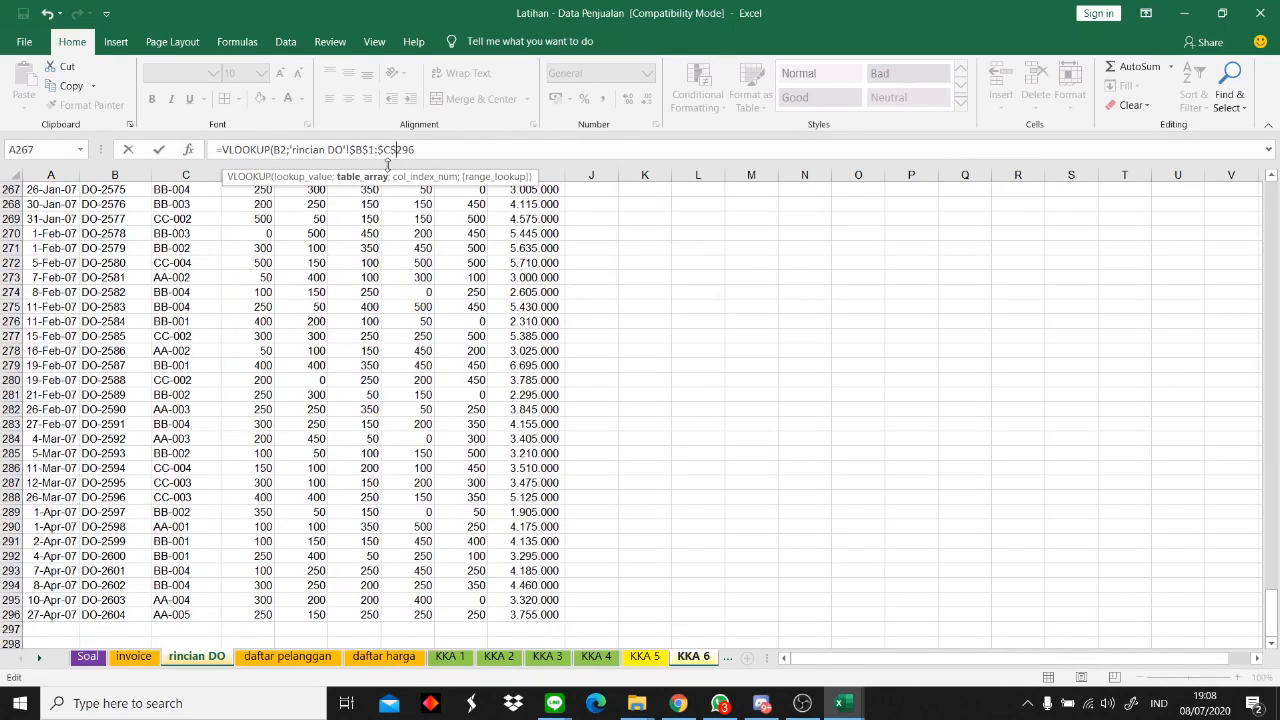
- Complete the F2 VLOOKUP with column index 2 and range lookup 0 for an exact match
{"action": "type", "text": ";"}
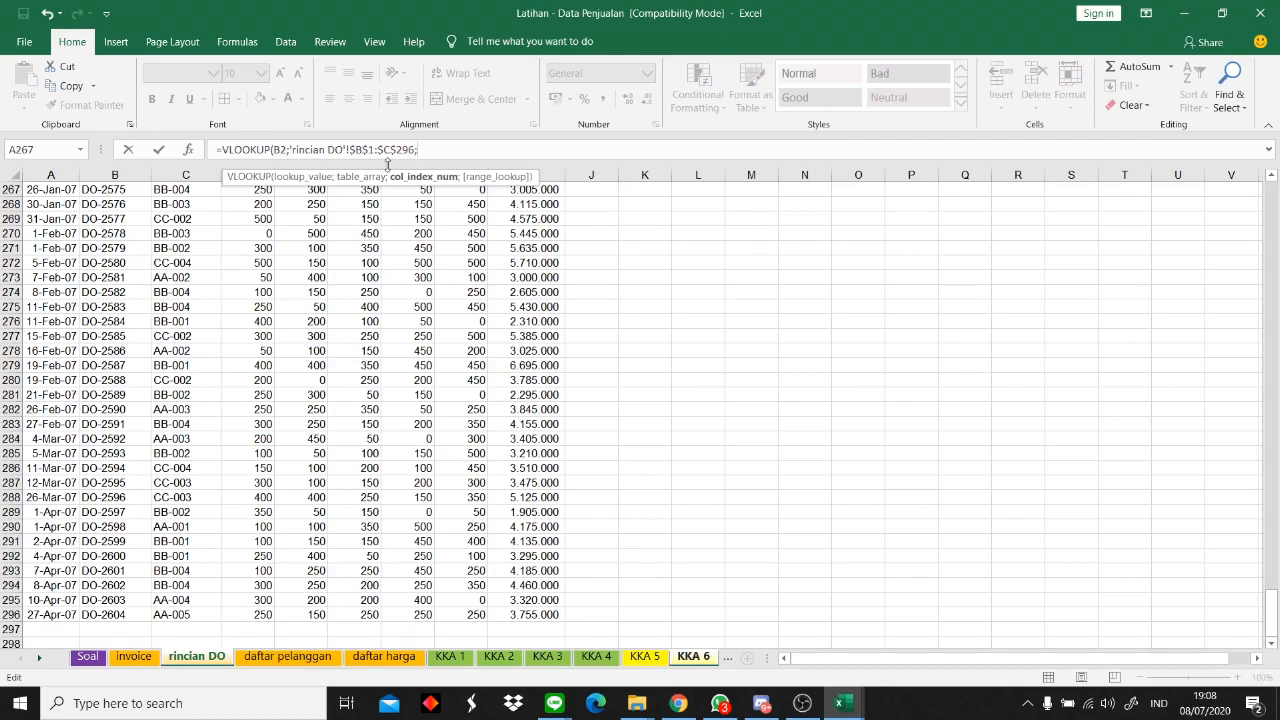
{"action": "scroll", "coordinate": [382, 348], "scroll_direction": "up", "scroll_amount": 20}
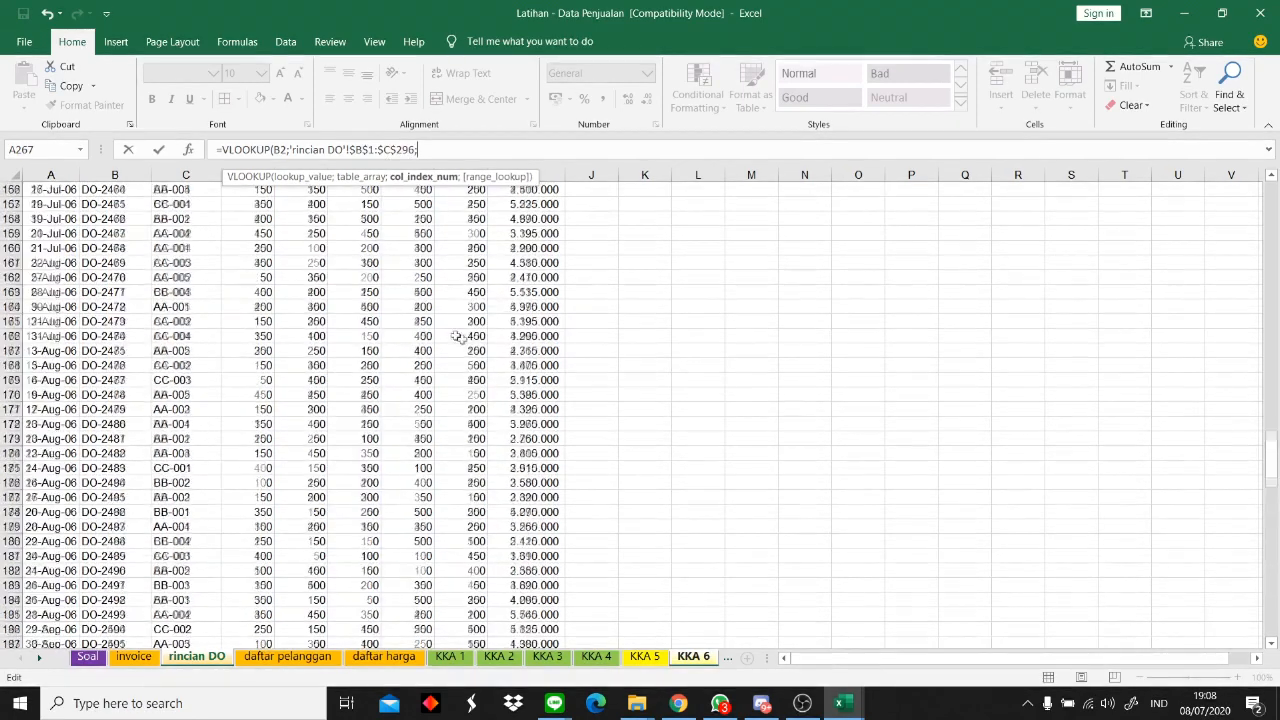
{"action": "scroll", "coordinate": [382, 348], "scroll_direction": "up", "scroll_amount": 20}
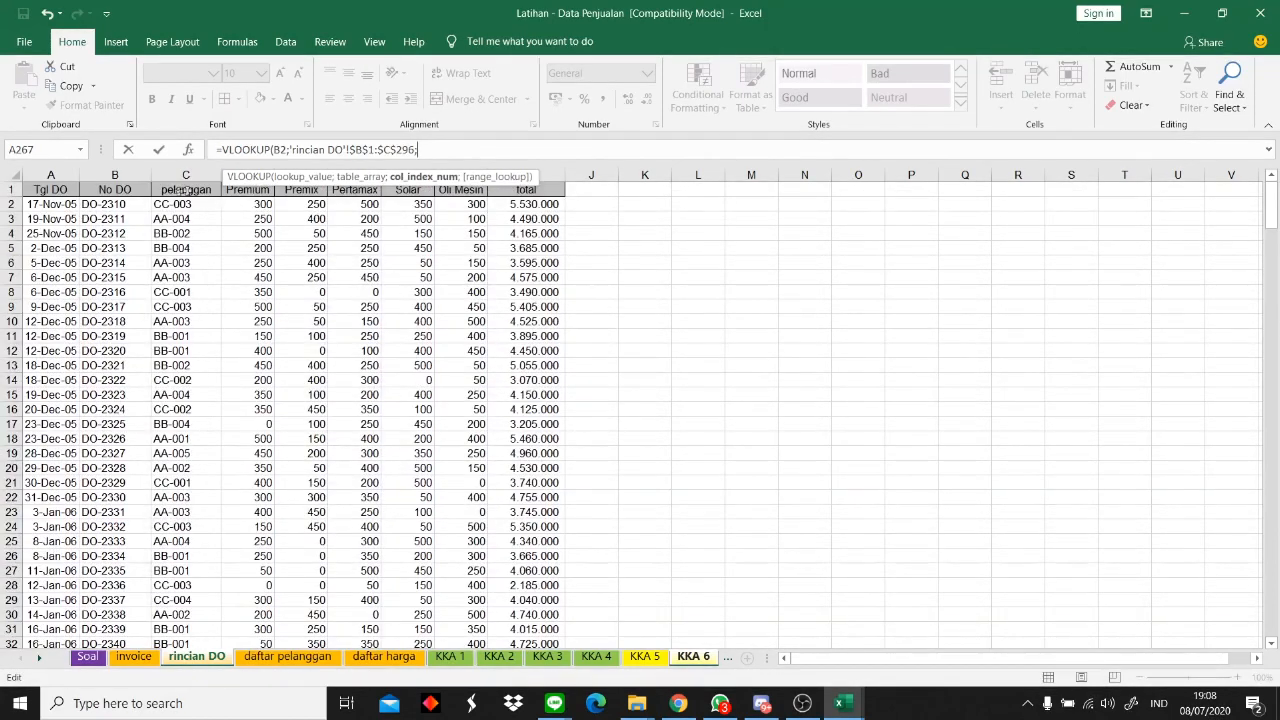
{"action": "type", "text": "2;"}
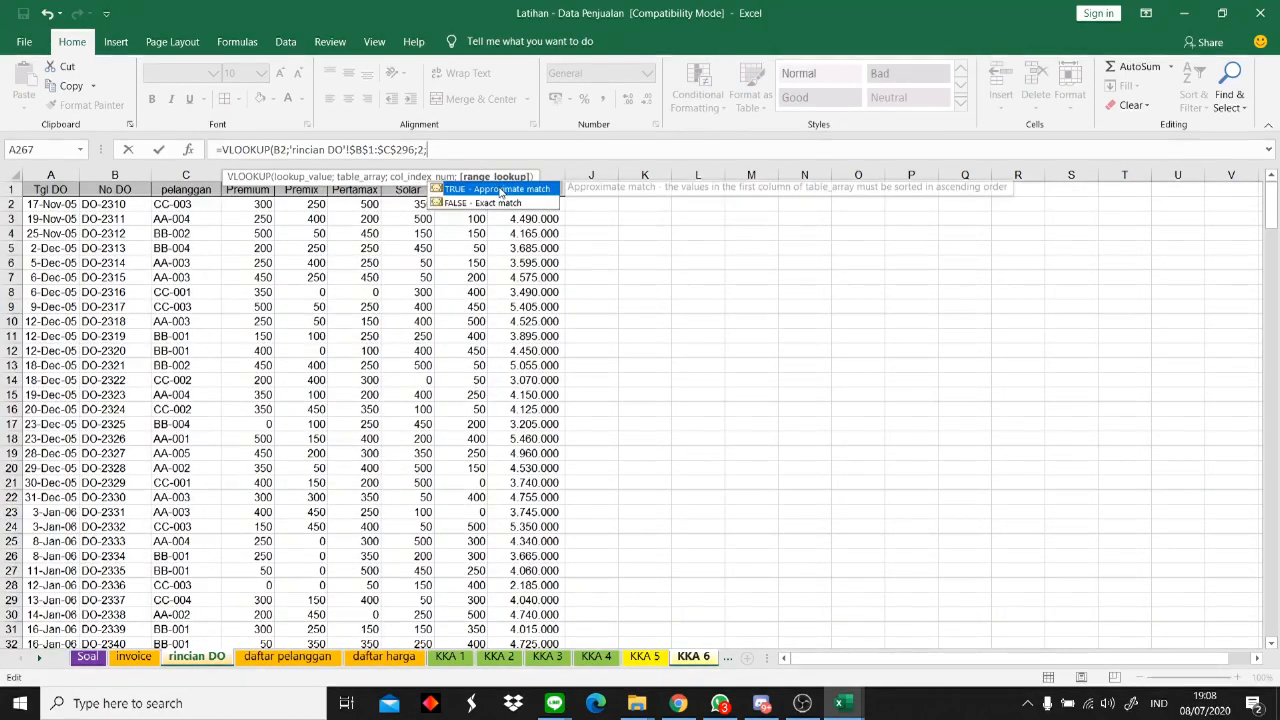
{"action": "type", "text": "0)"}
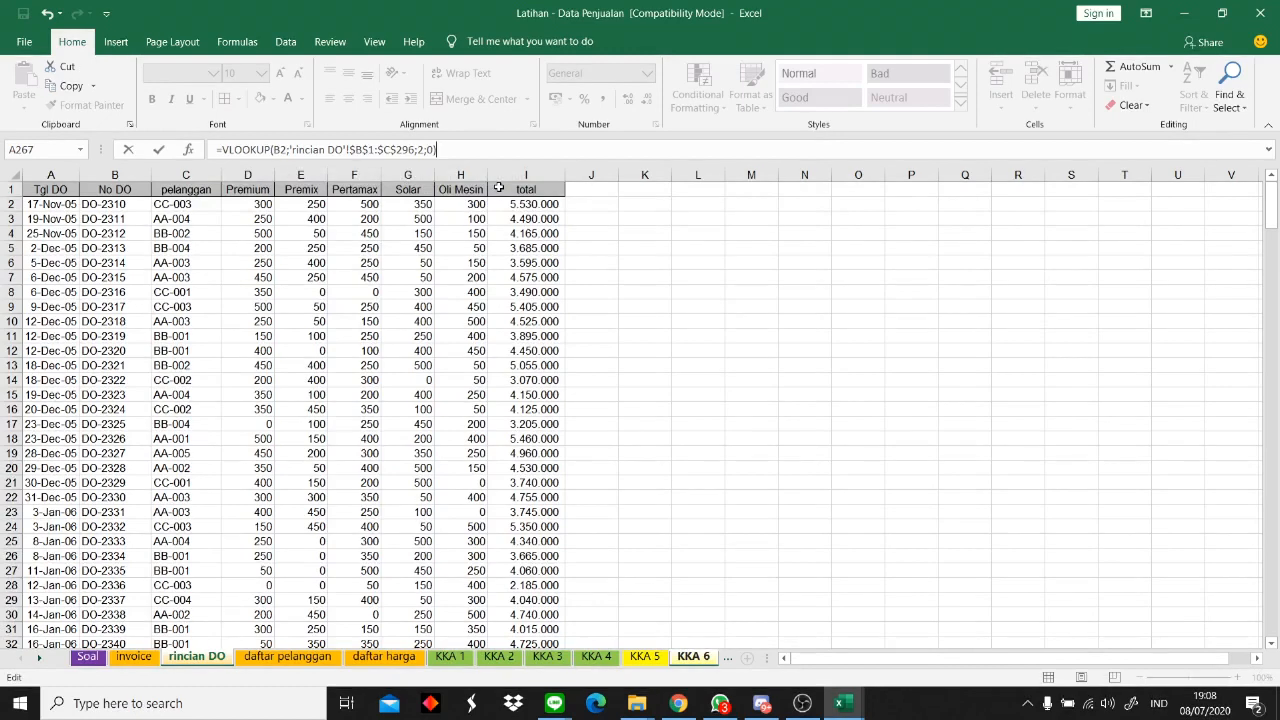
{"action": "key", "text": "Return"}
- Fill the F2 formula down the whole Customer column and review the filled rows
{"action": "left_click", "coordinate": [405, 207]}
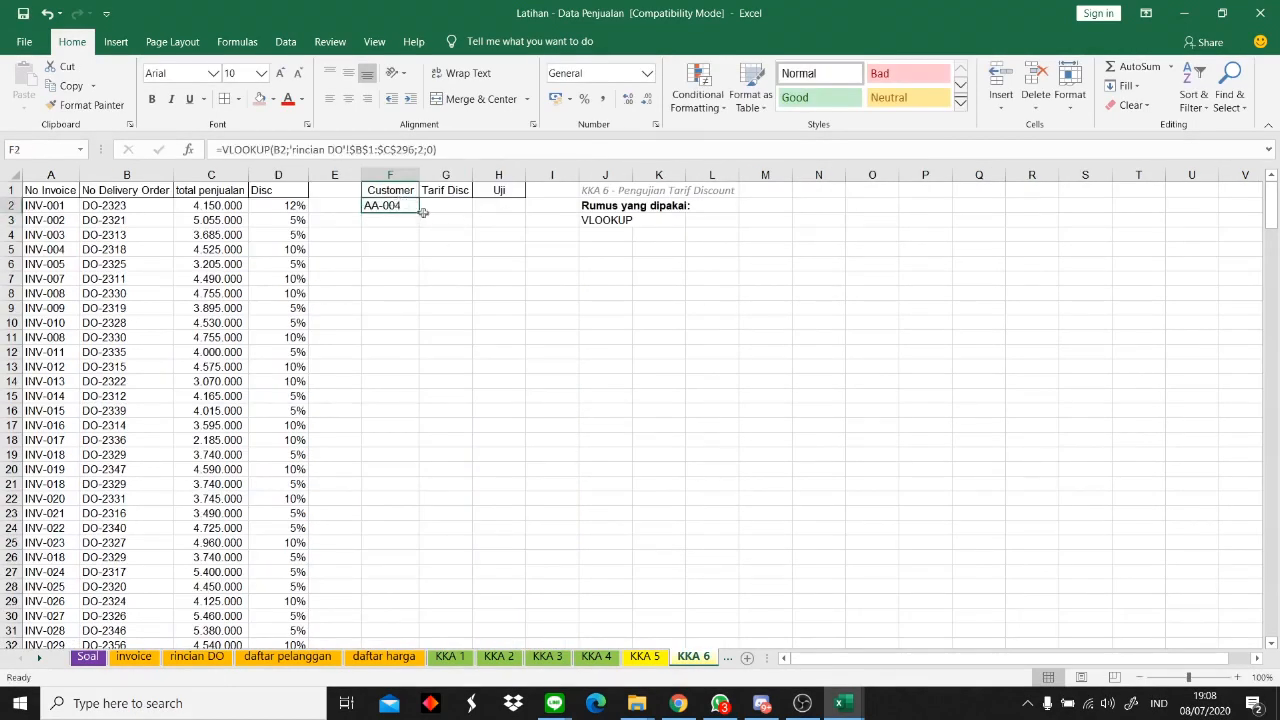
{"action": "left_click_drag", "start_coordinate": [420, 212], "coordinate": [381, 616]}
{"action": "scroll", "coordinate": [486, 423], "scroll_direction": "up", "scroll_amount": 20}
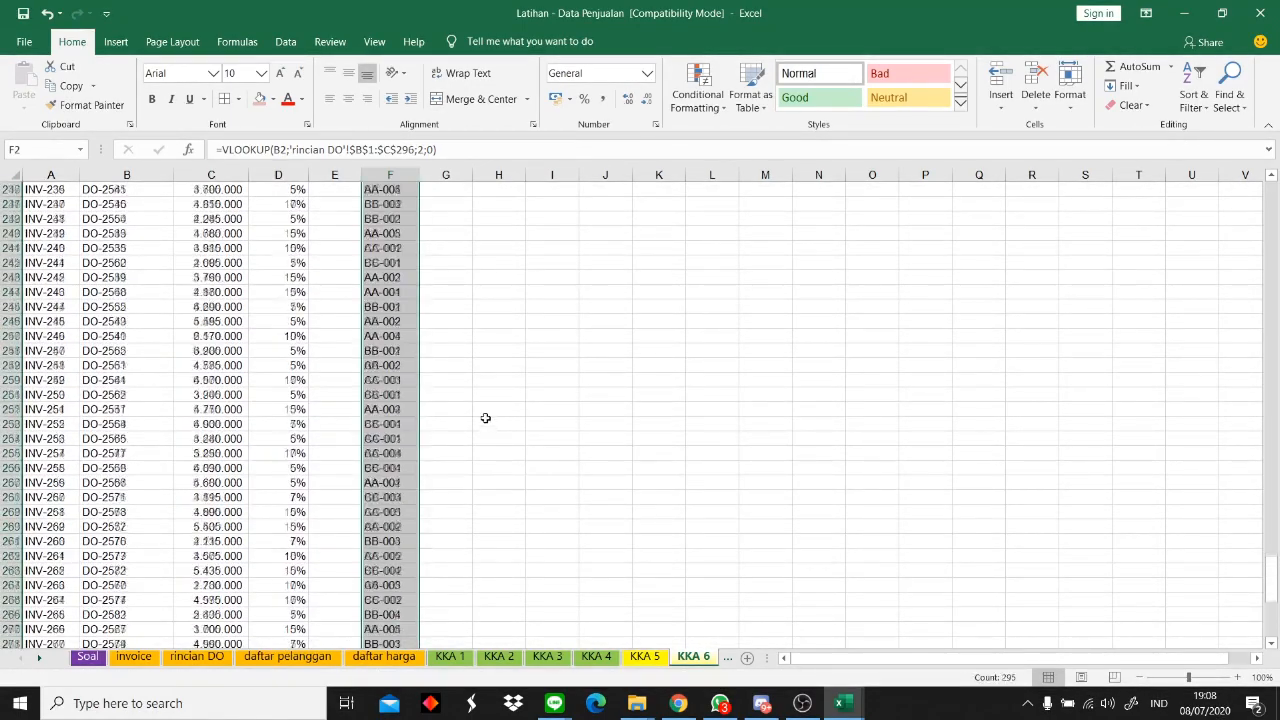
{"action": "scroll", "coordinate": [462, 404], "scroll_direction": "up", "scroll_amount": 20}
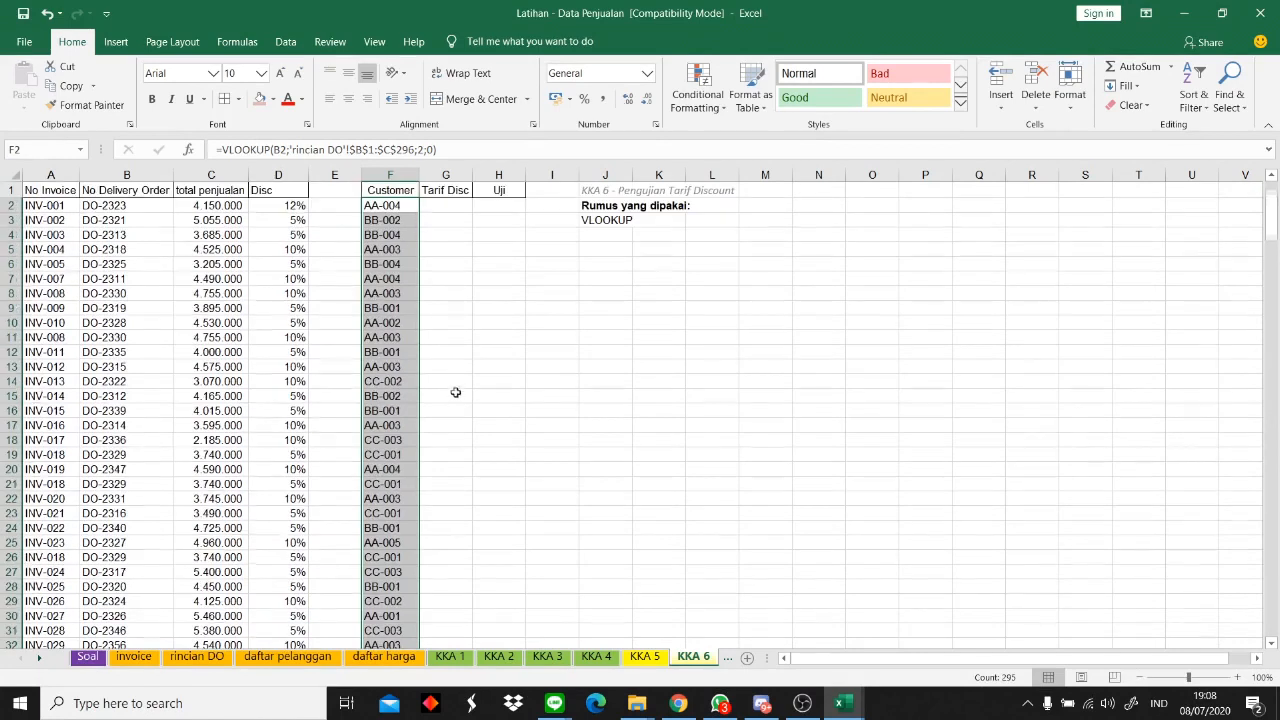
{"action": "left_click", "coordinate": [497, 250]}
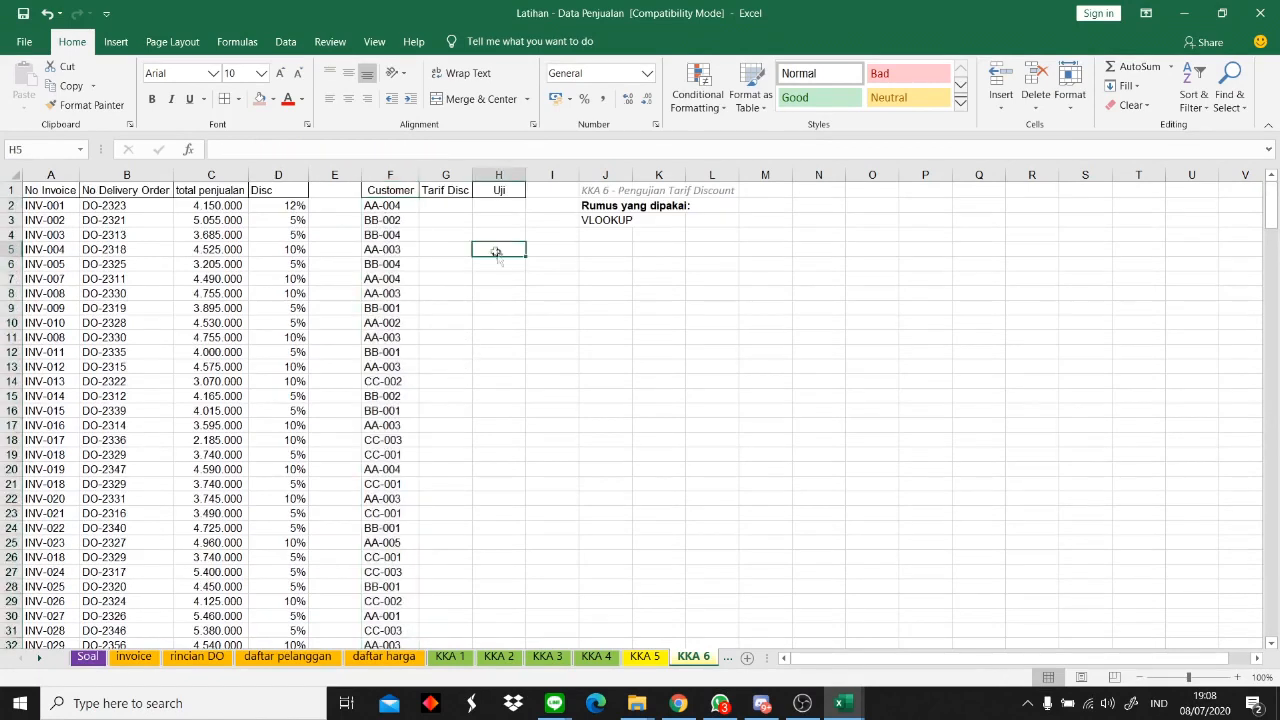
- In G2 of KKA 6, start a VLOOKUP formula with the customer code in F2 as the lookup value
{"action": "left_click", "coordinate": [452, 208]}
{"action": "type", "text": "=VLOOKUP("}
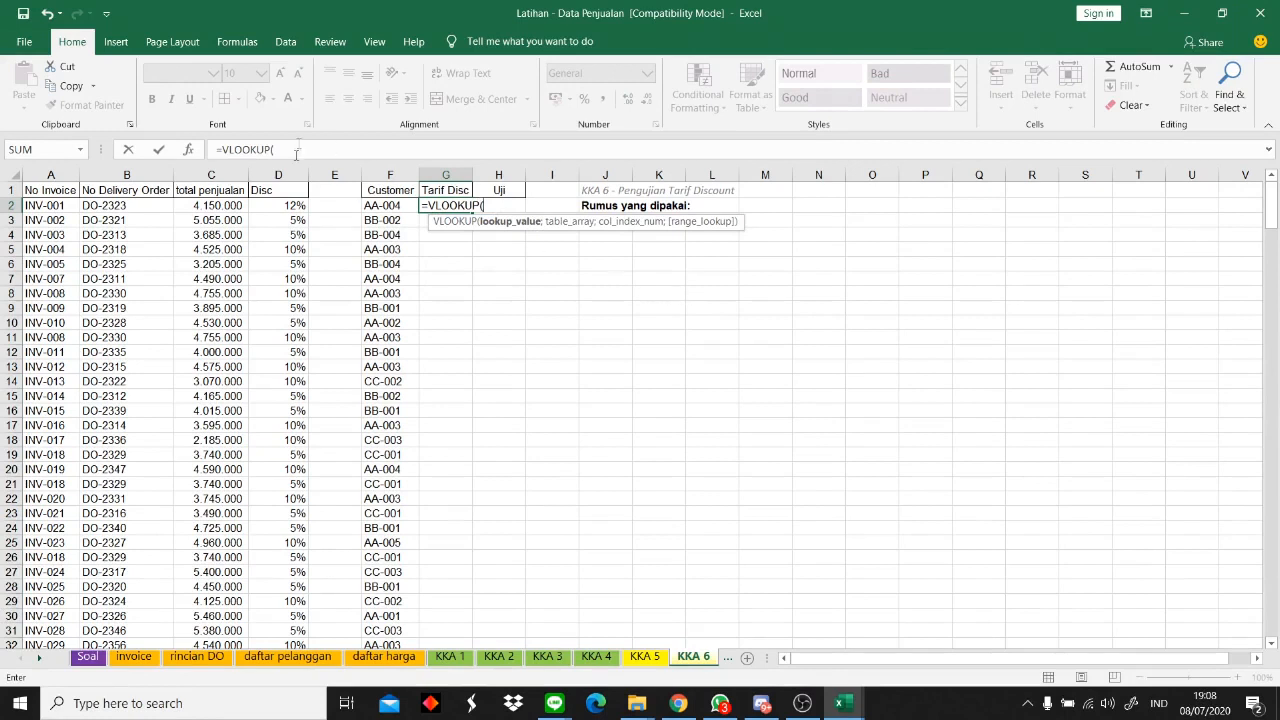
{"action": "left_click", "coordinate": [400, 205]}
{"action": "type", "text": ";"}
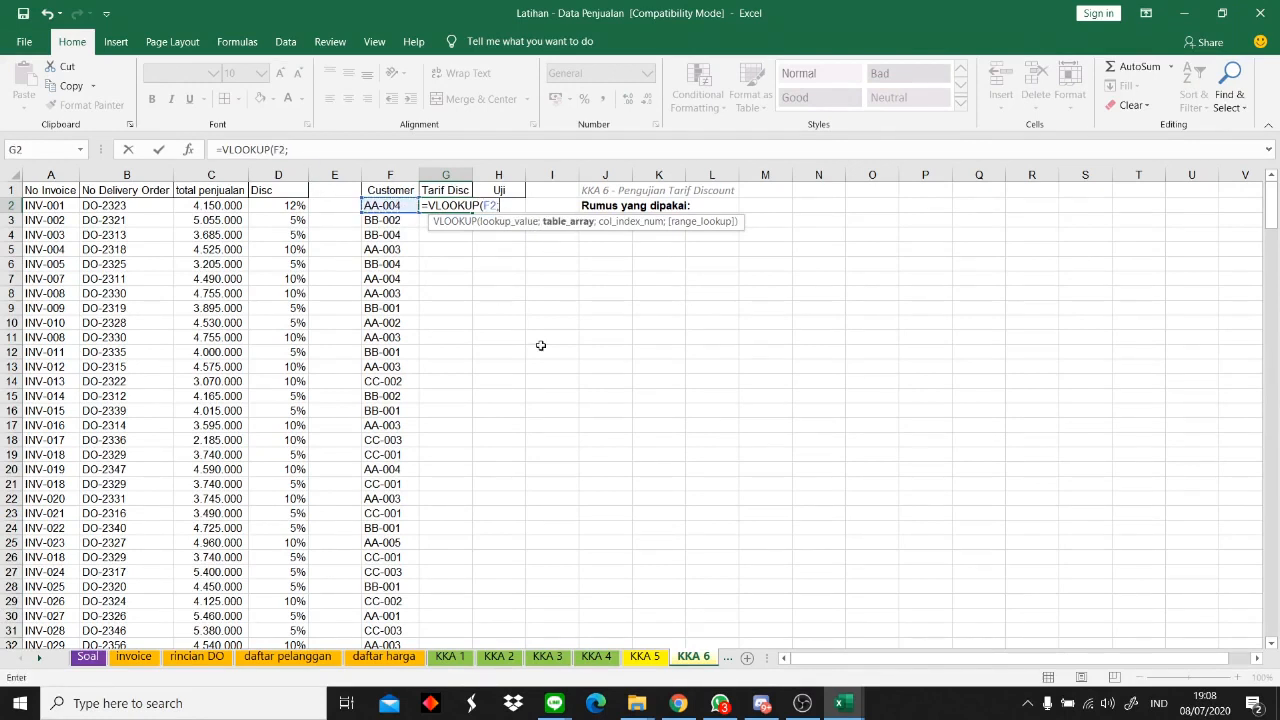
- Set the lookup table to B1:E14 on the daftar pelanggan sheet and make it absolute as $B$1:$E$14
{"action": "left_click", "coordinate": [287, 656]}
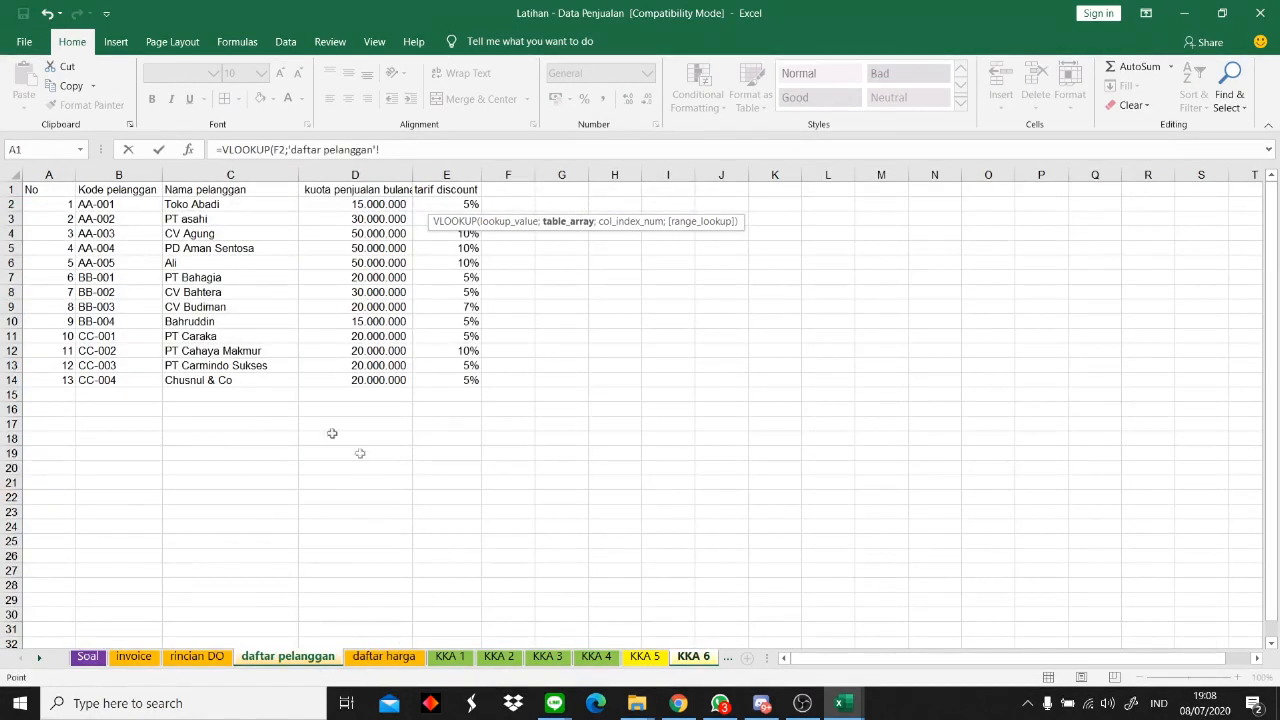
{"action": "left_click_drag", "start_coordinate": [88, 189], "coordinate": [470, 383]}
{"action": "left_click", "coordinate": [382, 149]}
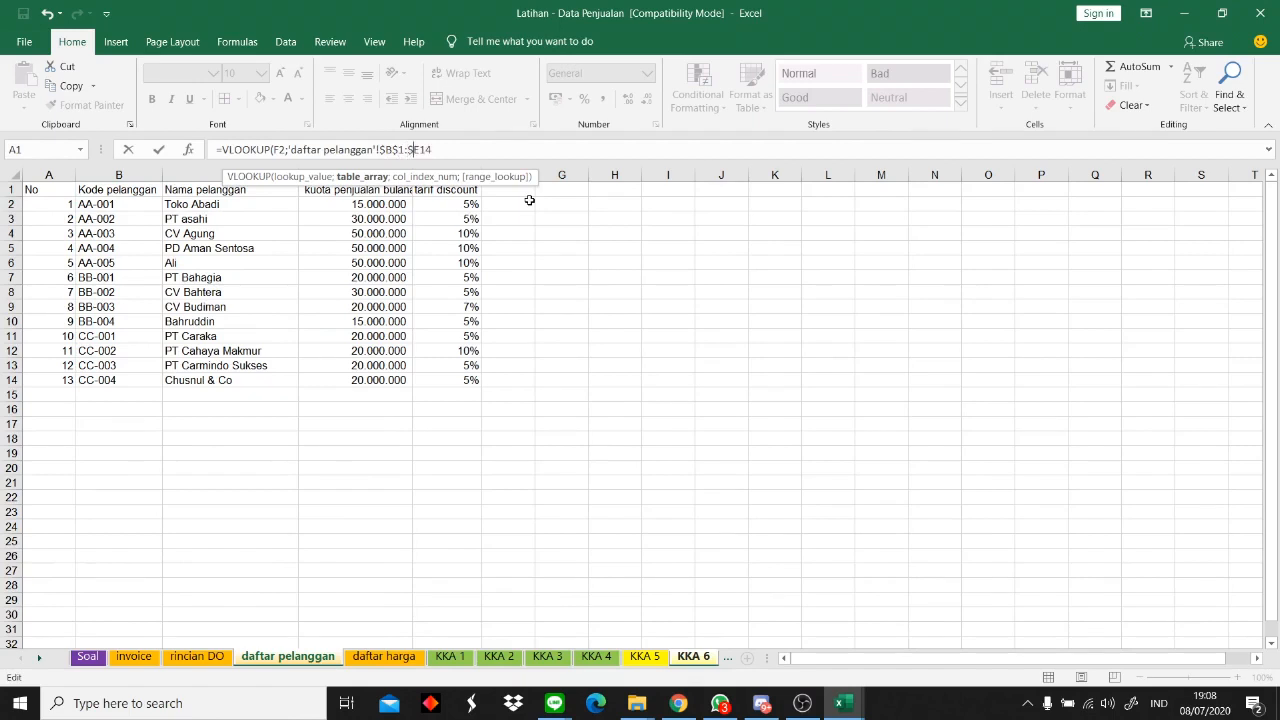
{"action": "type", "text": ";"}
- Complete the G2 VLOOKUP with column index 4 and range lookup 0 for an exact match
{"action": "scroll", "coordinate": [529, 200], "scroll_direction": "down", "scroll_amount": 1}
{"action": "scroll", "coordinate": [150, 210], "scroll_direction": "up", "scroll_amount": 1}
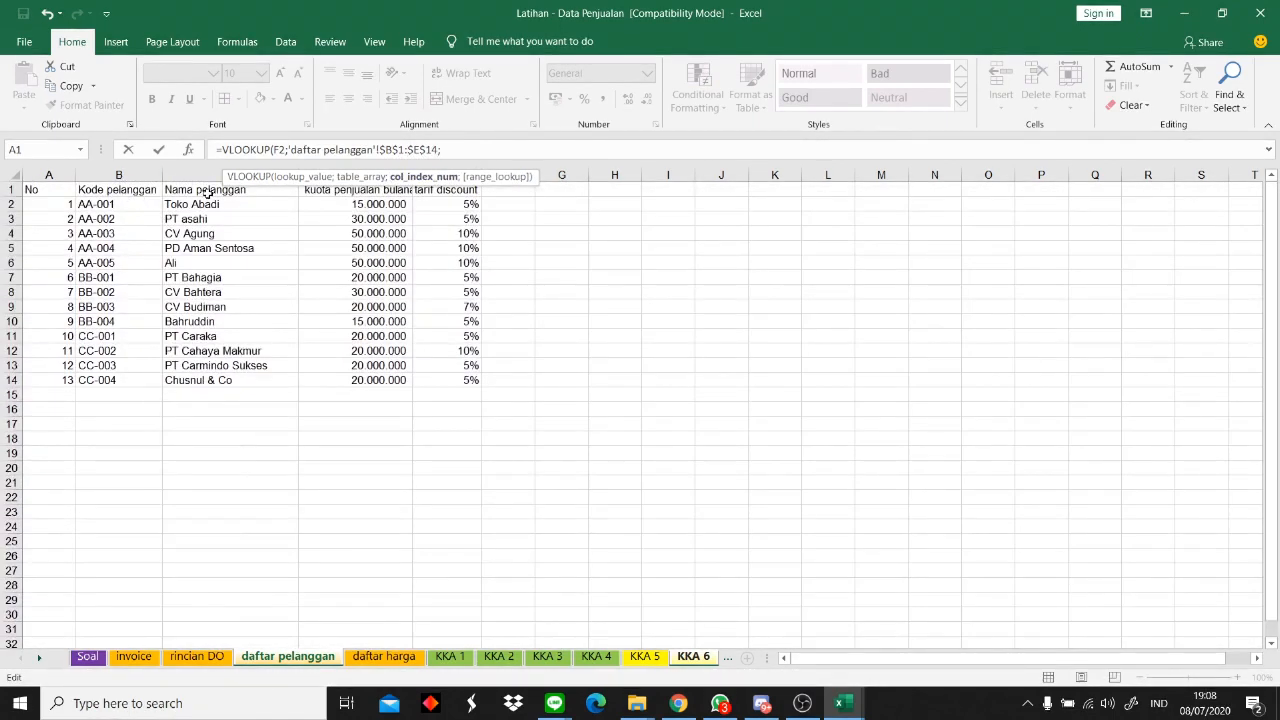
{"action": "type", "text": "4;0)"}
{"action": "key", "text": "Return"}
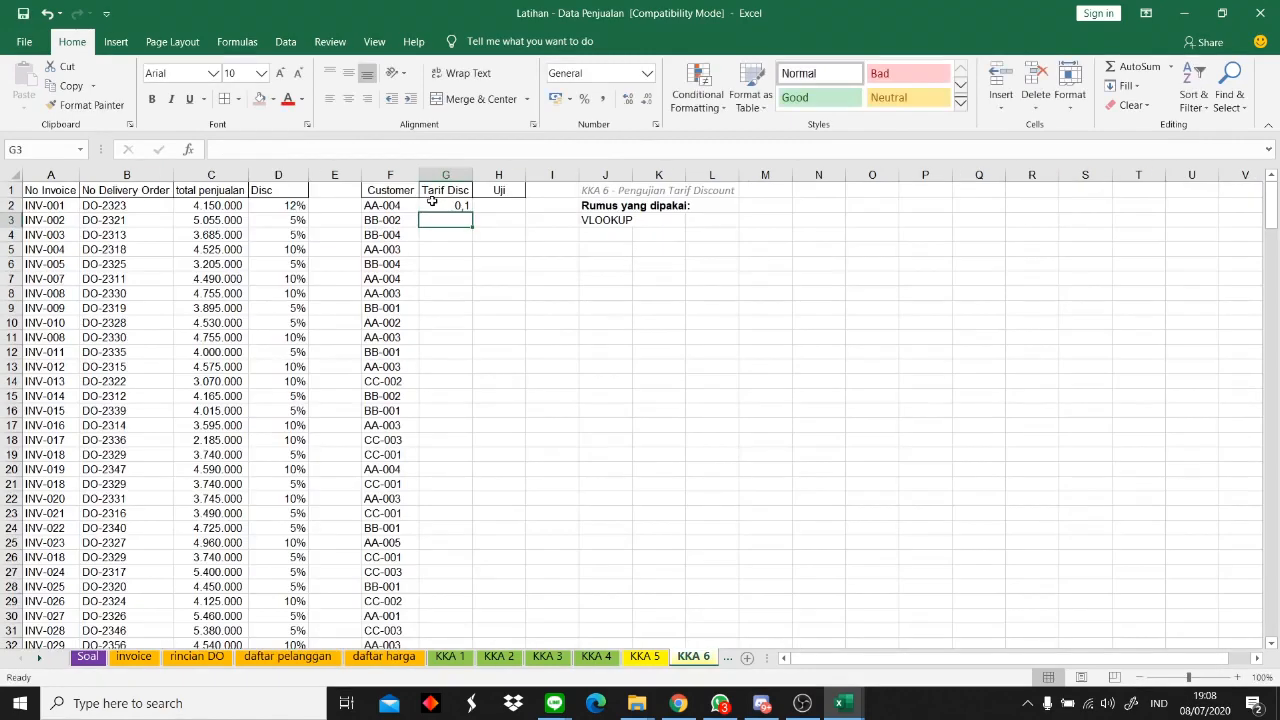
- Fill the G2 formula down the whole Tarif Disc column and format the filled cells as percentages
{"action": "left_click", "coordinate": [432, 201]}
{"action": "mouse_move", "coordinate": [471, 215]}
{"action": "left_mouse_down"}
{"action": "mouse_move", "coordinate": [509, 363]}
{"action": "mouse_move", "coordinate": [450, 718]}
{"action": "mouse_move", "coordinate": [489, 610]}
{"action": "left_mouse_up"}
{"action": "scroll", "coordinate": [676, 424], "scroll_direction": "up", "scroll_amount": 10}
{"action": "scroll", "coordinate": [676, 424], "scroll_direction": "up", "scroll_amount": 20}
{"action": "left_click_drag", "start_coordinate": [1274, 432], "coordinate": [1272, 205]}
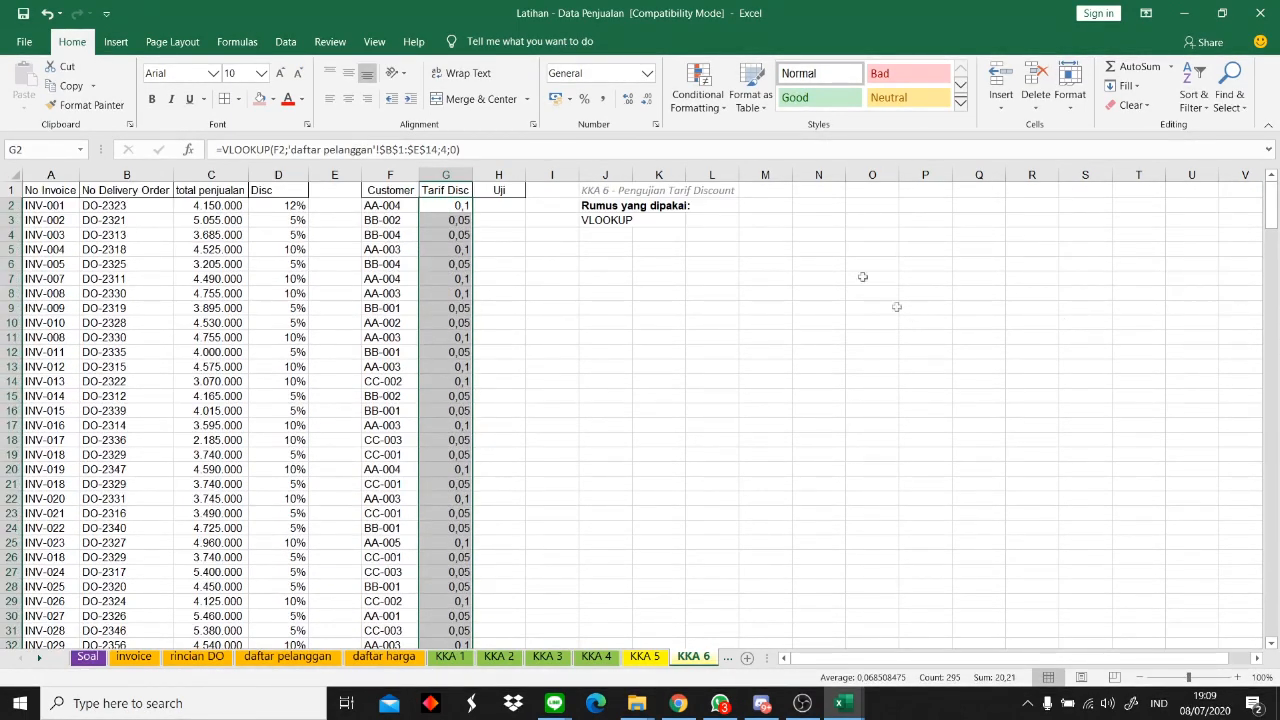
{"action": "left_click", "coordinate": [584, 98]}
{"action": "left_click", "coordinate": [533, 236]}
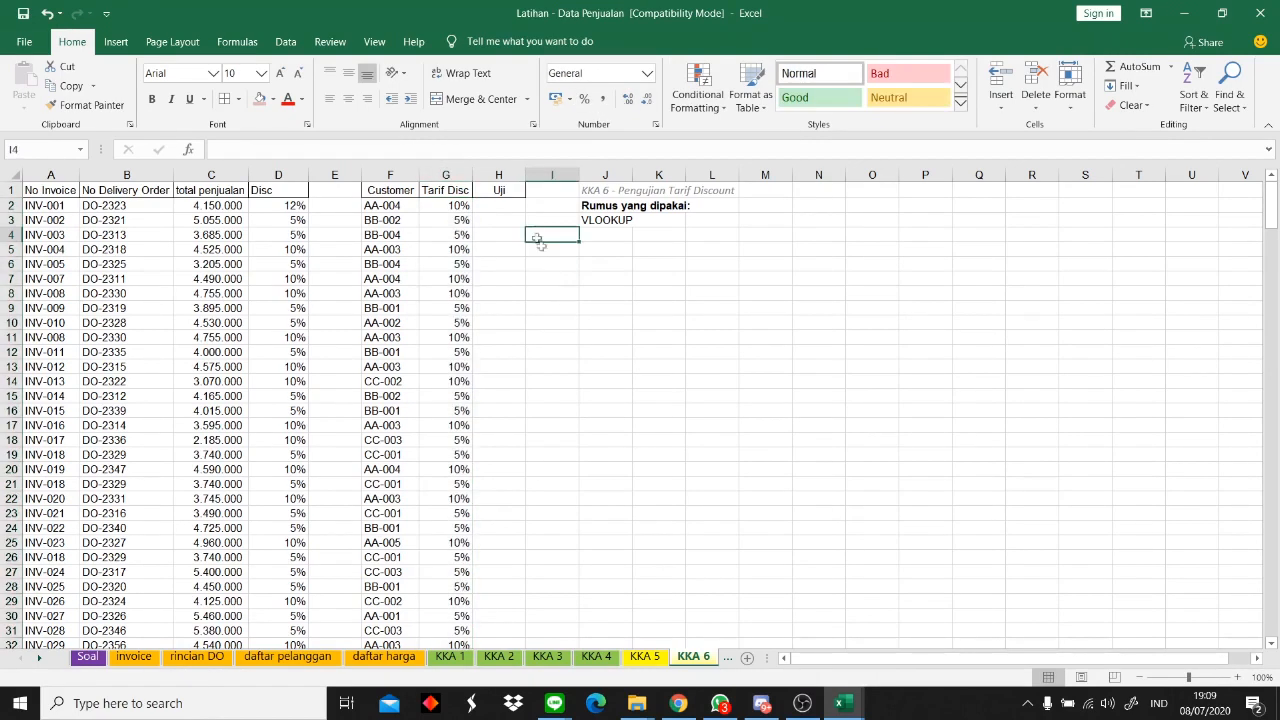
- In H2 of the Uji column, enter the formula =G2=D2 to compare the looked-up discount rate with the invoiced discount
{"action": "left_click", "coordinate": [510, 208]}
{"action": "type", "text": "="}
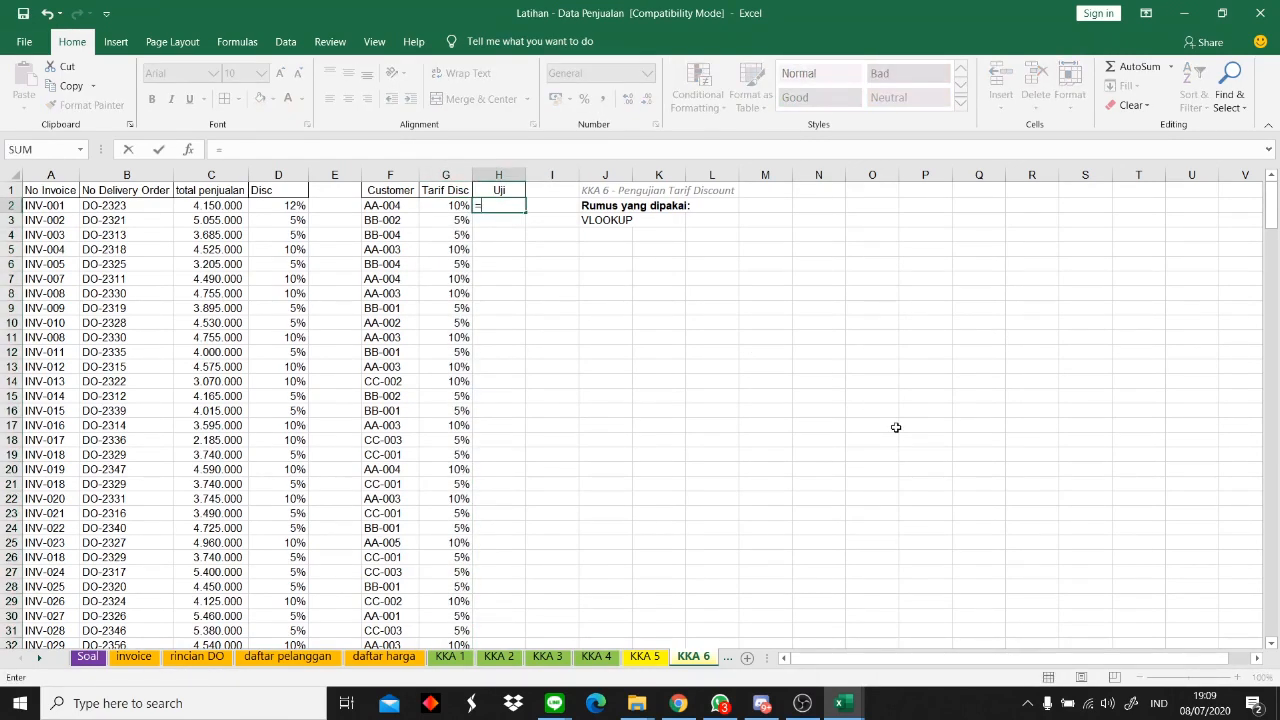
{"action": "key", "text": "Left"}
{"action": "type", "text": "="}
{"action": "key", "text": "Left"}
{"action": "key", "text": "Left"}
{"action": "key", "text": "Left"}
{"action": "key", "text": "Left"}
{"action": "key", "text": "Return"}
- Fill the H2 comparison formula down the whole Uji column and review the filled rows
{"action": "left_click", "coordinate": [492, 208]}
{"action": "double_click", "coordinate": [525, 212]}
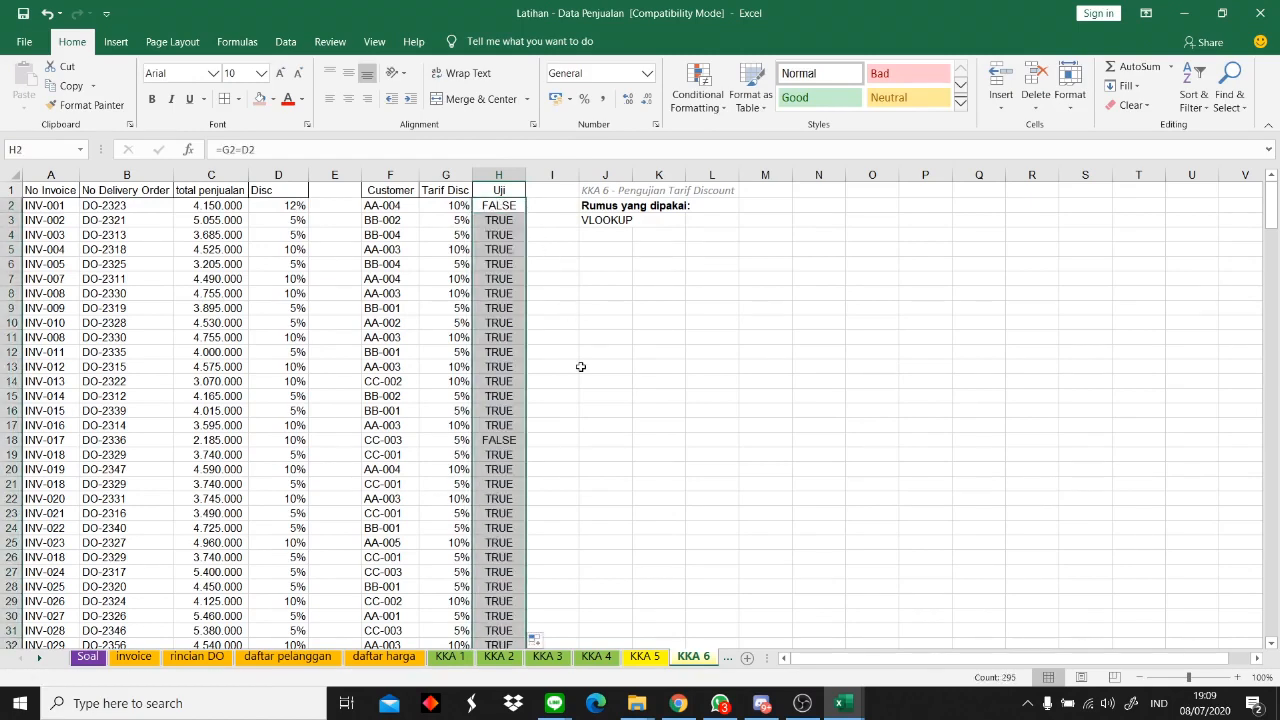
{"action": "scroll", "coordinate": [581, 365], "scroll_direction": "down", "scroll_amount": 10}
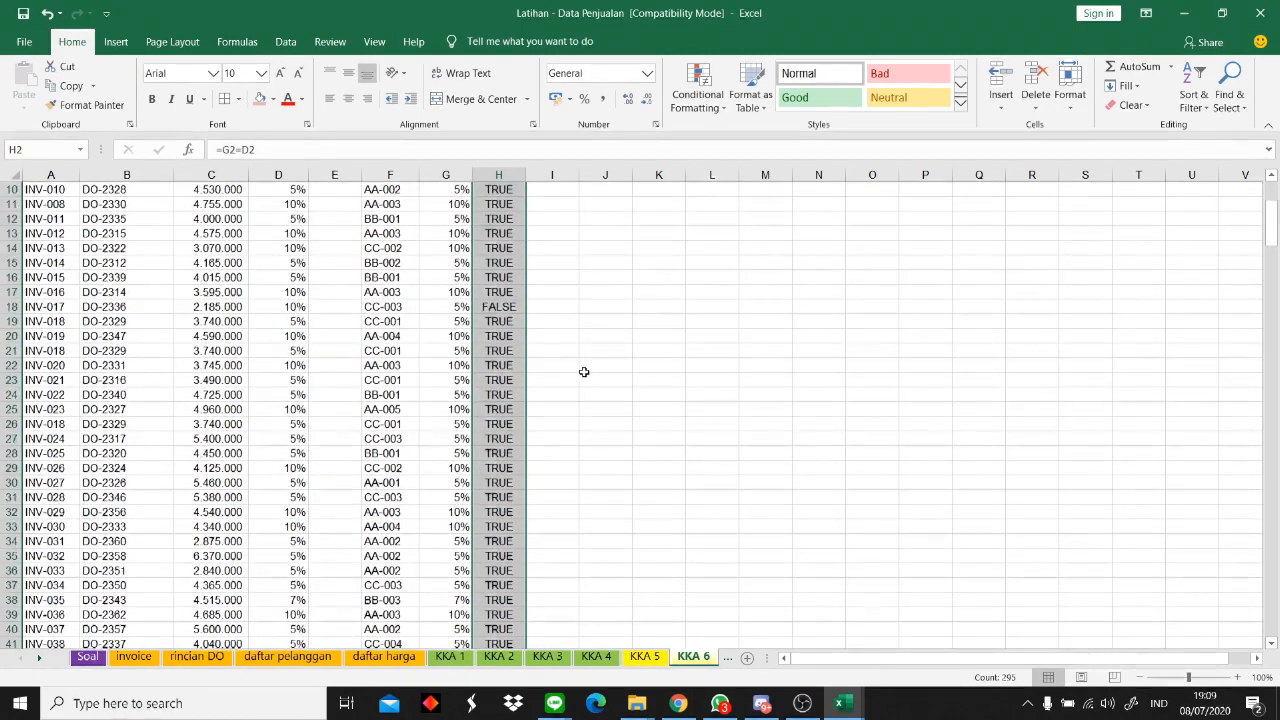
{"action": "scroll", "coordinate": [584, 372], "scroll_direction": "up", "scroll_amount": 10}
- Highlight the Uji cells equal to FALSE with conditional formatting in Light Red Fill with Dark Red Text
{"action": "left_click", "coordinate": [697, 88]}
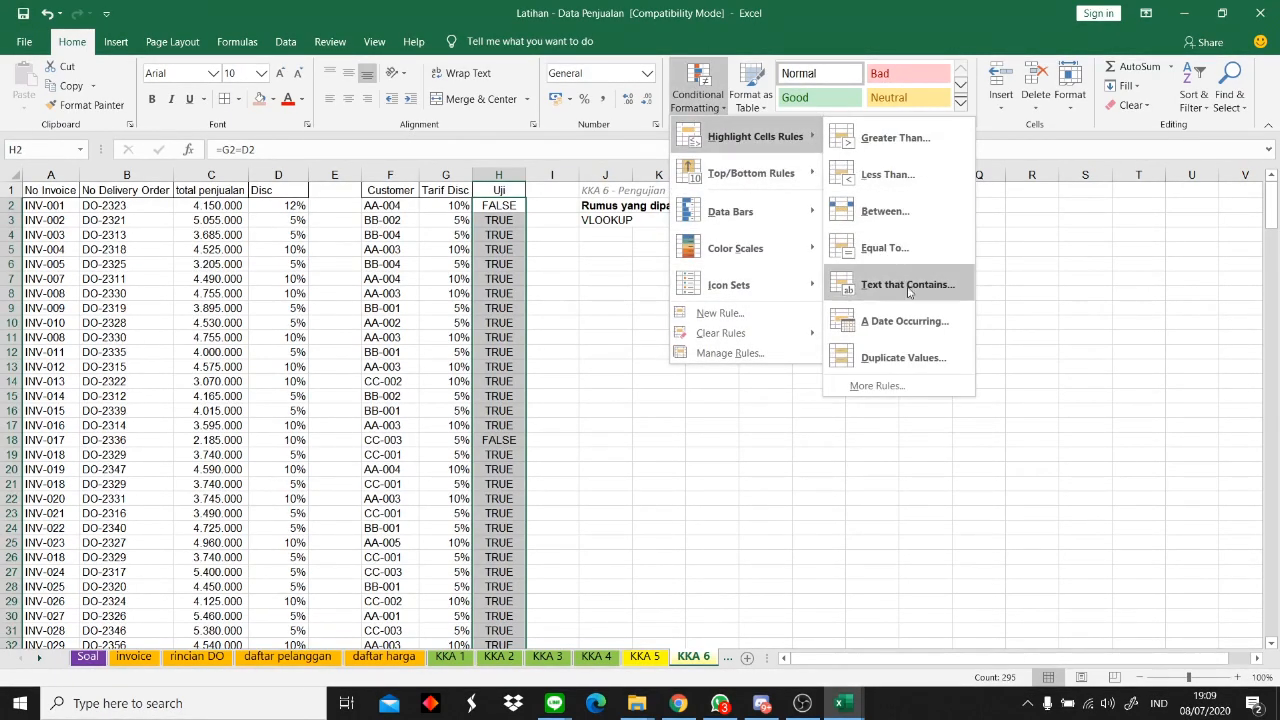
{"action": "left_click", "coordinate": [906, 248]}
{"action": "type", "text": "false"}
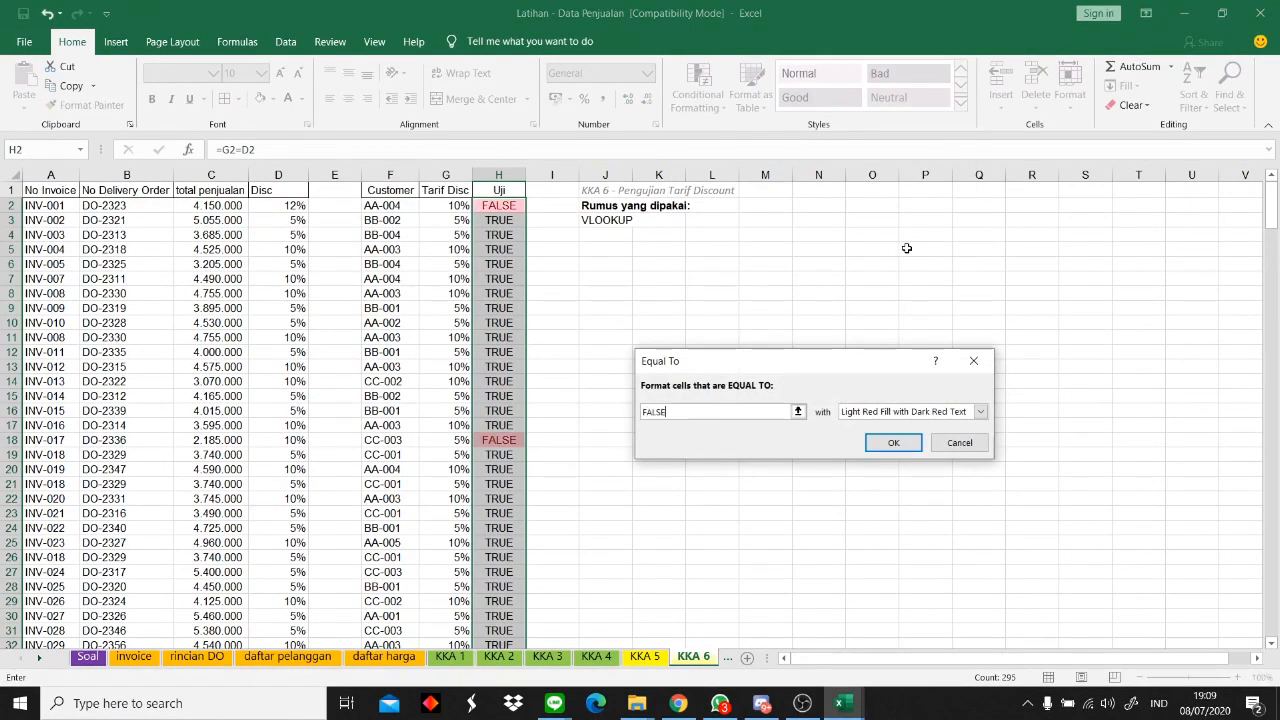
{"action": "key", "text": "Return"}
{"action": "left_click", "coordinate": [818, 439]}
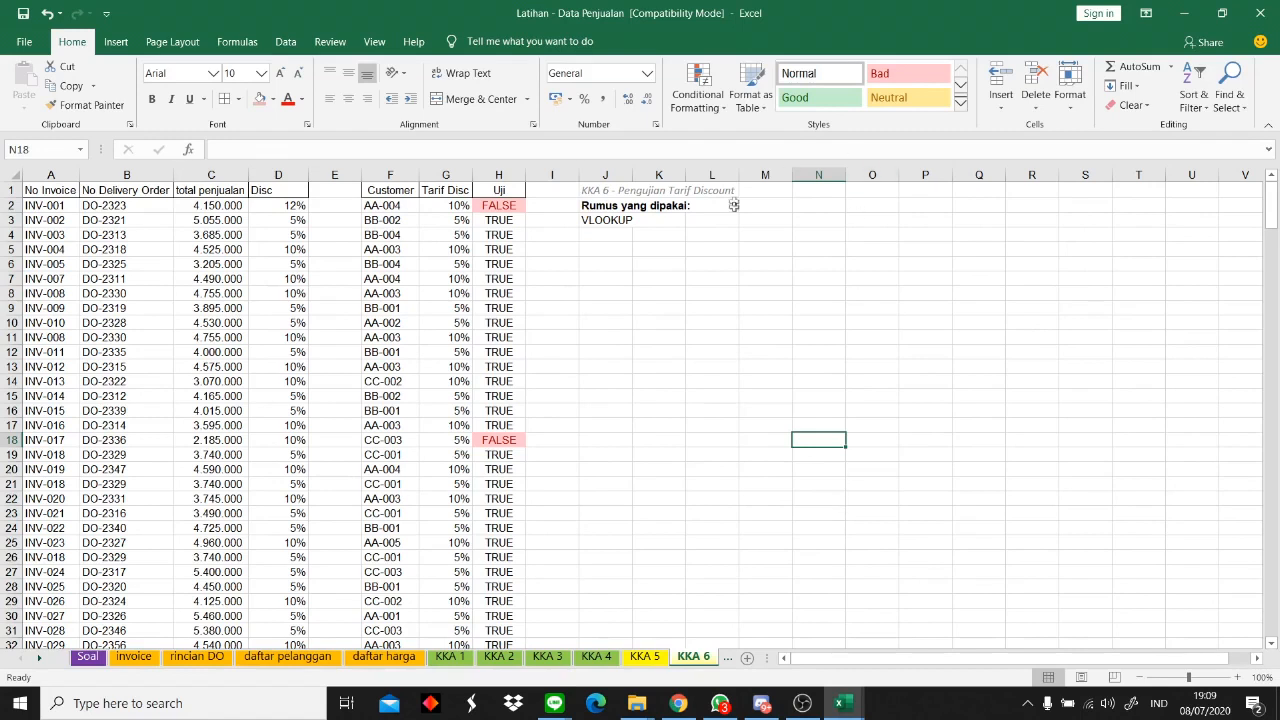
- On the Soal sheet, mark test 6 (KKA 6) as done with a centered V in the Tickmark column
{"action": "left_click", "coordinate": [87, 656]}
{"action": "left_click", "coordinate": [838, 520]}
{"action": "type", "text": "V"}
{"action": "left_click", "coordinate": [974, 502]}
{"action": "left_click", "coordinate": [837, 522]}
{"action": "left_click", "coordinate": [346, 106]}
{"action": "left_click", "coordinate": [909, 485]}
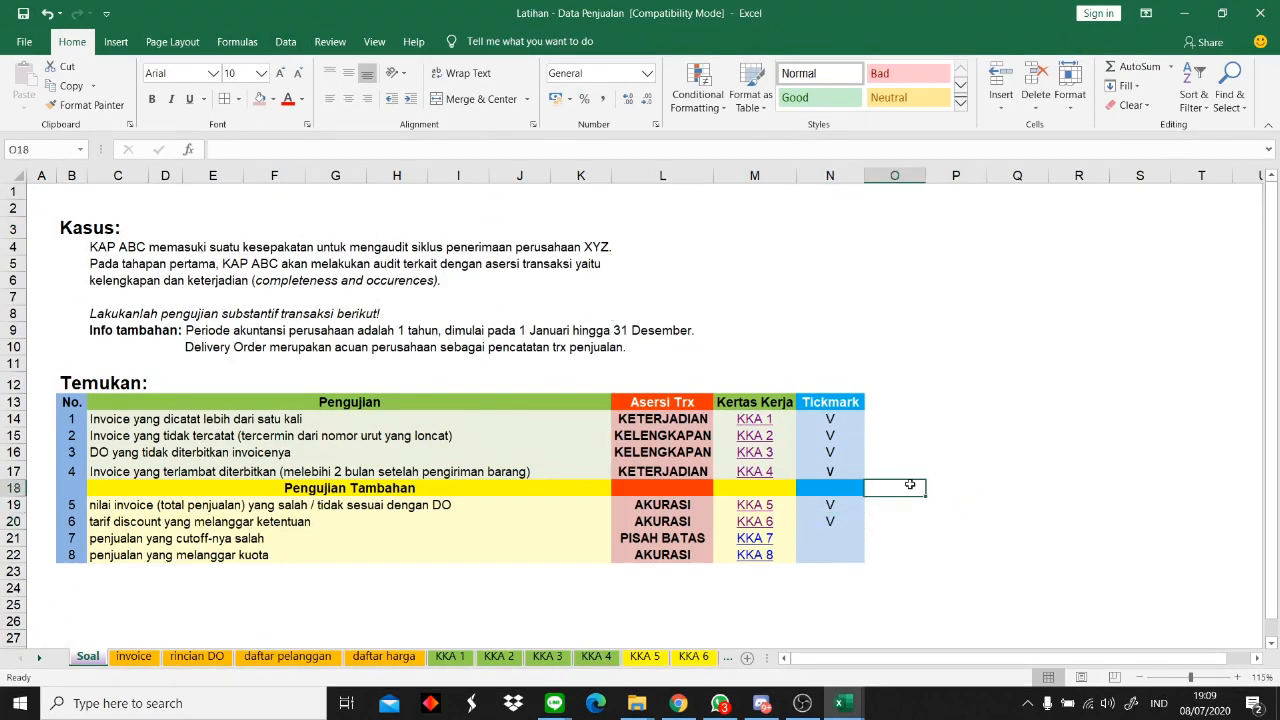
- On the Soal sheet, read the sales cutoff test 7, its PISAH BATAS assertion, and the extra information on the accounting period and delivery orders
{"action": "left_click", "coordinate": [840, 538]}
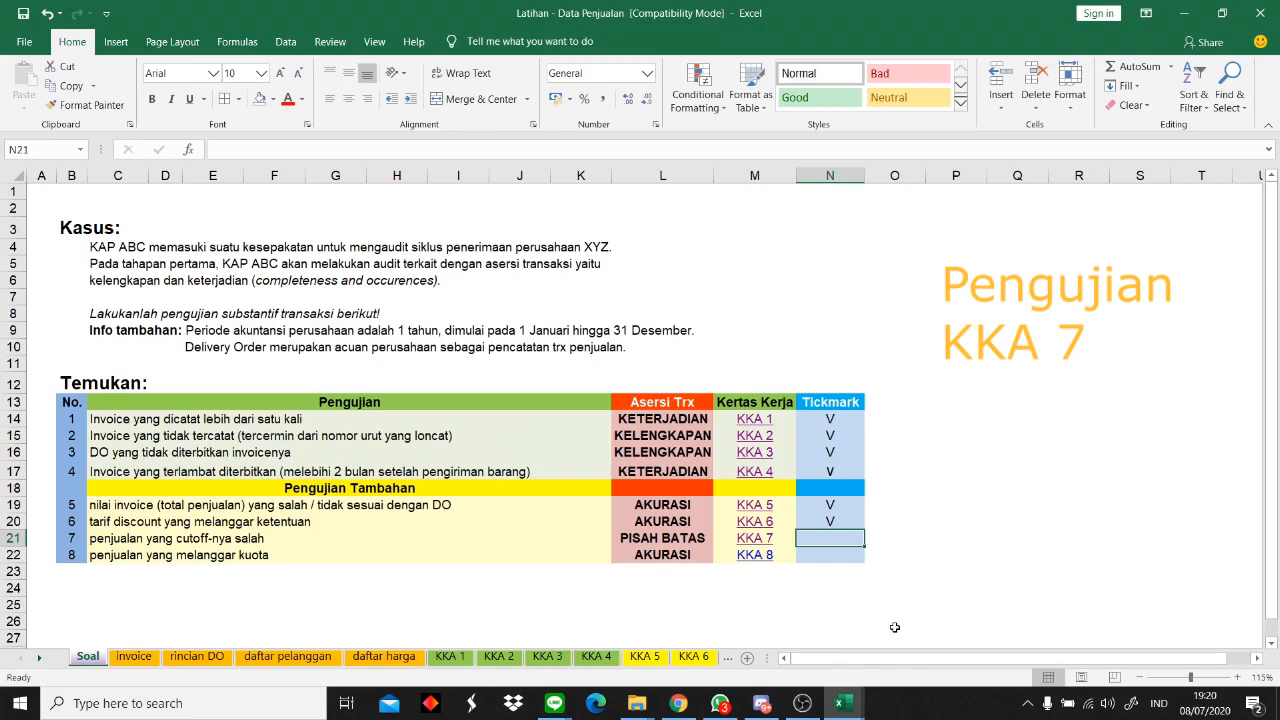
{"action": "left_click_drag", "start_coordinate": [135, 540], "coordinate": [140, 556]}
{"action": "left_click", "coordinate": [212, 571]}
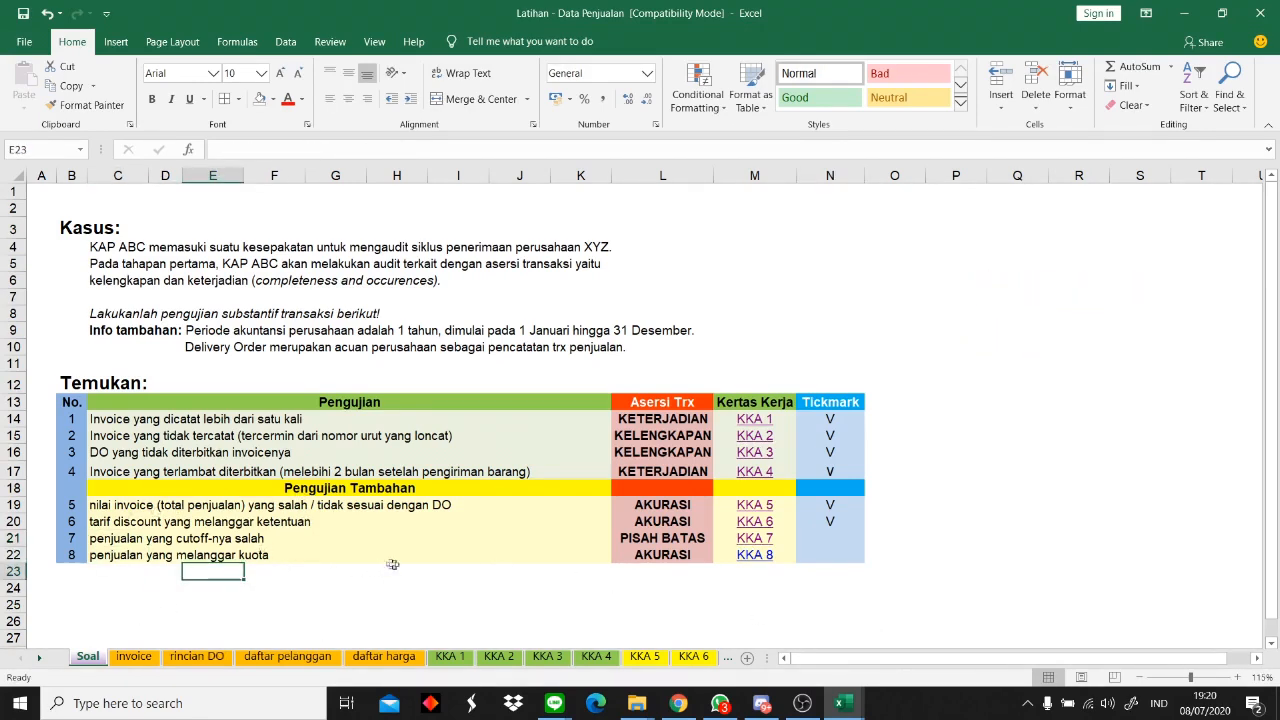
{"action": "left_click", "coordinate": [378, 544]}
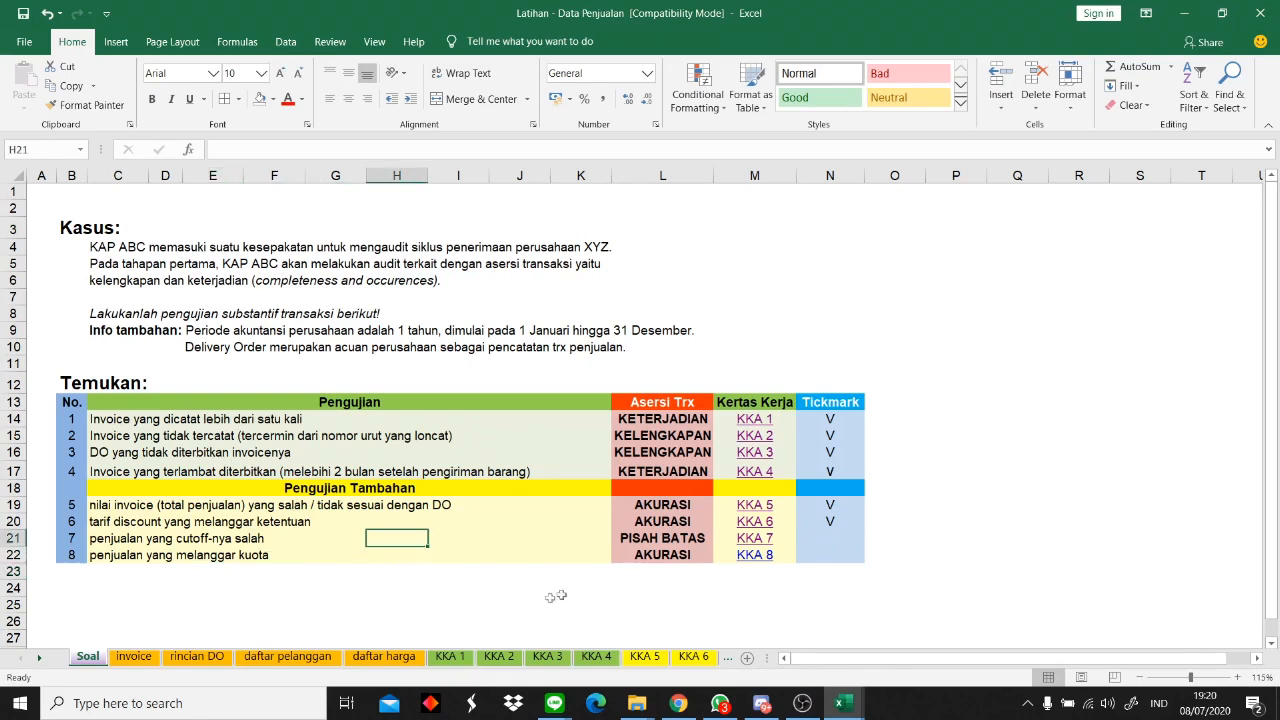
{"action": "left_click", "coordinate": [655, 538]}
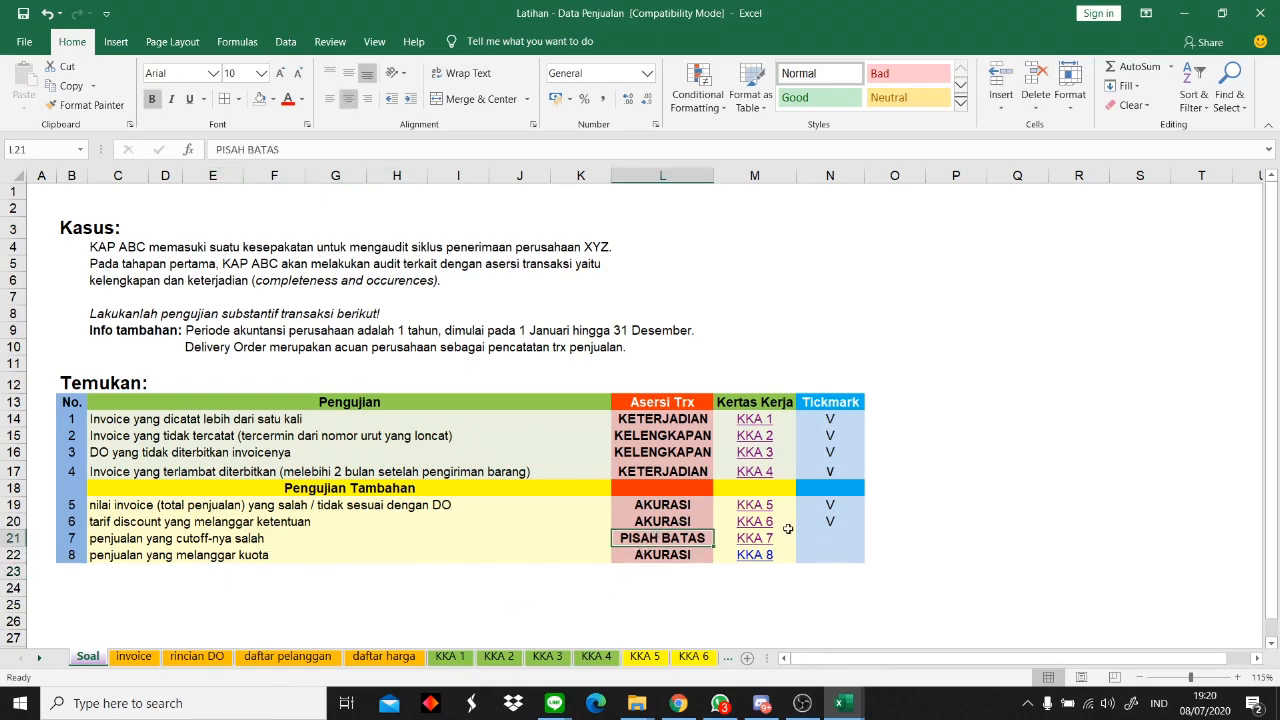
{"action": "left_click", "coordinate": [140, 334]}
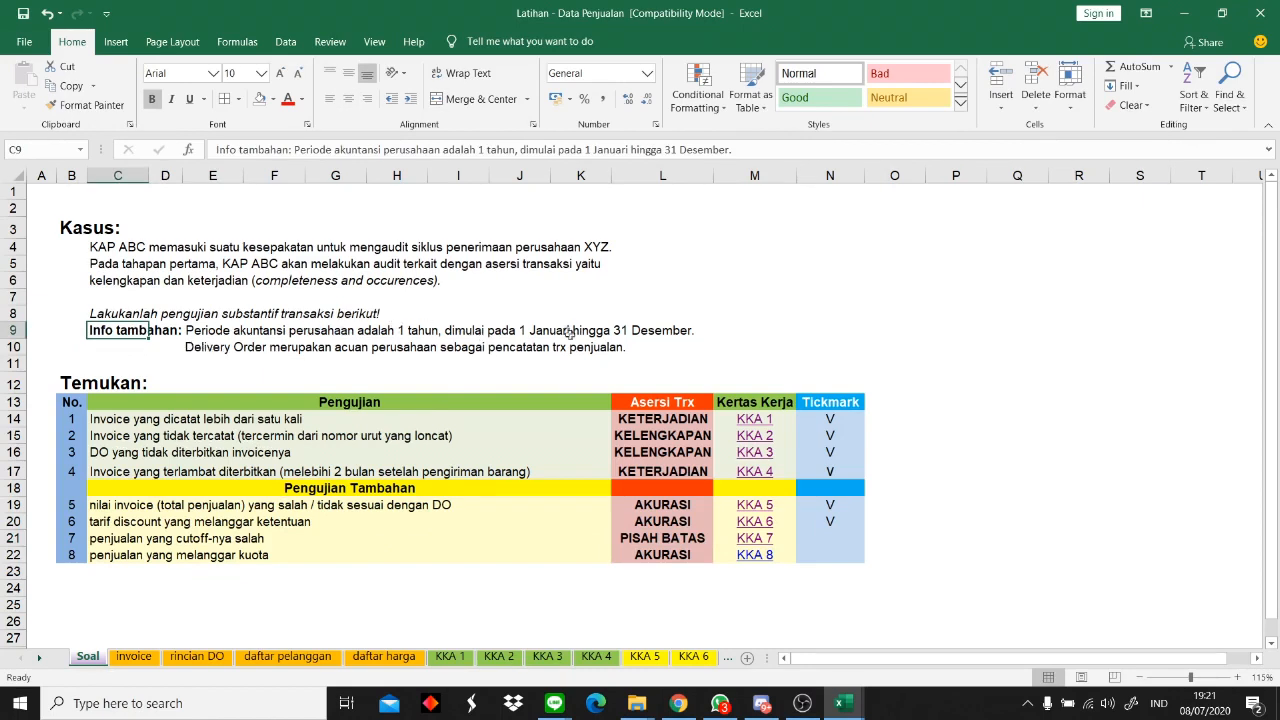
{"action": "left_click", "coordinate": [675, 336]}
{"action": "left_click", "coordinate": [668, 362]}
{"action": "left_click_drag", "start_coordinate": [190, 347], "coordinate": [628, 350]}
{"action": "left_click", "coordinate": [626, 363]}
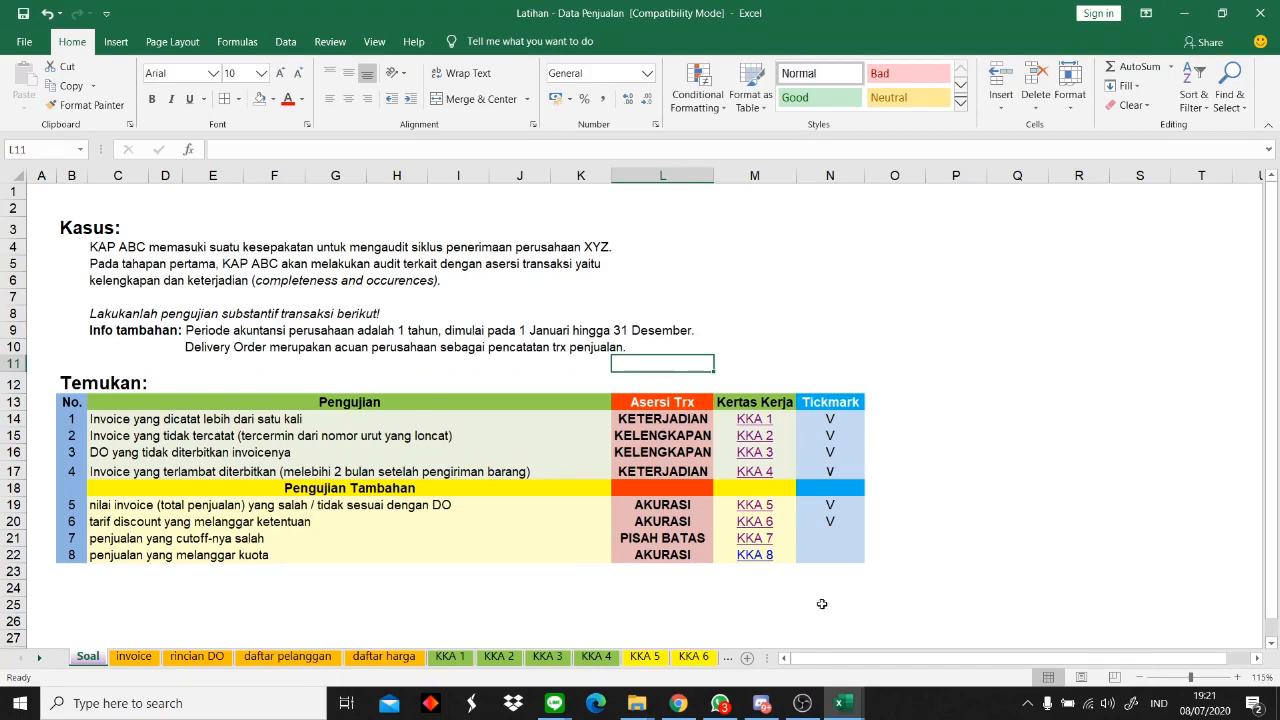
- Open the KKA 7 working paper and compare its data with the source table on the rincian DO sheet
{"action": "left_click", "coordinate": [758, 539]}
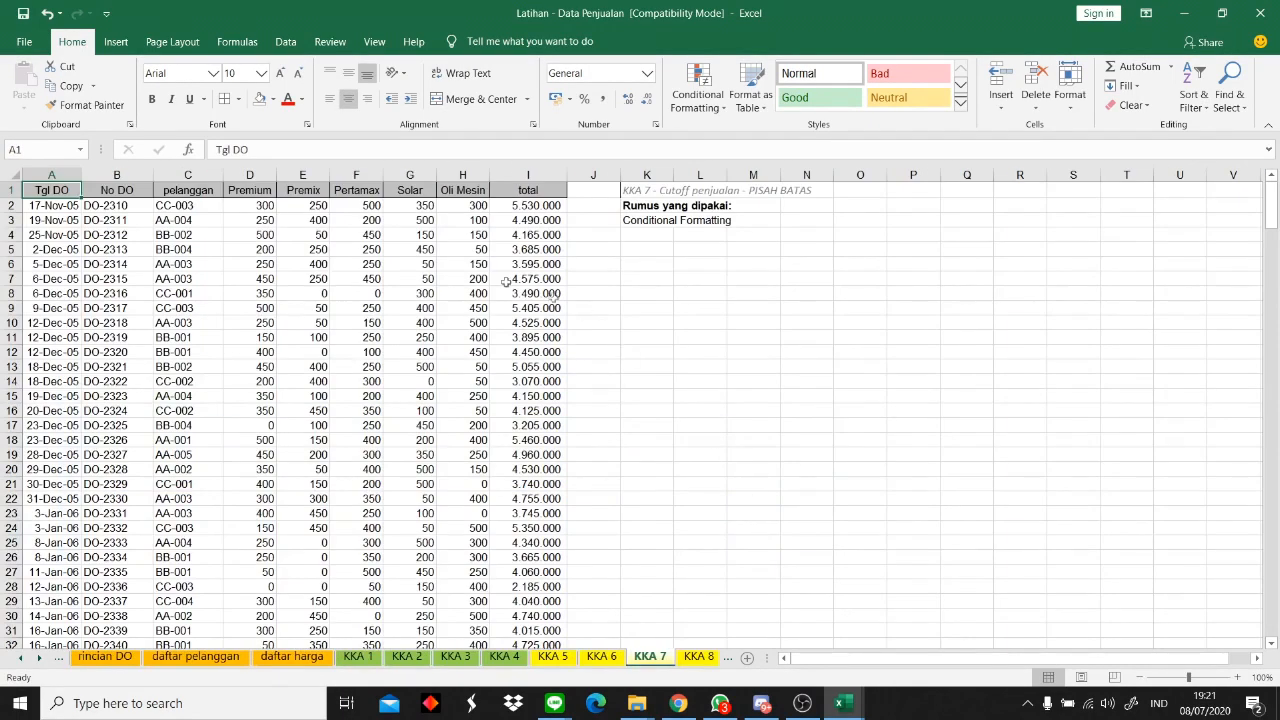
{"action": "left_click", "coordinate": [221, 337]}
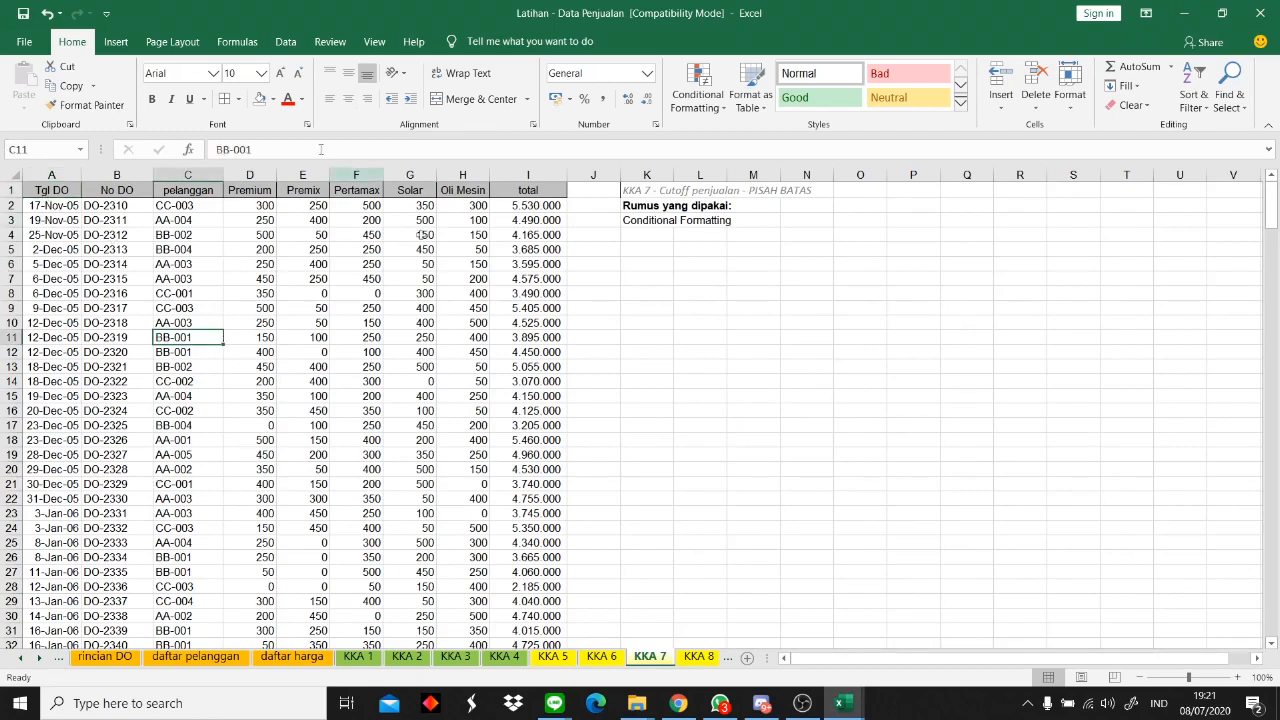
{"action": "left_click", "coordinate": [83, 667]}
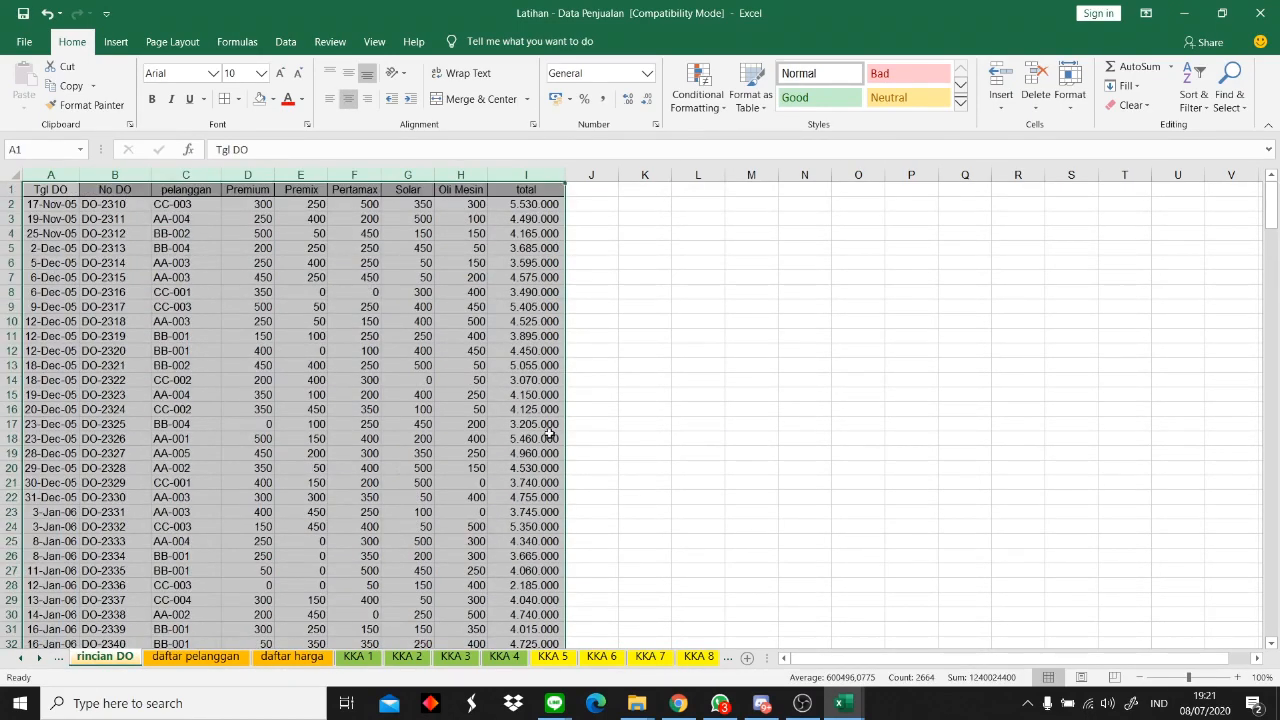
{"action": "left_click", "coordinate": [652, 662]}
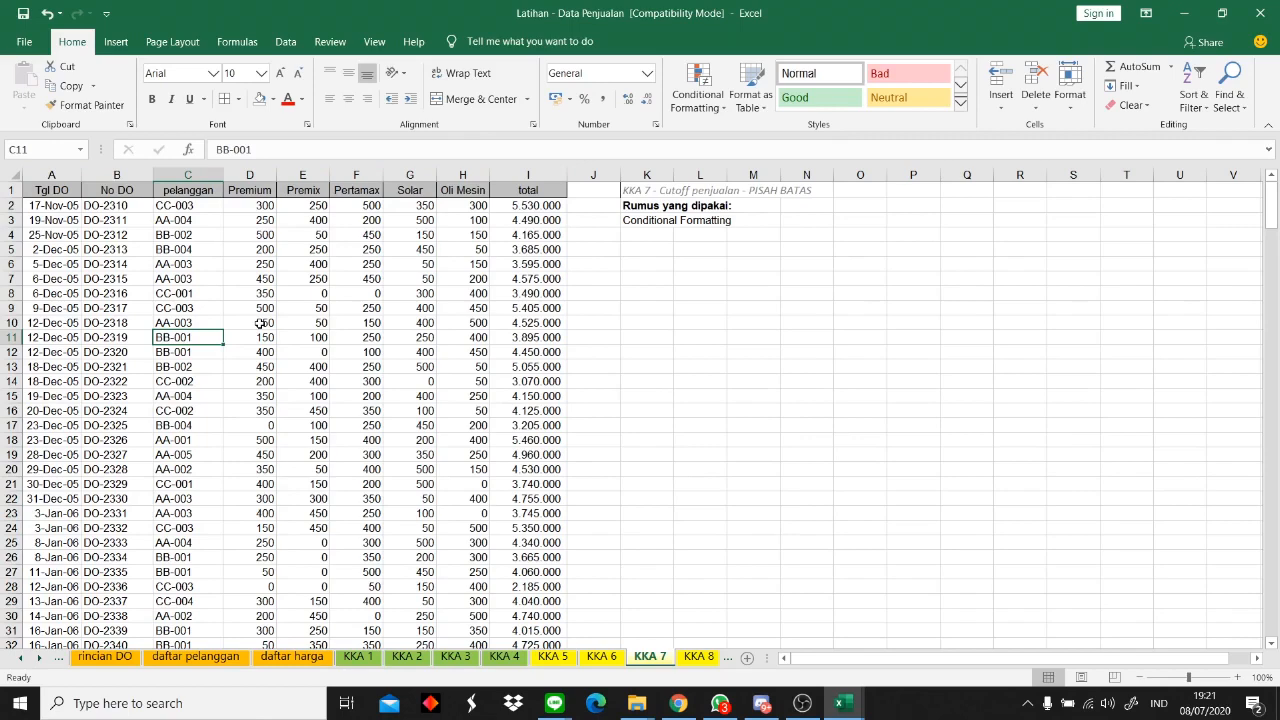
- Examine the Tgl DO dates through the whole KKA 7 list for deliveries outside the January to December accounting period
{"action": "scroll", "coordinate": [85, 345], "scroll_direction": "down", "scroll_amount": 9}
{"action": "scroll", "coordinate": [85, 345], "scroll_direction": "up", "scroll_amount": 9}
{"action": "left_click", "coordinate": [45, 206]}
{"action": "scroll", "coordinate": [50, 230], "scroll_direction": "down", "scroll_amount": 3}
{"action": "scroll", "coordinate": [55, 240], "scroll_direction": "up", "scroll_amount": 3}
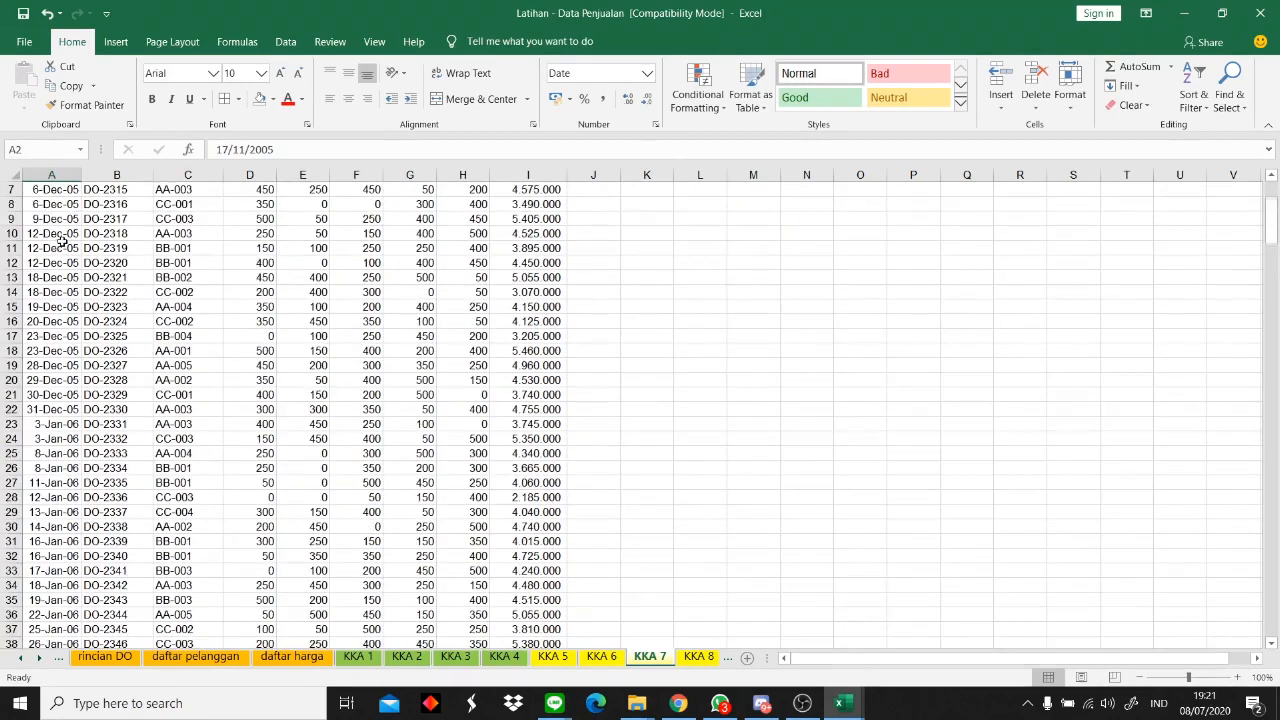
{"action": "scroll", "coordinate": [65, 250], "scroll_direction": "down", "scroll_amount": 20}
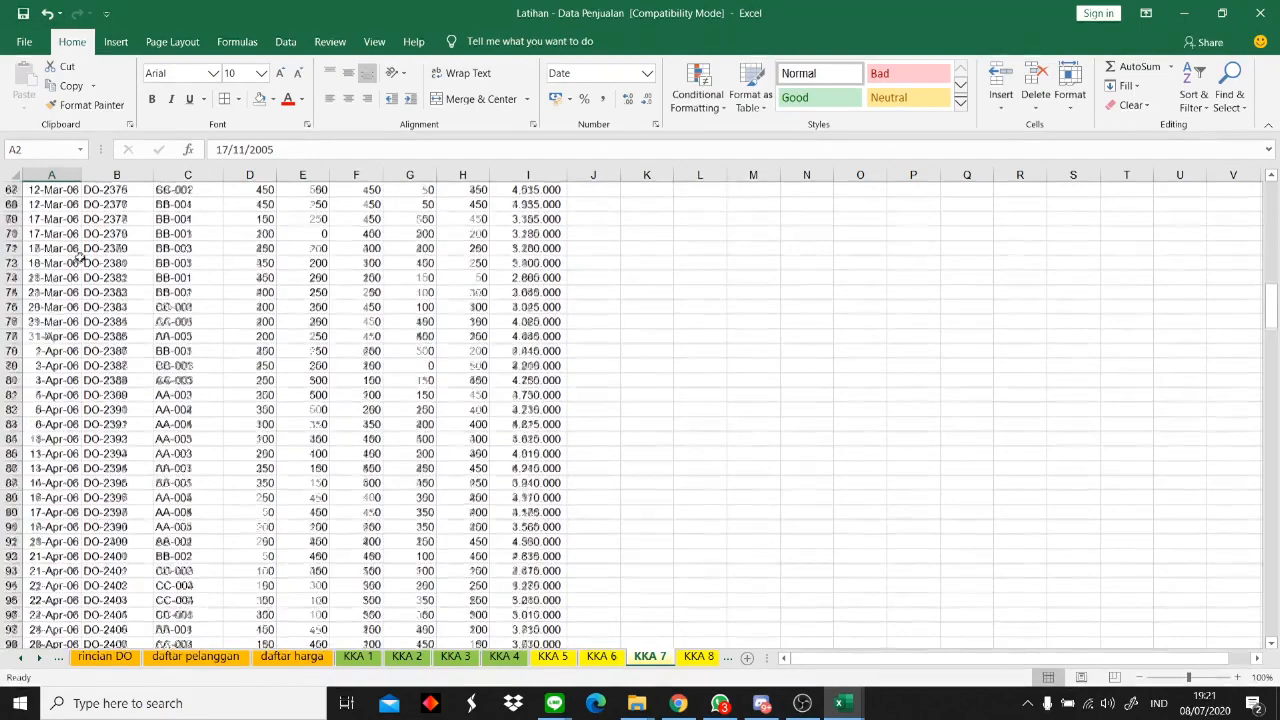
{"action": "scroll", "coordinate": [79, 259], "scroll_direction": "down", "scroll_amount": 20}
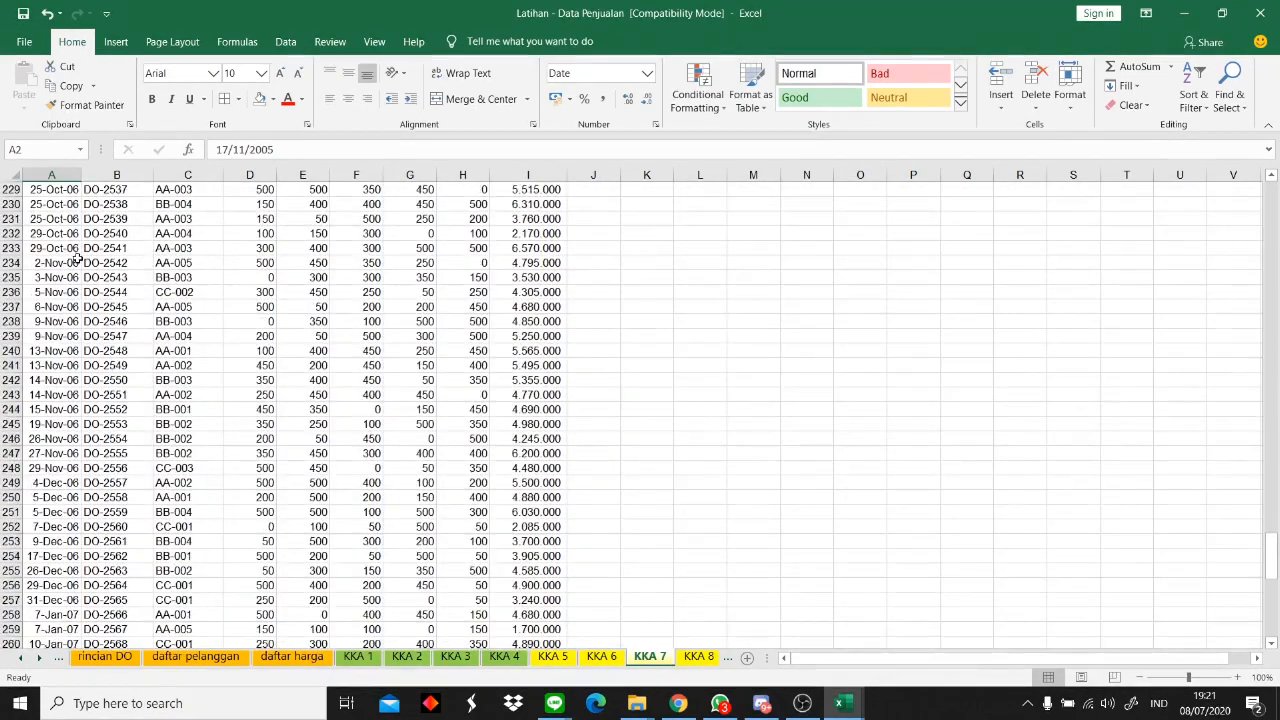
{"action": "left_click_drag", "start_coordinate": [30, 484], "coordinate": [40, 560]}
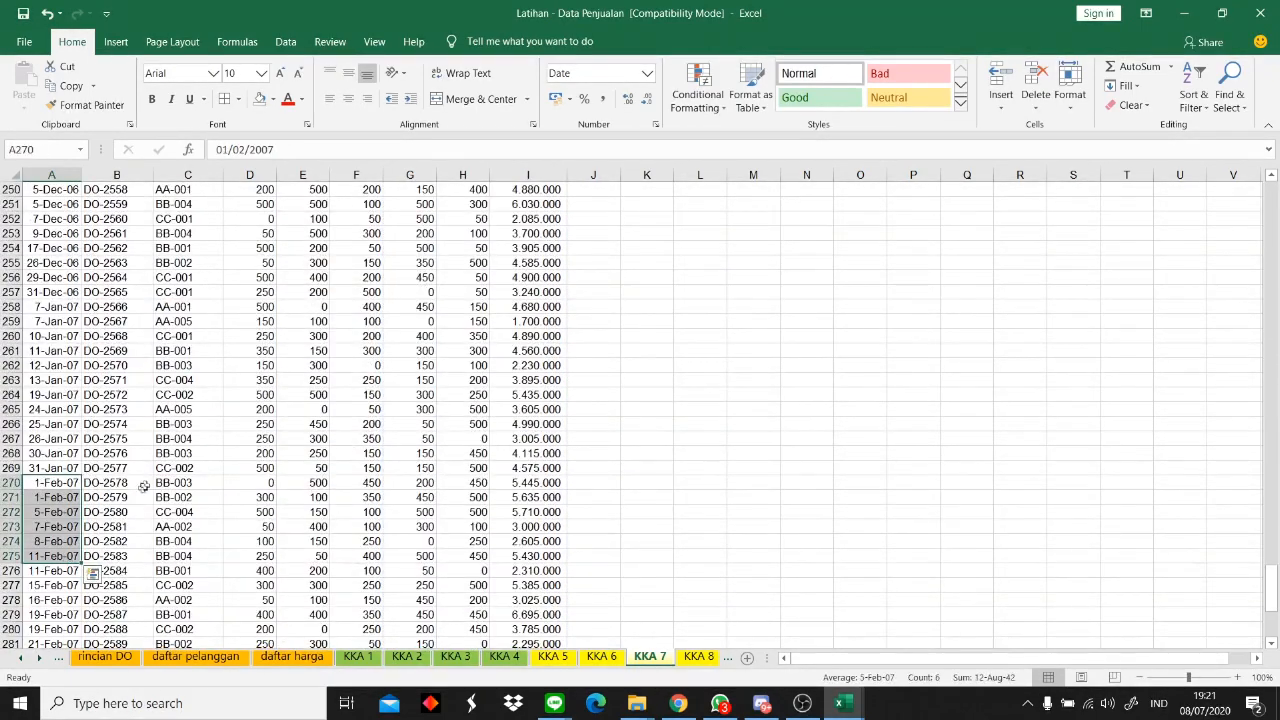
{"action": "left_click", "coordinate": [228, 499]}
{"action": "left_click_drag", "start_coordinate": [1272, 592], "coordinate": [1262, 195]}
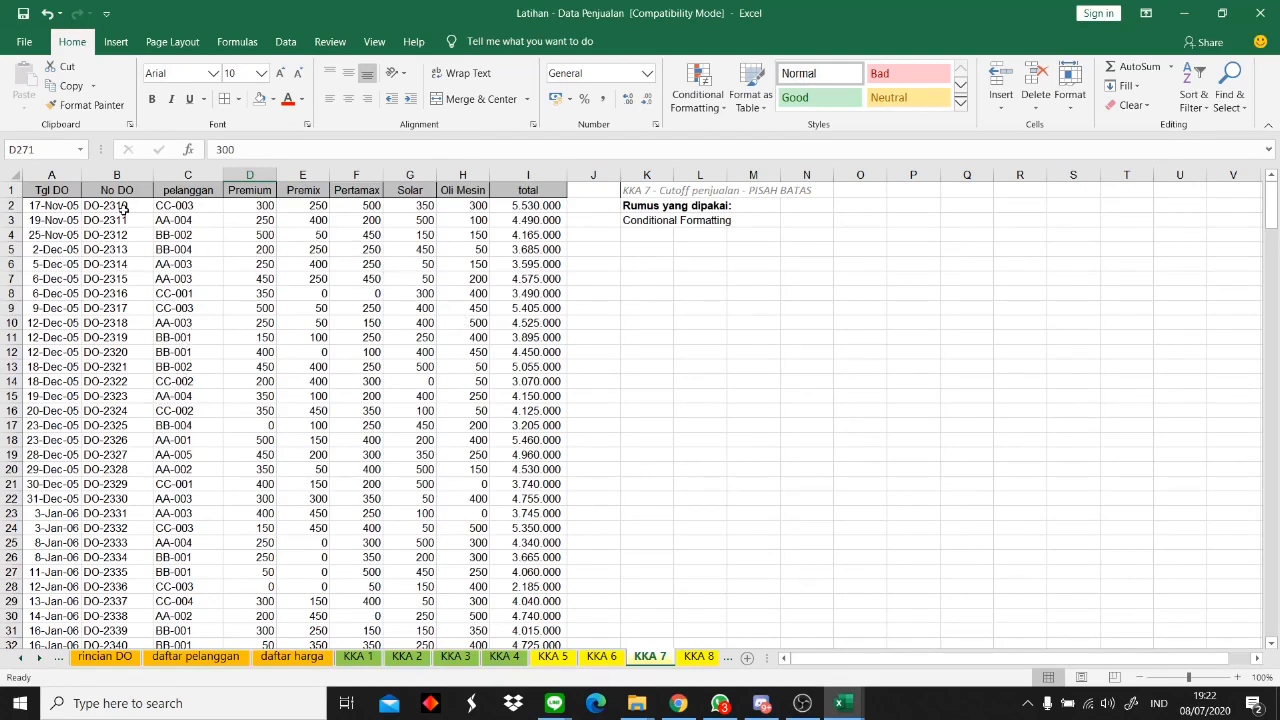
- Start a Between highlight rule on the KKA 7 Tgl DO column with 1-Jan-06 as its lower date
{"action": "left_click", "coordinate": [51, 175]}
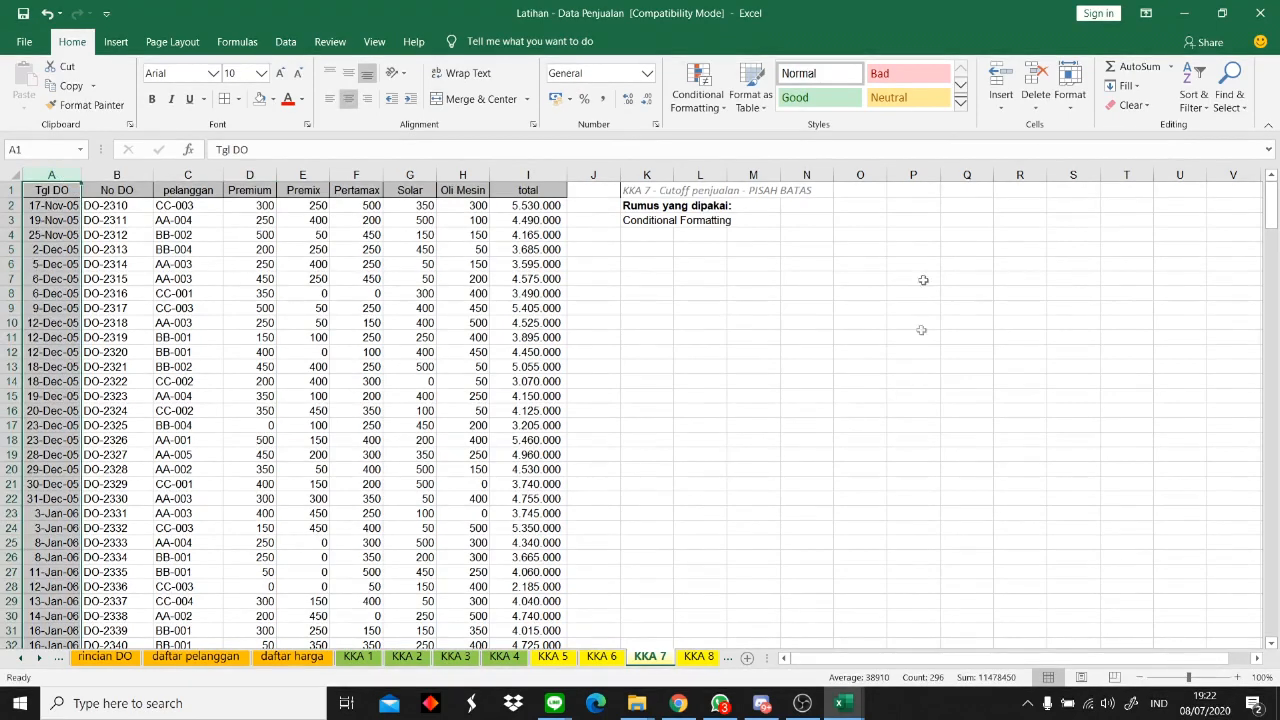
{"action": "left_click", "coordinate": [697, 95]}
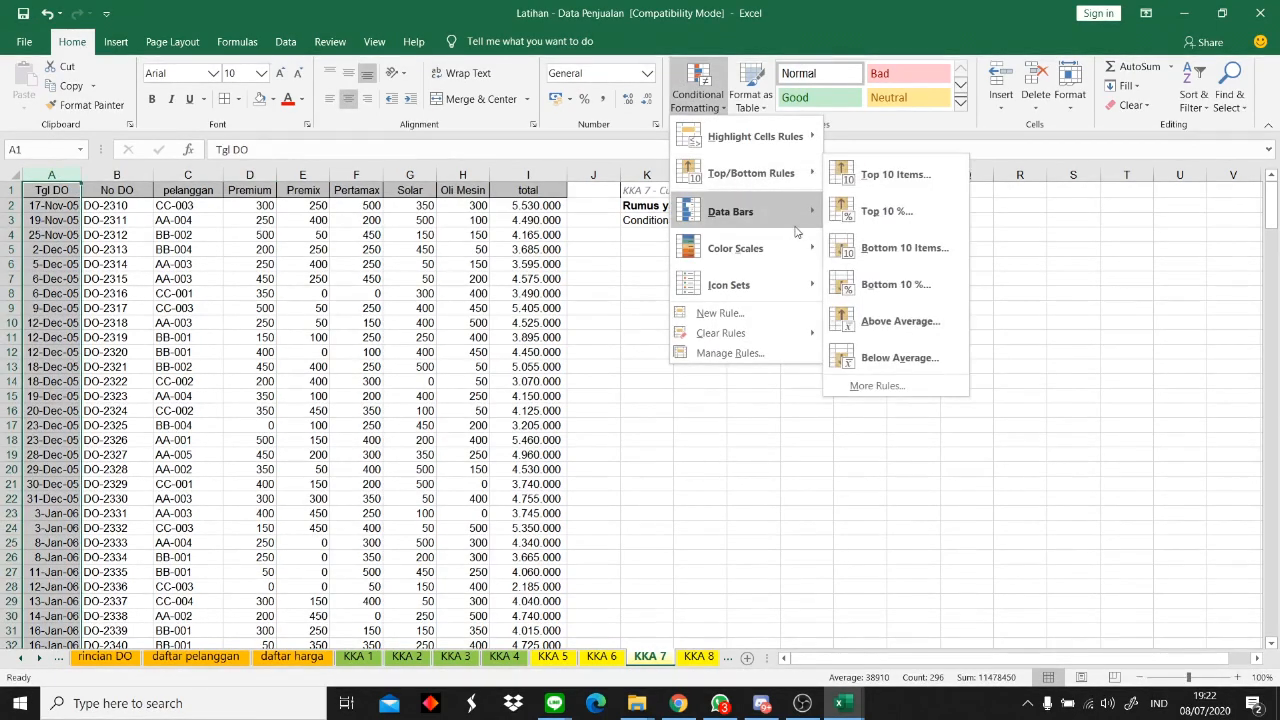
{"action": "mouse_move", "coordinate": [778, 131]}
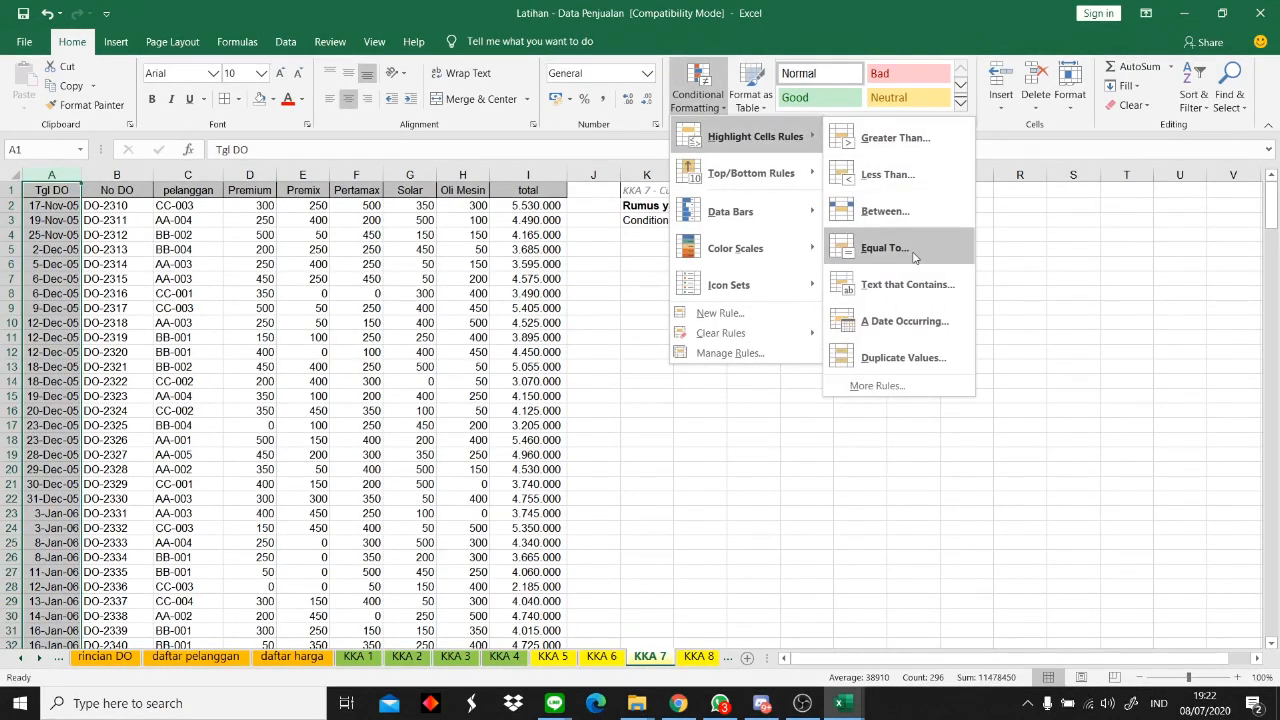
{"action": "left_click", "coordinate": [899, 210]}
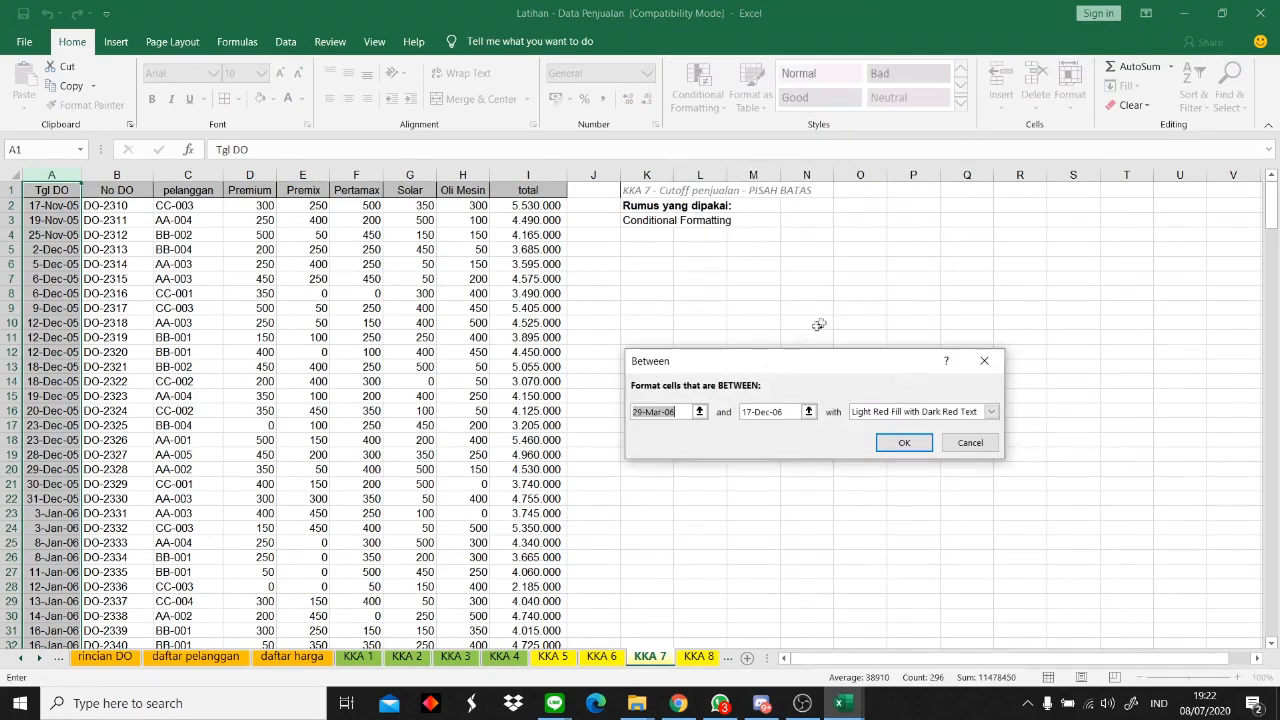
{"action": "left_click", "coordinate": [637, 412]}
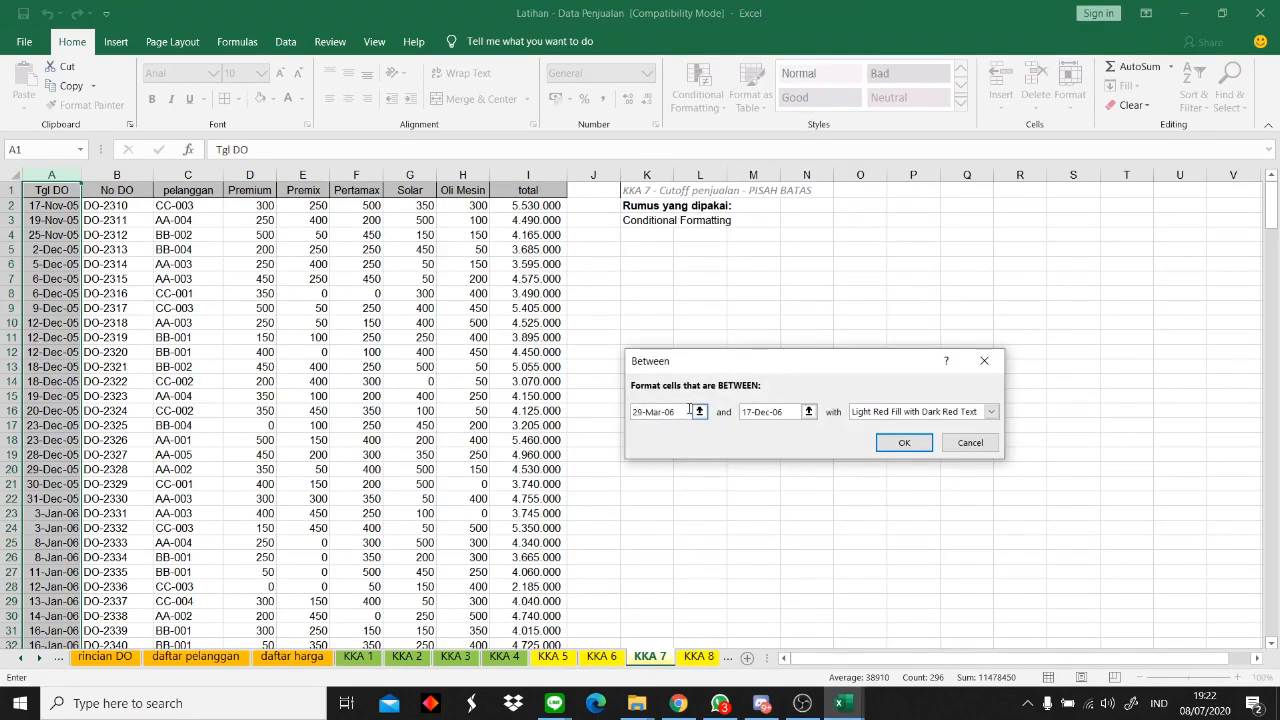
{"action": "key", "text": "BackSpace"}
{"action": "key", "text": "BackSpace"}
{"action": "type", "text": "1"}
{"action": "key", "text": "Delete"}
{"action": "key", "text": "Delete"}
{"action": "key", "text": "Delete"}
{"action": "key", "text": "Delete"}
{"action": "type", "text": "-Jan"}
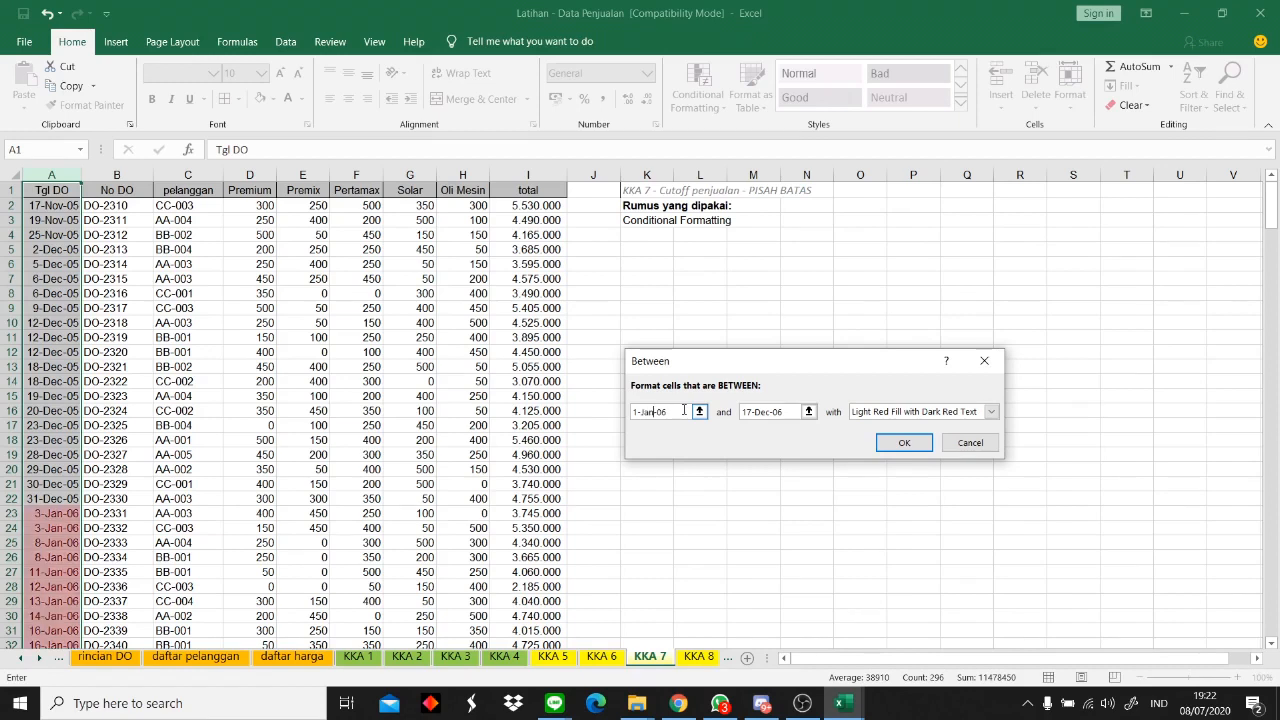
- Set the rule's upper date to 31-Dec-06, choose Green Fill with Dark Green Text, and apply it
{"action": "left_click", "coordinate": [749, 413]}
{"action": "key", "text": "BackSpace"}
{"action": "key", "text": "BackSpace"}
{"action": "type", "text": "31"}
{"action": "left_click", "coordinate": [912, 413]}
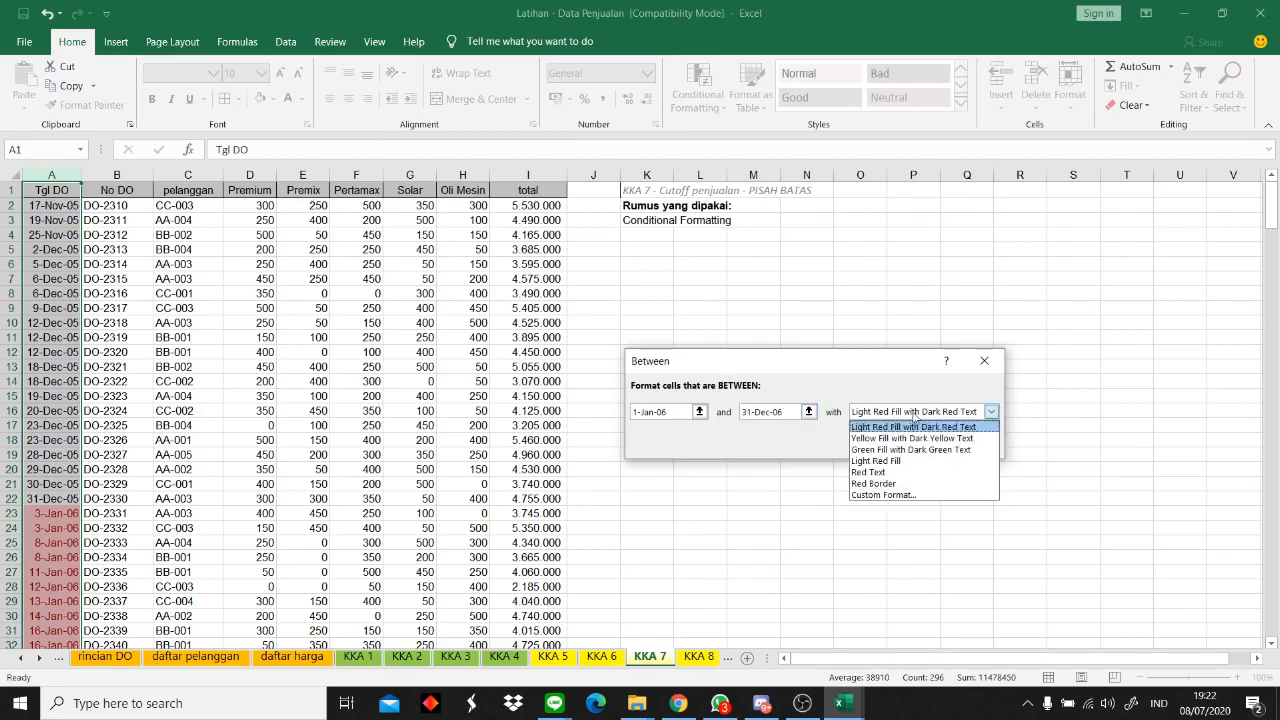
{"action": "left_click", "coordinate": [899, 451]}
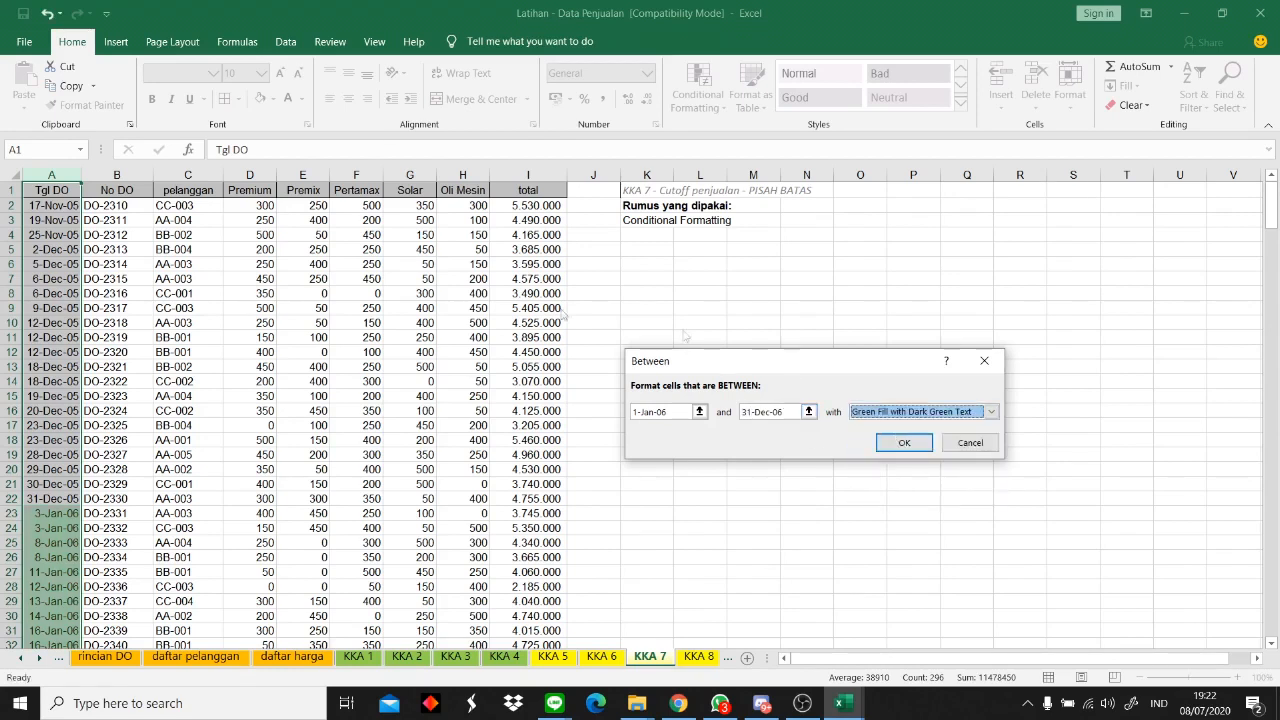
{"action": "left_click", "coordinate": [903, 446]}
- Examine the whole KKA 7 list for delivery dates left unhighlighted before and after the 2006 accounting period
{"action": "left_click_drag", "start_coordinate": [403, 469], "coordinate": [404, 459]}
{"action": "scroll", "coordinate": [490, 472], "scroll_direction": "down", "scroll_amount": 20}
{"action": "scroll", "coordinate": [426, 422], "scroll_direction": "down", "scroll_amount": 20}
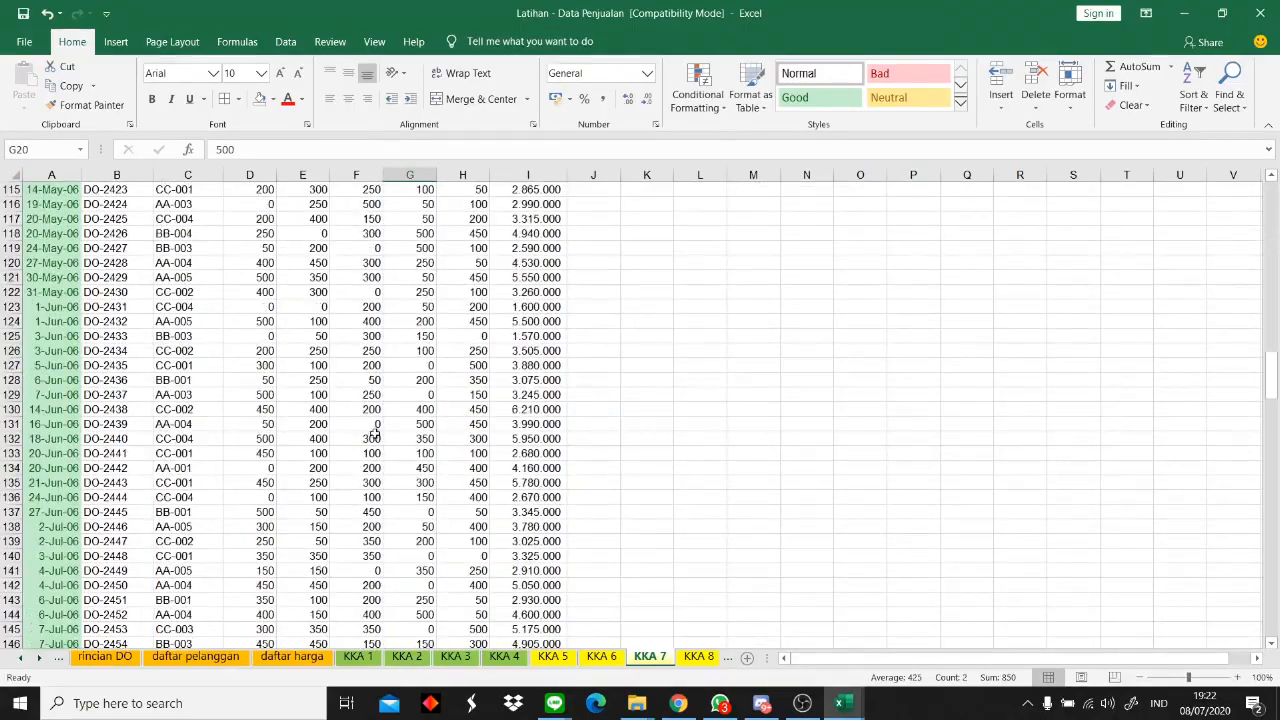
{"action": "scroll", "coordinate": [150, 440], "scroll_direction": "up", "scroll_amount": 2}
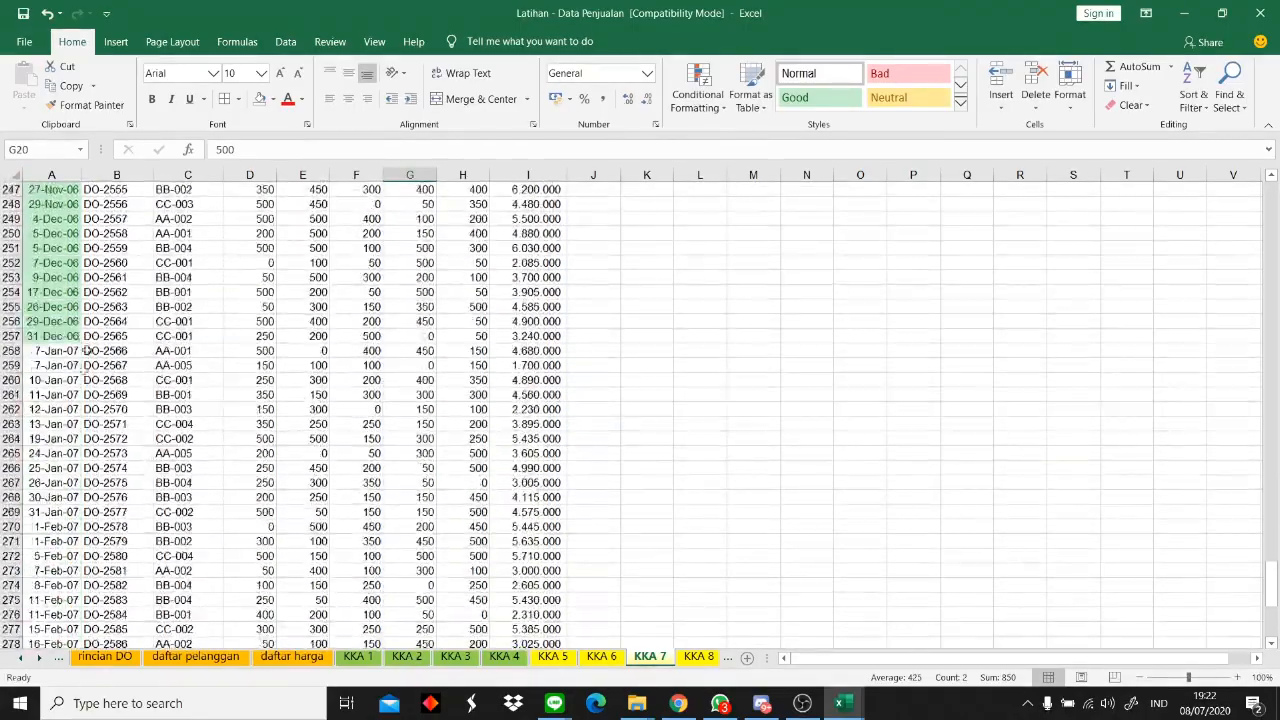
{"action": "left_click", "coordinate": [72, 338]}
{"action": "scroll", "coordinate": [120, 360], "scroll_direction": "up", "scroll_amount": 20}
{"action": "scroll", "coordinate": [170, 383], "scroll_direction": "up", "scroll_amount": 20}
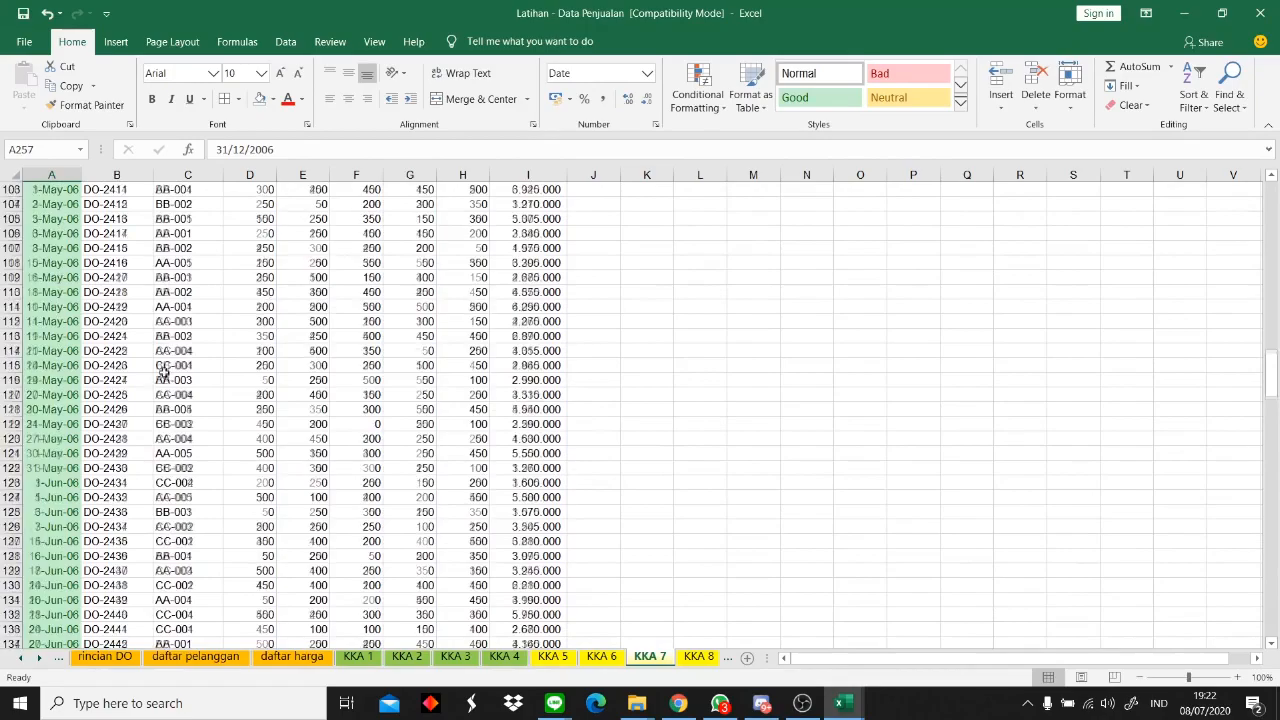
{"action": "scroll", "coordinate": [357, 449], "scroll_direction": "down", "scroll_amount": 20}
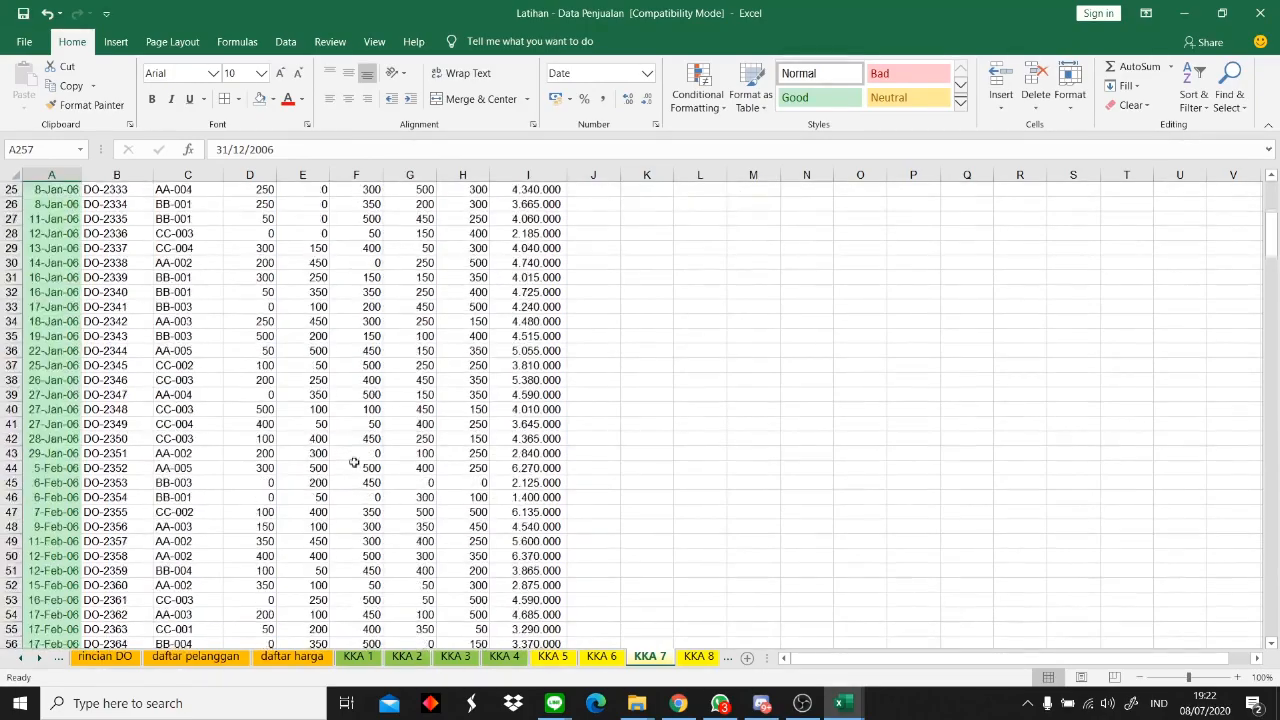
{"action": "scroll", "coordinate": [357, 449], "scroll_direction": "down", "scroll_amount": 20}
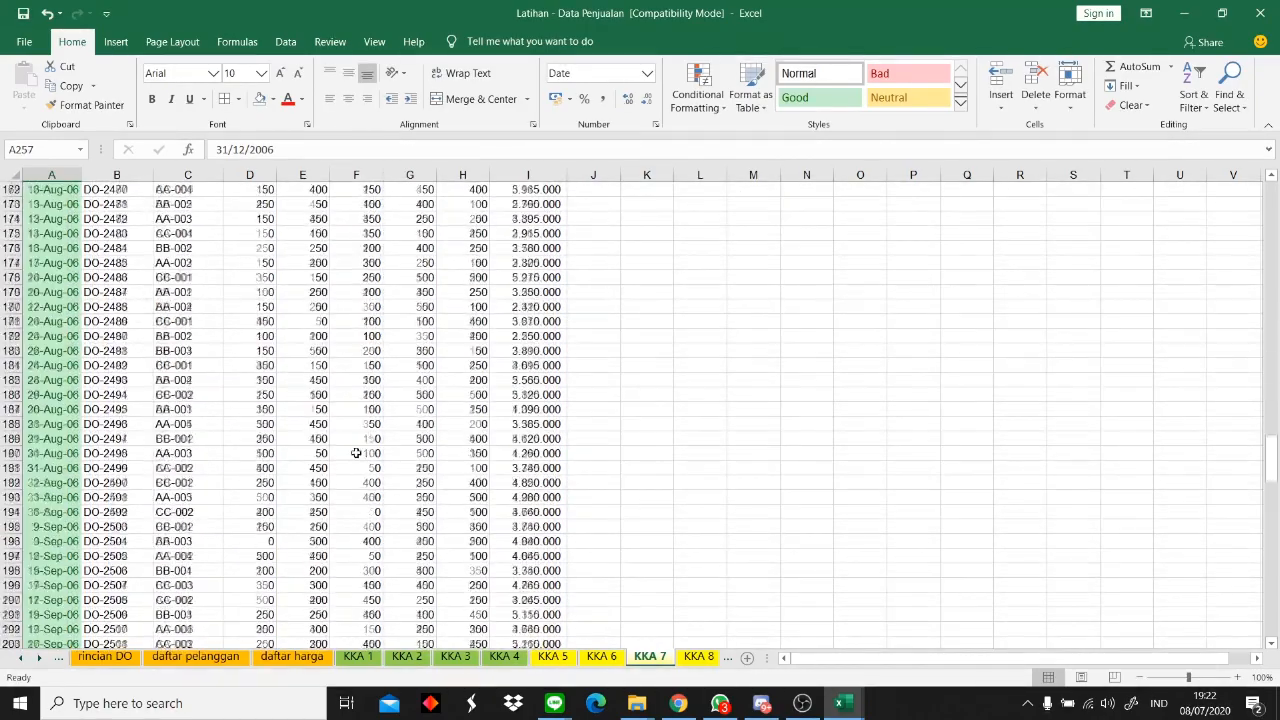
{"action": "left_click_drag", "start_coordinate": [56, 394], "coordinate": [145, 484]}
{"action": "left_click", "coordinate": [372, 397]}
{"action": "scroll", "coordinate": [240, 376], "scroll_direction": "up", "scroll_amount": 6}
{"action": "scroll", "coordinate": [240, 376], "scroll_direction": "up", "scroll_amount": 6}
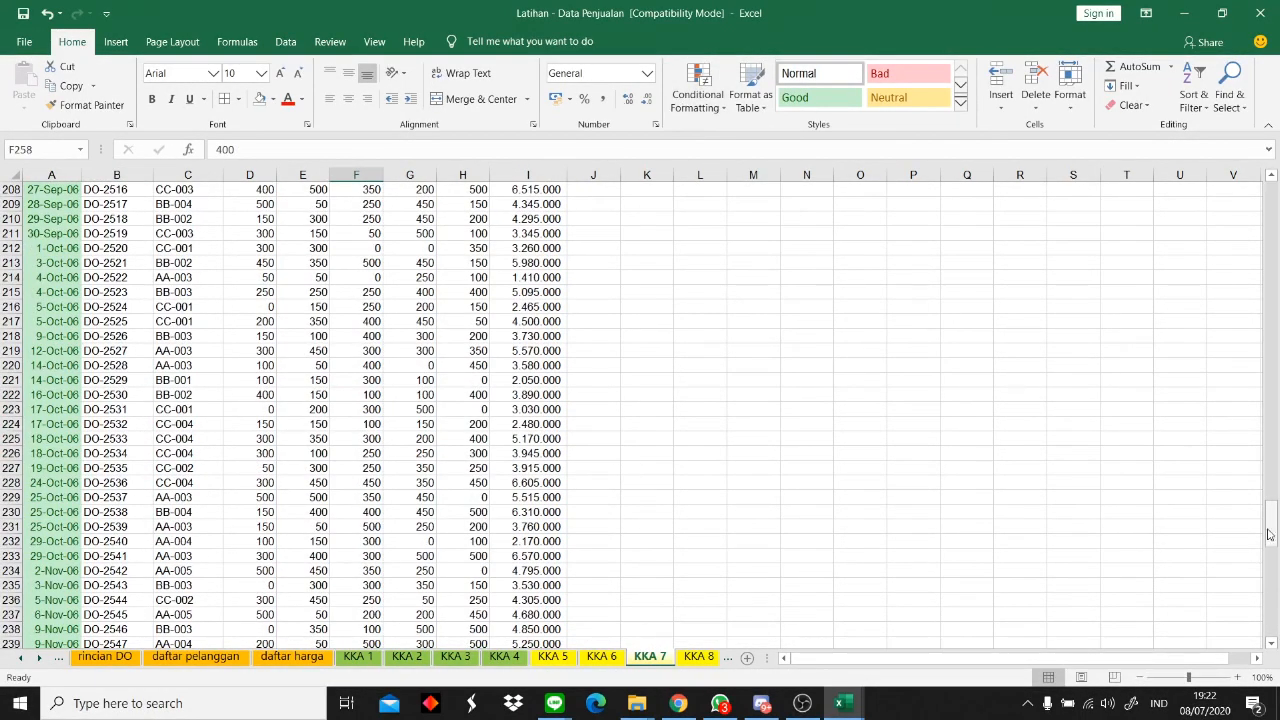
{"action": "left_click_drag", "start_coordinate": [1271, 528], "coordinate": [1275, 488]}
{"action": "left_click_drag", "start_coordinate": [1275, 327], "coordinate": [1272, 190]}
{"action": "left_click", "coordinate": [697, 92]}
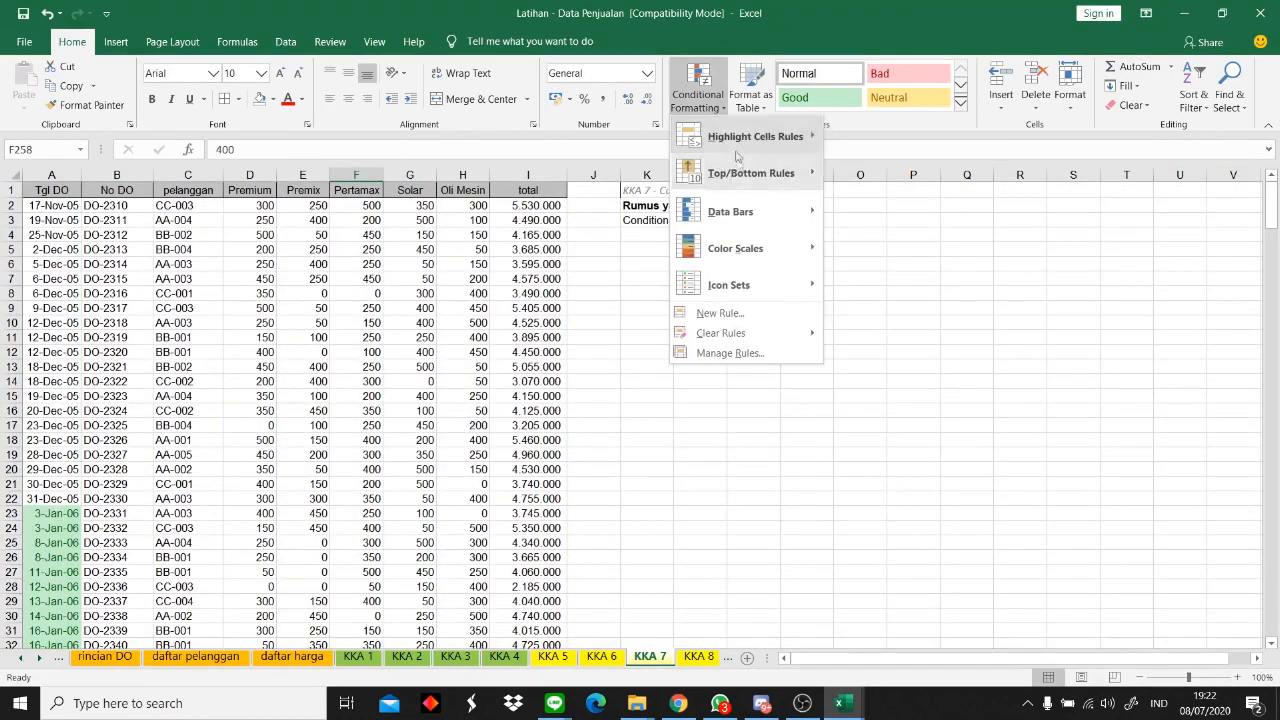
{"action": "left_click", "coordinate": [725, 556]}
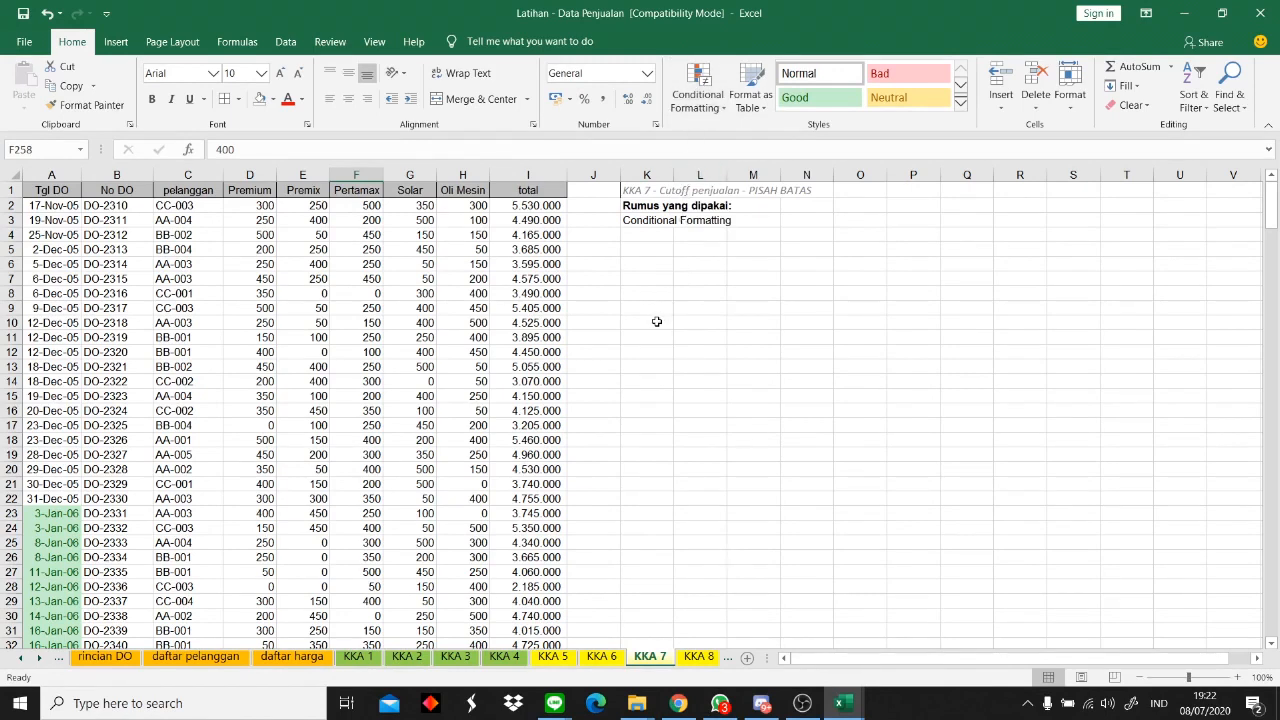
{"action": "left_click", "coordinate": [117, 205]}
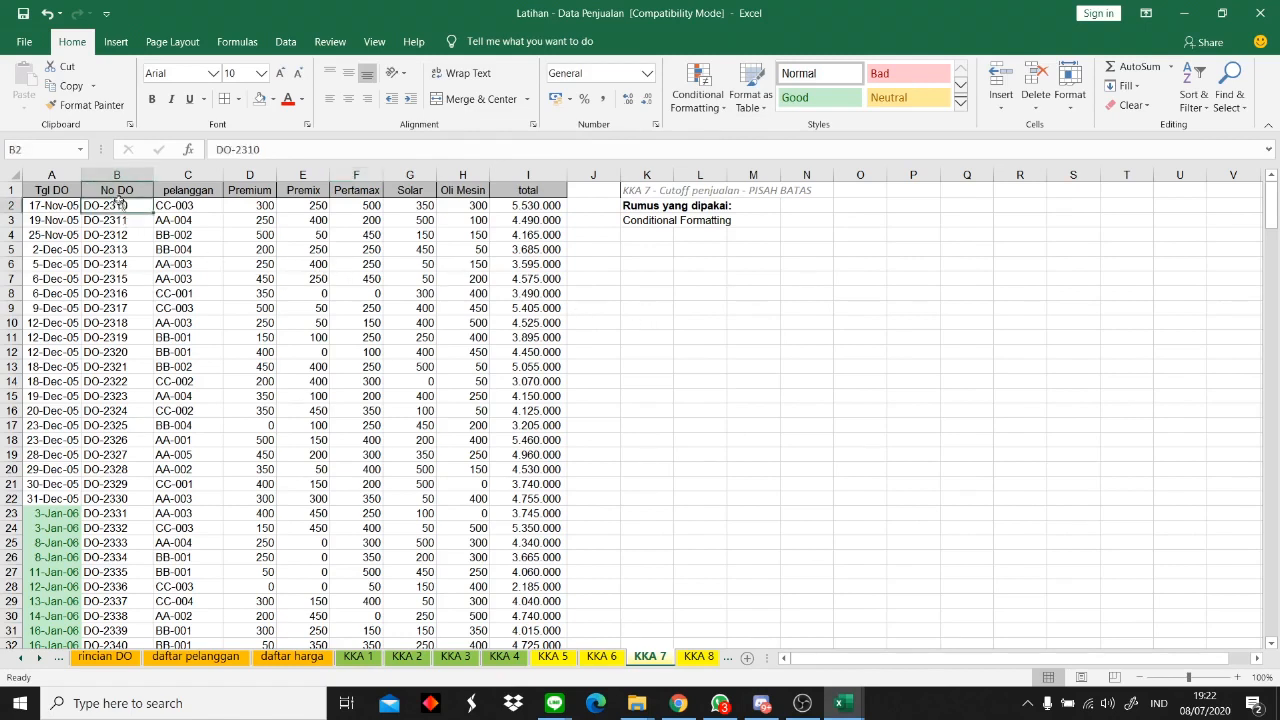
- Reread the delivery order note on the Soal sheet and recheck the highlighted Tgl DO dates in KKA 7 against it
{"action": "left_click", "coordinate": [676, 191]}
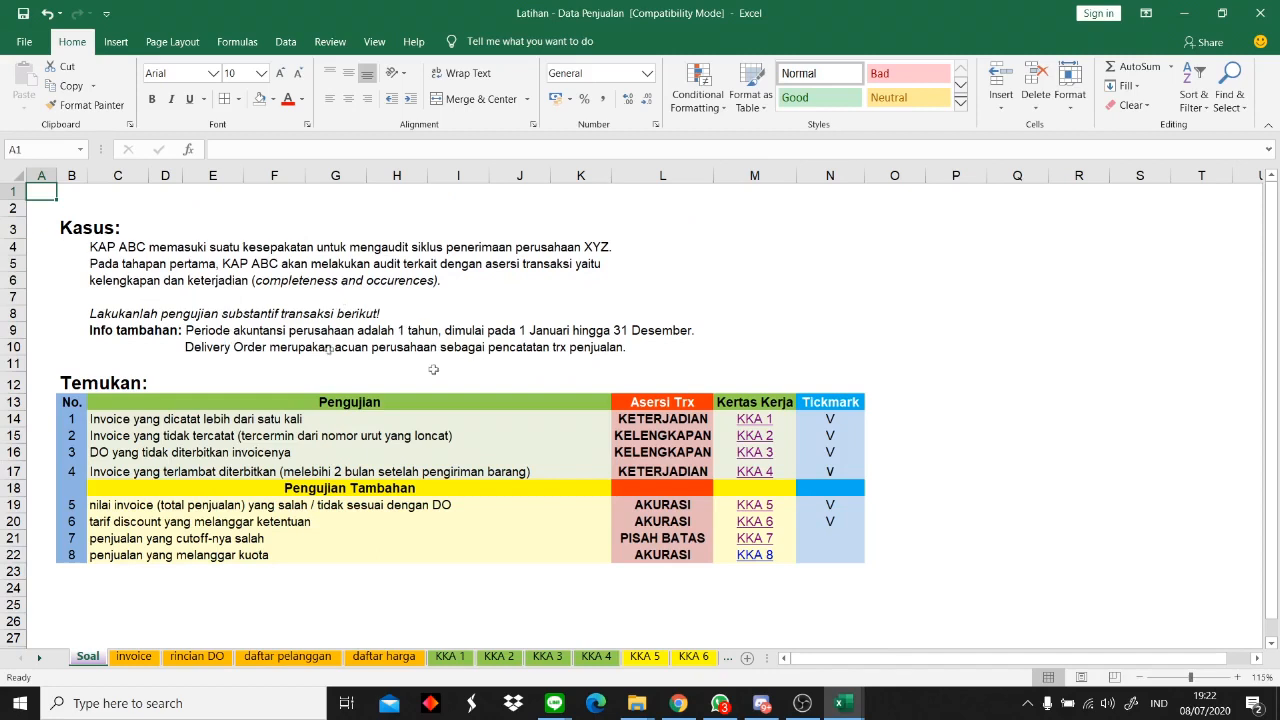
{"action": "left_click", "coordinate": [241, 353]}
{"action": "left_click", "coordinate": [578, 350]}
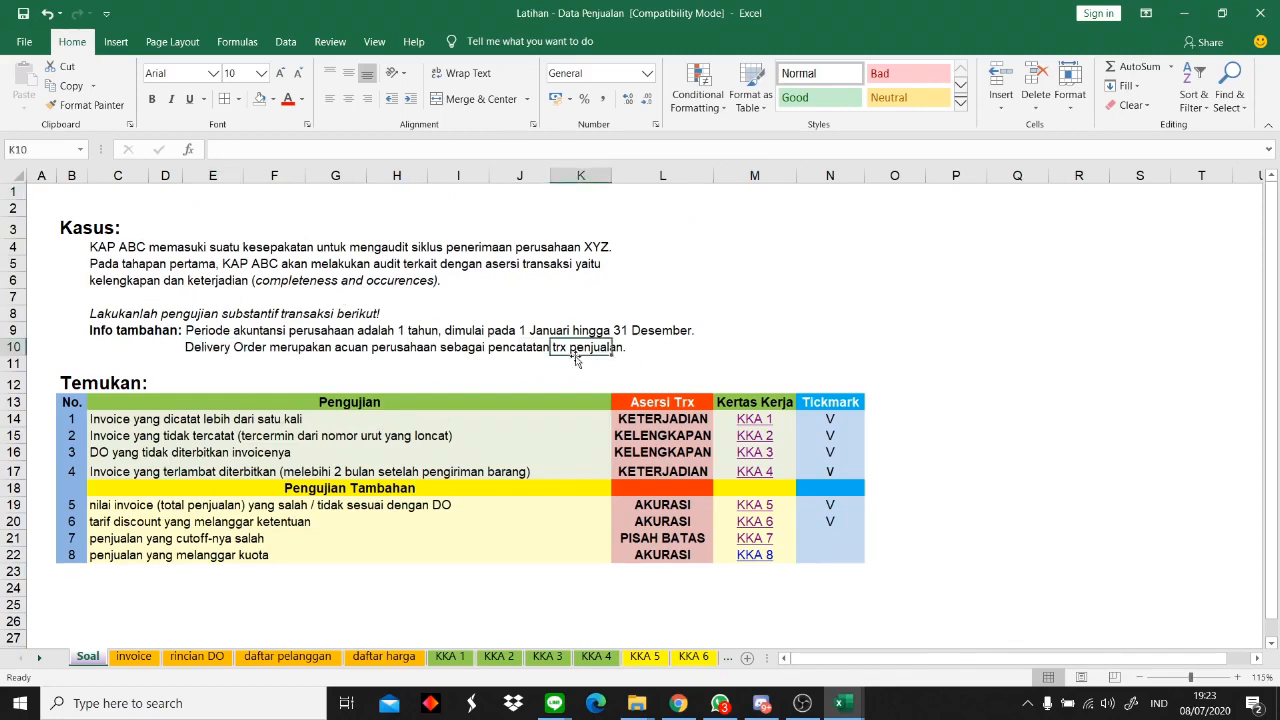
{"action": "left_click", "coordinate": [268, 360]}
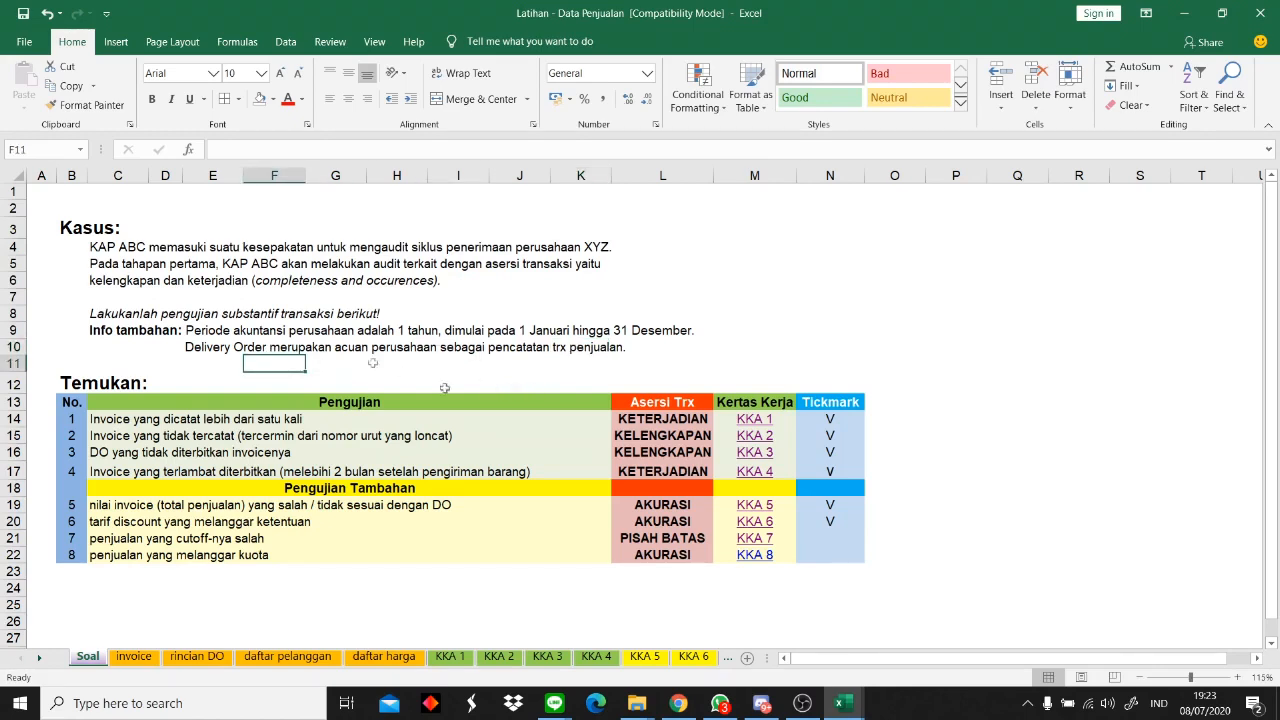
{"action": "left_click", "coordinate": [743, 540]}
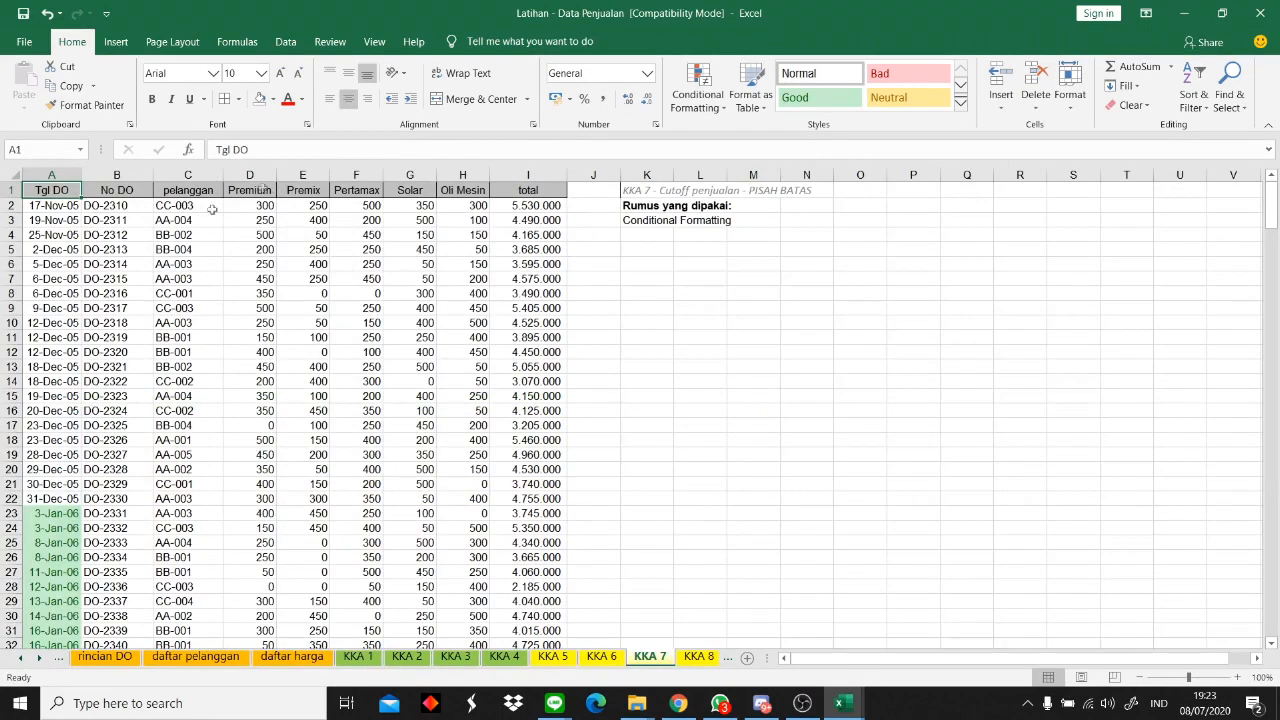
{"action": "scroll", "coordinate": [251, 451], "scroll_direction": "down", "scroll_amount": 4}
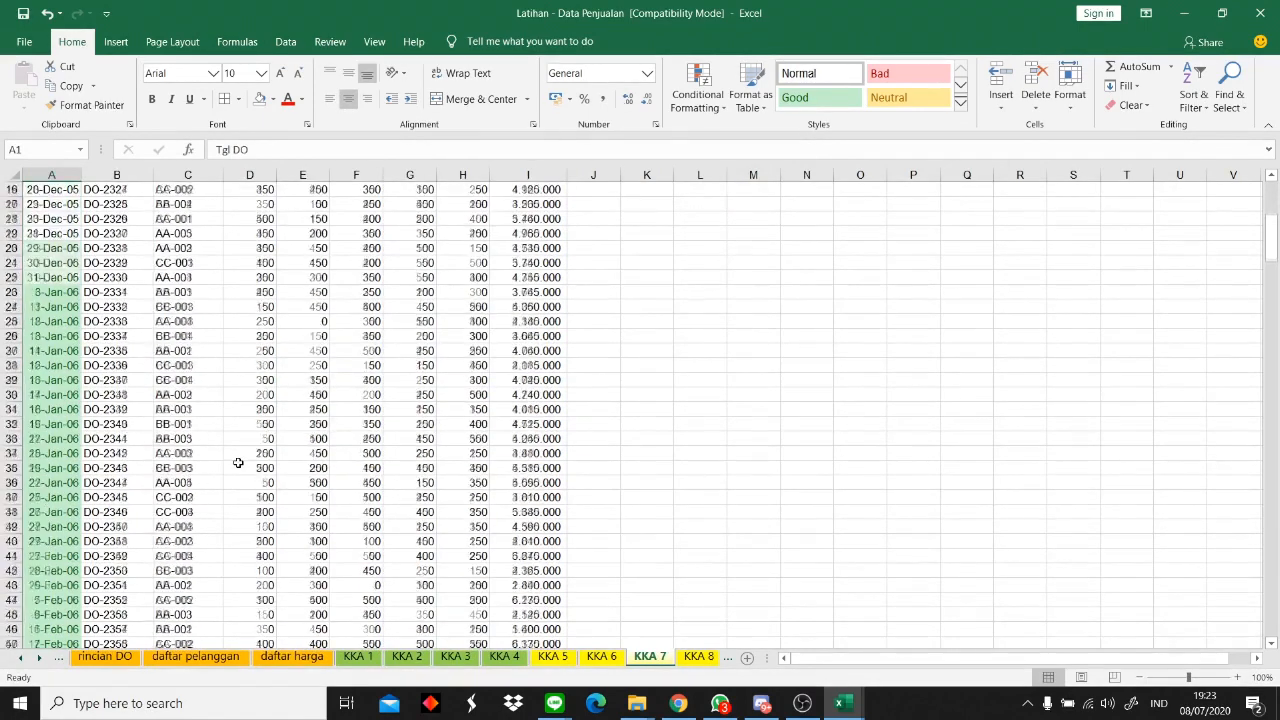
{"action": "scroll", "coordinate": [238, 455], "scroll_direction": "up", "scroll_amount": 4}
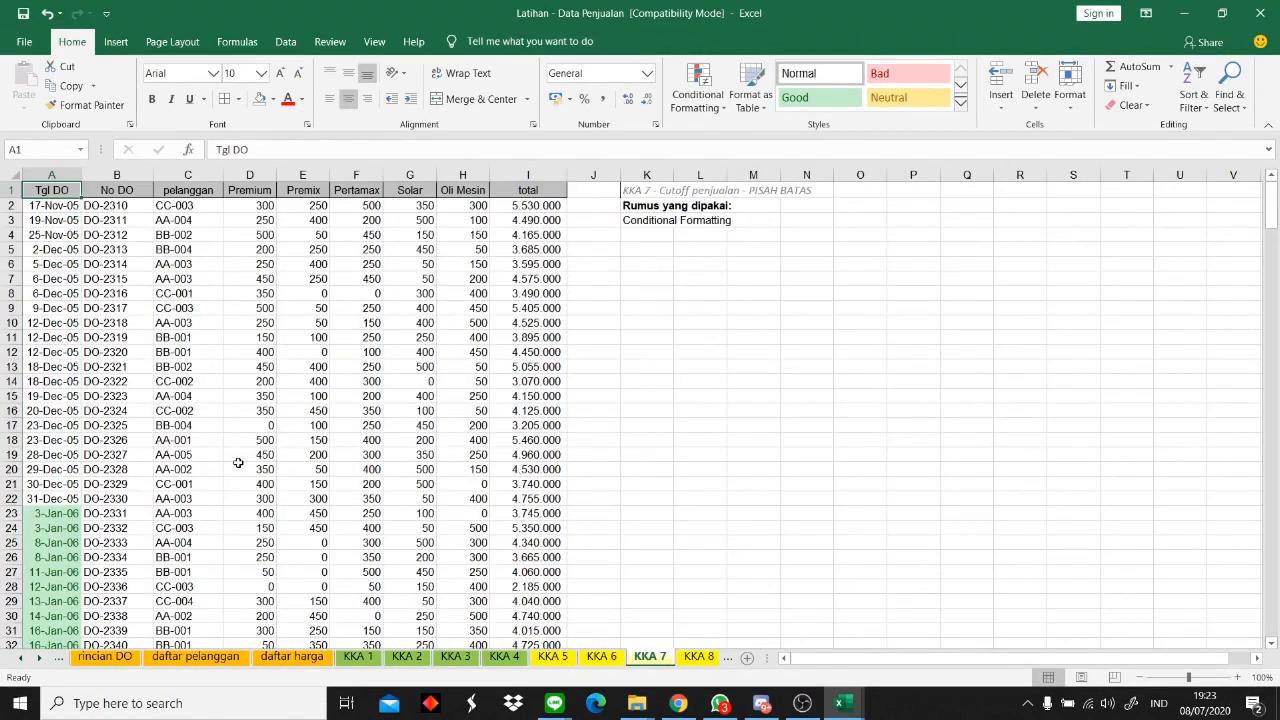
- On the Soal sheet, mark test 7 (KKA 7) as done with a centered V in the Tickmark column
{"action": "left_click", "coordinate": [664, 200]}
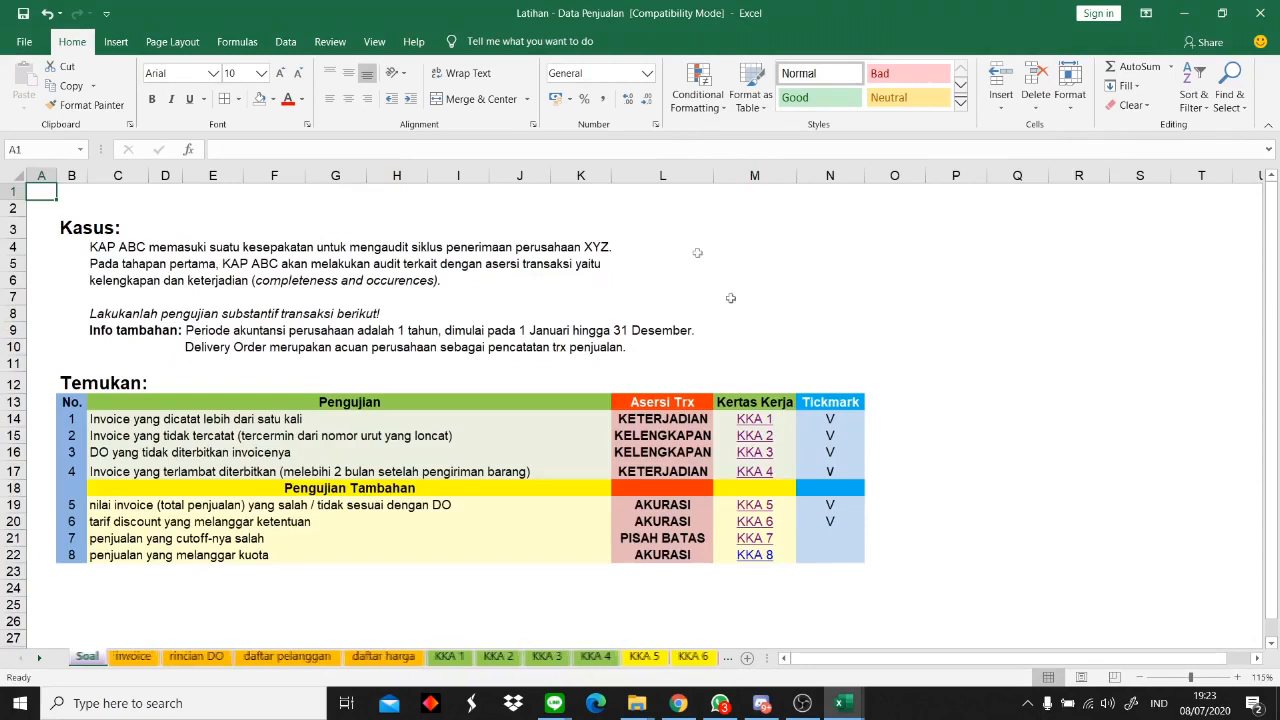
{"action": "left_click", "coordinate": [816, 537]}
{"action": "type", "text": "V"}
{"action": "left_click", "coordinate": [960, 537]}
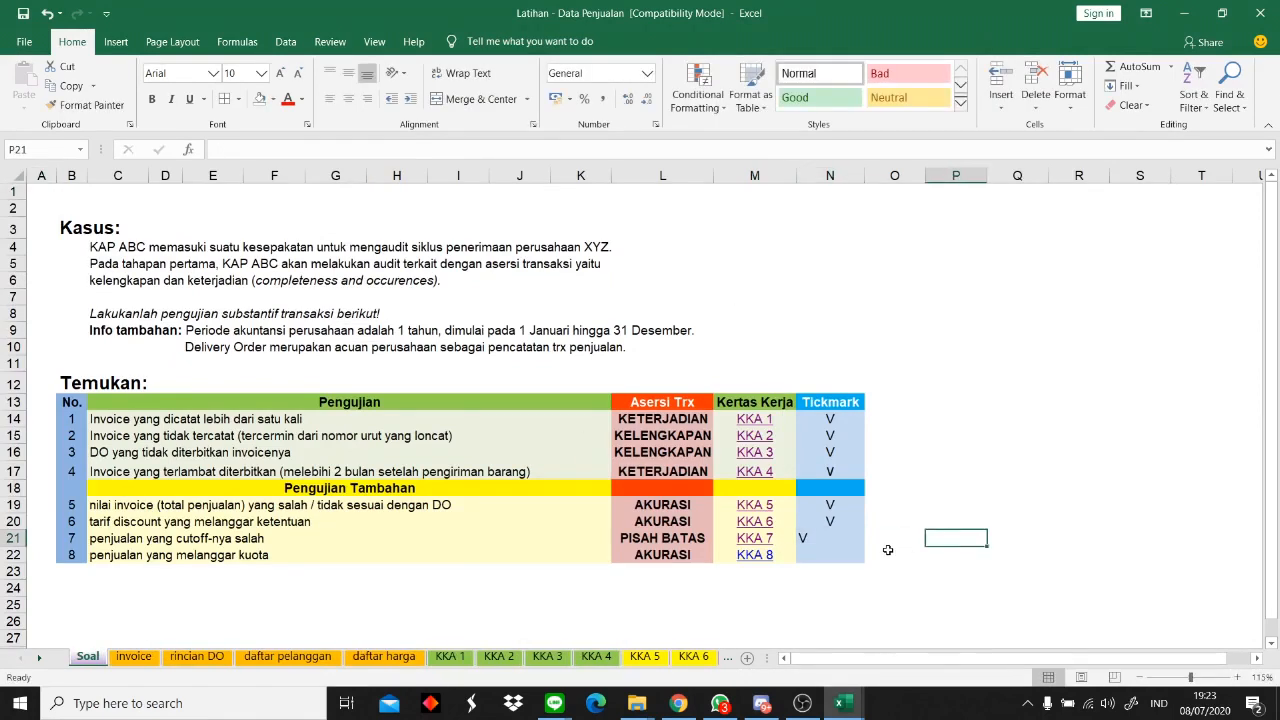
{"action": "left_click", "coordinate": [829, 538]}
{"action": "left_click", "coordinate": [350, 101]}
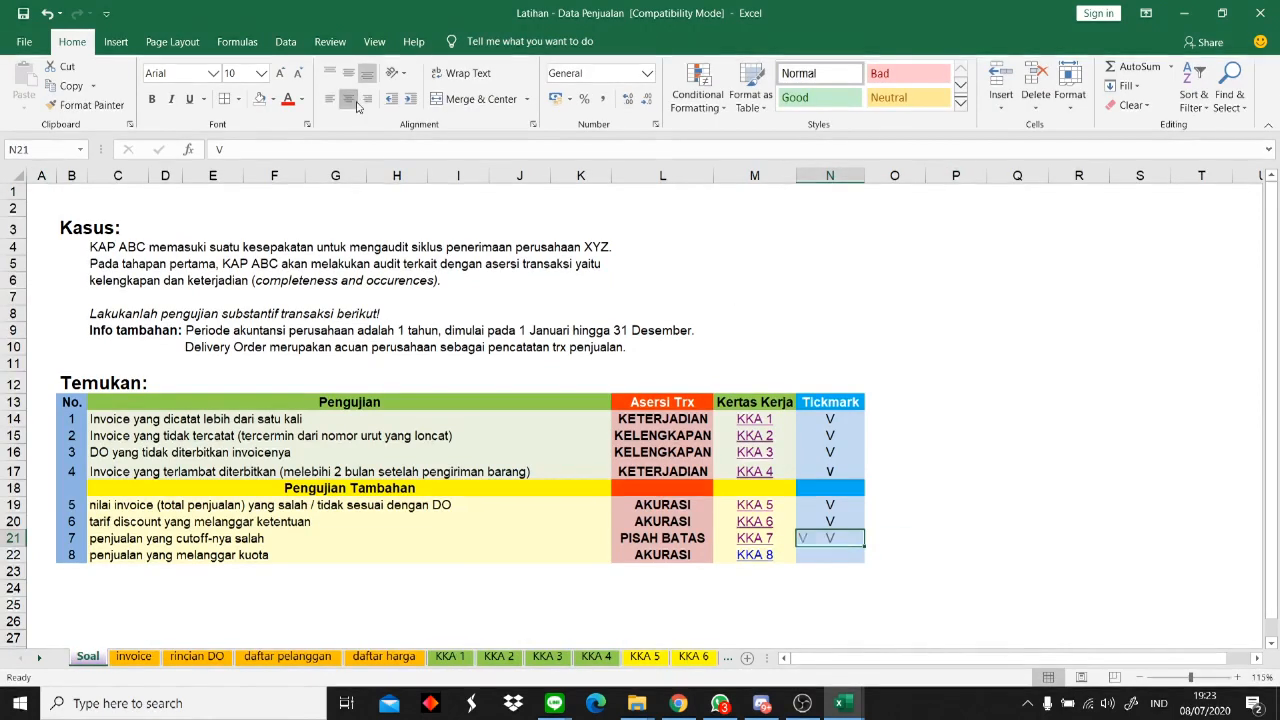
{"action": "left_click", "coordinate": [992, 585]}
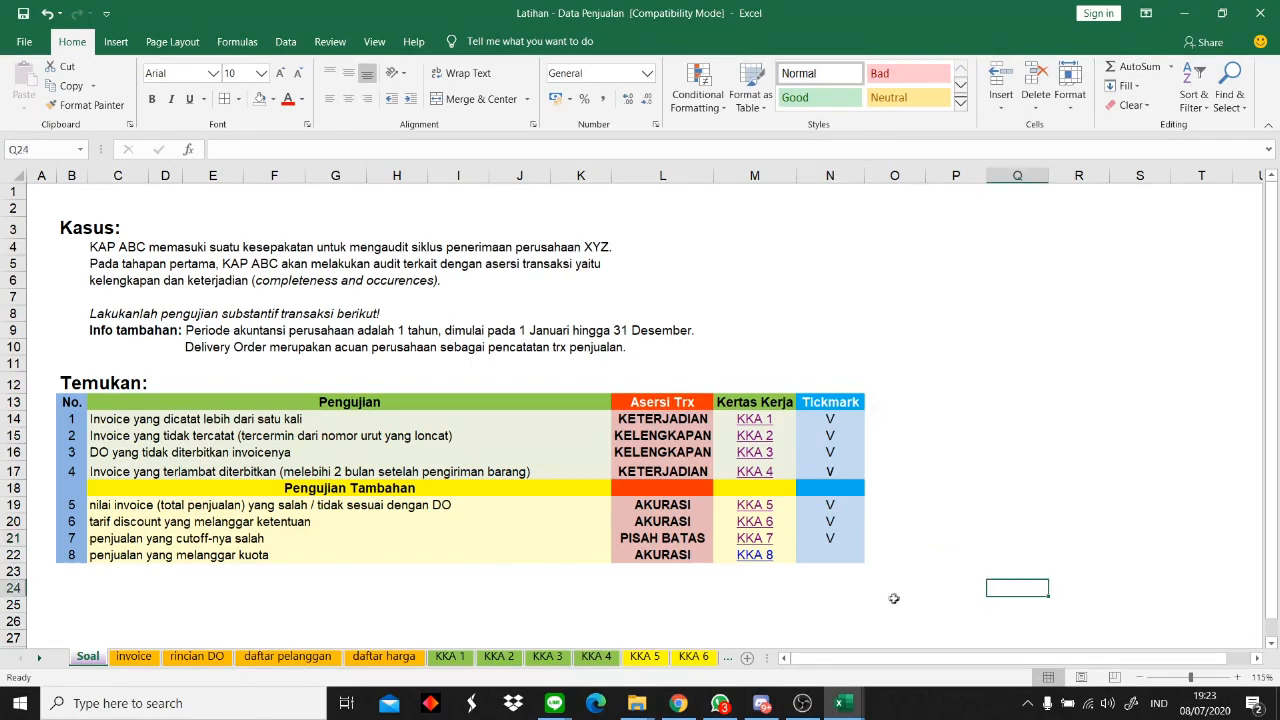
- On the Soal sheet, read test 8 on sales that violate the quota and the extra information on delivery orders
{"action": "left_click", "coordinate": [185, 571]}
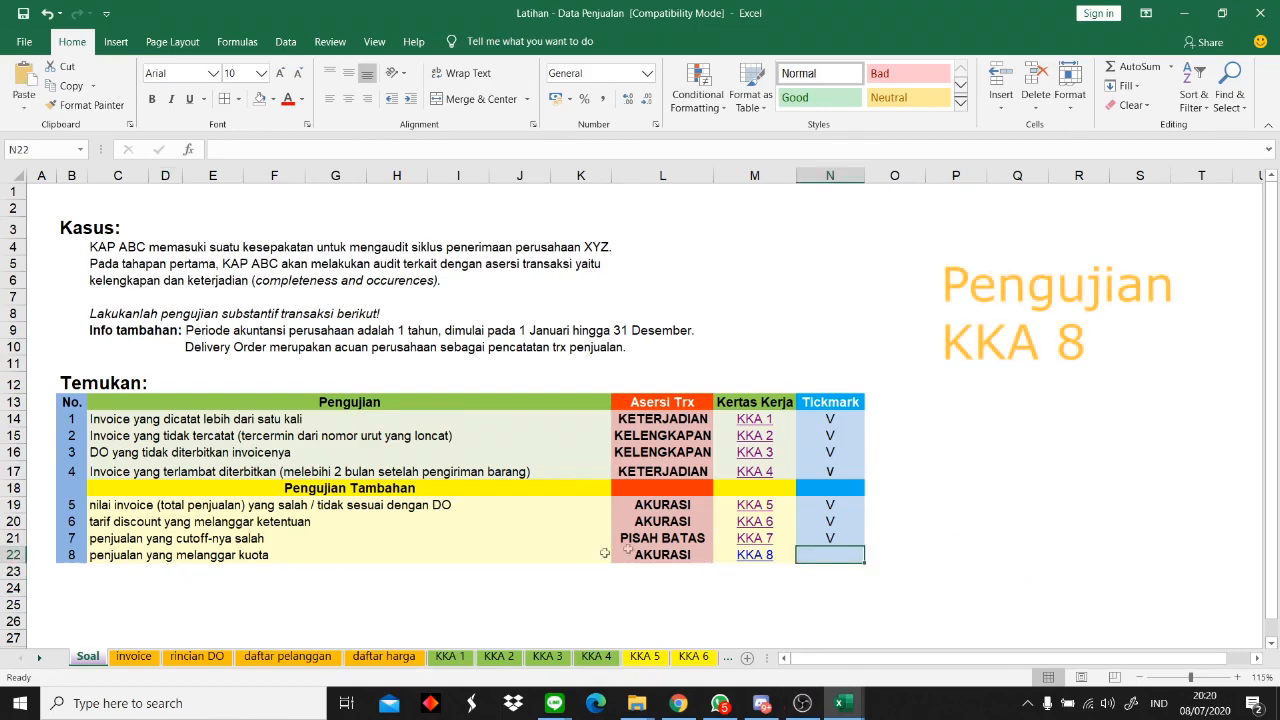
{"action": "left_click", "coordinate": [176, 587]}
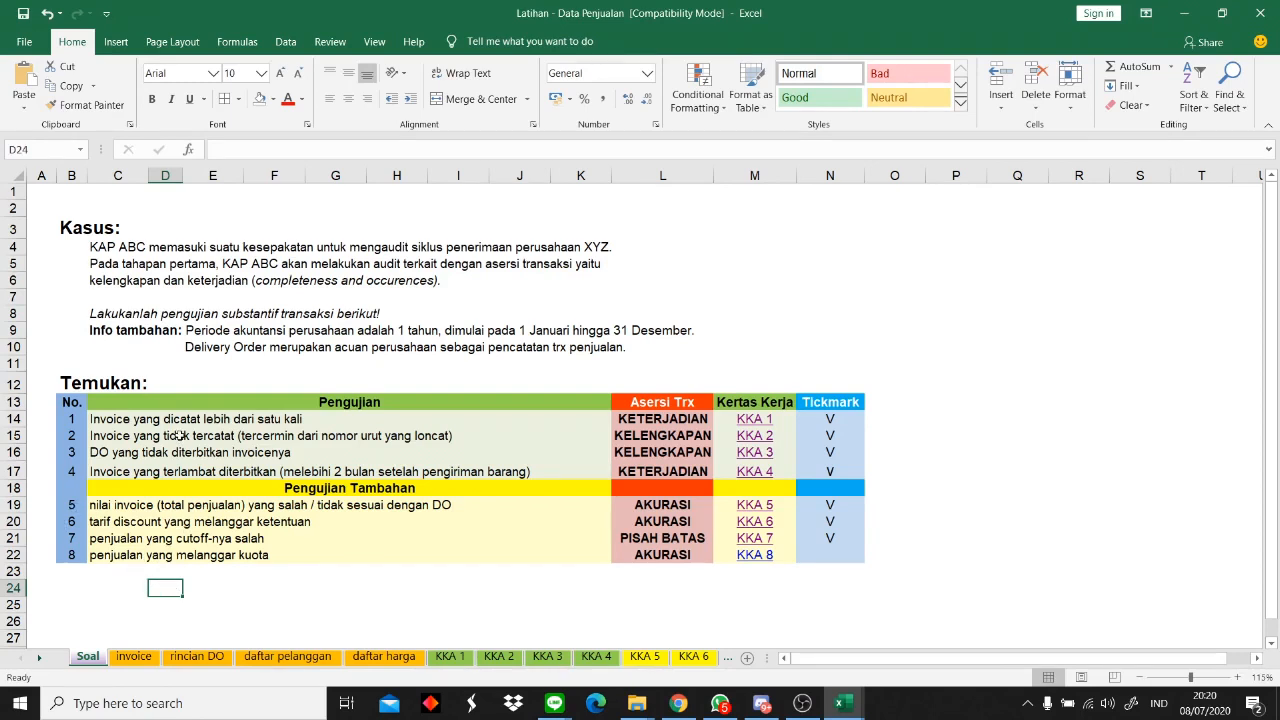
{"action": "left_click", "coordinate": [107, 557]}
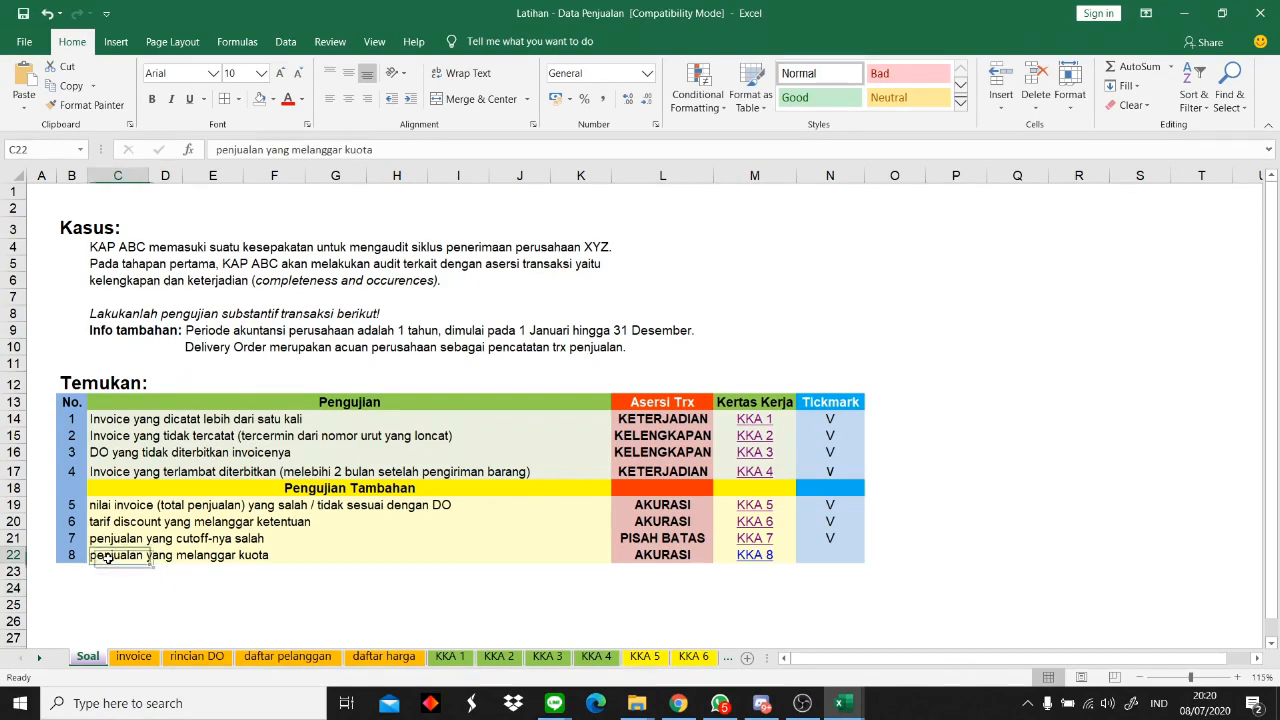
{"action": "left_click", "coordinate": [227, 347]}
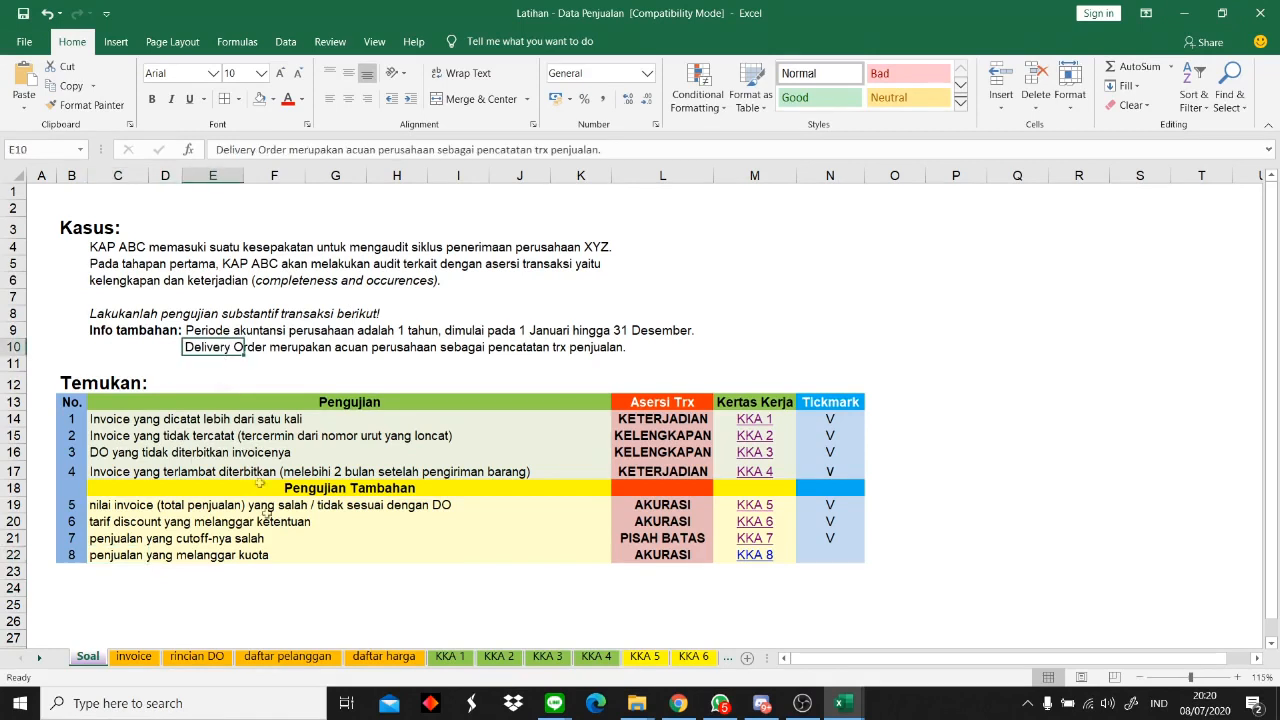
{"action": "left_click", "coordinate": [335, 588]}
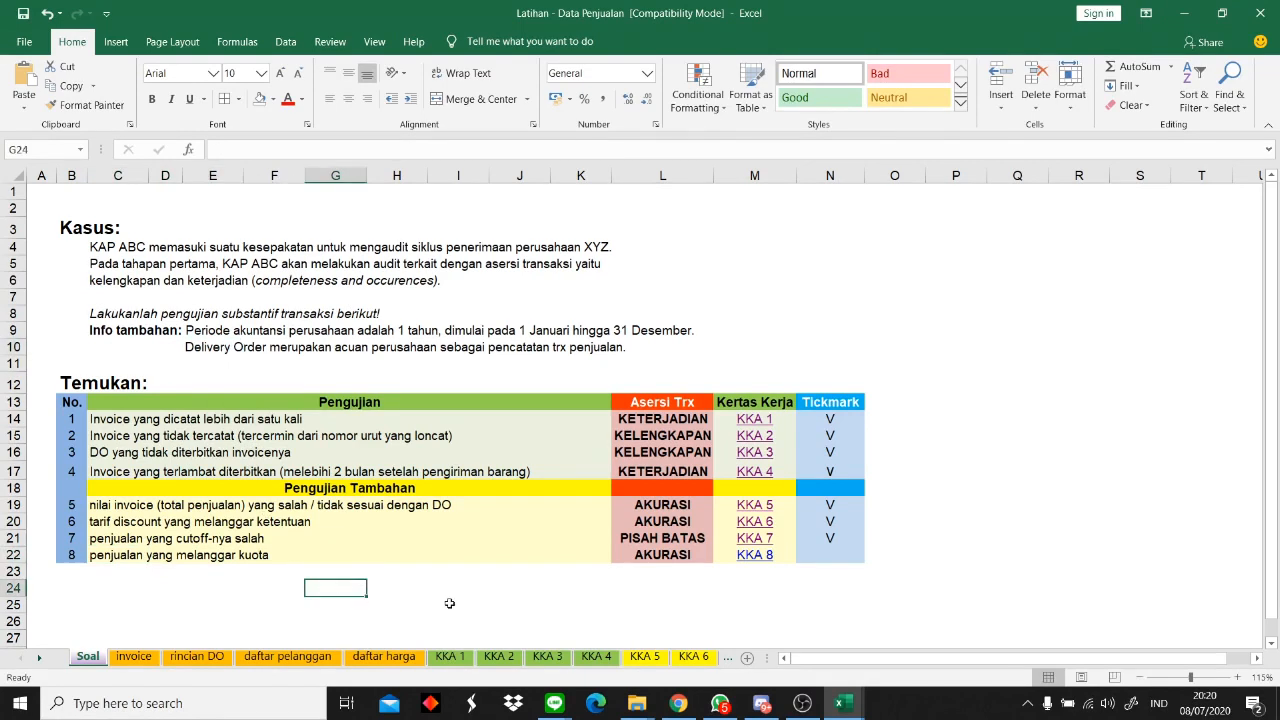
- Open the KKA 8 working paper to view its layout and switch to the rincian DO sheet for the source data
{"action": "left_click", "coordinate": [766, 562]}
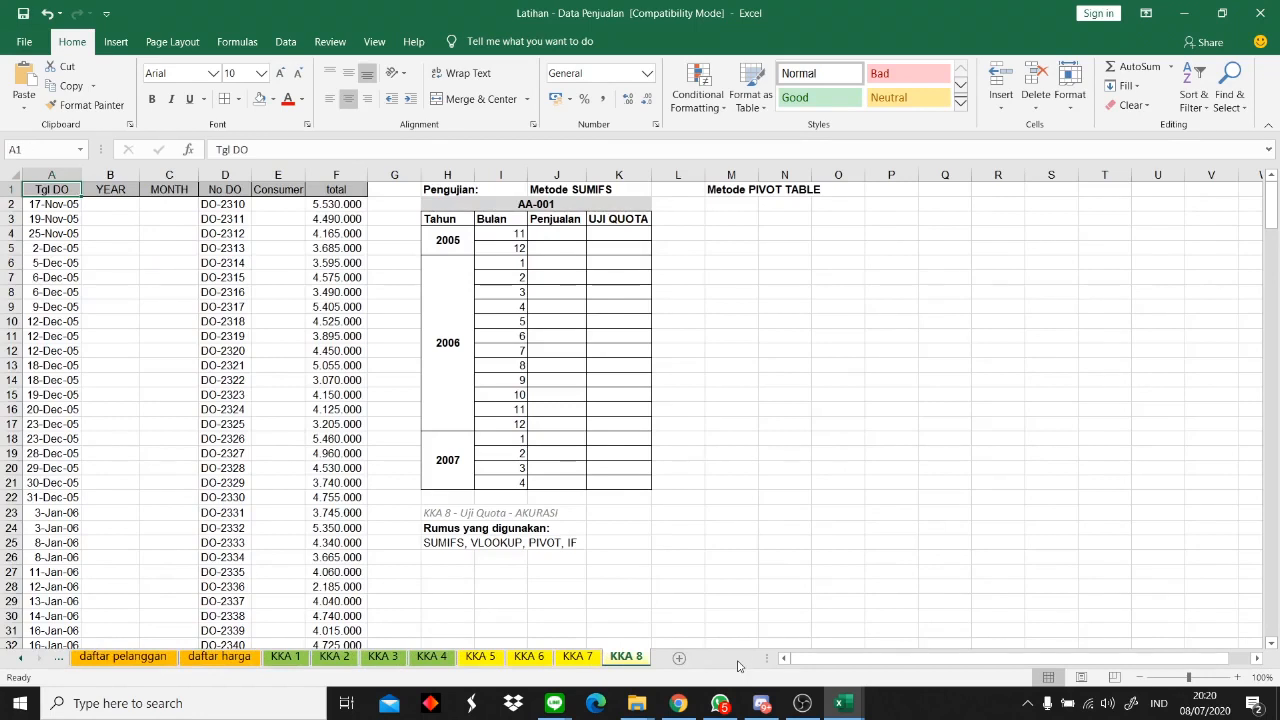
{"action": "left_click", "coordinate": [130, 277]}
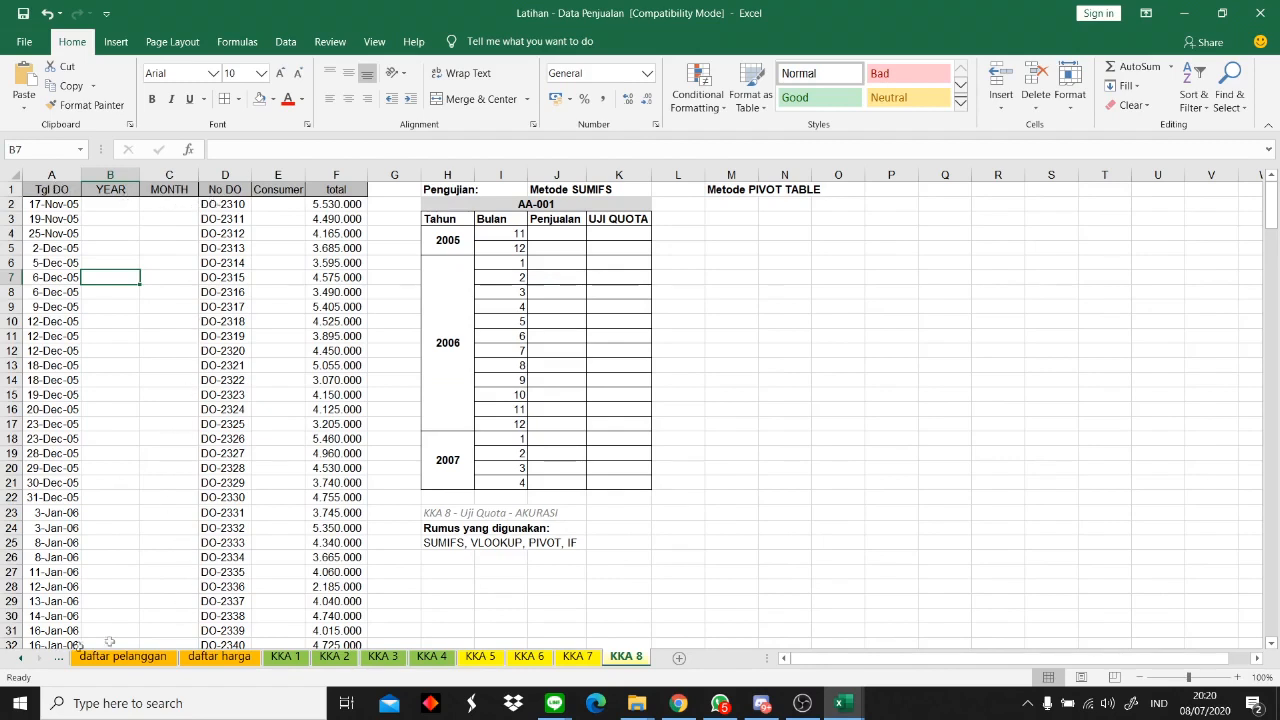
{"action": "left_click", "coordinate": [20, 657]}
{"action": "left_click", "coordinate": [195, 657]}
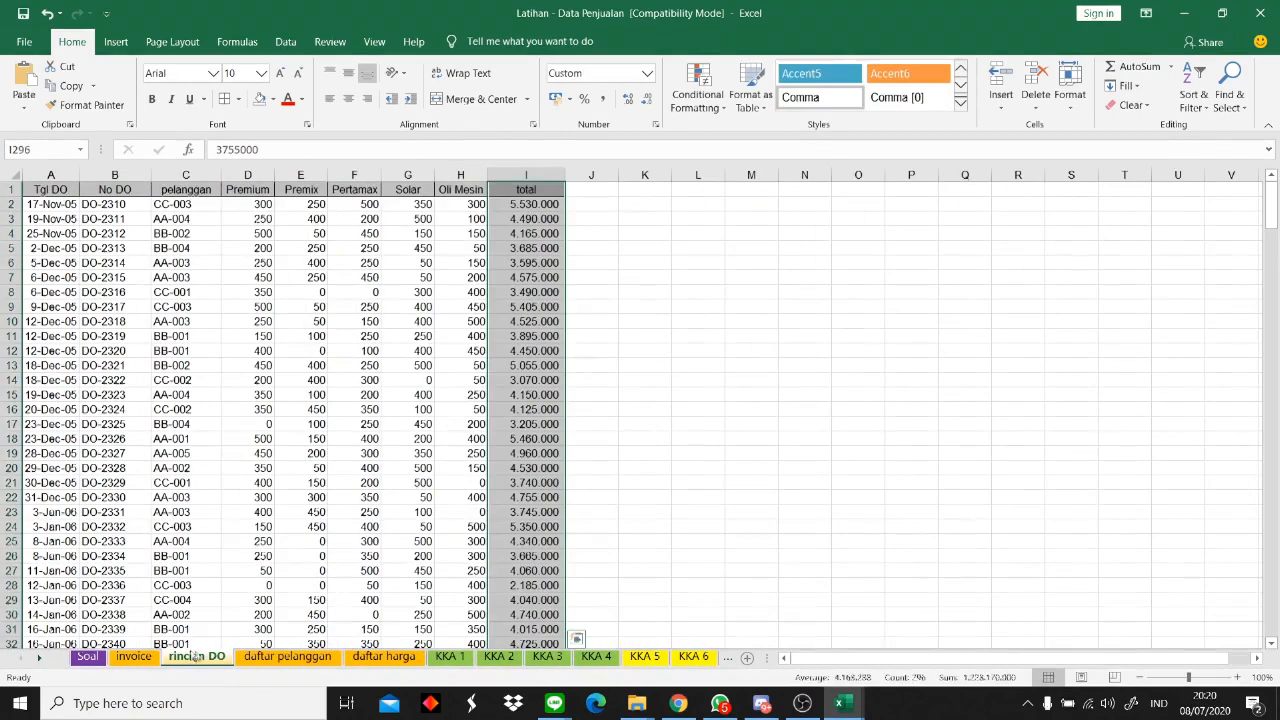
- Compare the columns of the rincian DO sheet with KKA 8, focusing on the empty Consumer column
{"action": "left_click", "coordinate": [38, 187]}
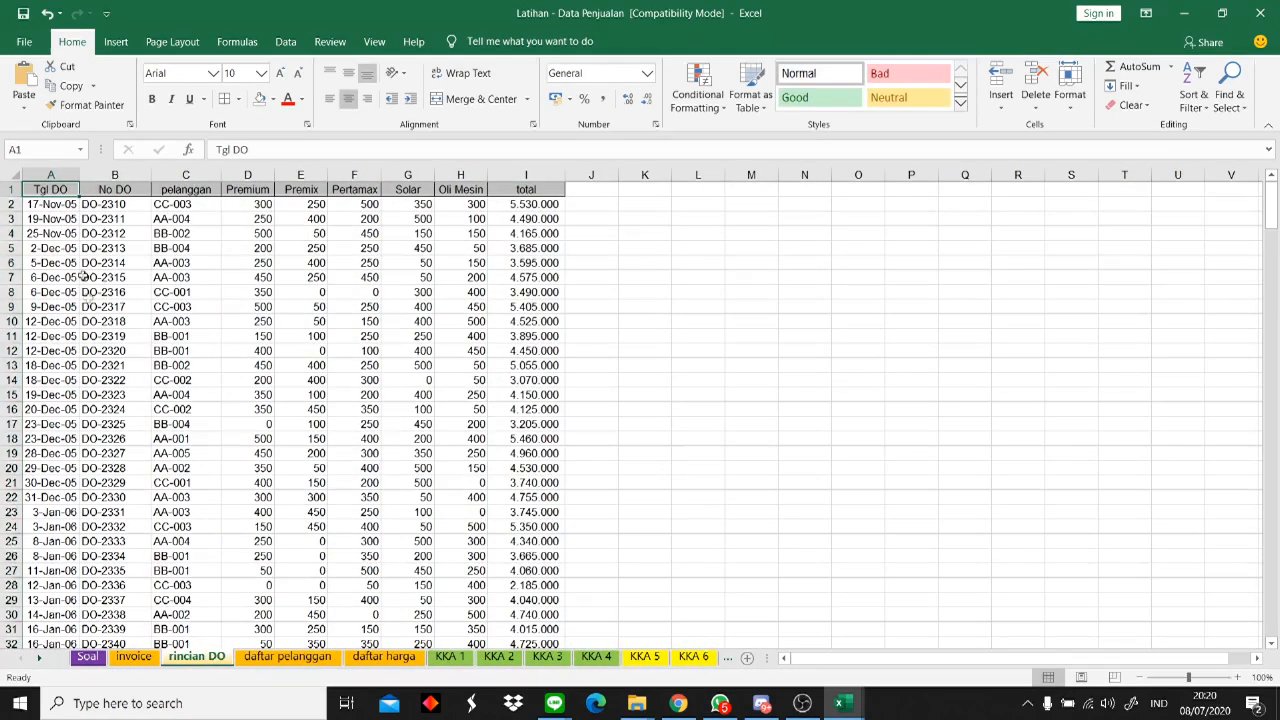
{"action": "left_click", "coordinate": [105, 191]}
{"action": "left_click", "coordinate": [128, 263]}
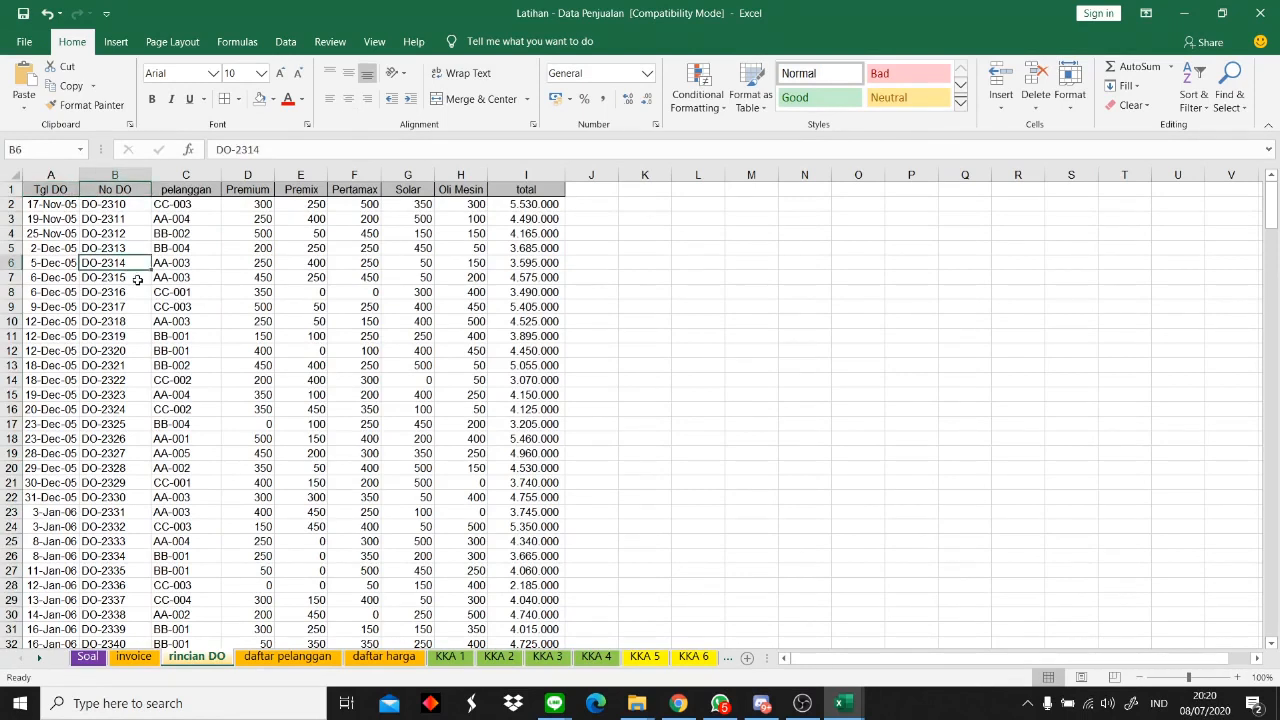
{"action": "left_click", "coordinate": [514, 192]}
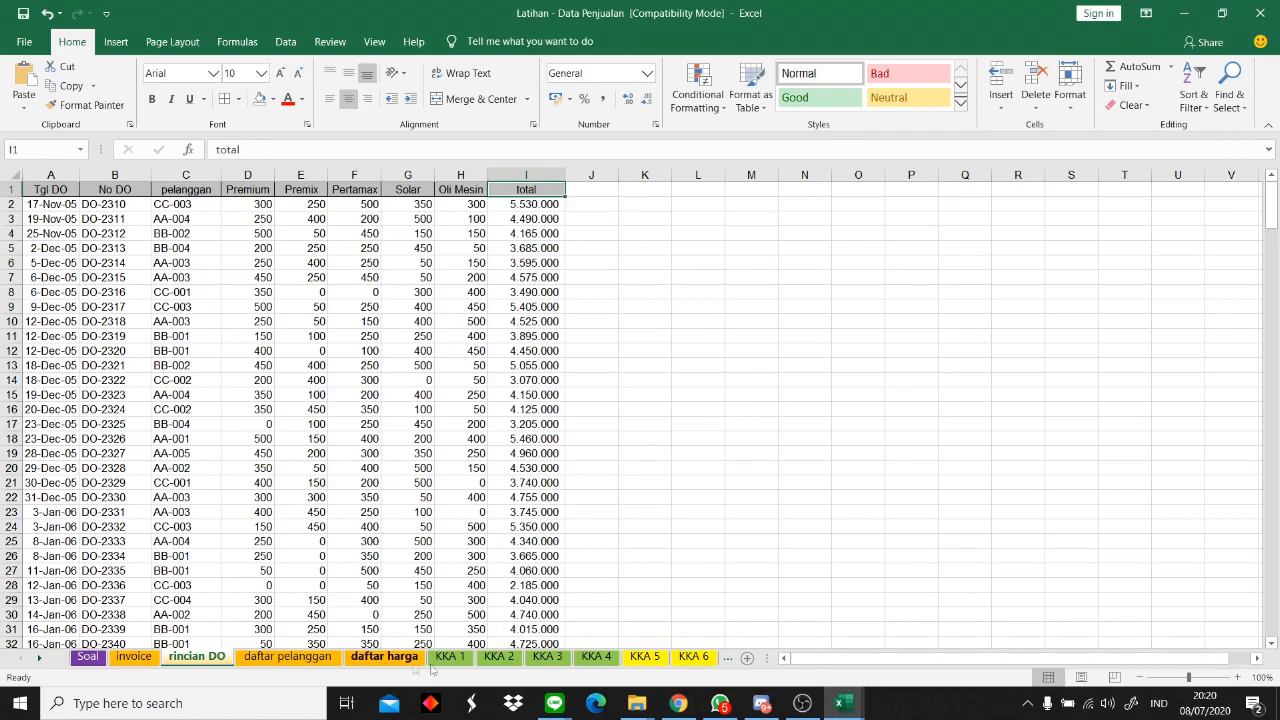
{"action": "left_click", "coordinate": [694, 659]}
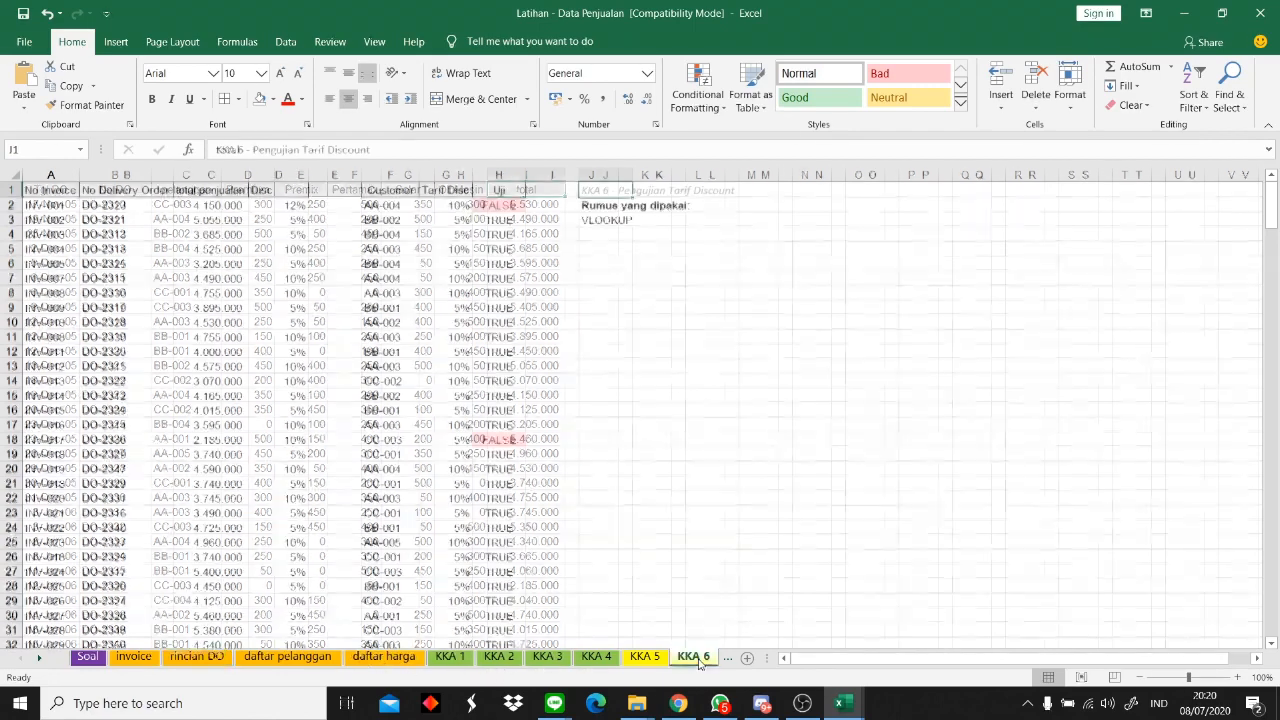
{"action": "left_click", "coordinate": [725, 659]}
{"action": "left_click", "coordinate": [709, 659]}
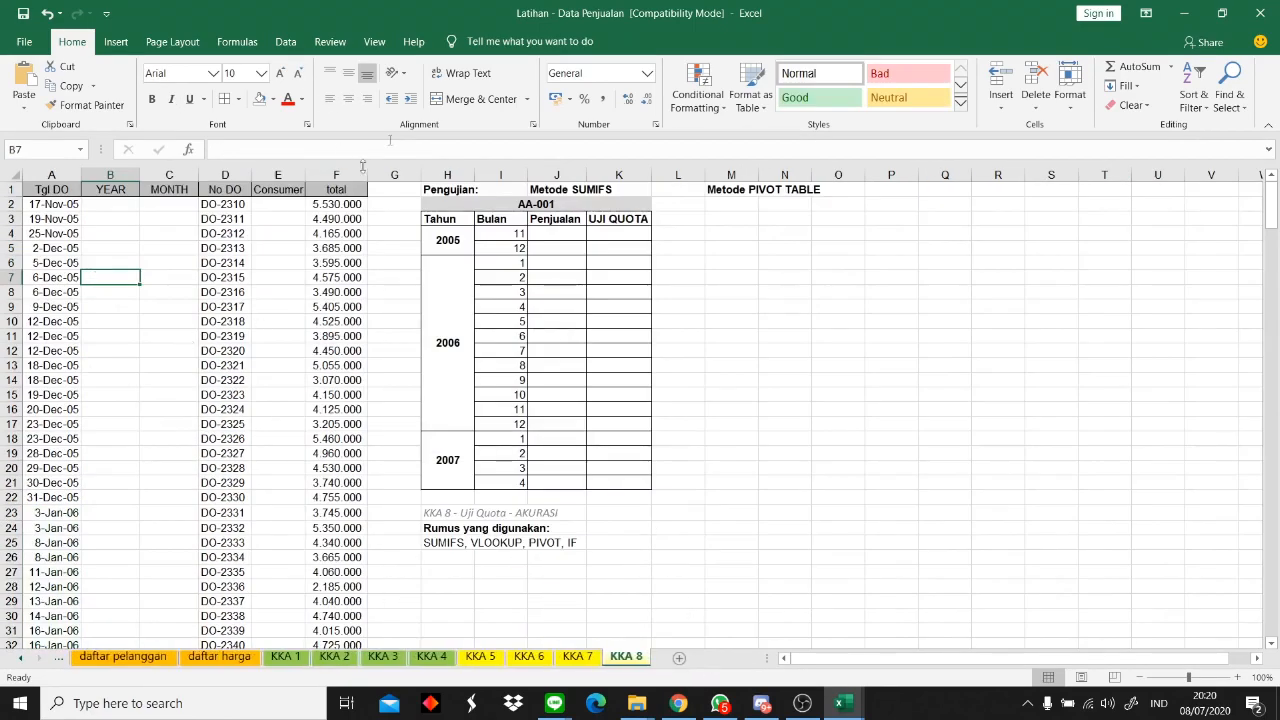
{"action": "left_click", "coordinate": [280, 216]}
{"action": "left_click", "coordinate": [280, 204]}
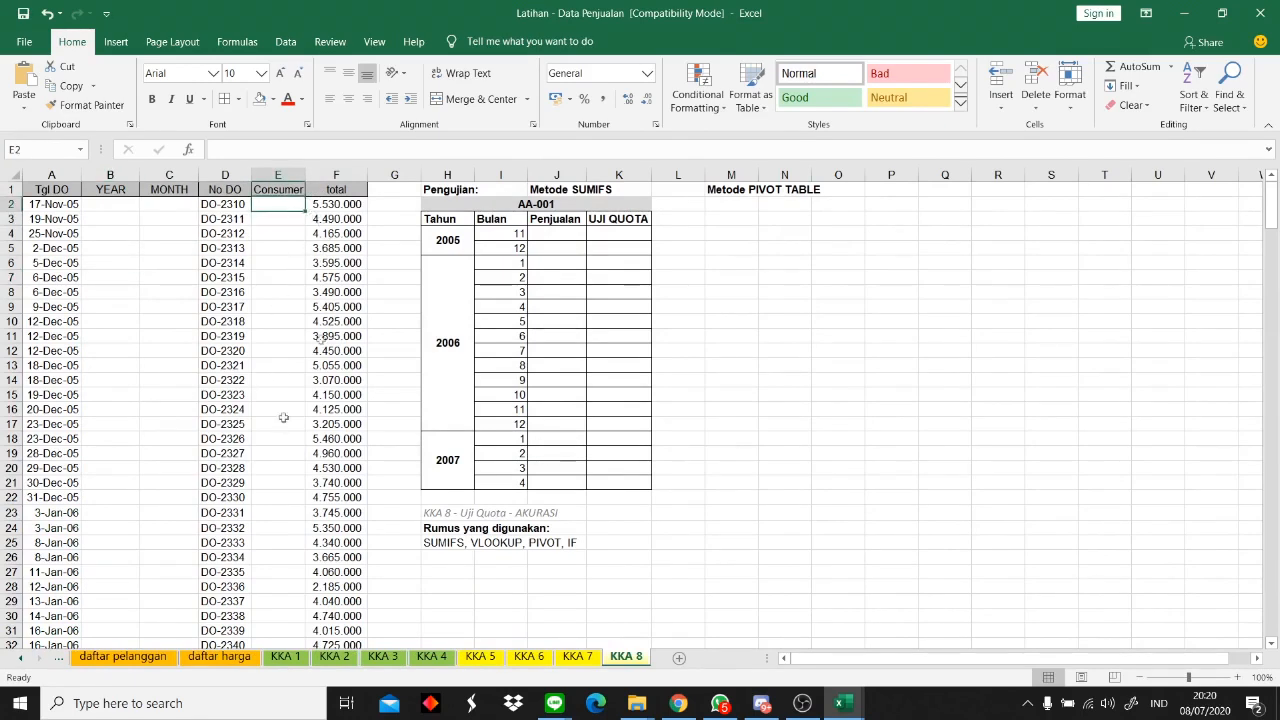
- Copy the pelanggan codes C2:C296 from rincian DO into the Consumer column of KKA 8, starting at E2
{"action": "left_click", "coordinate": [28, 663]}
{"action": "left_click", "coordinate": [185, 658]}
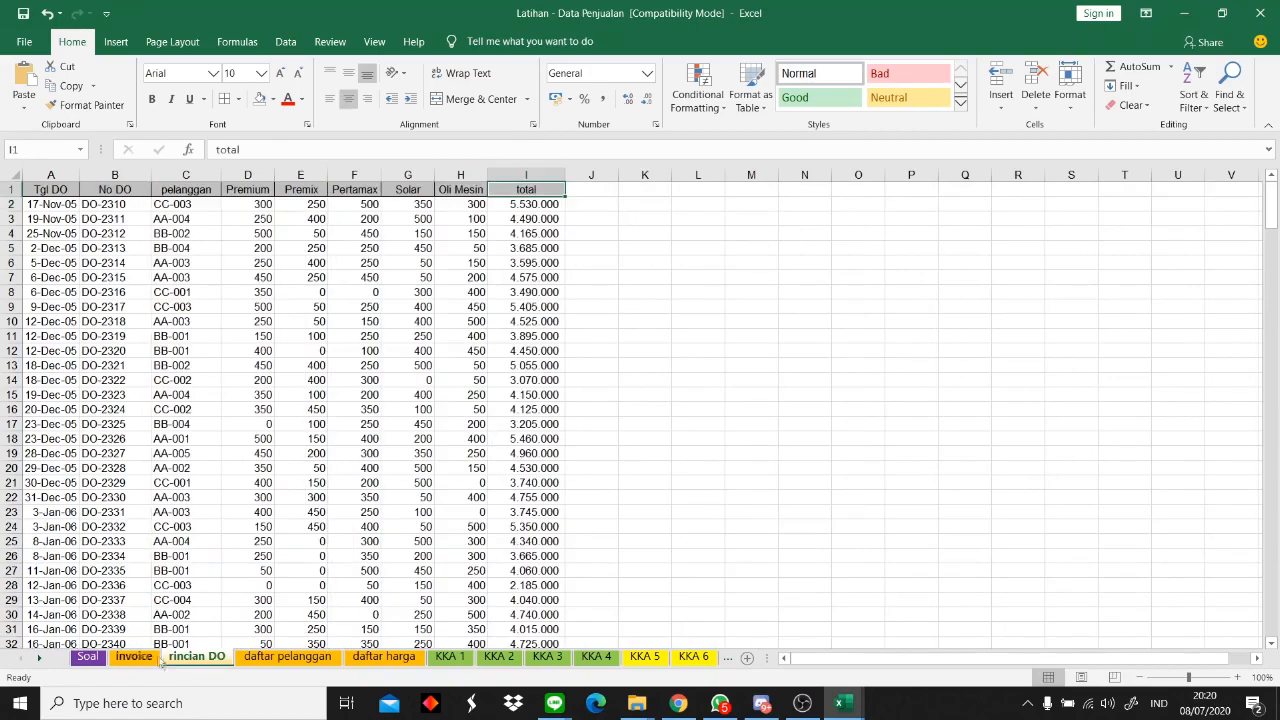
{"action": "left_click_drag", "start_coordinate": [190, 197], "coordinate": [190, 614]}
{"action": "key", "text": "ctrl+c"}
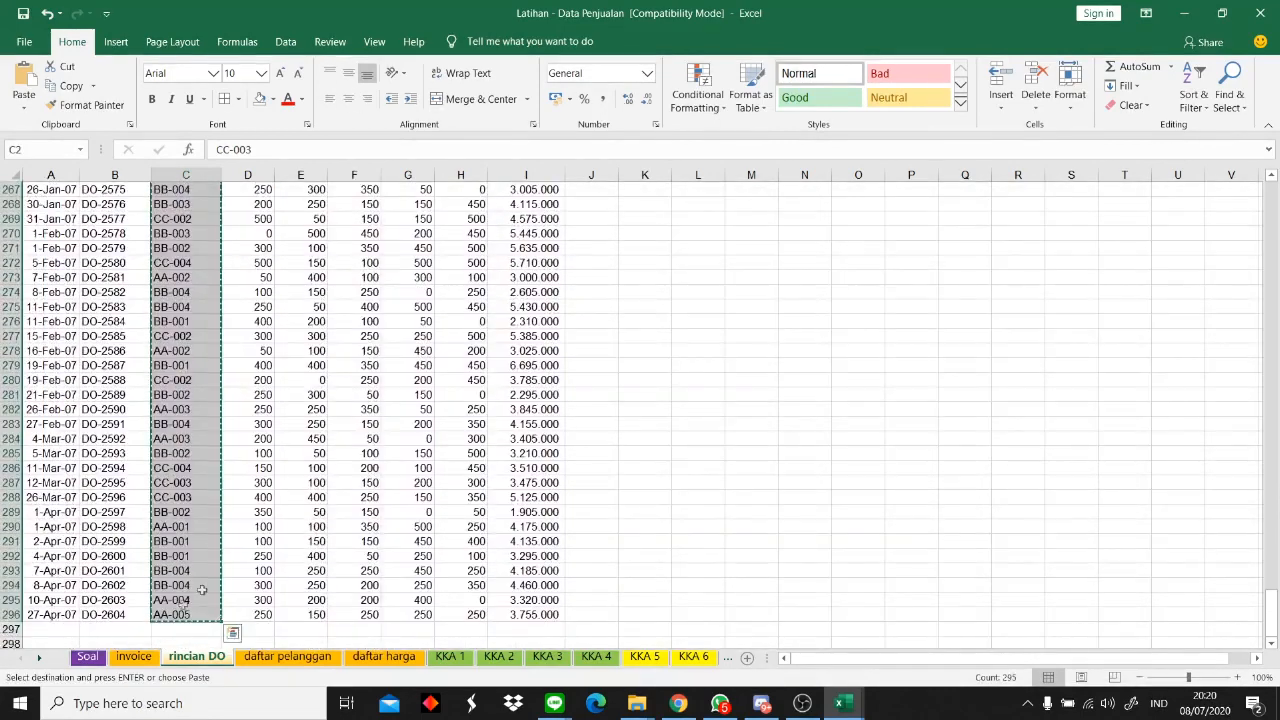
{"action": "left_click", "coordinate": [724, 657]}
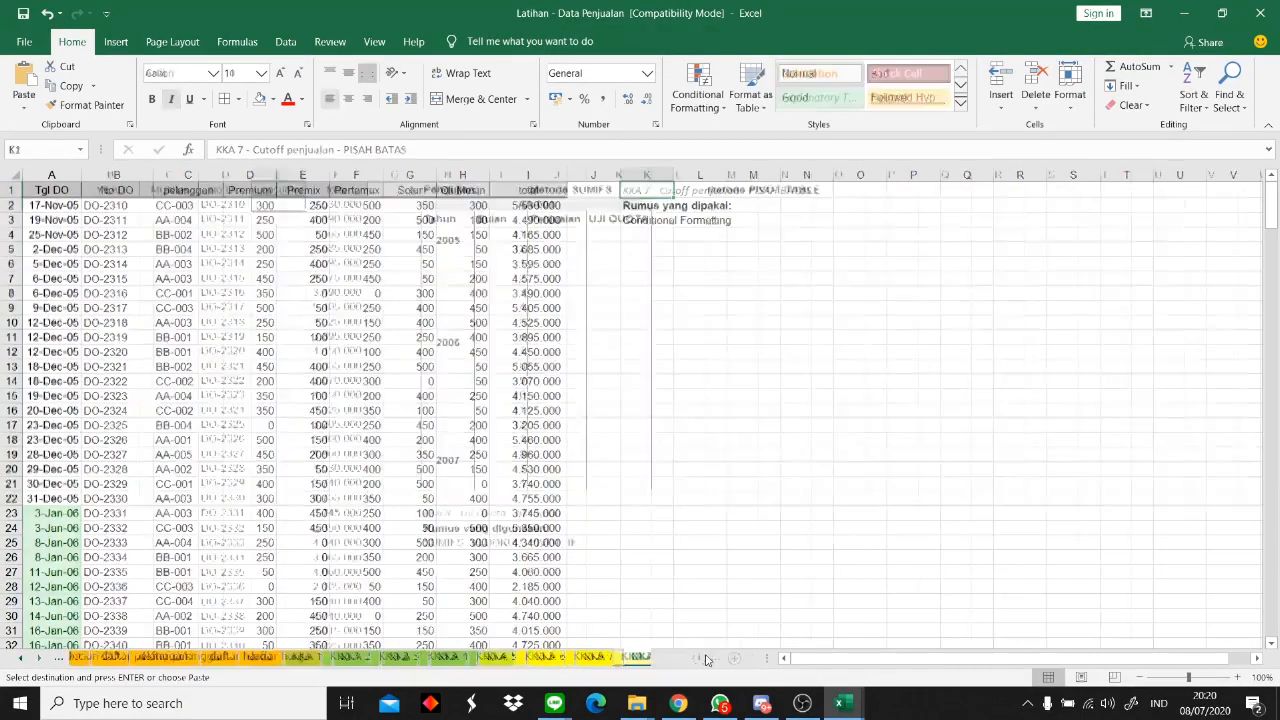
{"action": "left_click", "coordinate": [280, 218]}
{"action": "left_click", "coordinate": [280, 204]}
{"action": "key", "text": "ctrl+v"}
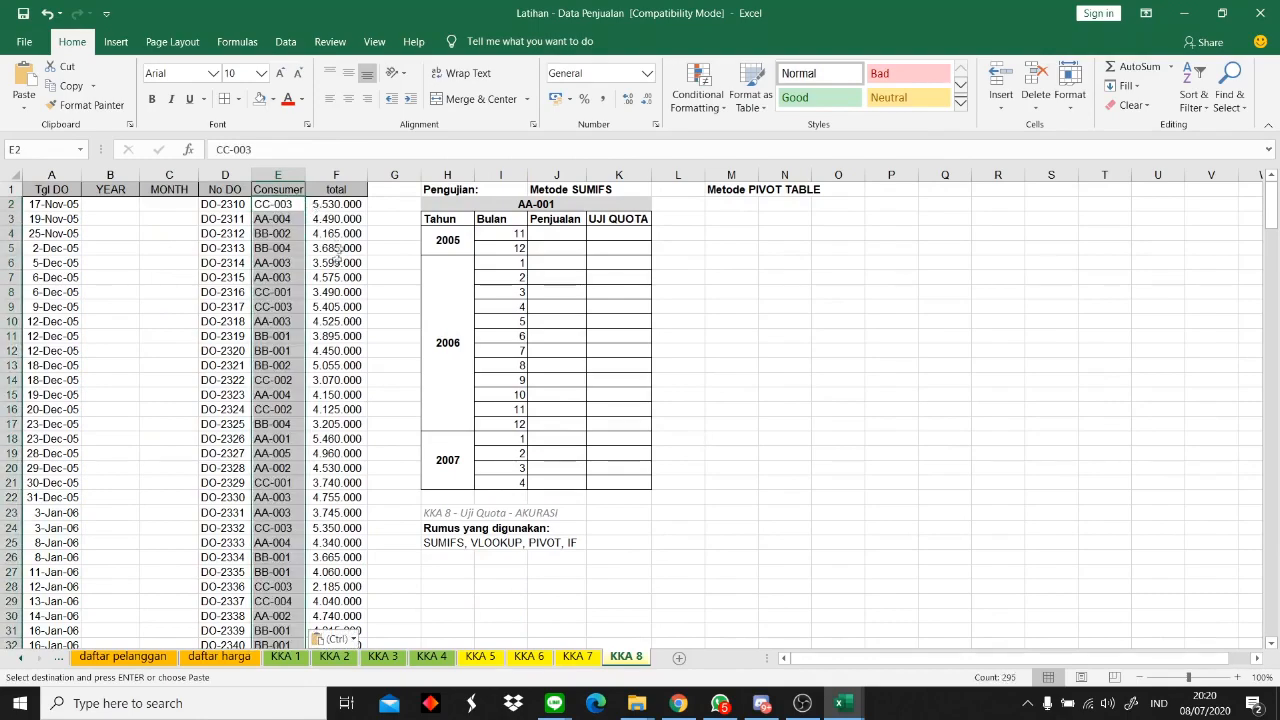
- Check the last pasted Consumer codes in KKA 8 against the final delivery order rows on rincian DO
{"action": "scroll", "coordinate": [320, 380], "scroll_direction": "down", "scroll_amount": 20}
{"action": "scroll", "coordinate": [314, 394], "scroll_direction": "up", "scroll_amount": 15}
{"action": "scroll", "coordinate": [314, 394], "scroll_direction": "down", "scroll_amount": 20}
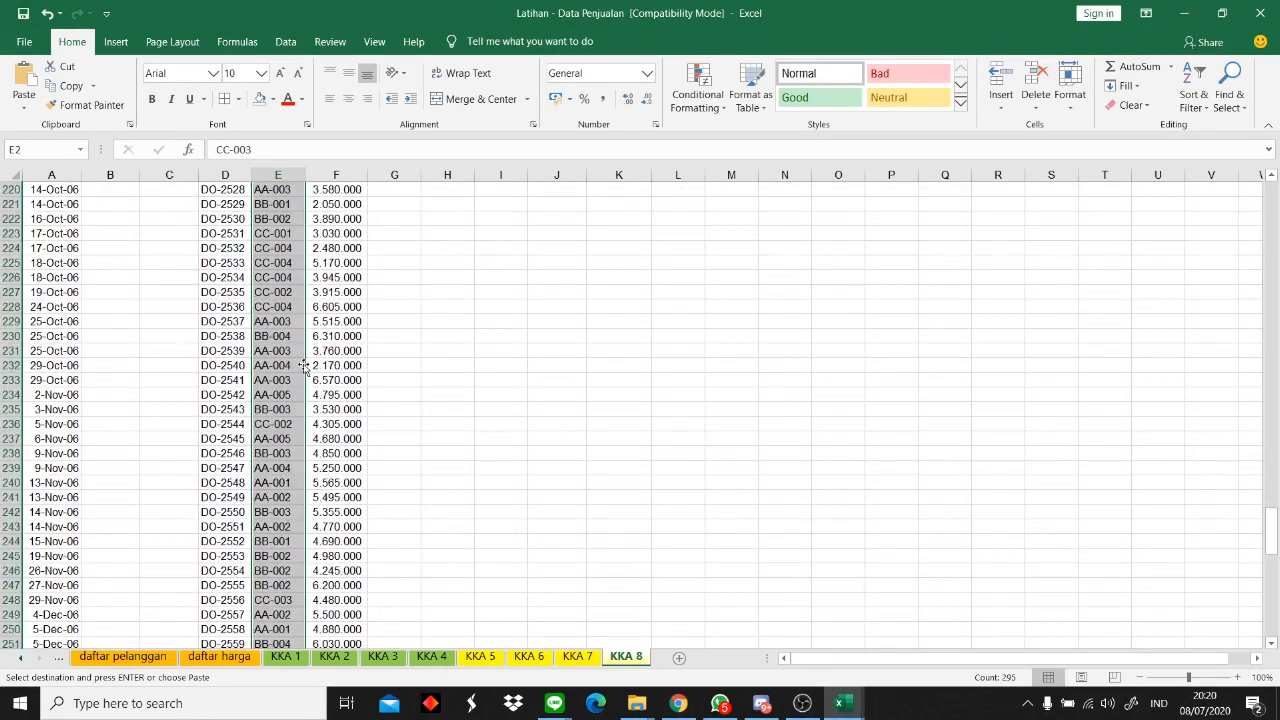
{"action": "scroll", "coordinate": [304, 366], "scroll_direction": "down", "scroll_amount": 20}
{"action": "left_click", "coordinate": [278, 380]}
{"action": "key", "text": "Down"}
{"action": "key", "text": "Down"}
{"action": "key", "text": "Down"}
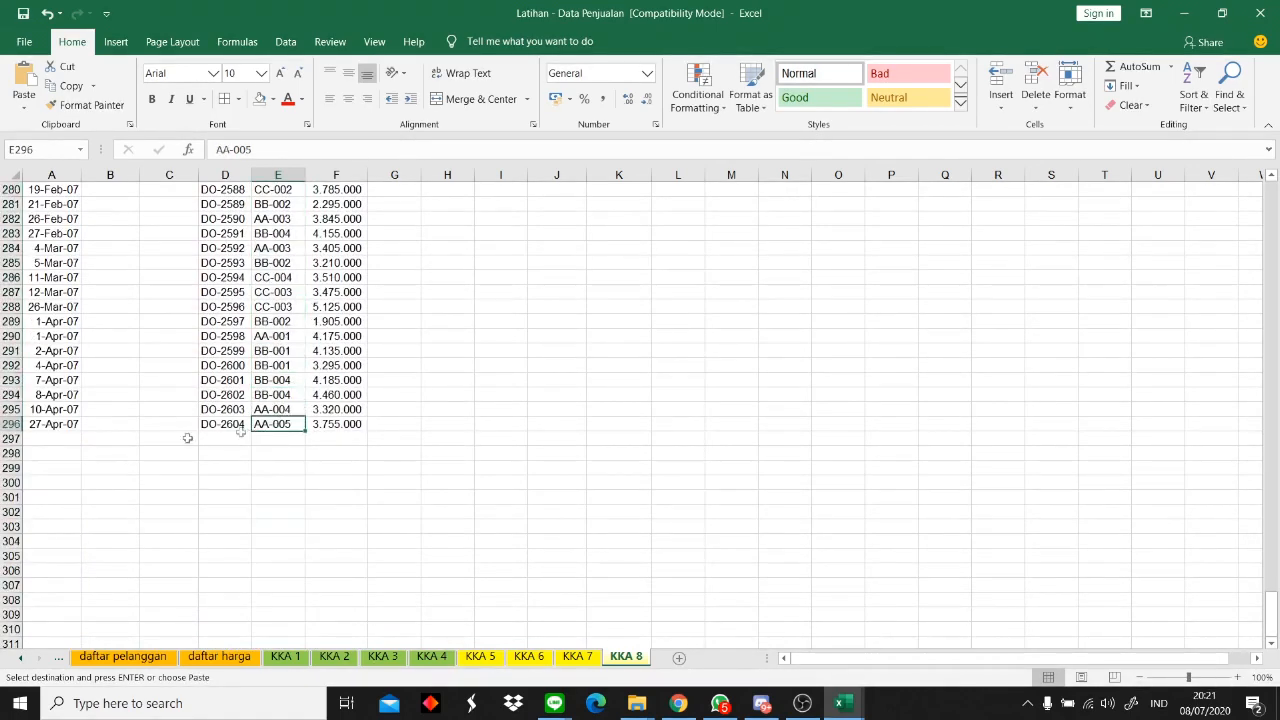
{"action": "left_click", "coordinate": [212, 426]}
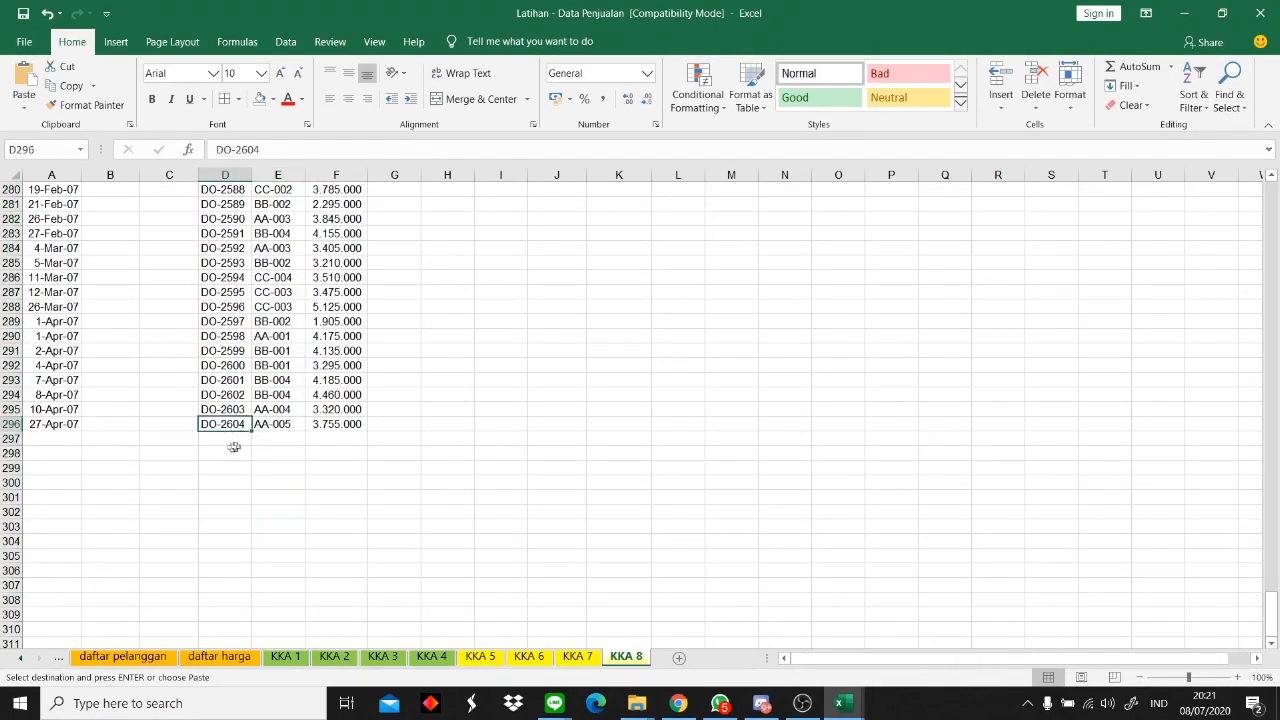
{"action": "left_click", "coordinate": [20, 657]}
{"action": "left_click", "coordinate": [88, 657]}
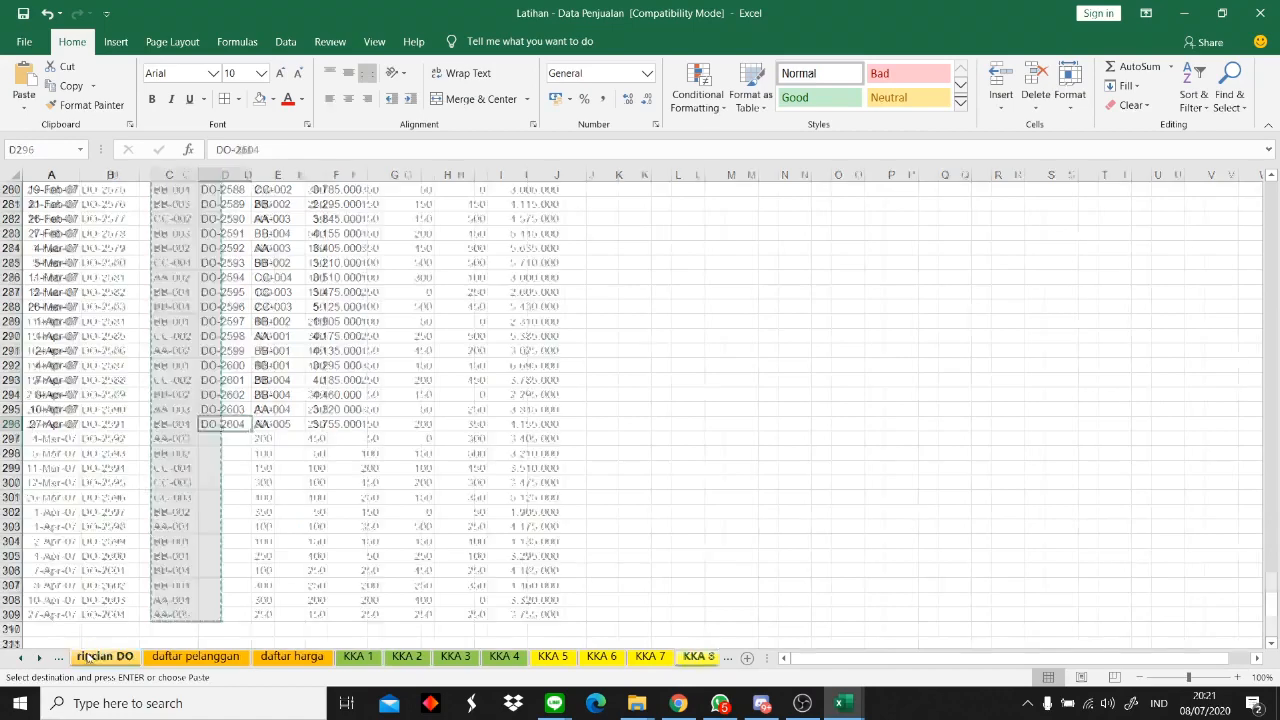
{"action": "left_click", "coordinate": [193, 614]}
{"action": "left_click", "coordinate": [128, 614]}
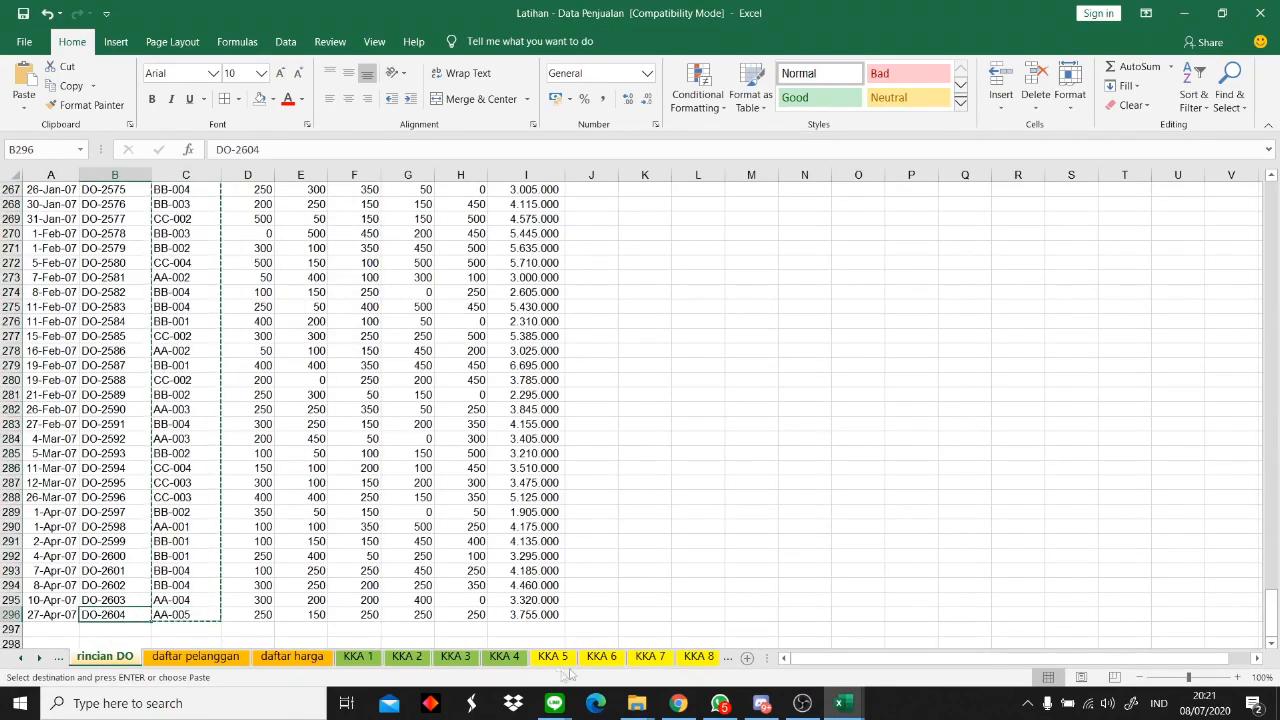
{"action": "left_click", "coordinate": [698, 656]}
{"action": "scroll", "coordinate": [310, 380], "scroll_direction": "up", "scroll_amount": 20}
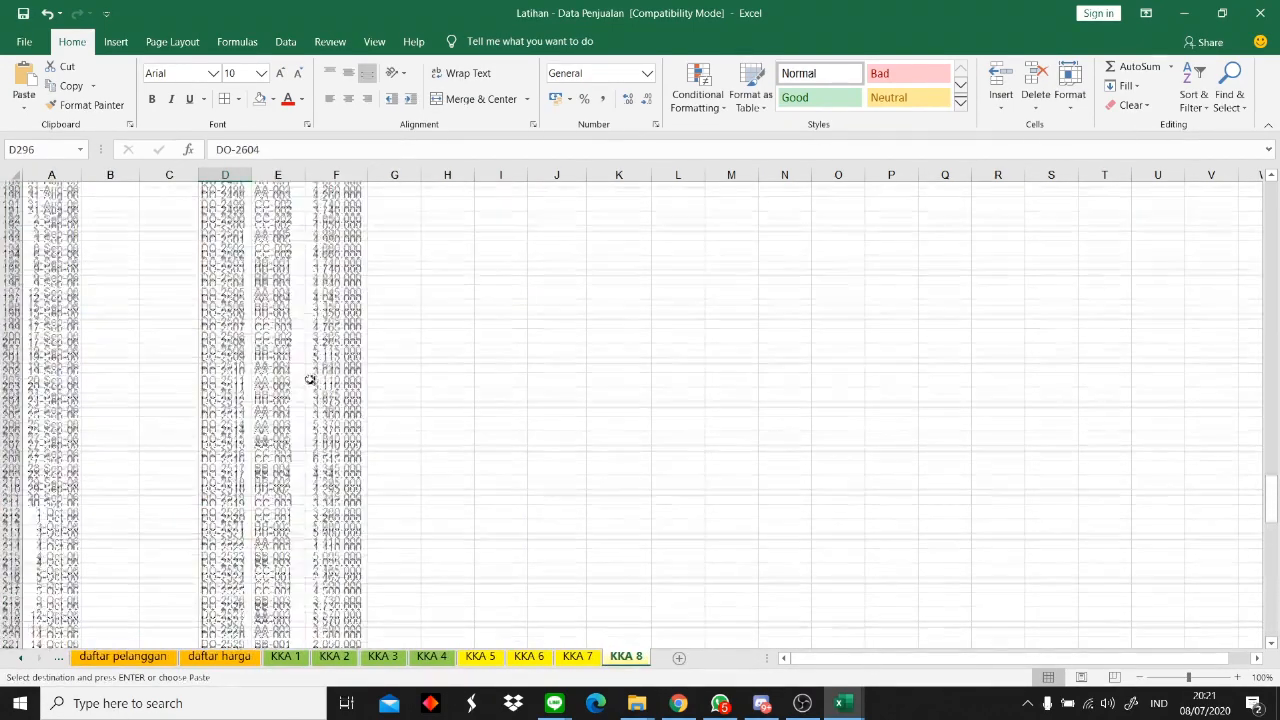
{"action": "scroll", "coordinate": [300, 360], "scroll_direction": "up", "scroll_amount": 20}
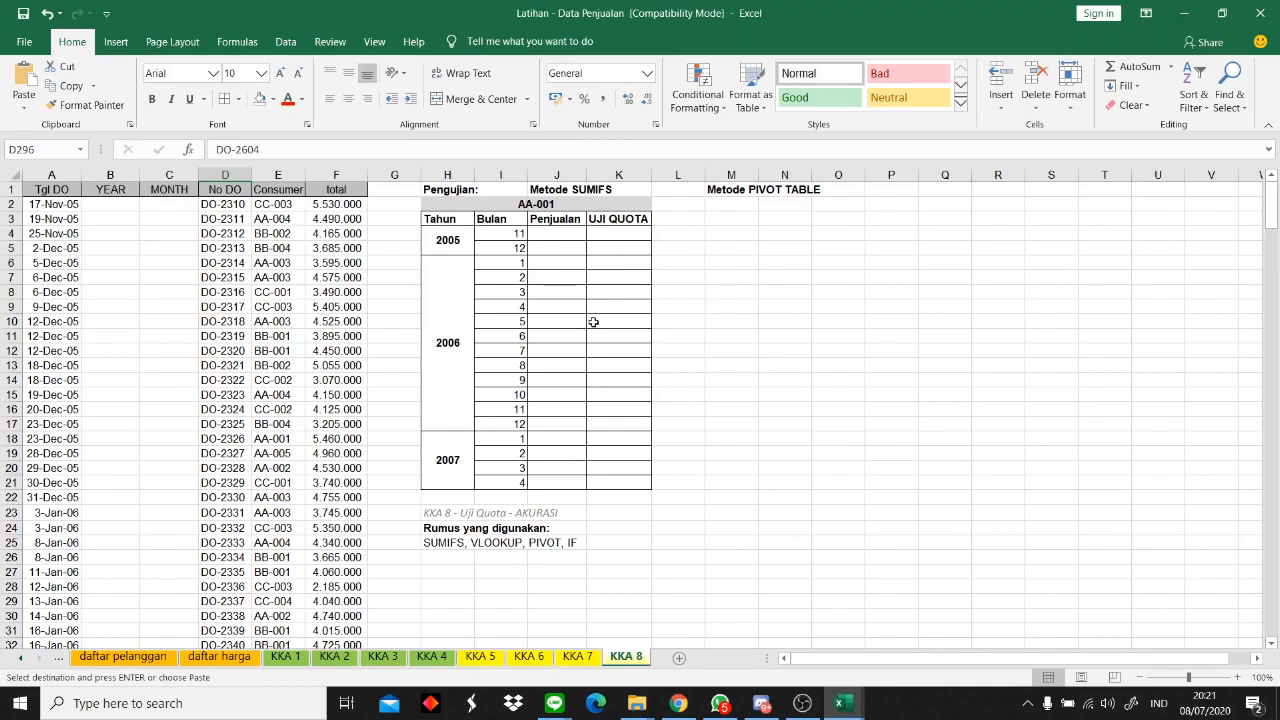
- Look over the pivot table method area and the Penjualan column of the SUMIFS table in KKA 8
{"action": "left_click", "coordinate": [738, 192]}
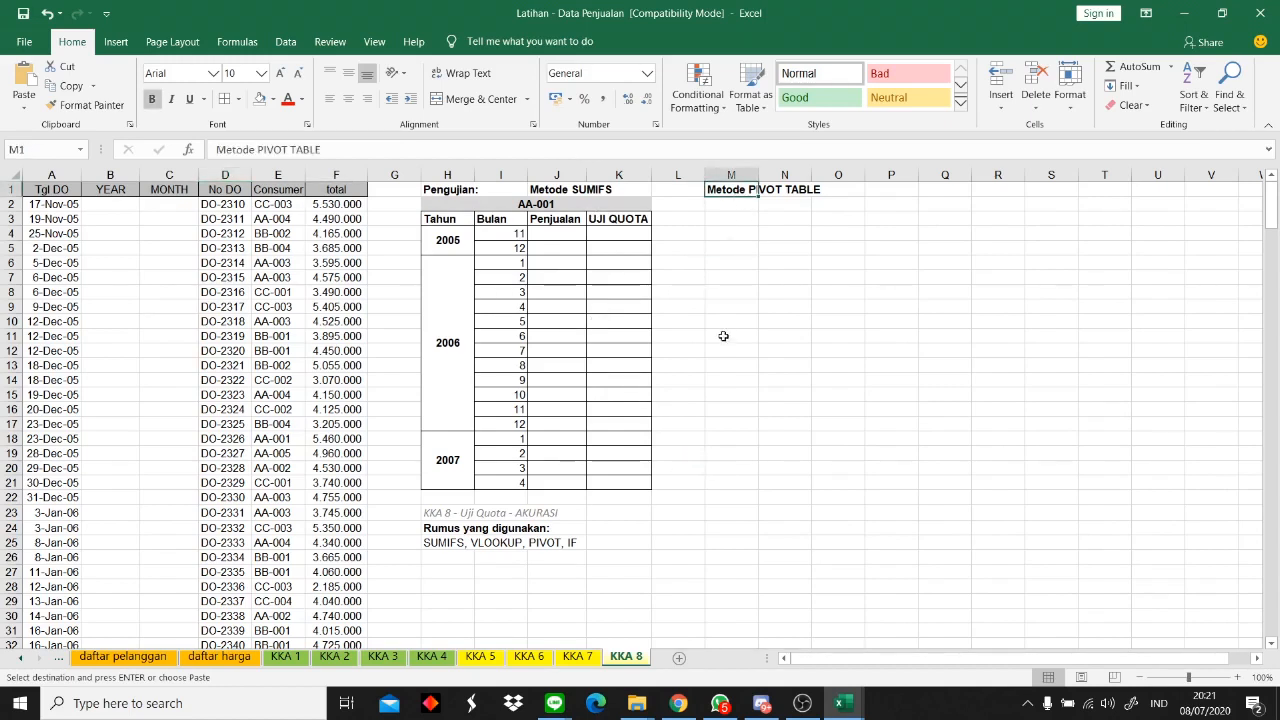
{"action": "left_click", "coordinate": [717, 322]}
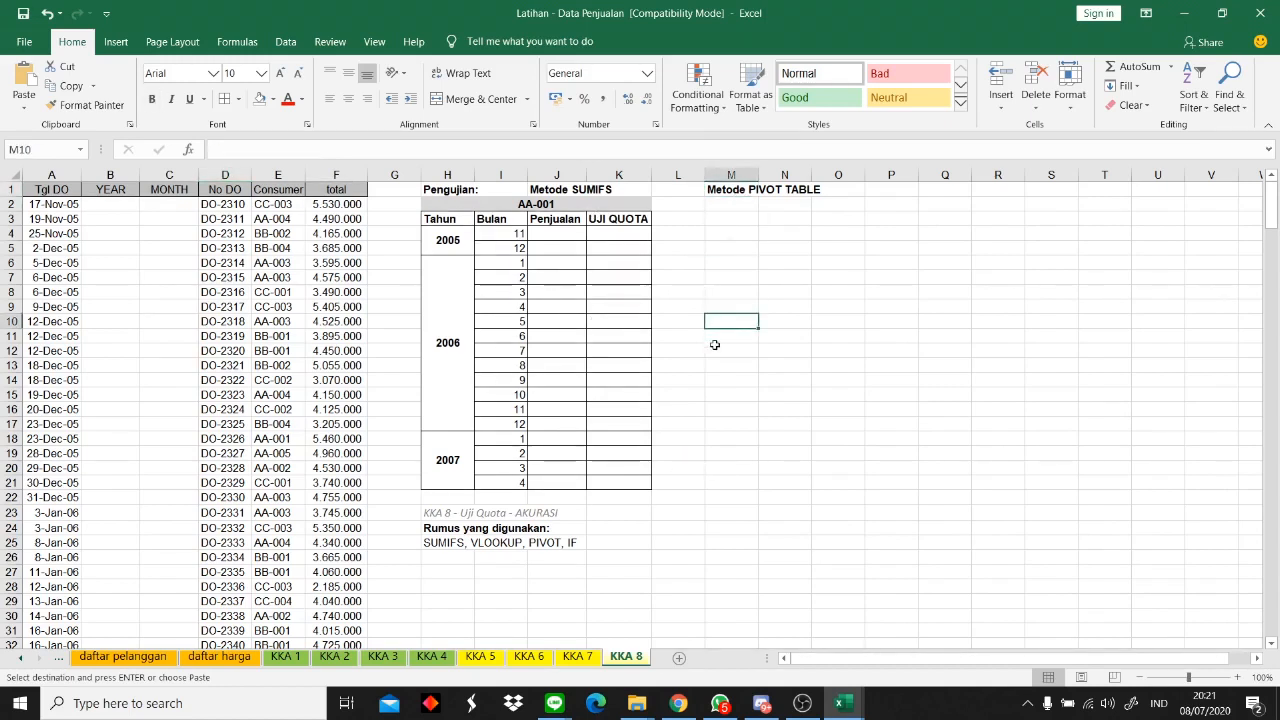
{"action": "left_click", "coordinate": [561, 237]}
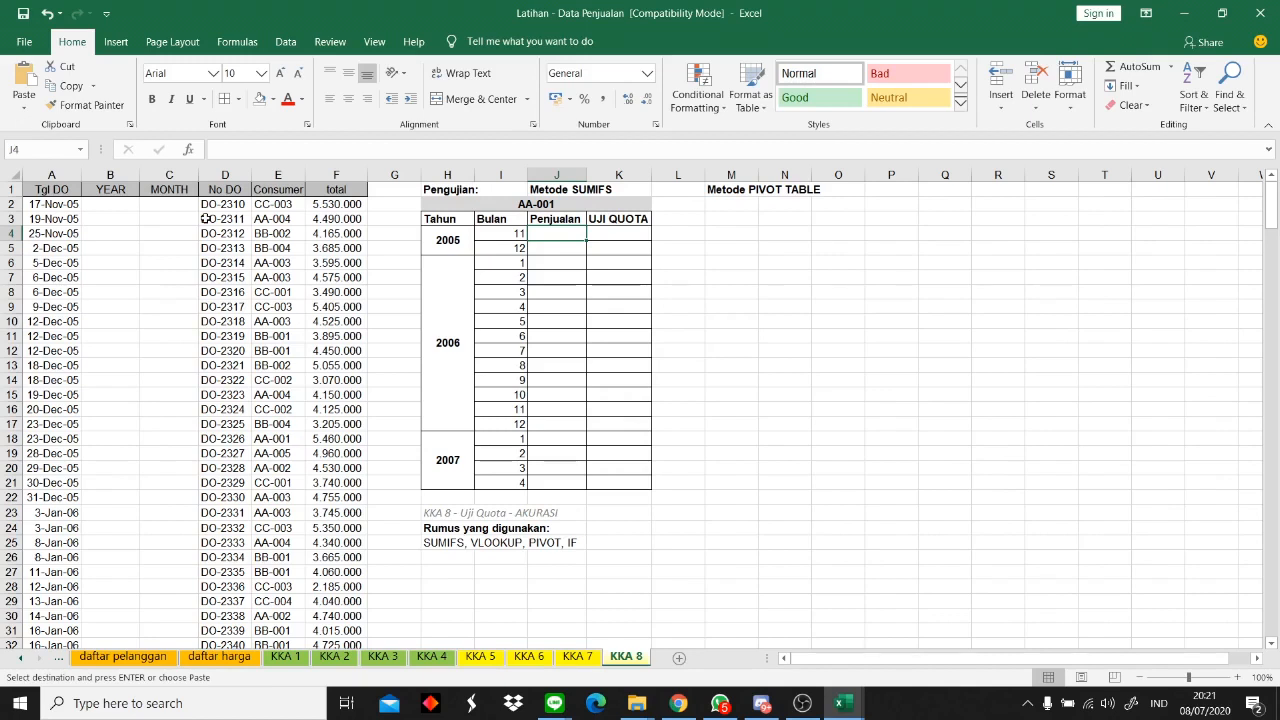
- Fill the YEAR column of KKA 8 with =YEAR(A2), from B2 down to the last delivery order row
{"action": "left_click", "coordinate": [110, 205]}
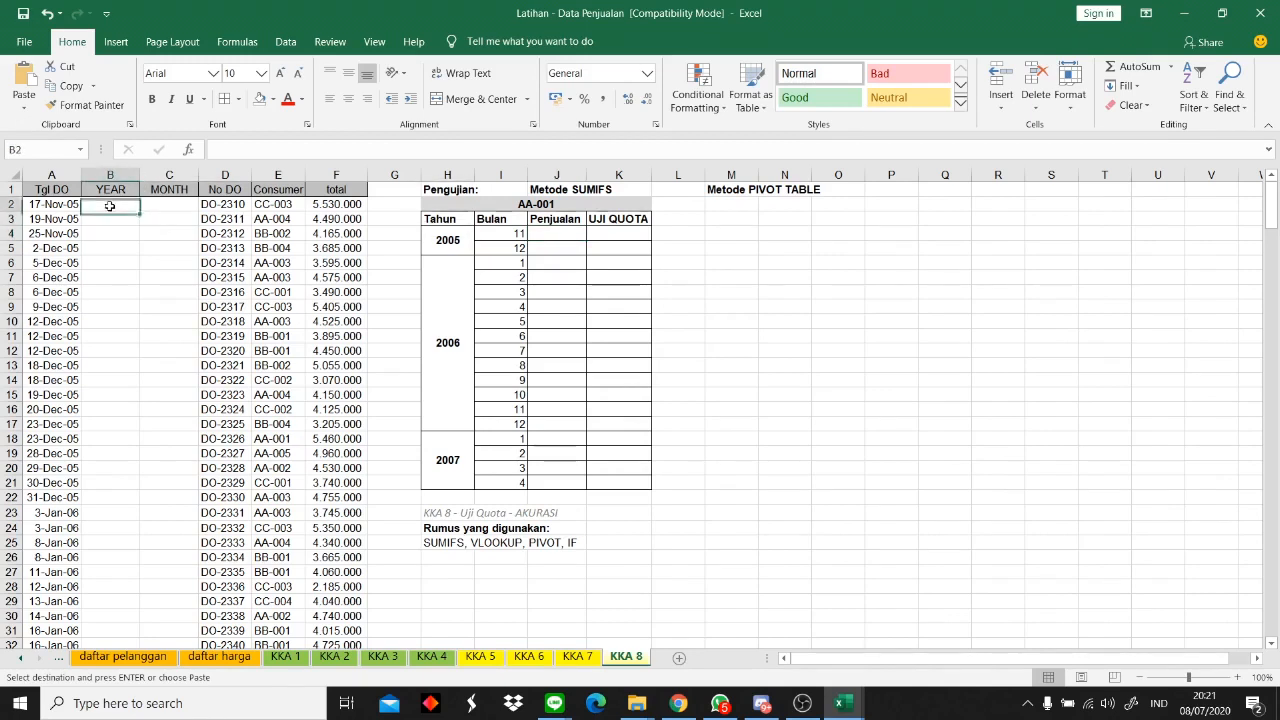
{"action": "type", "text": "="}
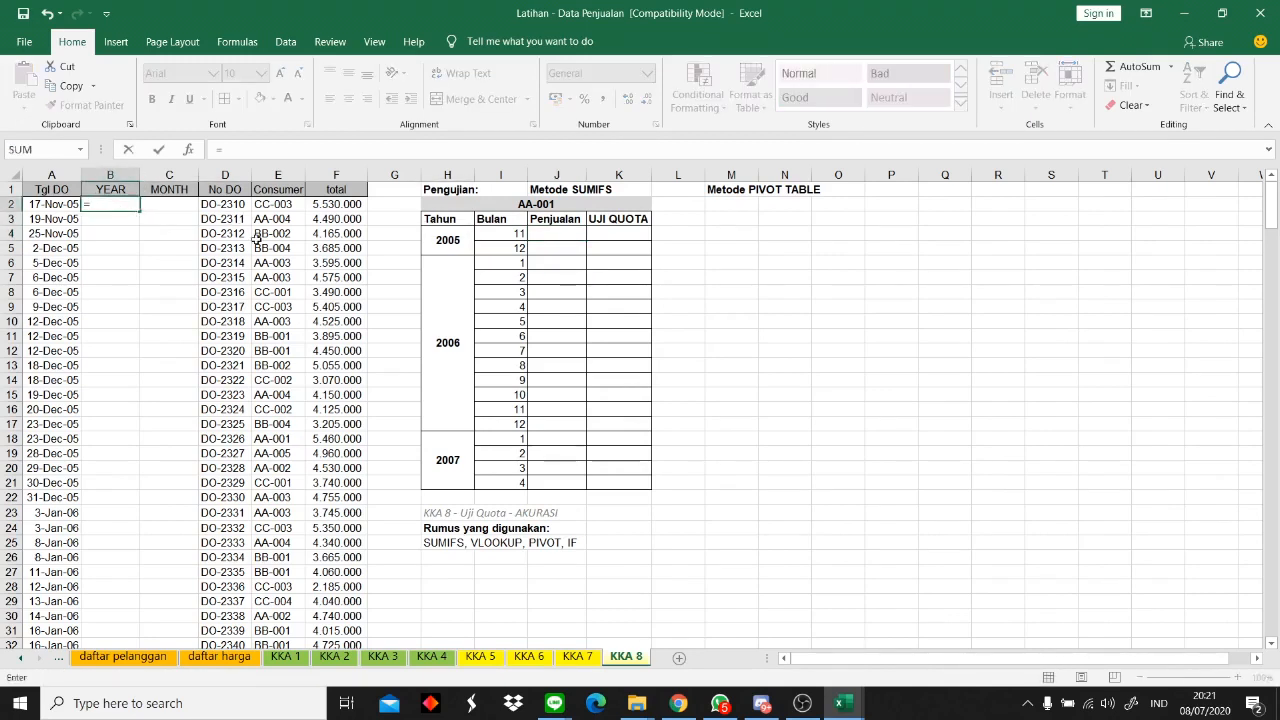
{"action": "type", "text": "YEAR(A2"}
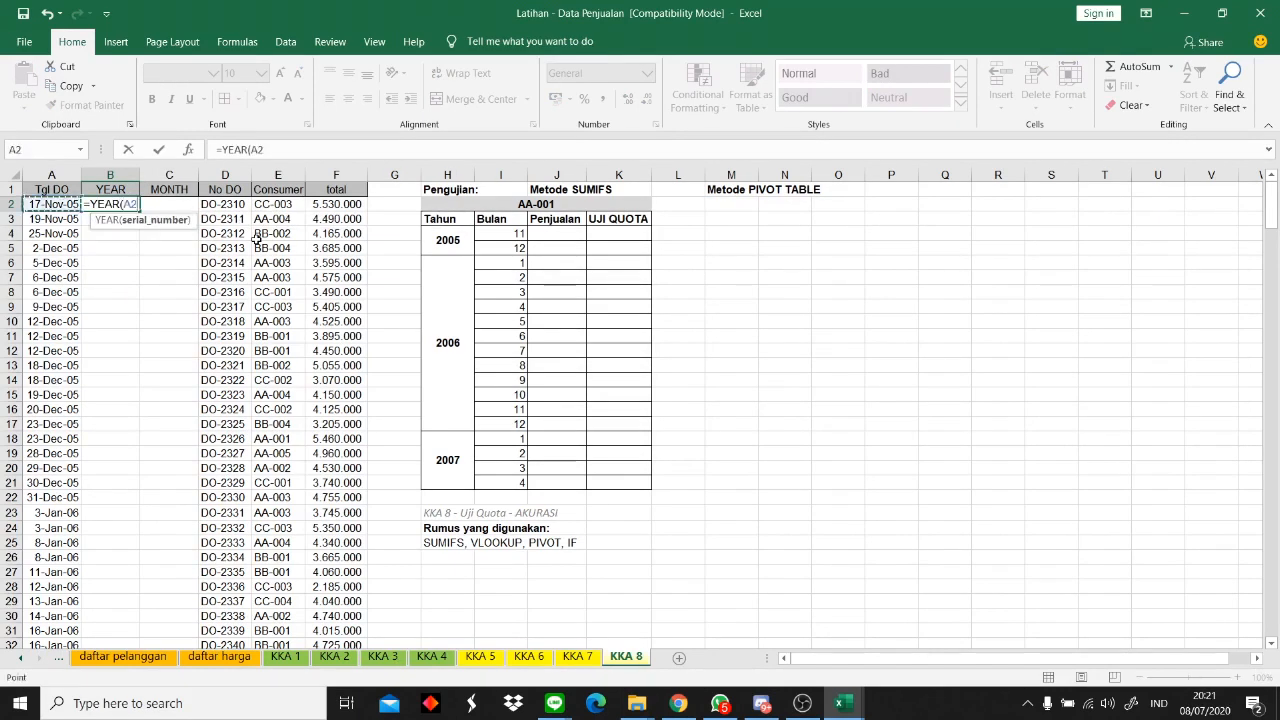
{"action": "key", "text": "Return"}
{"action": "left_click", "coordinate": [130, 204]}
{"action": "double_click", "coordinate": [139, 214]}
- Fill the MONTH column of KKA 8 with =MONTH(A2), from C2 down to the last delivery order row
{"action": "left_click", "coordinate": [168, 206]}
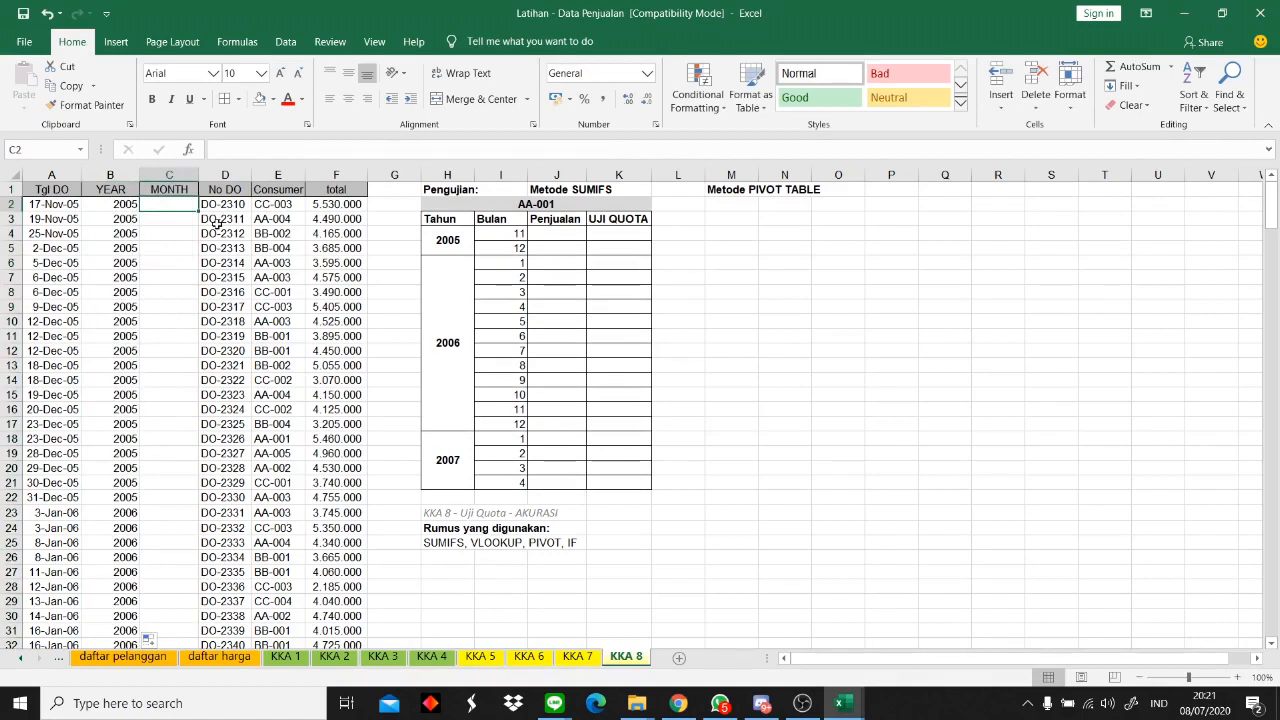
{"action": "type", "text": "=MO"}
{"action": "double_click", "coordinate": [182, 262]}
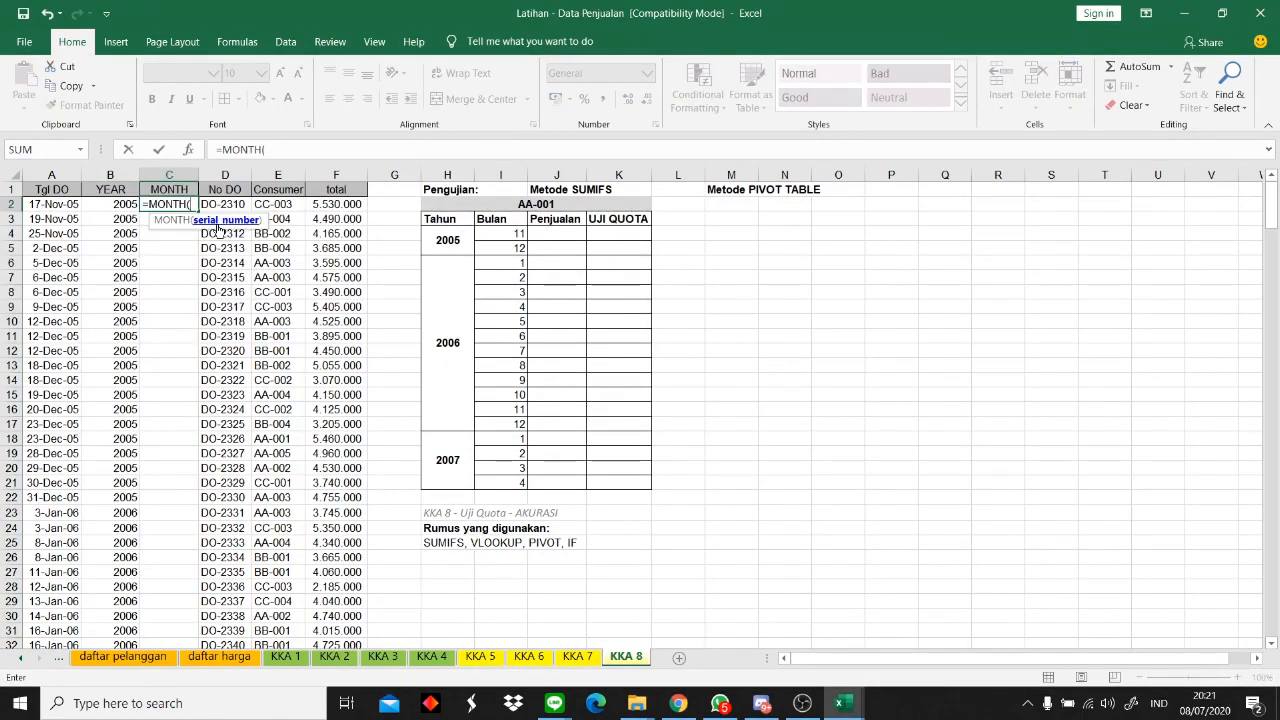
{"action": "left_click", "coordinate": [73, 203]}
{"action": "key", "text": "Return"}
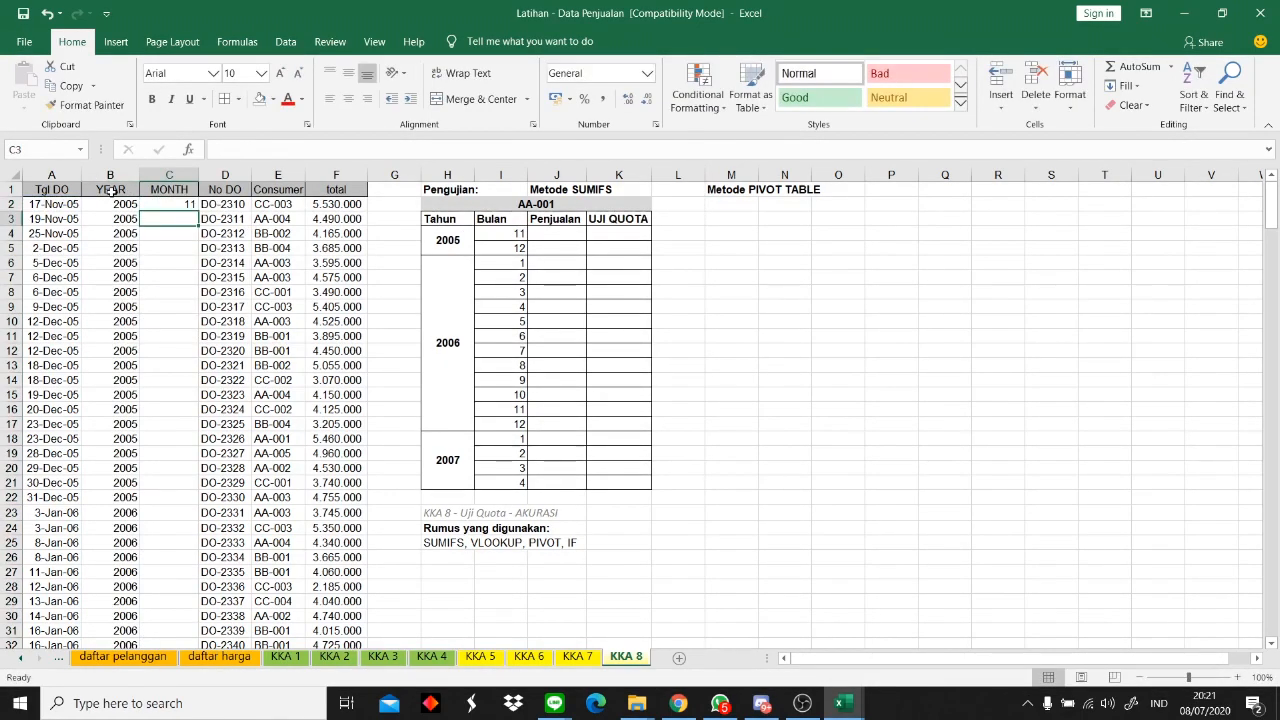
{"action": "left_click", "coordinate": [188, 208]}
{"action": "double_click", "coordinate": [197, 211]}
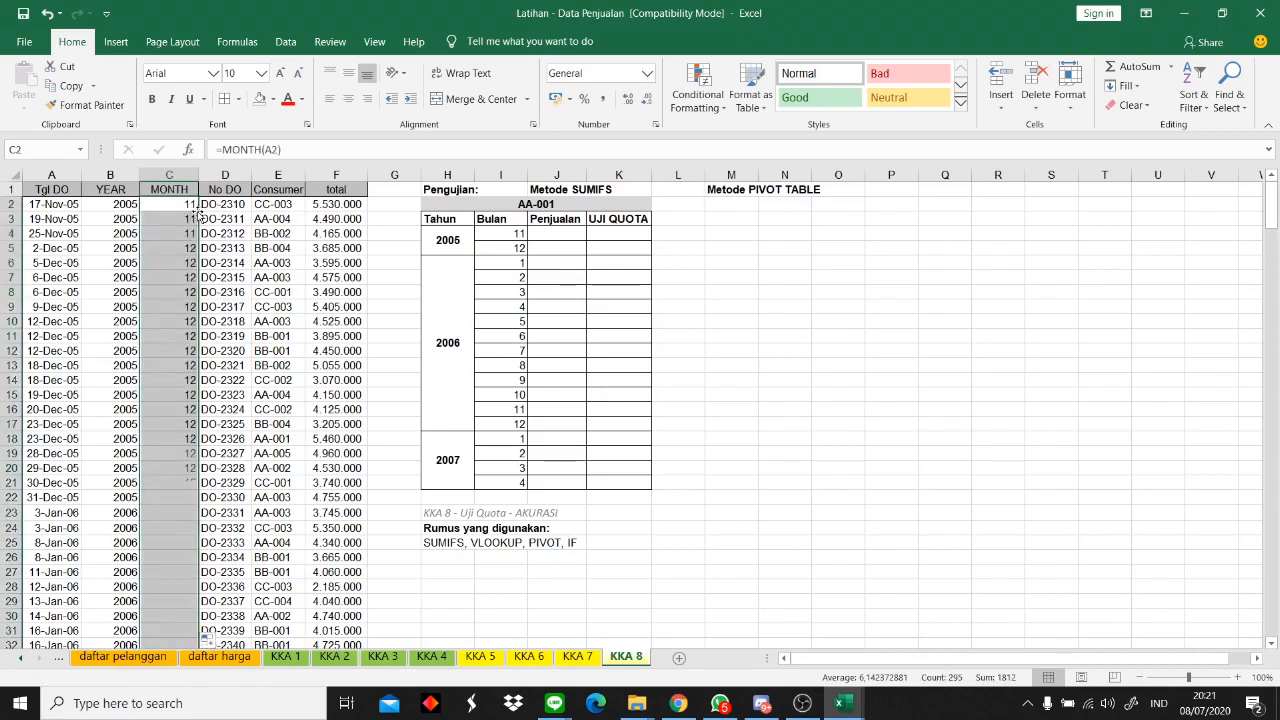
- Review the filled YEAR and MONTH columns down to the last row and return to the first Penjualan cell
{"action": "left_click", "coordinate": [556, 278]}
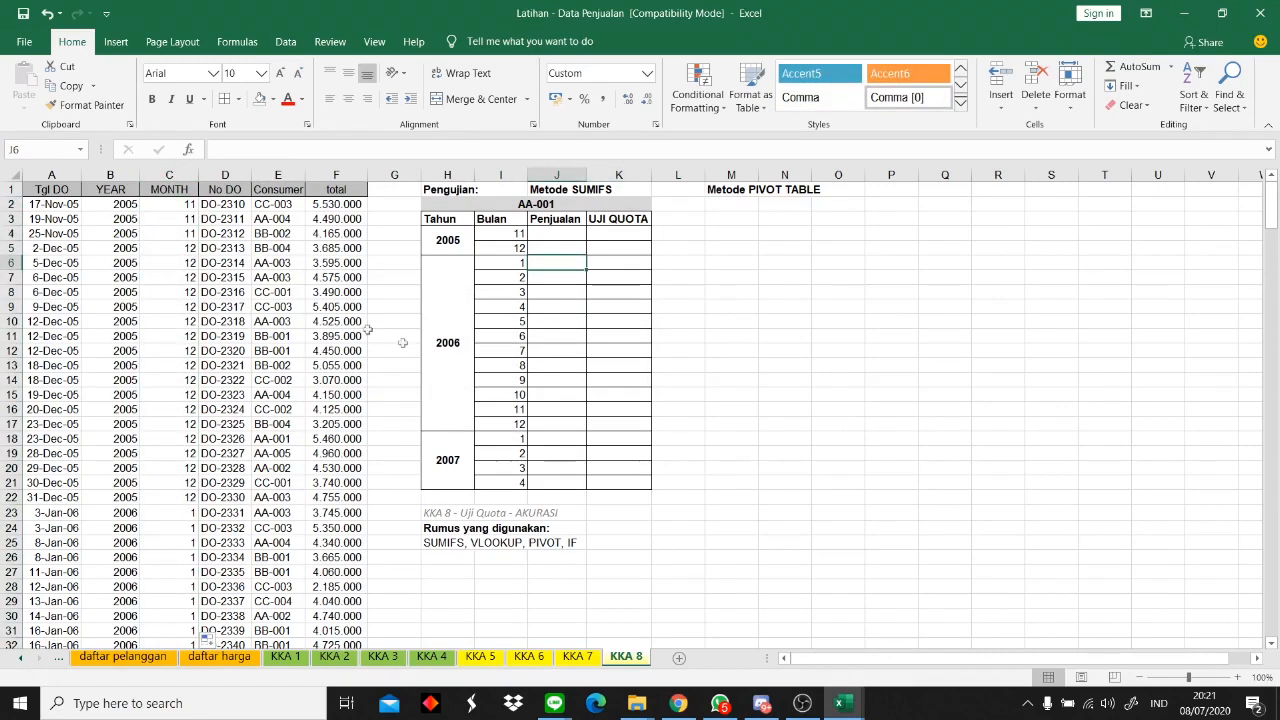
{"action": "scroll", "coordinate": [400, 400], "scroll_direction": "down", "scroll_amount": 20}
{"action": "scroll", "coordinate": [205, 405], "scroll_direction": "down", "scroll_amount": 20}
{"action": "scroll", "coordinate": [251, 451], "scroll_direction": "up", "scroll_amount": 20}
{"action": "scroll", "coordinate": [257, 469], "scroll_direction": "up", "scroll_amount": 14}
{"action": "left_click", "coordinate": [574, 249]}
{"action": "key", "text": "Up"}
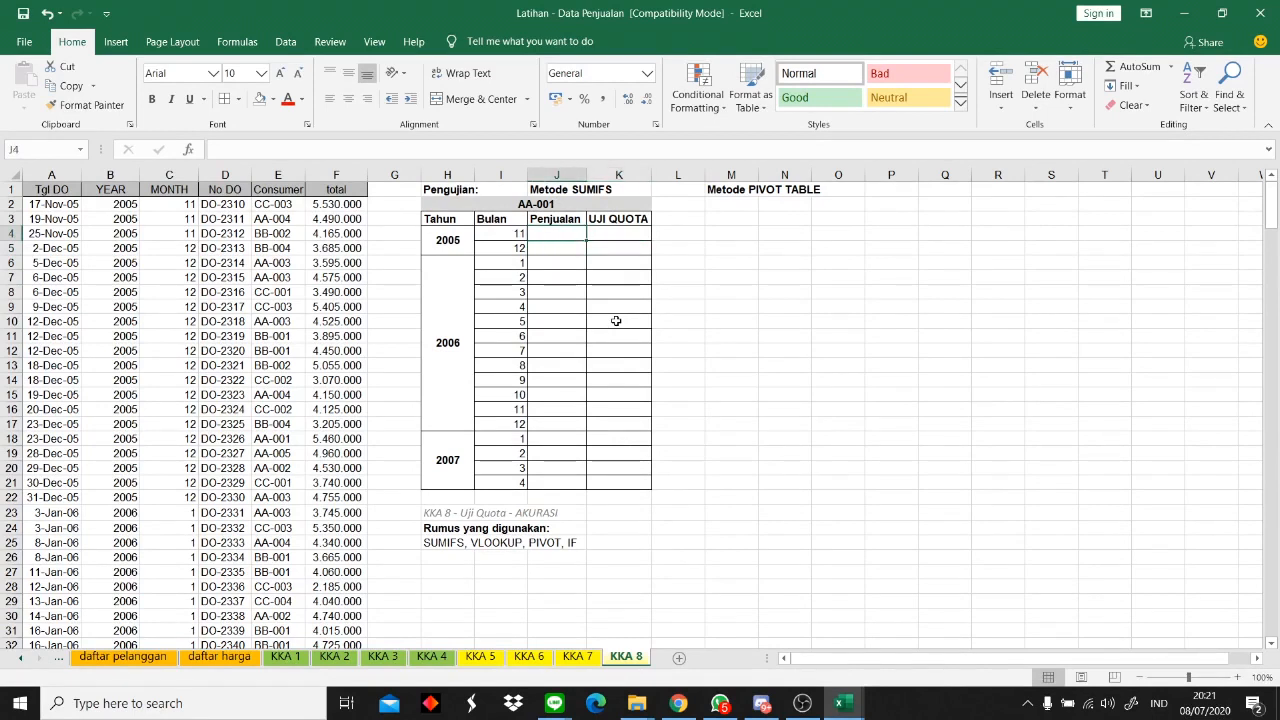
{"action": "key", "text": "Right"}
{"action": "key", "text": "Right"}
{"action": "key", "text": "Right"}
{"action": "key", "text": "Left"}
{"action": "key", "text": "Left"}
{"action": "key", "text": "Left"}
{"action": "key", "text": "Left"}
{"action": "key", "text": "Left"}
{"action": "key", "text": "Left"}
{"action": "key", "text": "Left"}
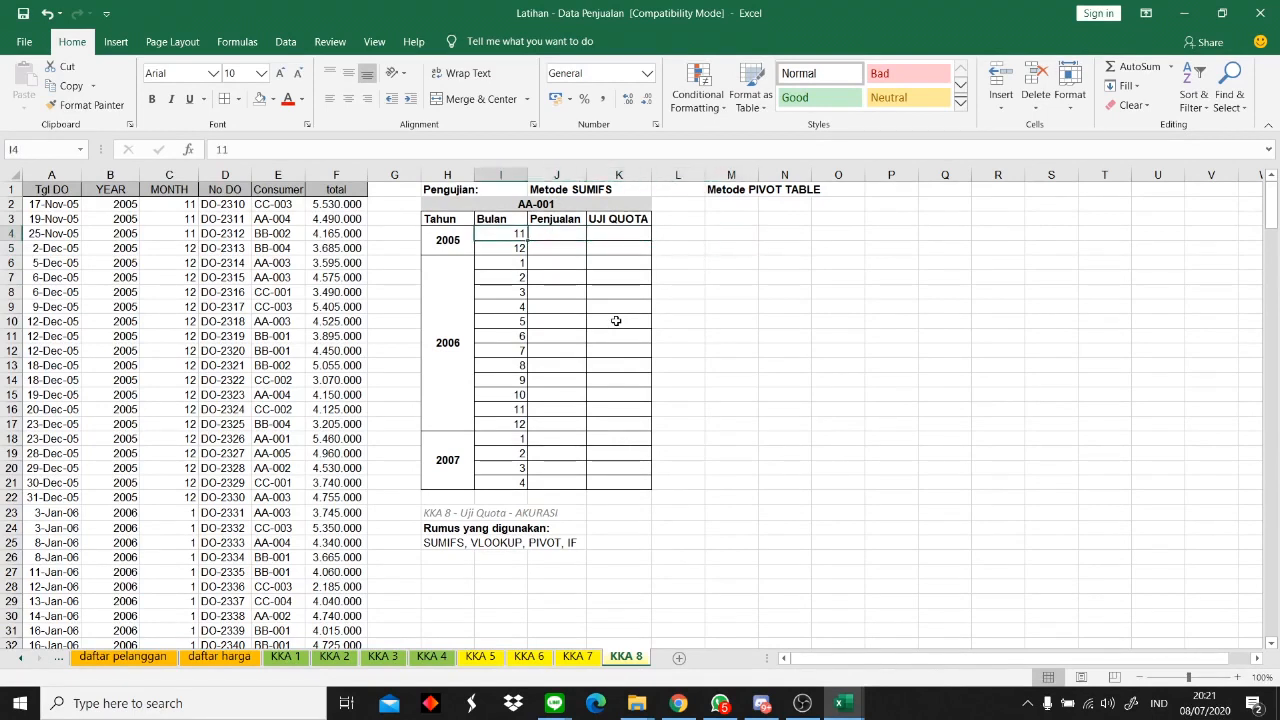
{"action": "key", "text": "Left"}
{"action": "key", "text": "Left"}
{"action": "key", "text": "Left"}
{"action": "key", "text": "Left"}
{"action": "key", "text": "Right"}
{"action": "key", "text": "Right"}
{"action": "key", "text": "Right"}
{"action": "key", "text": "Right"}
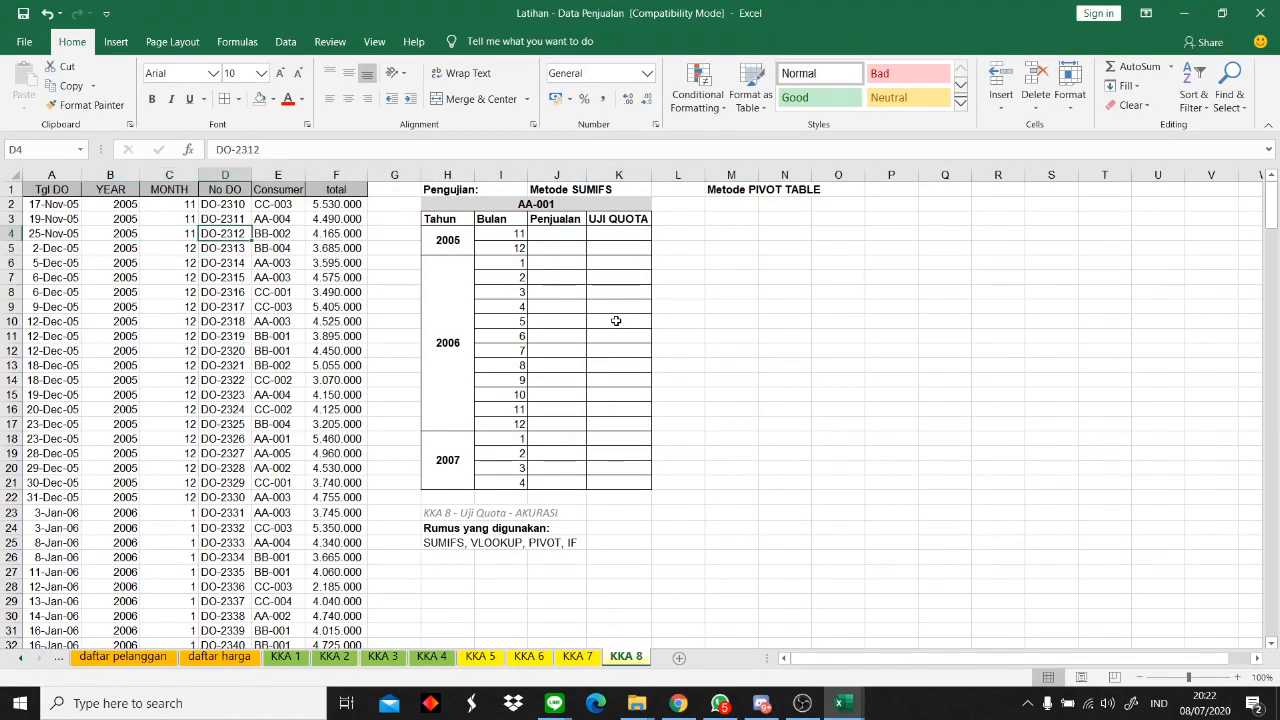
{"action": "key", "text": "Right"}
{"action": "key", "text": "Right"}
{"action": "key", "text": "Right"}
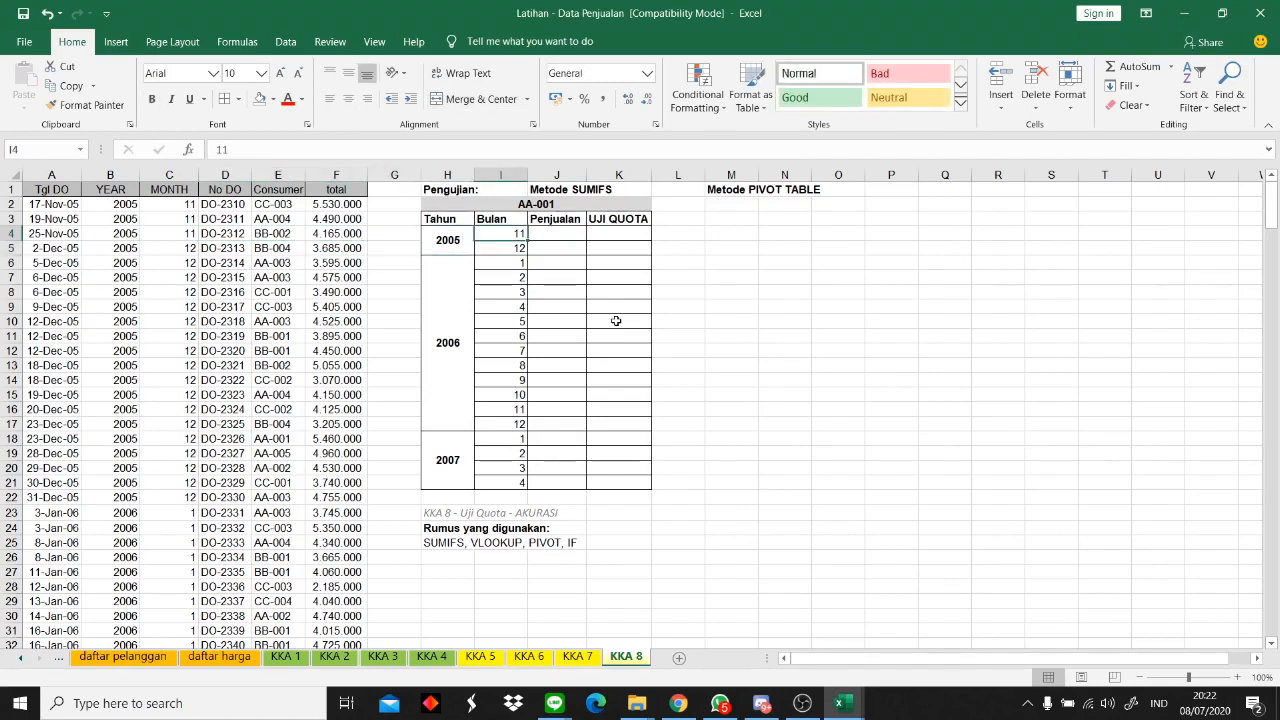
- Start a SUMIFS formula in J4 with the delivery totals $F$2:$F$296 as the absolute sum range
{"action": "key", "text": "Right"}
{"action": "type", "text": "="}
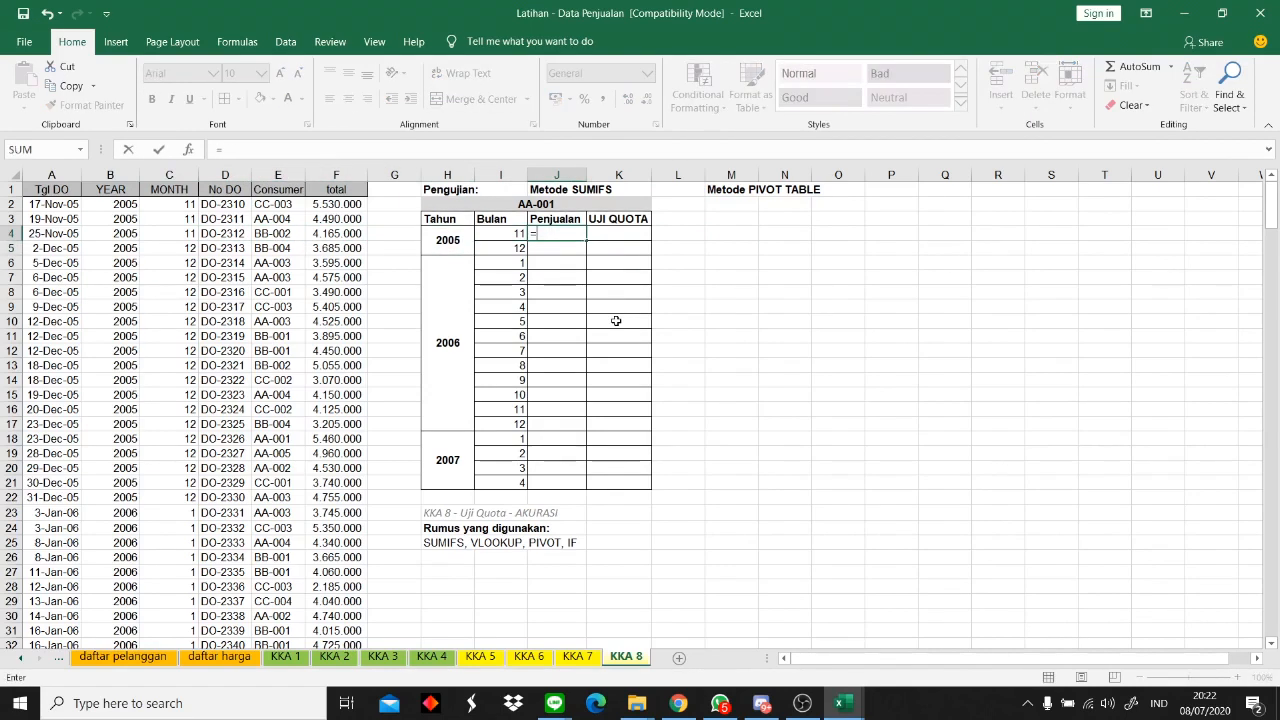
{"action": "type", "text": "sumifs("}
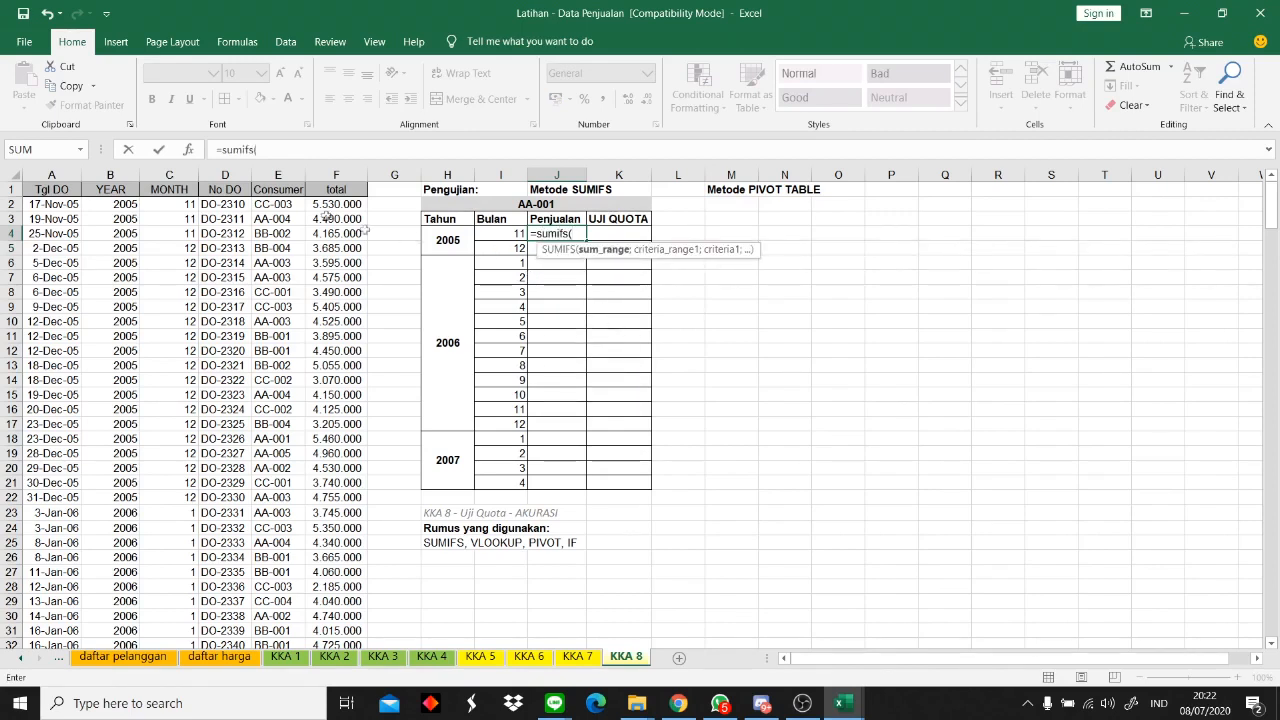
{"action": "left_click_drag", "start_coordinate": [330, 203], "coordinate": [363, 626]}
{"action": "left_click_drag", "start_coordinate": [352, 717], "coordinate": [363, 614]}
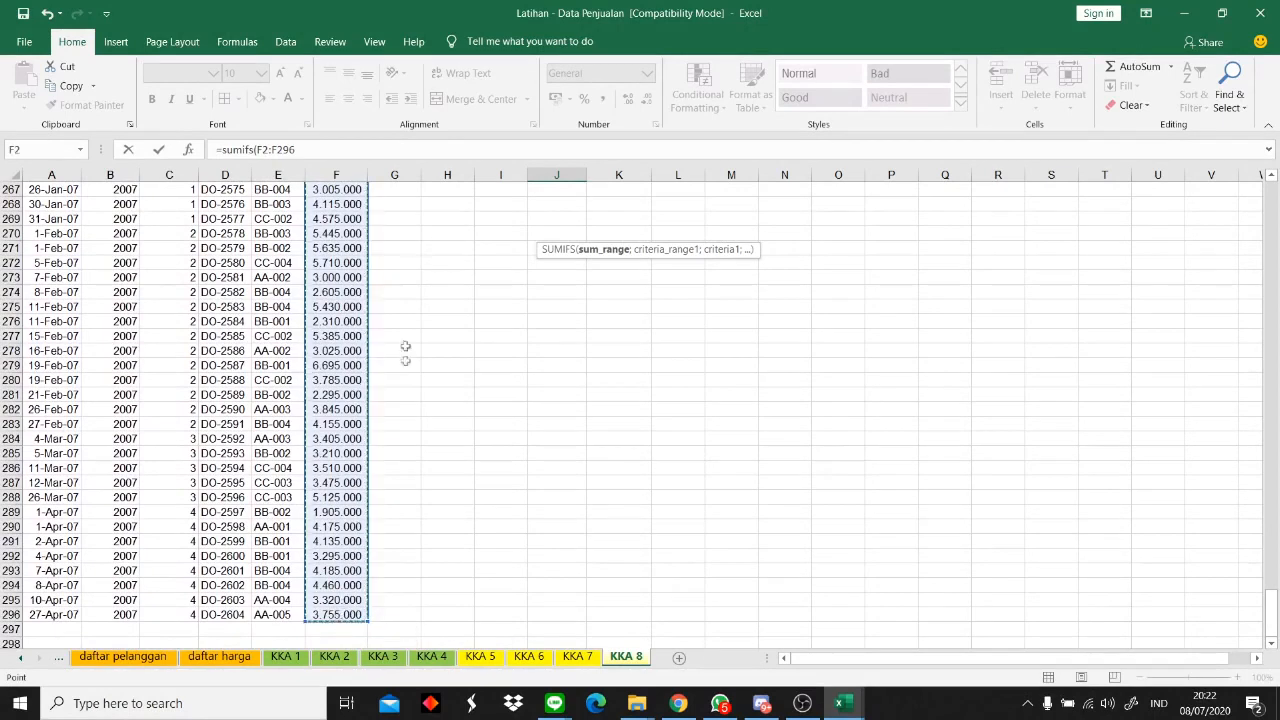
{"action": "left_click", "coordinate": [297, 149]}
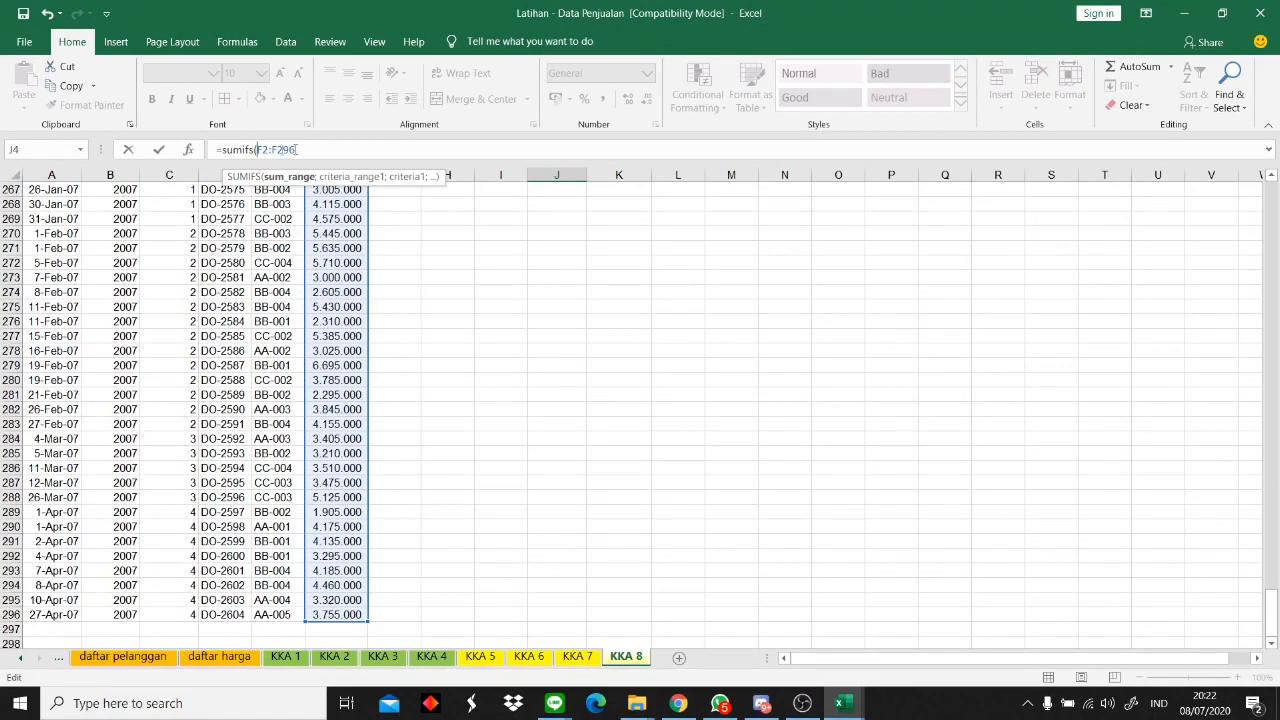
{"action": "type", "text": "$F$"}
{"action": "scroll", "coordinate": [500, 285], "scroll_direction": "up", "scroll_amount": 20}
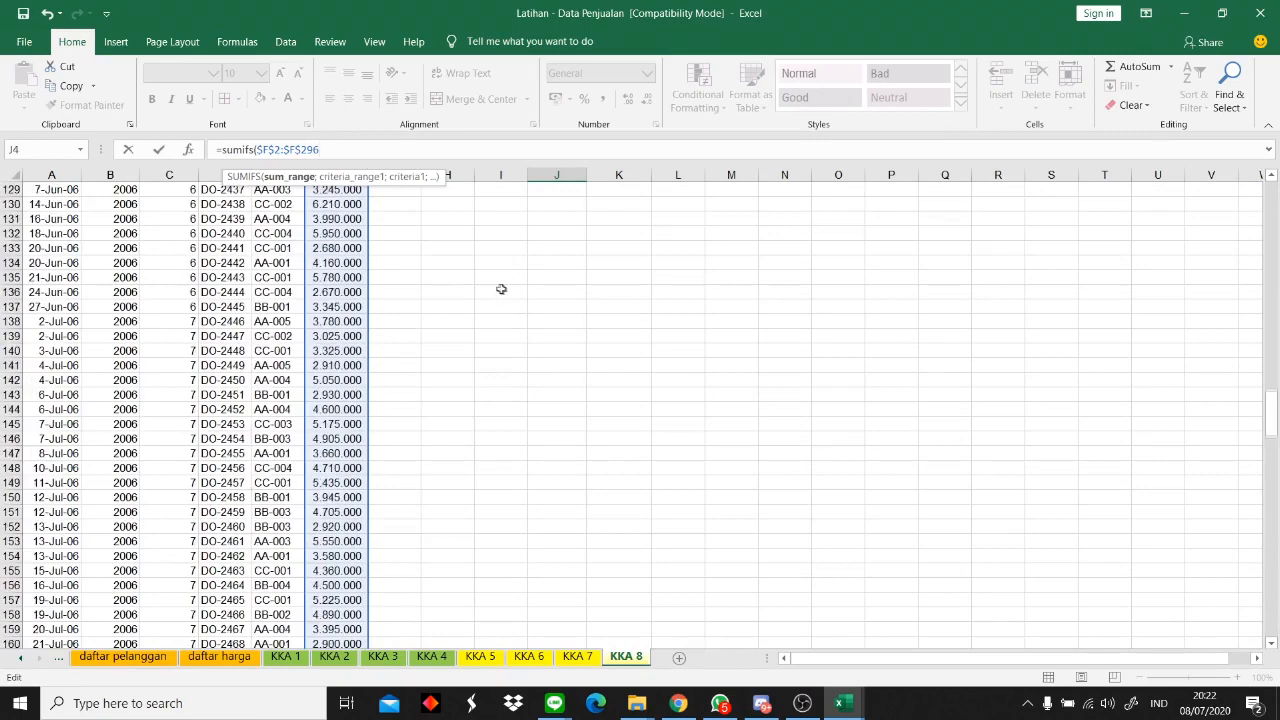
{"action": "scroll", "coordinate": [489, 281], "scroll_direction": "up", "scroll_amount": 20}
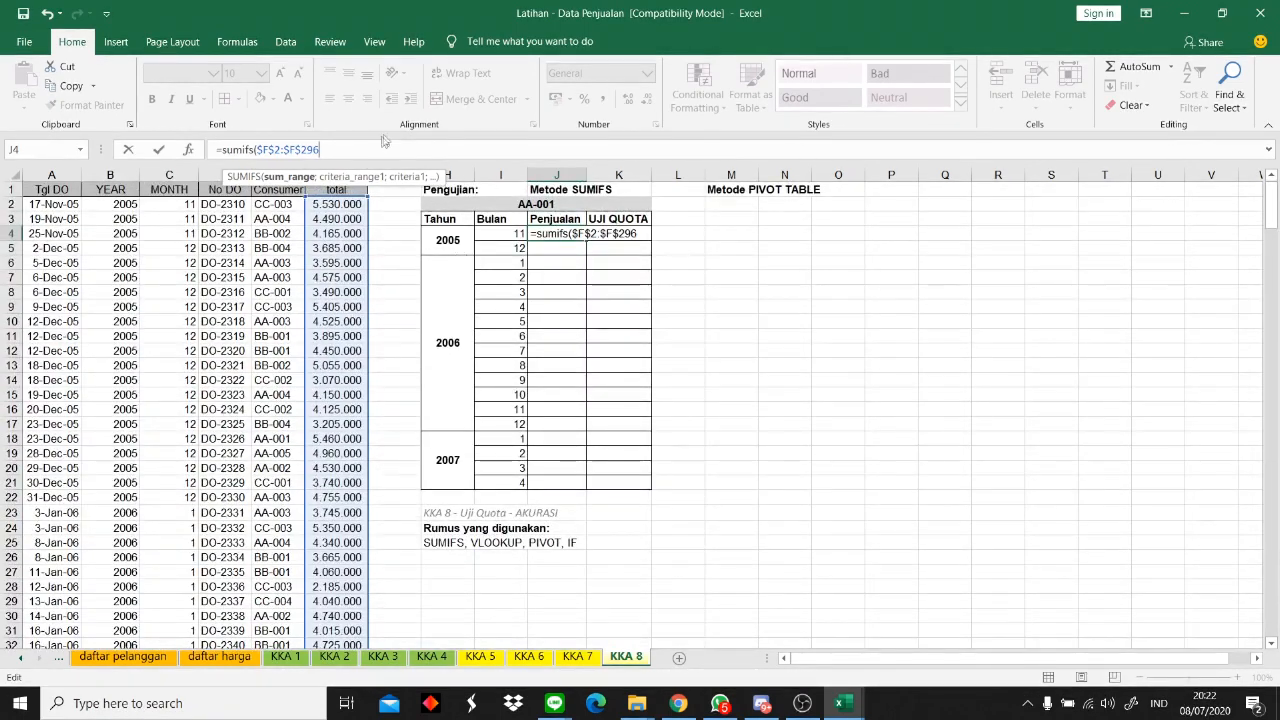
- Add the Consumer column as the first criteria range of the J4 formula, fixed as $E$2:$E$296
{"action": "type", "text": ";"}
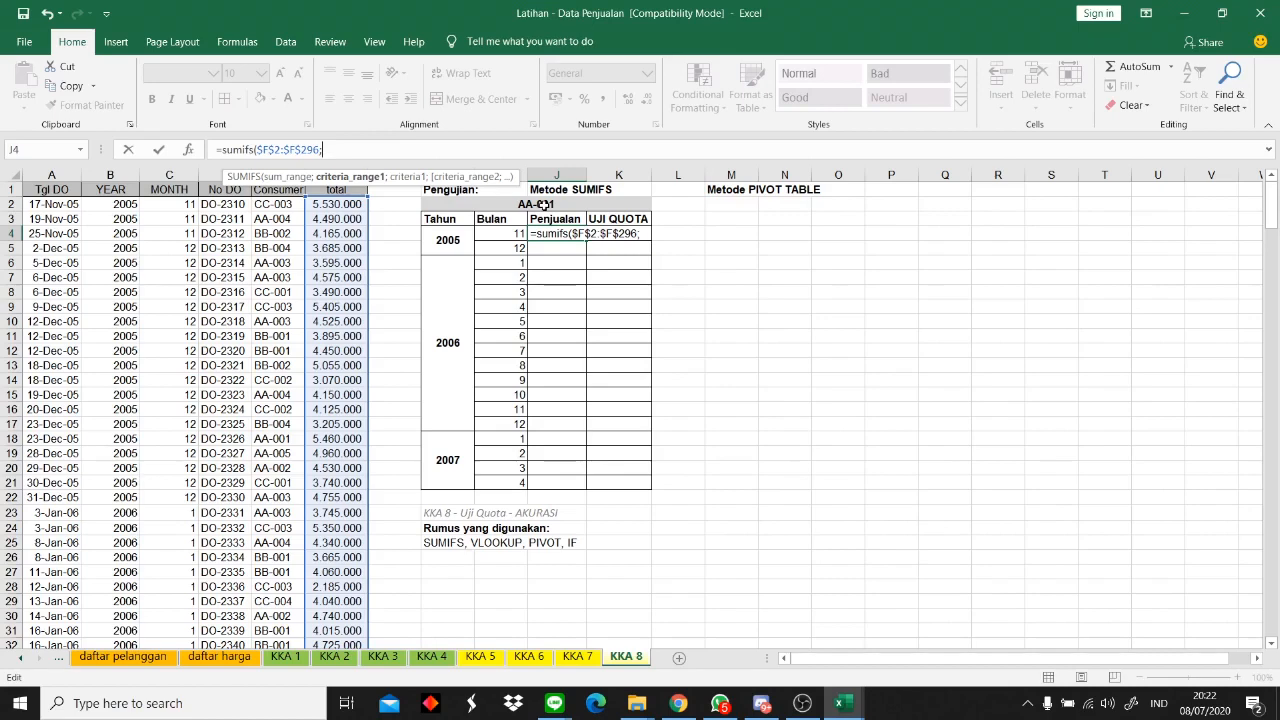
{"action": "left_click_drag", "start_coordinate": [268, 207], "coordinate": [256, 688]}
{"action": "left_click", "coordinate": [322, 149]}
{"action": "type", "text": "$"}
{"action": "left_click", "coordinate": [338, 149]}
{"action": "type", "text": "$"}
{"action": "left_click", "coordinate": [357, 149]}
{"action": "type", "text": "$E$2:$E$296"}
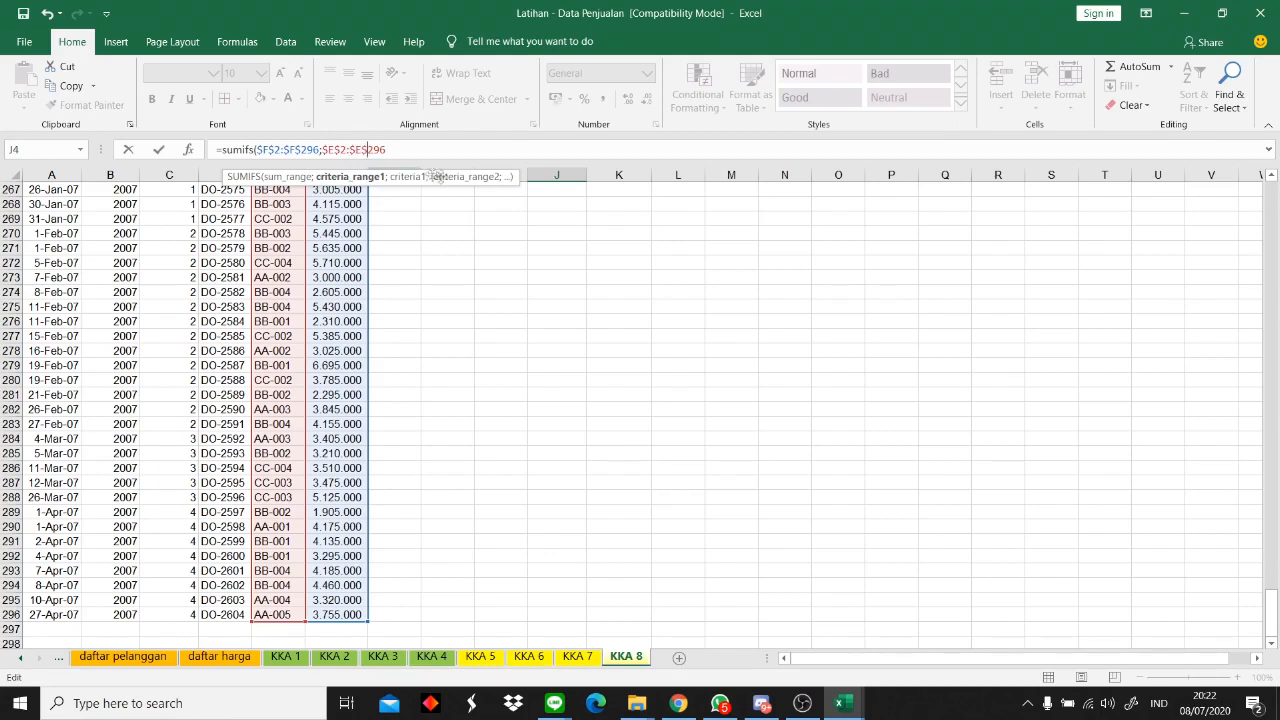
{"action": "scroll", "coordinate": [484, 218], "scroll_direction": "up", "scroll_amount": 20}
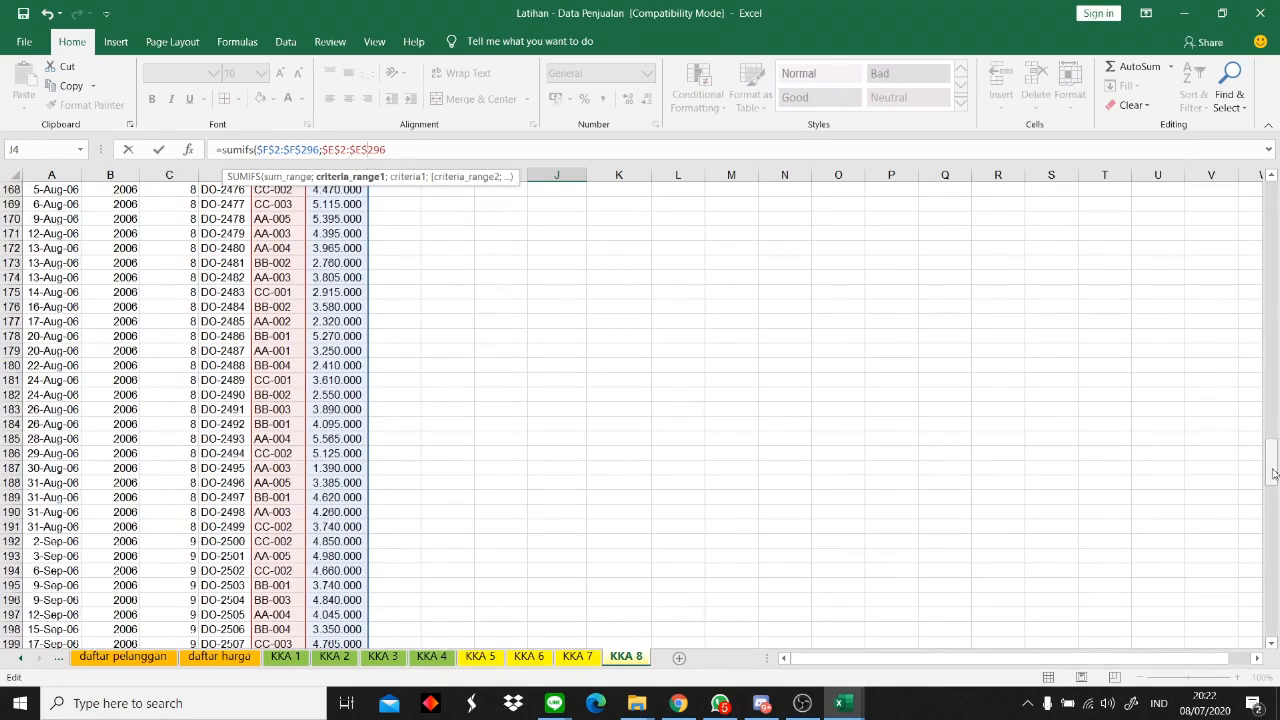
{"action": "left_click_drag", "start_coordinate": [1271, 463], "coordinate": [1271, 200]}
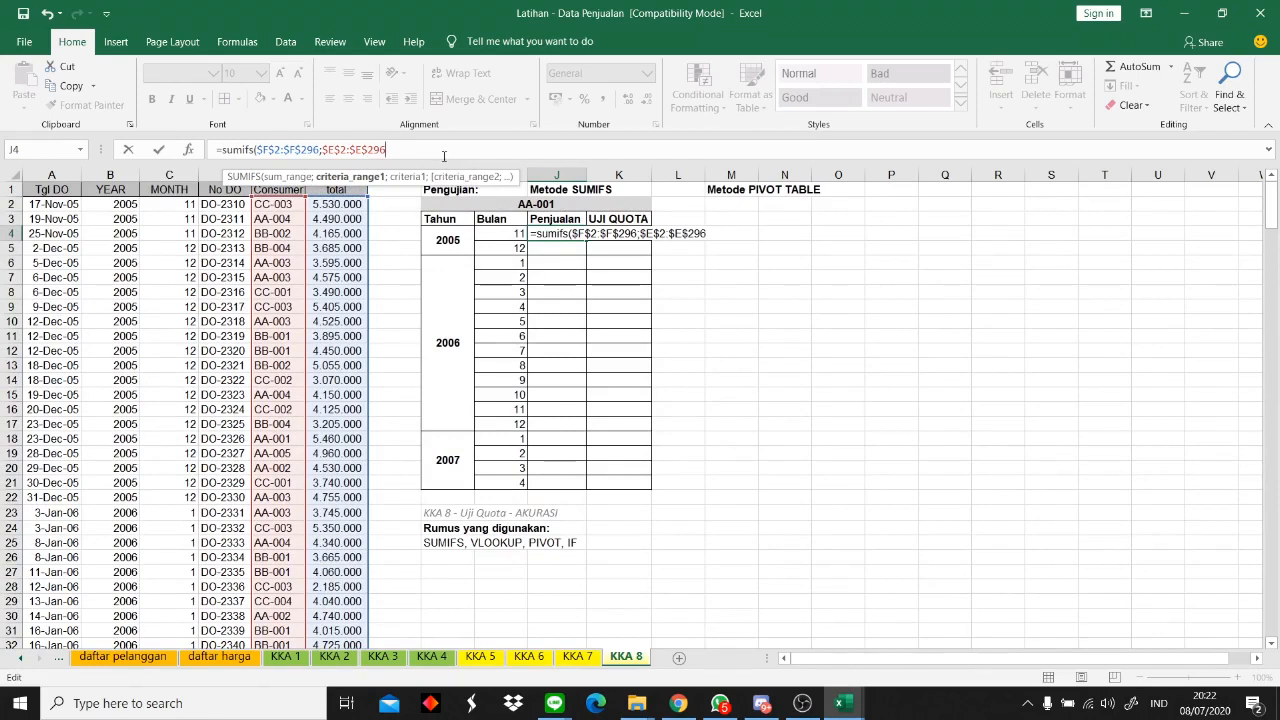
- Set the first criterion of the formula to the customer code cell, fixed as $H$2
{"action": "type", "text": ";"}
{"action": "left_click", "coordinate": [535, 205]}
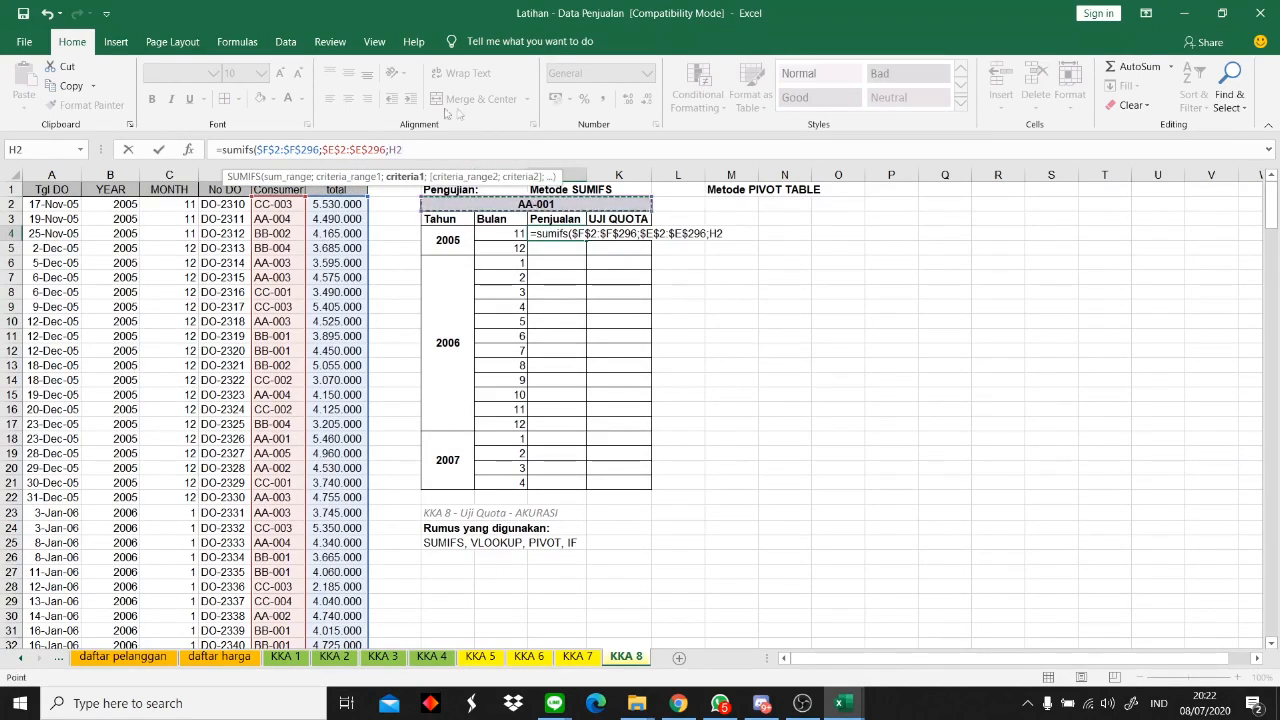
{"action": "left_click", "coordinate": [456, 149]}
{"action": "left_click", "coordinate": [390, 149]}
{"action": "type", "text": "$H$2"}
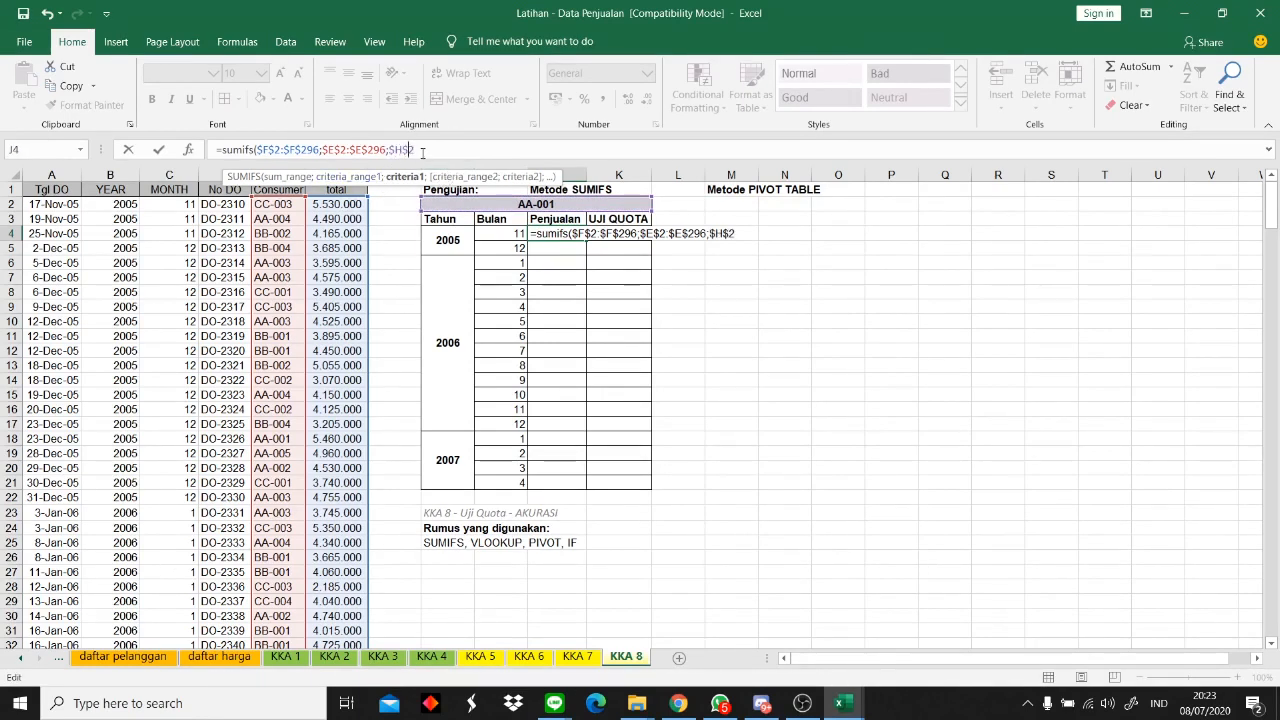
- Add the YEAR column $B$2:$B$296 as second criteria range, with the 2005 year cell H4 as its criterion
{"action": "type", "text": ";"}
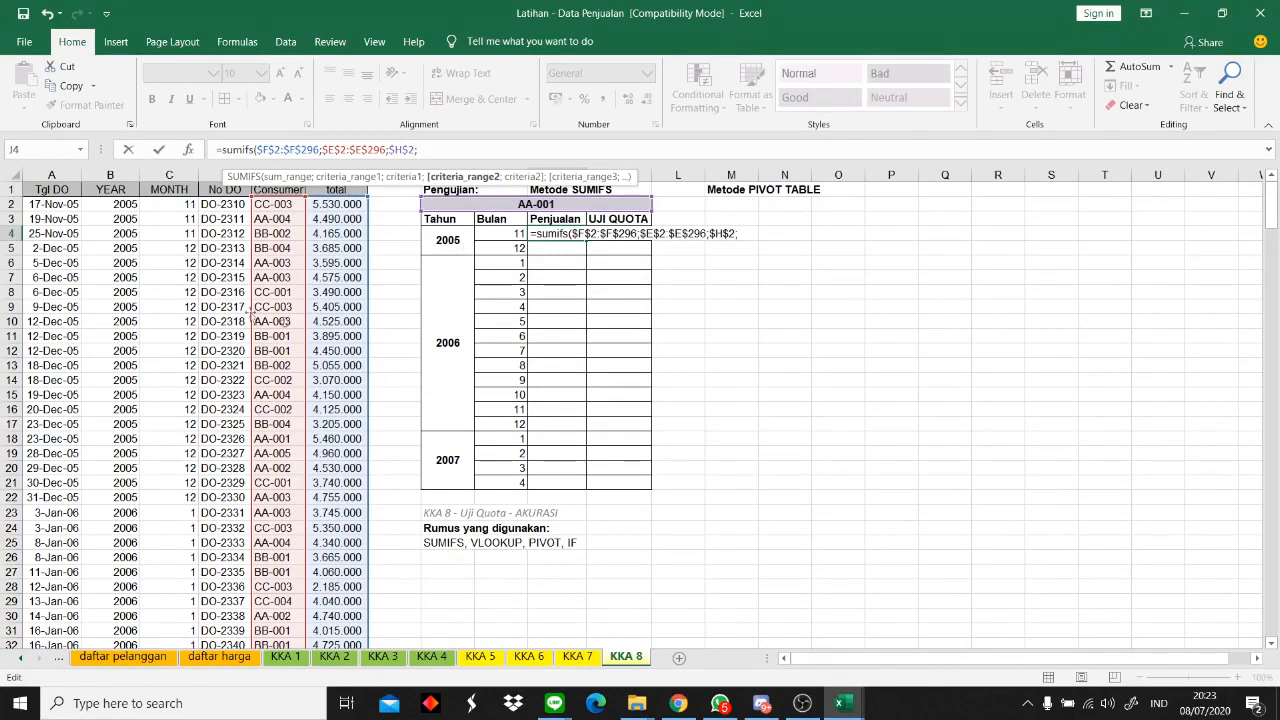
{"action": "left_click_drag", "start_coordinate": [123, 204], "coordinate": [134, 615]}
{"action": "left_click", "coordinate": [418, 151]}
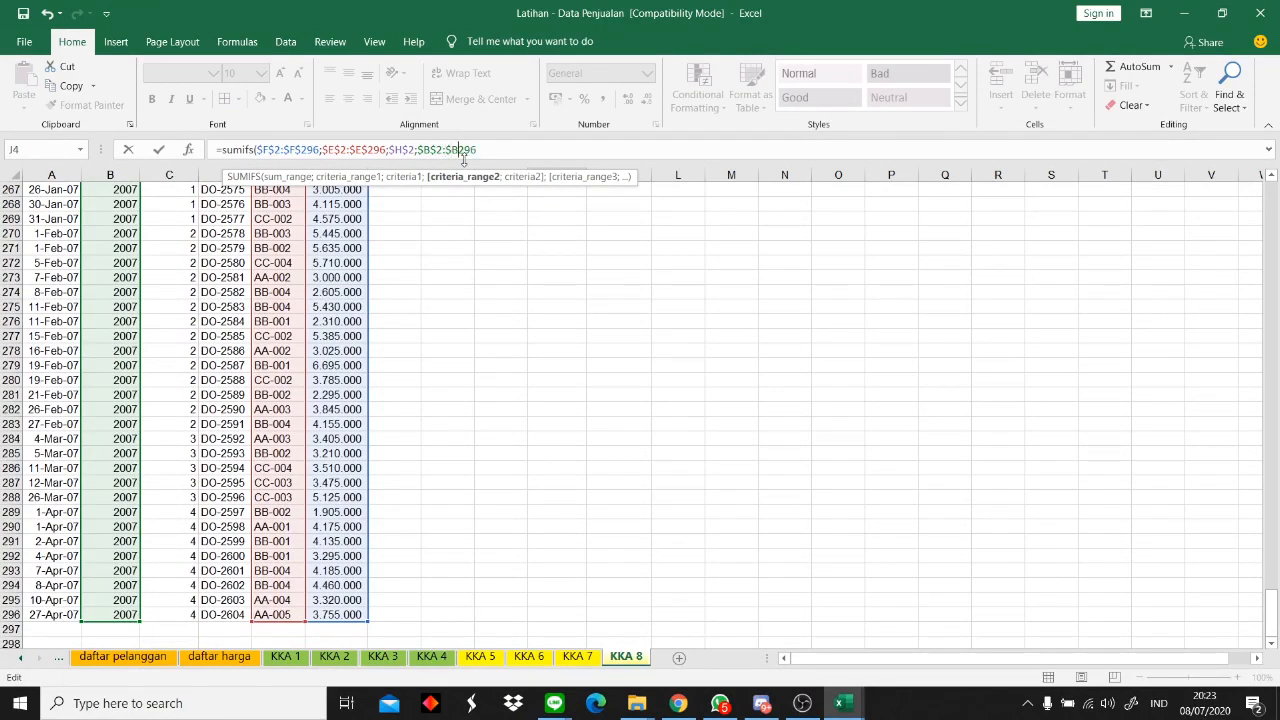
{"action": "type", "text": ";"}
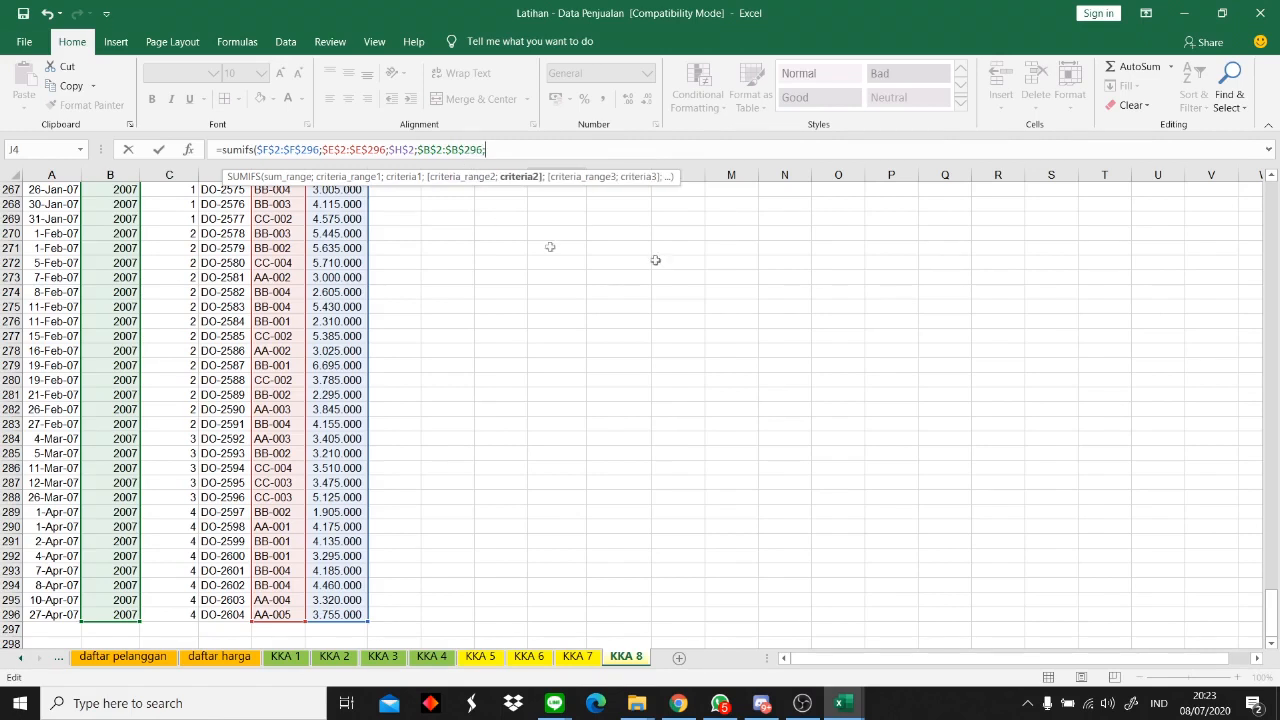
{"action": "left_click_drag", "start_coordinate": [1270, 605], "coordinate": [1246, 193]}
{"action": "left_click", "coordinate": [448, 240]}
{"action": "left_click", "coordinate": [519, 149]}
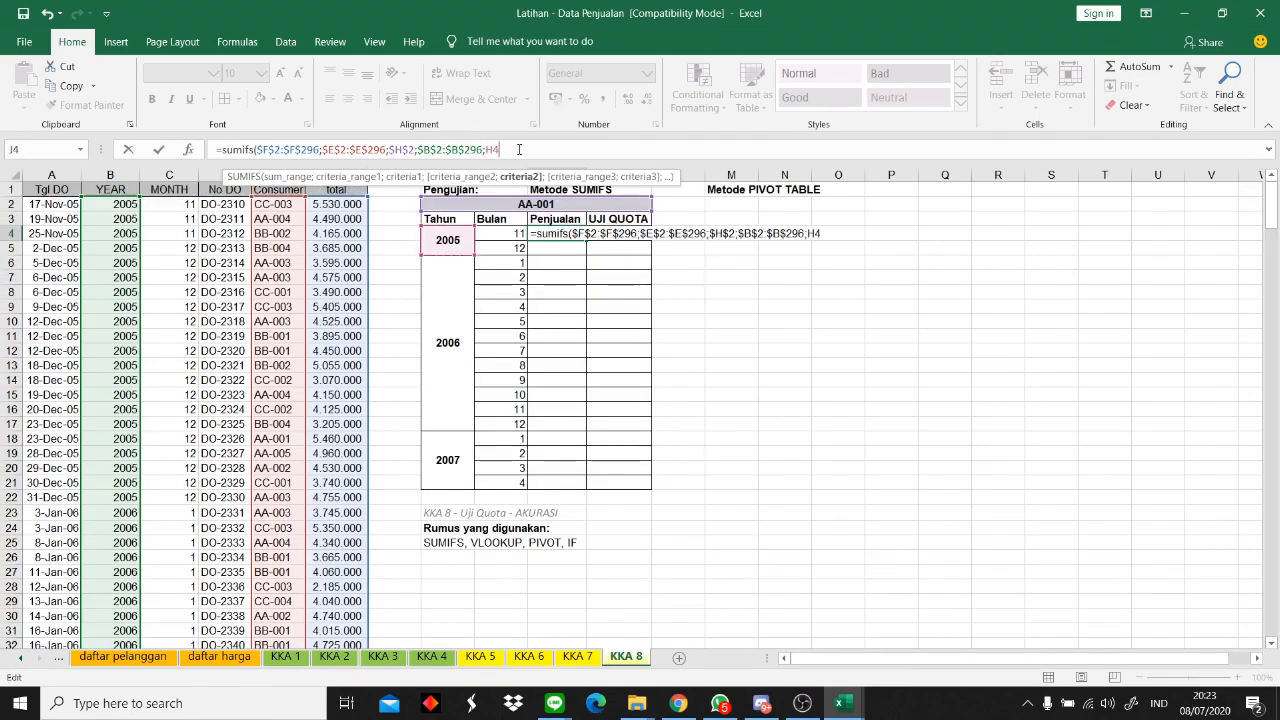
- Add the MONTH column $C$2:$C$296 as third criteria range with I4 as its criterion, and complete the J4 formula
{"action": "type", "text": ";"}
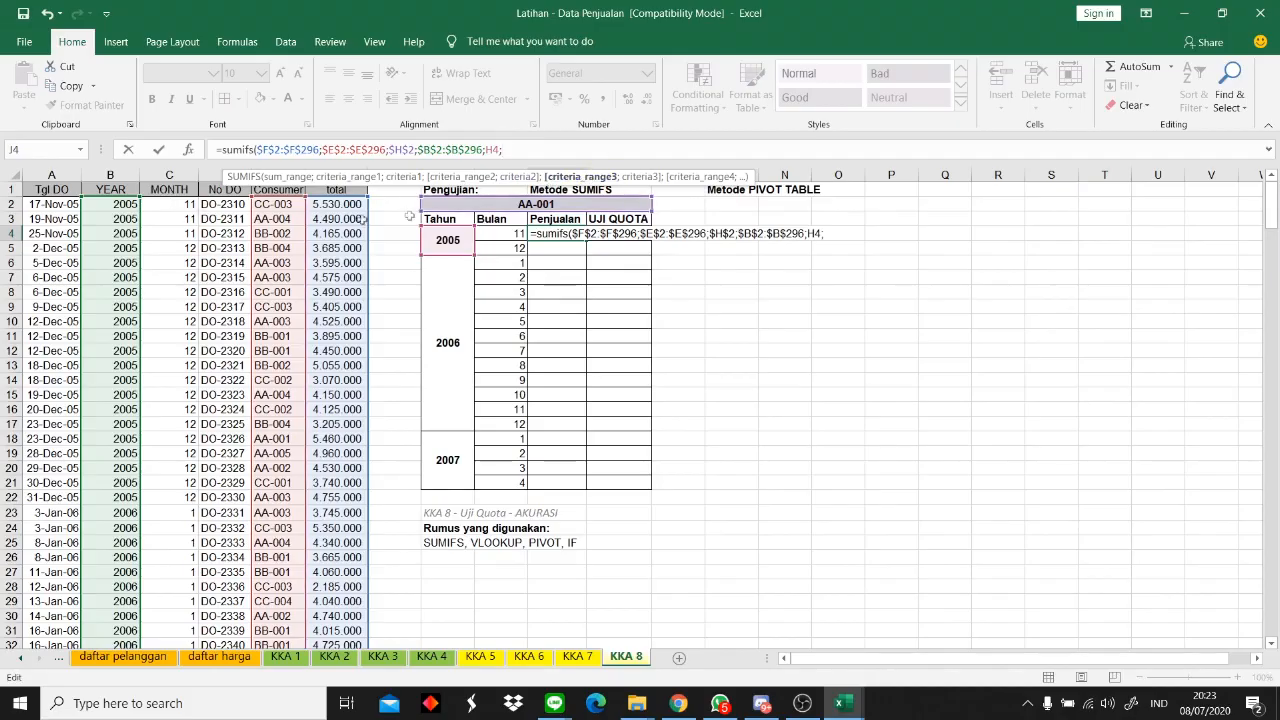
{"action": "left_click_drag", "start_coordinate": [170, 204], "coordinate": [176, 616]}
{"action": "left_click", "coordinate": [522, 149]}
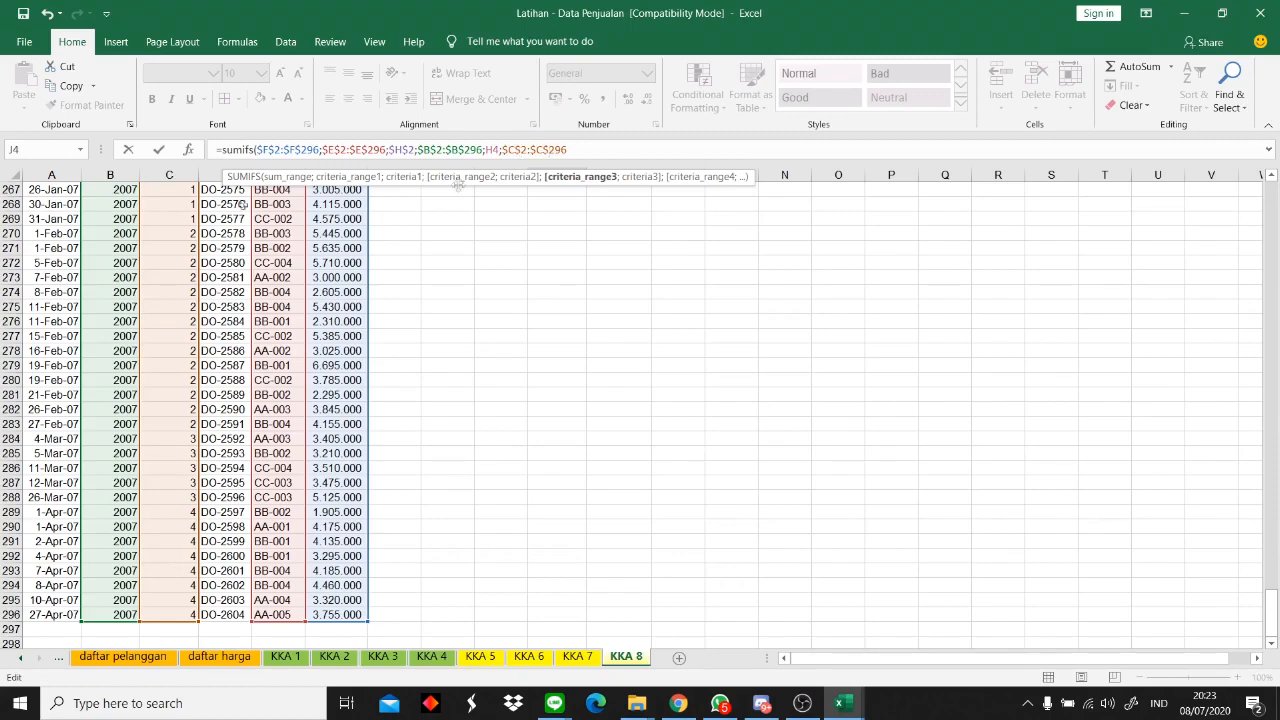
{"action": "scroll", "coordinate": [520, 443], "scroll_direction": "up", "scroll_amount": 15}
{"action": "left_click_drag", "start_coordinate": [1272, 556], "coordinate": [1236, 194]}
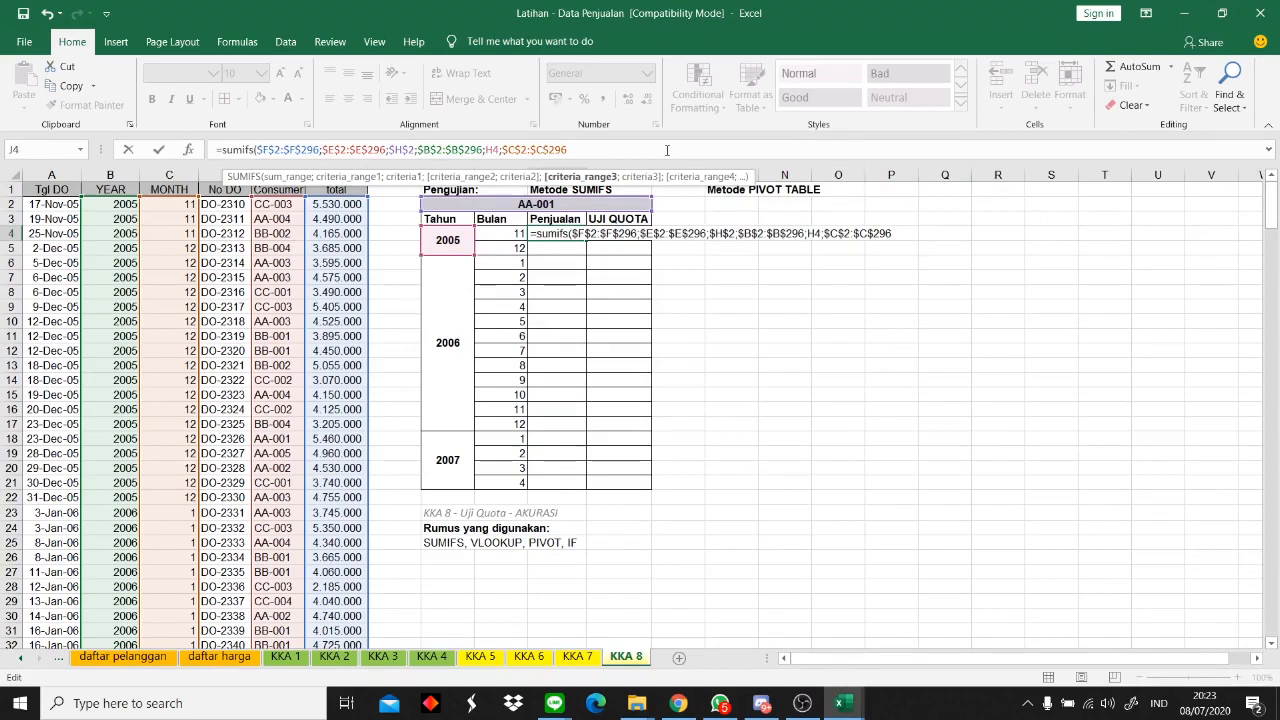
{"action": "type", "text": ";"}
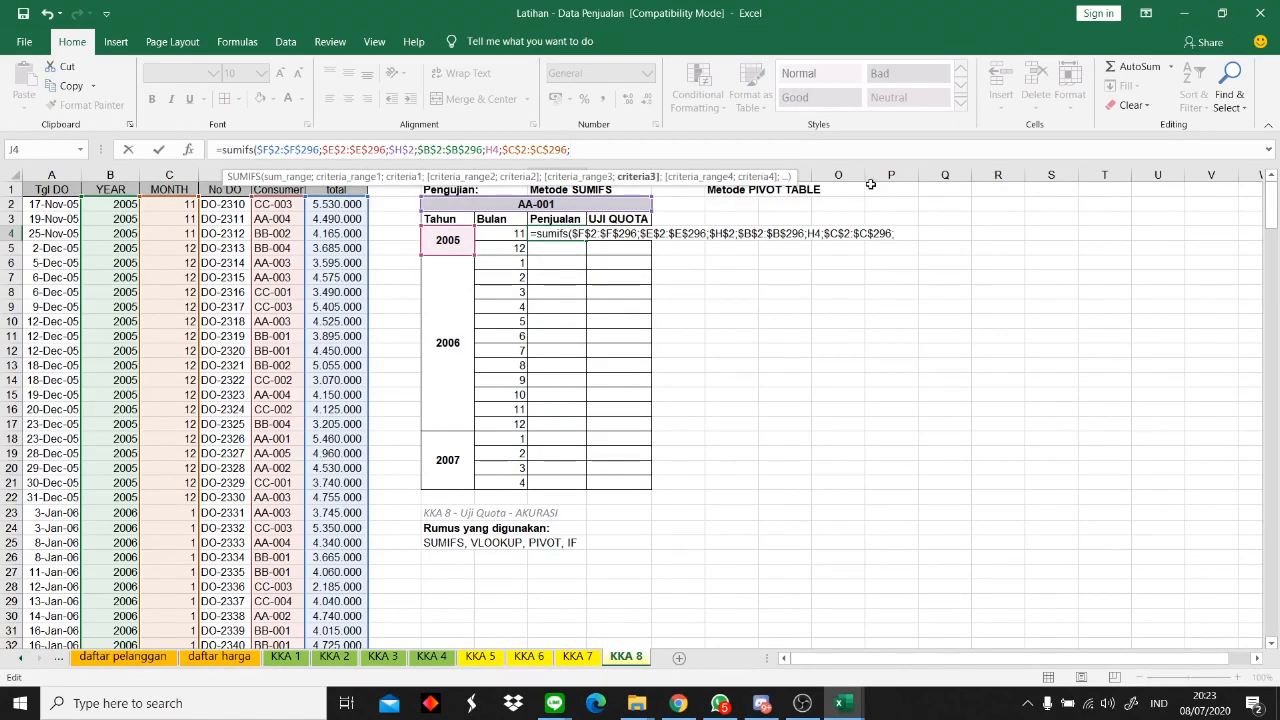
{"action": "left_click", "coordinate": [521, 233]}
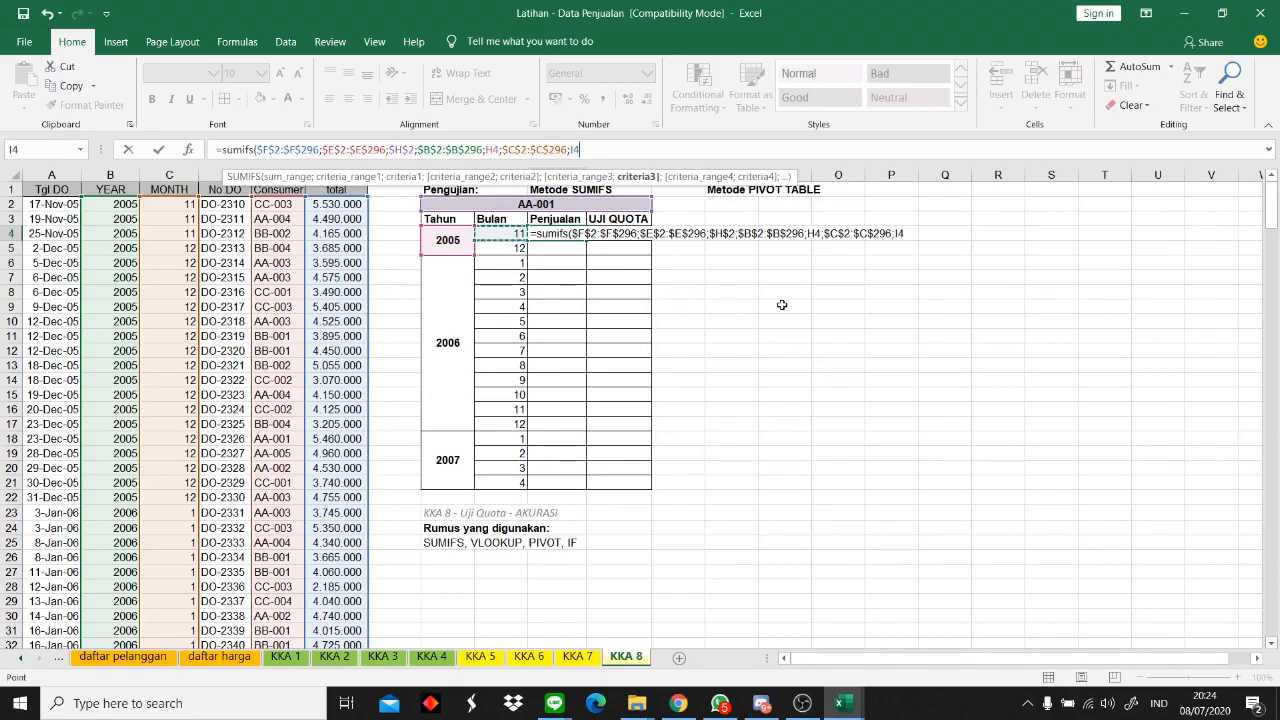
{"action": "key", "text": "Return"}
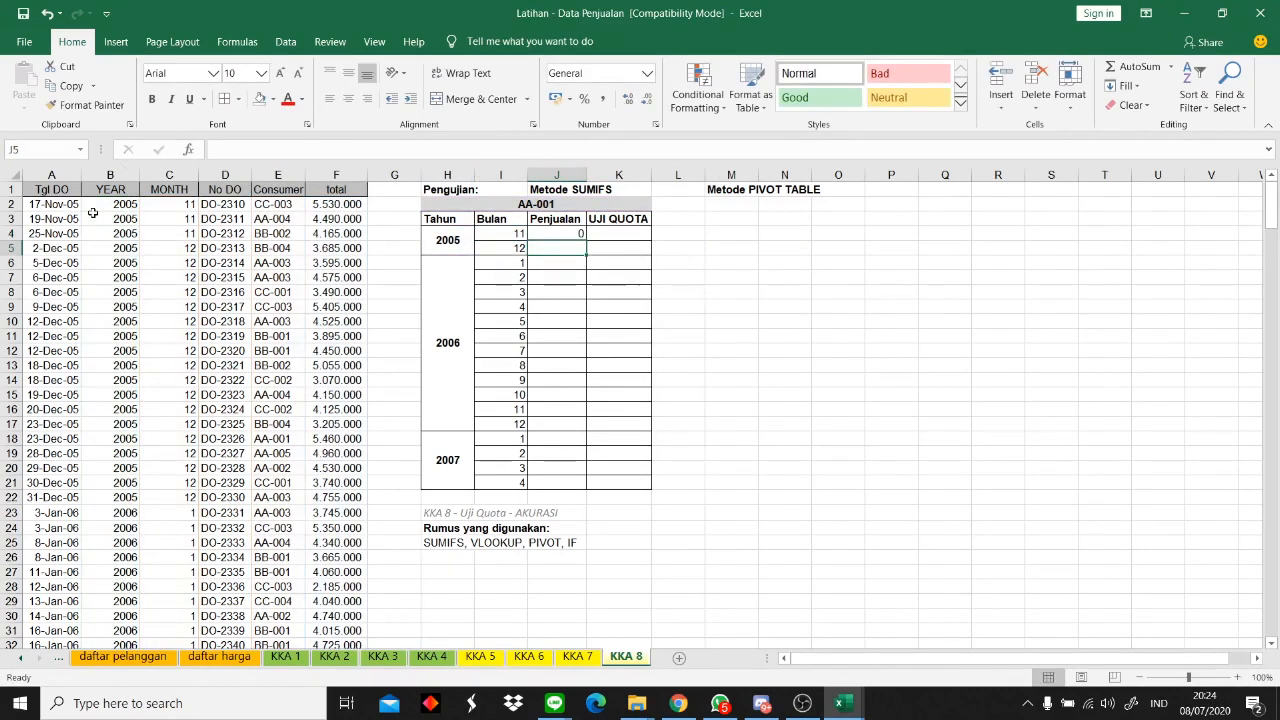
- Turn on filtering for the delivery data header row, from Tgl DO to total
{"action": "left_click", "coordinate": [222, 218]}
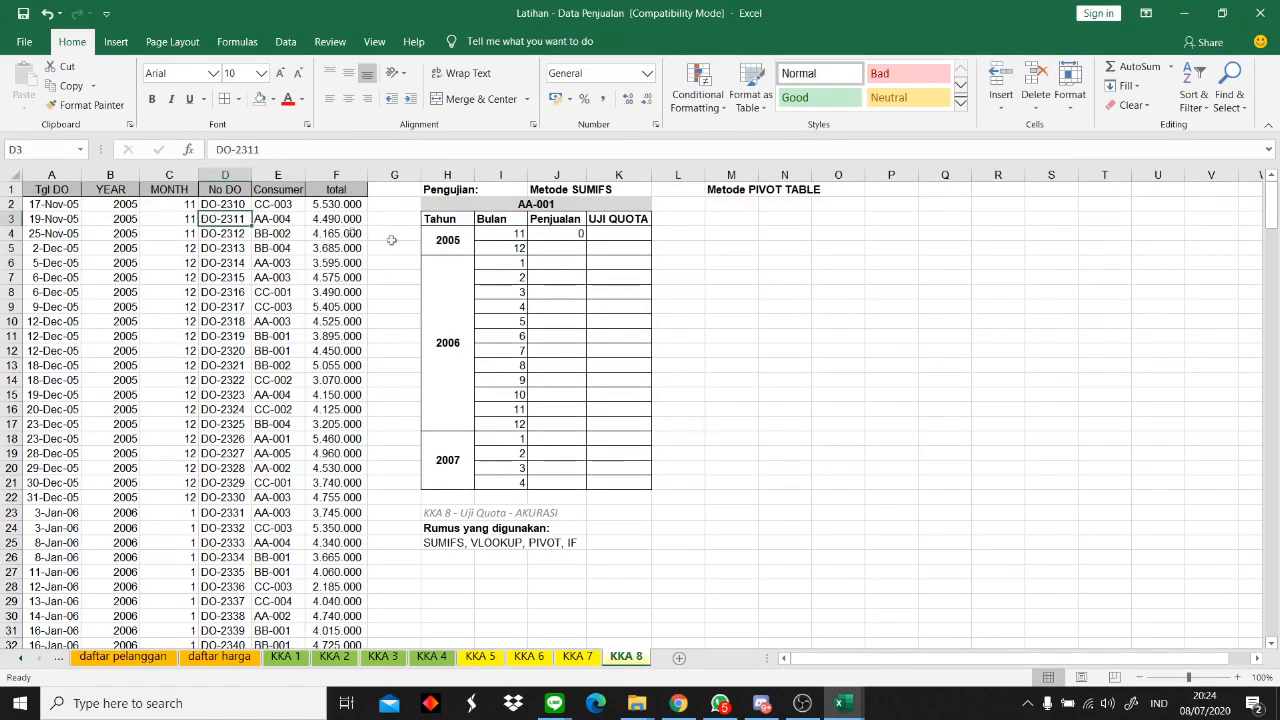
{"action": "left_click", "coordinate": [559, 248]}
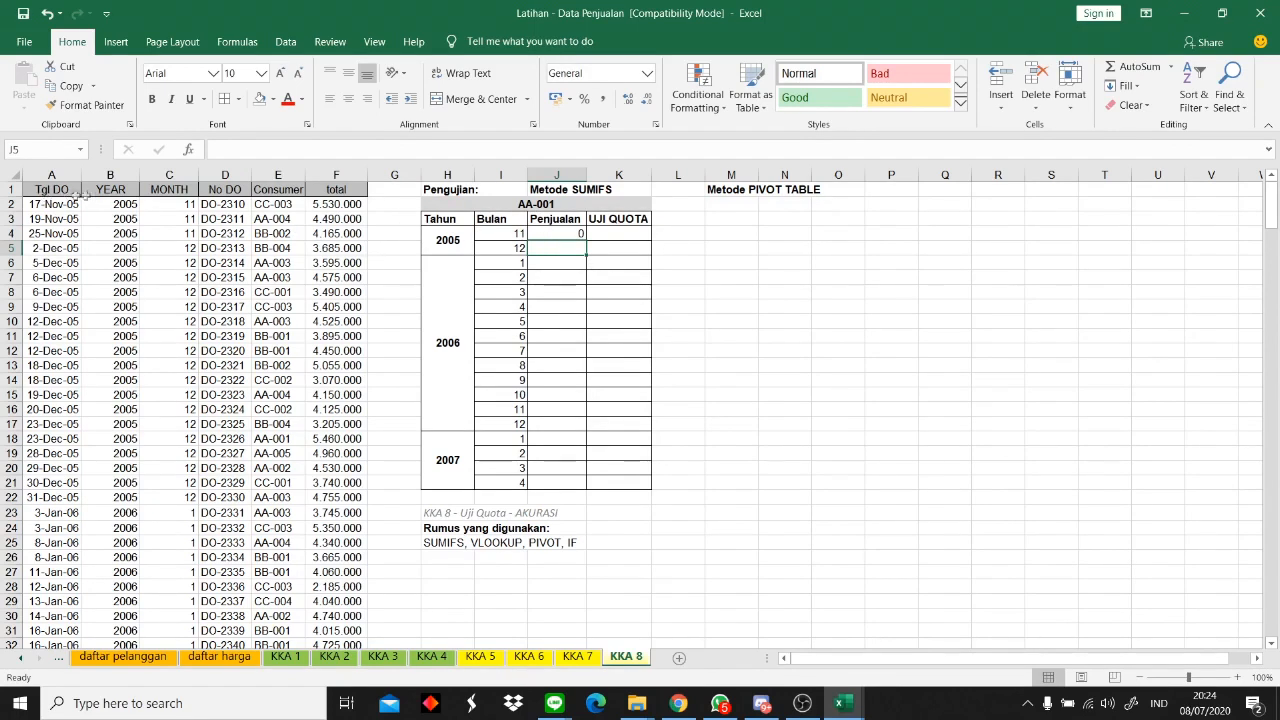
{"action": "left_click_drag", "start_coordinate": [47, 190], "coordinate": [336, 190]}
{"action": "left_click", "coordinate": [1195, 85]}
{"action": "left_click", "coordinate": [1205, 190]}
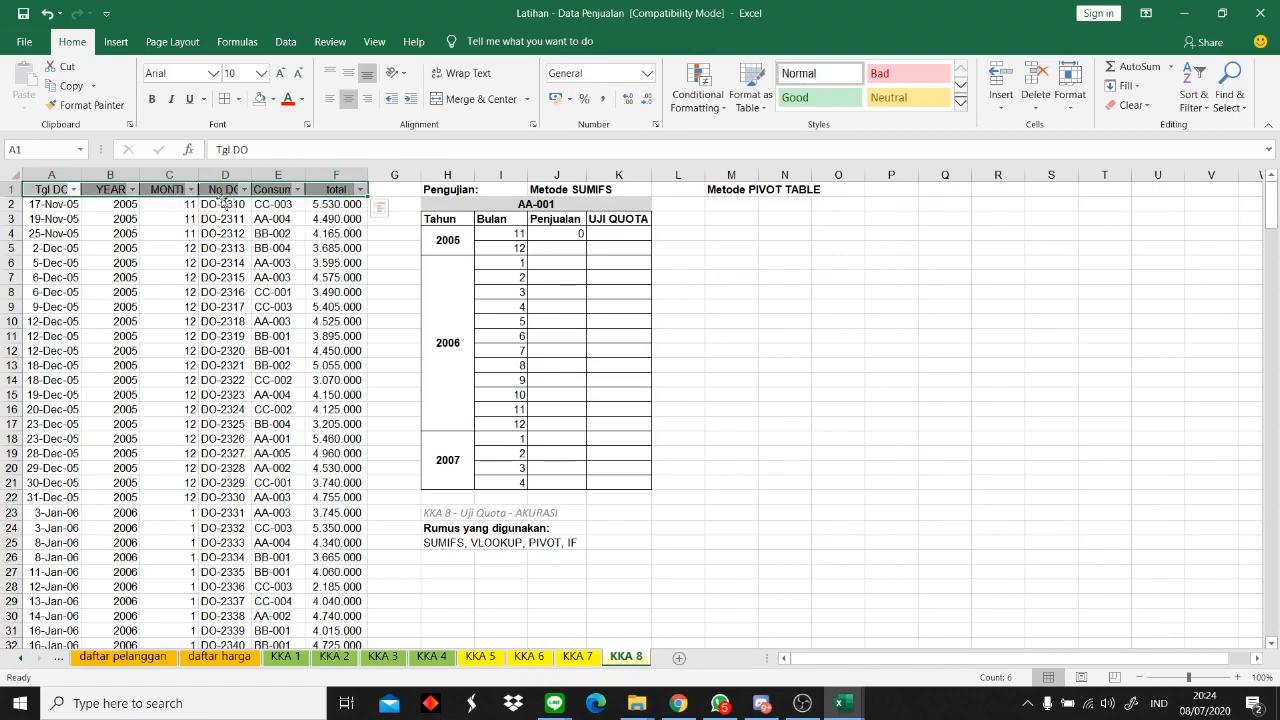
- Filter the Consumer column to AA-001 to examine that customer's deliveries by month, and undo the filter selection
{"action": "left_click", "coordinate": [297, 189]}
{"action": "left_click", "coordinate": [127, 351]}
{"action": "left_click", "coordinate": [127, 365]}
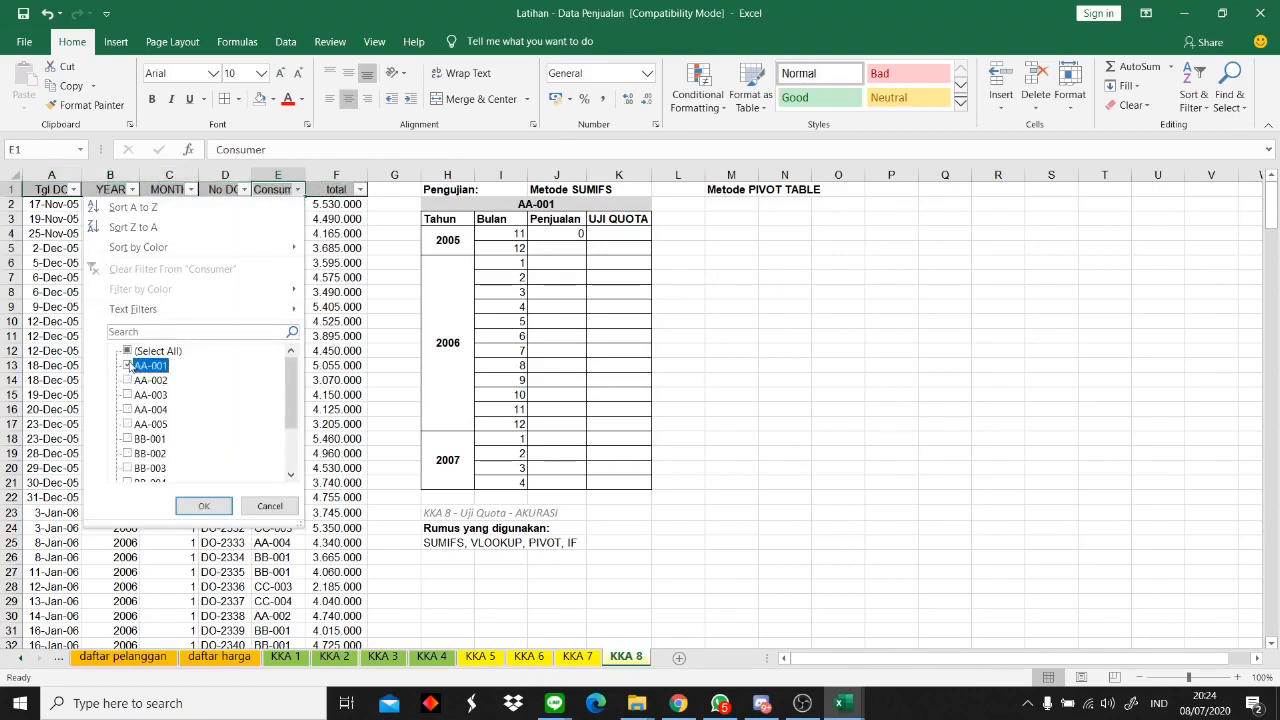
{"action": "left_click", "coordinate": [204, 506]}
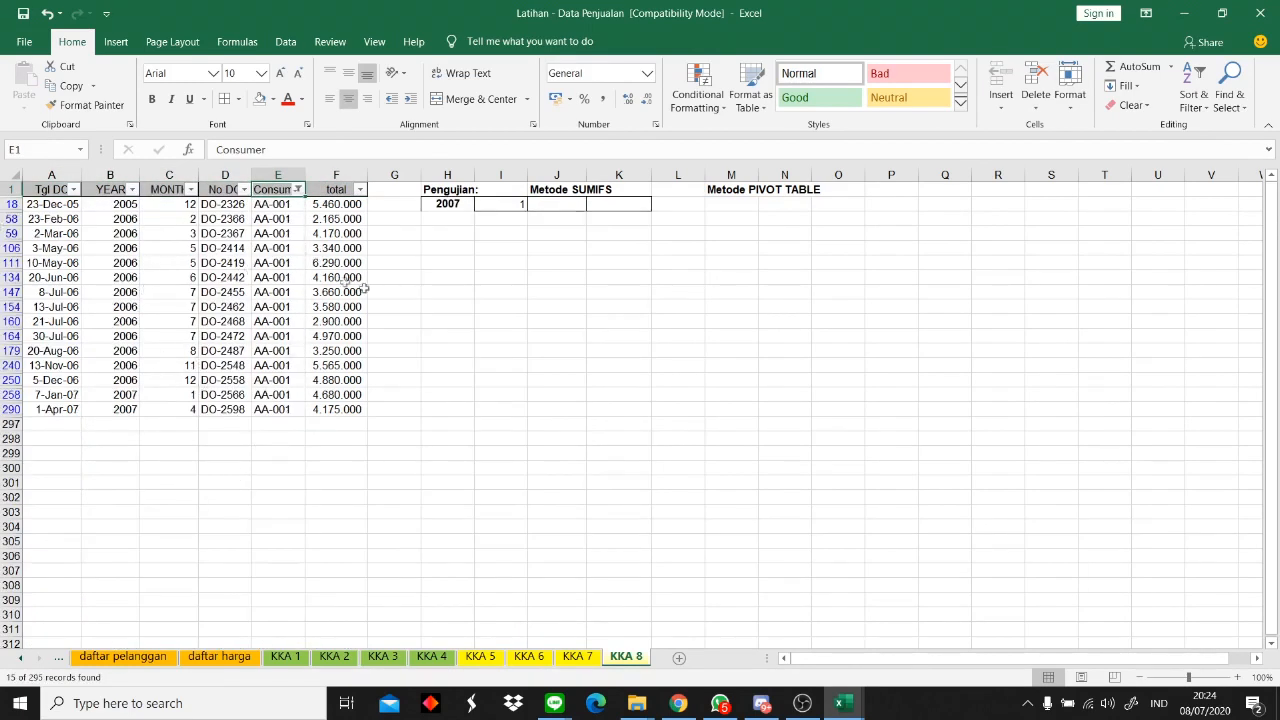
{"action": "left_click", "coordinate": [186, 207]}
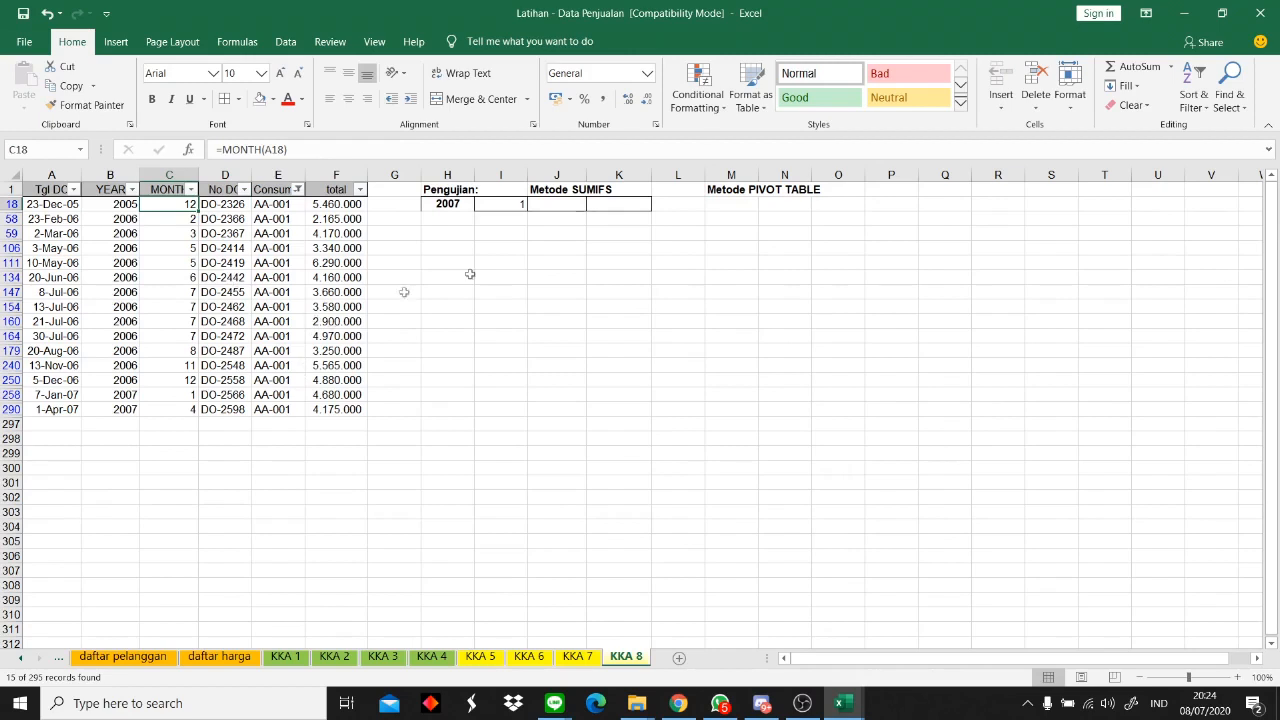
{"action": "key", "text": "ctrl+z"}
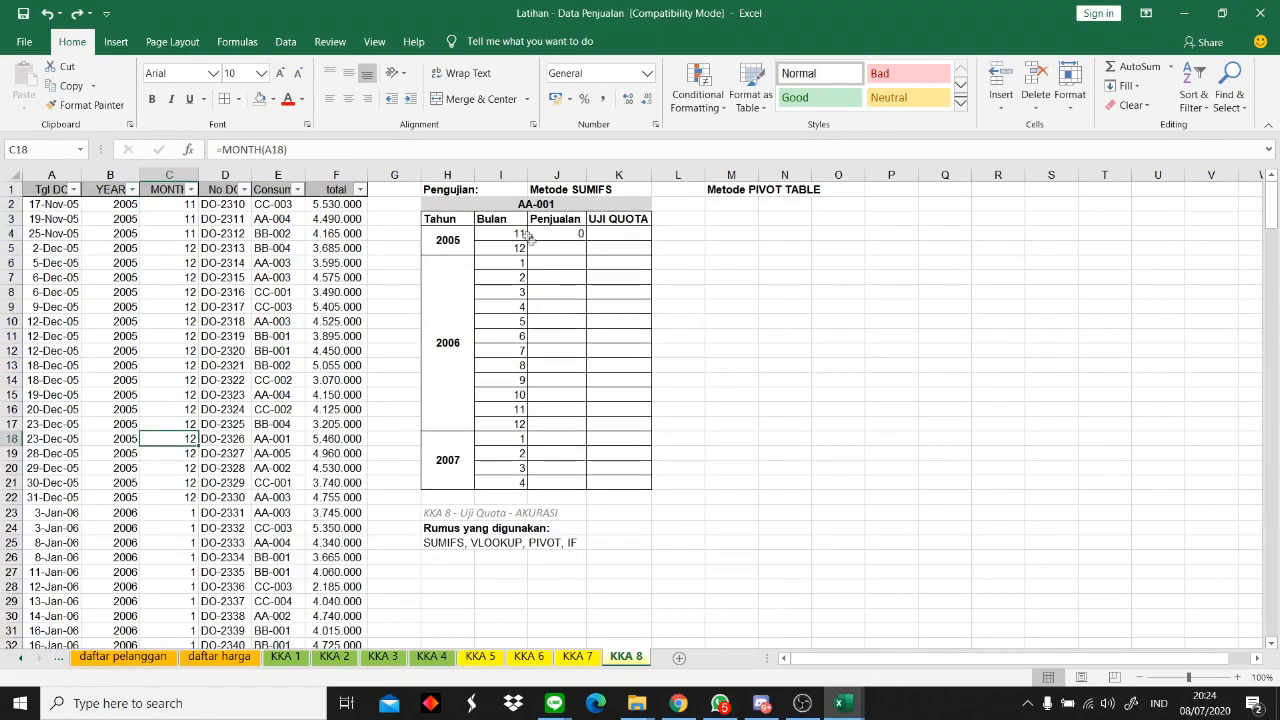
- Copy the SUMIFS formula from J4 down to J5 for month 12 of 2005
{"action": "left_click", "coordinate": [522, 234]}
{"action": "left_click", "coordinate": [592, 233]}
{"action": "left_click", "coordinate": [580, 235]}
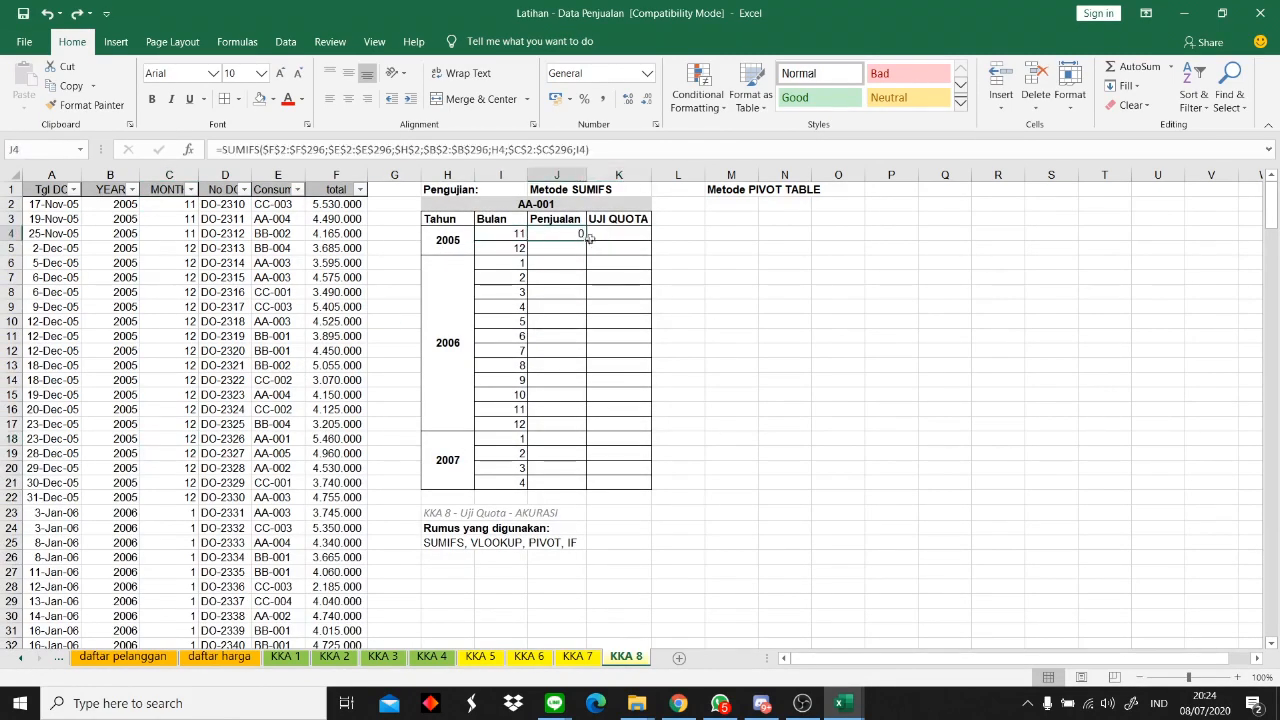
{"action": "left_click_drag", "start_coordinate": [586, 241], "coordinate": [586, 256]}
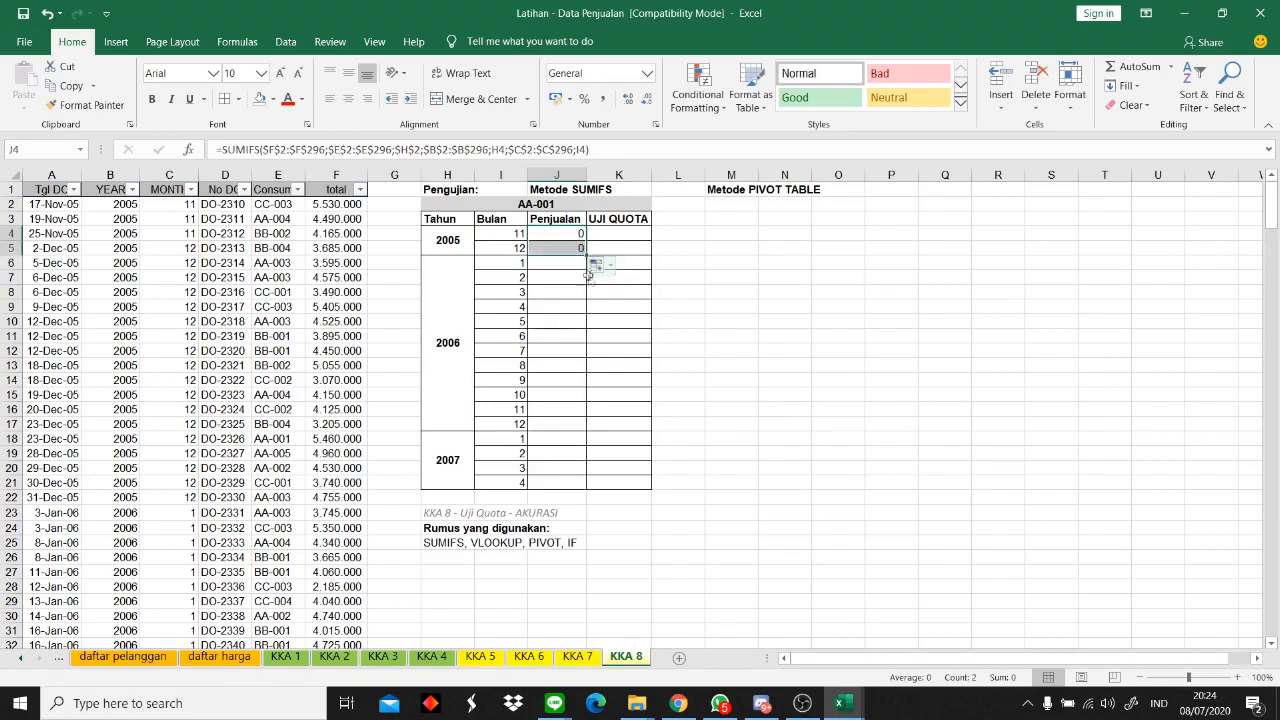
{"action": "left_click", "coordinate": [298, 149]}
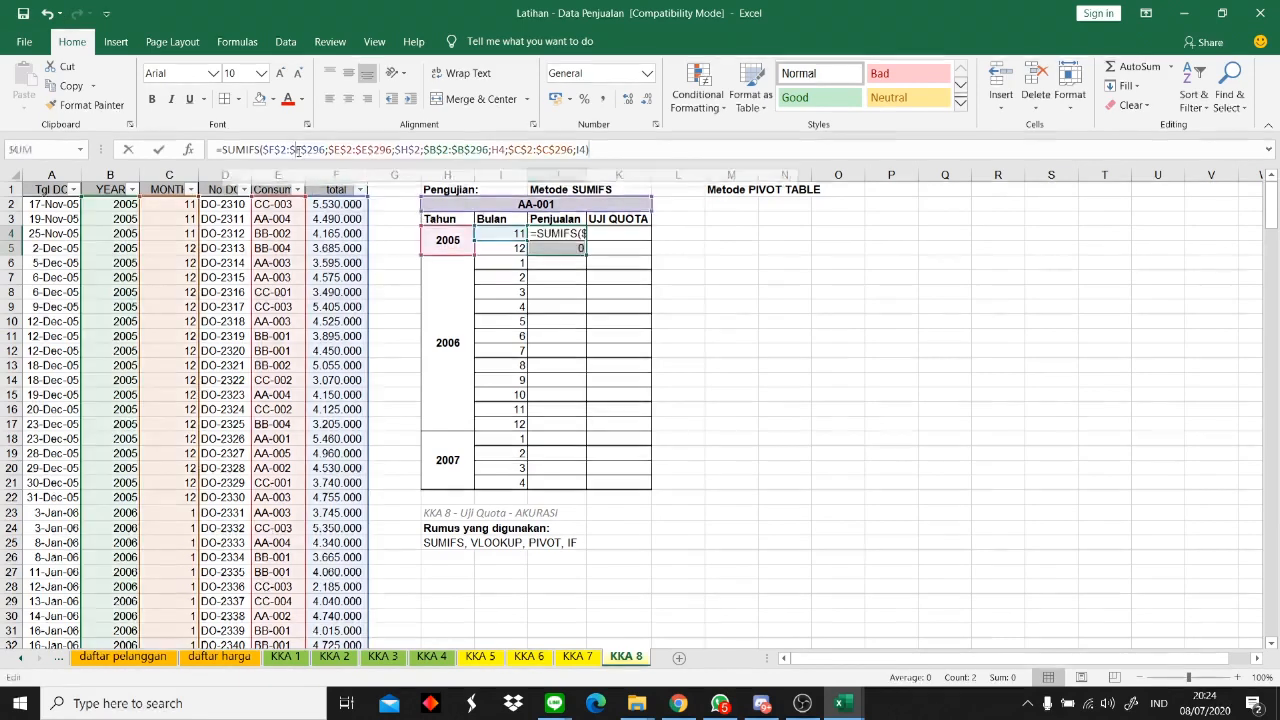
{"action": "left_click", "coordinate": [427, 150]}
{"action": "left_click", "coordinate": [452, 149]}
{"action": "left_click", "coordinate": [503, 149]}
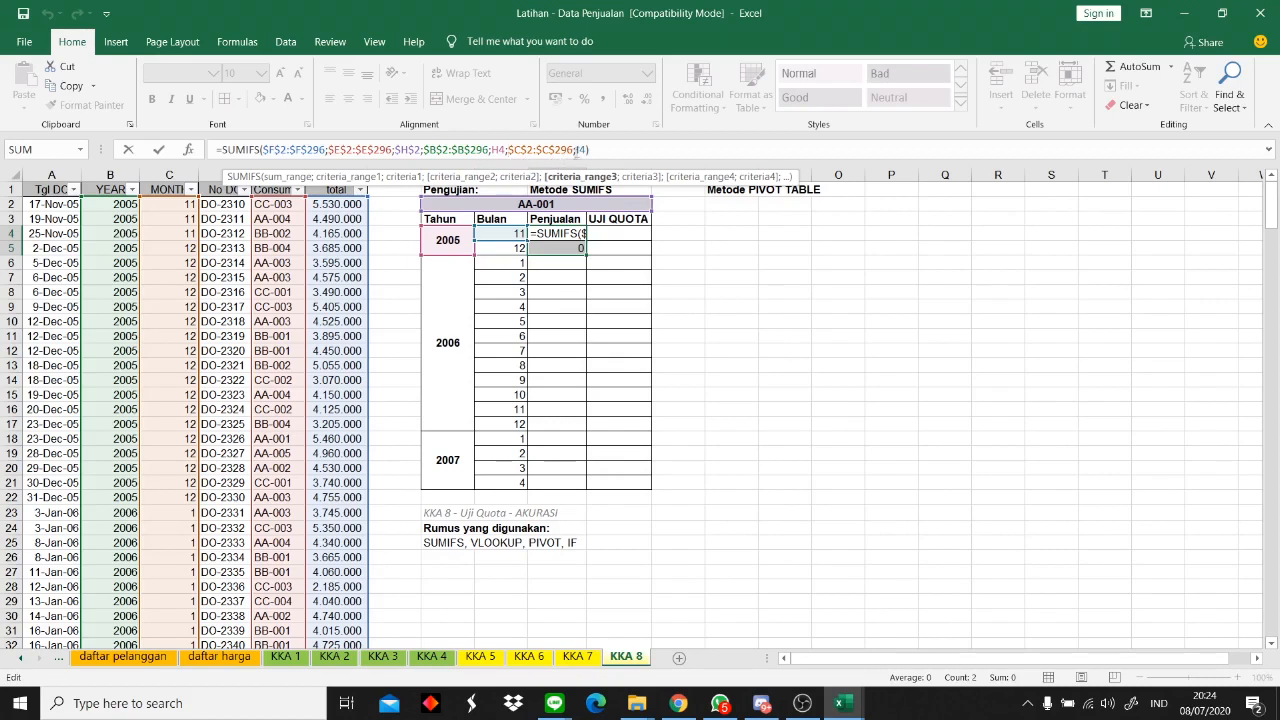
{"action": "left_click", "coordinate": [580, 149]}
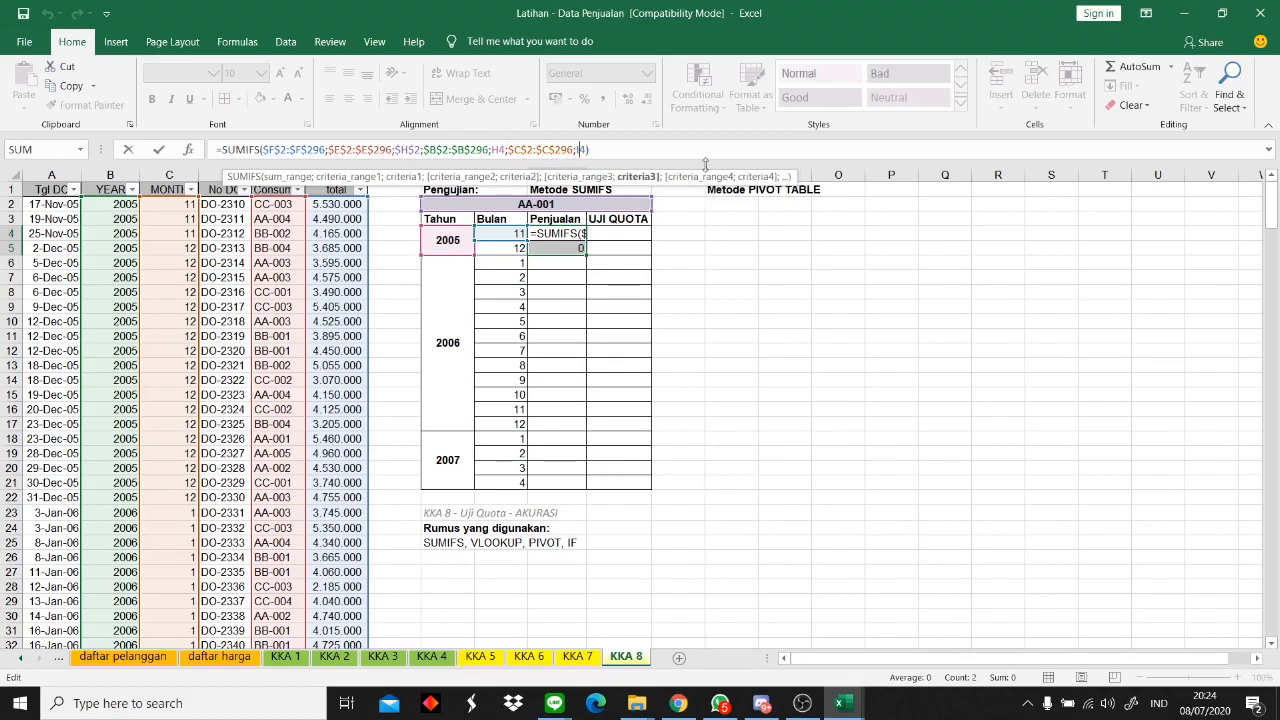
{"action": "key", "text": "Right"}
{"action": "key", "text": "Right"}
{"action": "key", "text": "Left"}
{"action": "key", "text": "BackSpace"}
{"action": "type", "text": "5"}
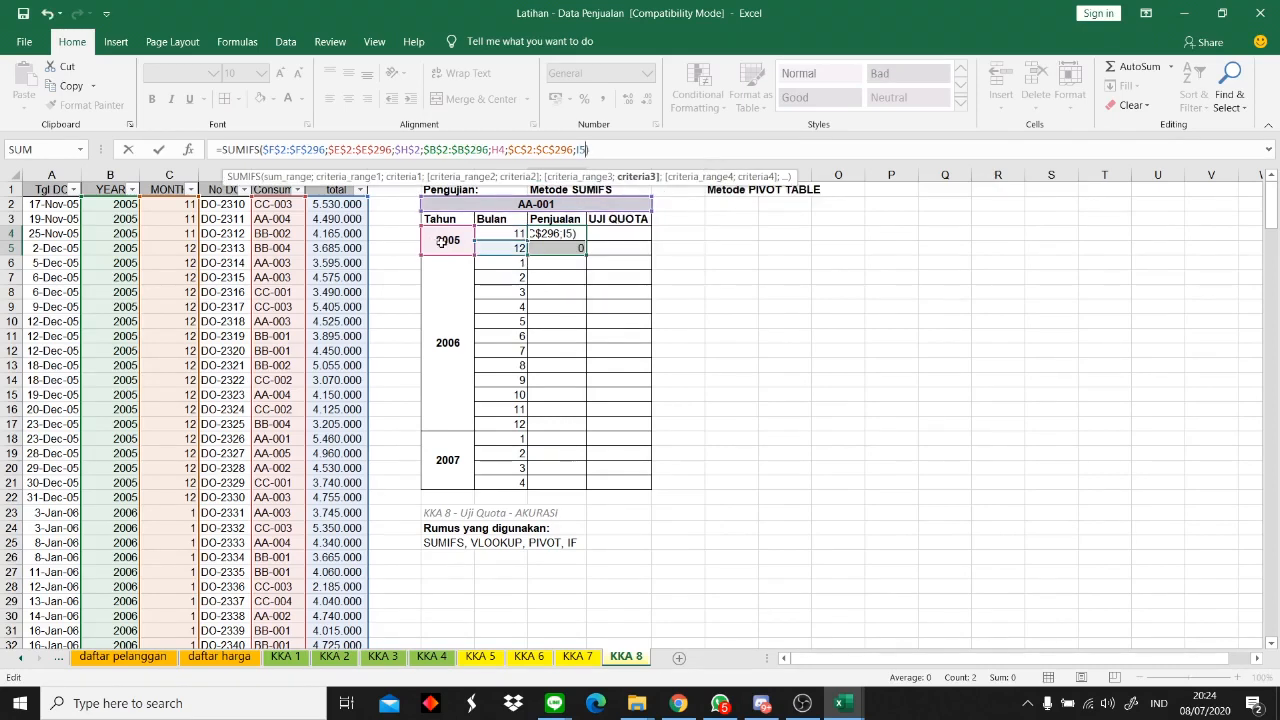
{"action": "left_click", "coordinate": [616, 149]}
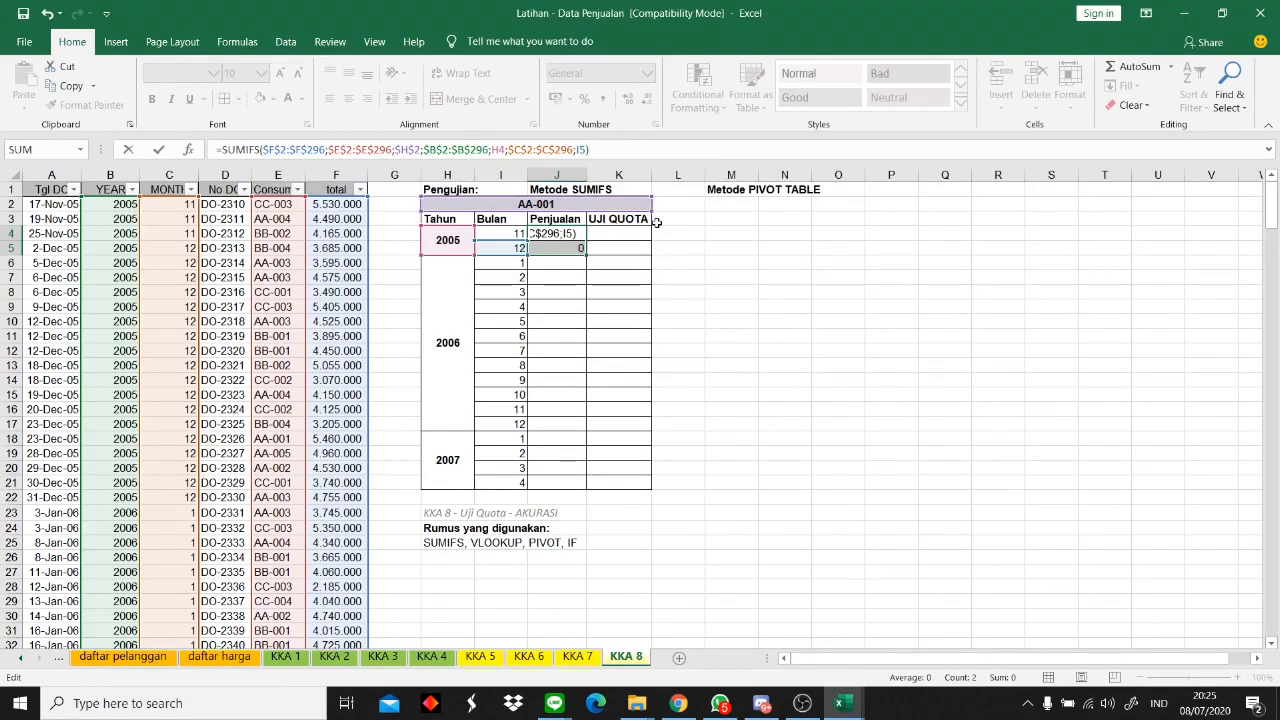
{"action": "key", "text": "Return"}
{"action": "key", "text": "ctrl+z"}
- Correct the year criterion in J5's SUMIFS formula to the absolute reference $H$4, keeping I5 as the month criterion
{"action": "left_click", "coordinate": [581, 248]}
{"action": "left_click", "coordinate": [598, 237]}
{"action": "left_click", "coordinate": [564, 252]}
{"action": "left_click", "coordinate": [614, 150]}
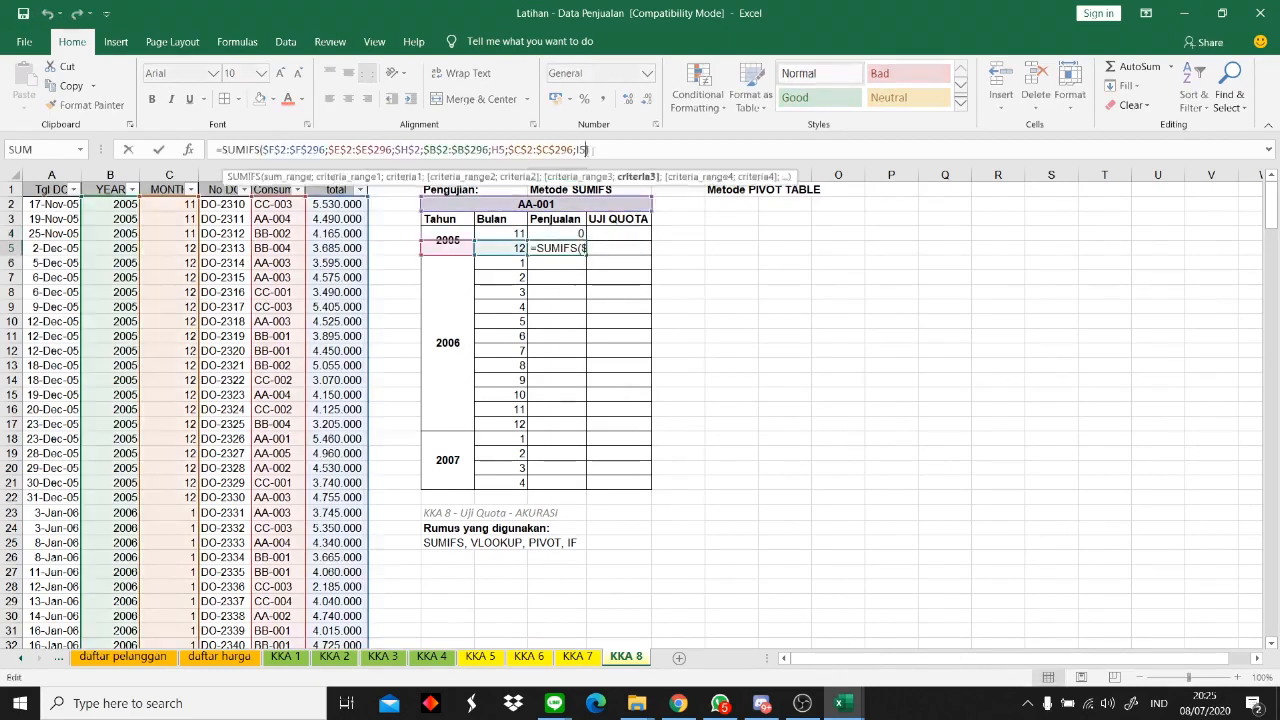
{"action": "key", "text": "Down"}
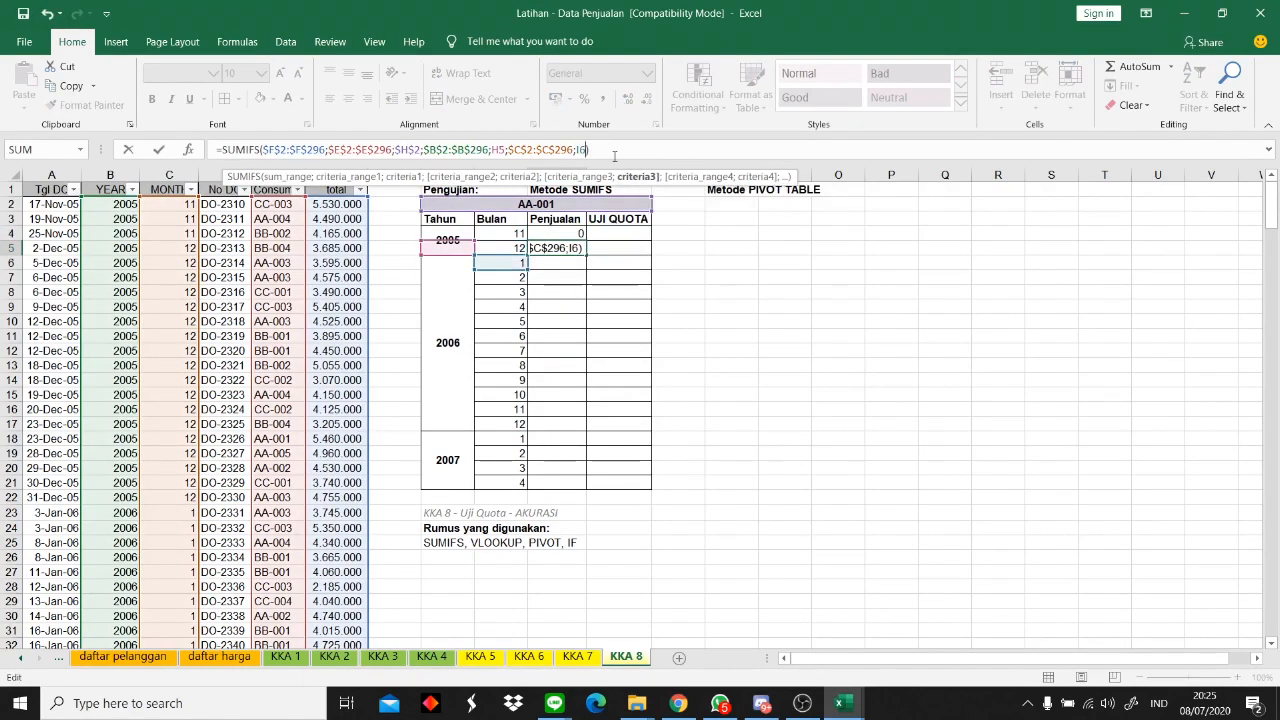
{"action": "key", "text": "Up"}
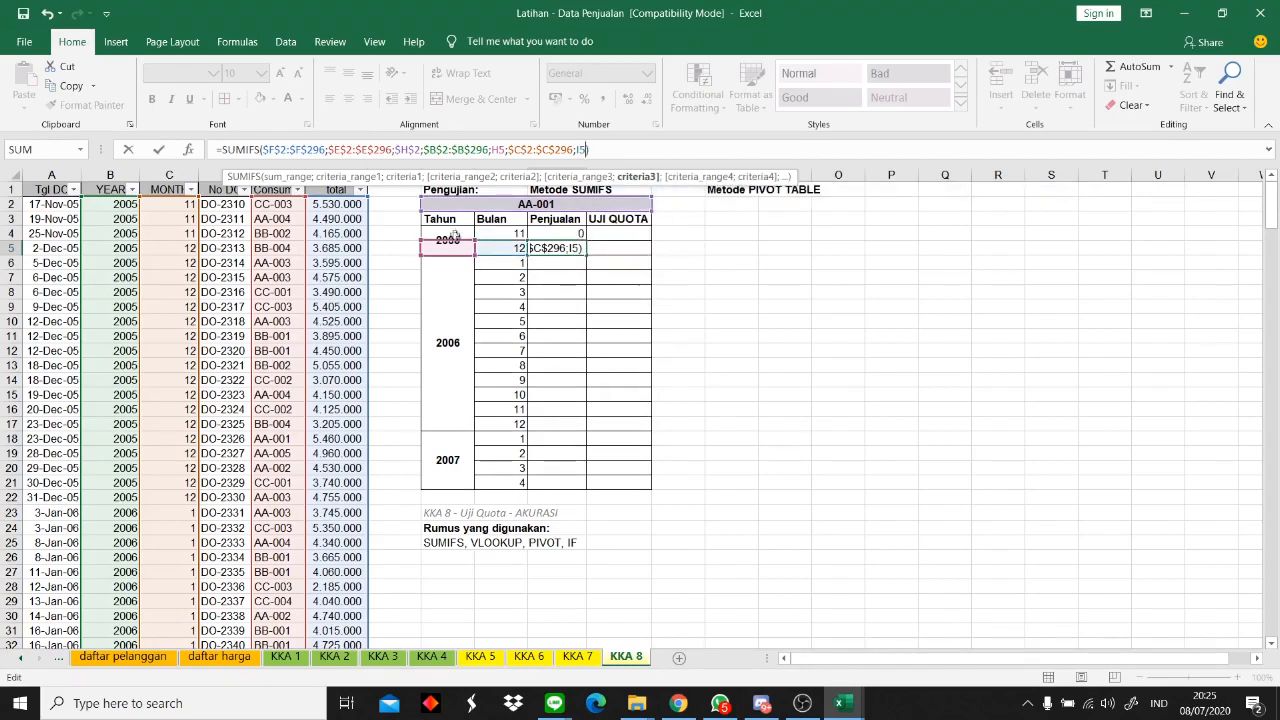
{"action": "left_click", "coordinate": [502, 150]}
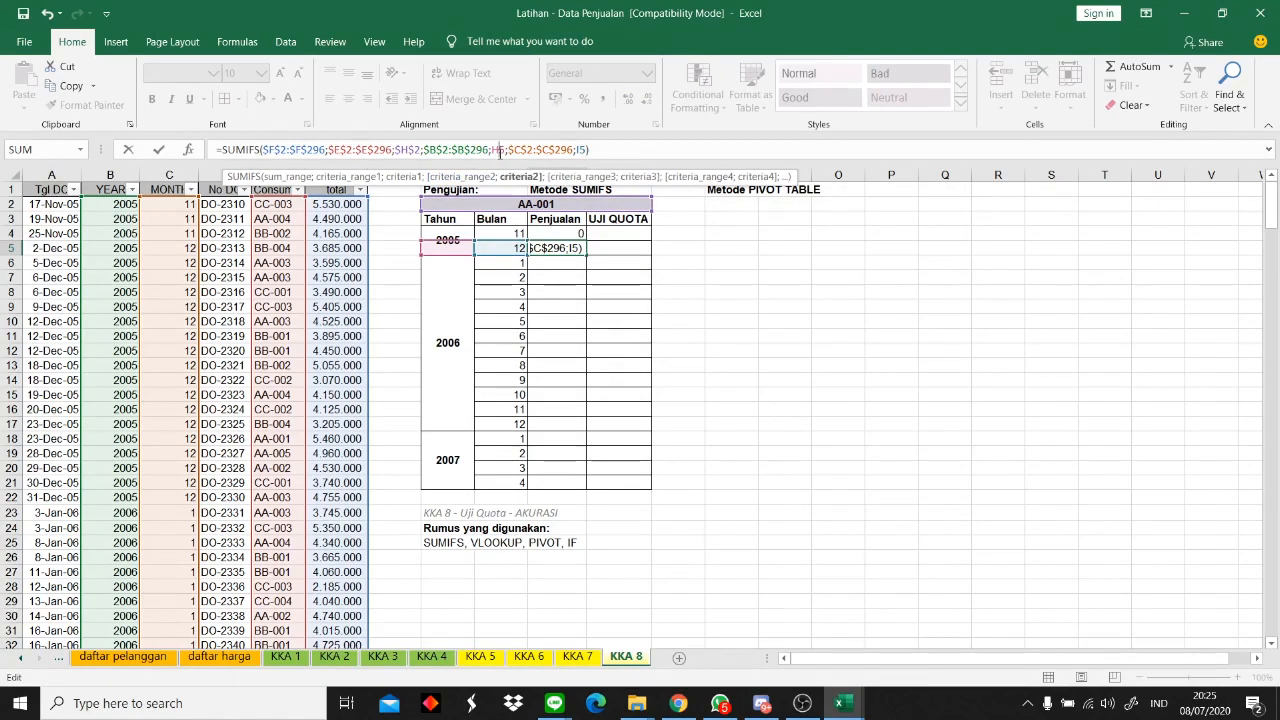
{"action": "key", "text": "BackSpace"}
{"action": "type", "text": "4"}
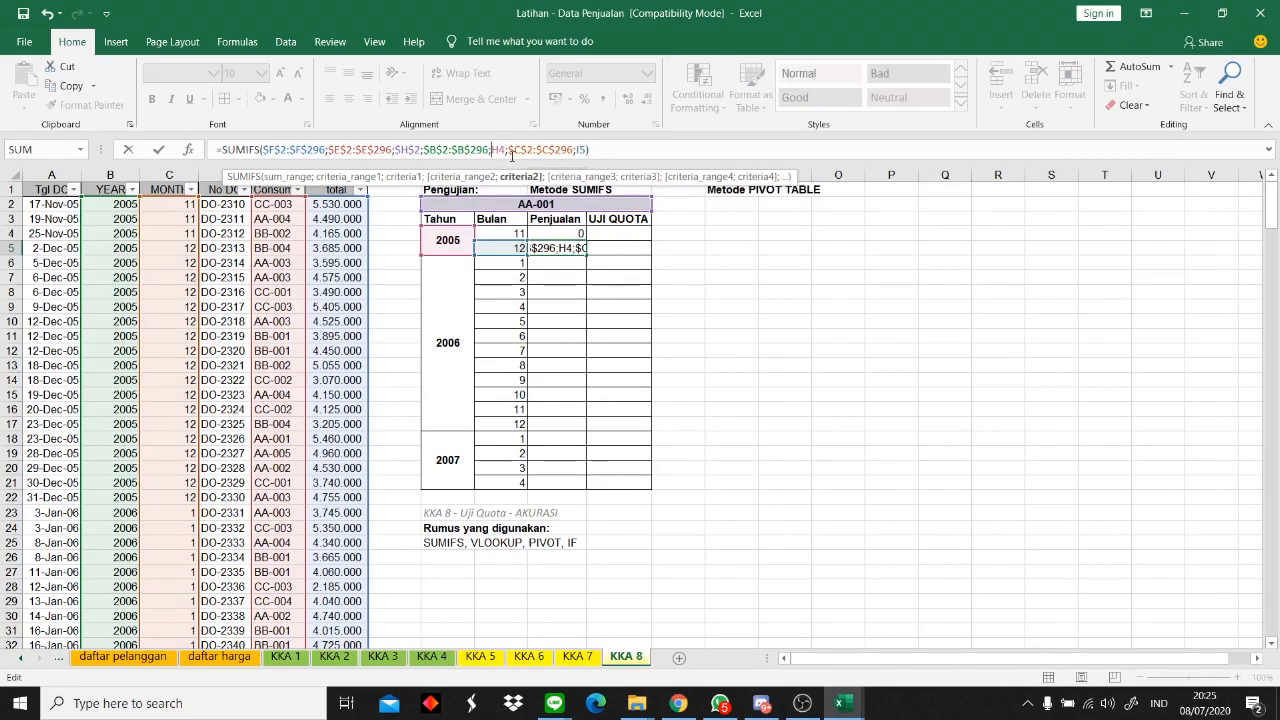
{"action": "key", "text": "F4"}
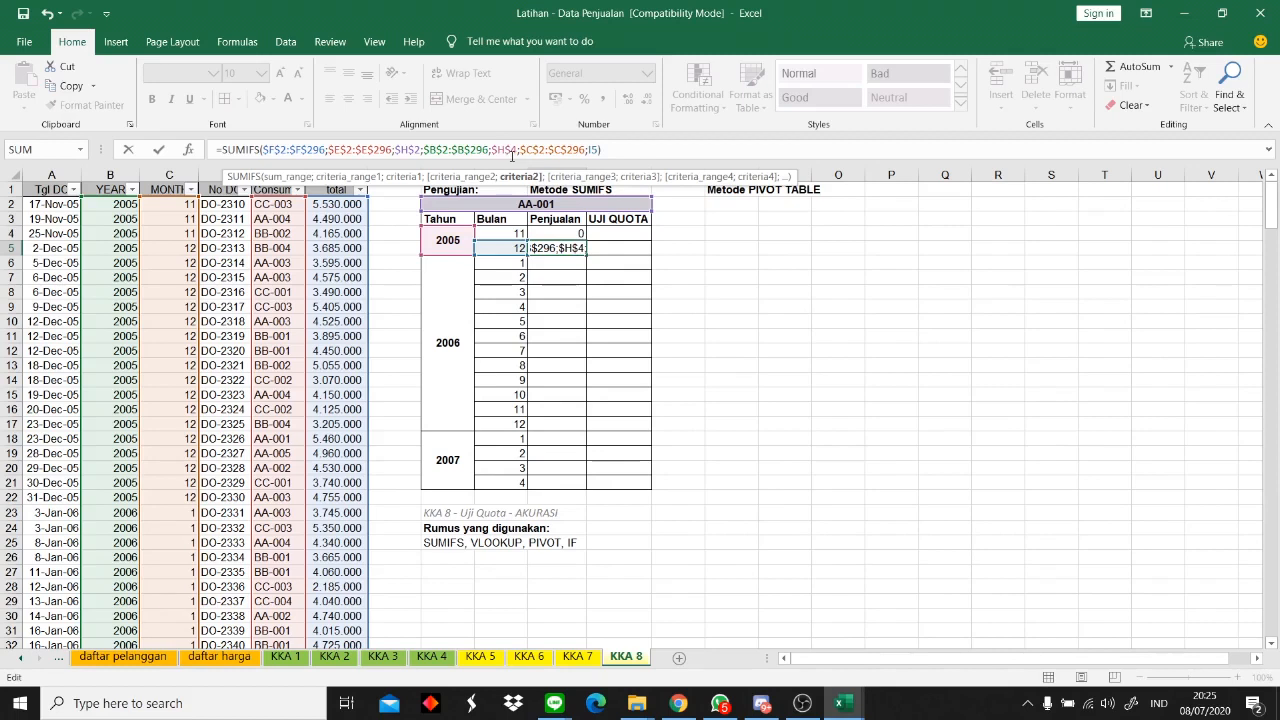
{"action": "key", "text": "Return"}
- Apply the comma number style to J5 and widen the Penjualan column to fit its amounts
{"action": "left_click", "coordinate": [560, 252]}
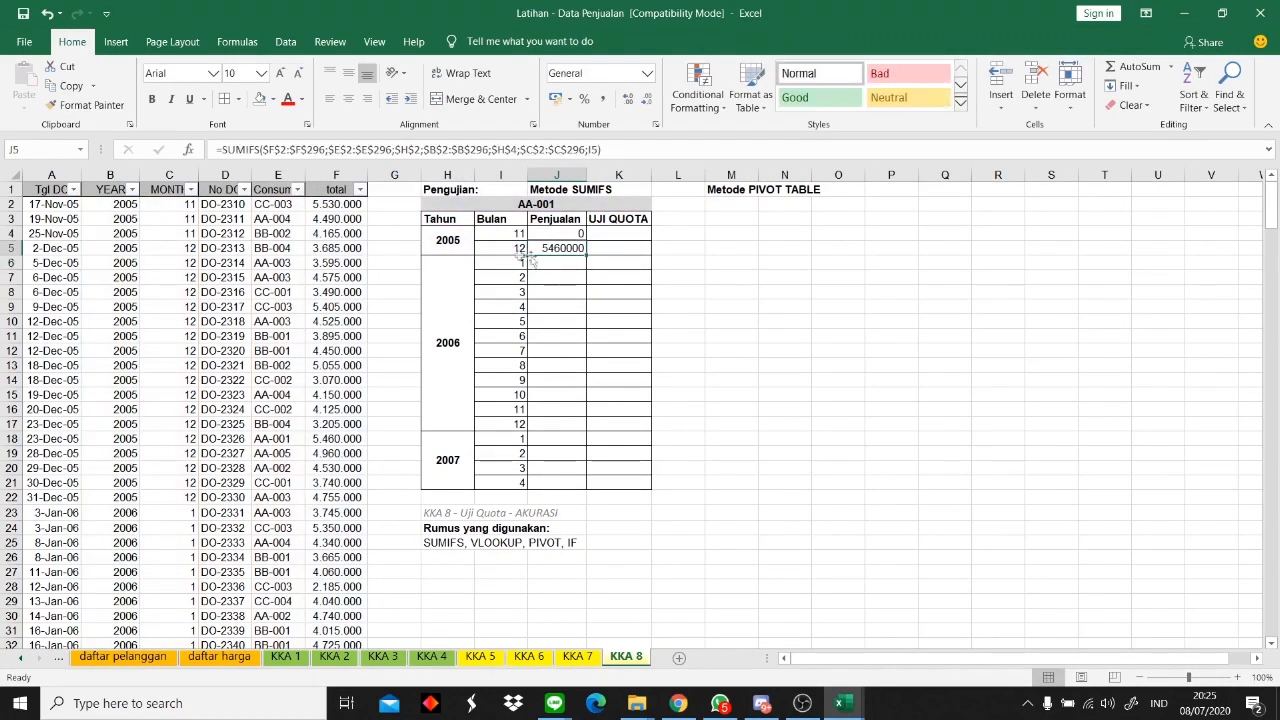
{"action": "left_click", "coordinate": [603, 98]}
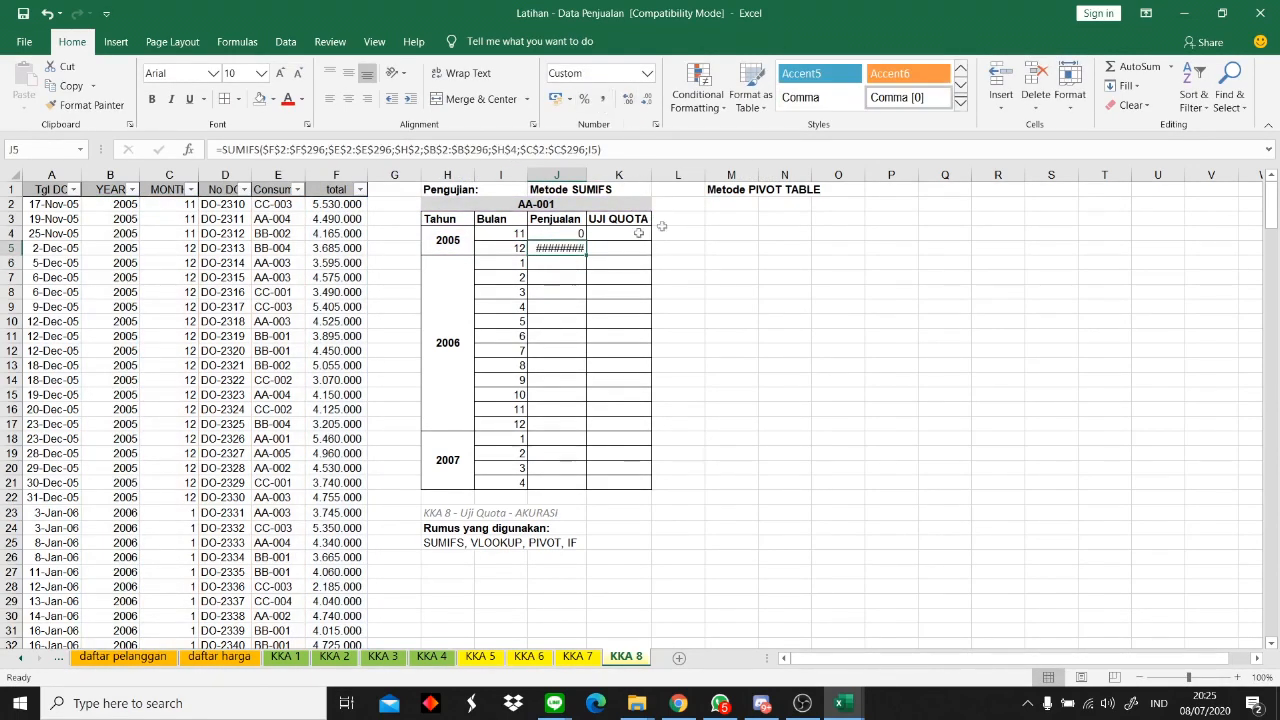
{"action": "double_click", "coordinate": [587, 175]}
{"action": "left_click", "coordinate": [705, 292]}
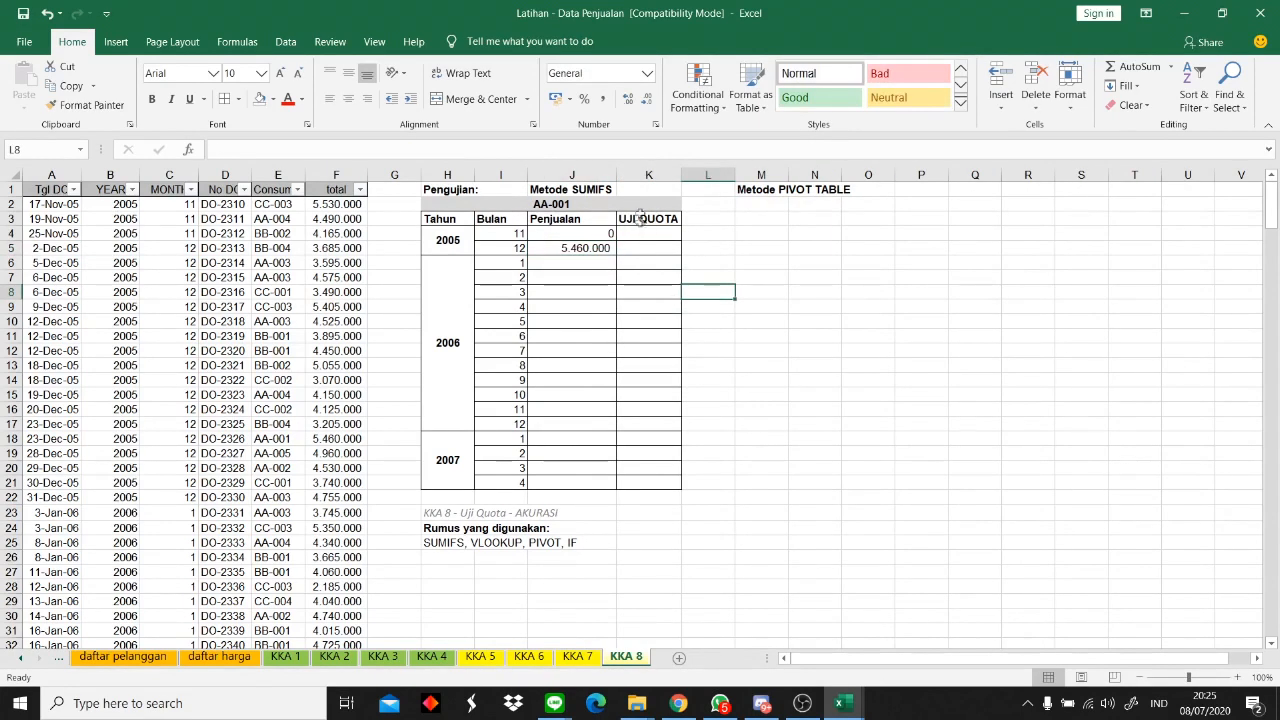
{"action": "left_click_drag", "start_coordinate": [596, 175], "coordinate": [597, 175]}
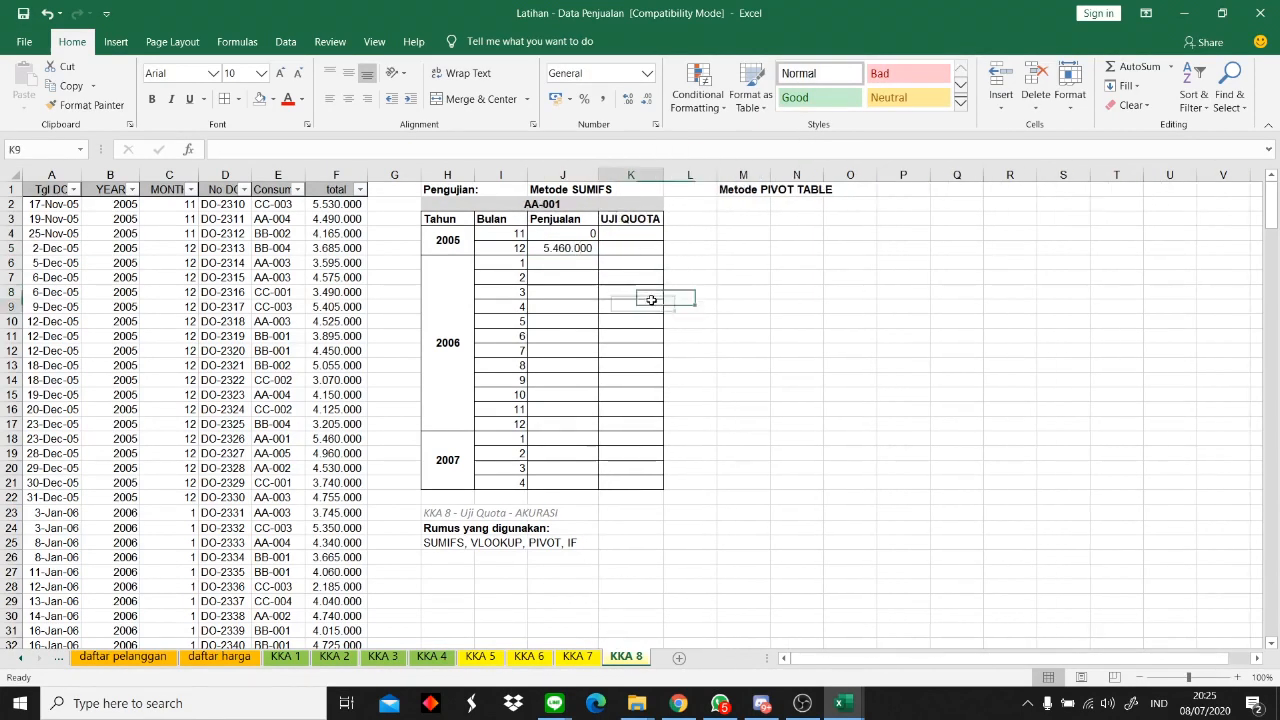
- Copy the SUMIFS formula from J5 into J6 for month 1 of 2006
{"action": "left_click", "coordinate": [565, 263]}
{"action": "left_click", "coordinate": [573, 250]}
{"action": "key", "text": "ctrl+c"}
{"action": "left_click", "coordinate": [573, 263]}
{"action": "key", "text": "ctrl+v"}
{"action": "left_click", "coordinate": [682, 308]}
{"action": "left_click", "coordinate": [577, 261]}
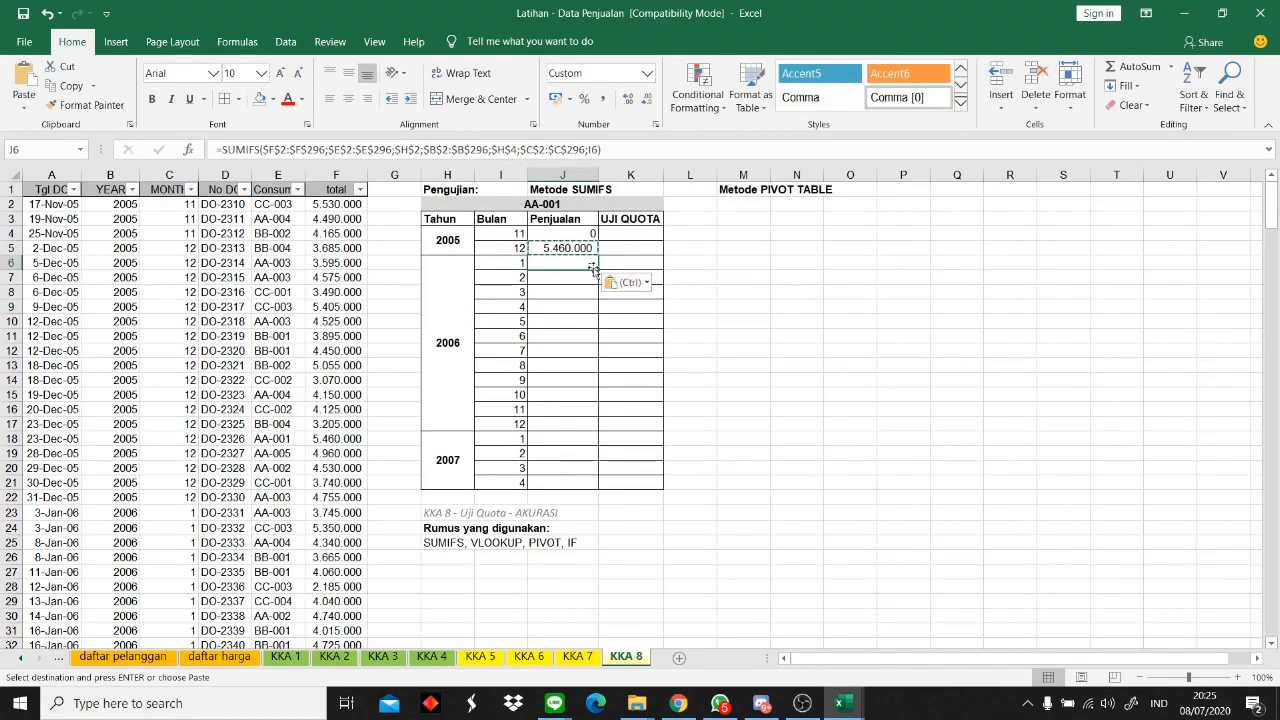
{"action": "key", "text": "Escape"}
{"action": "left_click", "coordinate": [706, 263]}
{"action": "left_click", "coordinate": [602, 264]}
{"action": "left_click", "coordinate": [588, 263]}
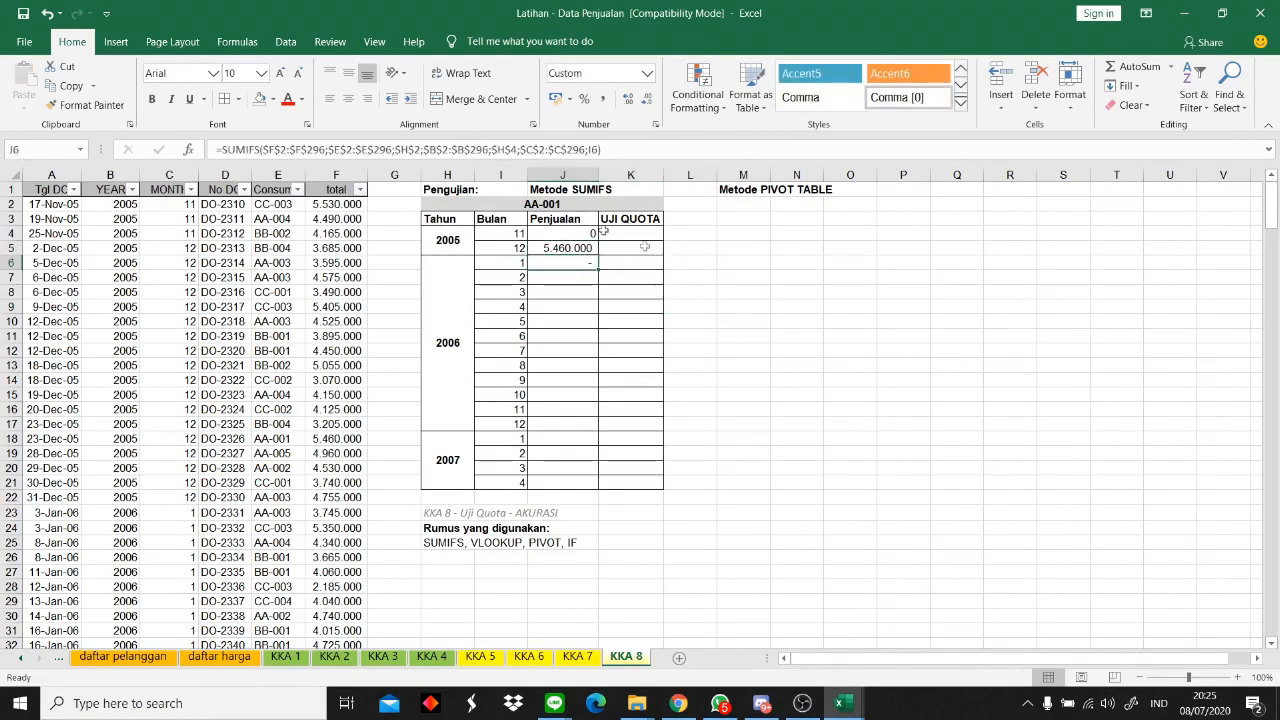
- Change the year criterion in J6's SUMIFS formula to $H$6 so it refers to 2006
{"action": "left_click", "coordinate": [347, 149]}
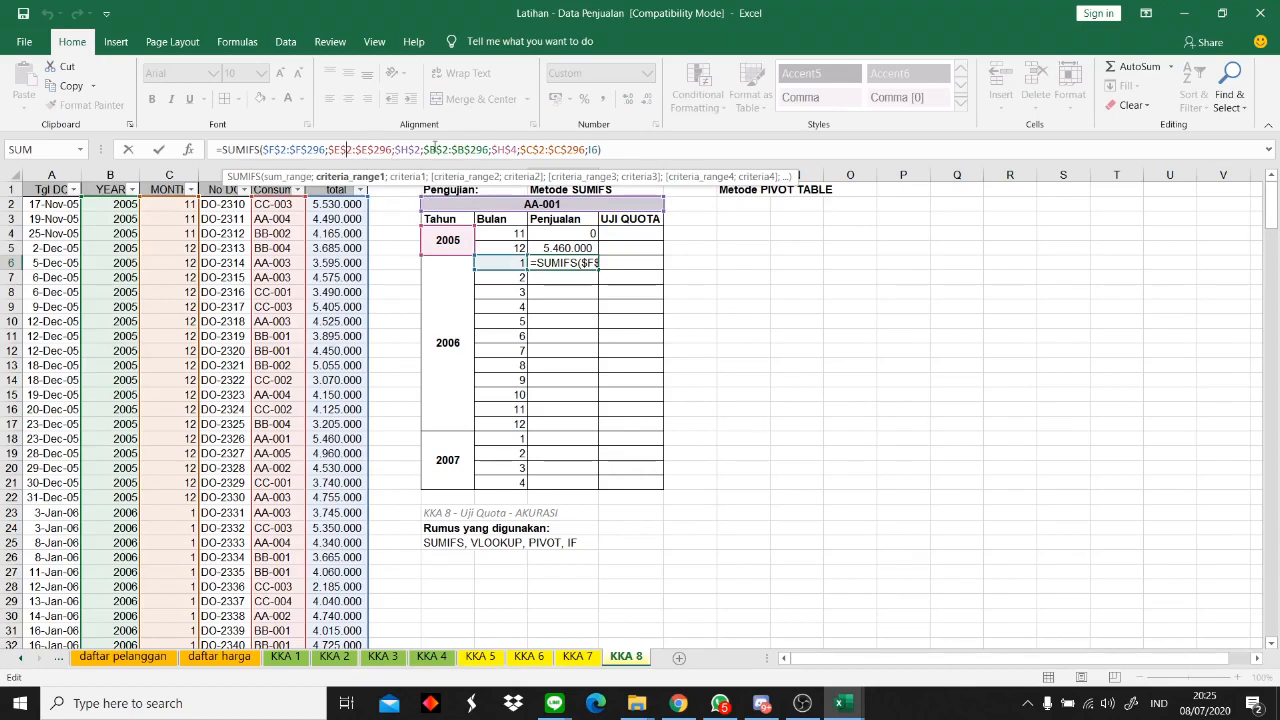
{"action": "left_click", "coordinate": [500, 149]}
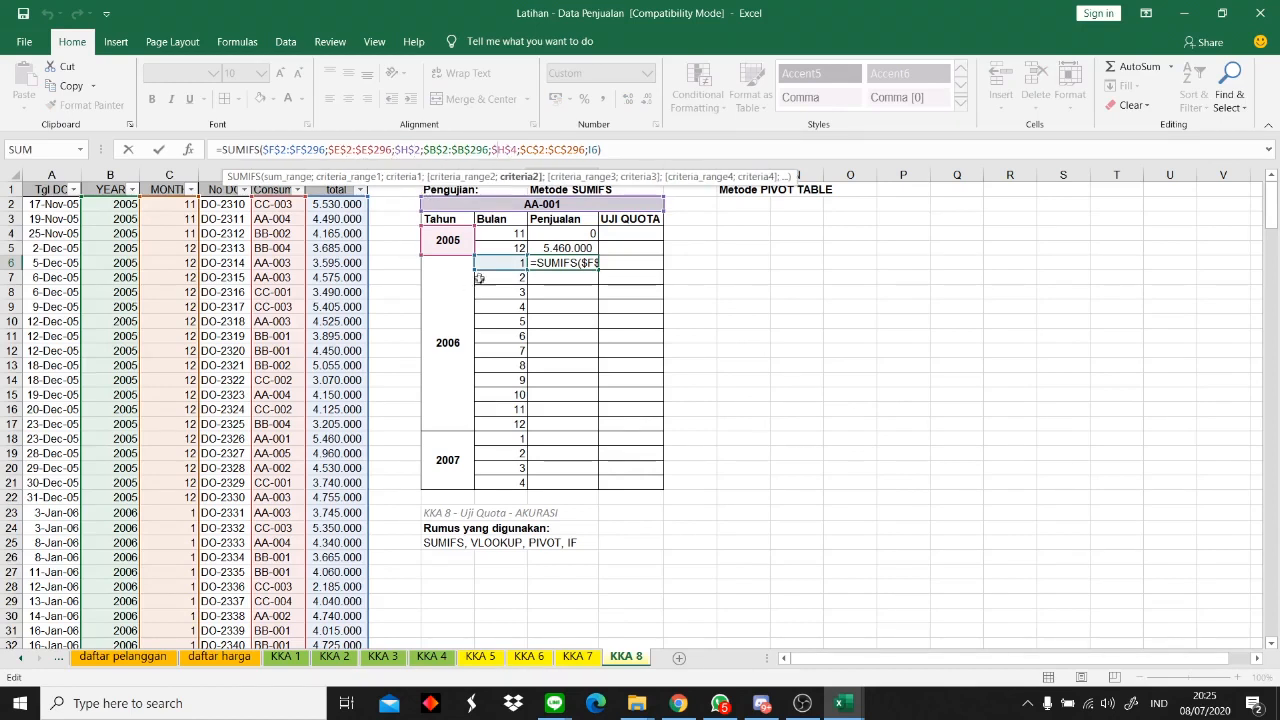
{"action": "key", "text": "BackSpace"}
{"action": "type", "text": "7"}
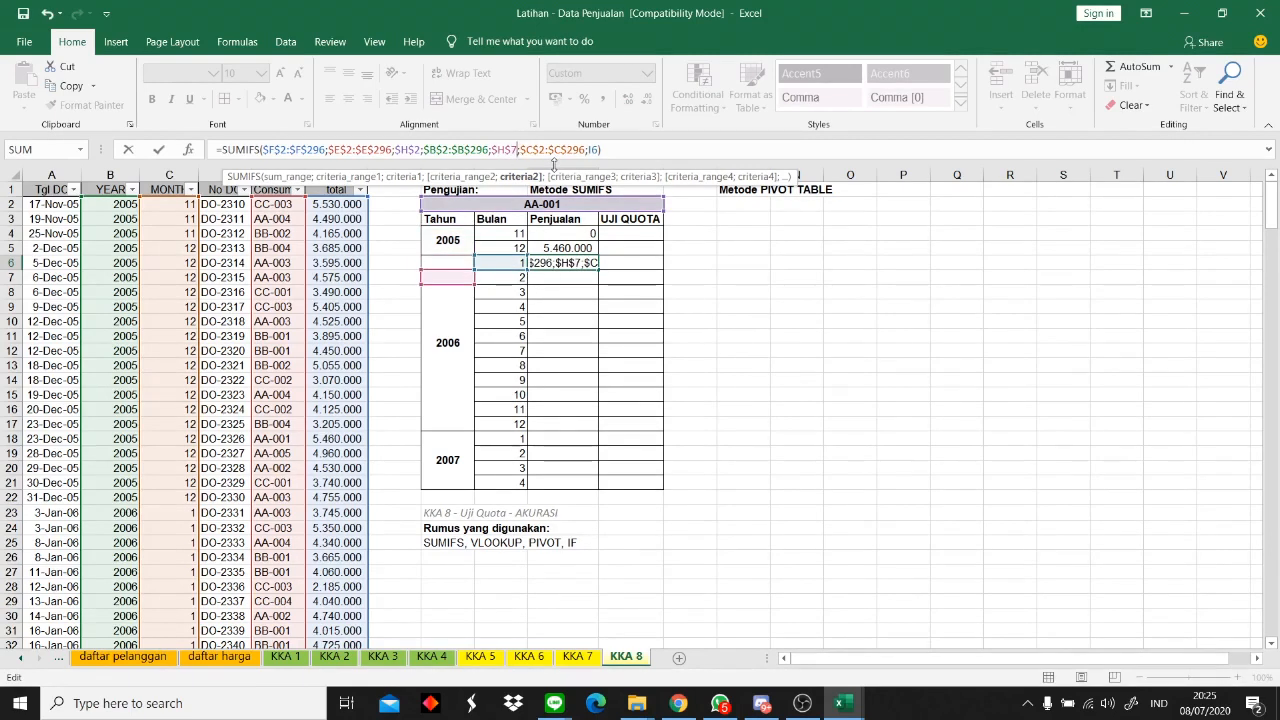
{"action": "key", "text": "BackSpace"}
{"action": "type", "text": "6"}
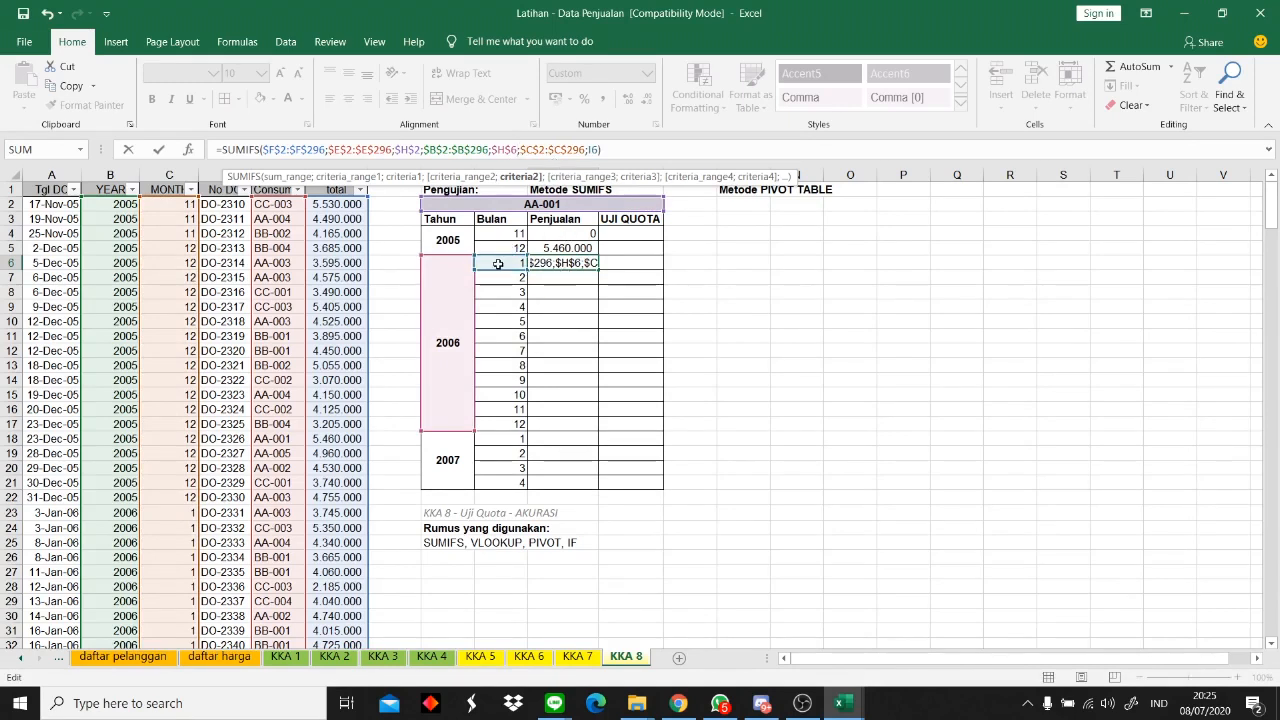
{"action": "left_click", "coordinate": [632, 148]}
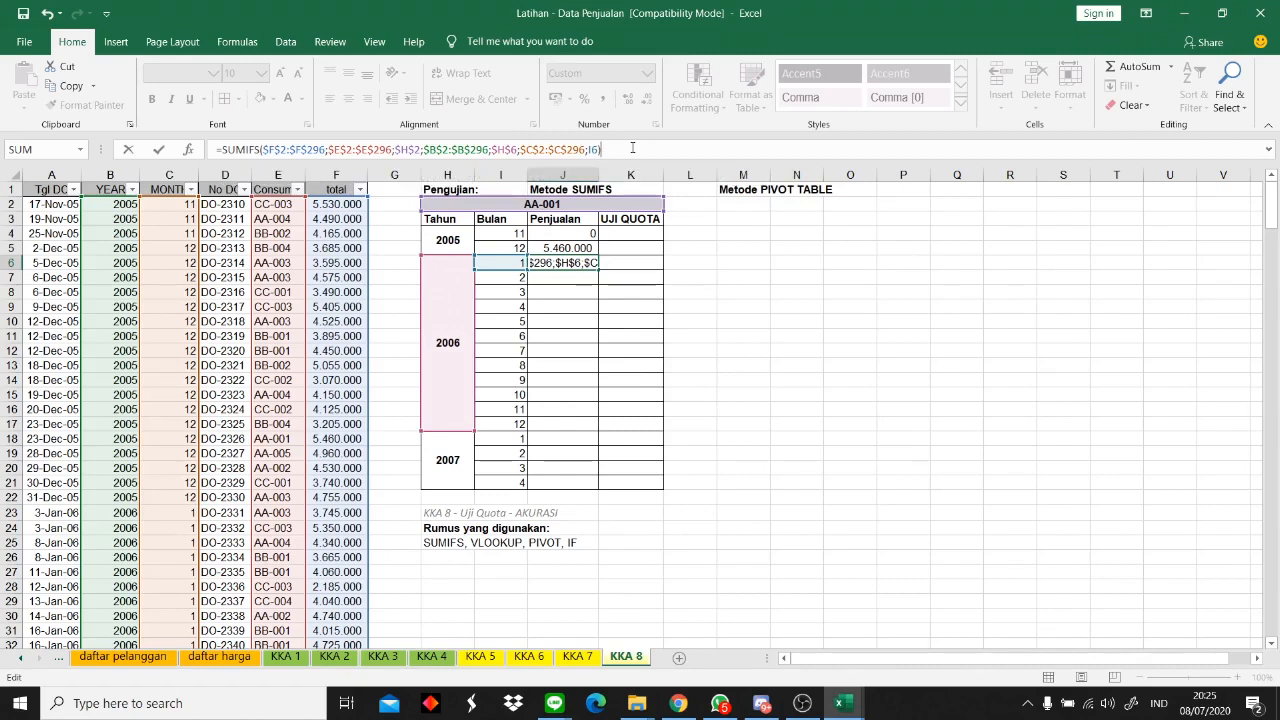
{"action": "key", "text": "Return"}
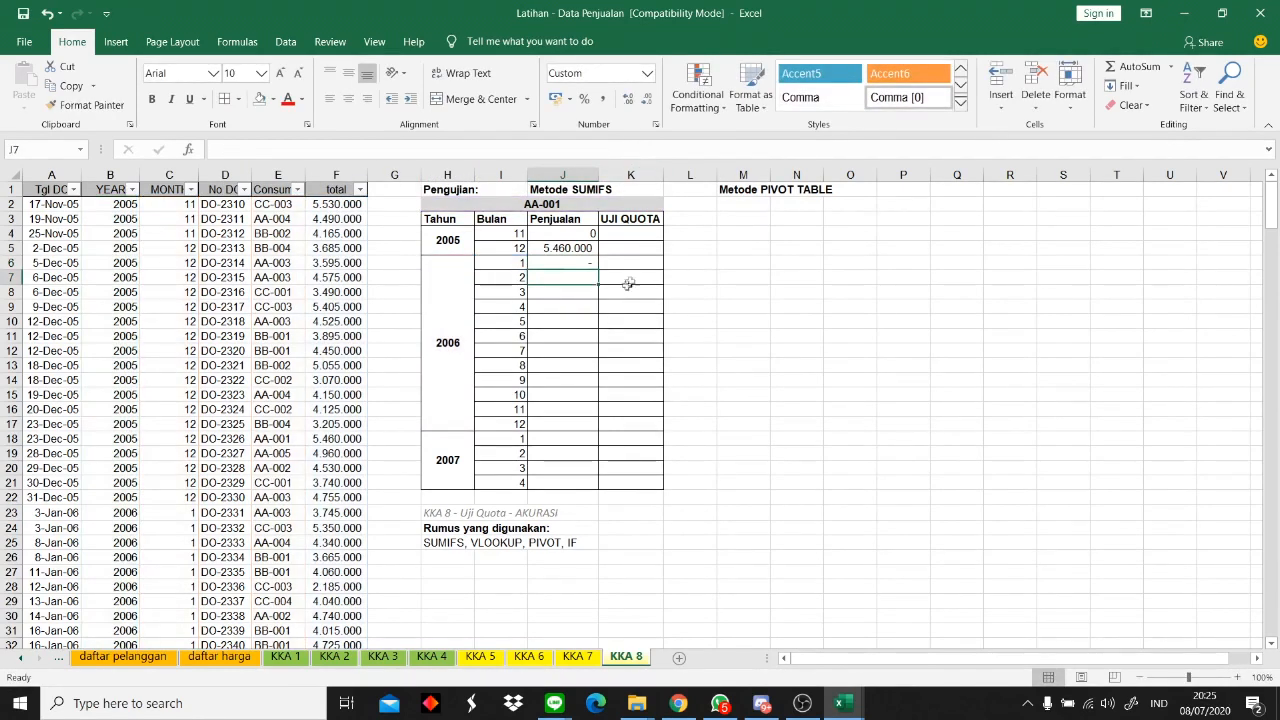
- Apply the comma style to J6 and fill its formula down to J17 for all months of 2006
{"action": "left_click", "coordinate": [578, 263]}
{"action": "left_click", "coordinate": [602, 101]}
{"action": "left_click_drag", "start_coordinate": [598, 270], "coordinate": [606, 429]}
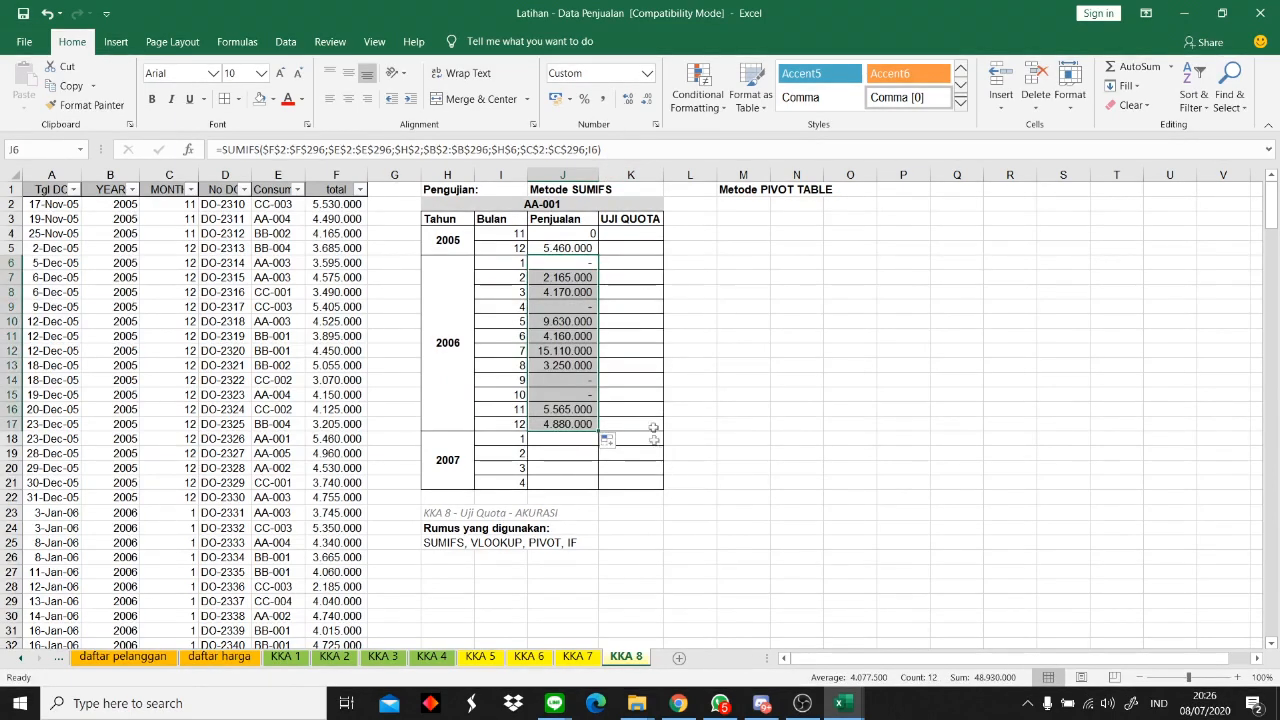
{"action": "left_click", "coordinate": [625, 365]}
- Copy the SUMIFS formula from J17 into J18 for month 1 of 2007
{"action": "left_click", "coordinate": [565, 424]}
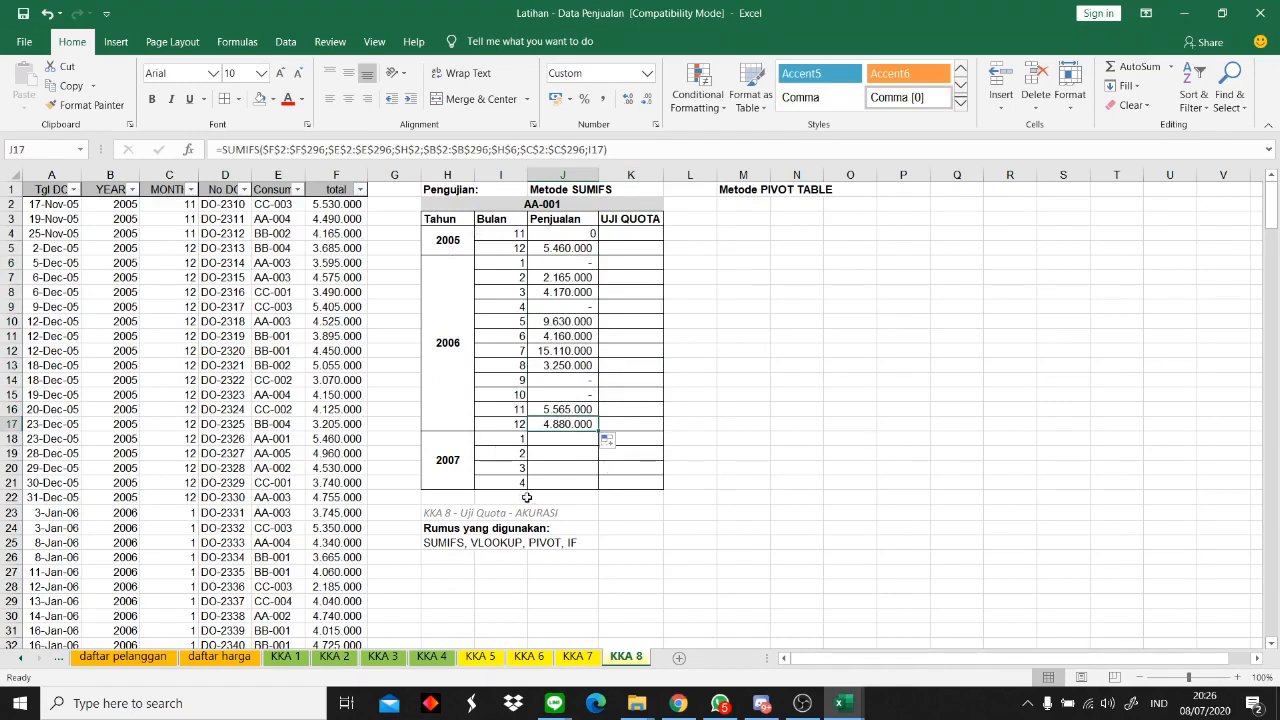
{"action": "left_click", "coordinate": [561, 458]}
{"action": "left_click", "coordinate": [569, 429]}
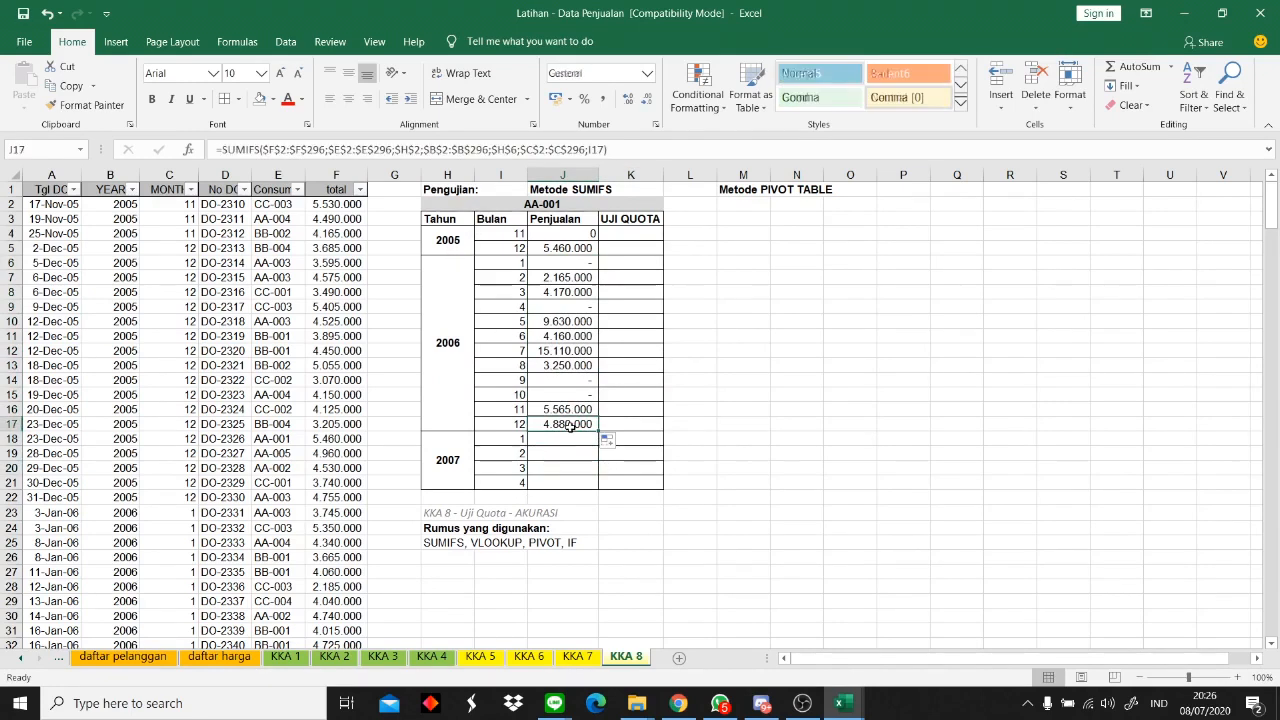
{"action": "key", "text": "ctrl+c"}
{"action": "left_click", "coordinate": [570, 438]}
{"action": "key", "text": "ctrl+v"}
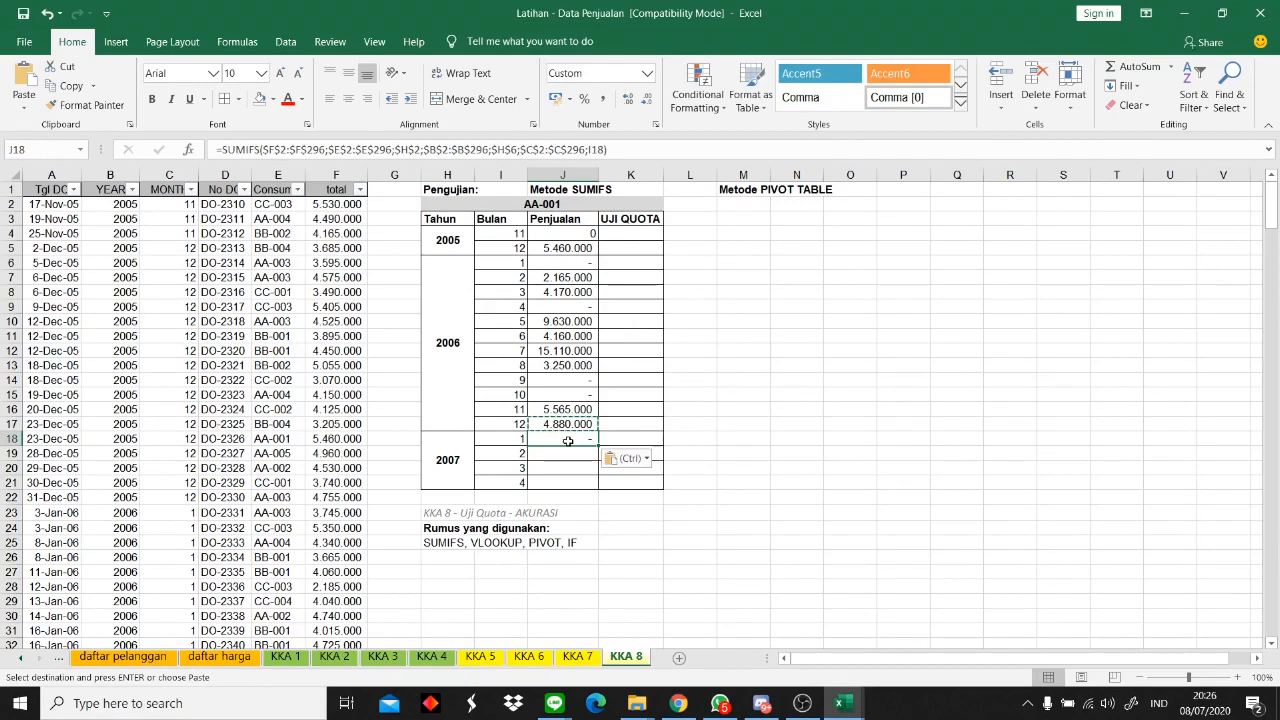
- Change the year criterion in J18's SUMIFS formula to $H$18 so it refers to 2007
{"action": "left_click", "coordinate": [586, 150]}
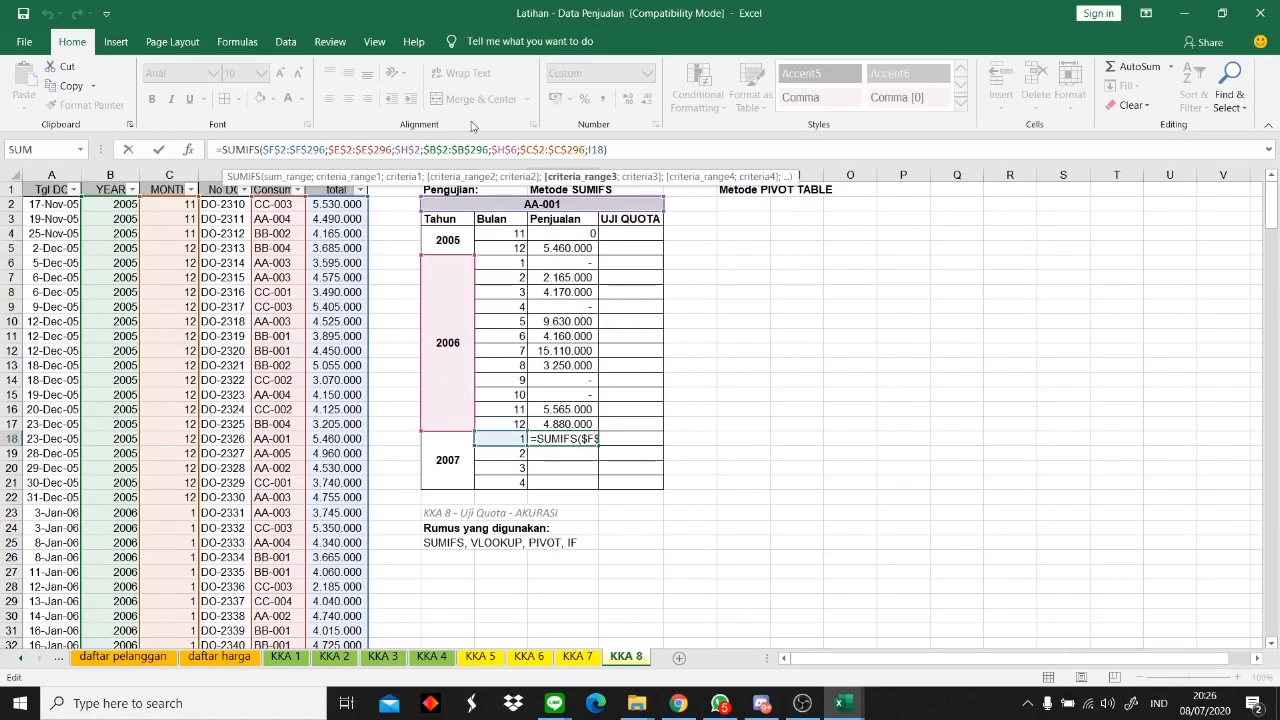
{"action": "left_click", "coordinate": [516, 150]}
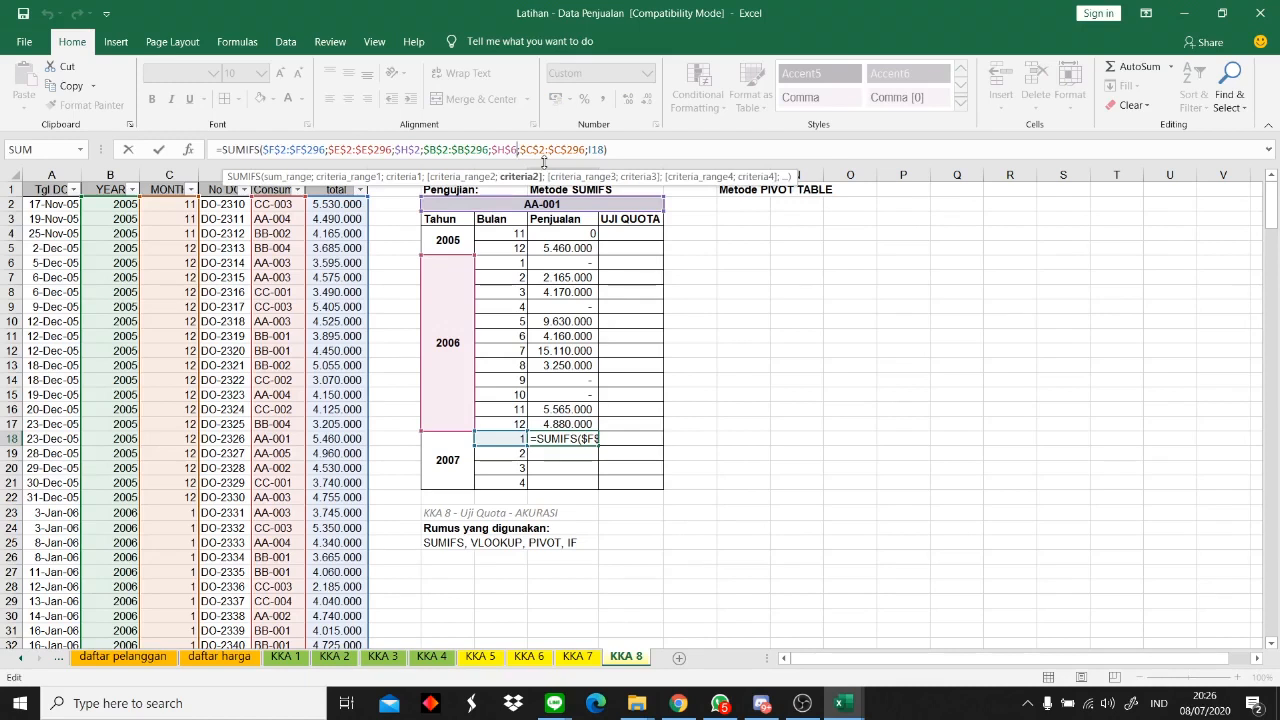
{"action": "key", "text": "BackSpace"}
{"action": "type", "text": "17"}
{"action": "key", "text": "BackSpace"}
{"action": "type", "text": "8"}
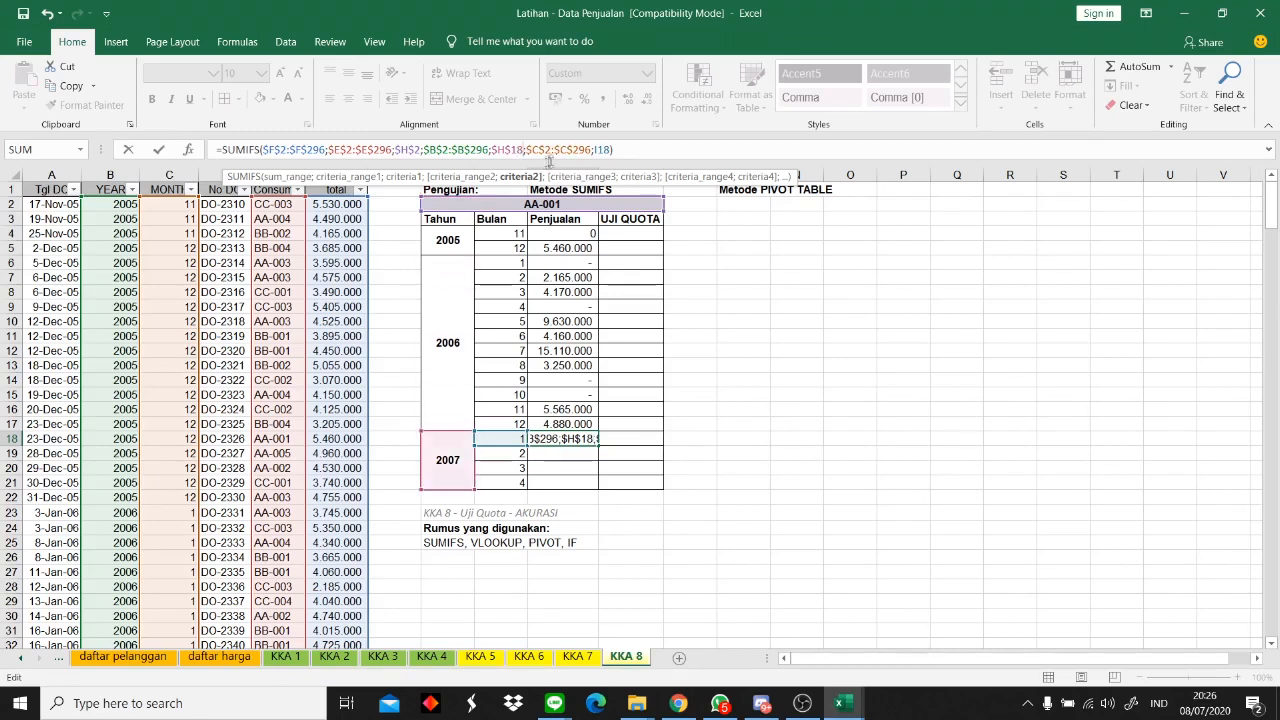
{"action": "left_click", "coordinate": [628, 150]}
{"action": "key", "text": "Return"}
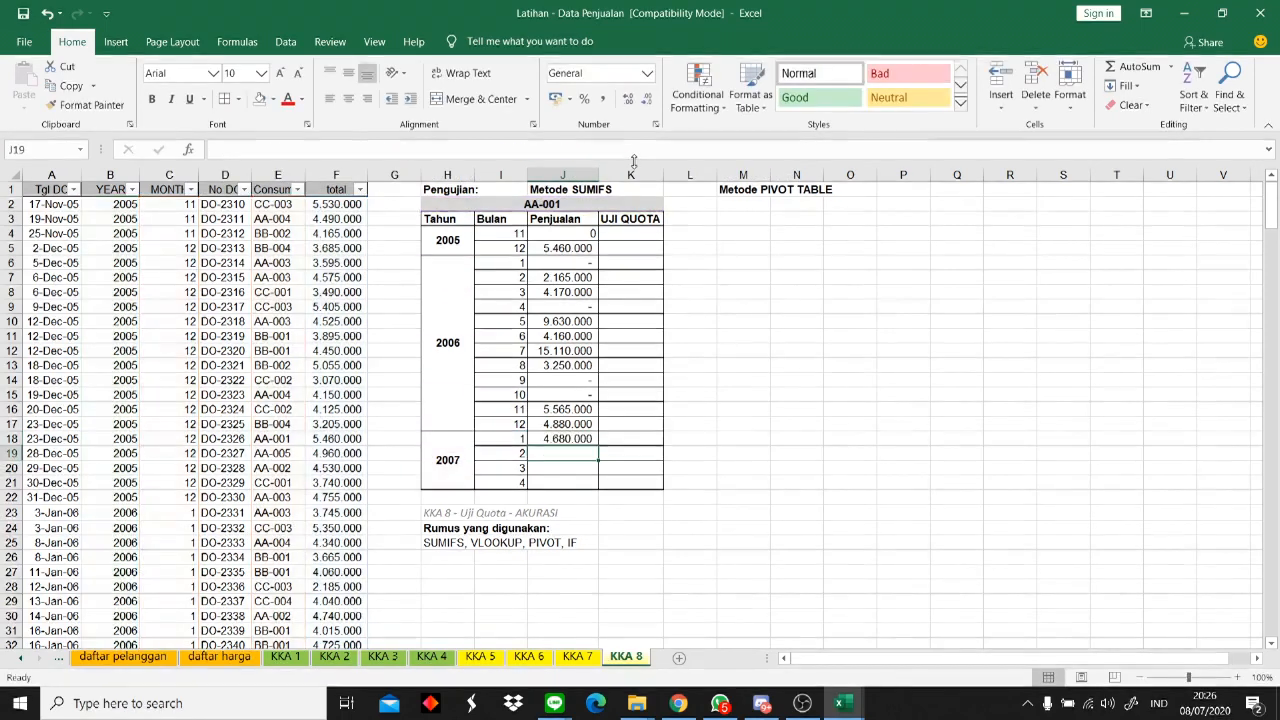
- Fill the J18 formula down to J21 for the remaining months of 2007
{"action": "left_click", "coordinate": [585, 442]}
{"action": "left_click_drag", "start_coordinate": [597, 446], "coordinate": [597, 485]}
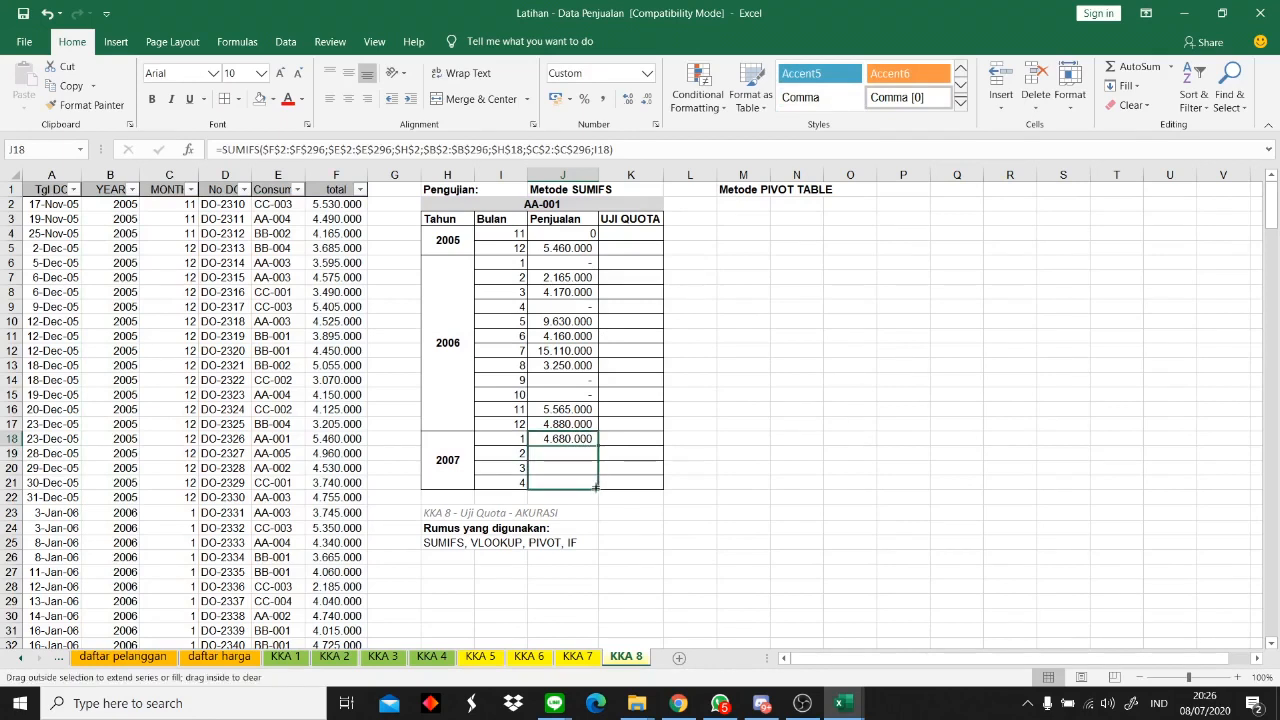
{"action": "left_click", "coordinate": [630, 467]}
- Apply the comma number style to J4 and select the first UJI QUOTA cell, K4
{"action": "left_click", "coordinate": [562, 236]}
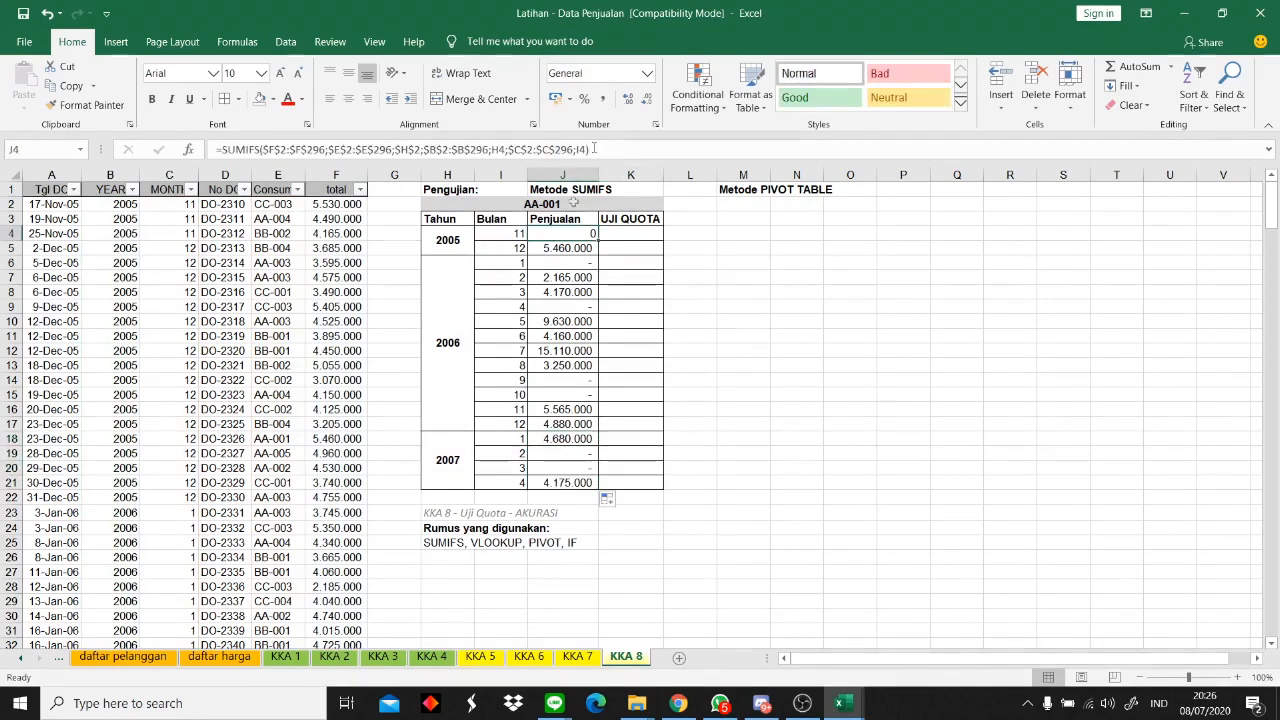
{"action": "left_click", "coordinate": [601, 99]}
{"action": "left_click", "coordinate": [684, 318]}
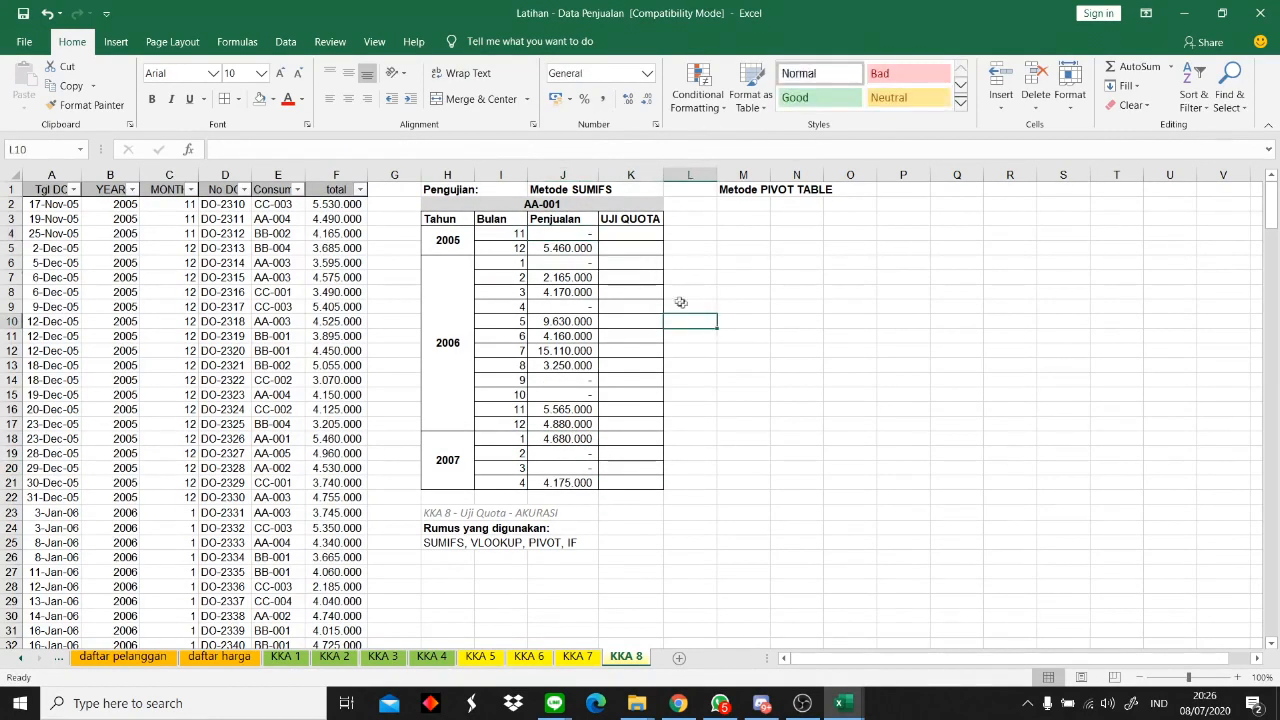
{"action": "left_click", "coordinate": [625, 233]}
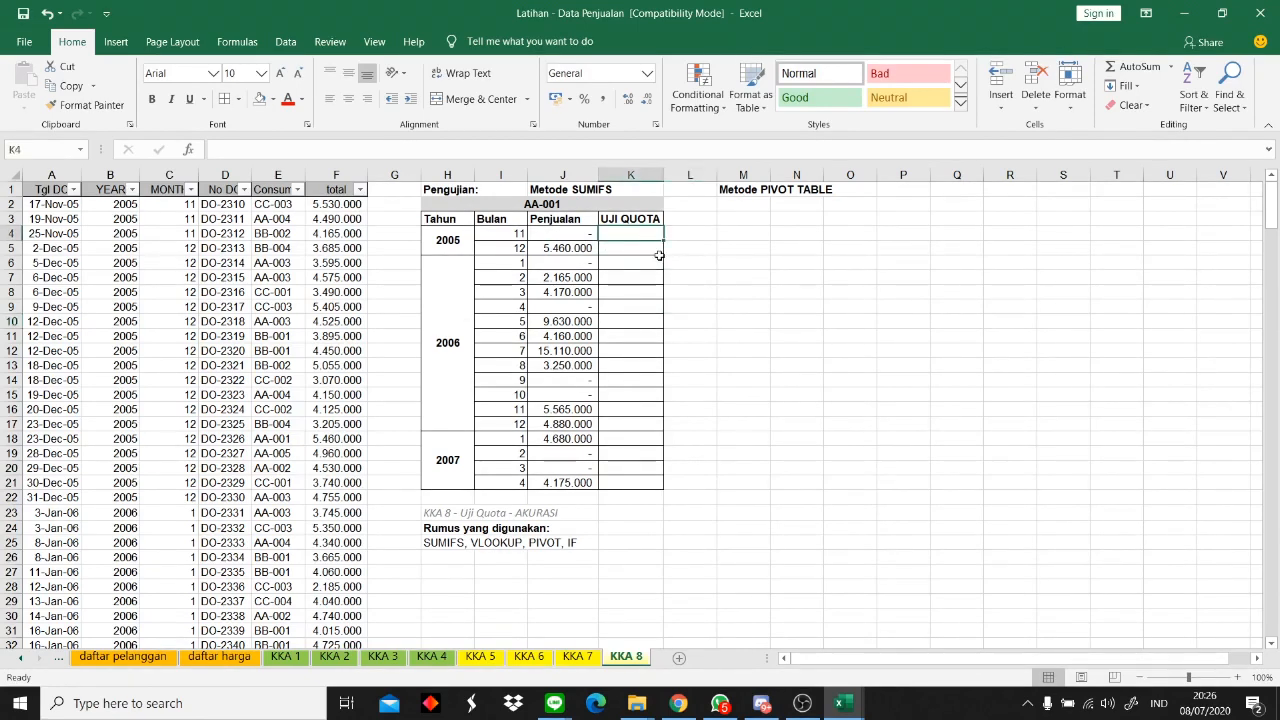
- Start an IF formula in K4 whose logical test contains a VLOOKUP of the customer code in H2
{"action": "type", "text": "="}
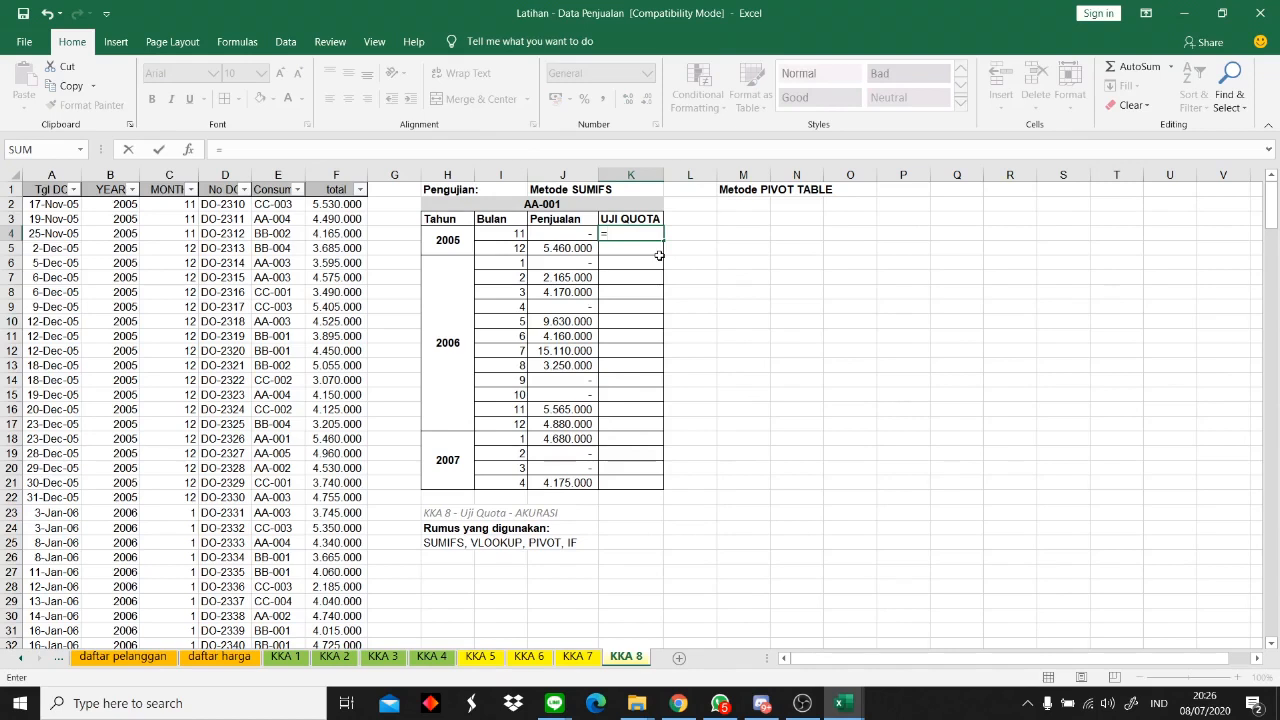
{"action": "type", "text": "IF"}
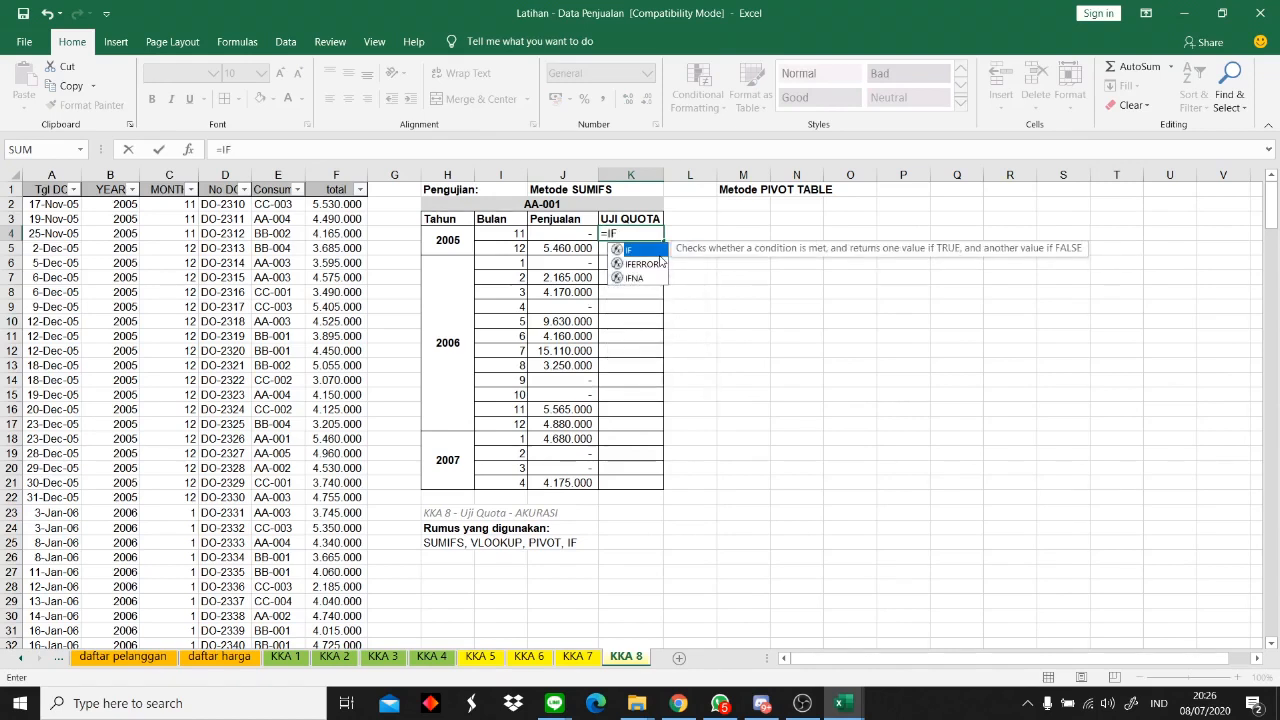
{"action": "type", "text": "(VLOOKUP"}
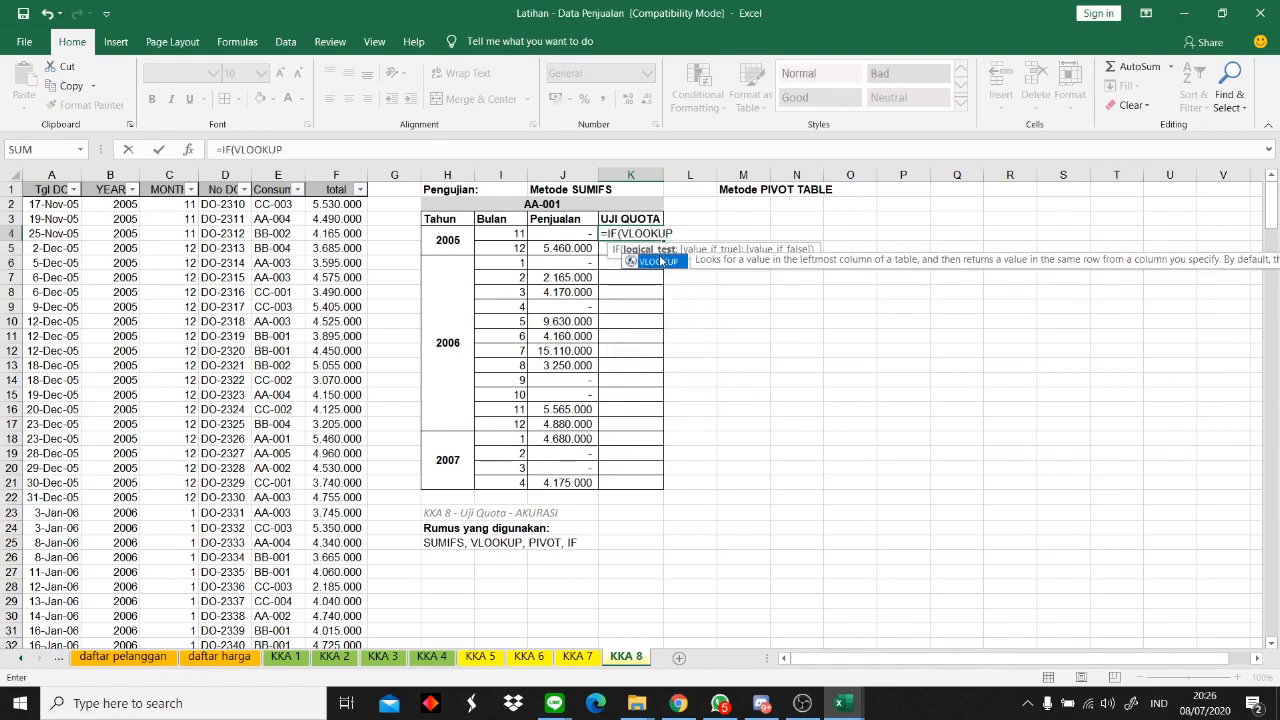
{"action": "type", "text": "("}
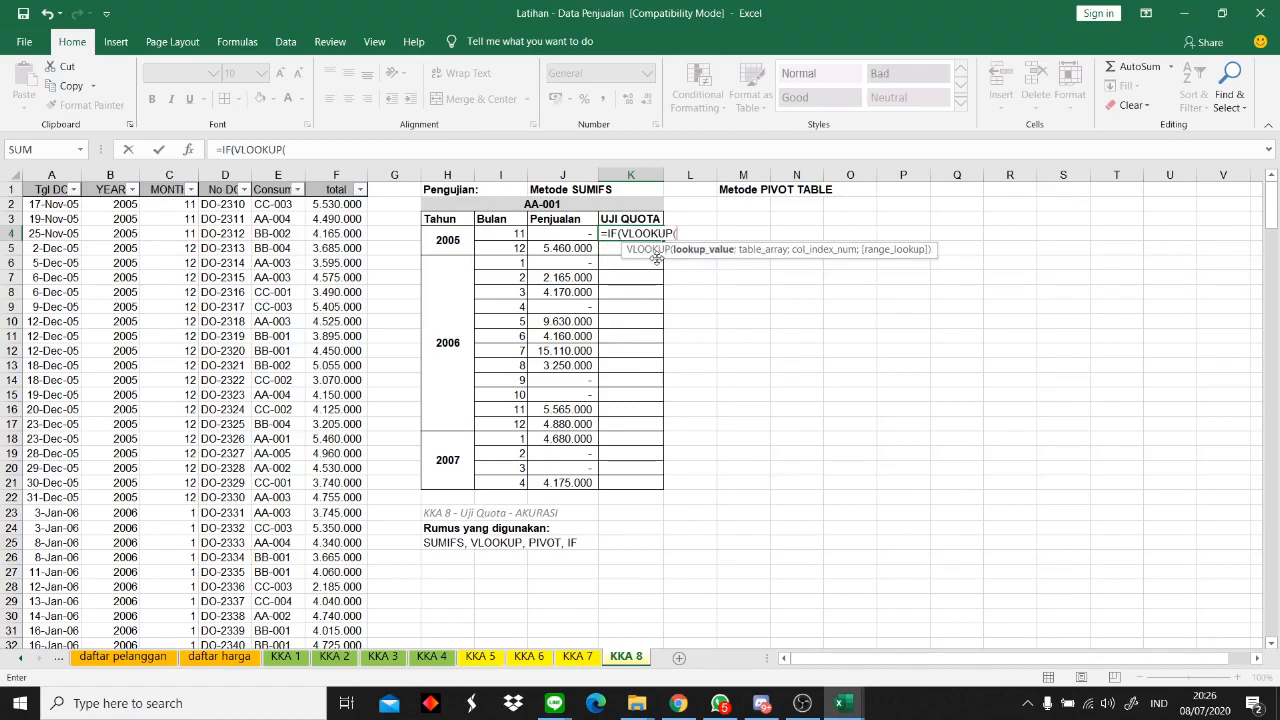
{"action": "left_click", "coordinate": [605, 205]}
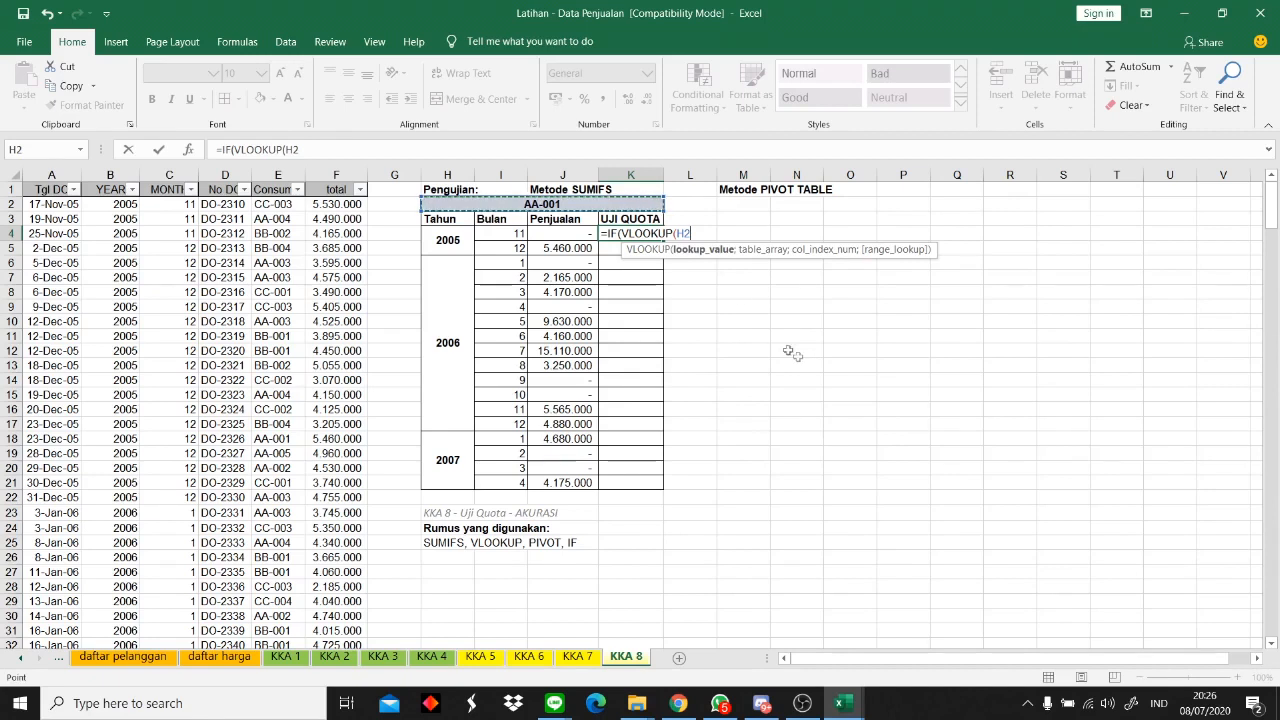
- Make the VLOOKUP's lookup value the absolute reference $H$2
{"action": "key", "text": "F2"}
{"action": "key", "text": "Left"}
{"action": "key", "text": "Left"}
{"action": "type", "text": "$"}
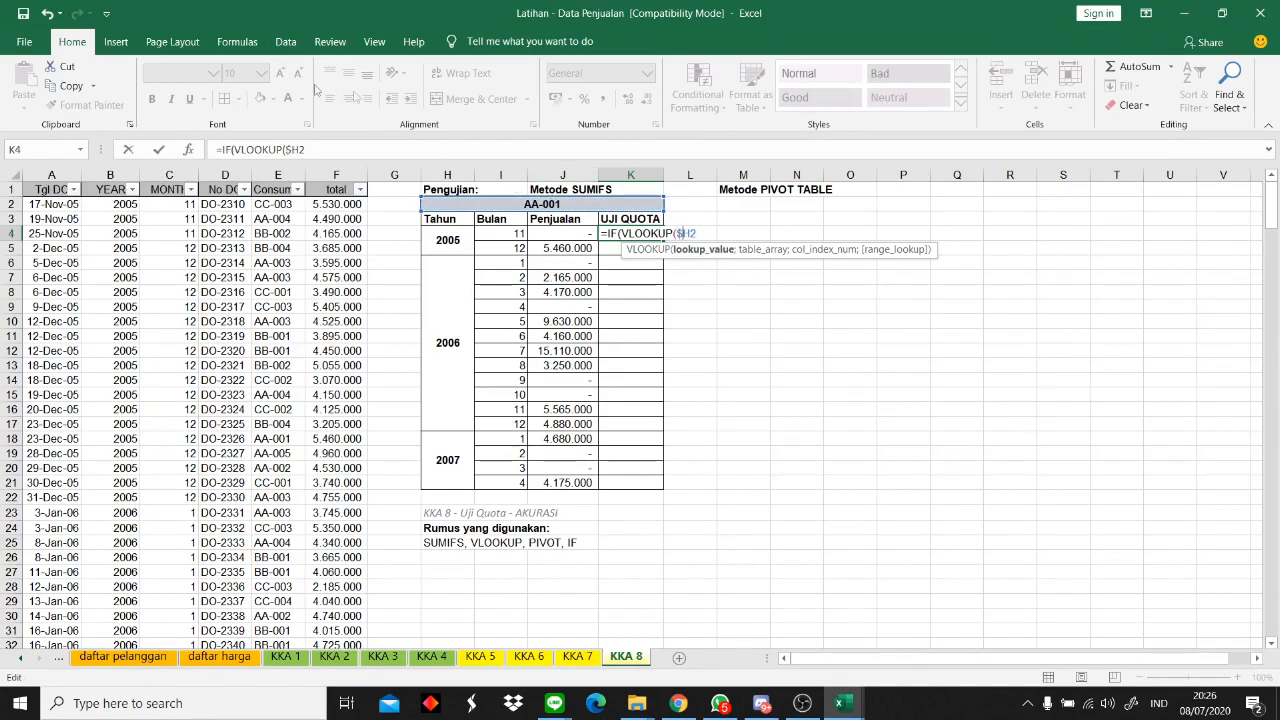
{"action": "key", "text": "Right"}
{"action": "type", "text": "$"}
{"action": "key", "text": "Right"}
{"action": "type", "text": ";"}
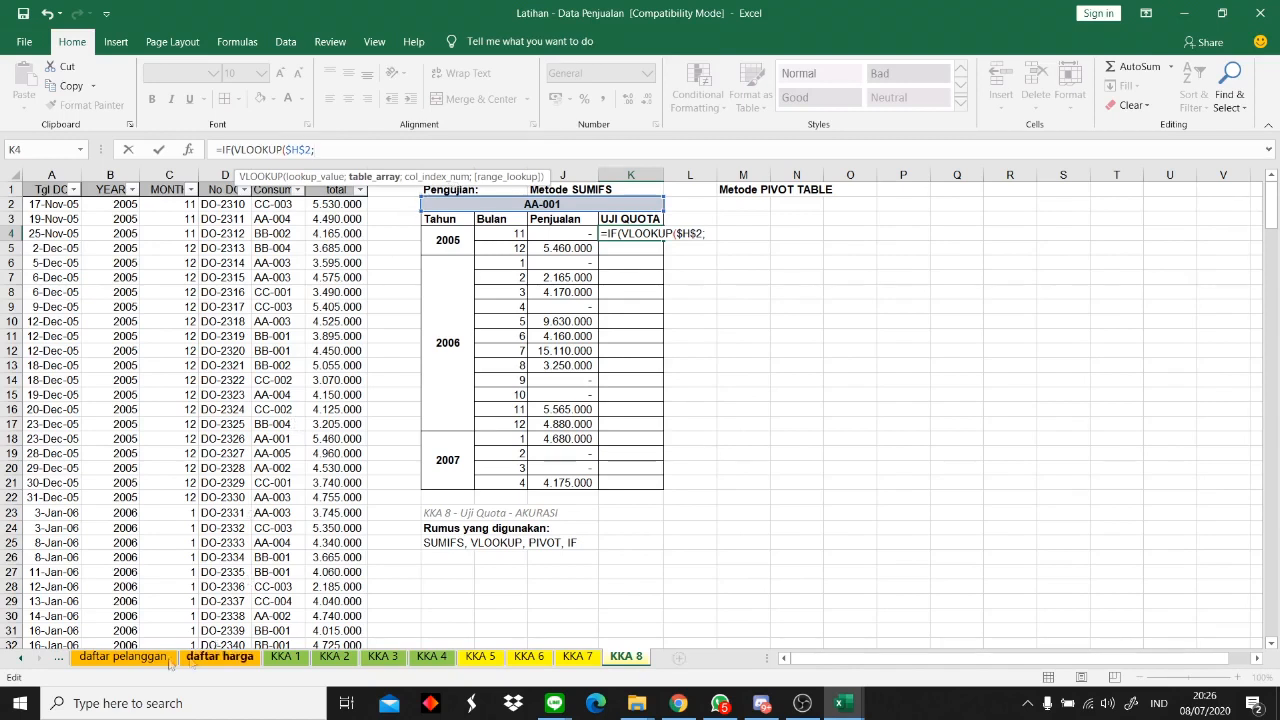
- Set the VLOOKUP table to 'daftar pelanggan'!$B$1:$E$14 with column index 3 and exact match 0
{"action": "left_click", "coordinate": [123, 656]}
{"action": "left_click_drag", "start_coordinate": [87, 193], "coordinate": [462, 382]}
{"action": "left_click", "coordinate": [411, 149]}
{"action": "type", "text": "$"}
{"action": "key", "text": "Right"}
{"action": "type", "text": "$14;"}
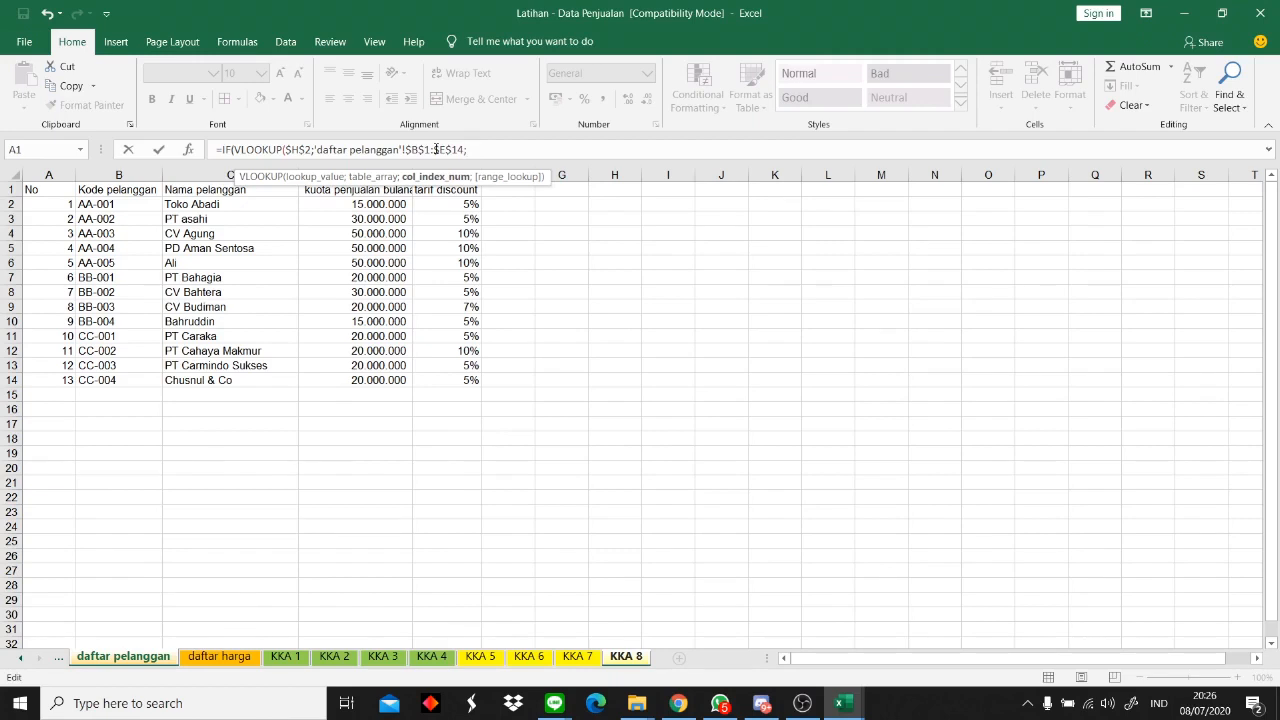
{"action": "type", "text": "3;0)="}
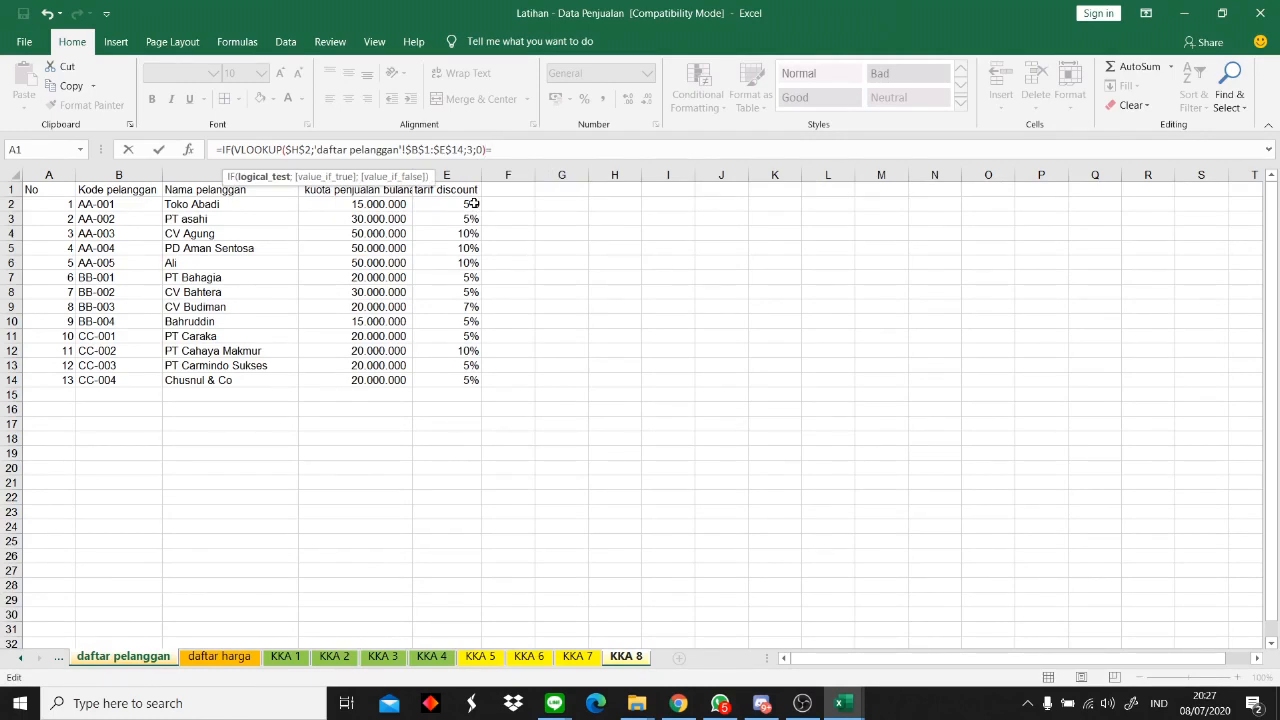
{"action": "left_click", "coordinate": [626, 657]}
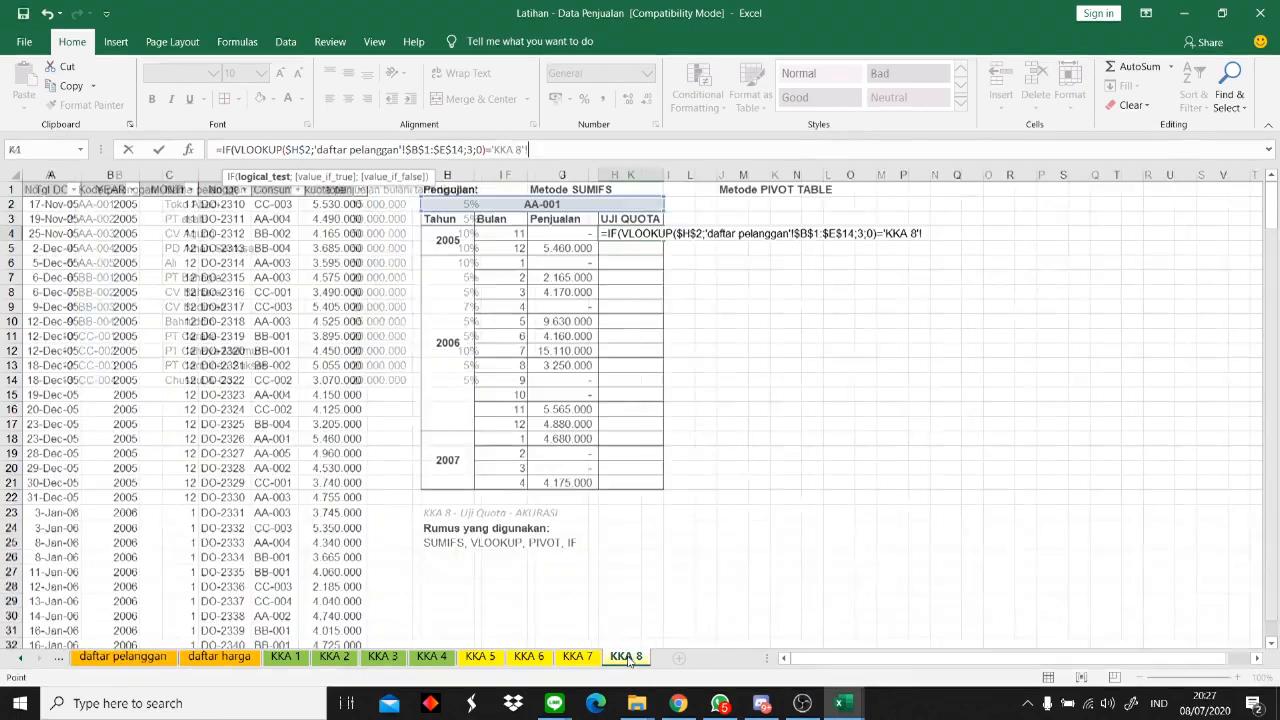
{"action": "key", "text": "BackSpace"}
{"action": "key", "text": "BackSpace"}
{"action": "key", "text": "BackSpace"}
{"action": "key", "text": "BackSpace"}
{"action": "key", "text": "BackSpace"}
{"action": "key", "text": "BackSpace"}
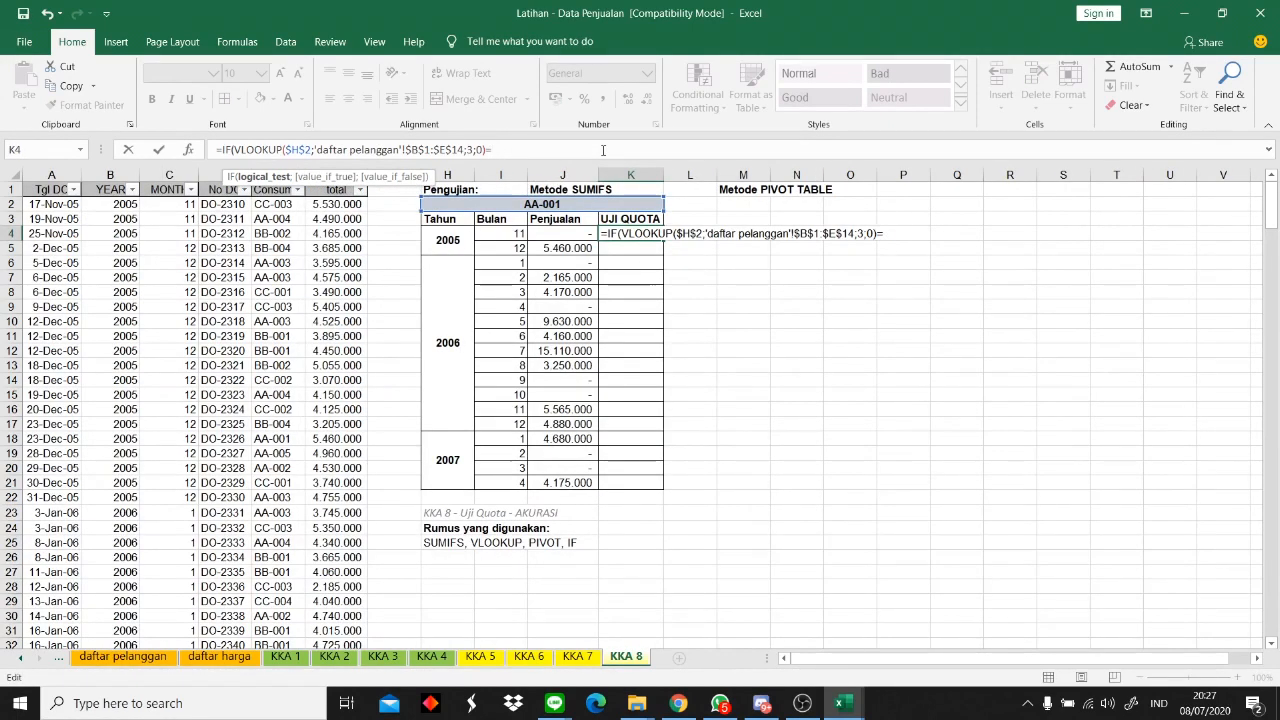
{"action": "left_click_drag", "start_coordinate": [234, 149], "coordinate": [496, 151]}
{"action": "left_click", "coordinate": [522, 151]}
{"action": "left_click", "coordinate": [123, 656]}
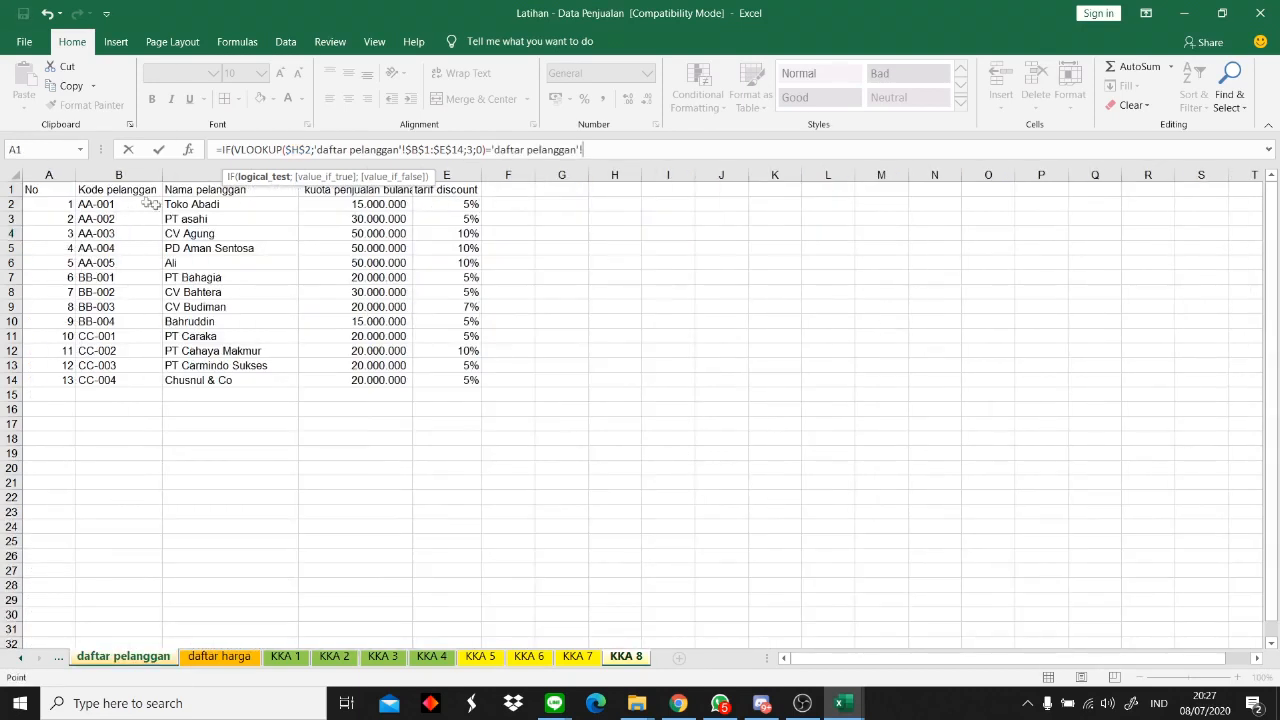
{"action": "left_click", "coordinate": [625, 660]}
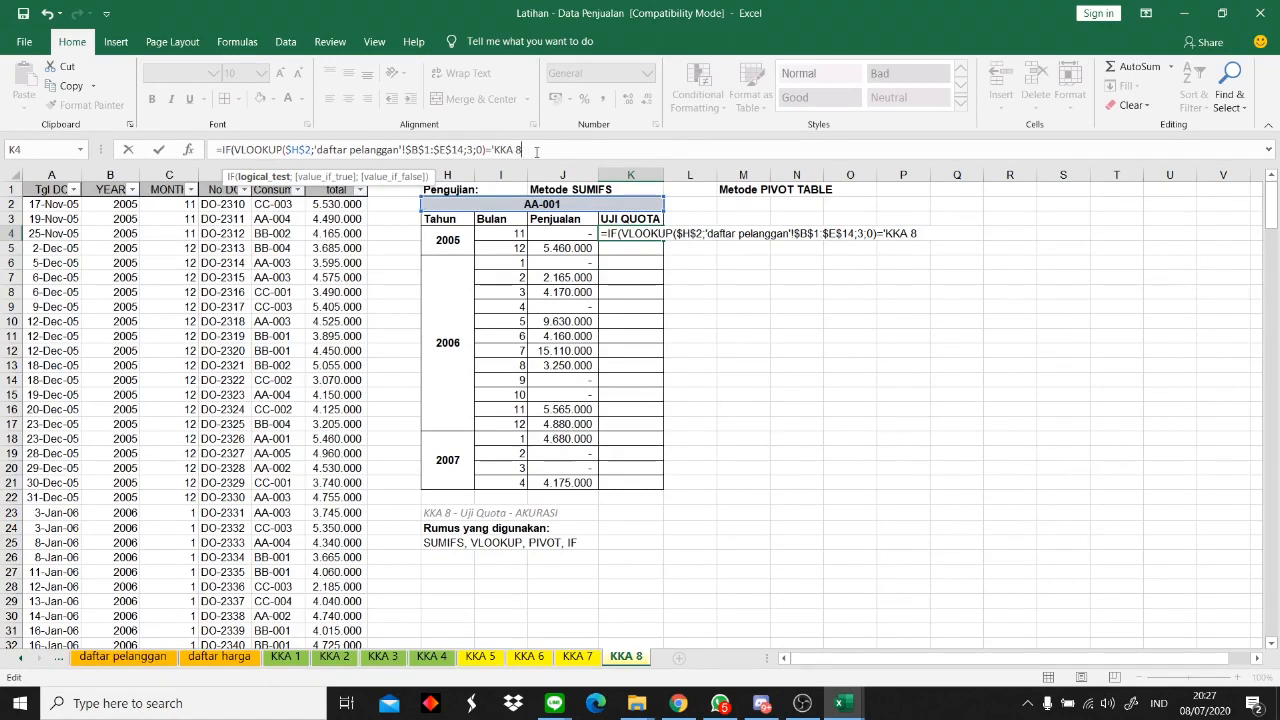
- Make the logical test compare the month's sales in J4 with the looked-up quota using <=
{"action": "key", "text": "BackSpace"}
{"action": "key", "text": "BackSpace"}
{"action": "left_click", "coordinate": [573, 233]}
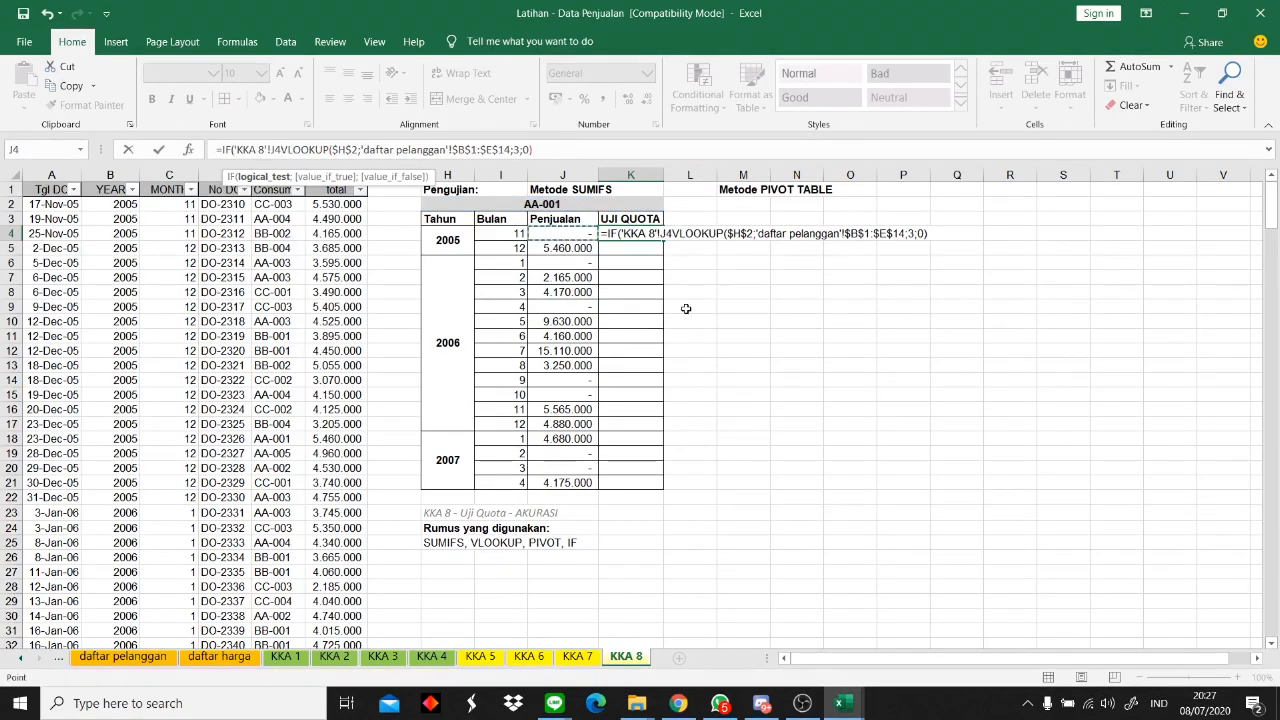
{"action": "type", "text": "<="}
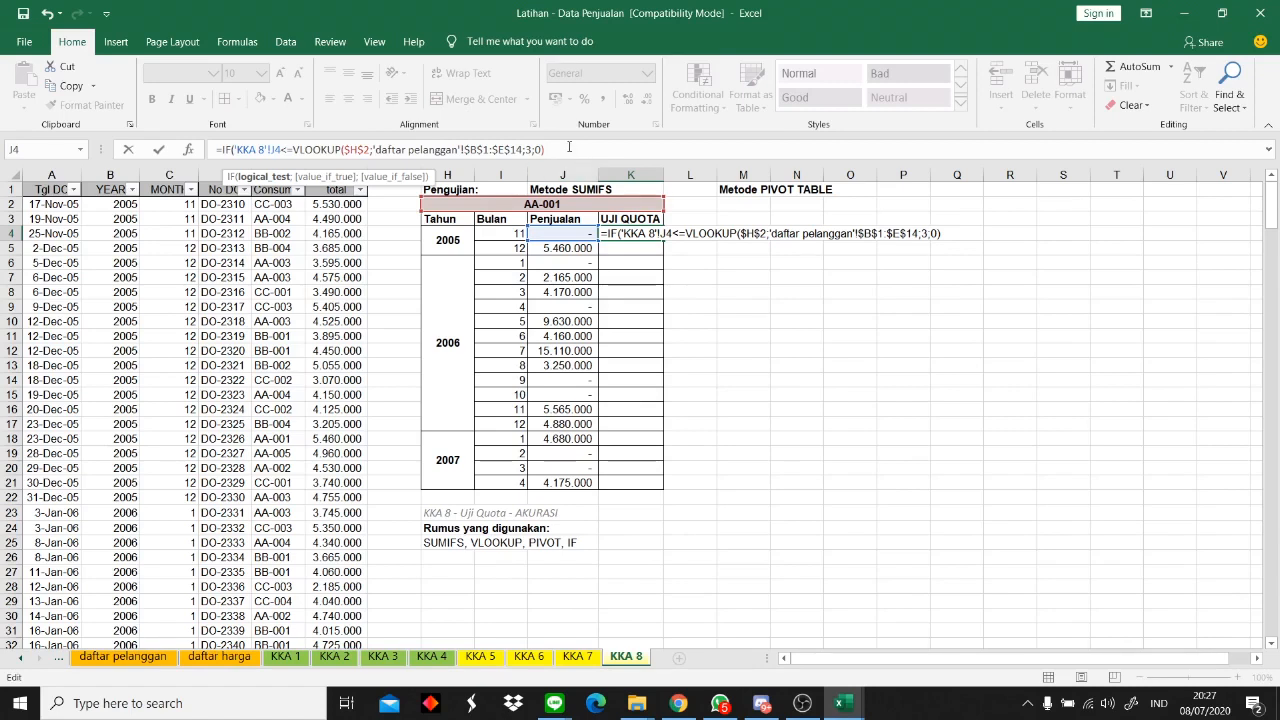
- Complete the K4 IF formula so it returns "SESUAI" when true and "TIDAK SESUAI" when false
{"action": "type", "text": ";"}
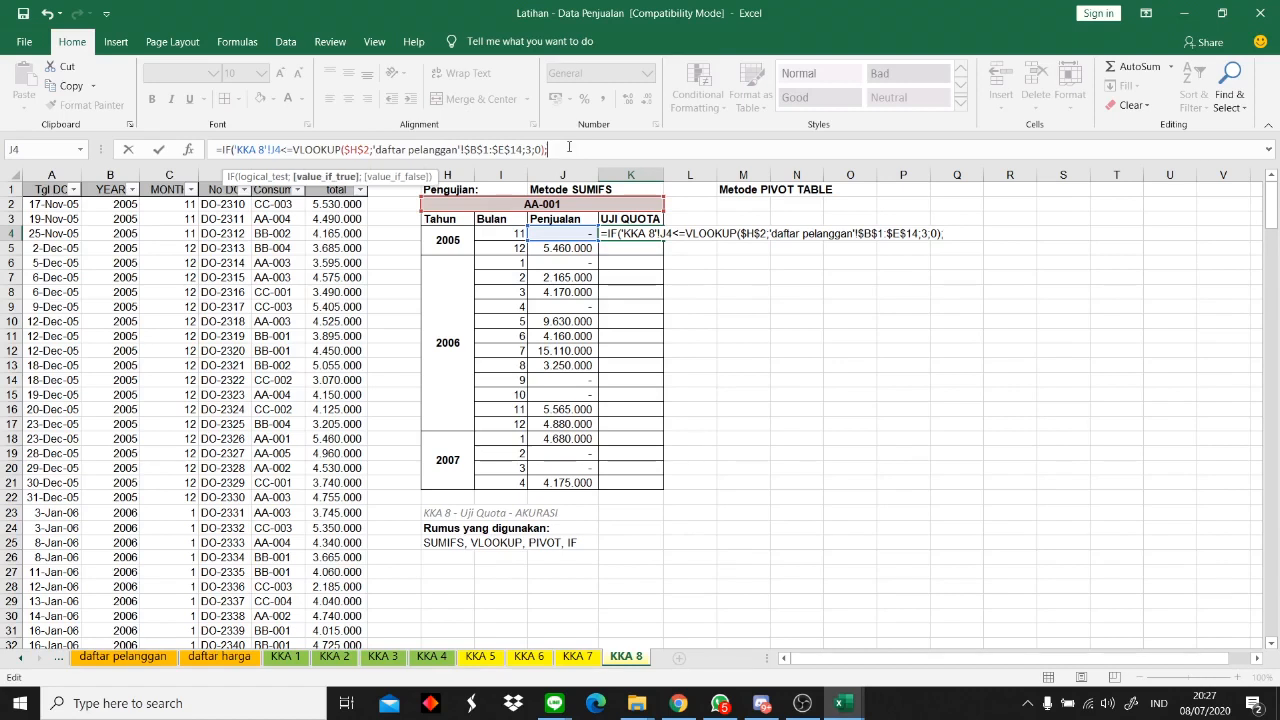
{"action": "key", "text": "Return"}
{"action": "type", "text": ";"}
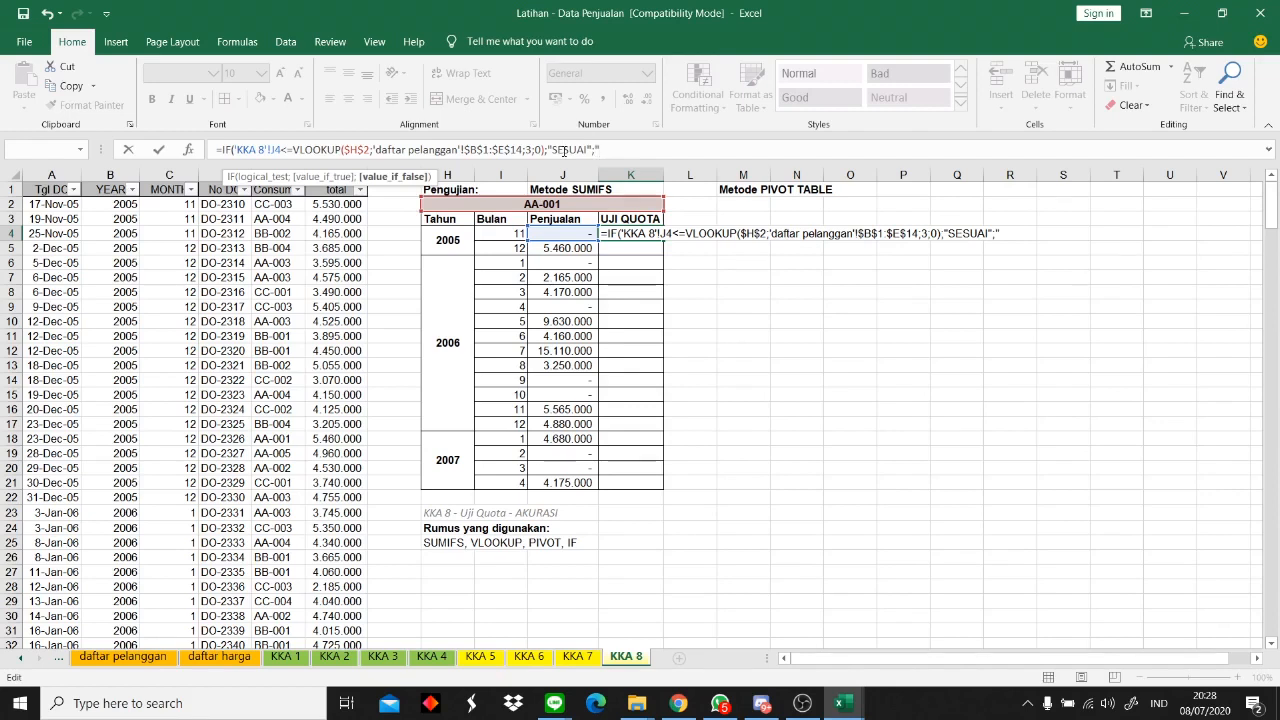
{"action": "type", "text": "\"TIDAK SESUAI\")"}
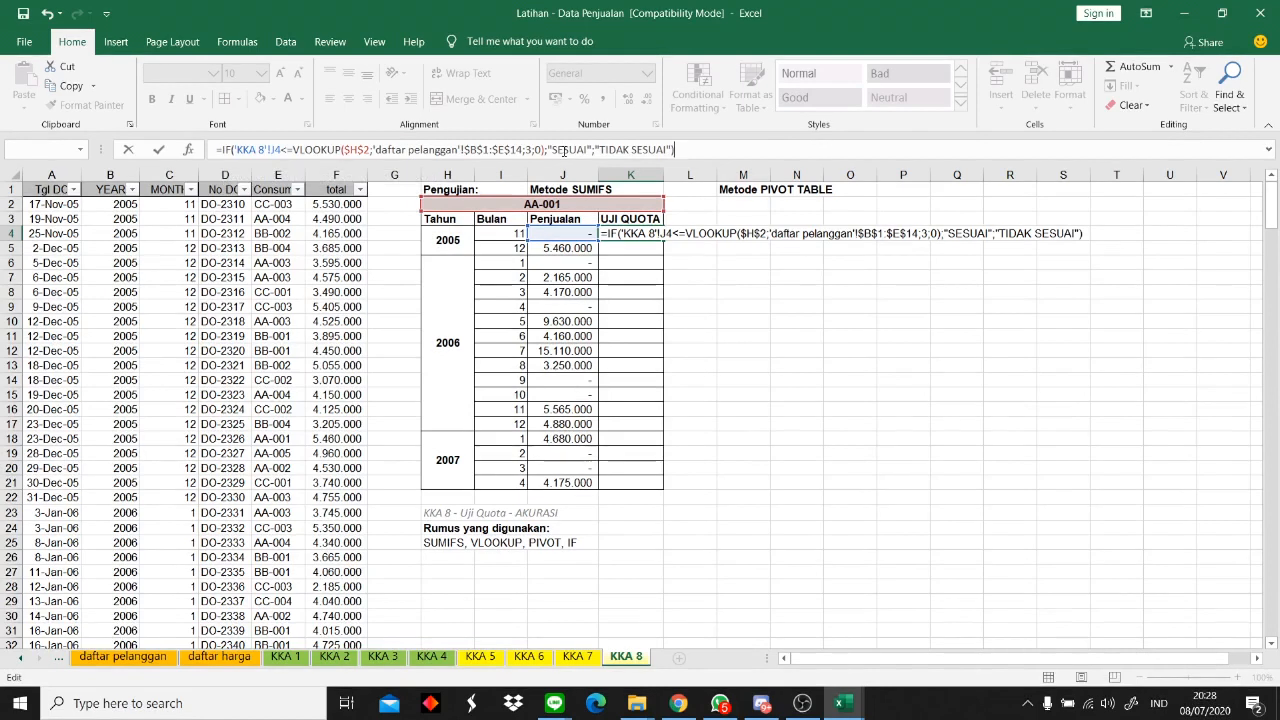
{"action": "key", "text": "Return"}
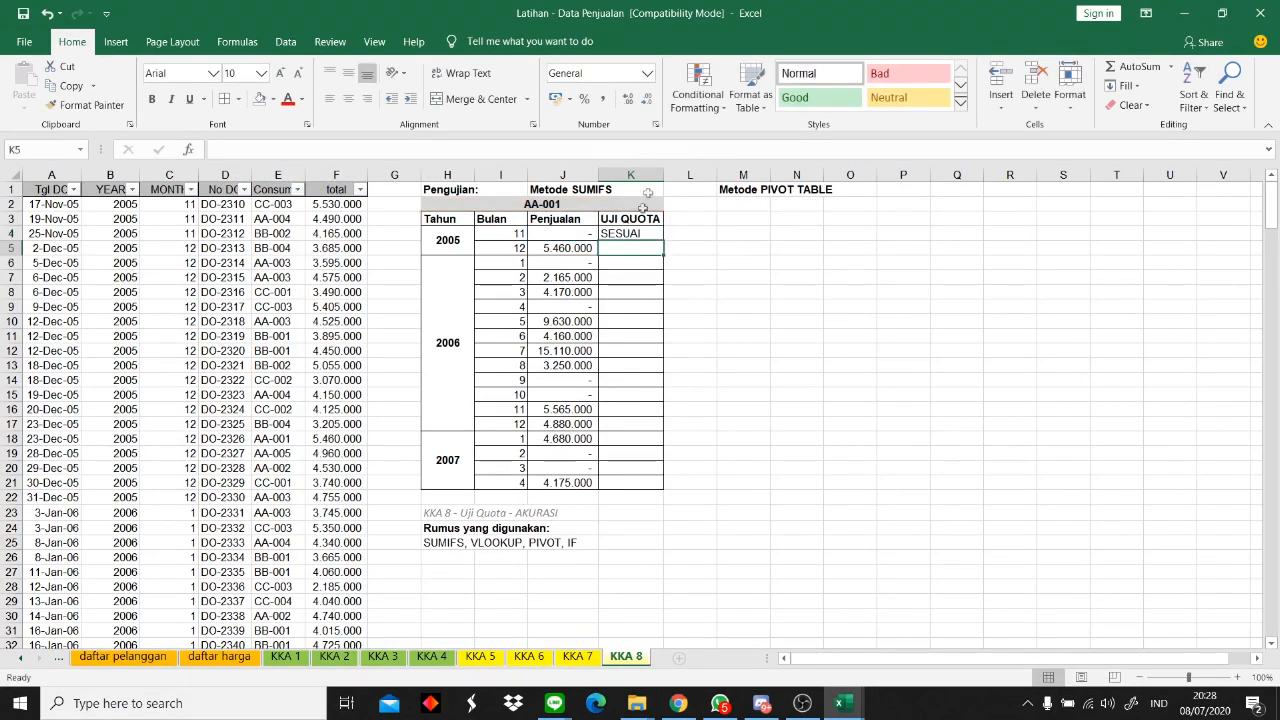
- Check the K4 quota test formula and fill it down to K21 for all remaining months
{"action": "left_click", "coordinate": [633, 234]}
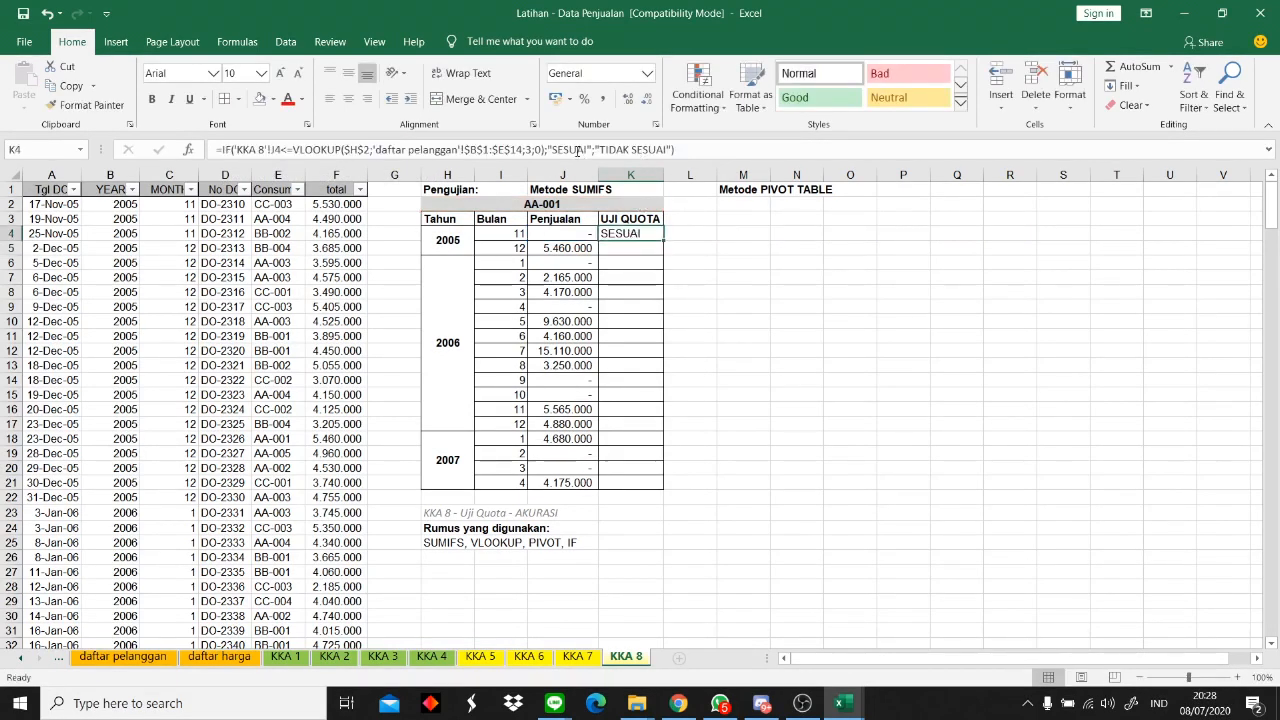
{"action": "left_click", "coordinate": [578, 151]}
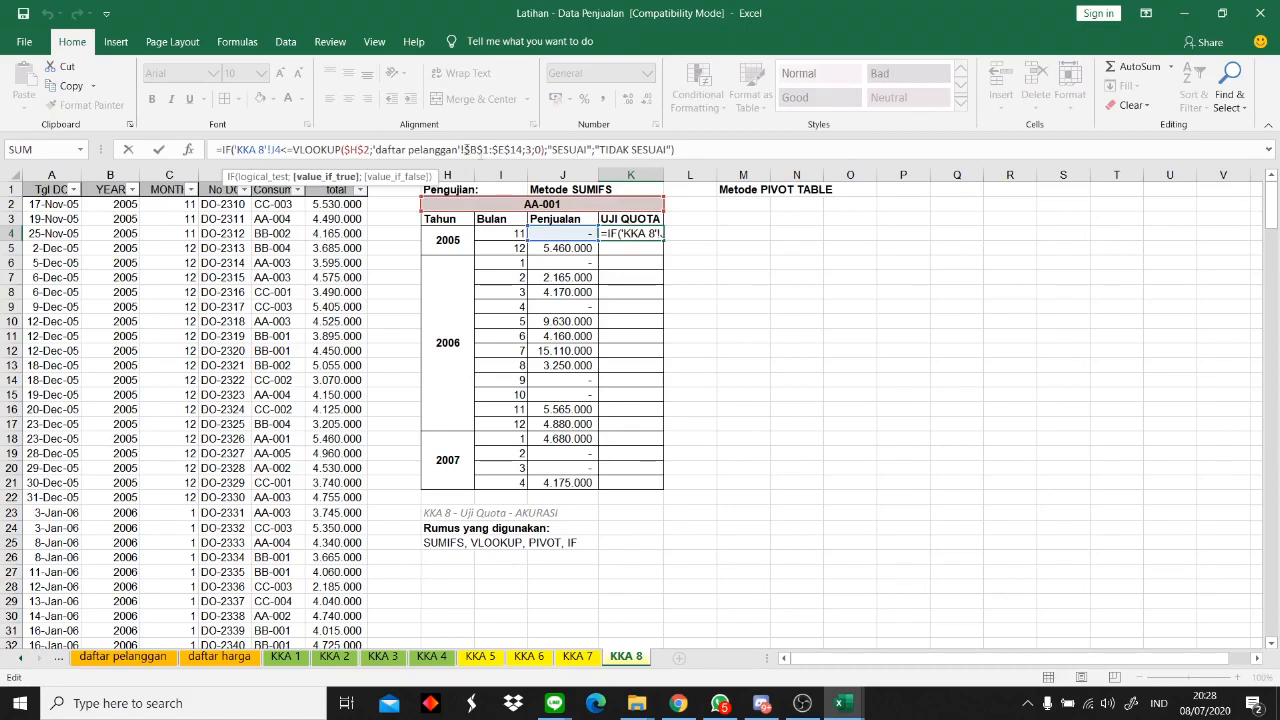
{"action": "left_click", "coordinate": [645, 238]}
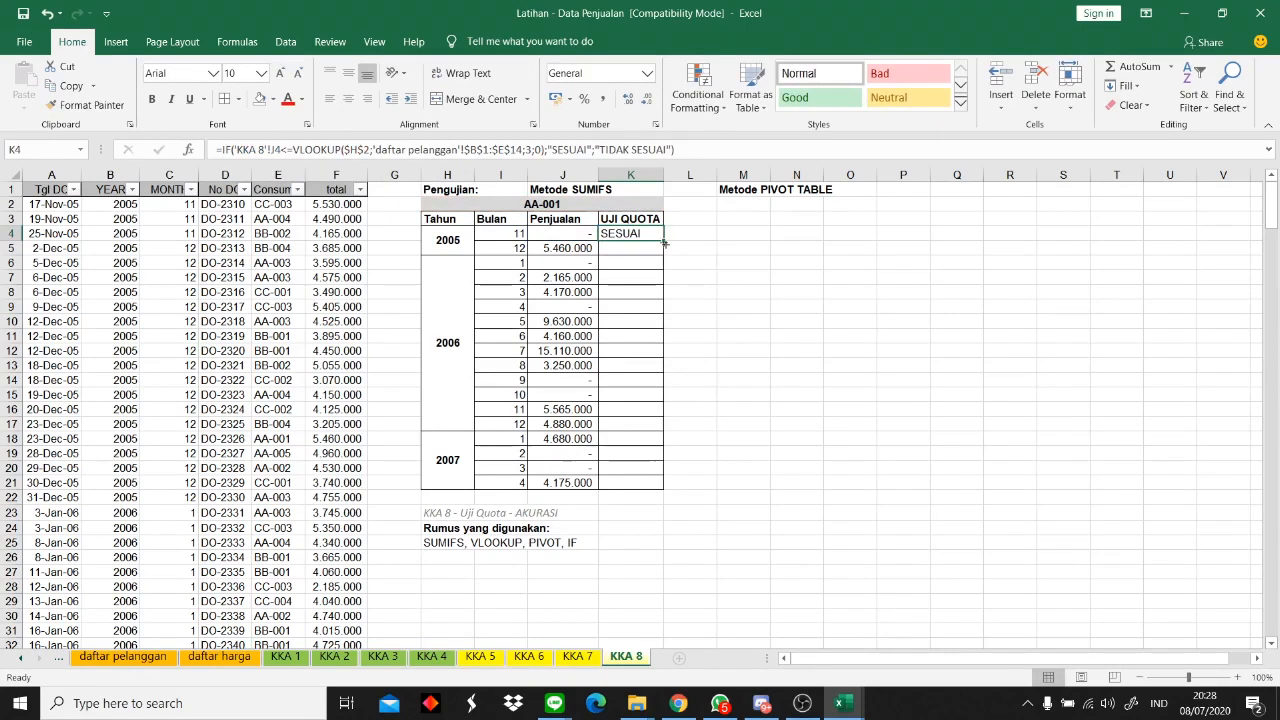
{"action": "left_click_drag", "start_coordinate": [665, 242], "coordinate": [674, 489]}
{"action": "left_click", "coordinate": [730, 438]}
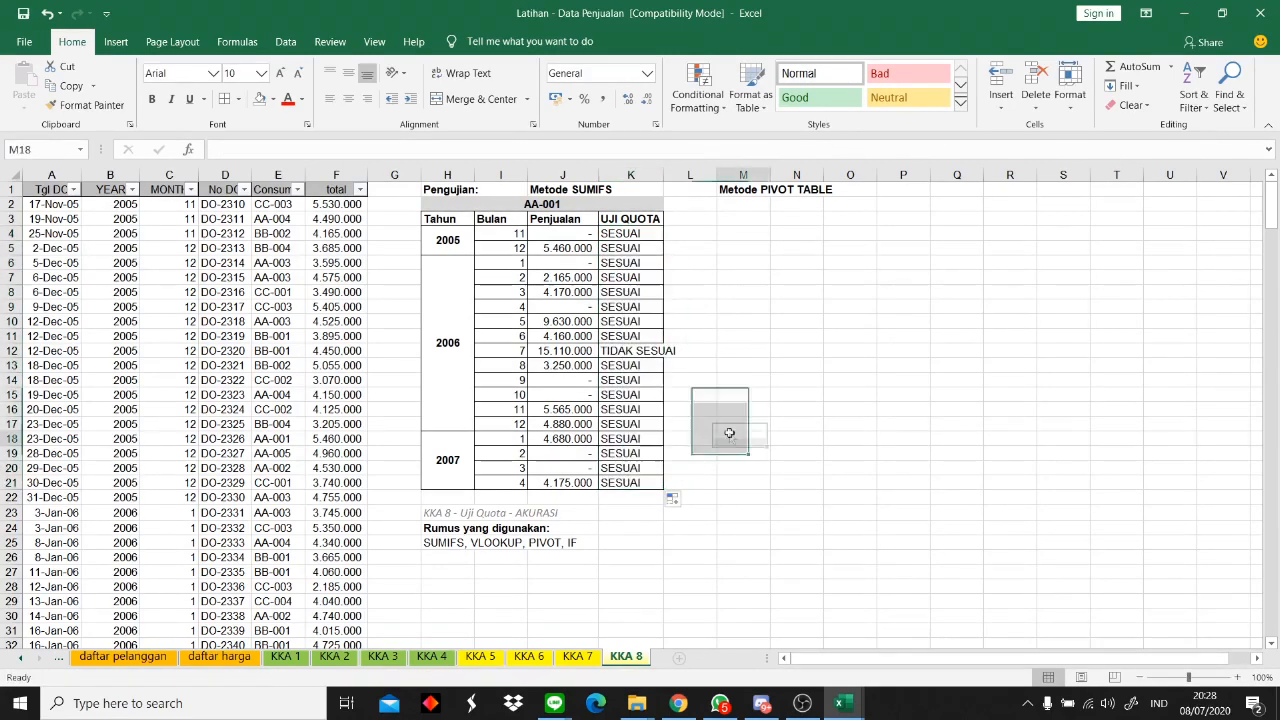
- Autofit the width of the UJI QUOTA column and check the sales and quota result for month 7 of 2006
{"action": "double_click", "coordinate": [663, 177]}
{"action": "left_click", "coordinate": [704, 350]}
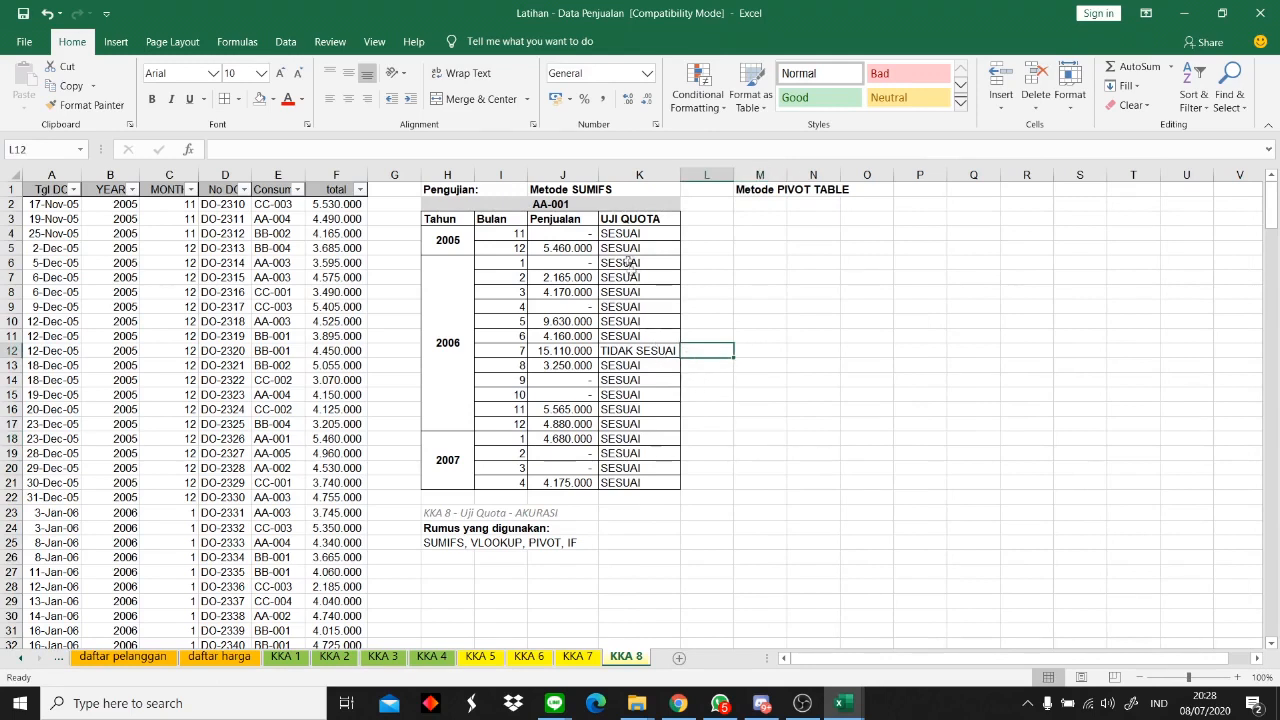
{"action": "left_click", "coordinate": [585, 352]}
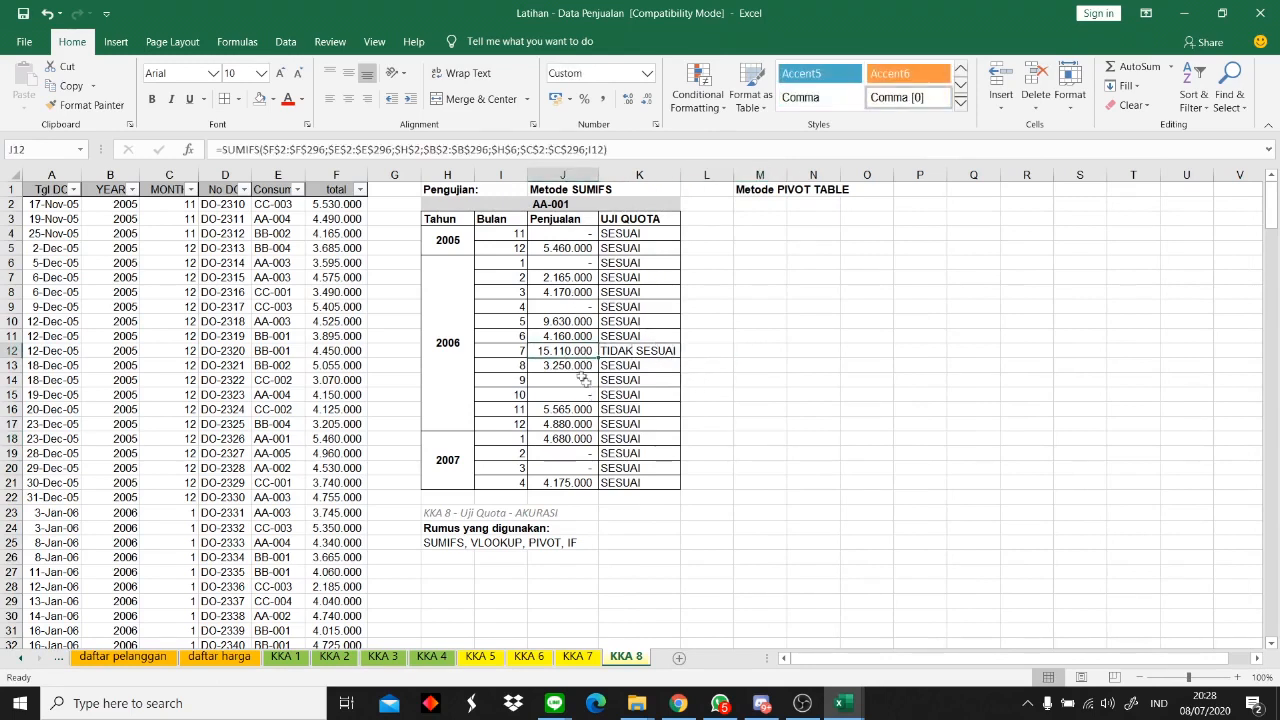
{"action": "left_click", "coordinate": [507, 338]}
{"action": "left_click", "coordinate": [627, 352]}
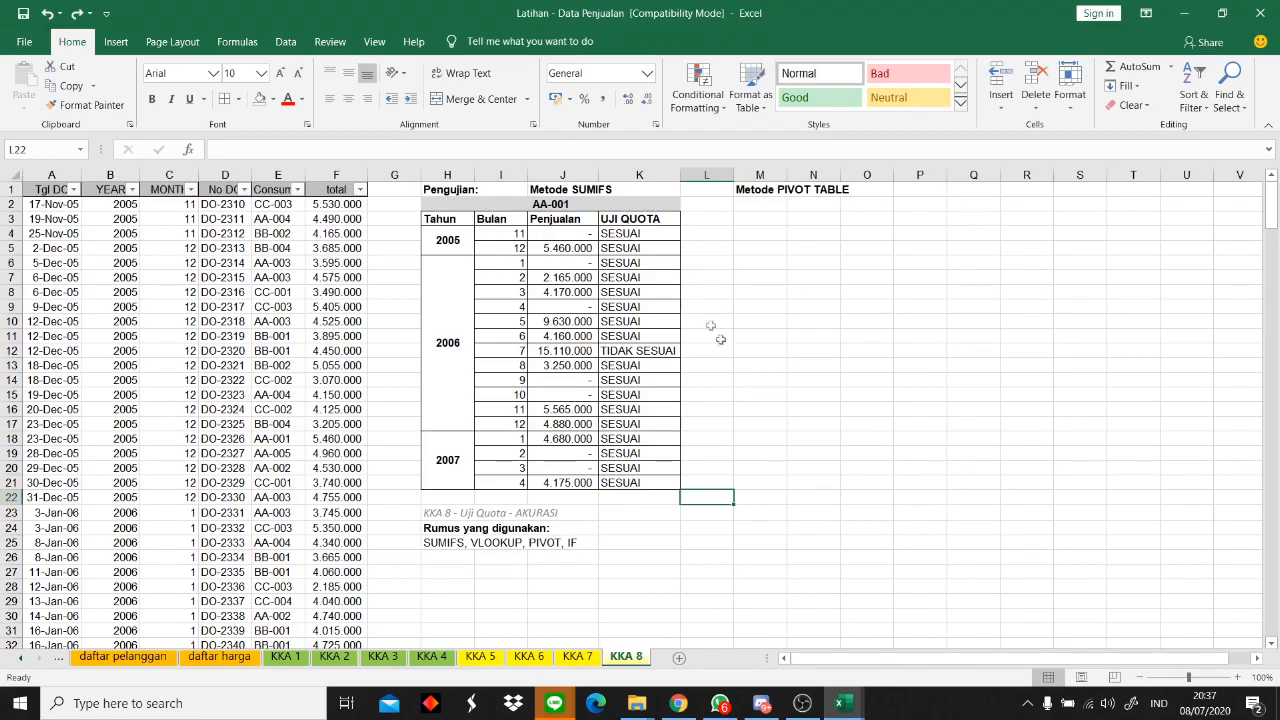
- Select the whole sales data range A1:F296 on KKA 8 and start creating a PivotTable from it
{"action": "left_click", "coordinate": [768, 207]}
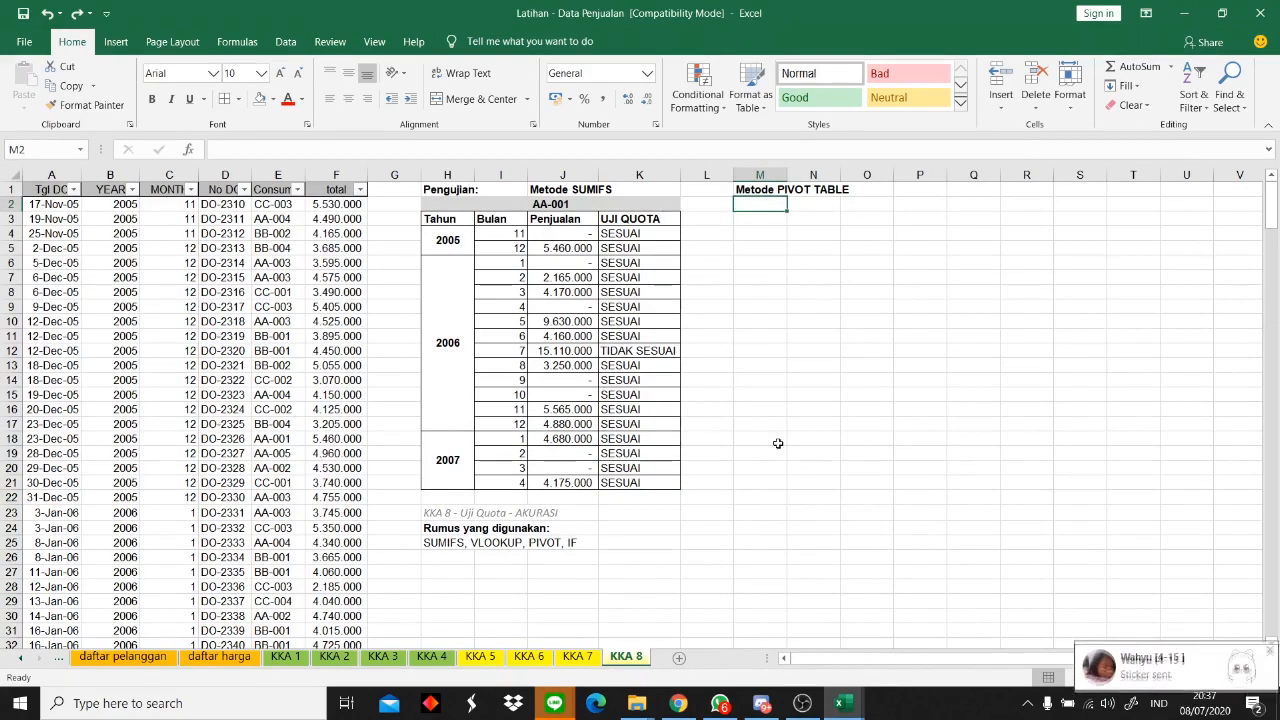
{"action": "left_click", "coordinate": [234, 322]}
{"action": "left_click", "coordinate": [124, 235]}
{"action": "left_click", "coordinate": [60, 190]}
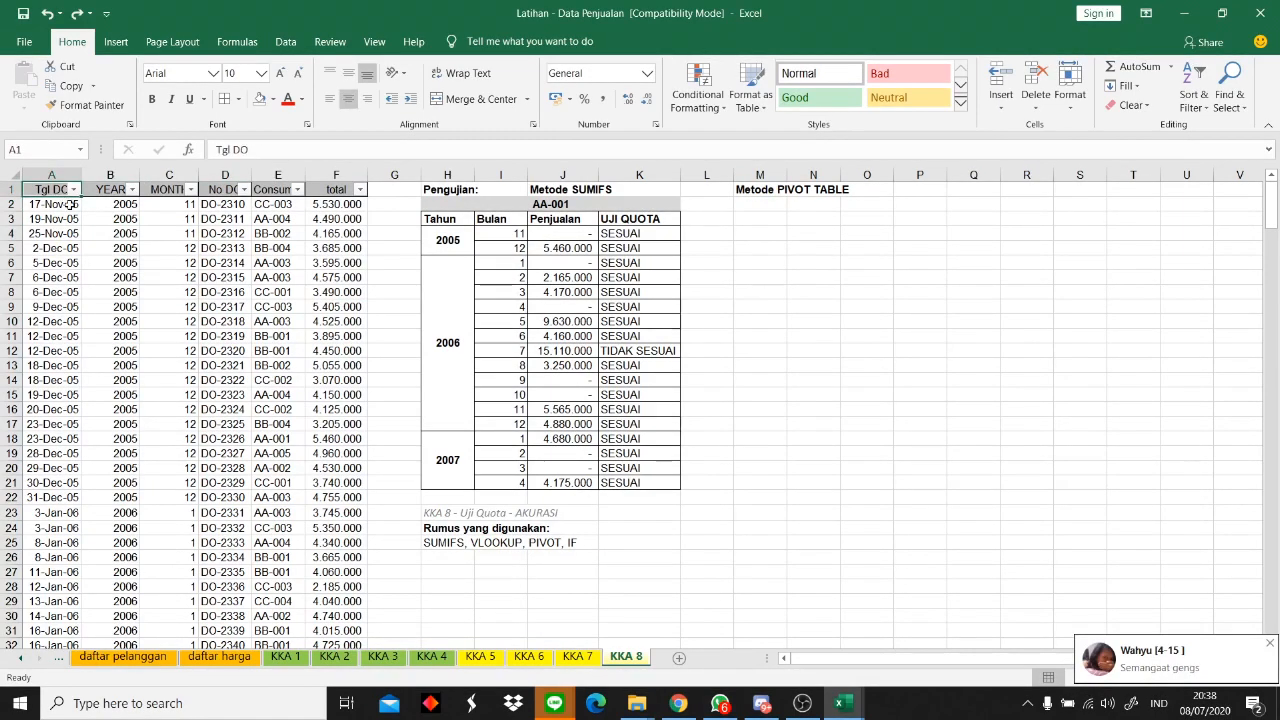
{"action": "key", "text": "ctrl+shift+Right"}
{"action": "key", "text": "ctrl+shift+Down"}
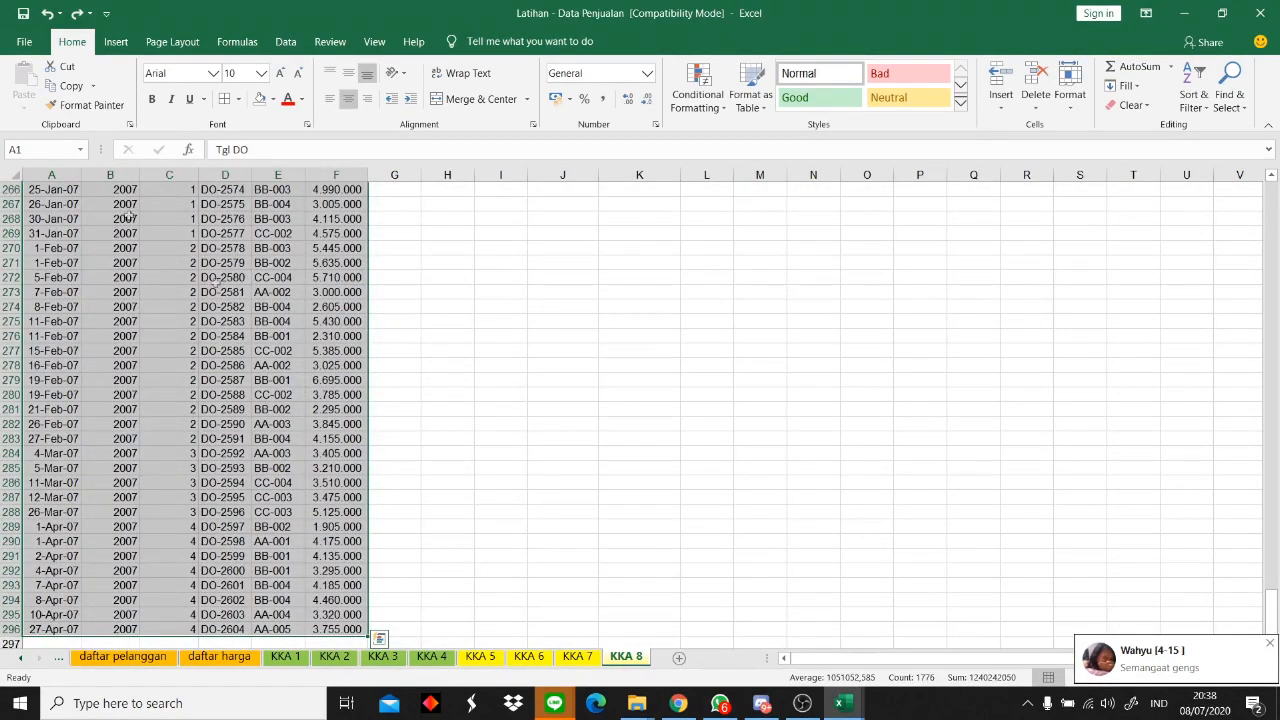
{"action": "left_click", "coordinate": [116, 41]}
{"action": "left_click", "coordinate": [30, 84]}
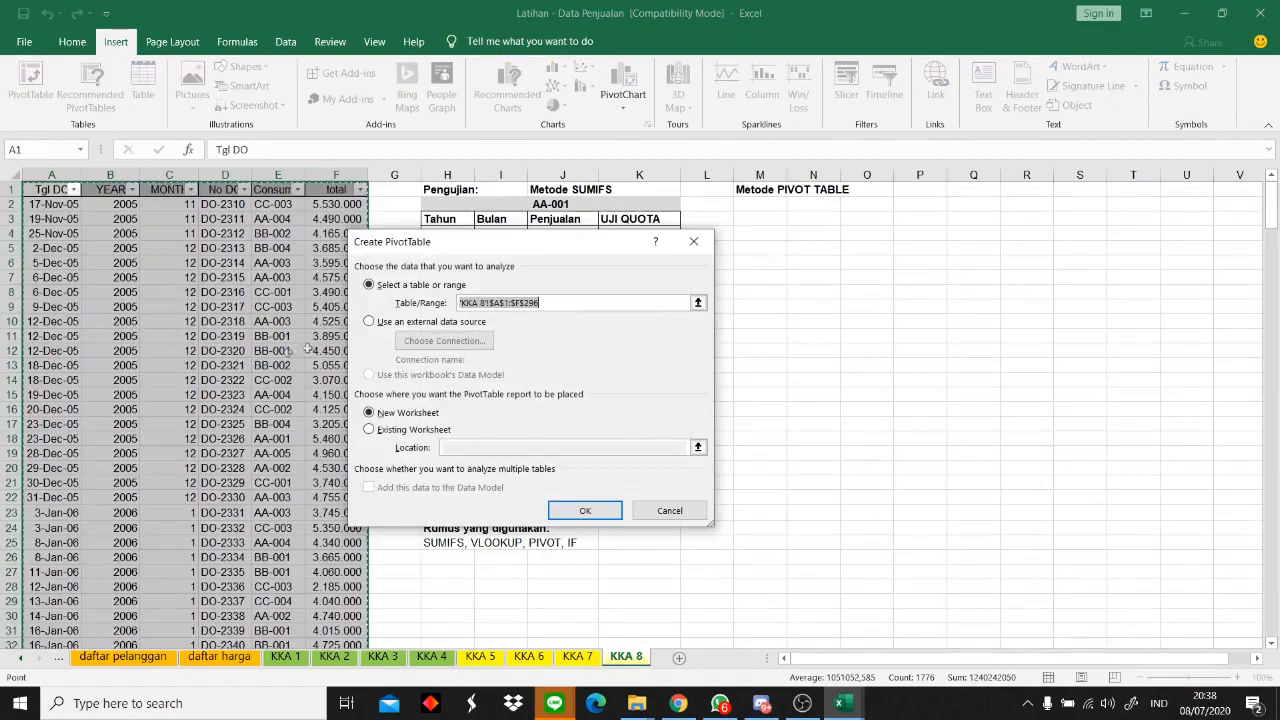
- Place the PivotTable on the existing KKA 8 worksheet at cell M2
{"action": "left_click", "coordinate": [406, 430]}
{"action": "left_click_drag", "start_coordinate": [572, 240], "coordinate": [194, 241]}
{"action": "left_click", "coordinate": [247, 446]}
{"action": "left_click", "coordinate": [760, 210]}
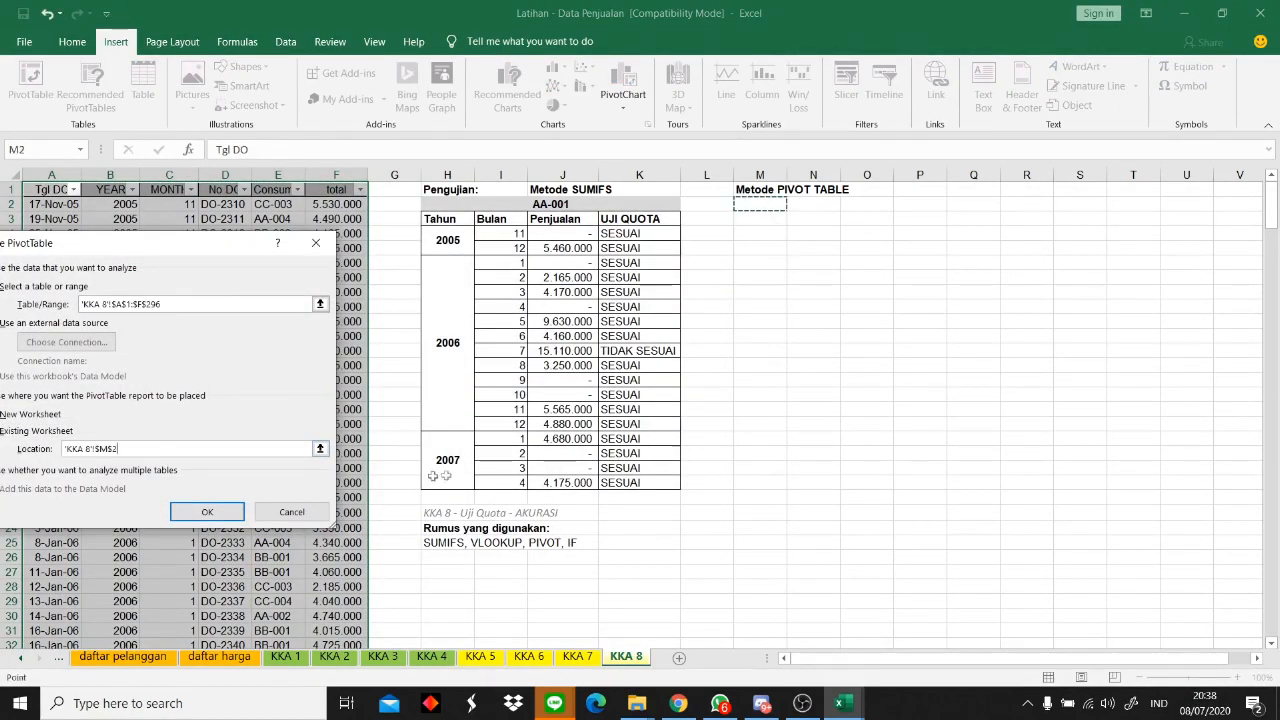
{"action": "left_click", "coordinate": [206, 512]}
- Lay out the PivotTable with Consumer, YEAR and MONTH as row fields and the sum of total as values
{"action": "left_click_drag", "start_coordinate": [690, 658], "coordinate": [783, 672]}
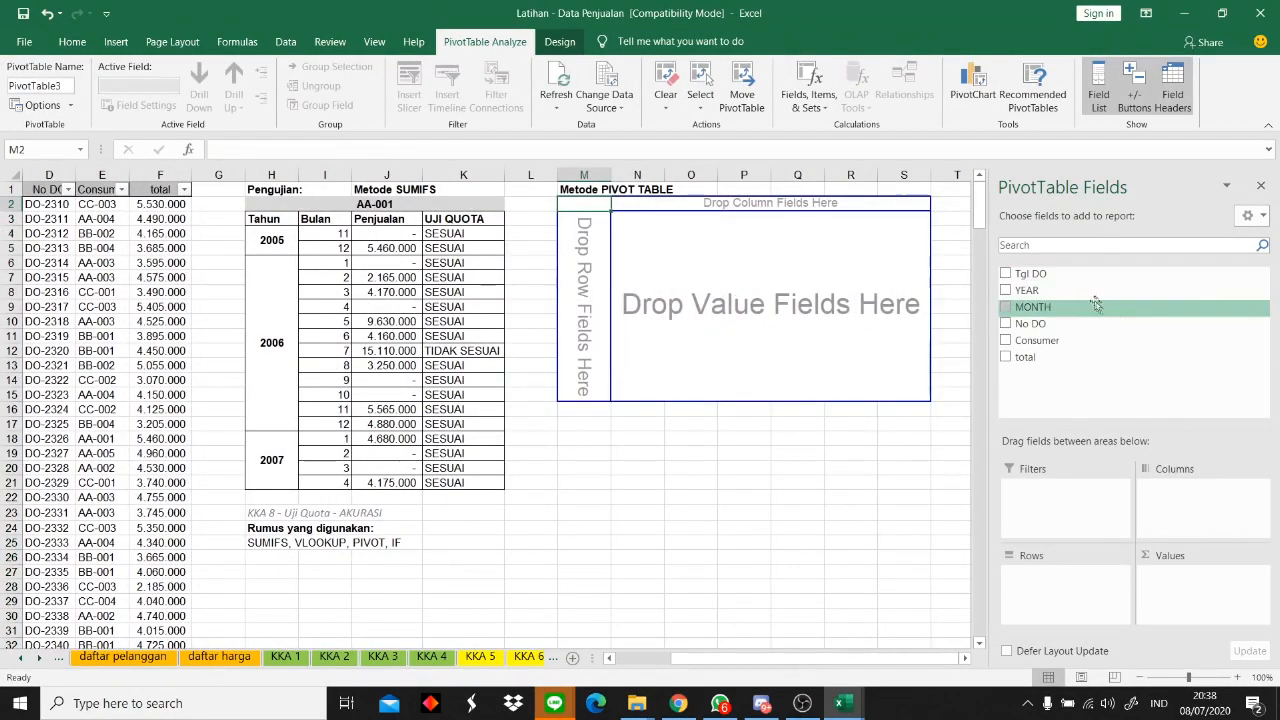
{"action": "left_click_drag", "start_coordinate": [1065, 338], "coordinate": [1054, 606]}
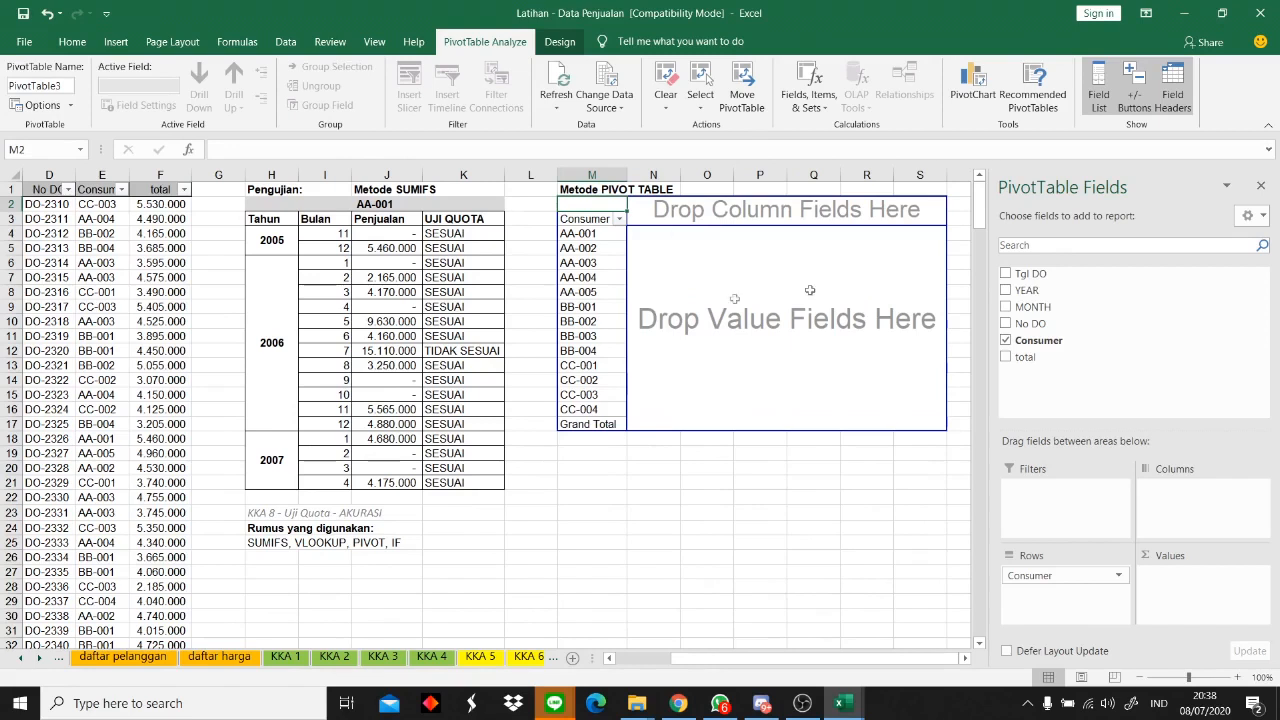
{"action": "left_click_drag", "start_coordinate": [1027, 290], "coordinate": [1060, 596]}
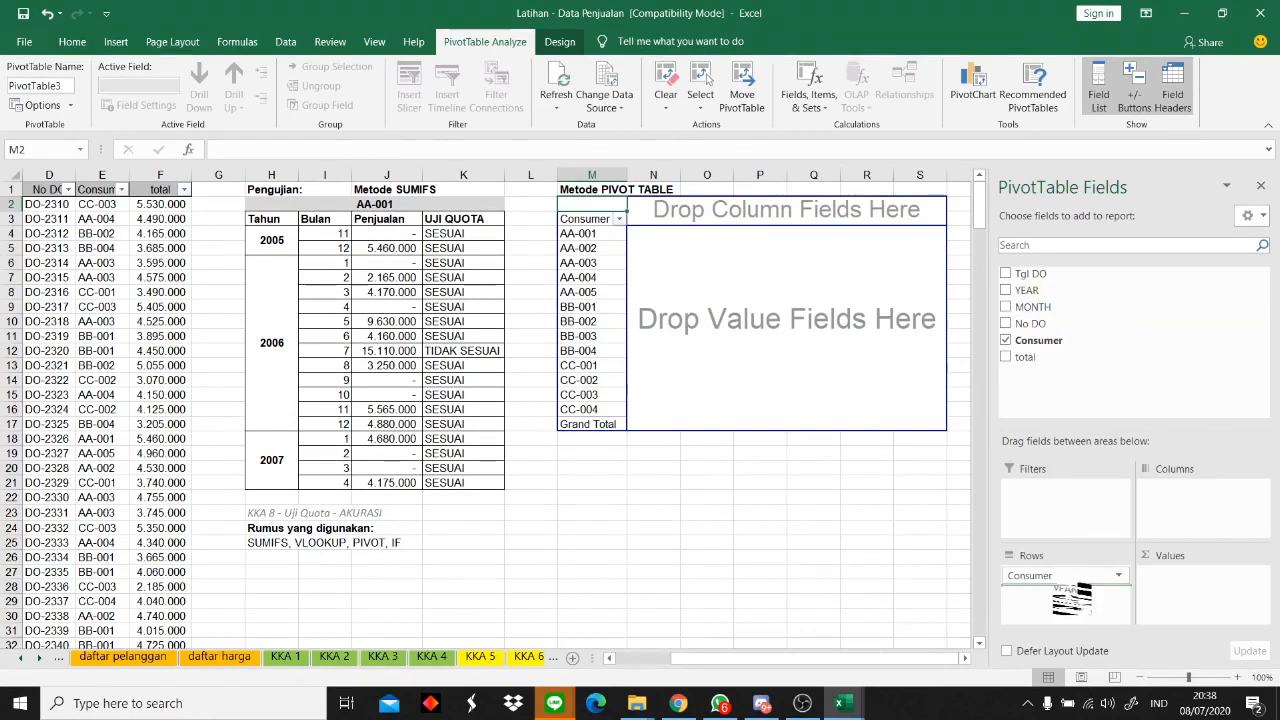
{"action": "left_click_drag", "start_coordinate": [1033, 306], "coordinate": [1088, 614]}
{"action": "left_click_drag", "start_coordinate": [1025, 357], "coordinate": [1190, 600]}
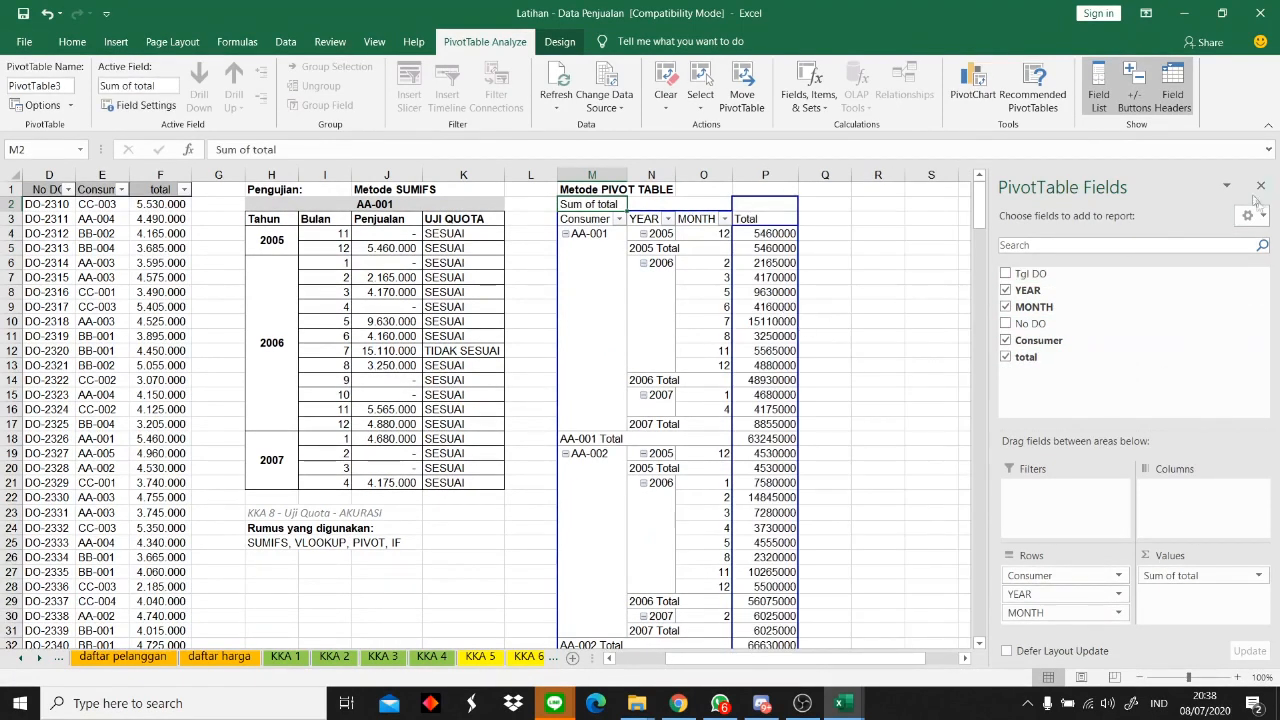
- Format the PivotTable's Total column P with thousands separators and no decimals
{"action": "scroll", "coordinate": [726, 323], "scroll_direction": "down", "scroll_amount": 10}
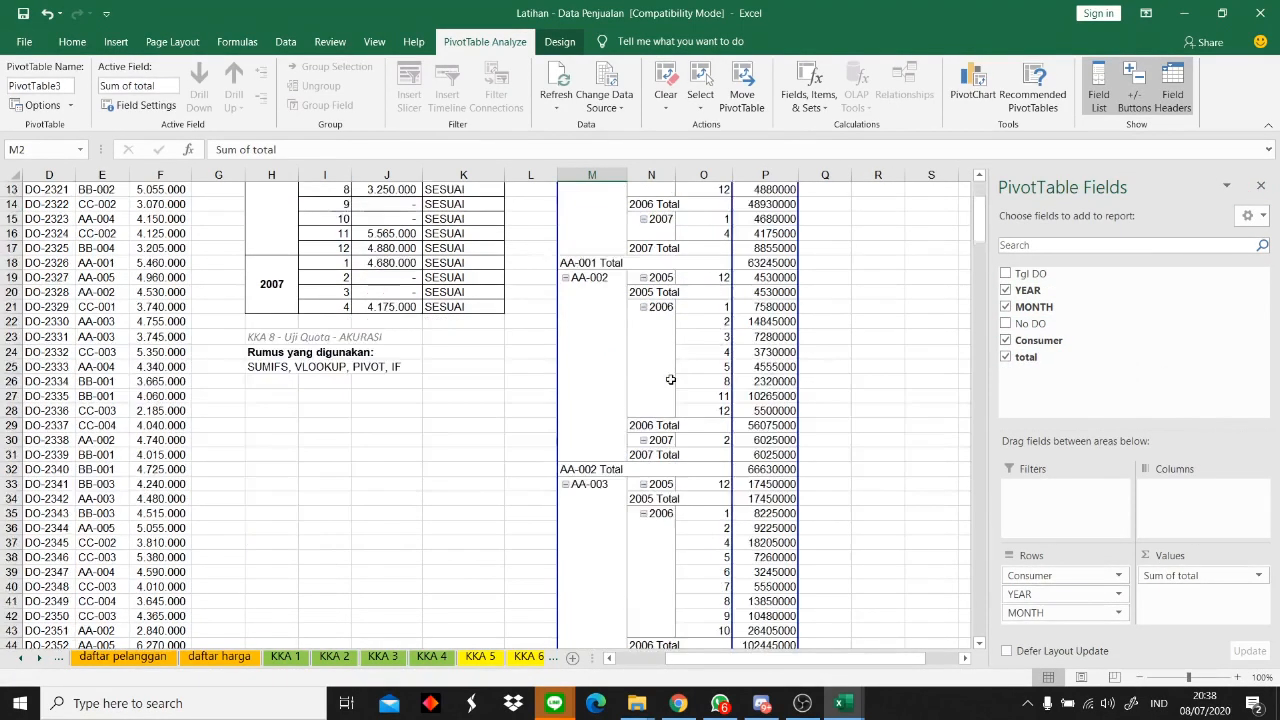
{"action": "scroll", "coordinate": [207, 197], "scroll_direction": "up", "scroll_amount": 10}
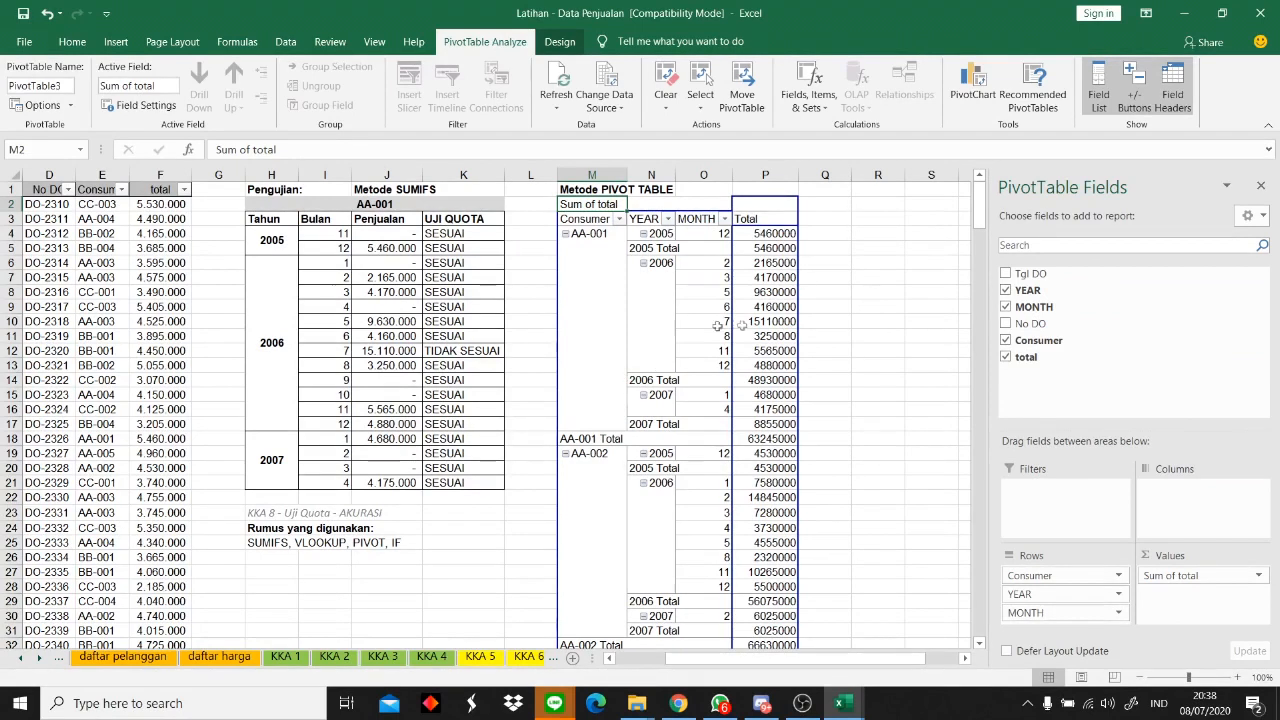
{"action": "left_click", "coordinate": [820, 248]}
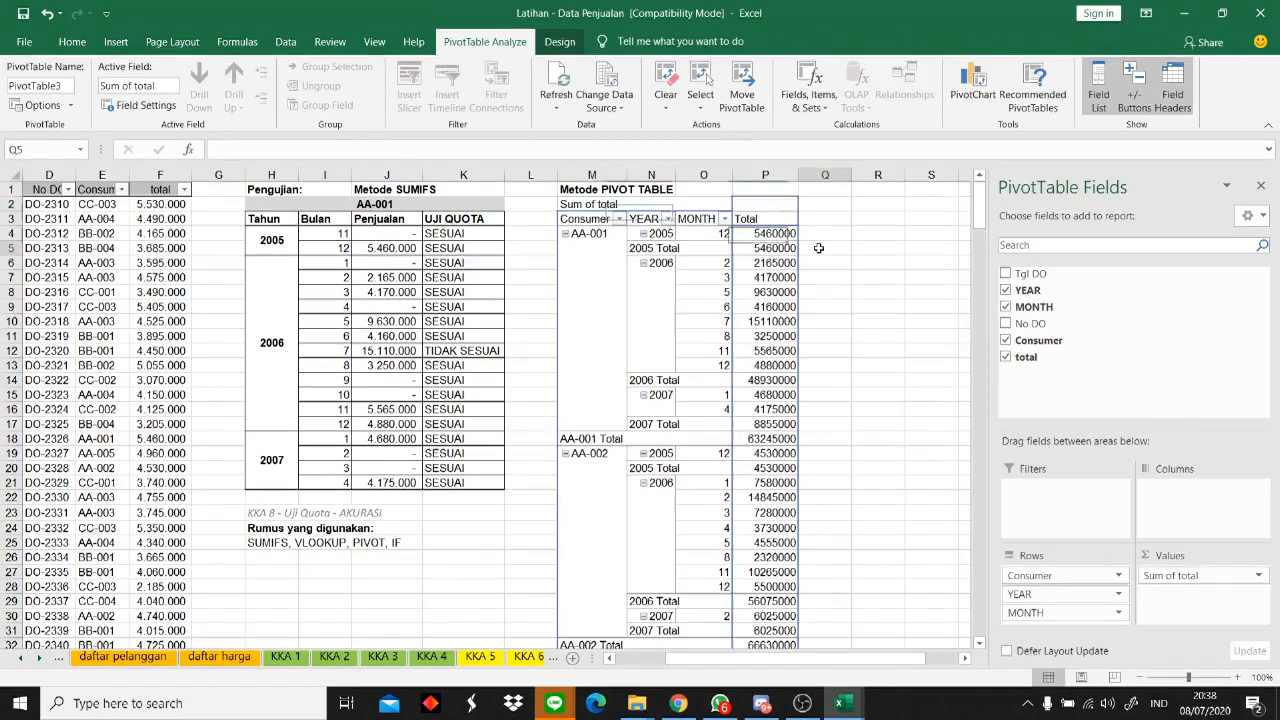
{"action": "left_click", "coordinate": [765, 175]}
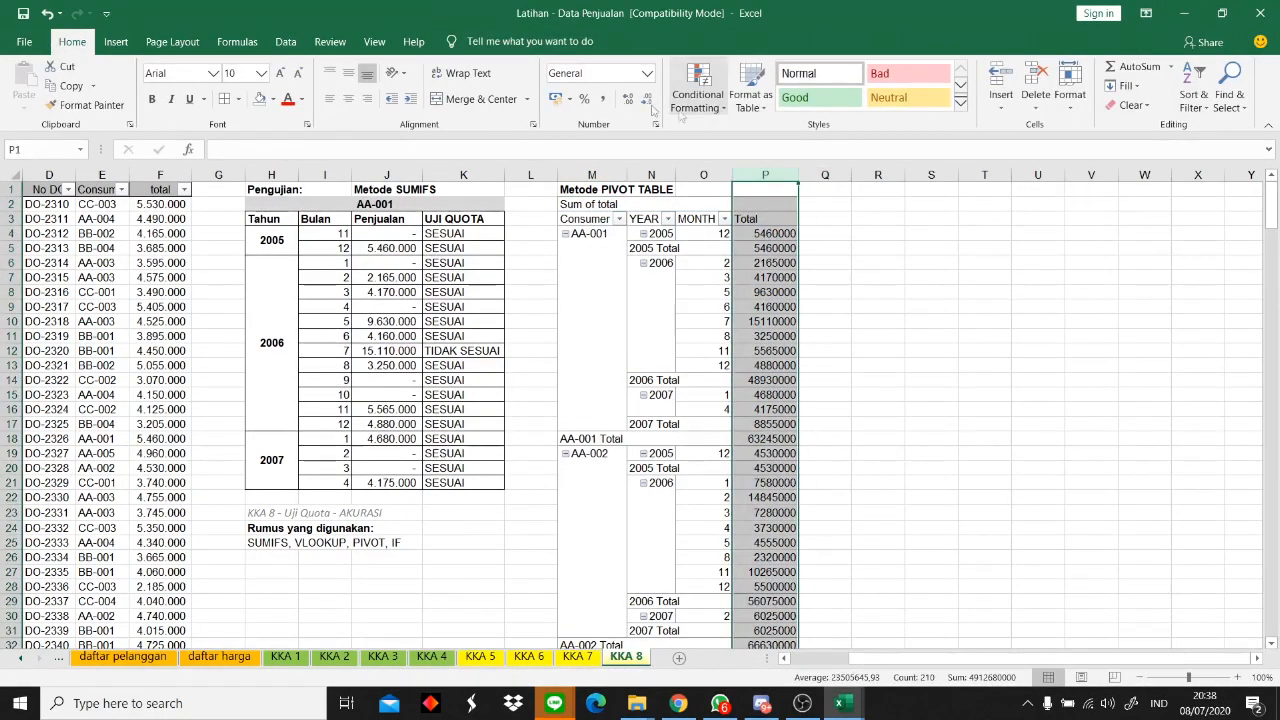
{"action": "left_click", "coordinate": [604, 99]}
{"action": "left_click", "coordinate": [843, 233]}
{"action": "scroll", "coordinate": [903, 306], "scroll_direction": "down", "scroll_amount": 20}
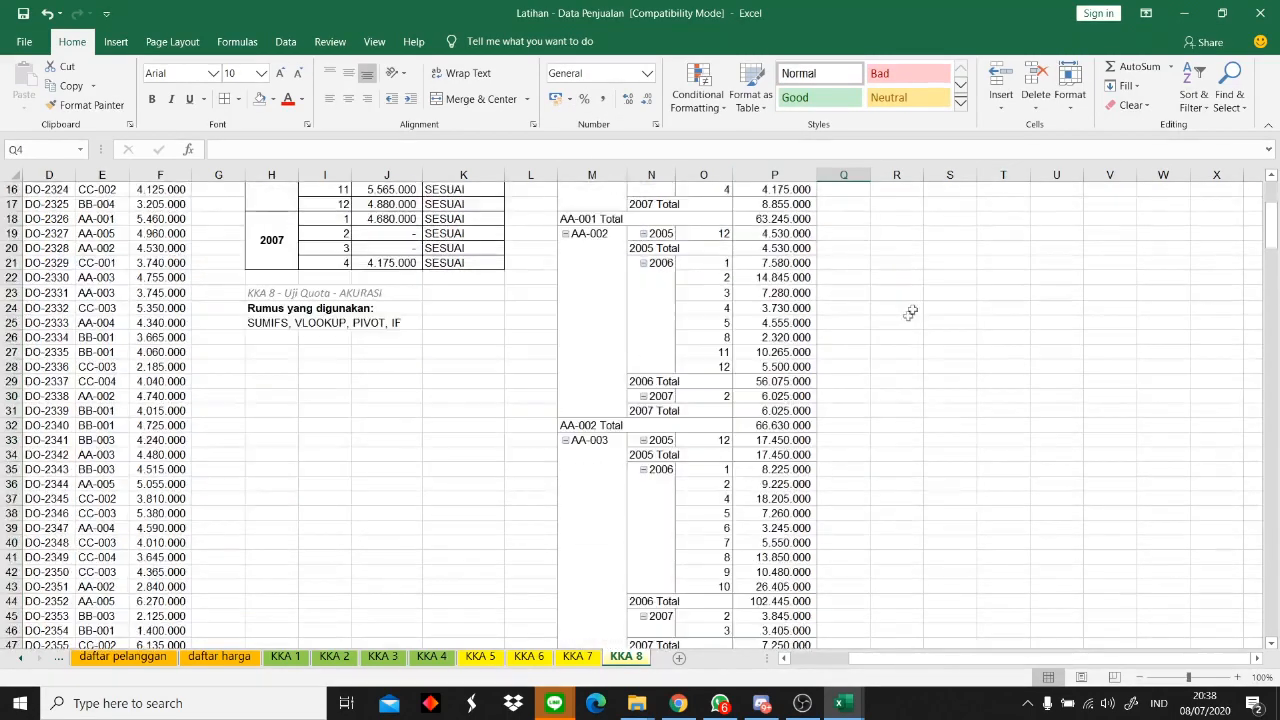
{"action": "scroll", "coordinate": [892, 323], "scroll_direction": "up", "scroll_amount": 20}
{"action": "left_click", "coordinate": [851, 220]}
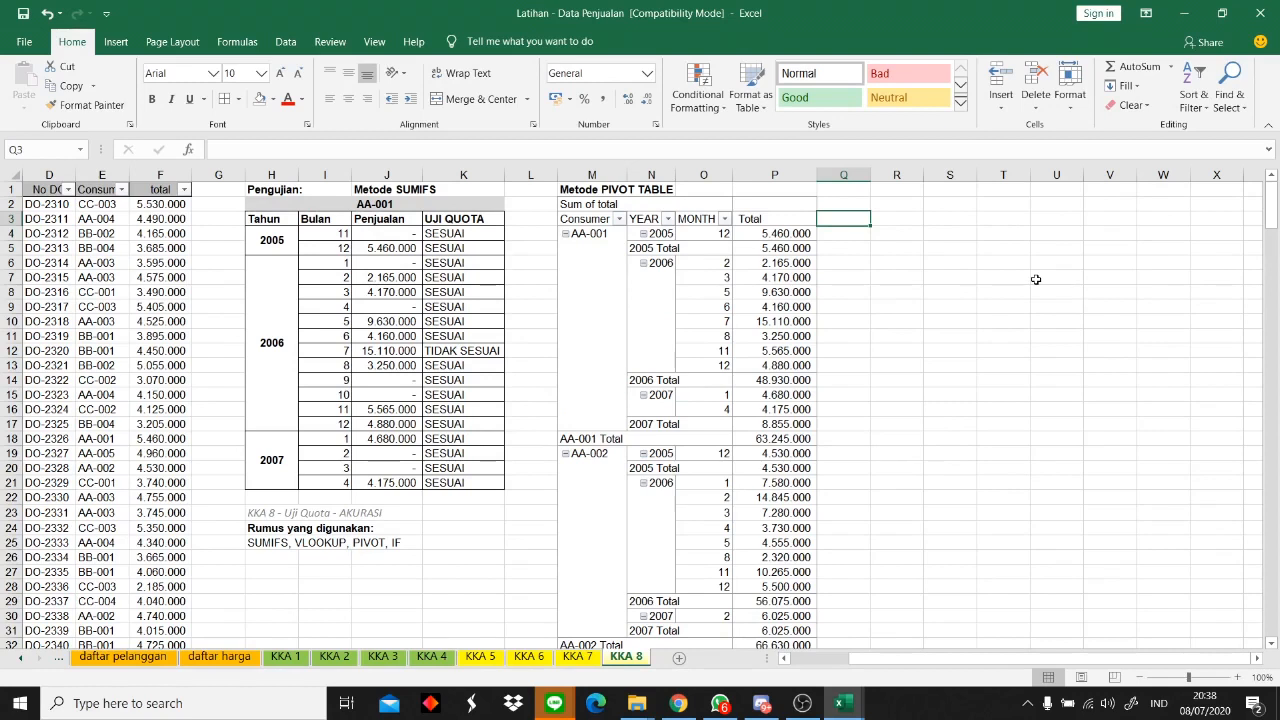
{"action": "left_click", "coordinate": [872, 322]}
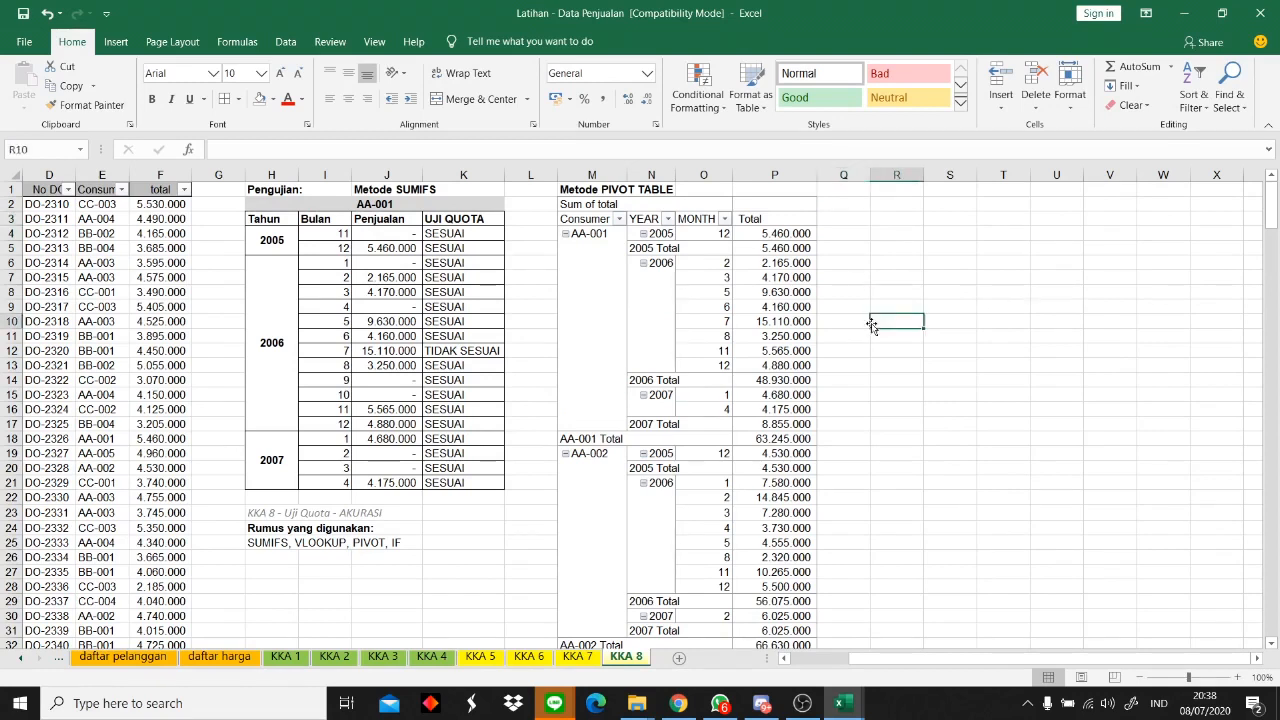
- Copy the PivotTable contents from the header row down and paste them as static cells starting at R3
{"action": "left_click", "coordinate": [574, 224]}
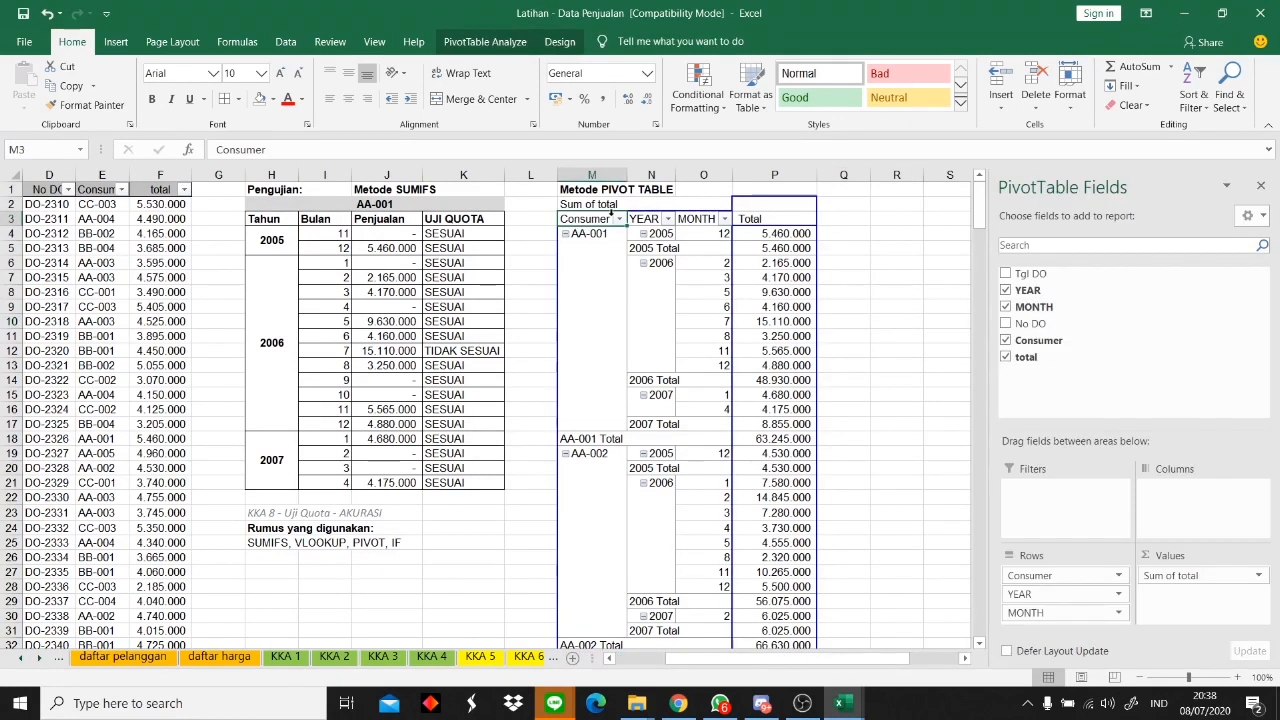
{"action": "left_click", "coordinate": [555, 204]}
{"action": "left_click_drag", "start_coordinate": [552, 217], "coordinate": [786, 632]}
{"action": "key", "text": "ctrl+c"}
{"action": "scroll", "coordinate": [866, 443], "scroll_direction": "up", "scroll_amount": 20}
{"action": "scroll", "coordinate": [908, 491], "scroll_direction": "up", "scroll_amount": 20}
{"action": "left_click", "coordinate": [908, 220]}
{"action": "key", "text": "ctrl+v"}
{"action": "left_click", "coordinate": [843, 336]}
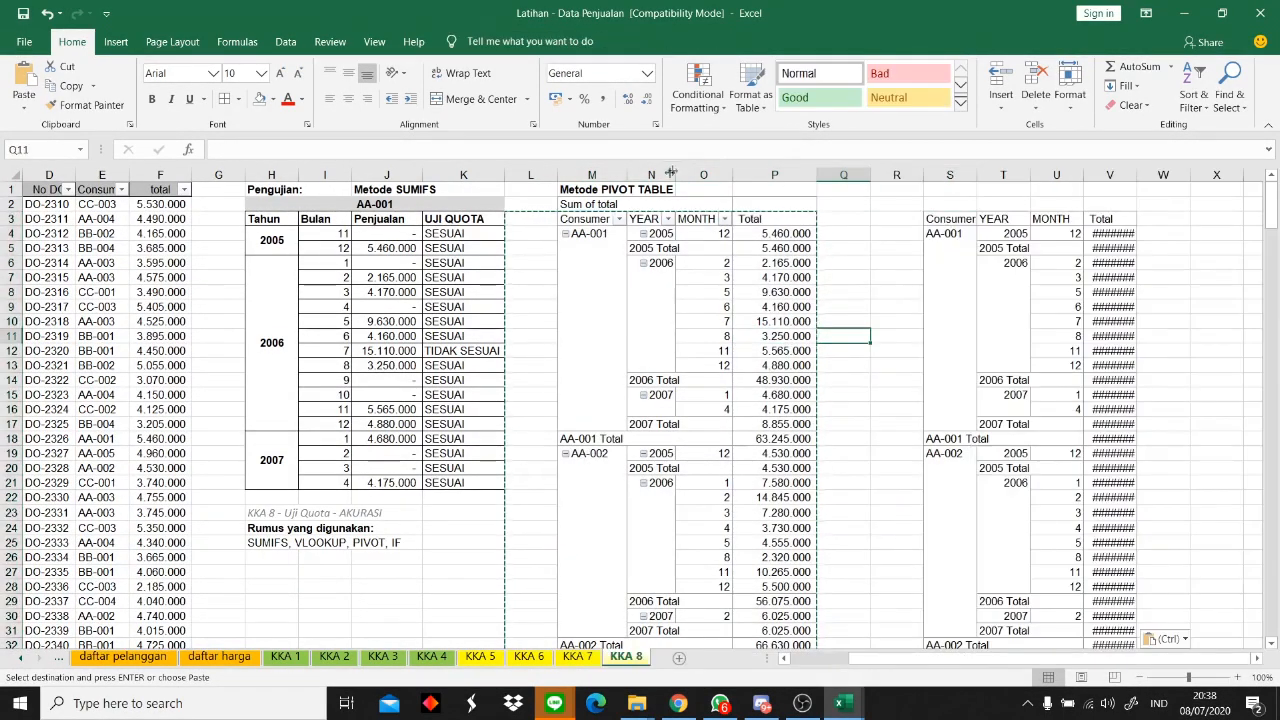
- Delete the original PivotTable starting at M2
{"action": "left_click", "coordinate": [592, 199]}
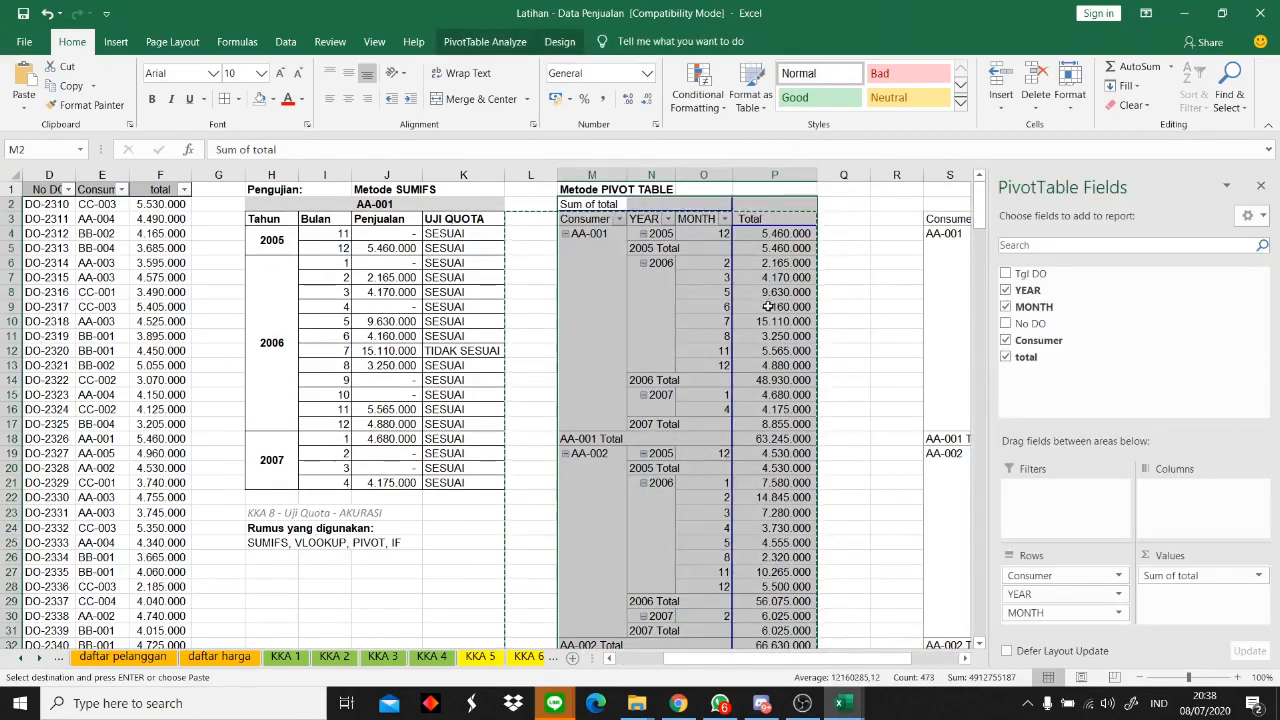
{"action": "key", "text": "Delete"}
{"action": "left_click", "coordinate": [835, 319]}
- Move the pasted static table from S3 to start at M2 under the Metode PIVOT TABLE heading
{"action": "left_click_drag", "start_coordinate": [930, 210], "coordinate": [1104, 645]}
{"action": "left_click", "coordinate": [1002, 393]}
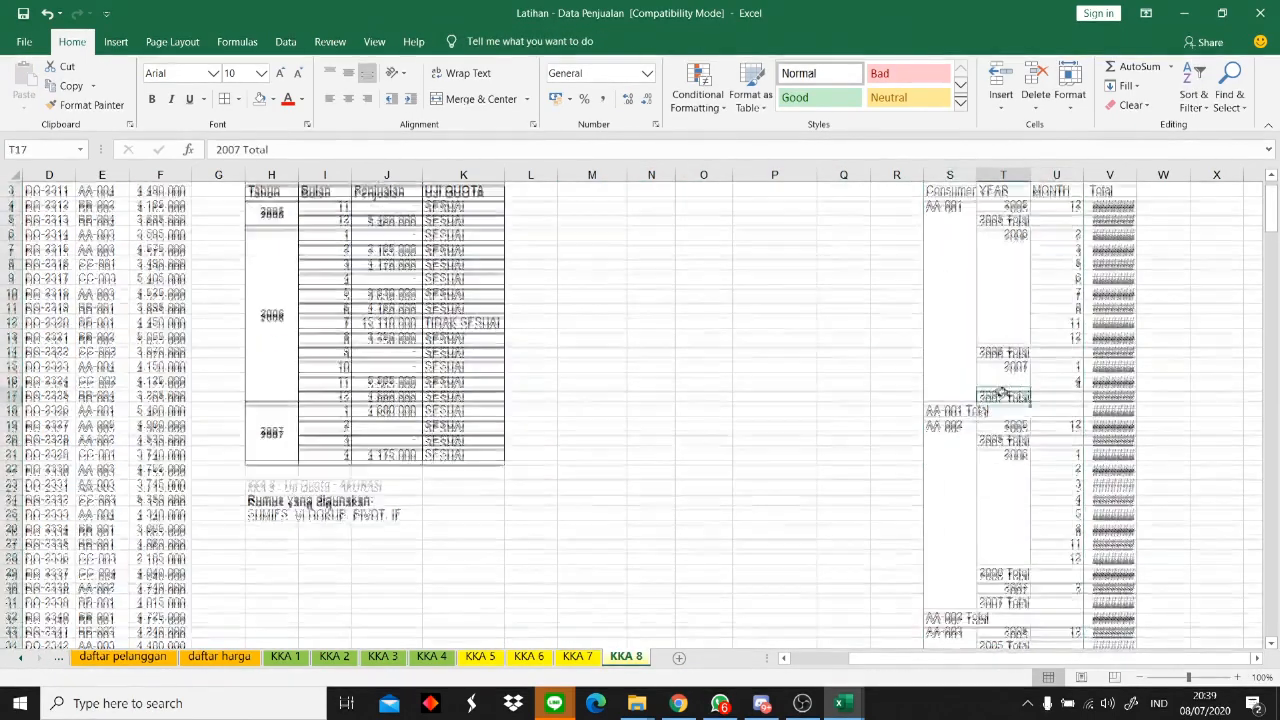
{"action": "left_click_drag", "start_coordinate": [950, 190], "coordinate": [1120, 660]}
{"action": "left_click_drag", "start_coordinate": [1090, 716], "coordinate": [1095, 612]}
{"action": "scroll", "coordinate": [1026, 330], "scroll_direction": "up", "scroll_amount": 20}
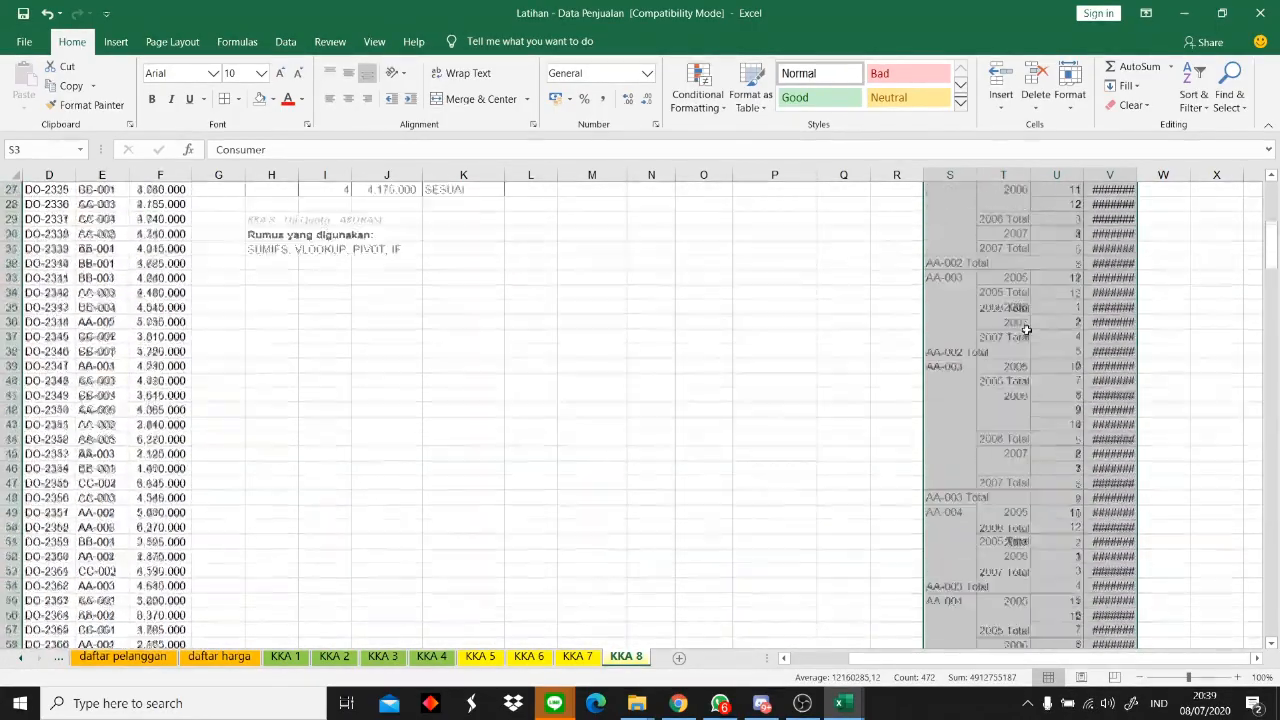
{"action": "scroll", "coordinate": [1026, 330], "scroll_direction": "up", "scroll_amount": 9}
{"action": "left_click_drag", "start_coordinate": [1020, 212], "coordinate": [655, 211]}
{"action": "left_click", "coordinate": [991, 335]}
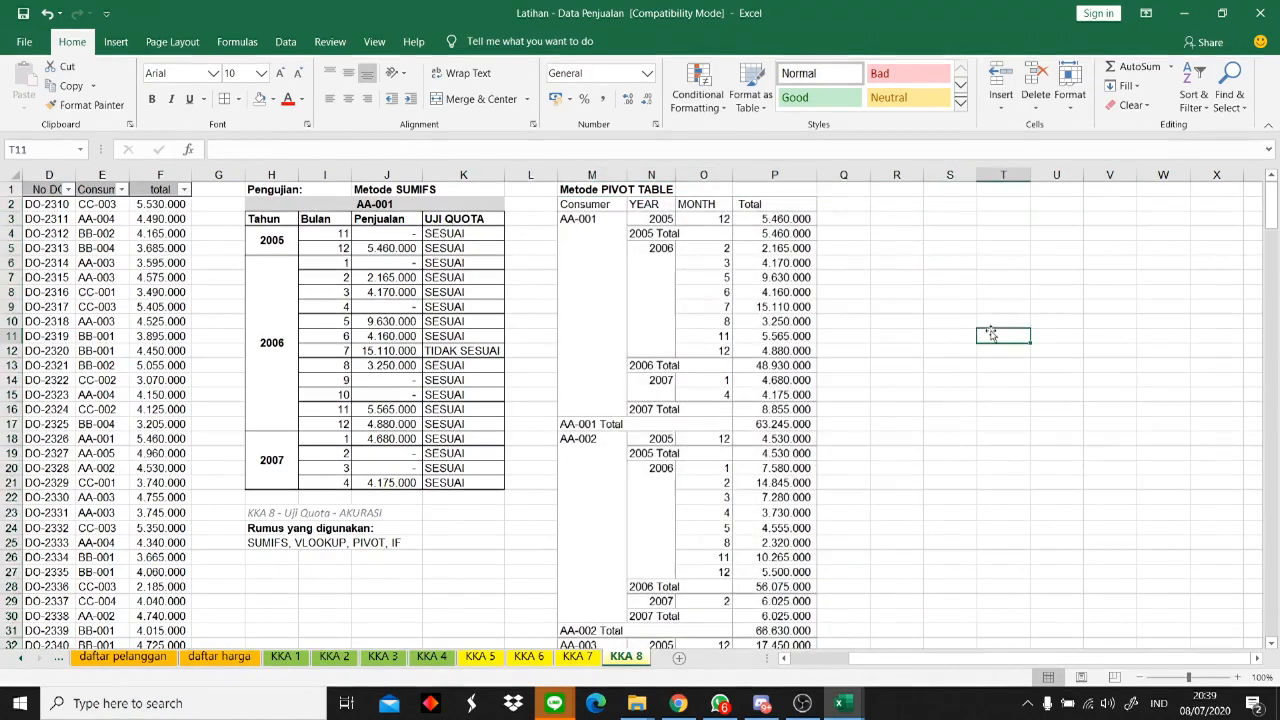
- Add a bold UJI QUOTA header in Q2 beside Total and widen column Q to fit it
{"action": "left_click", "coordinate": [841, 203]}
{"action": "type", "text": "UJI QUO"}
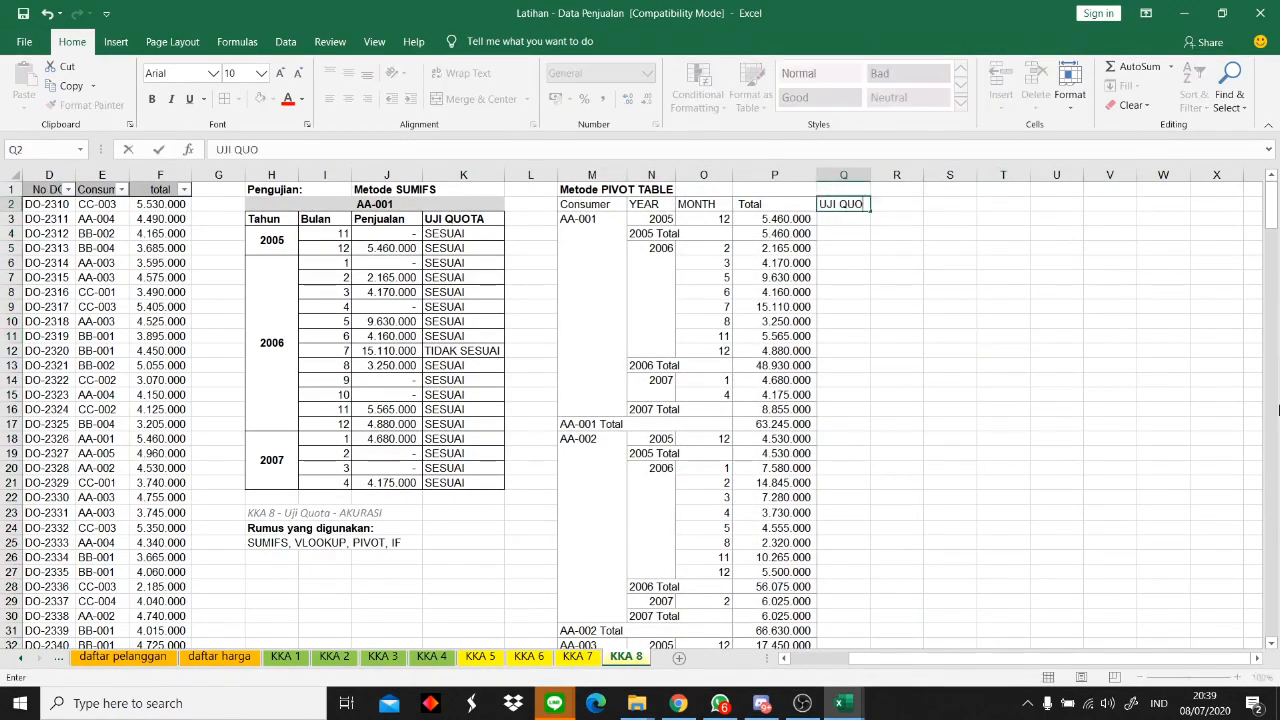
{"action": "type", "text": "TA"}
{"action": "key", "text": "ctrl+Return"}
{"action": "key", "text": "ctrl+b"}
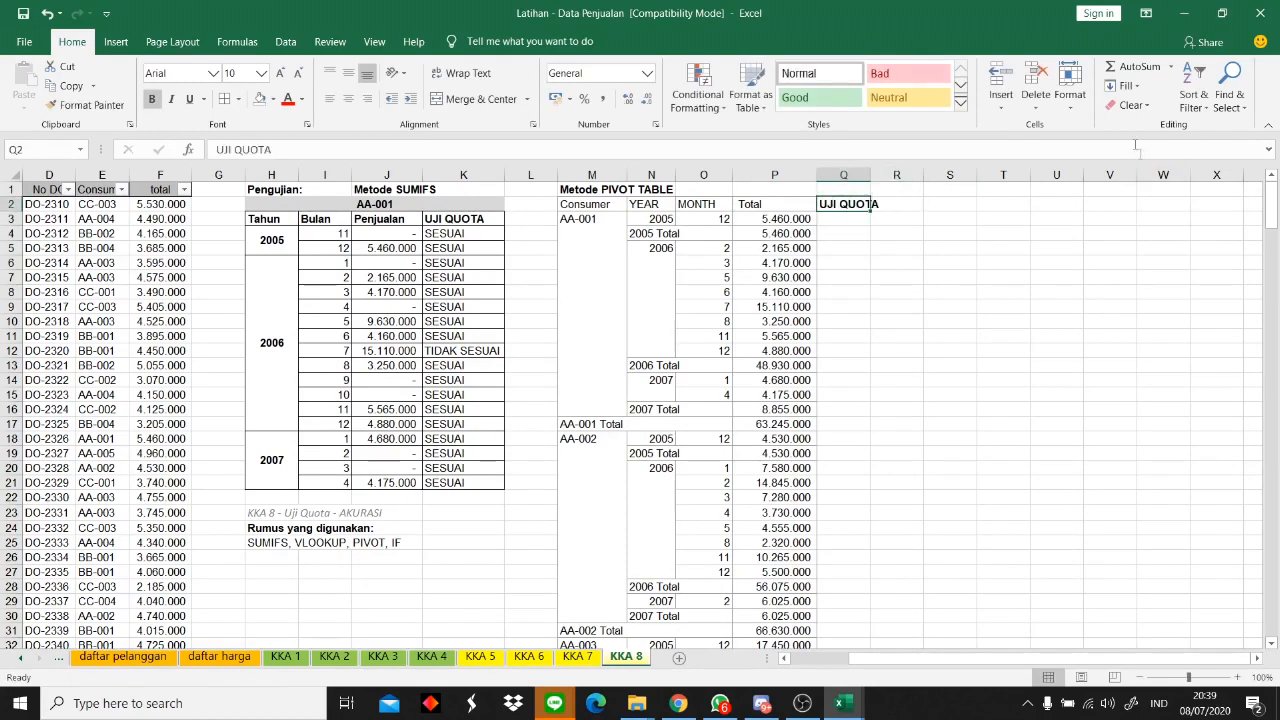
{"action": "left_click_drag", "start_coordinate": [870, 175], "coordinate": [885, 175]}
{"action": "key", "text": "Return"}
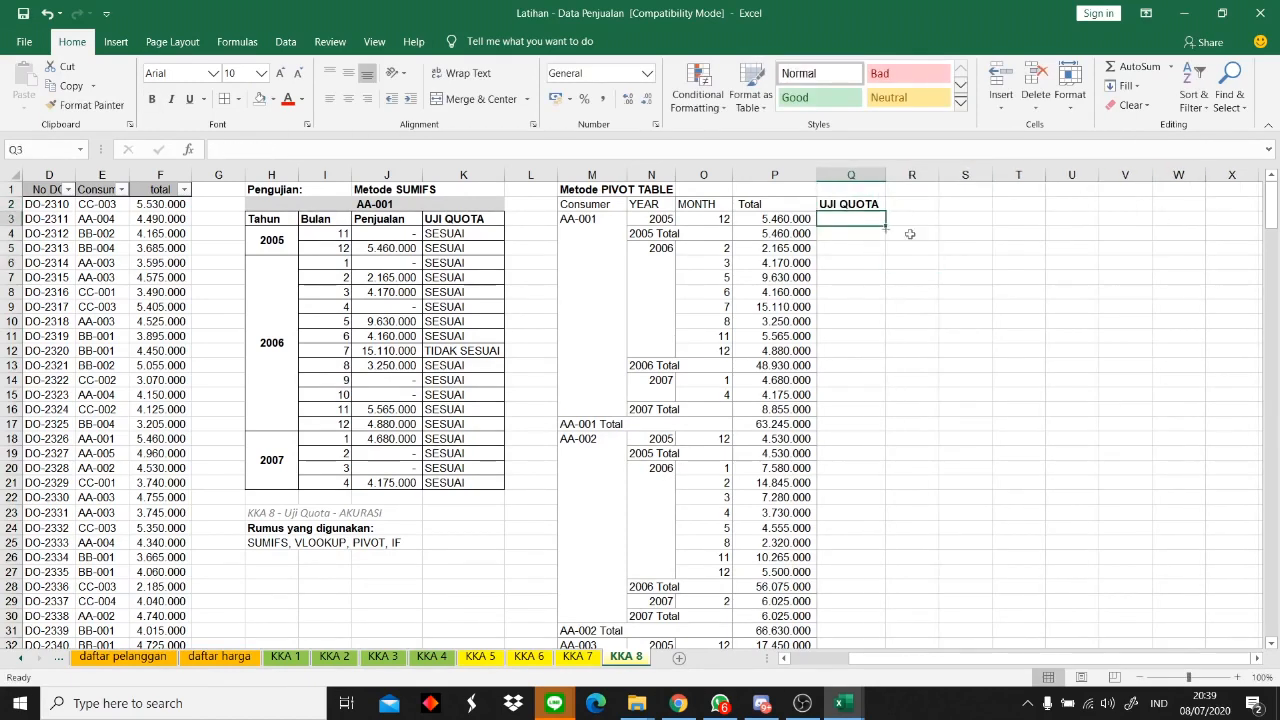
- Start an IF formula in Q3 with the total in P3 as the tested value
{"action": "type", "text": "=IF(VLOOKUP="}
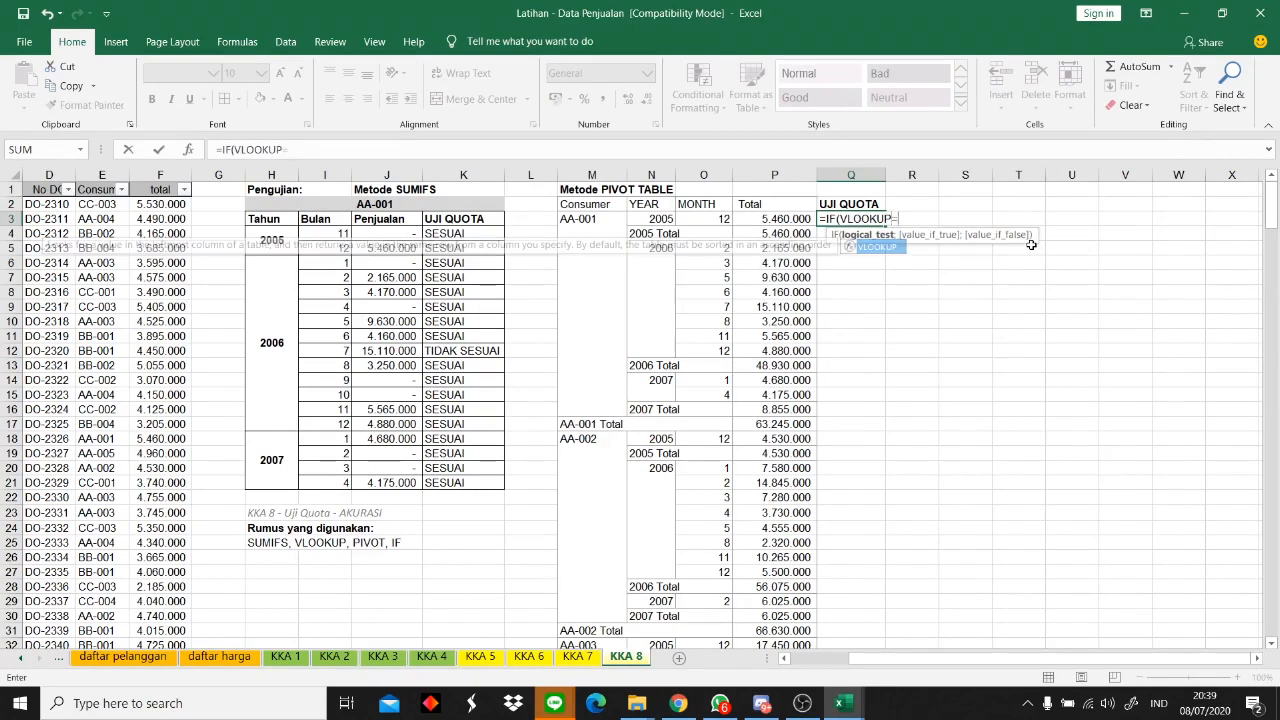
{"action": "key", "text": "BackSpace"}
{"action": "key", "text": "BackSpace"}
{"action": "key", "text": "BackSpace"}
{"action": "key", "text": "BackSpace"}
{"action": "key", "text": "BackSpace"}
{"action": "key", "text": "BackSpace"}
{"action": "key", "text": "BackSpace"}
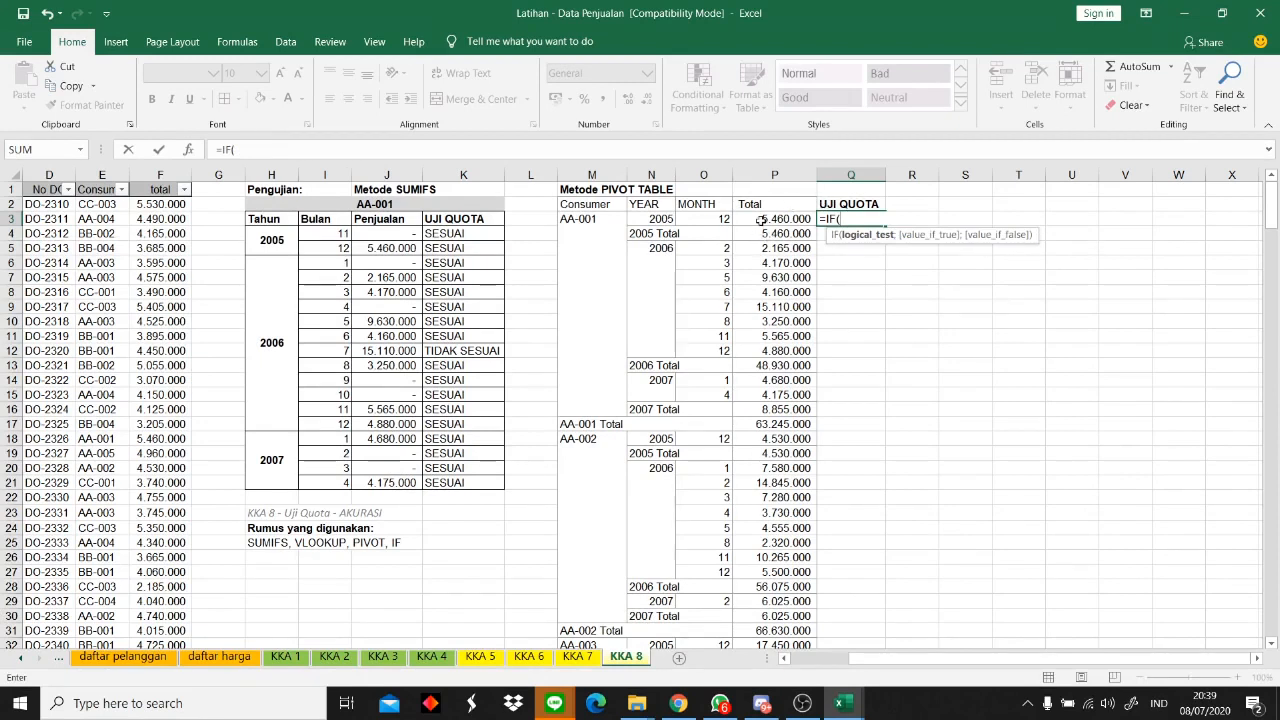
{"action": "left_click", "coordinate": [776, 218]}
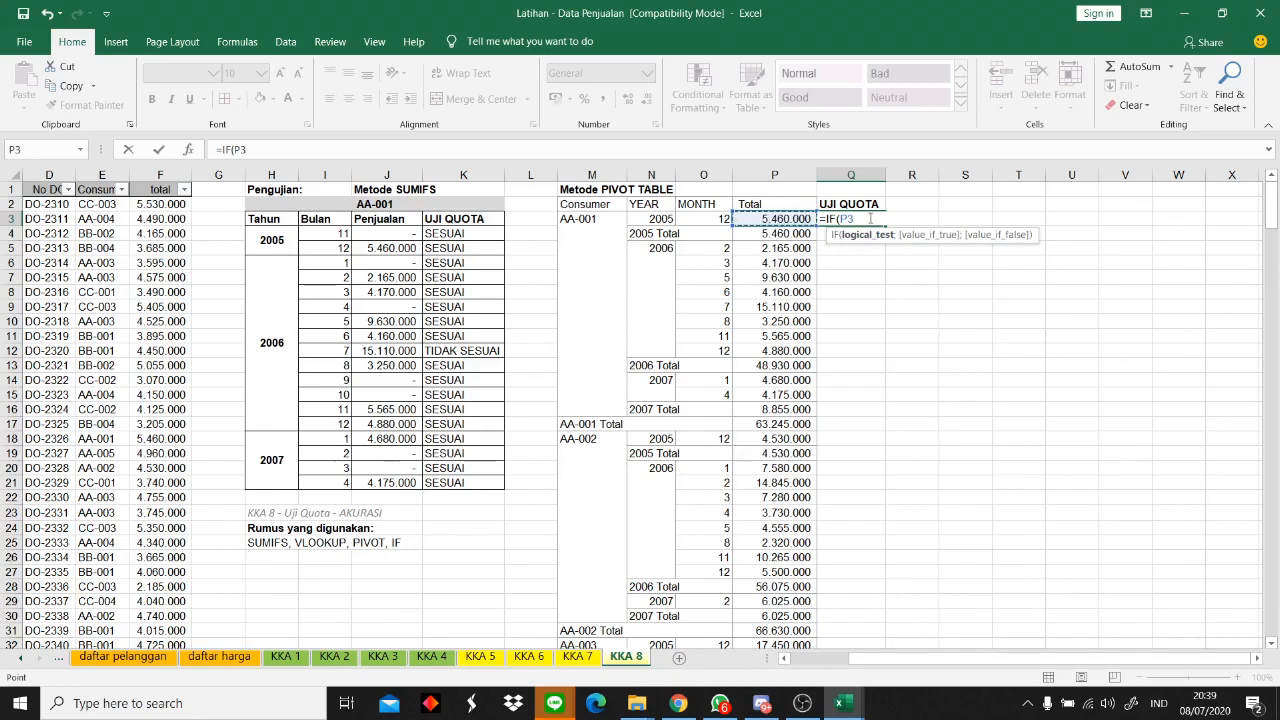
- Extend the Q3 formula's condition to P3<=VLOOKUP with the customer code $M$3 as absolute lookup value
{"action": "type", "text": "=VLOOKU"}
{"action": "key", "text": "BackSpace"}
{"action": "key", "text": "BackSpace"}
{"action": "key", "text": "BackSpace"}
{"action": "key", "text": "BackSpace"}
{"action": "key", "text": "BackSpace"}
{"action": "key", "text": "BackSpace"}
{"action": "key", "text": "BackSpace"}
{"action": "type", "text": "<=VLOOKUP("}
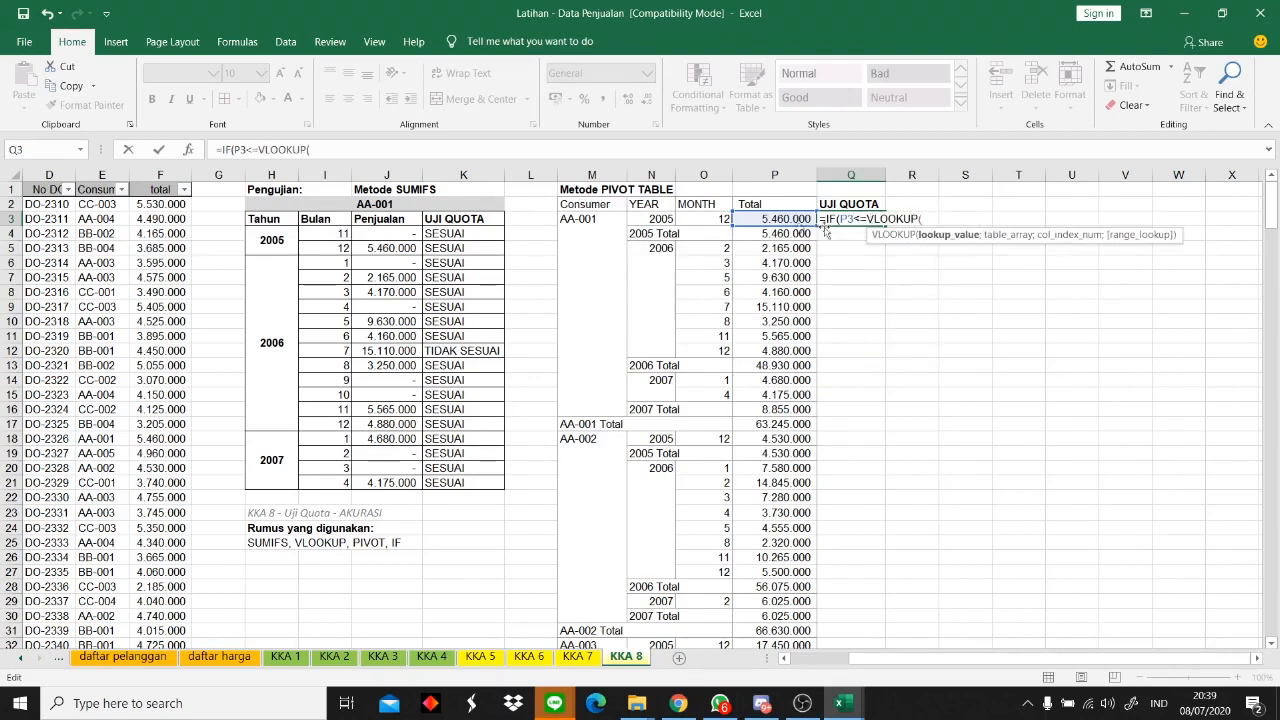
{"action": "left_click", "coordinate": [590, 218]}
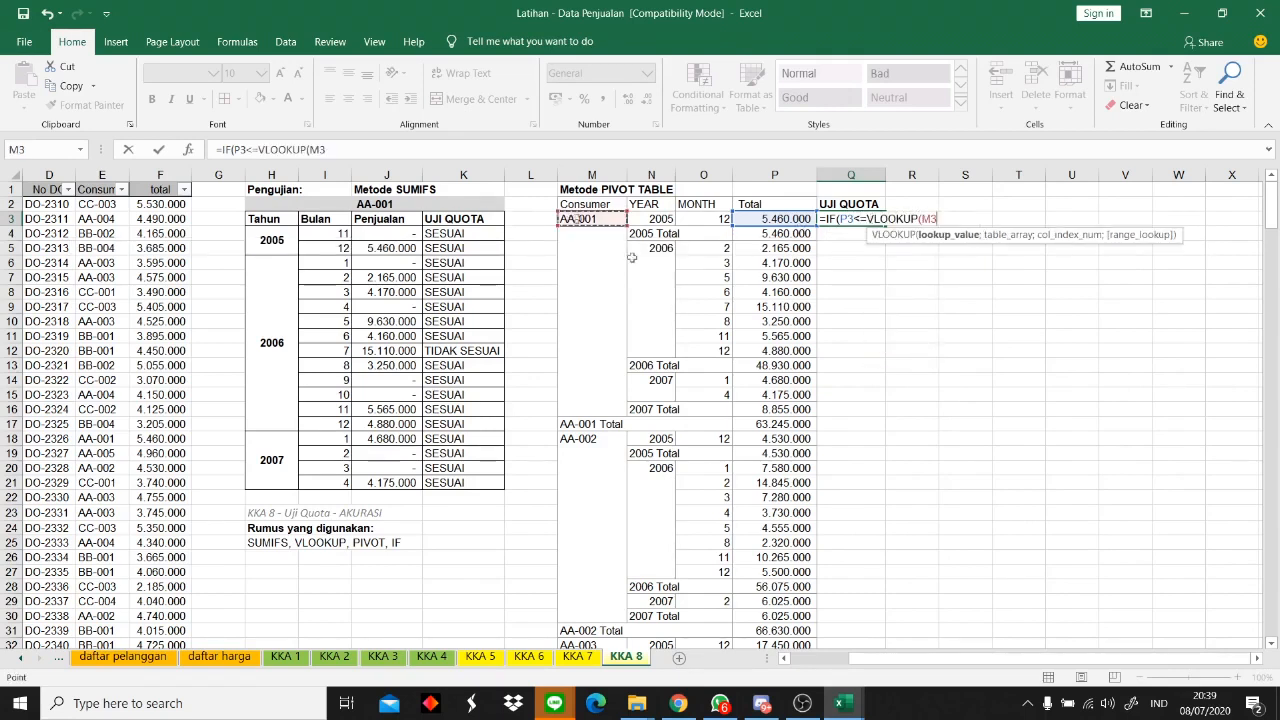
{"action": "type", "text": "$3;"}
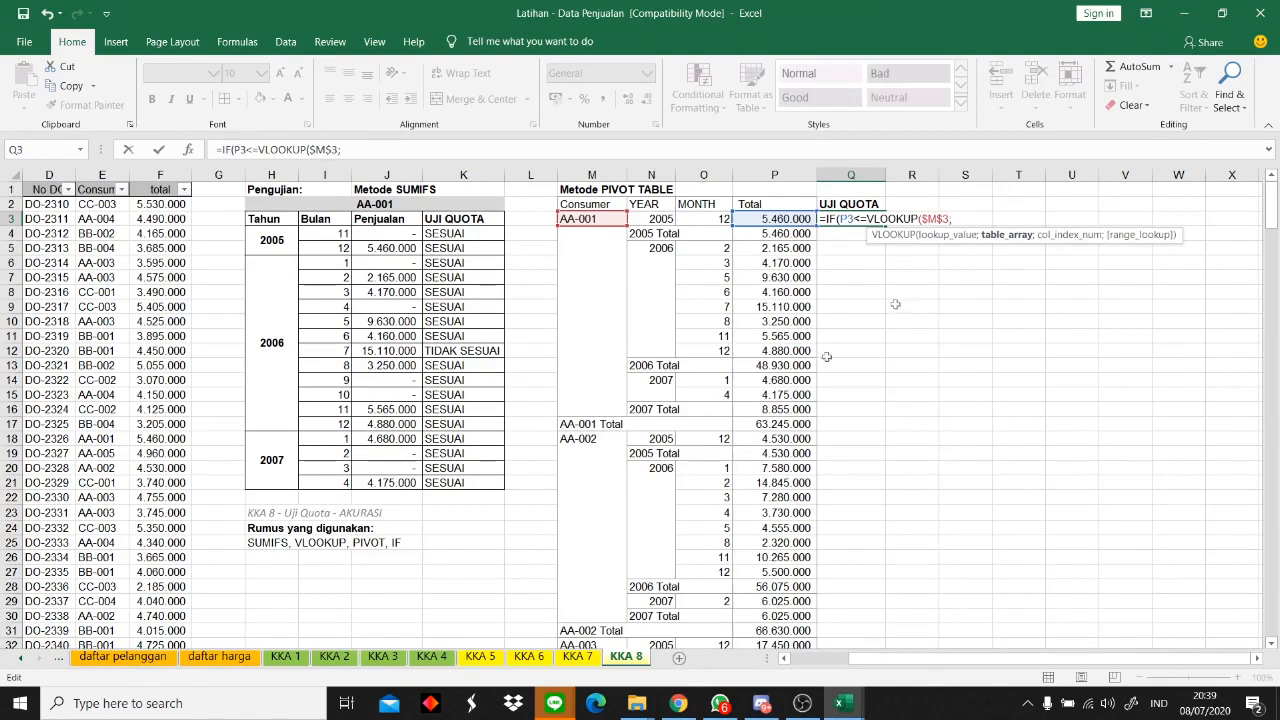
- Complete the Q3 formula with table 'daftar pelanggan'!$B$2:$E$14, column 3, exact match 0, returning "SESUAI" or "TIDAK SESUAI"
{"action": "left_click", "coordinate": [122, 656]}
{"action": "left_click_drag", "start_coordinate": [130, 203], "coordinate": [446, 380]}
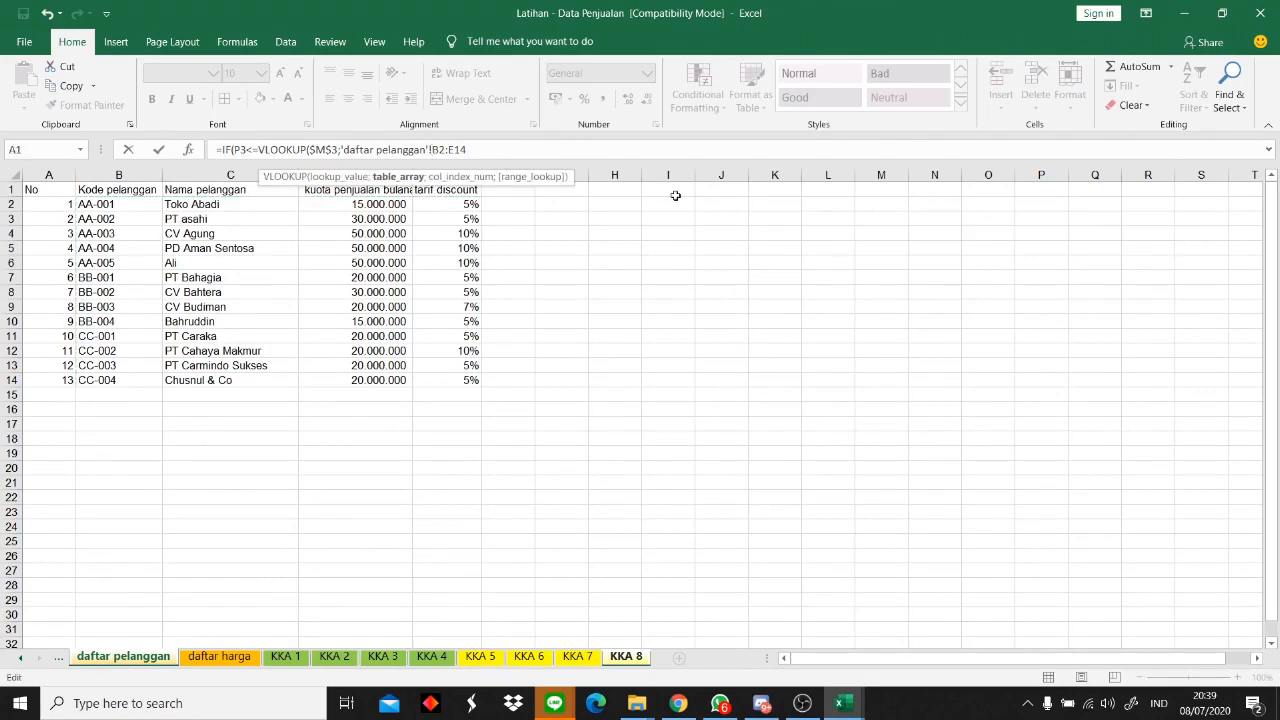
{"action": "type", "text": ";3;0);"}
{"action": "left_click", "coordinate": [640, 658]}
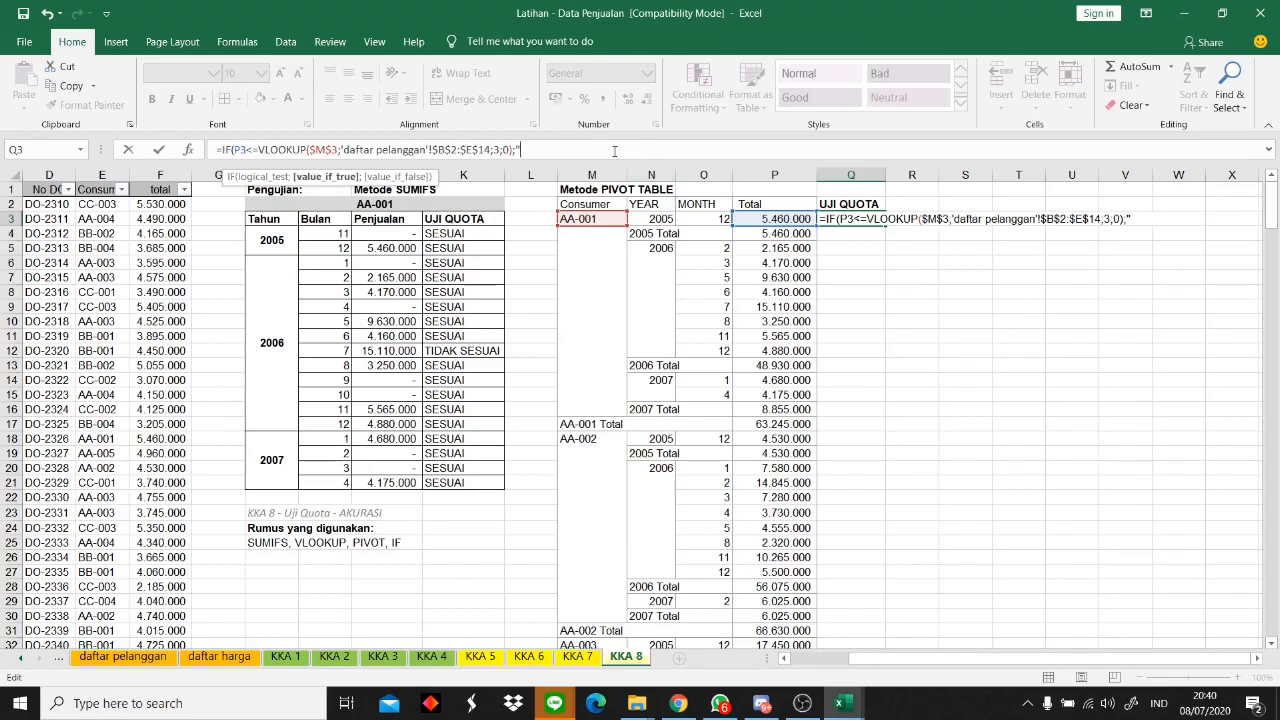
{"action": "type", "text": "ESUAI\";\"TIDAK SESUAI\")"}
{"action": "key", "text": "Return"}
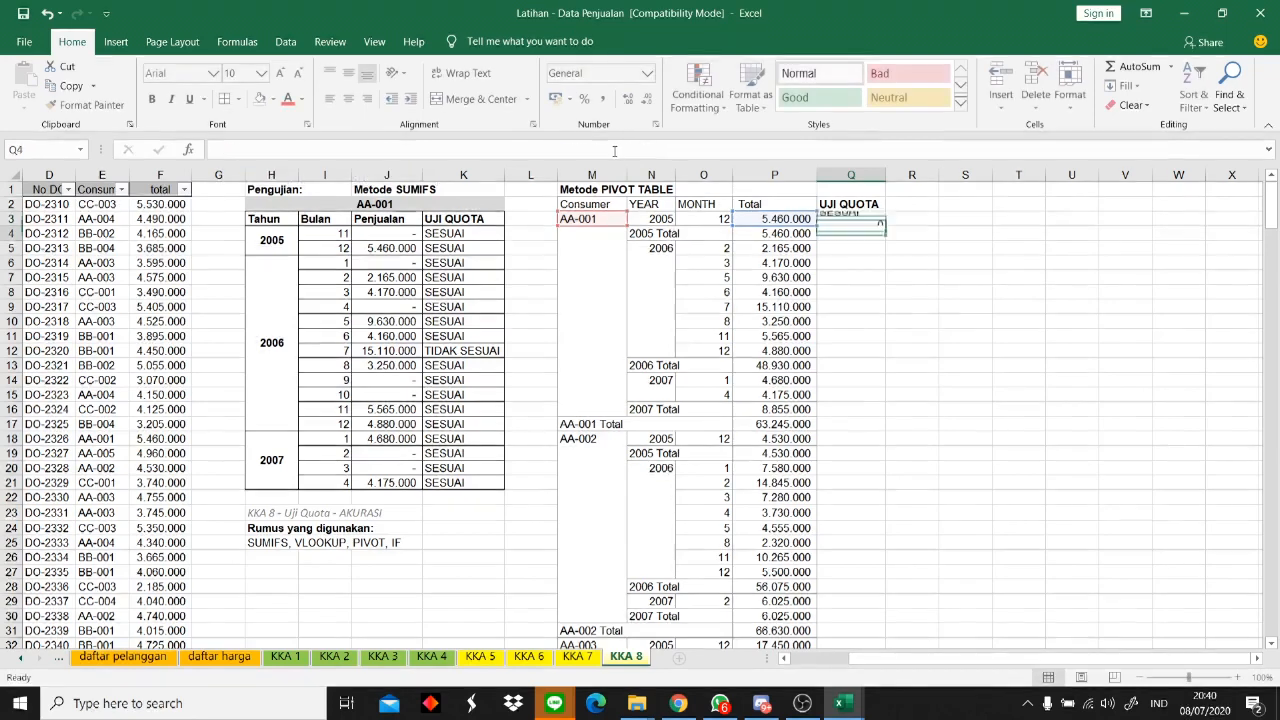
- Fill the quota test formula from Q3 down to Q16 for customer AA-001
{"action": "left_click", "coordinate": [848, 218]}
{"action": "left_click_drag", "start_coordinate": [885, 227], "coordinate": [866, 413]}
{"action": "left_click", "coordinate": [965, 365]}
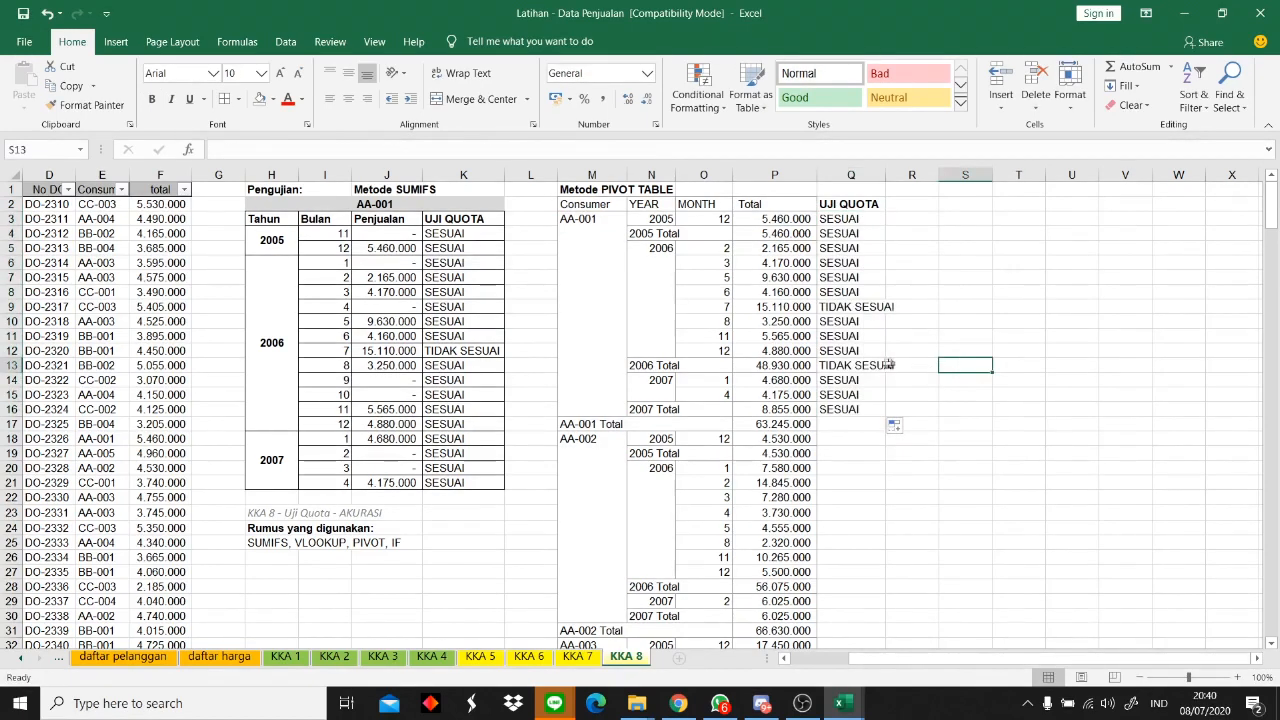
{"action": "left_click", "coordinate": [900, 338]}
- Clear the quota test results on AA-001's yearly total rows in Q13, Q4 and Q16
{"action": "left_click", "coordinate": [828, 368]}
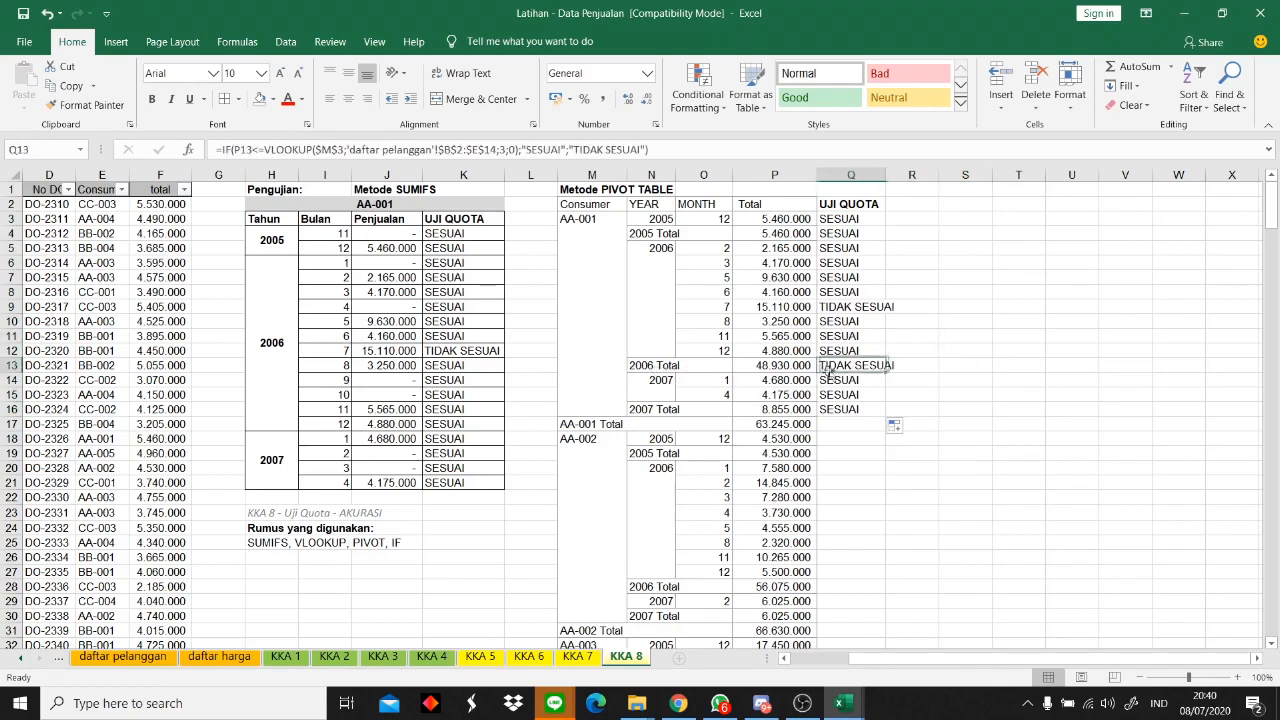
{"action": "key", "text": "BackSpace"}
{"action": "key", "text": "Tab"}
{"action": "left_click", "coordinate": [836, 235]}
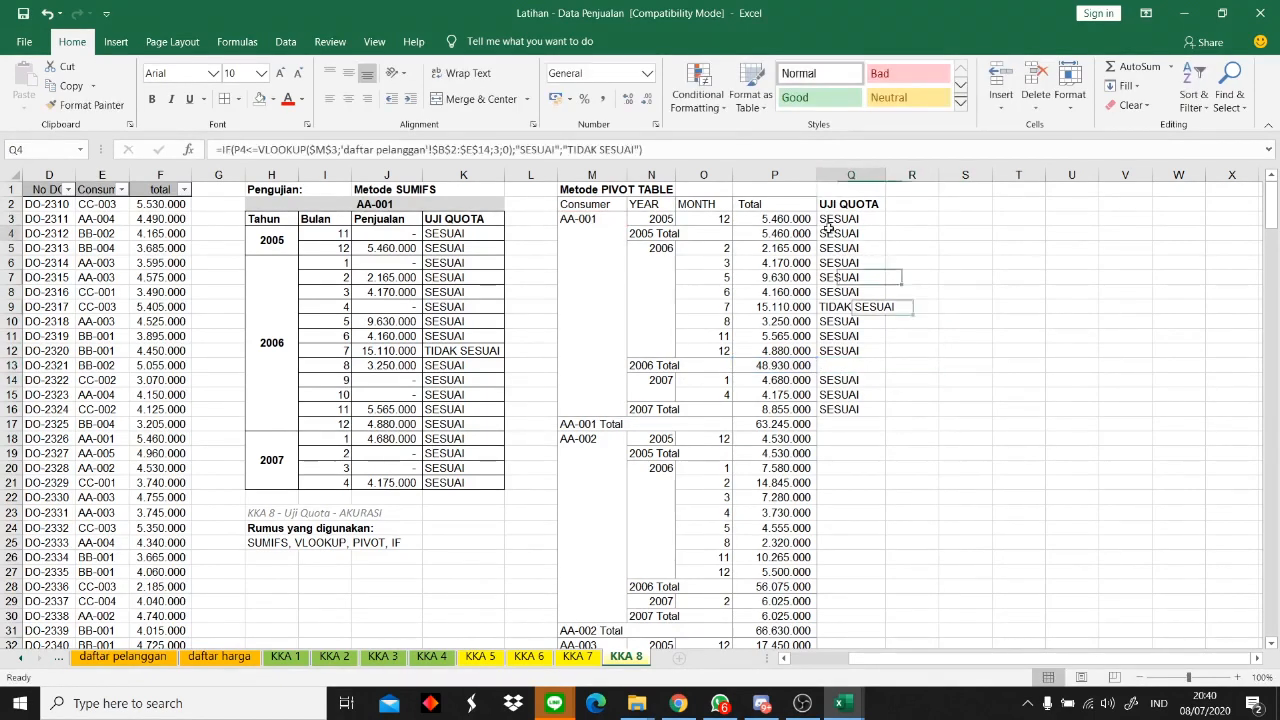
{"action": "key", "text": "BackSpace"}
{"action": "left_click", "coordinate": [900, 277]}
{"action": "left_click", "coordinate": [830, 412]}
{"action": "key", "text": "BackSpace"}
{"action": "left_click", "coordinate": [895, 350]}
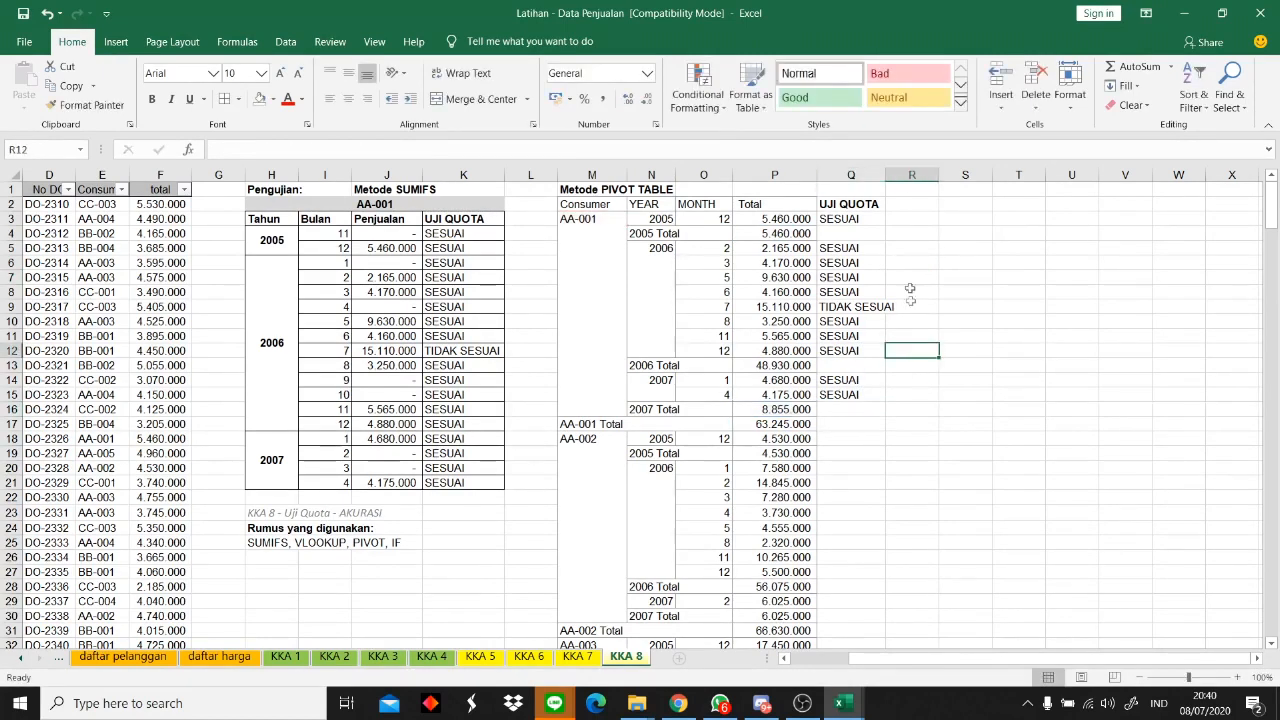
- Widen column Q to fit its results and compare the month 7 of 2006 quota result between both methods
{"action": "left_click_drag", "start_coordinate": [889, 175], "coordinate": [902, 175]}
{"action": "left_click", "coordinate": [925, 262]}
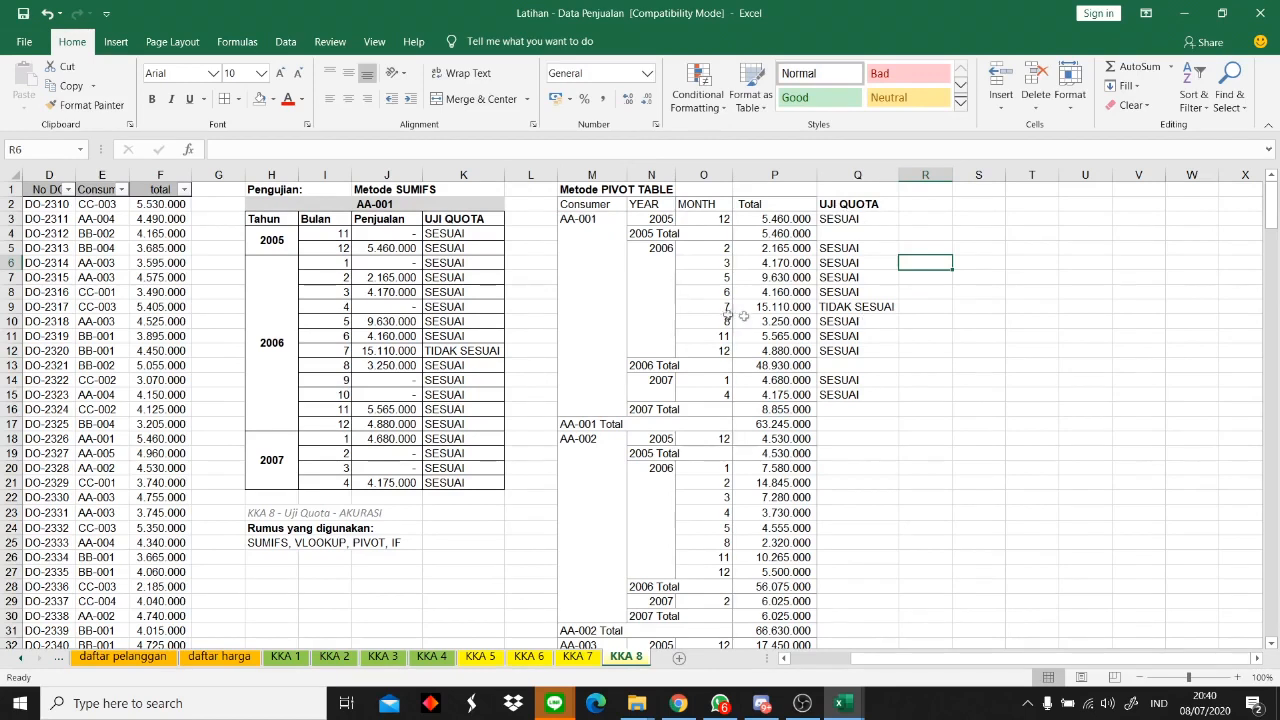
{"action": "left_click", "coordinate": [360, 355]}
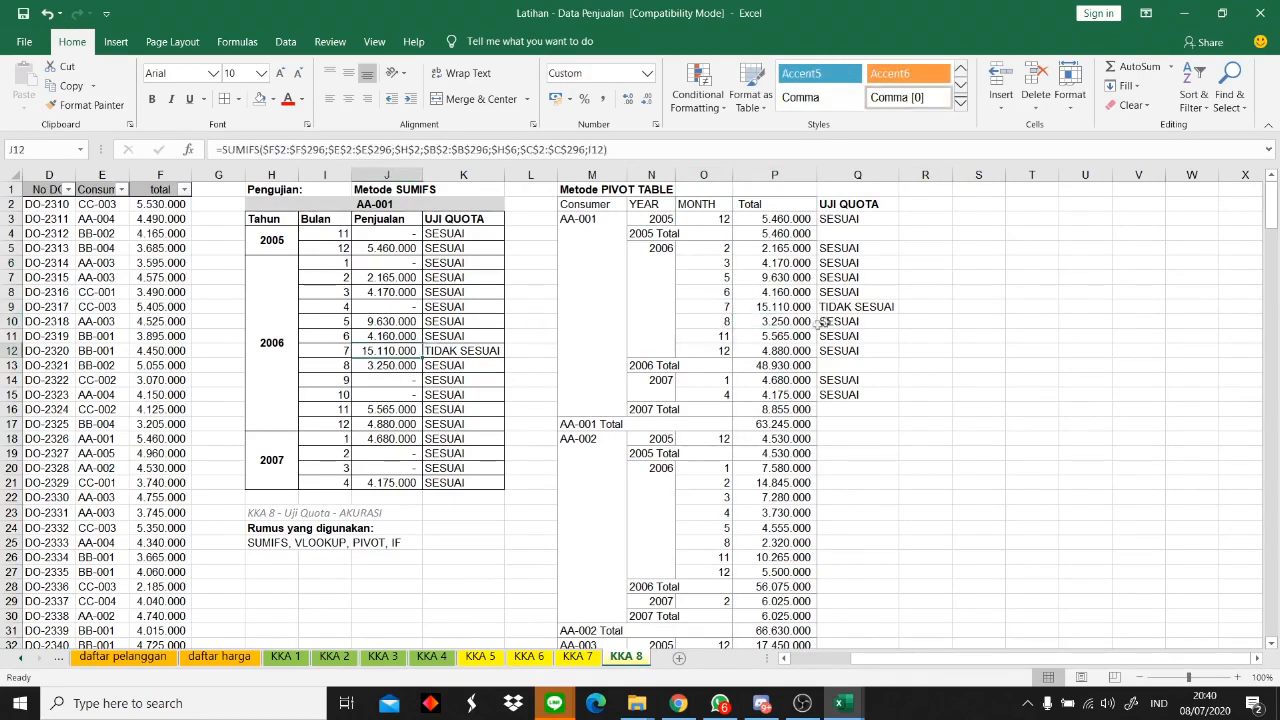
{"action": "left_click", "coordinate": [863, 305]}
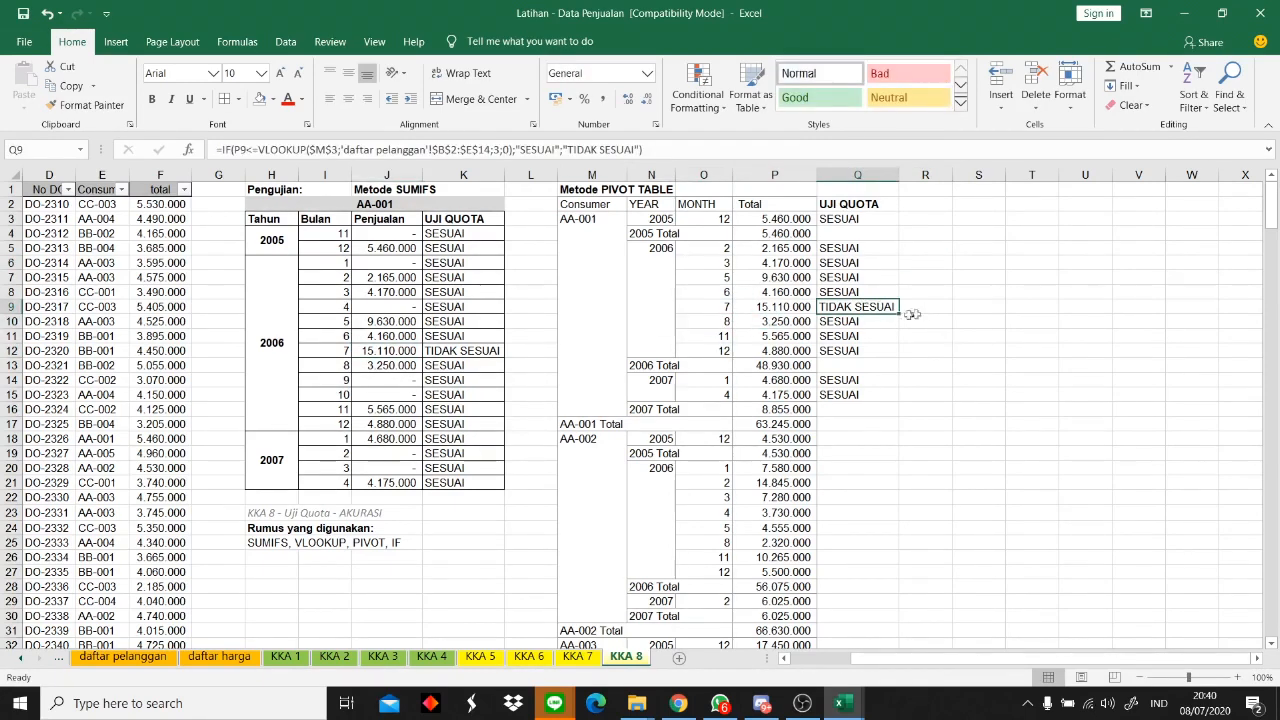
{"action": "scroll", "coordinate": [845, 305], "scroll_direction": "down", "scroll_amount": 11}
{"action": "scroll", "coordinate": [747, 347], "scroll_direction": "up", "scroll_amount": 11}
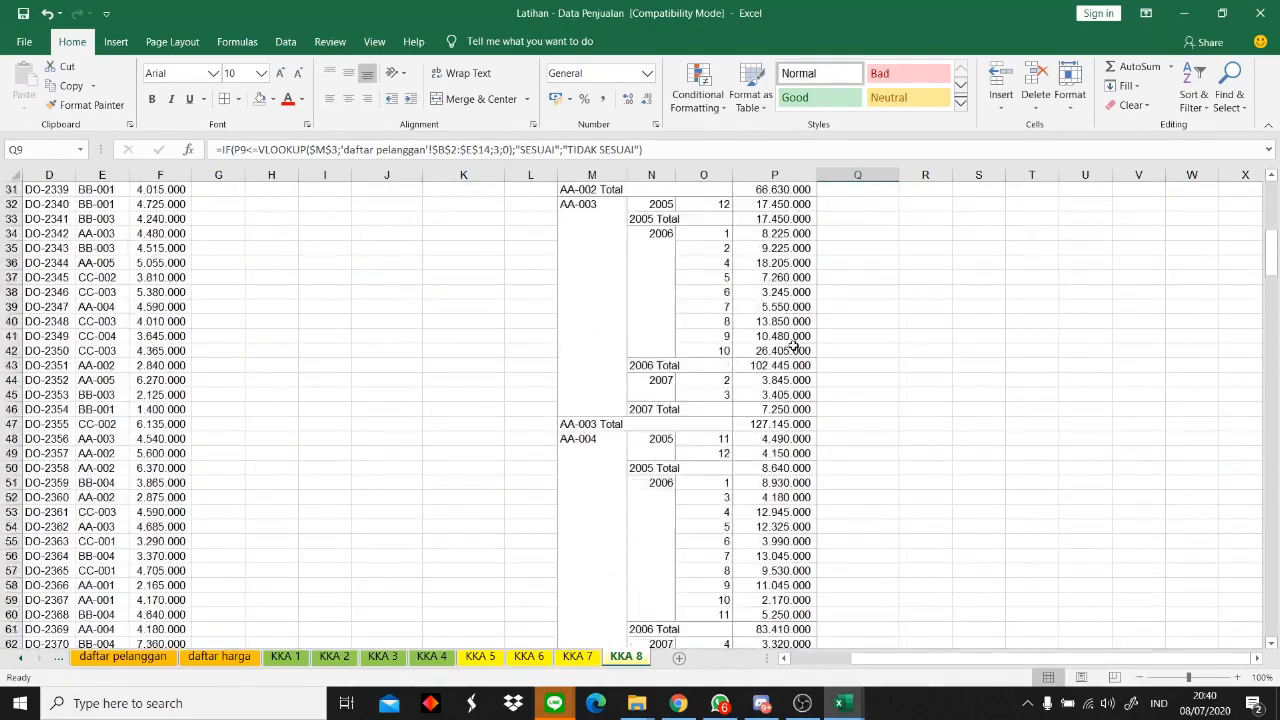
- Copy the quota test formula from Q3 to Q18, the first month row of customer AA-002
{"action": "left_click", "coordinate": [845, 218]}
{"action": "key", "text": "ctrl+c"}
{"action": "left_click", "coordinate": [840, 438]}
{"action": "key", "text": "ctrl+v"}
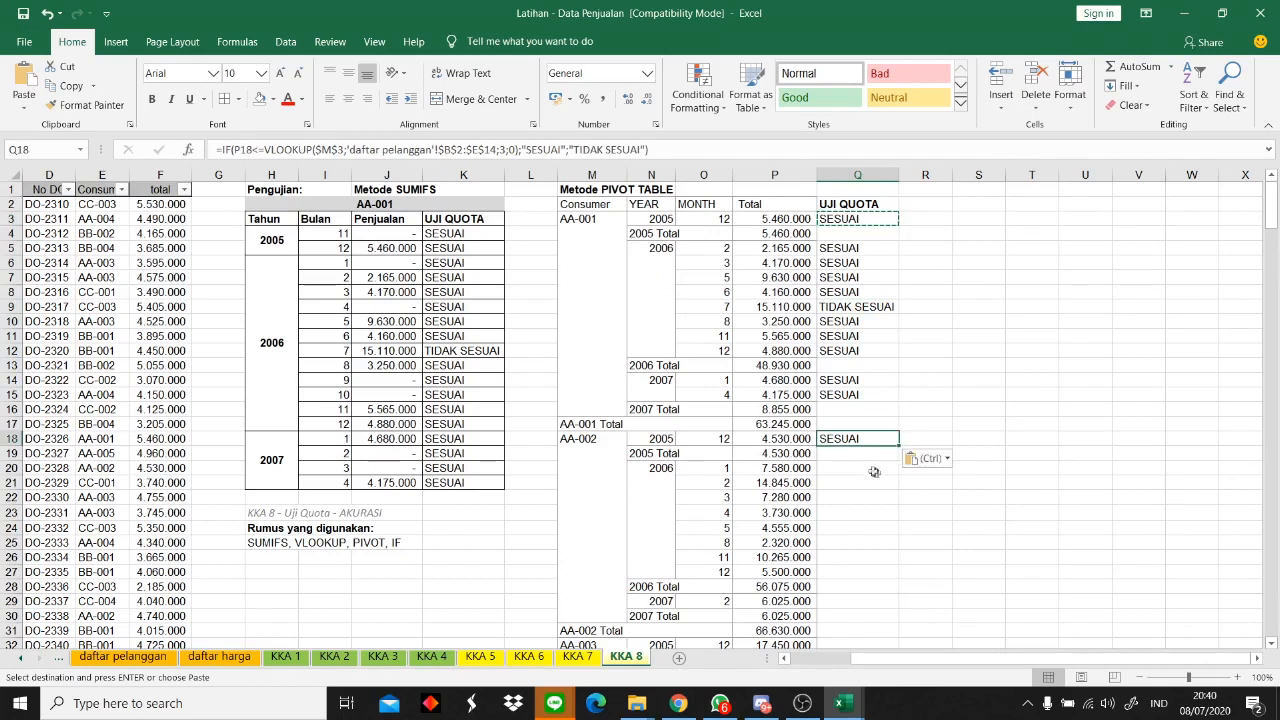
- Change the VLOOKUP lookup value in the Q18 formula to $M$18 so it refers to customer AA-002
{"action": "double_click", "coordinate": [863, 438]}
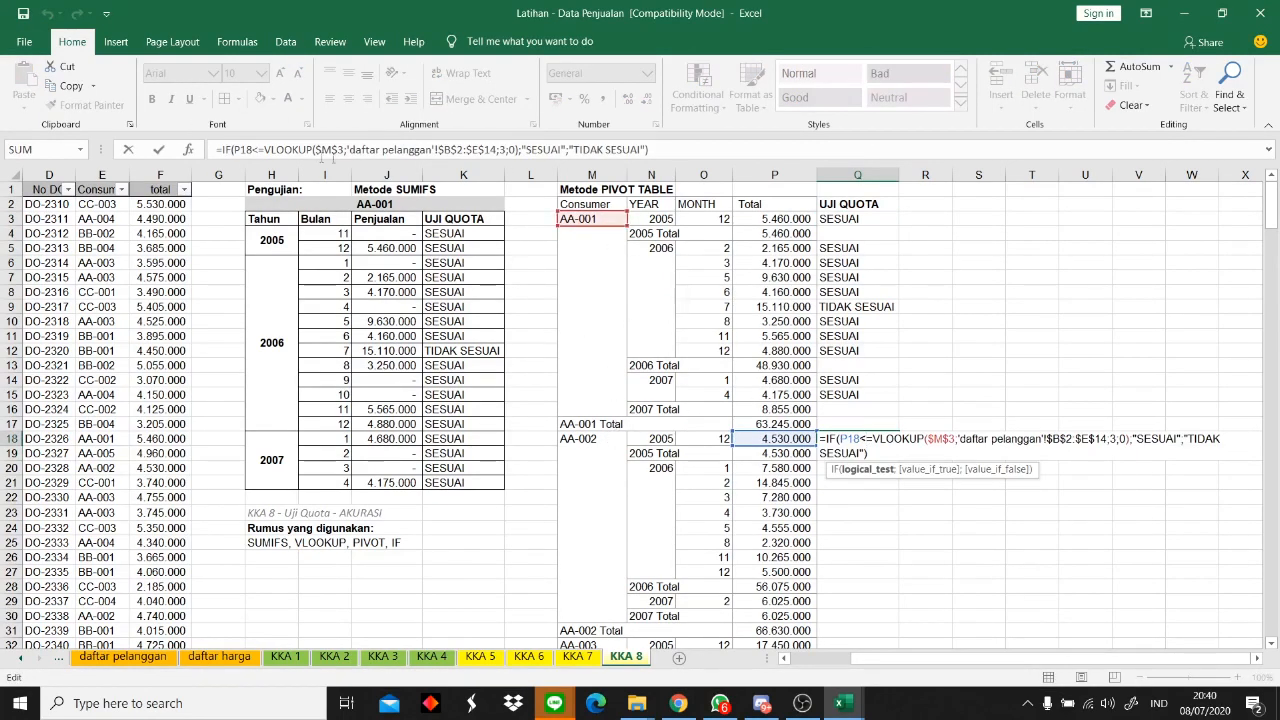
{"action": "left_click", "coordinate": [350, 150]}
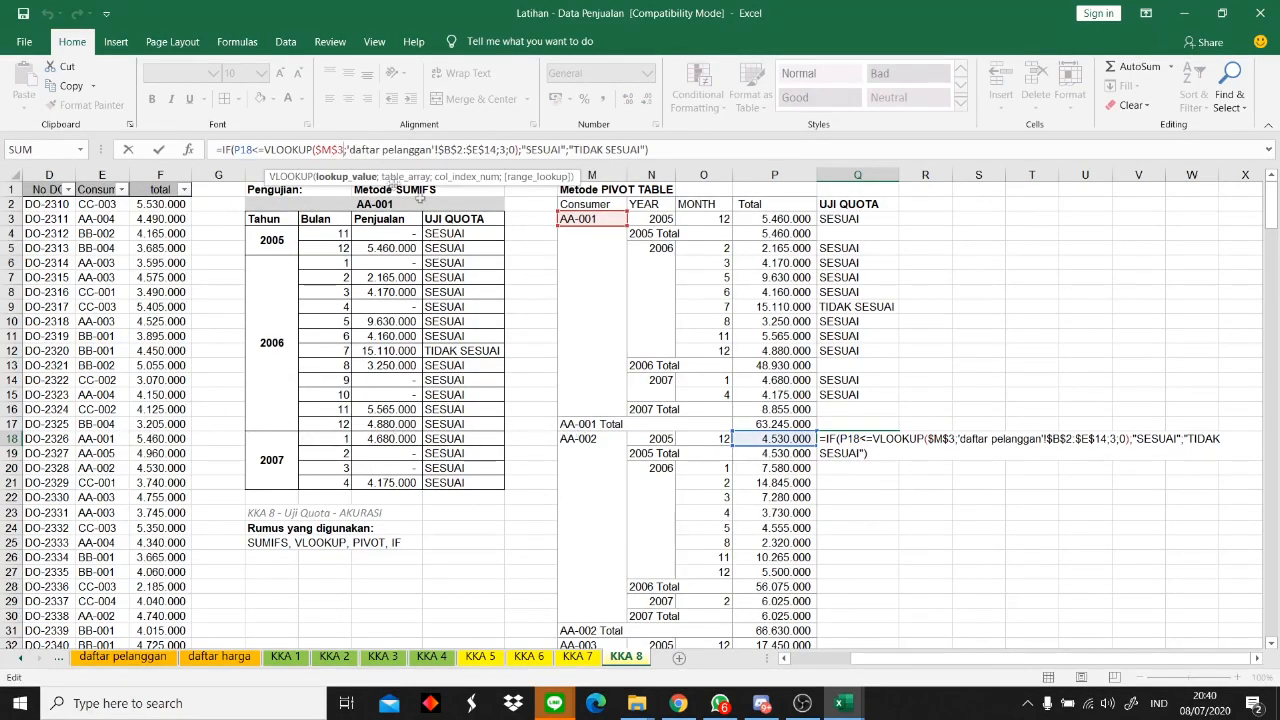
{"action": "key", "text": "BackSpace"}
{"action": "type", "text": "18"}
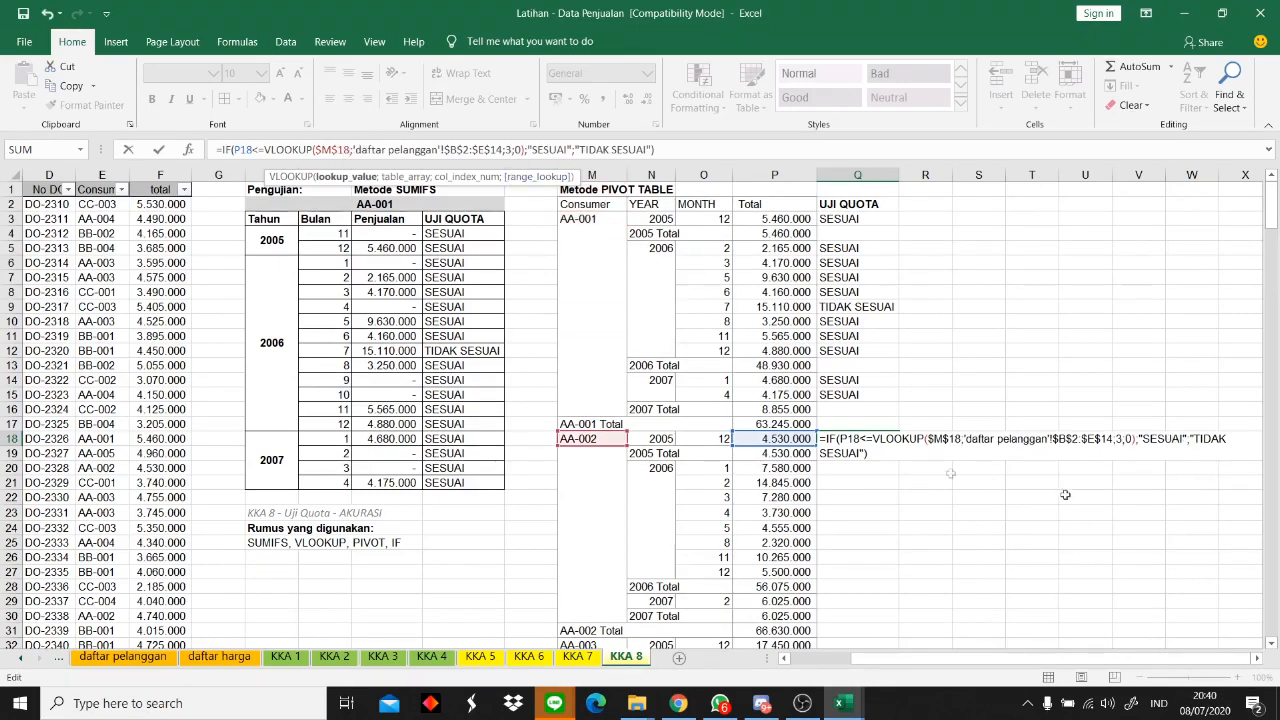
{"action": "left_click", "coordinate": [757, 152]}
{"action": "key", "text": "Return"}
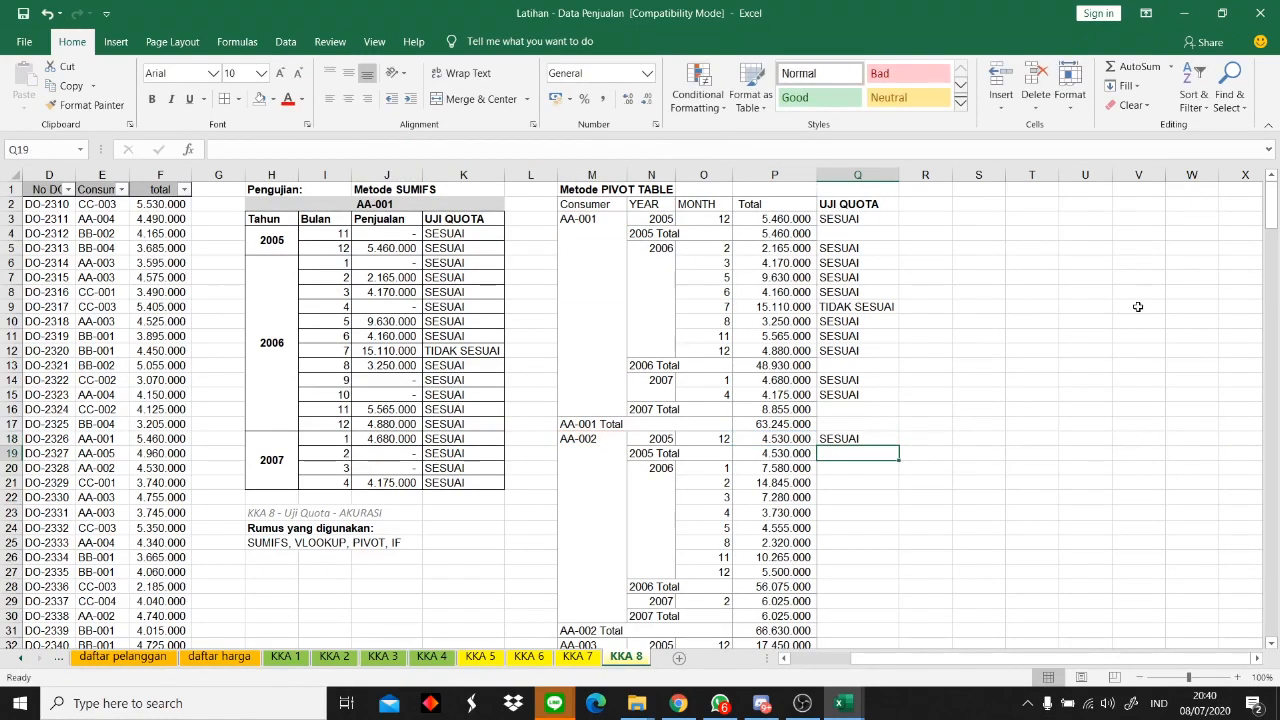
- Fill the quota test formula from Q18 down to Q30 for customer AA-002
{"action": "left_click", "coordinate": [856, 438]}
{"action": "scroll", "coordinate": [856, 438], "scroll_direction": "down", "scroll_amount": 1}
{"action": "left_click_drag", "start_coordinate": [898, 404], "coordinate": [875, 578]}
{"action": "left_click", "coordinate": [922, 558]}
- Clear the quota test results on AA-002's yearly total rows in Q30, Q28 and Q19
{"action": "scroll", "coordinate": [922, 558], "scroll_direction": "down", "scroll_amount": 1}
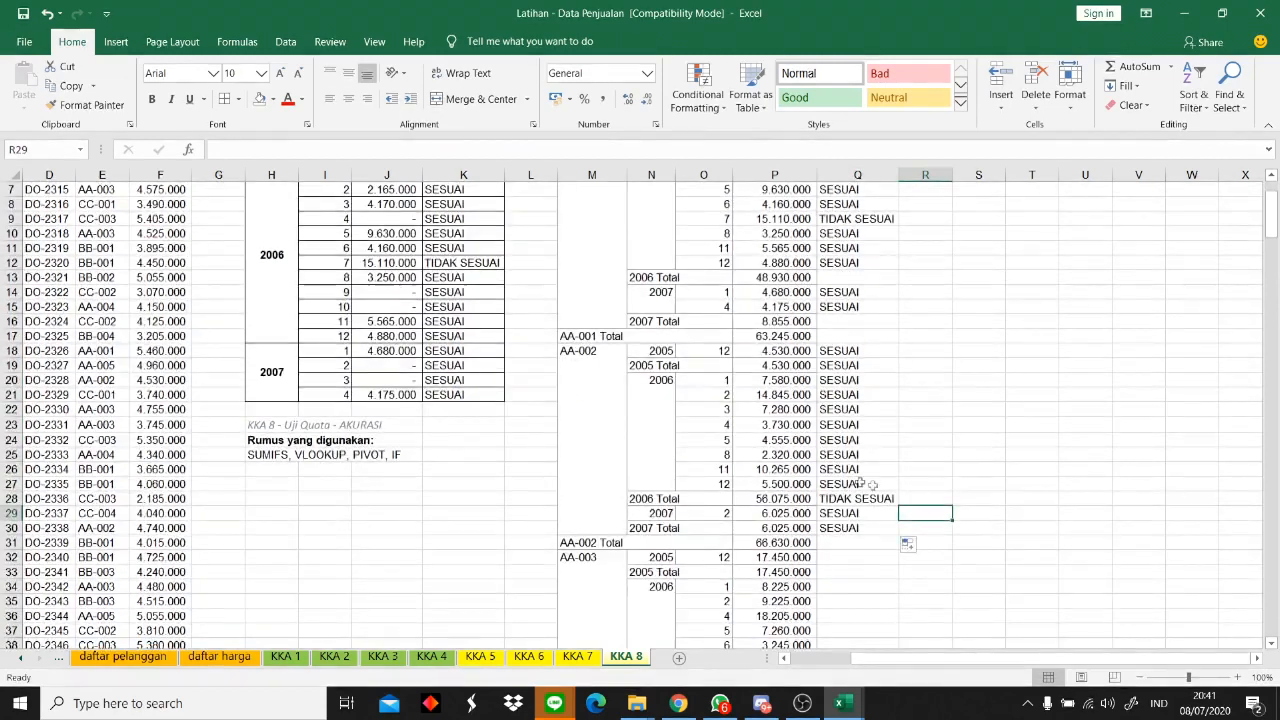
{"action": "left_click", "coordinate": [862, 497]}
{"action": "left_click", "coordinate": [878, 527]}
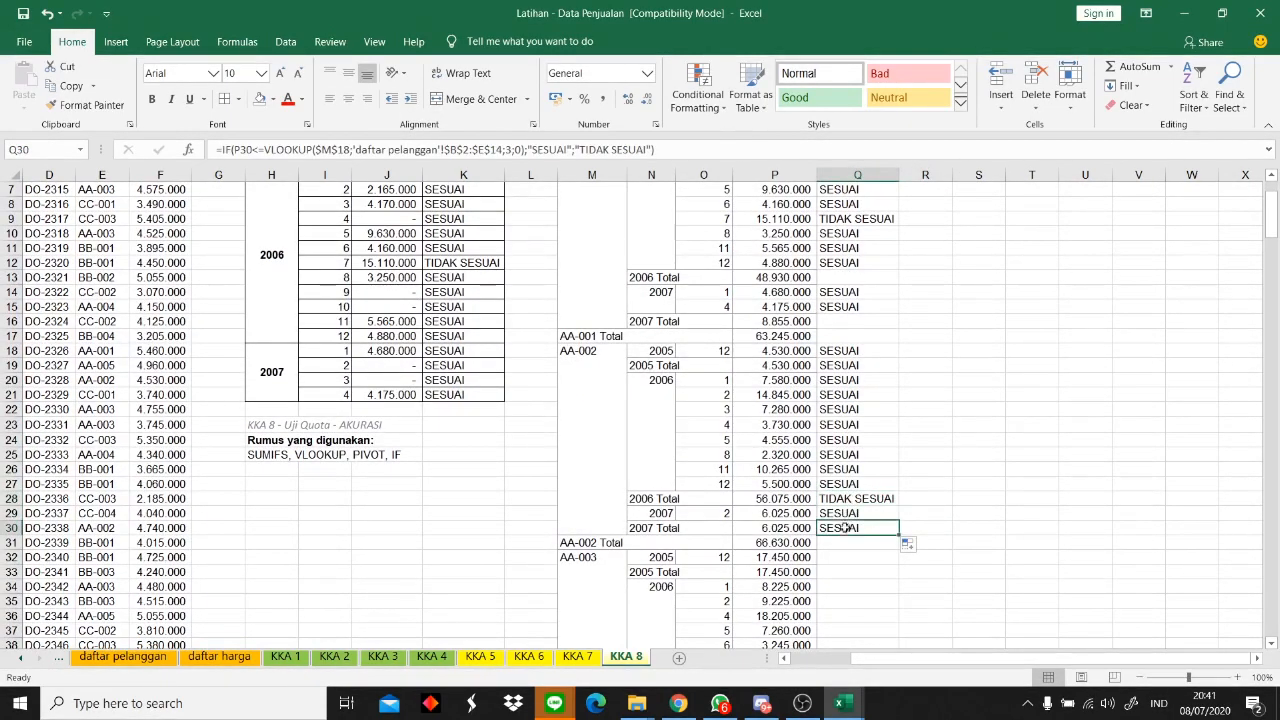
{"action": "key", "text": "BackSpace"}
{"action": "left_click", "coordinate": [846, 498]}
{"action": "key", "text": "BackSpace"}
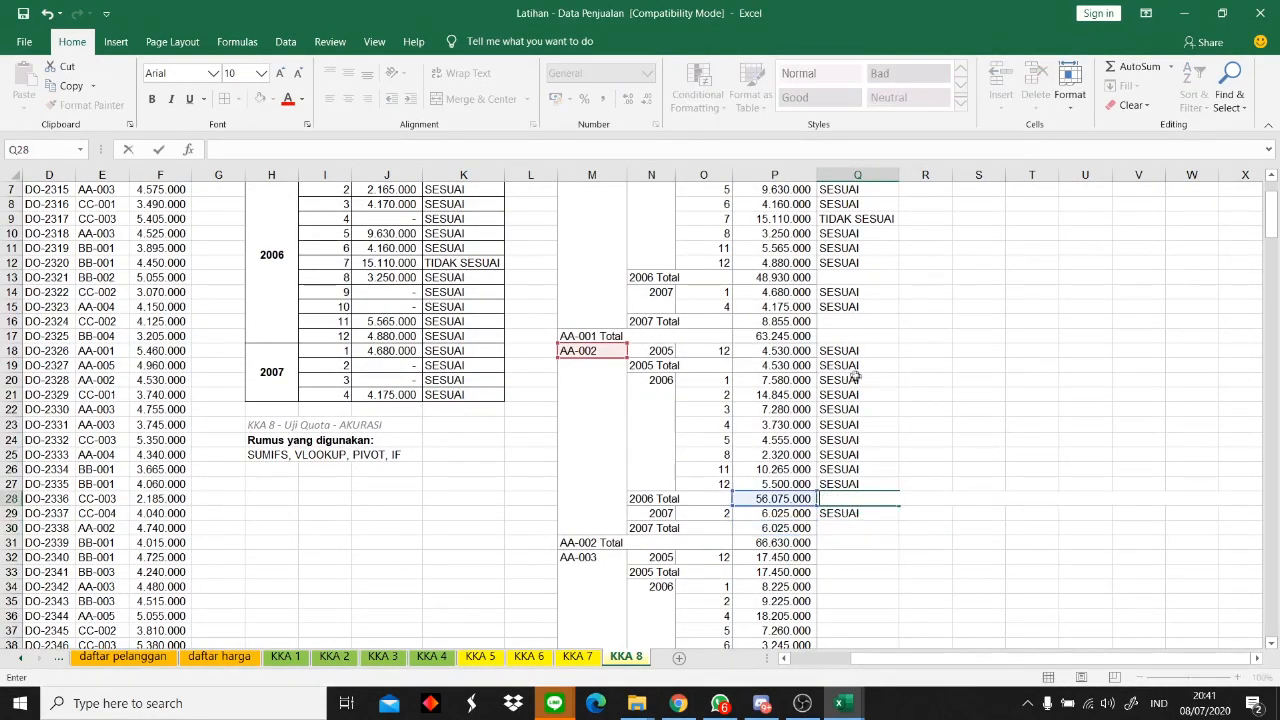
{"action": "left_click", "coordinate": [925, 424]}
{"action": "scroll", "coordinate": [768, 505], "scroll_direction": "up", "scroll_amount": 1}
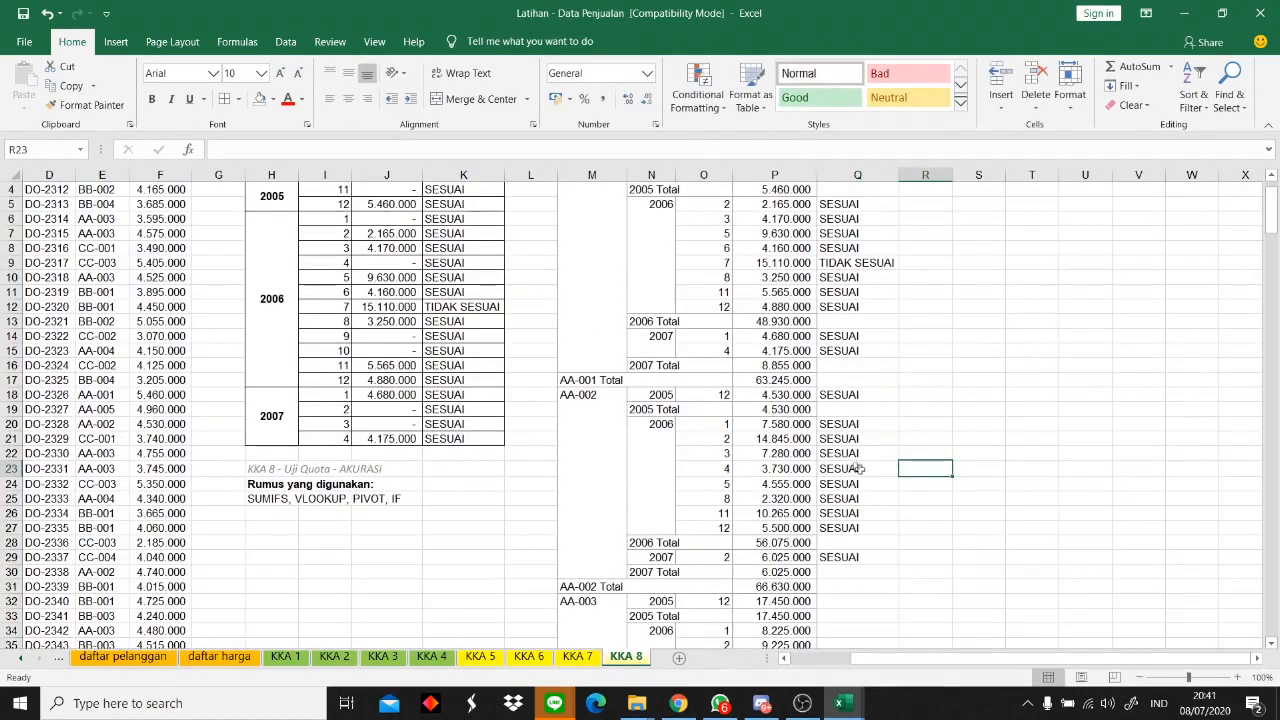
- Check AA-002's monthly sales quota in the daftar pelanggan sheet and compare it with the monthly totals in KKA 8
{"action": "left_click", "coordinate": [146, 656]}
{"action": "left_click", "coordinate": [362, 219]}
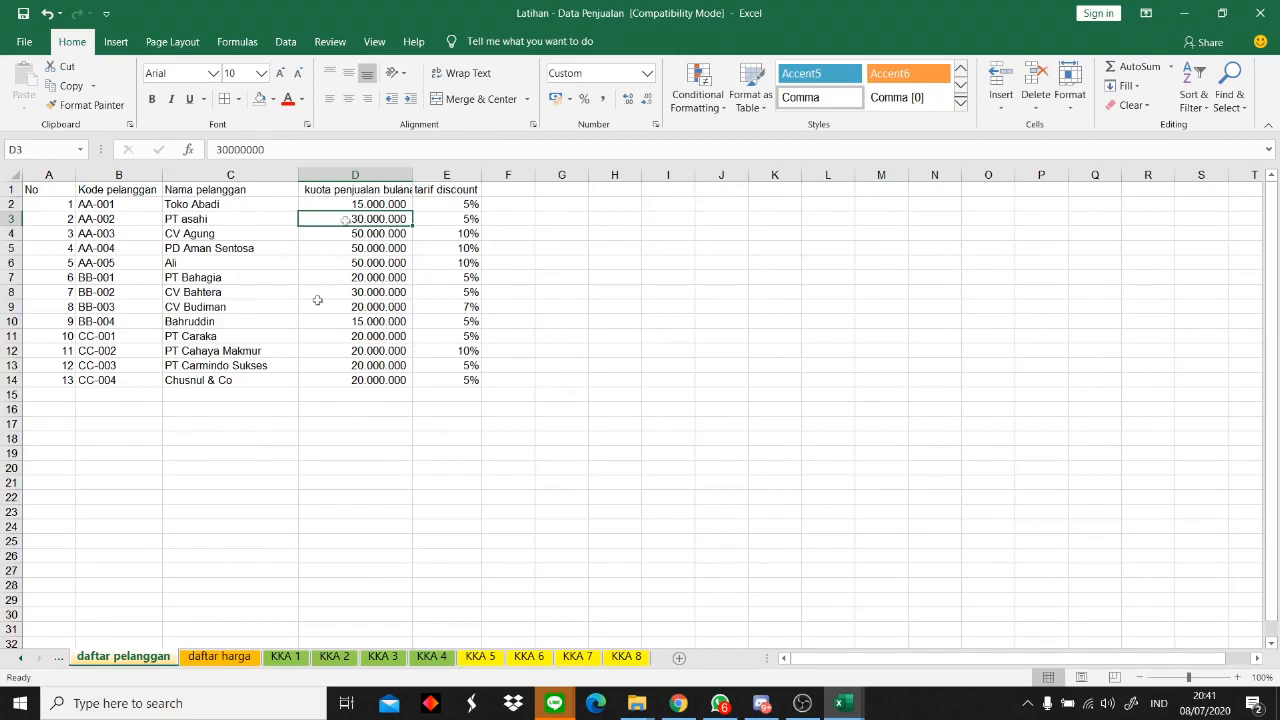
{"action": "left_click", "coordinate": [625, 656]}
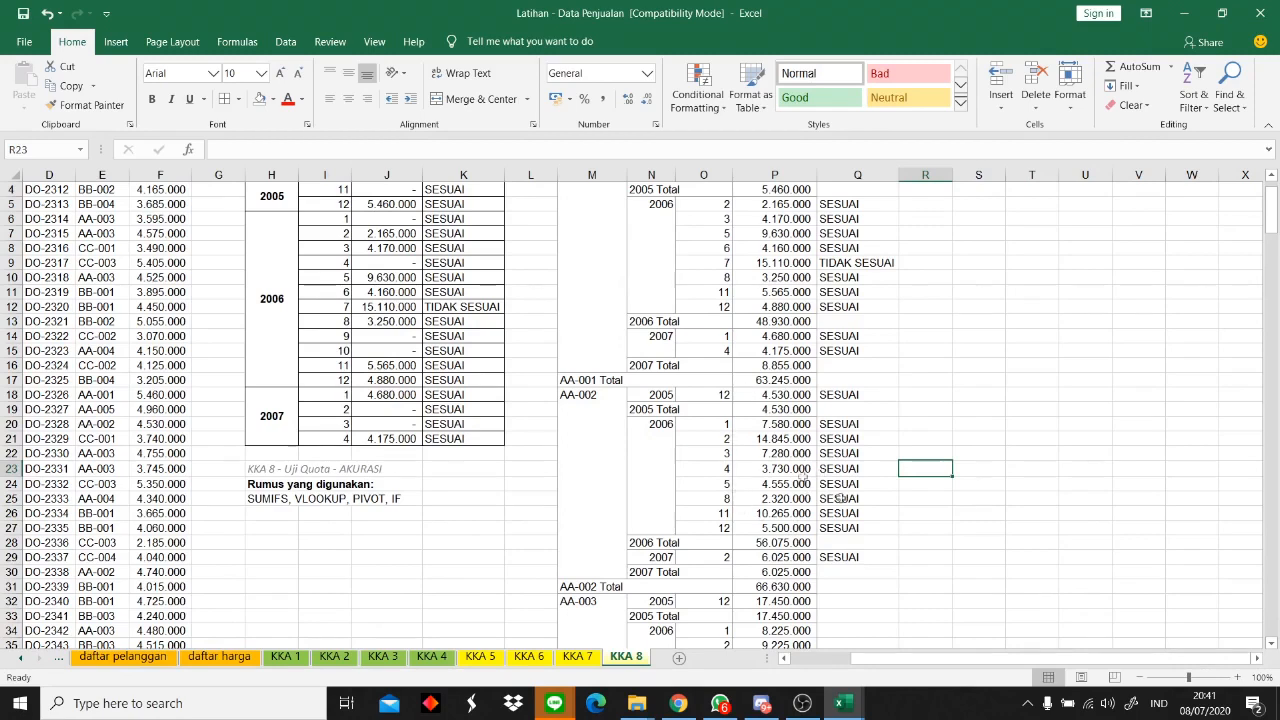
{"action": "scroll", "coordinate": [855, 445], "scroll_direction": "up", "scroll_amount": 1}
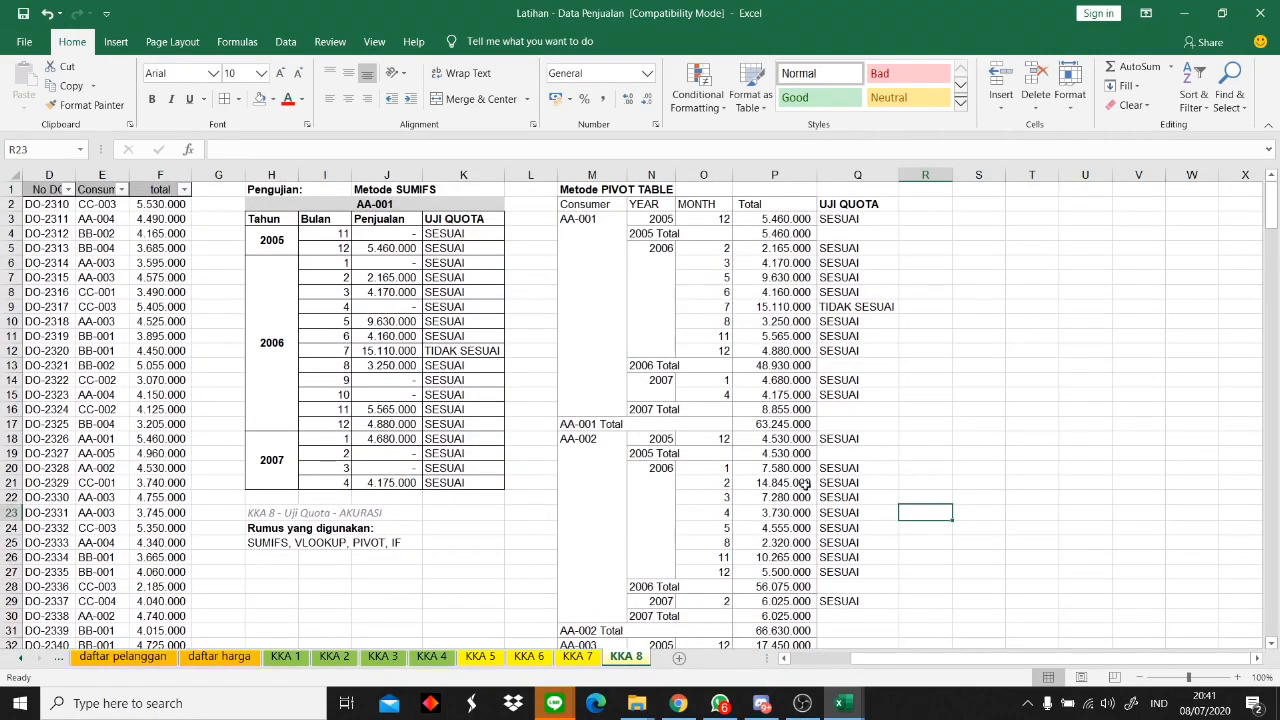
- Go to the Soal sheet, enter the tickmark V for test 8 in N22 and center it
{"action": "left_click", "coordinate": [346, 513]}
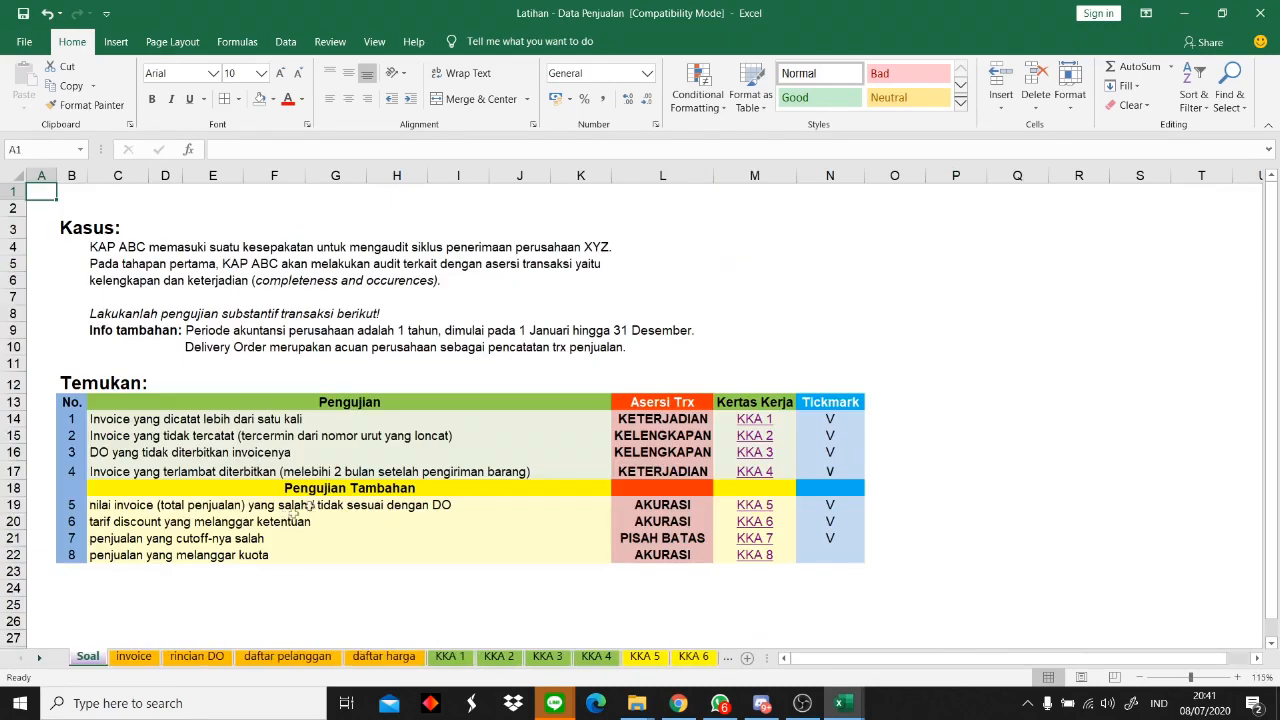
{"action": "left_click", "coordinate": [821, 558]}
{"action": "type", "text": "V"}
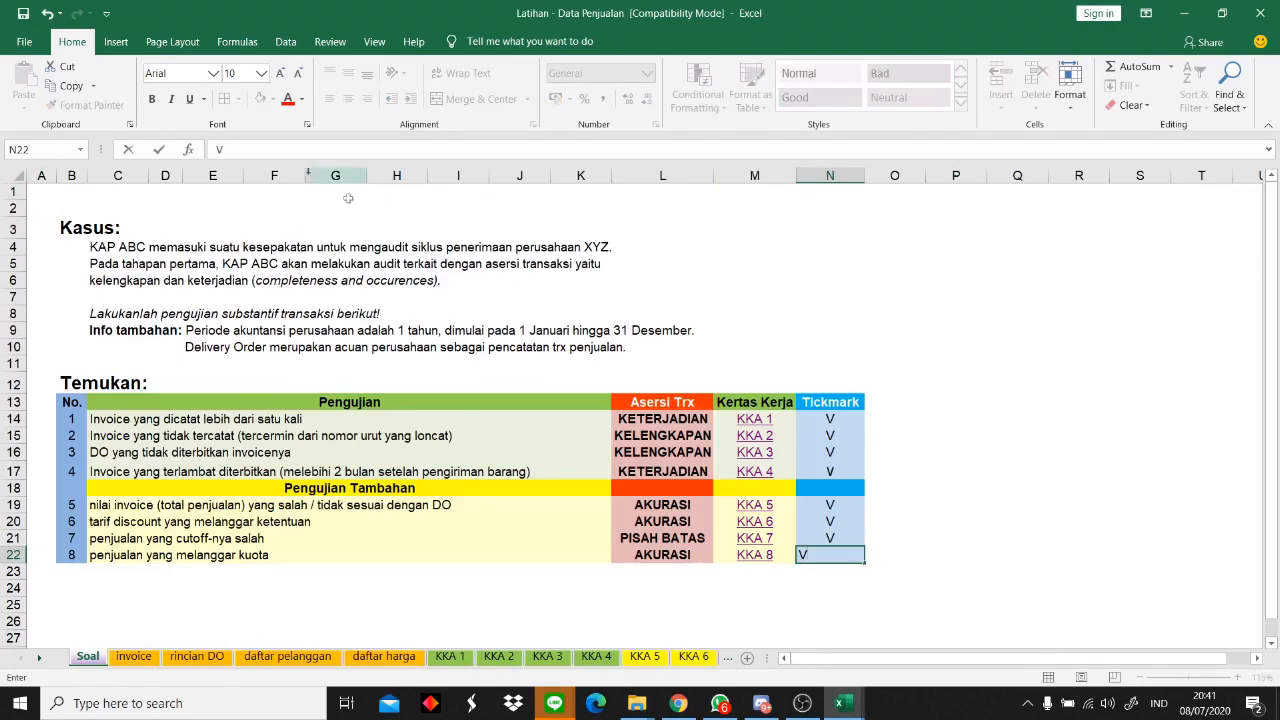
{"action": "left_click", "coordinate": [660, 402]}
{"action": "left_click", "coordinate": [821, 556]}
{"action": "left_click", "coordinate": [348, 98]}
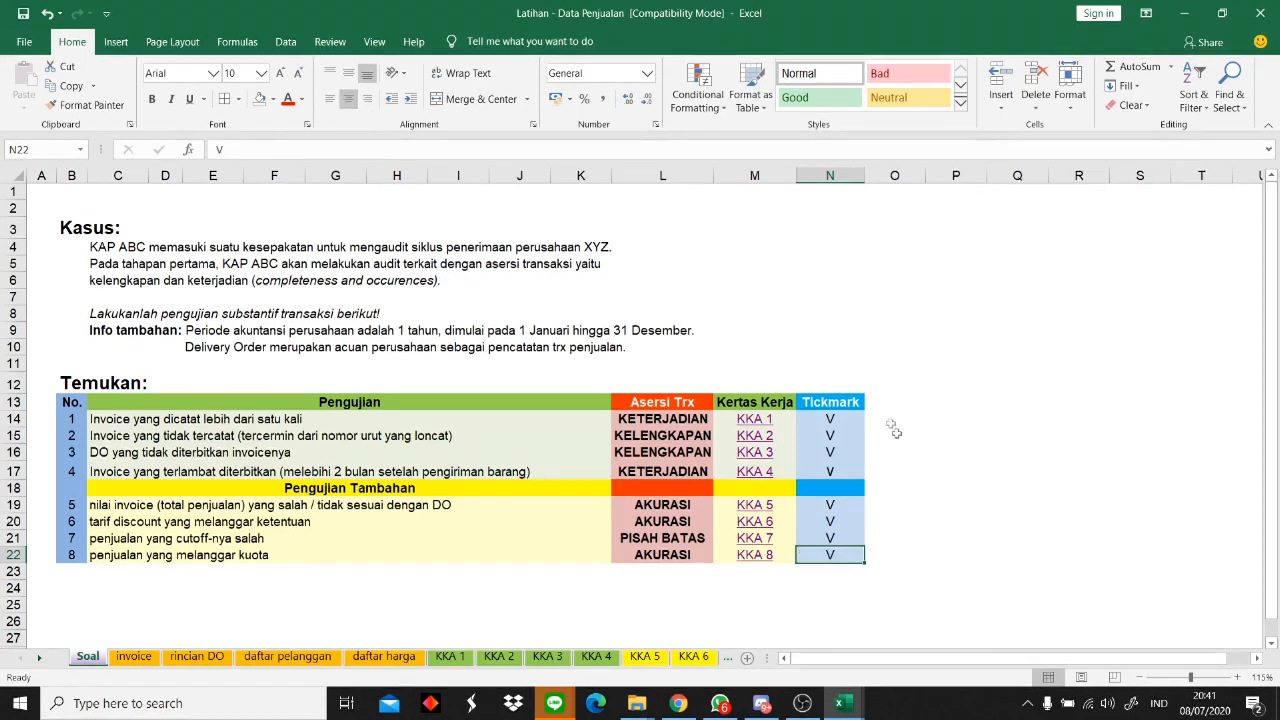
{"action": "left_click", "coordinate": [895, 452]}
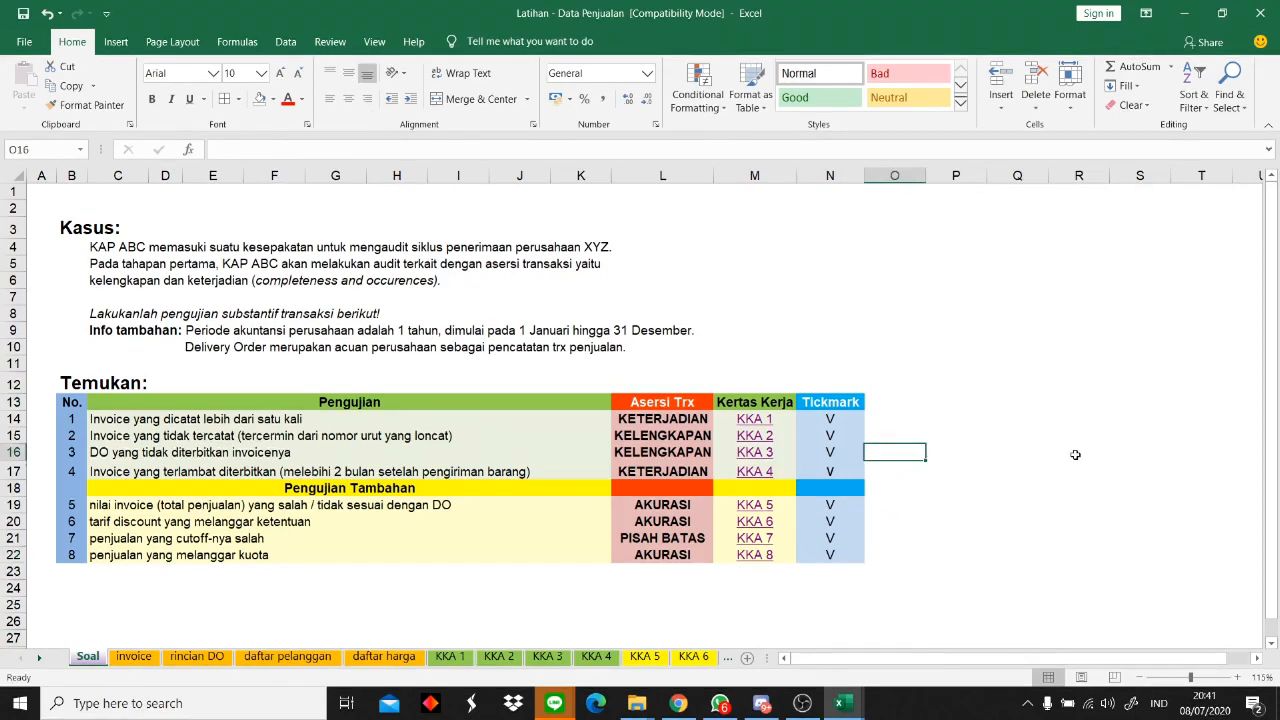